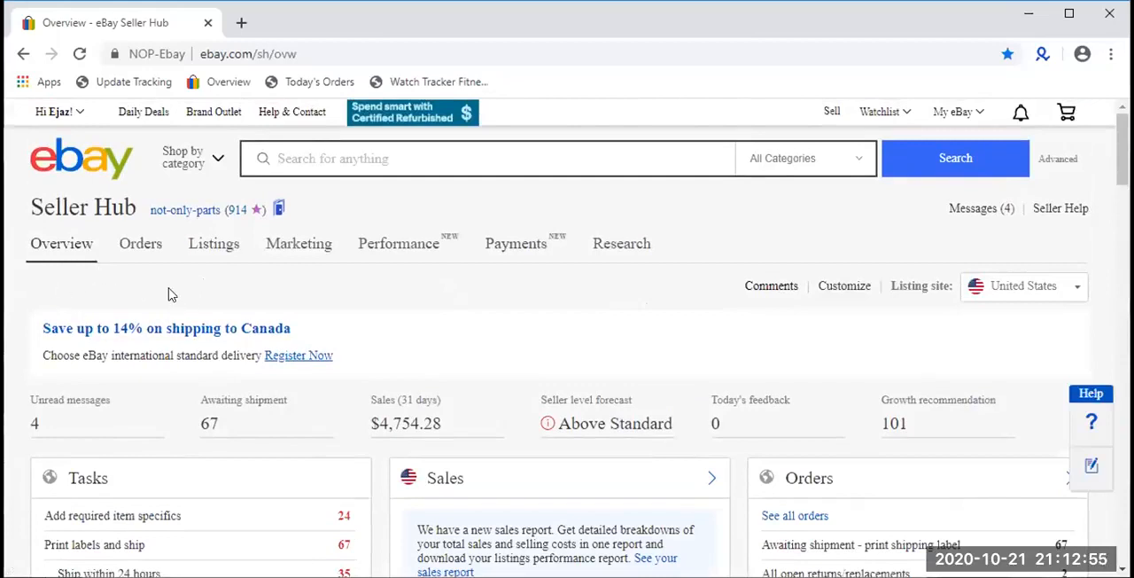
# - Open the page for managing active listings in Seller Hub
pyautogui.moveTo(241, 257)
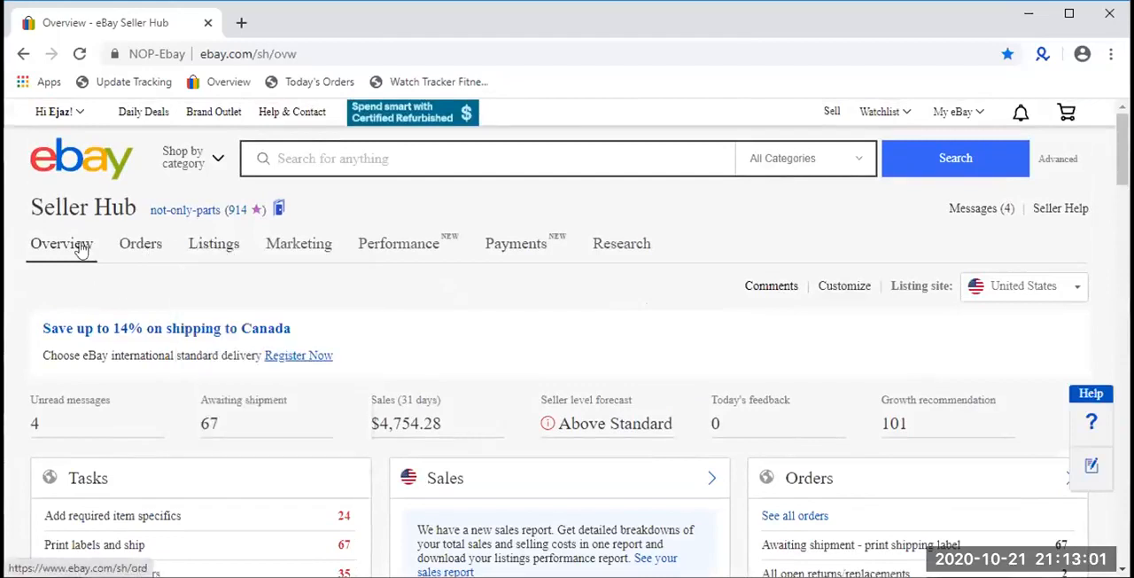
pyautogui.moveTo(202, 248)
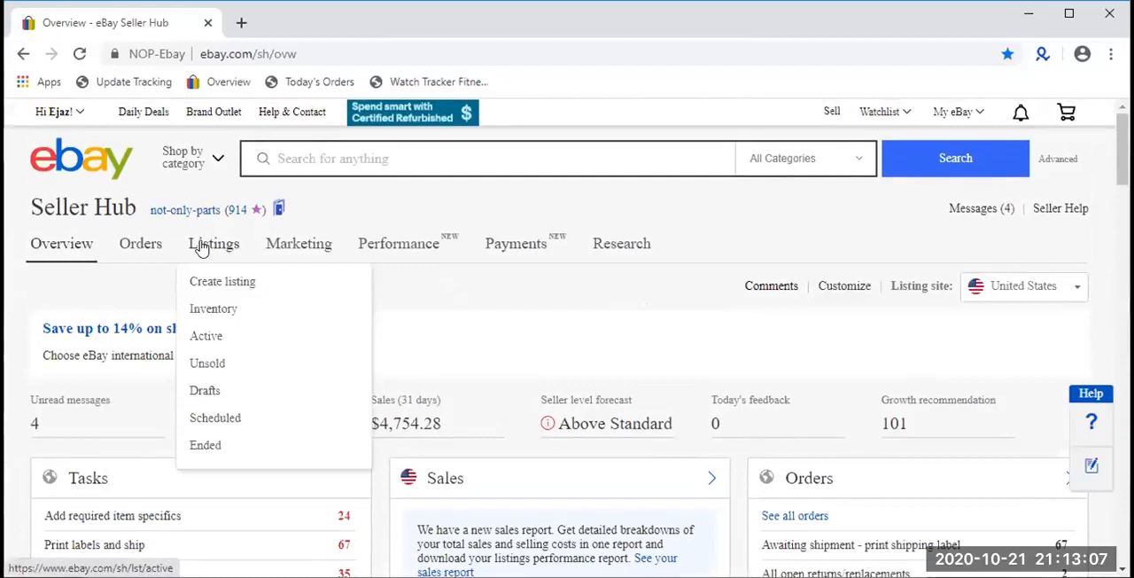
pyautogui.click(201, 248)
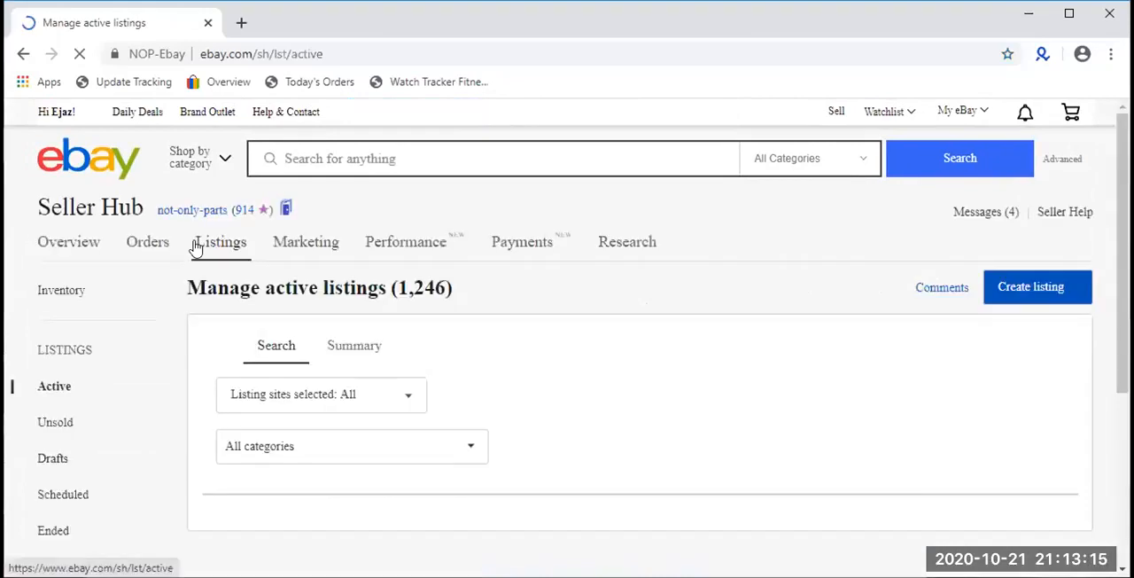
pyautogui.scroll(-1, 196, 248)
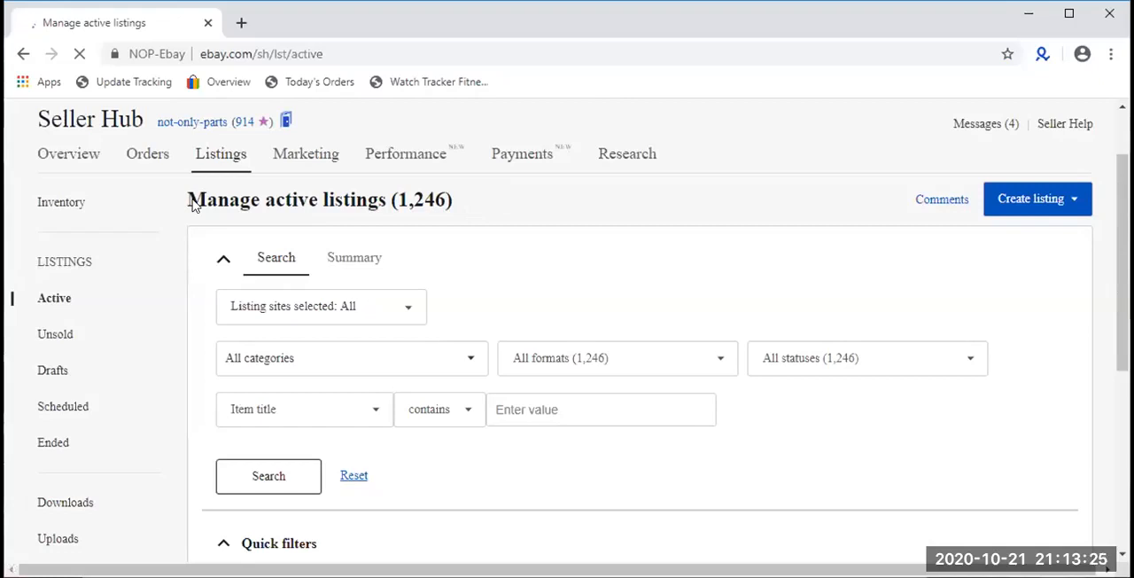
pyautogui.moveTo(405, 204); pyautogui.dragTo(398, 204)
pyautogui.scroll(-1, 397, 203)
pyautogui.scroll(1, 463, 208)
pyautogui.click(465, 209)
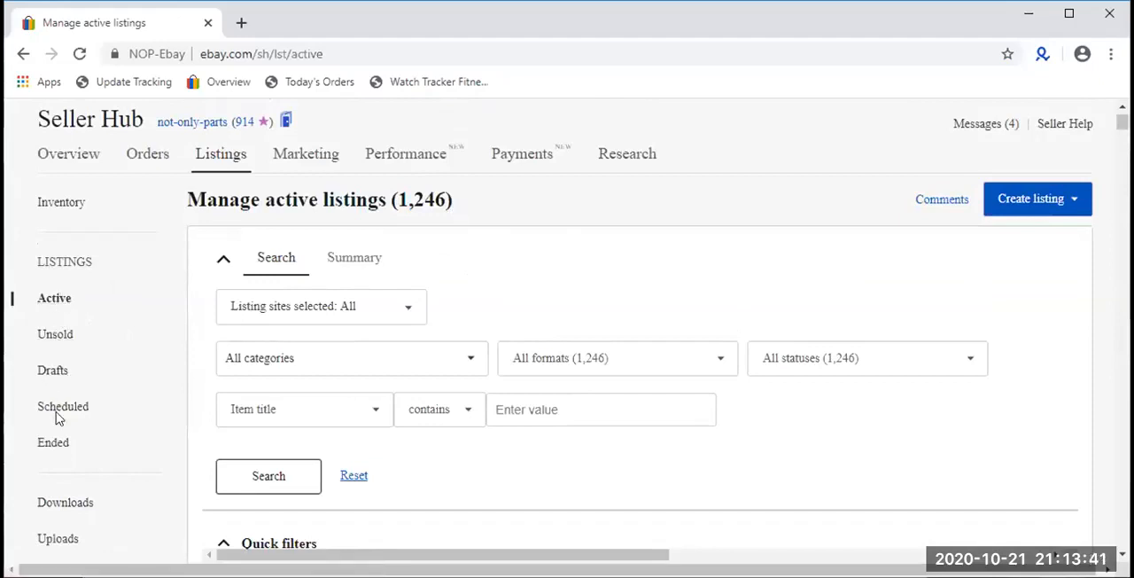
# - Look through the active listings table, examining the item titles, custom labels, prices, shipping costs and quantities
pyautogui.scroll(-3, 55, 450)
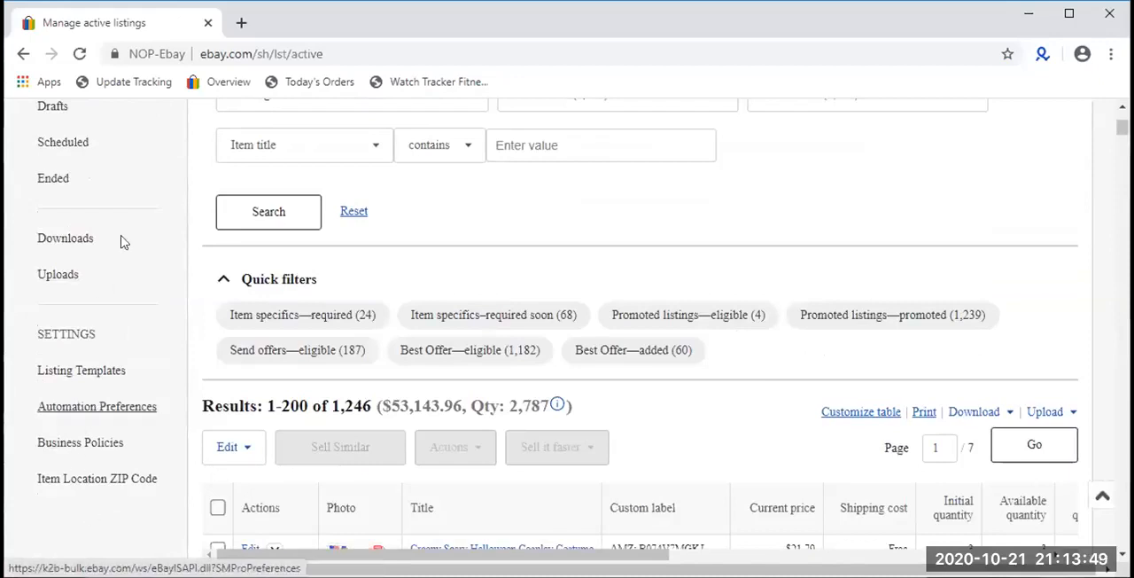
pyautogui.scroll(-4, 259, 292)
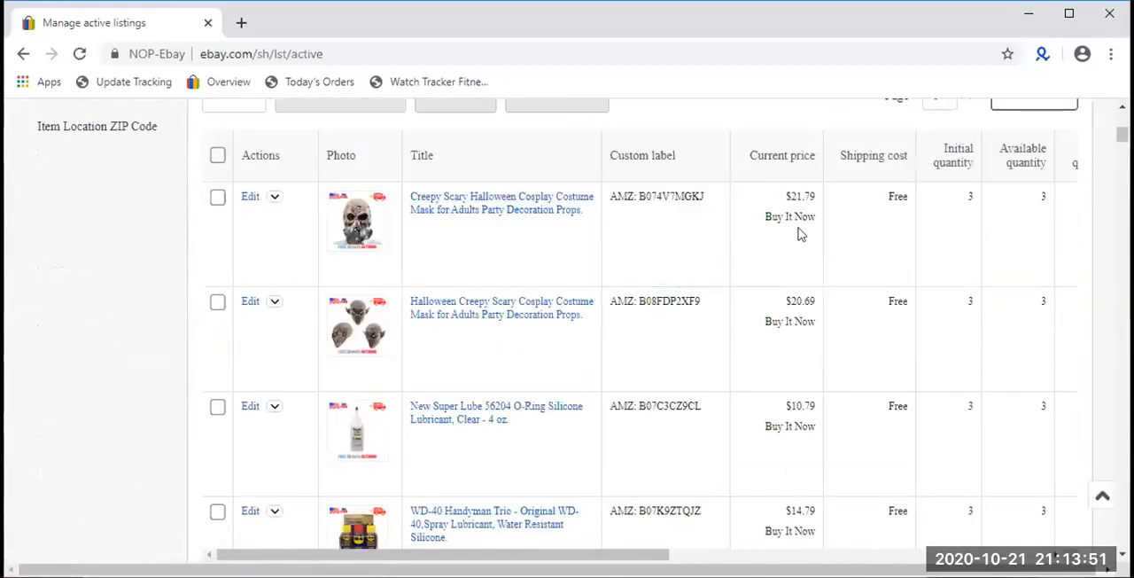
pyautogui.scroll(1, 696, 256)
pyautogui.scroll(3, 567, 253)
pyautogui.scroll(-3, 471, 261)
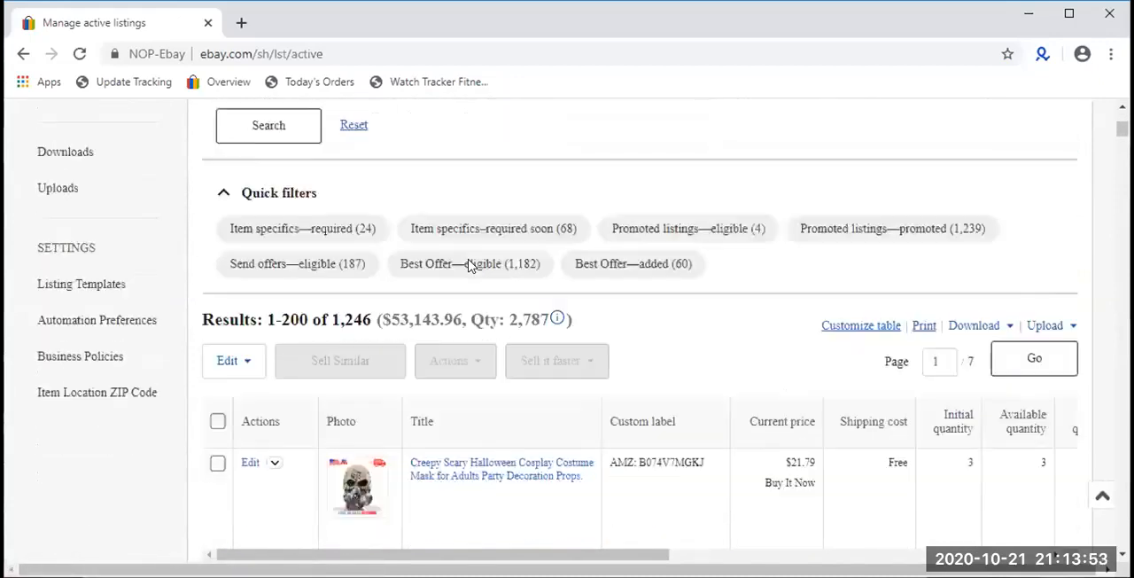
pyautogui.scroll(-3, 466, 264)
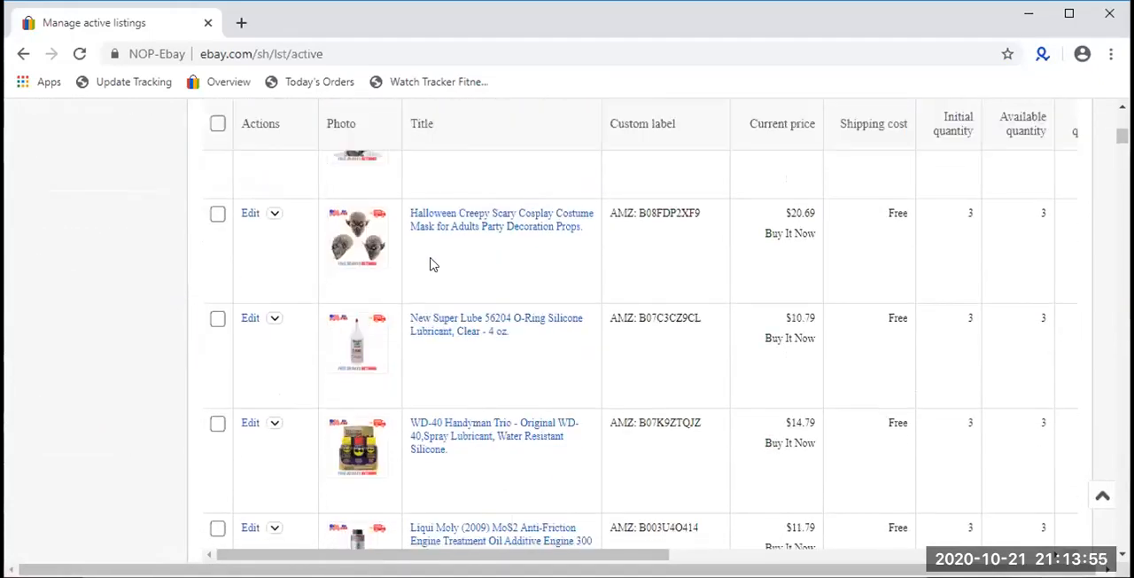
pyautogui.scroll(-7, 580, 306)
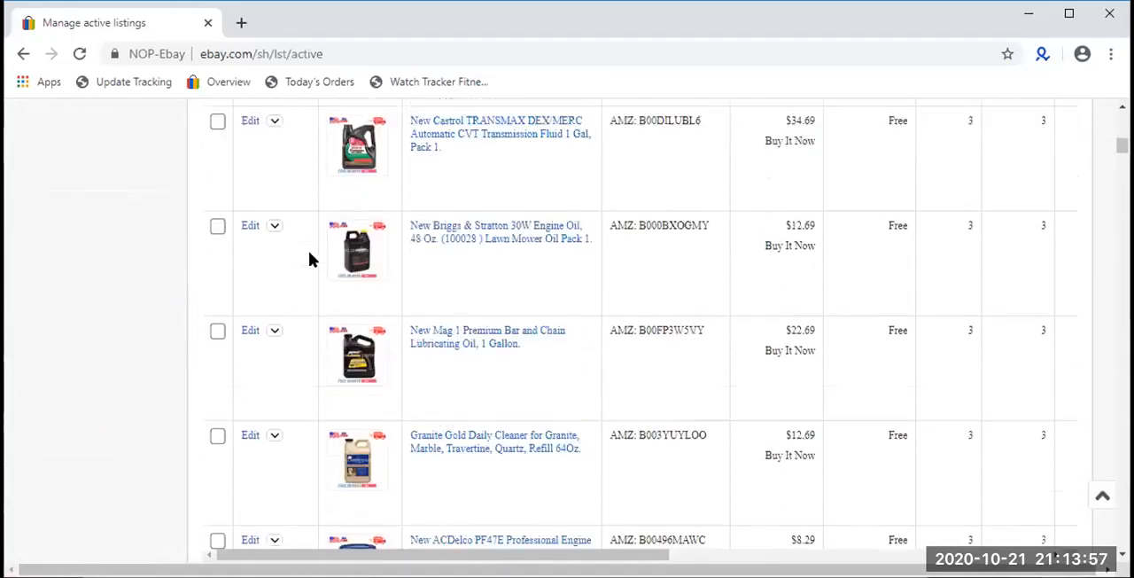
pyautogui.scroll(-9, 509, 262)
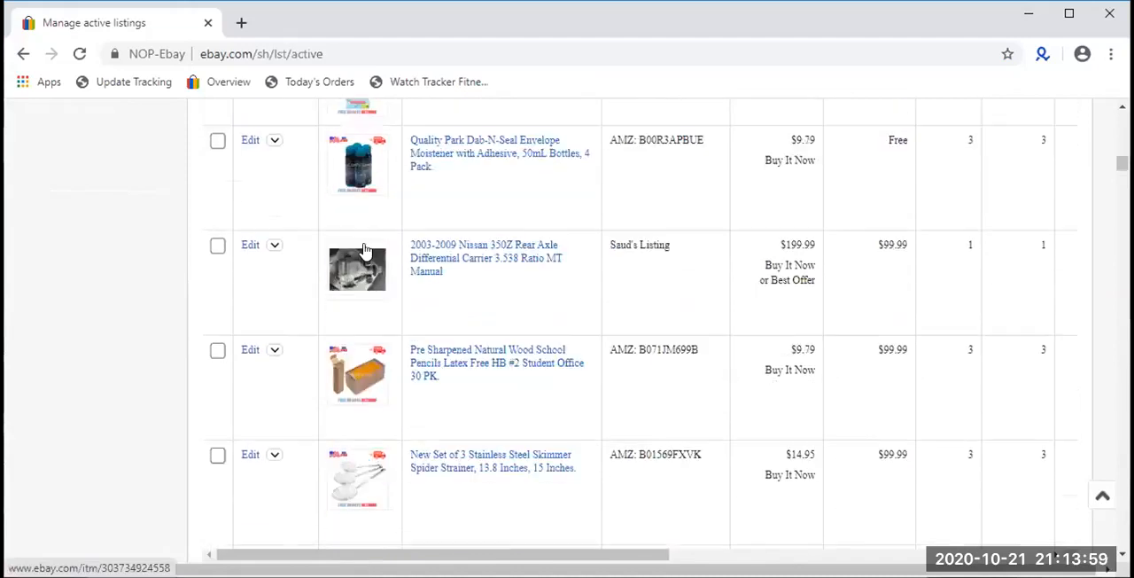
pyautogui.scroll(-14, 365, 251)
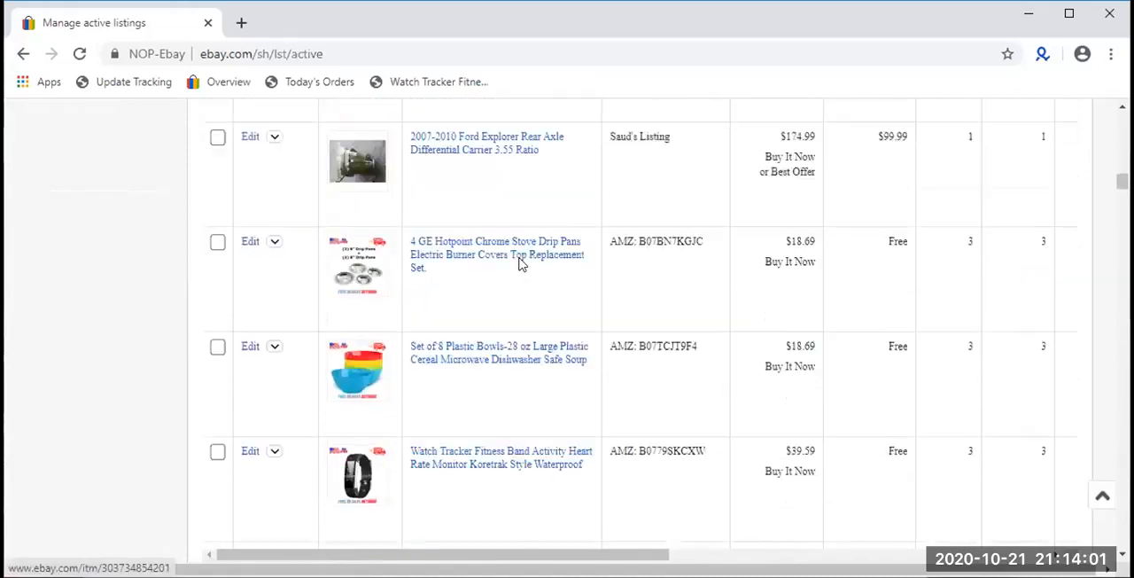
pyautogui.scroll(-10, 521, 264)
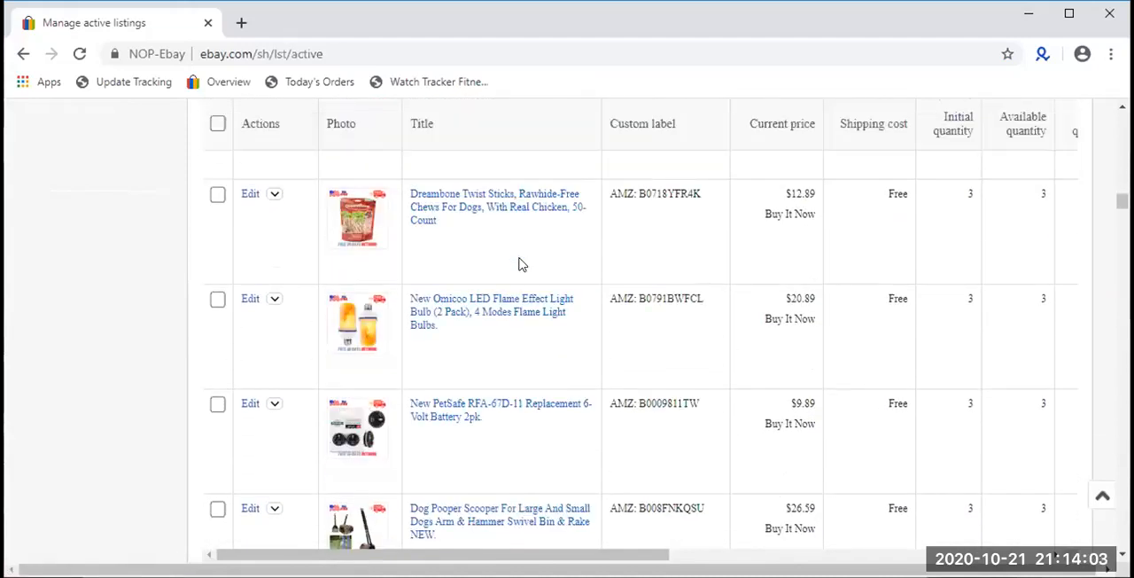
pyautogui.scroll(-9, 521, 264)
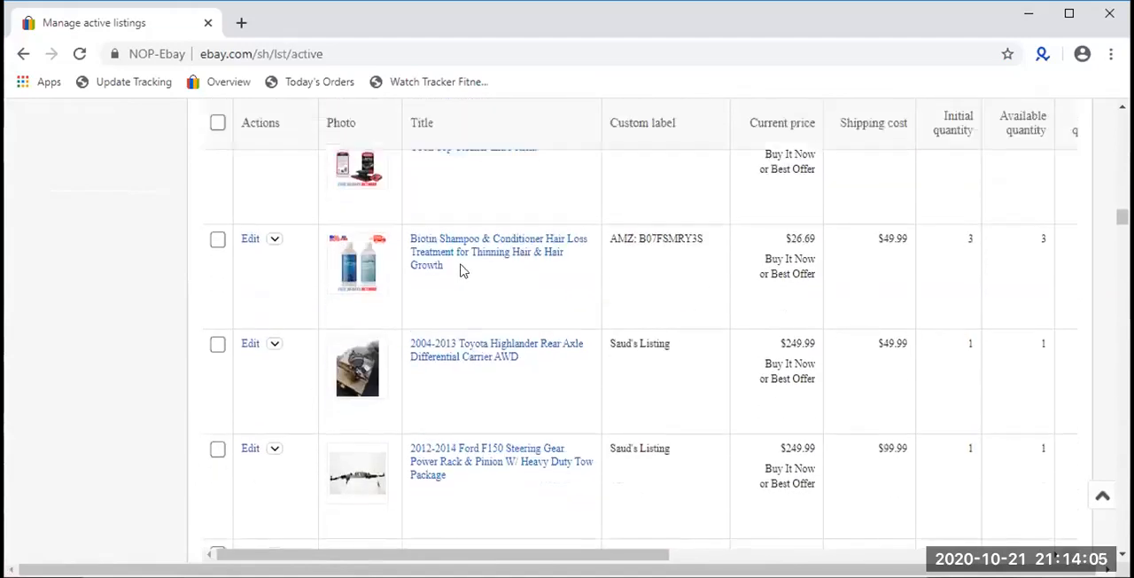
pyautogui.scroll(-2, 444, 277)
pyautogui.scroll(-10, 504, 362)
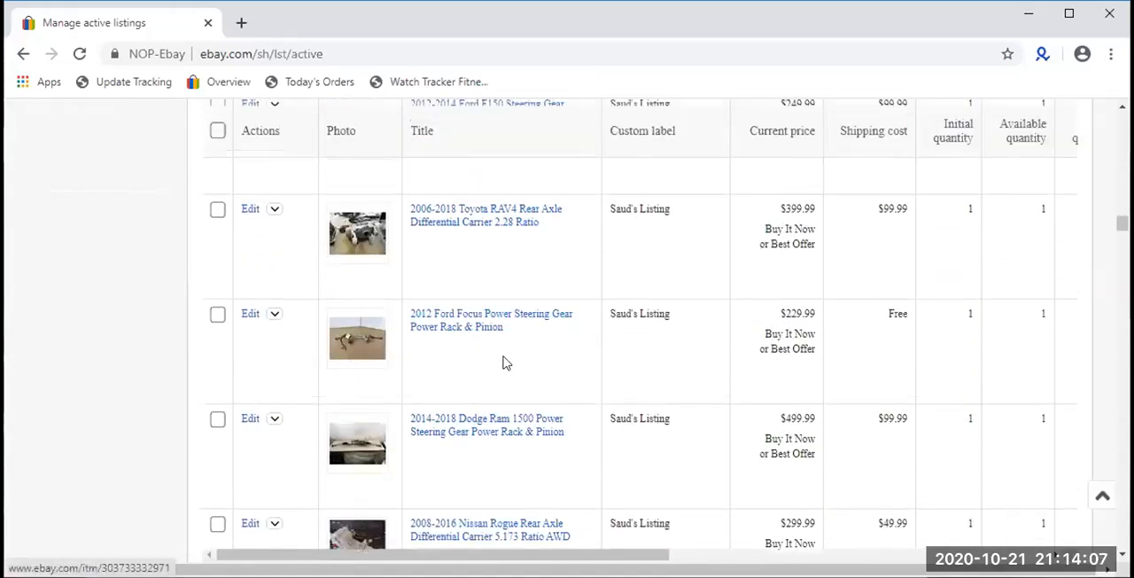
pyautogui.scroll(-15, 501, 359)
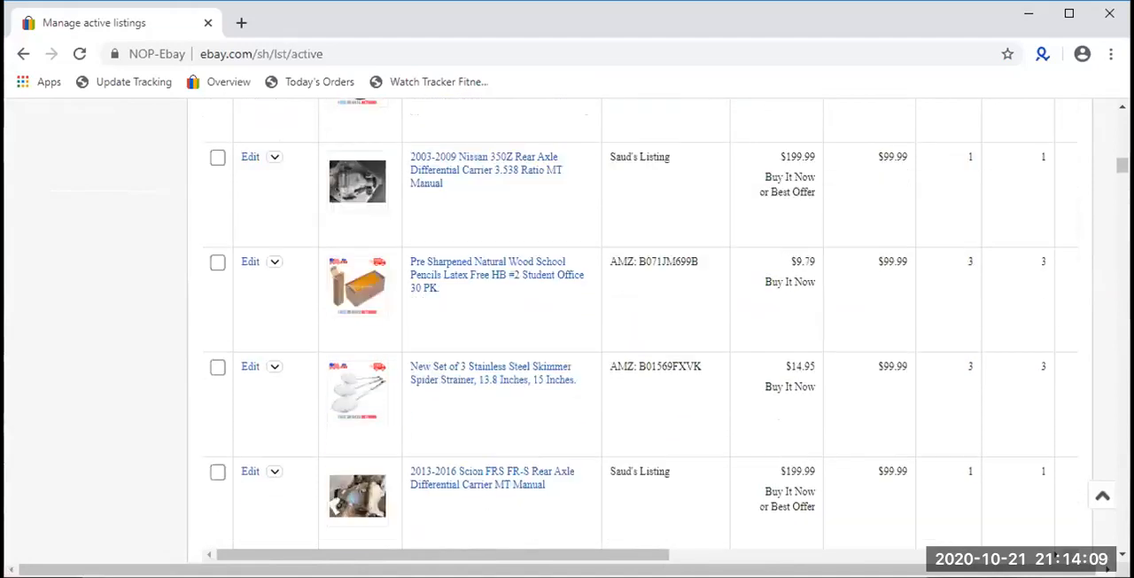
pyautogui.scroll(10, 968, 211)
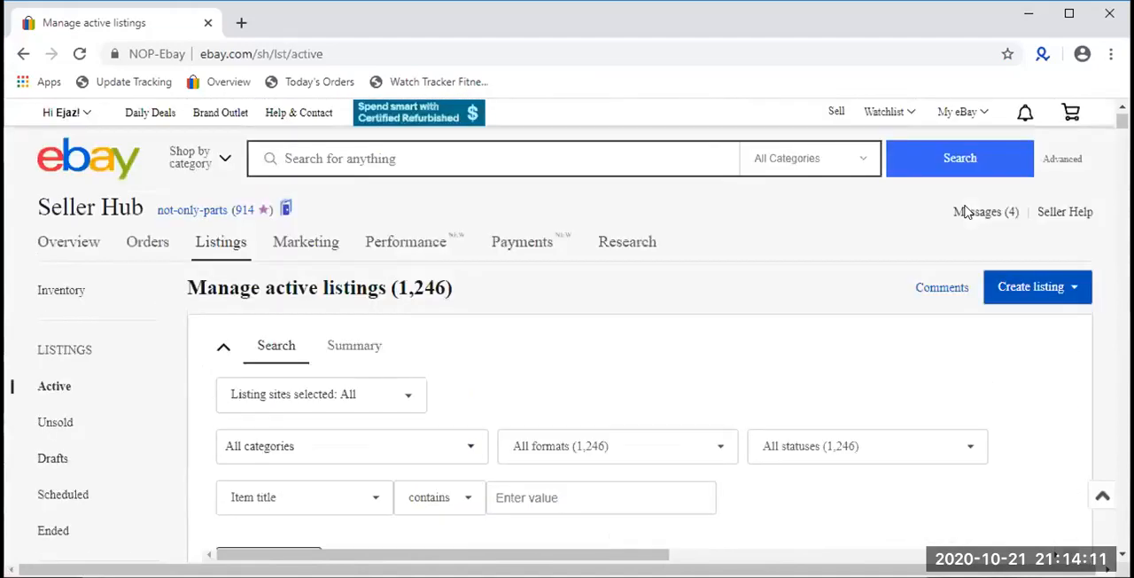
# - Open the All orders page in a new browser tab, keeping the active listings in view
pyautogui.moveTo(150, 241)
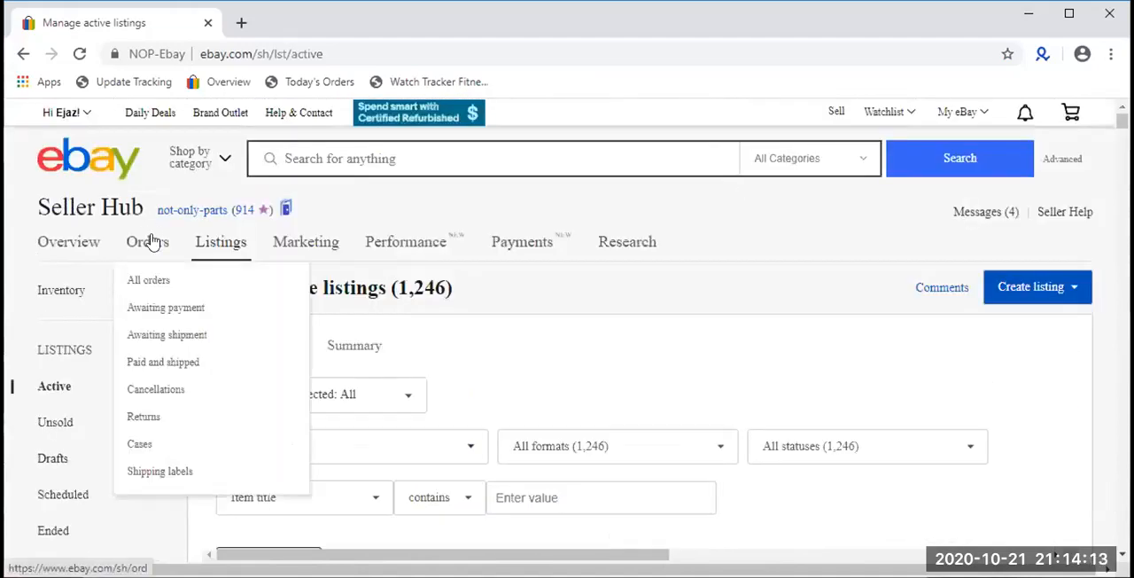
pyautogui.rightClick(161, 282)
pyautogui.click(169, 294)
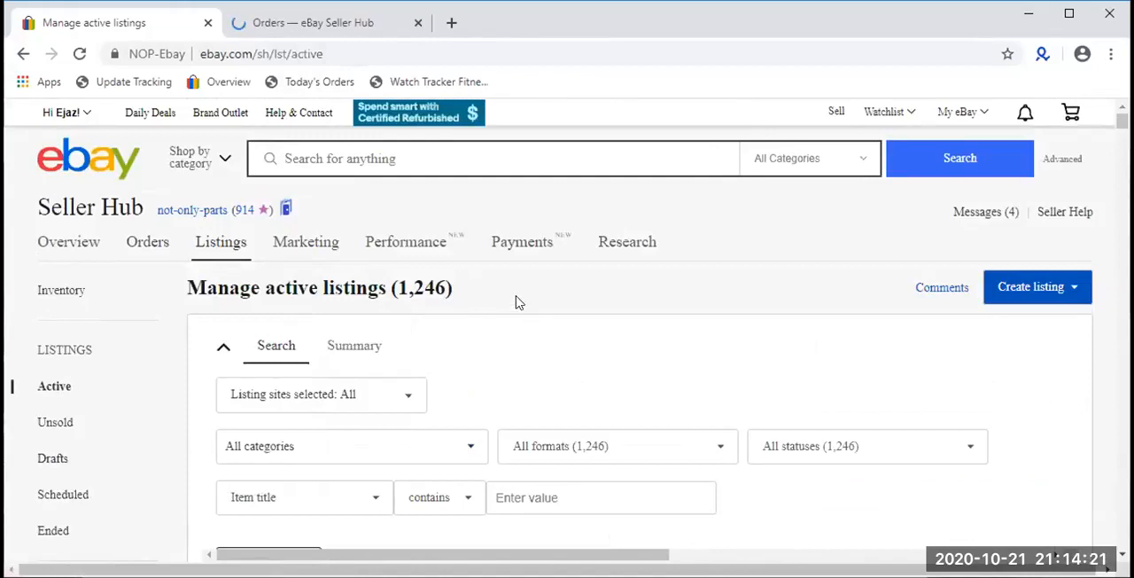
# - Examine the custom labels and current prices of the first items in the active listings table
pyautogui.scroll(-2, 518, 301)
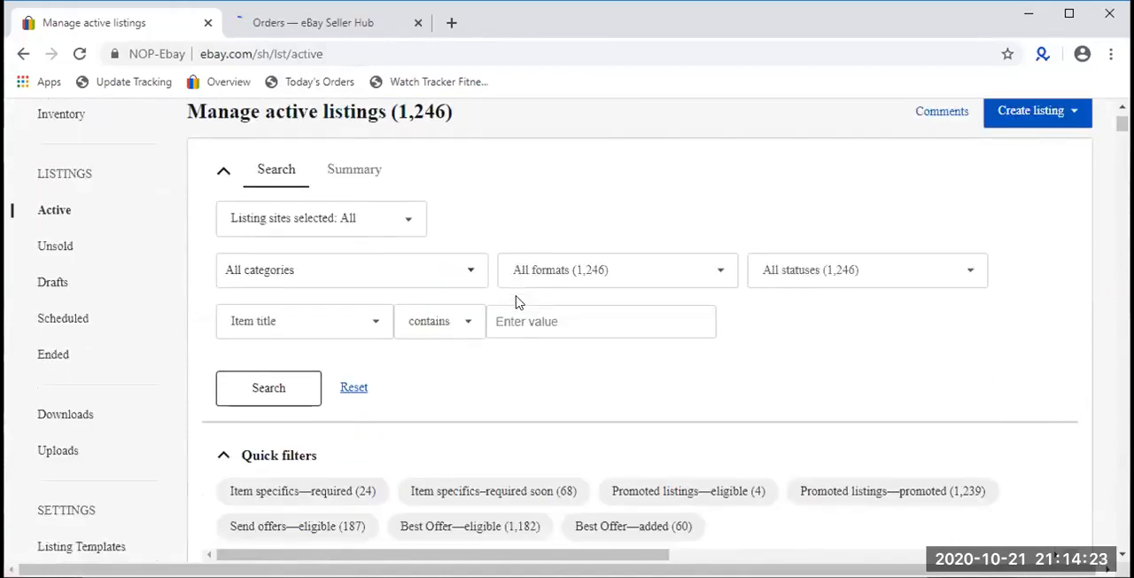
pyautogui.scroll(-3, 518, 302)
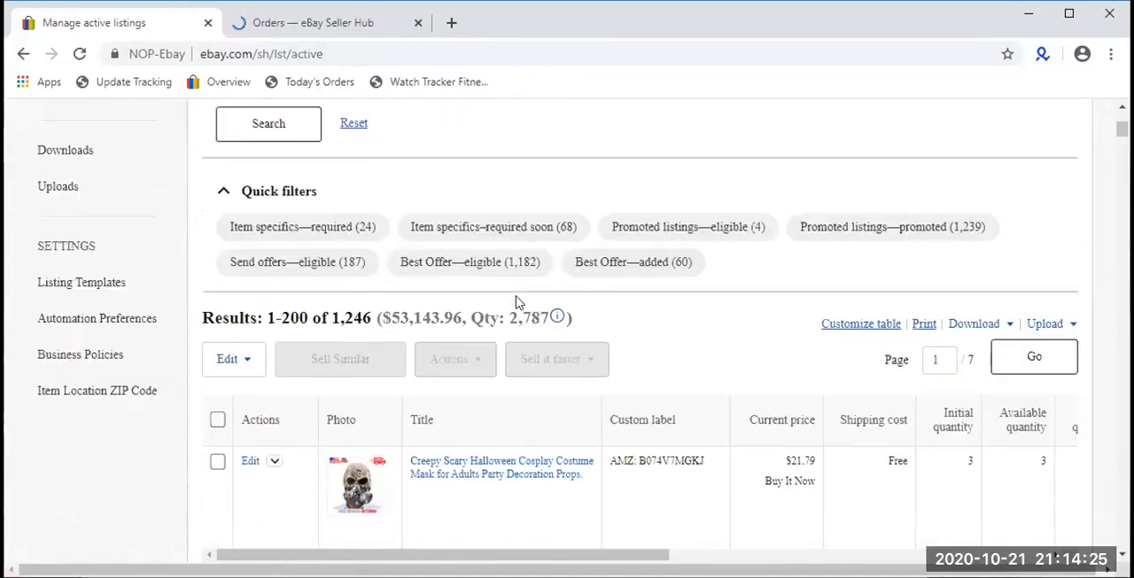
pyautogui.scroll(-3, 518, 301)
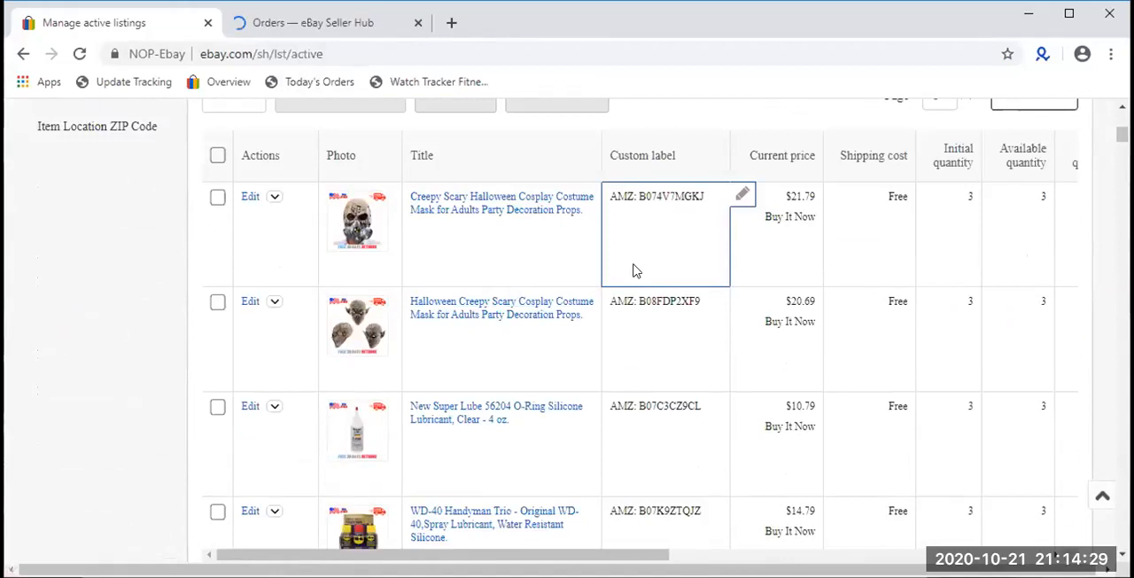
pyautogui.scroll(1, 633, 266)
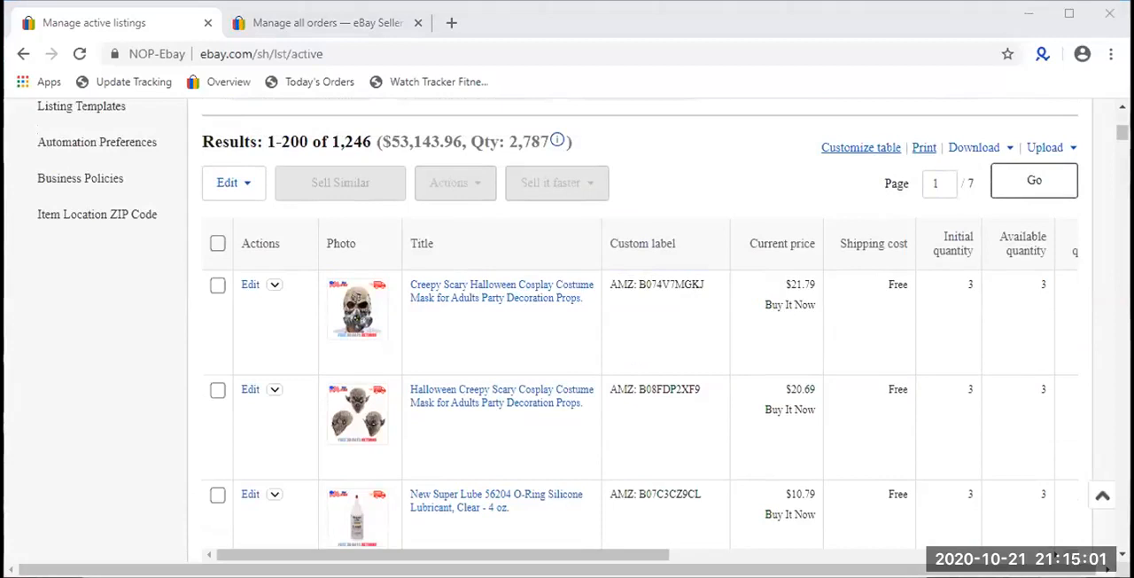
pyautogui.scroll(-1, 791, 291)
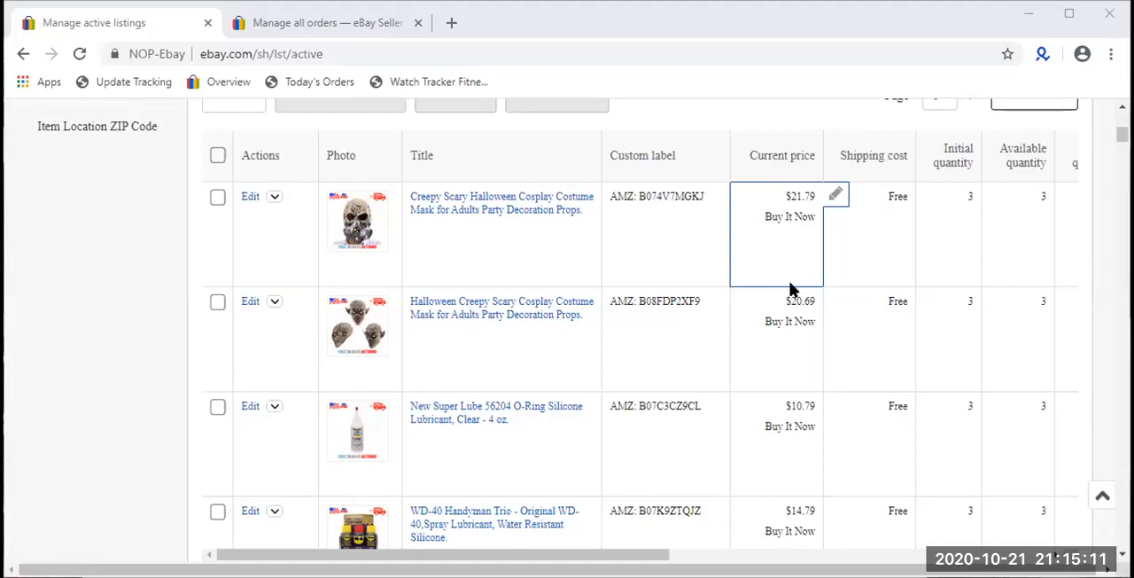
pyautogui.scroll(-1, 792, 288)
pyautogui.scroll(-3, 791, 288)
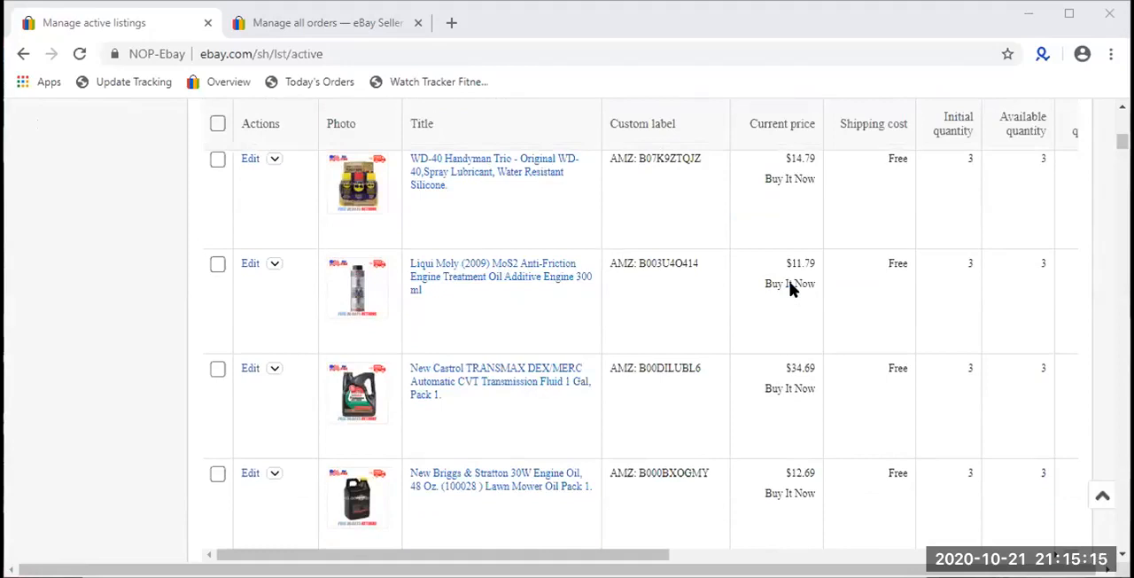
pyautogui.scroll(7, 791, 288)
pyautogui.scroll(3, 791, 288)
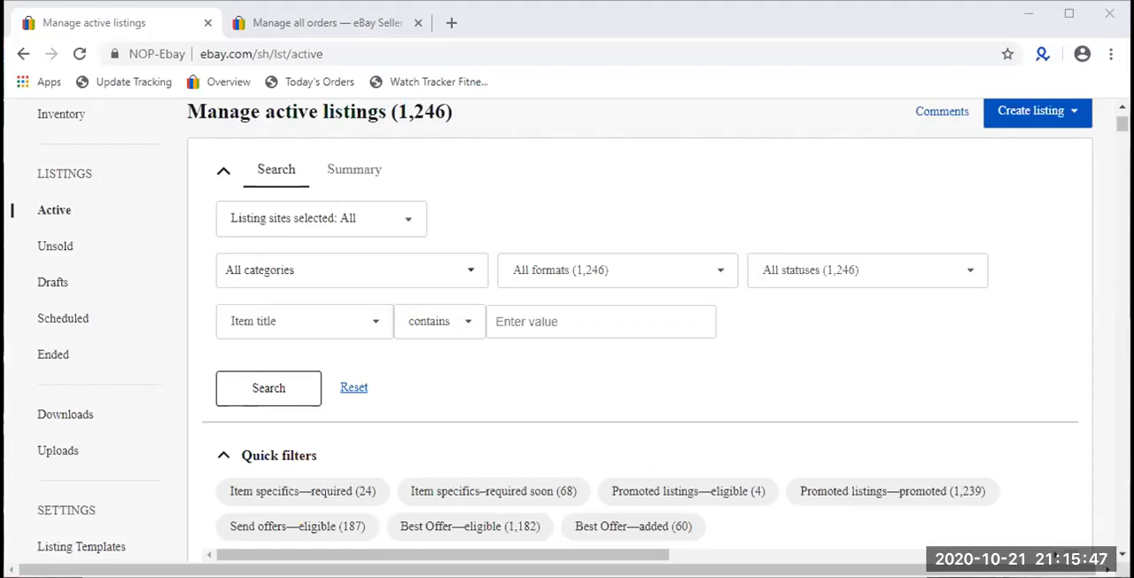
# - Open the eBay home page at ebay.com in a new browser tab
pyautogui.click(451, 22)
pyautogui.write('ebay.com/sh/ovw')
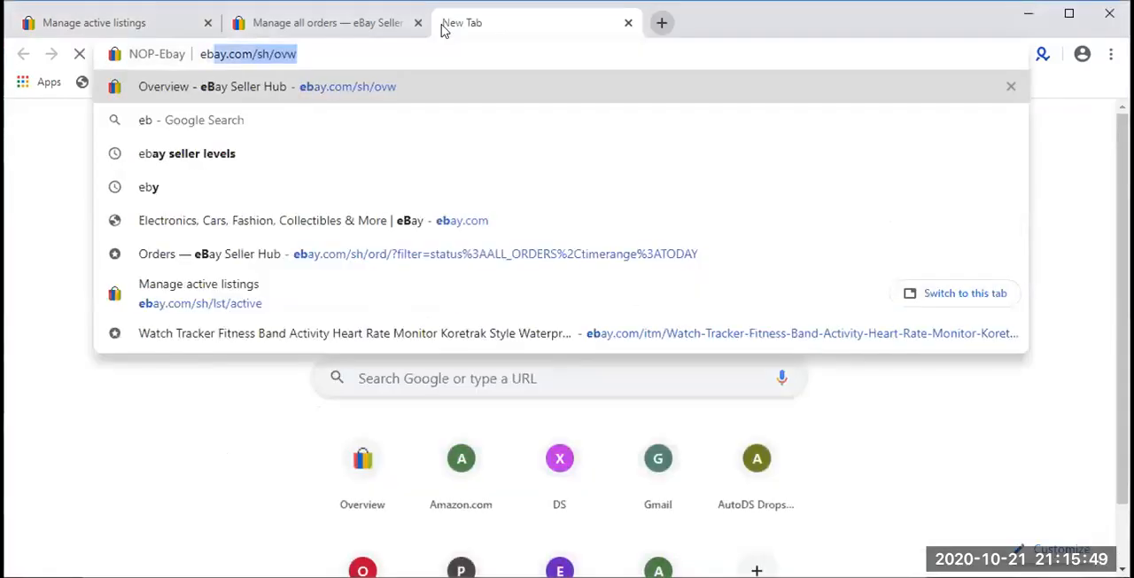
pyautogui.press('Right')
pyautogui.press('BackSpace')
pyautogui.press('BackSpace')
pyautogui.press('BackSpace')
pyautogui.press('BackSpace')
pyautogui.press('BackSpace')
pyautogui.press('BackSpace')
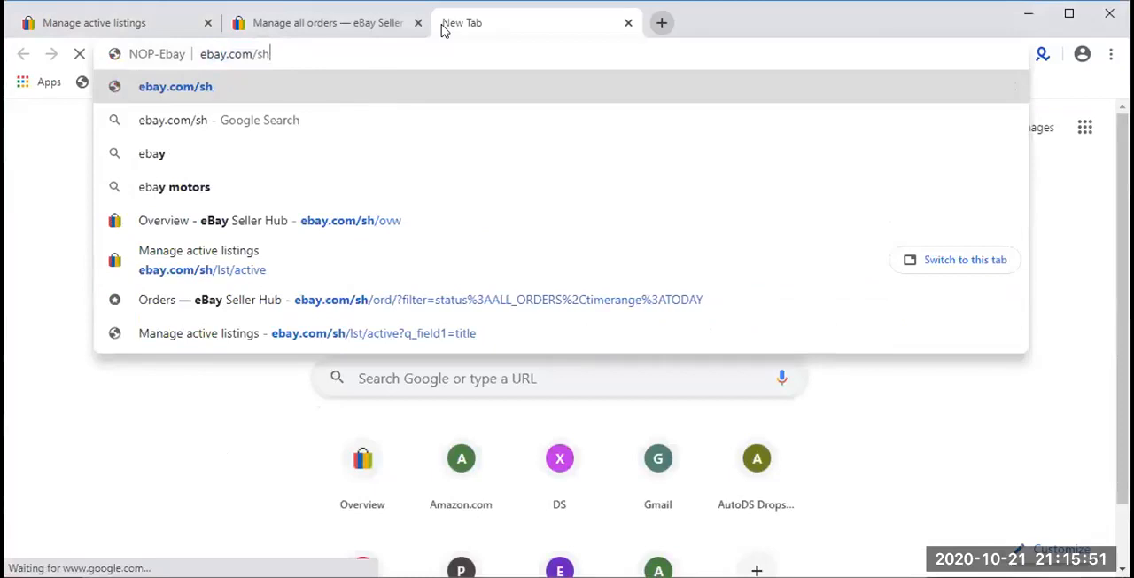
pyautogui.press('BackSpace')
pyautogui.press('Return')
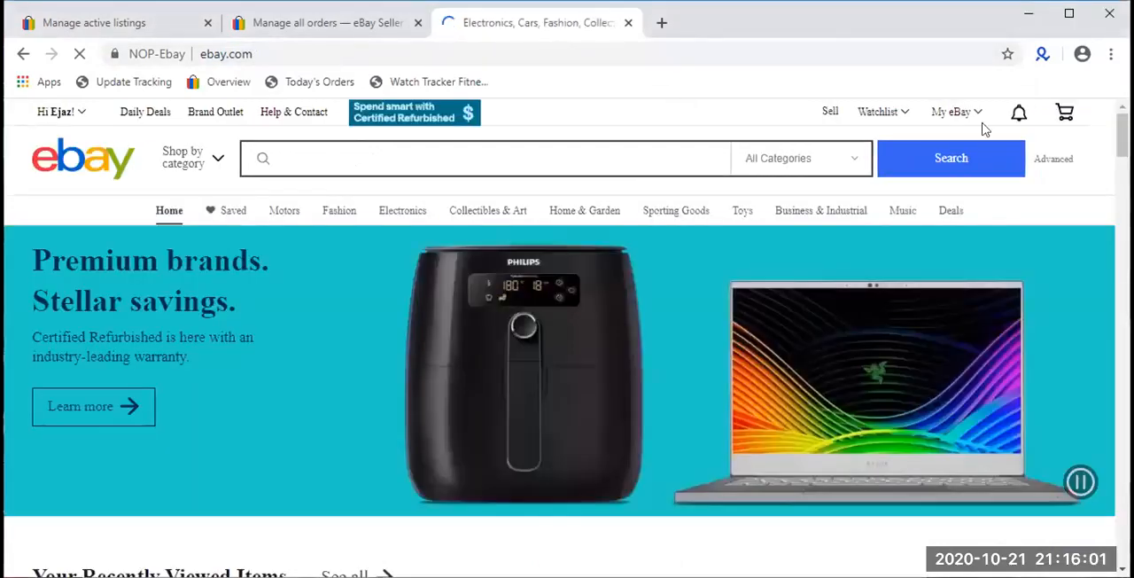
# - Search eBay for "crosman" and browse the resulting listings, checking their prices, conditions and available filters
pyautogui.write('crosman')
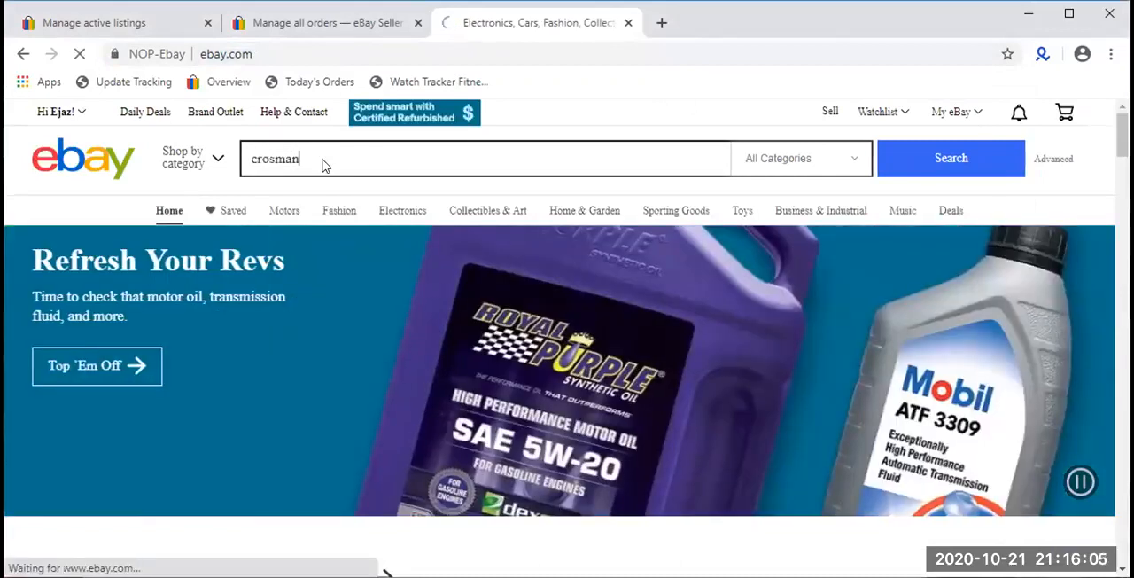
pyautogui.press('Return')
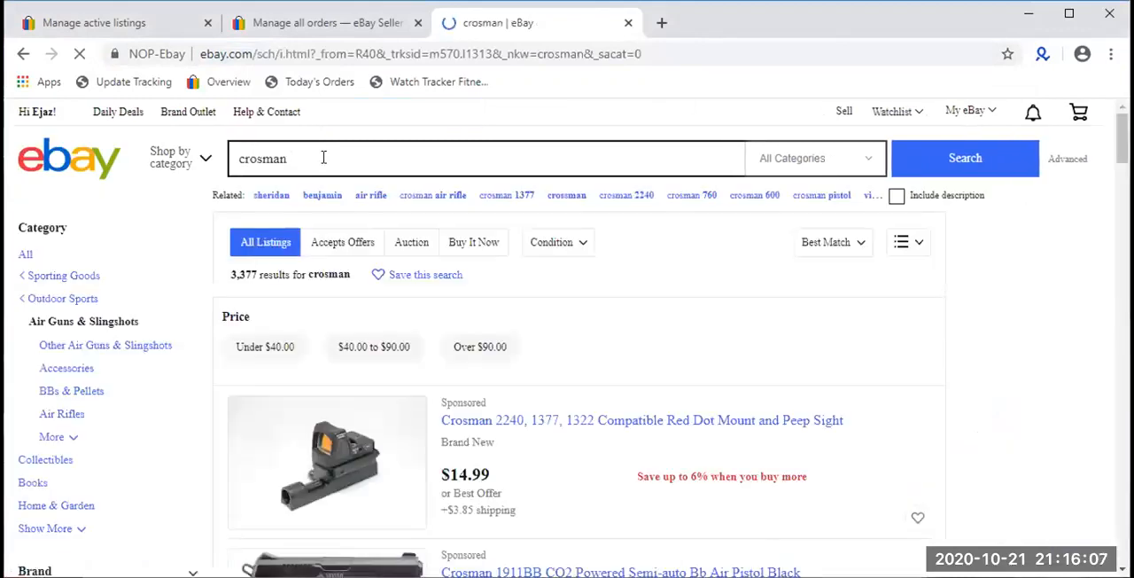
pyautogui.scroll(-2, 398, 405)
pyautogui.scroll(-1, 391, 382)
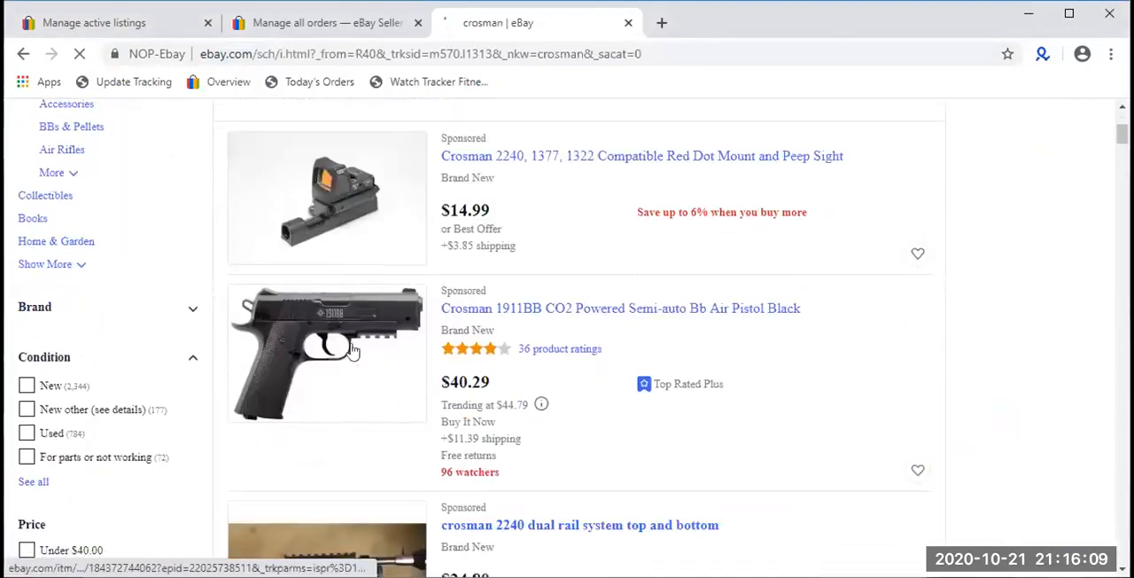
pyautogui.scroll(-3, 325, 348)
pyautogui.scroll(-3, 325, 348)
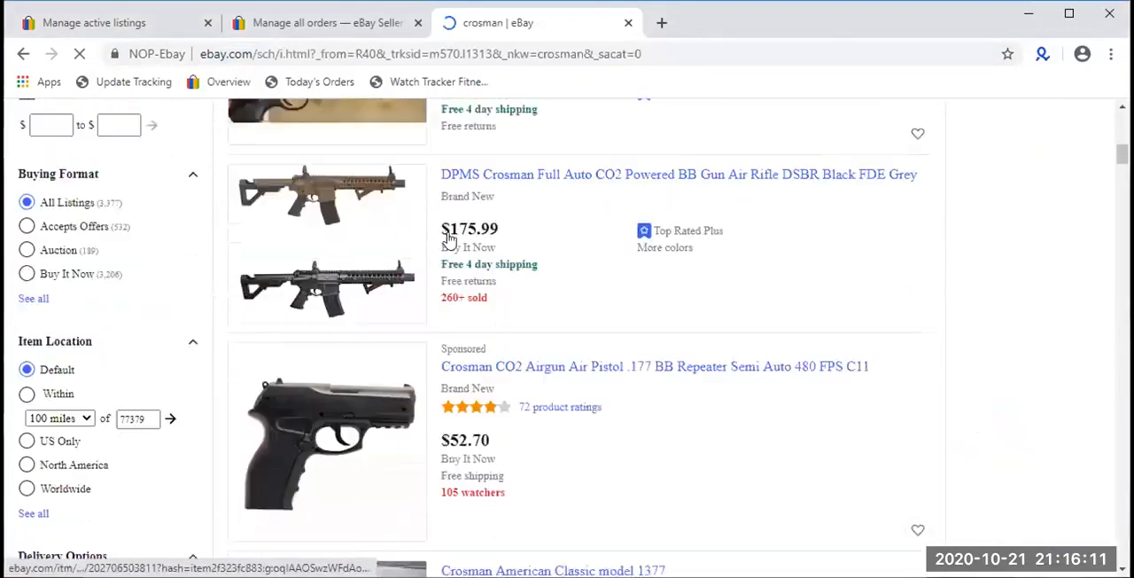
pyautogui.scroll(-2, 367, 223)
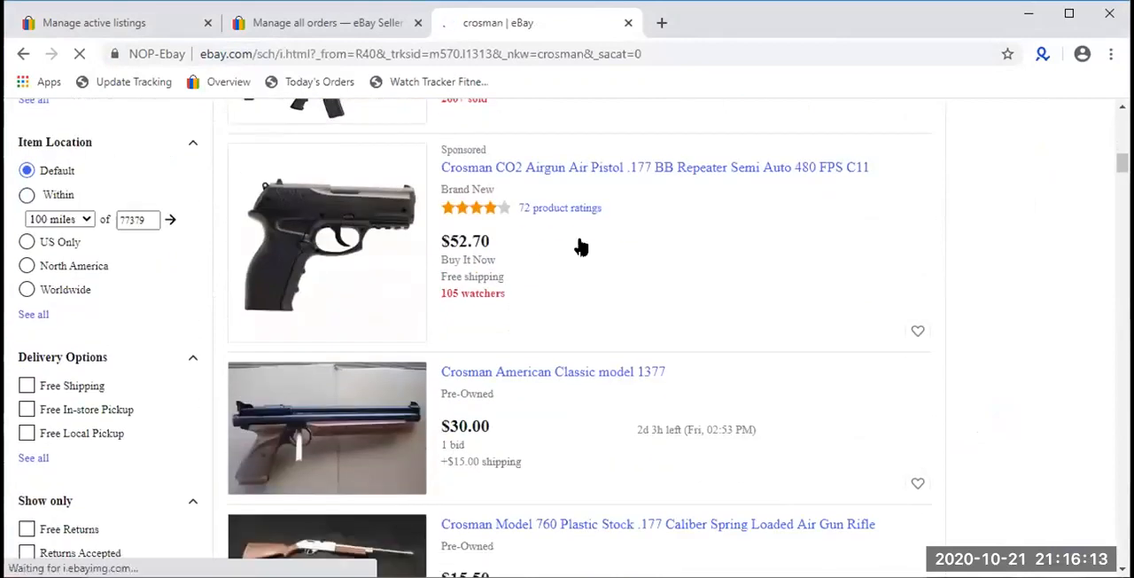
pyautogui.scroll(-5, 342, 274)
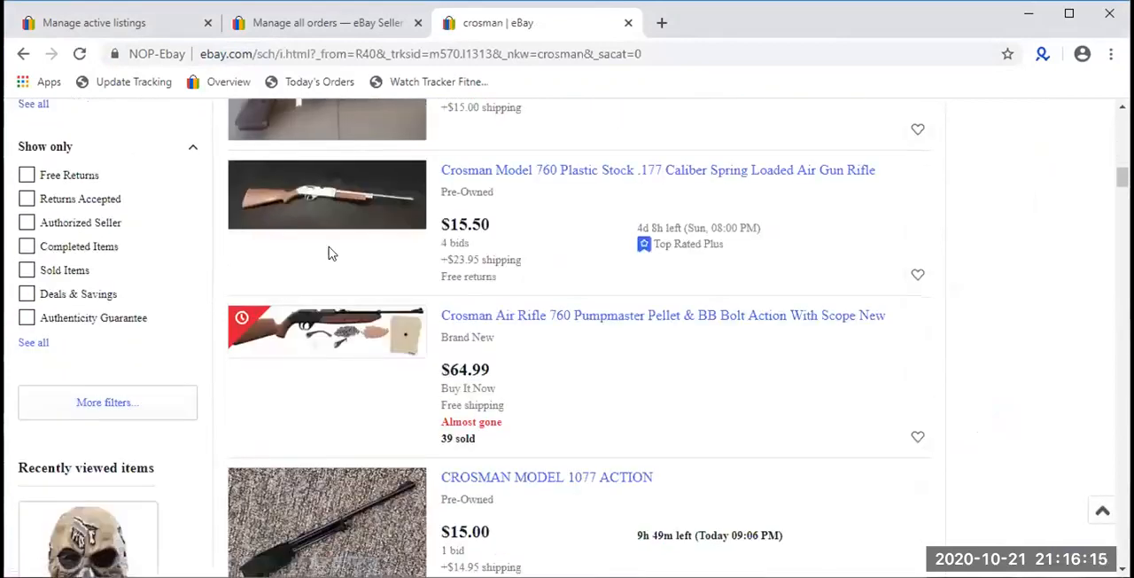
# - Examine the prices, conditions, bids and sold quantities of further listings in the crosman search results
pyautogui.scroll(-5, 329, 254)
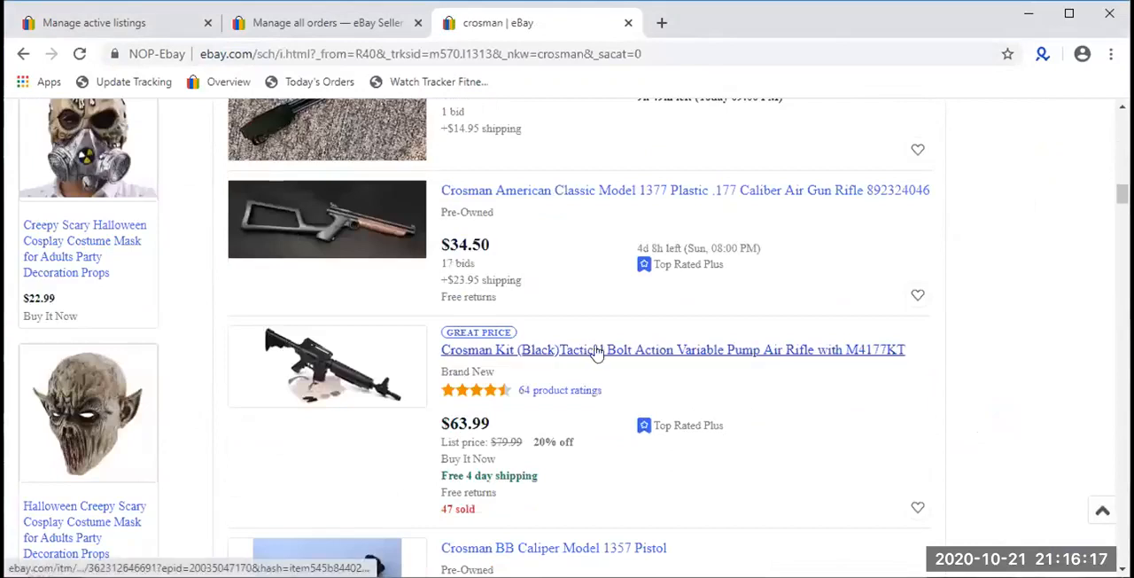
pyautogui.scroll(-1, 574, 306)
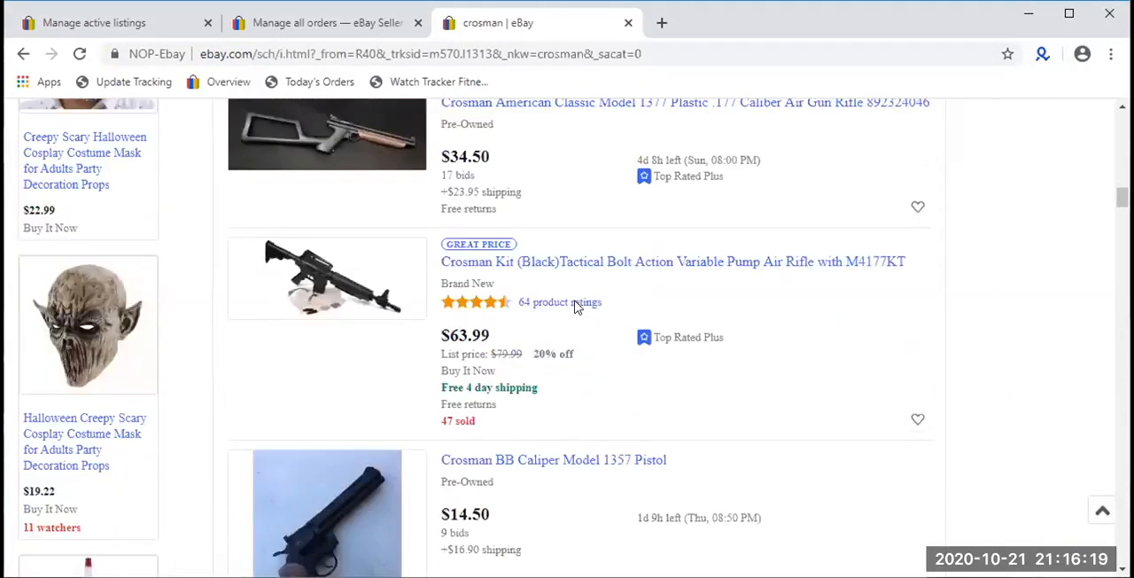
pyautogui.scroll(1, 572, 302)
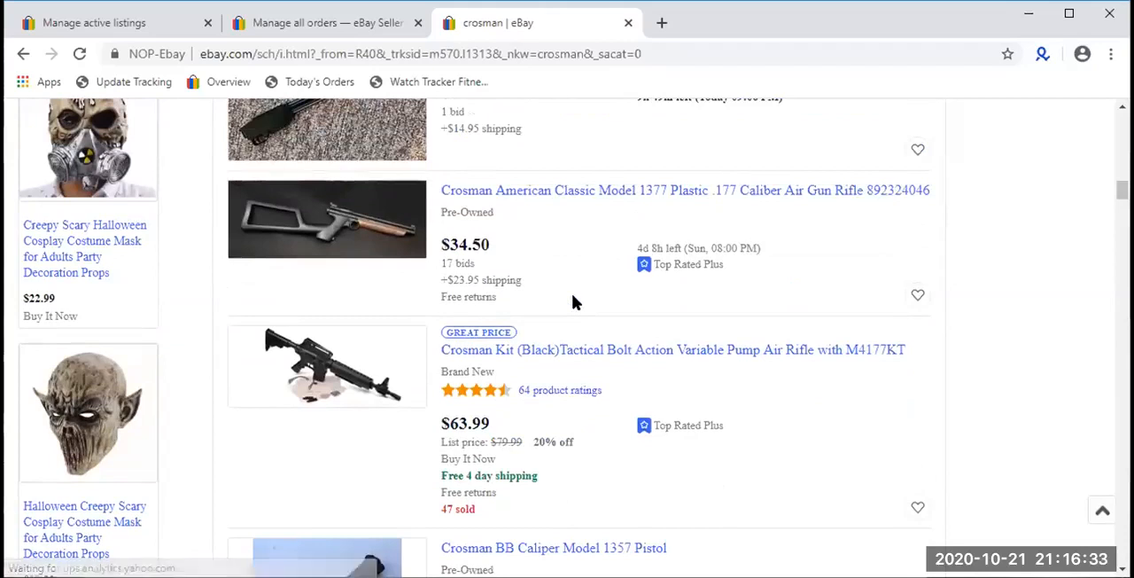
pyautogui.scroll(-5, 572, 302)
pyautogui.scroll(-10, 571, 297)
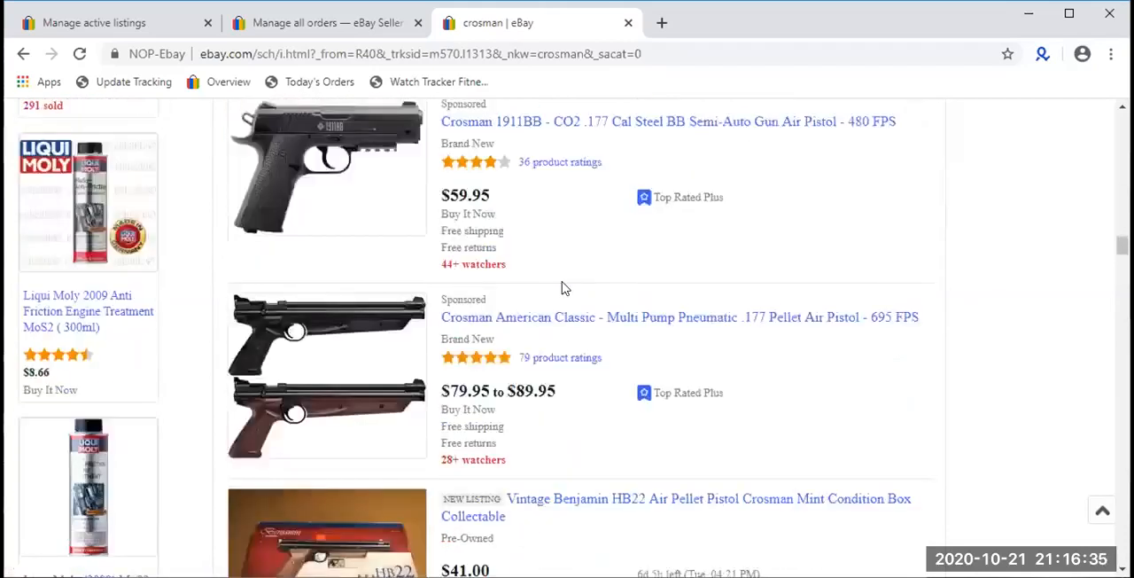
pyautogui.scroll(-3, 561, 288)
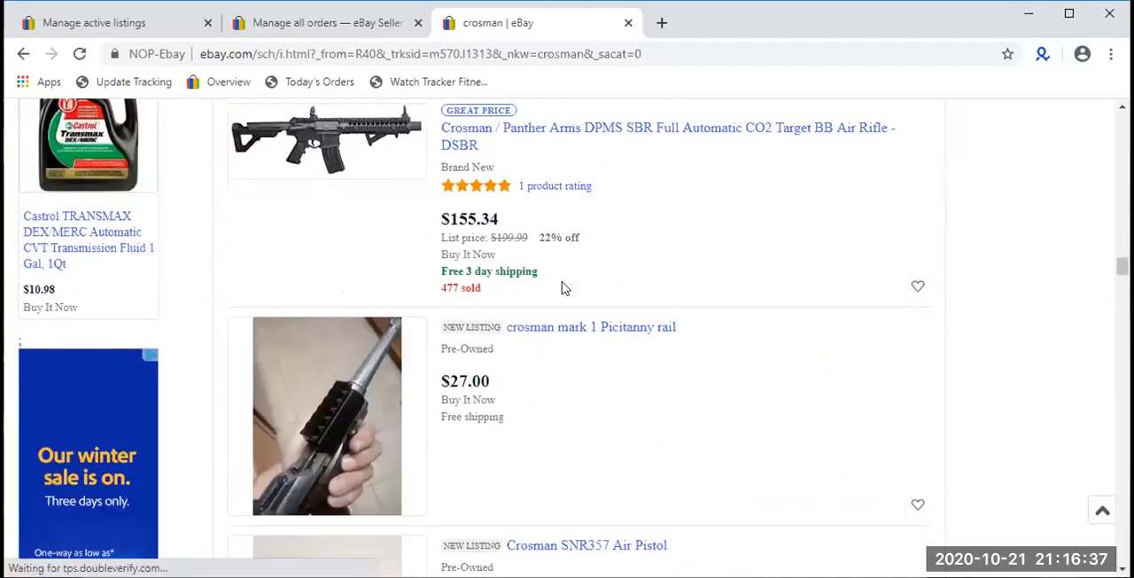
pyautogui.scroll(-3, 561, 288)
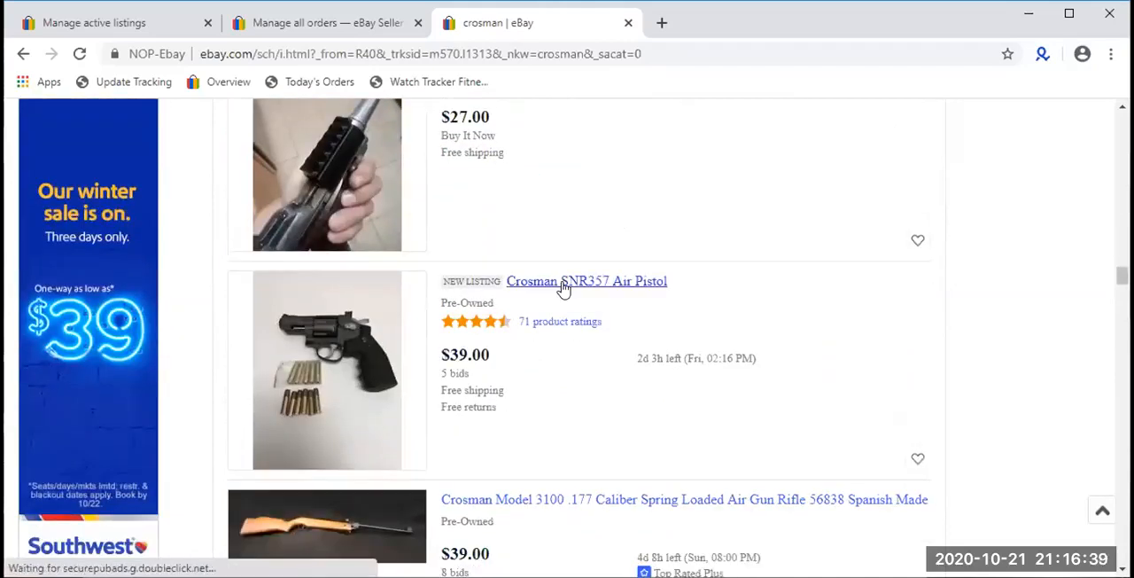
pyautogui.scroll(-9, 561, 288)
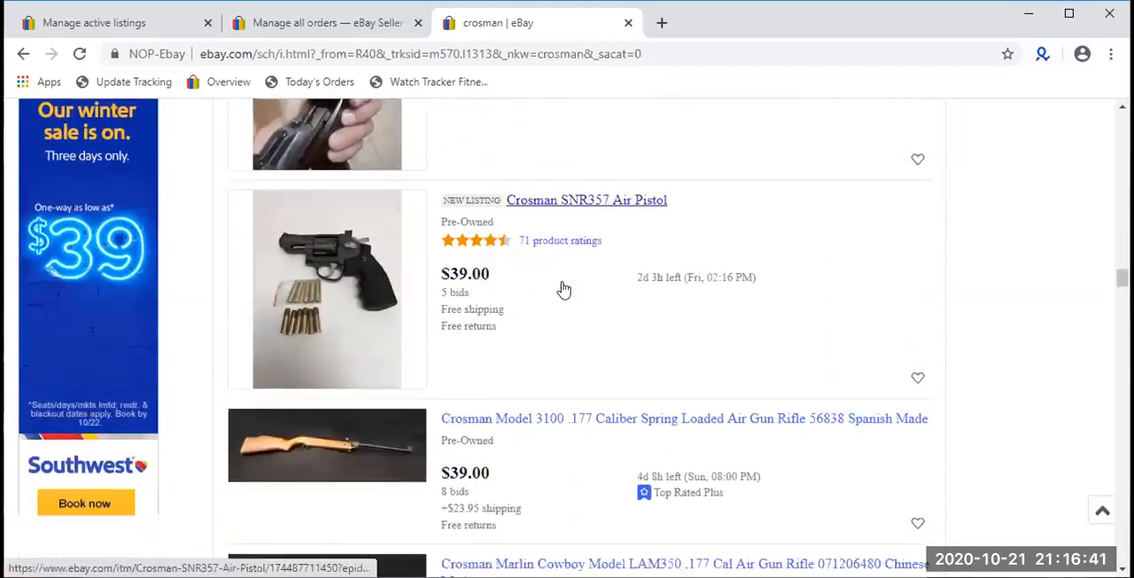
pyautogui.scroll(15, 562, 288)
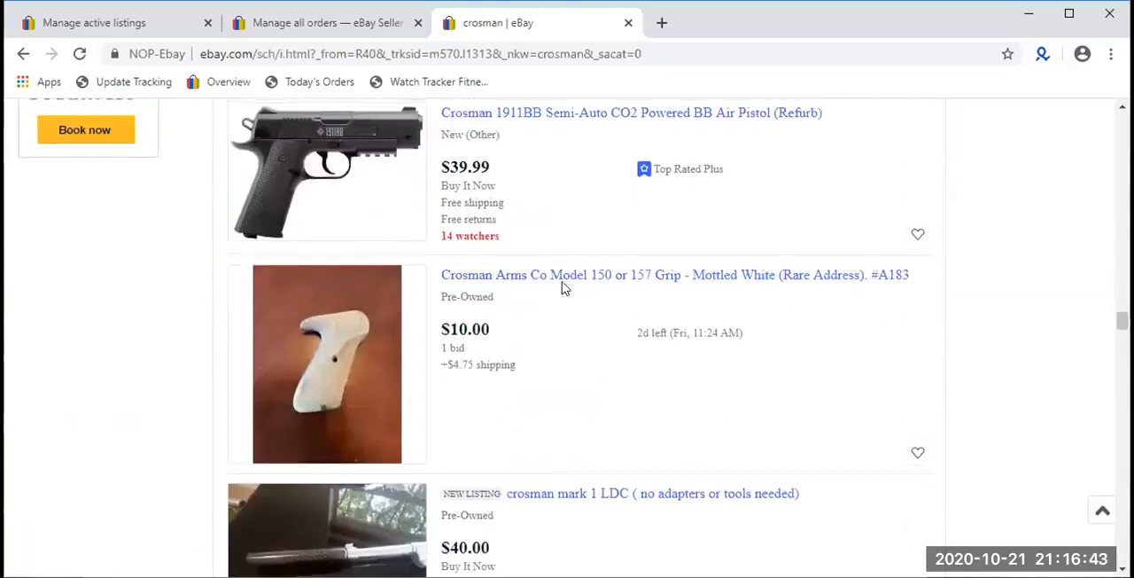
pyautogui.scroll(10, 564, 289)
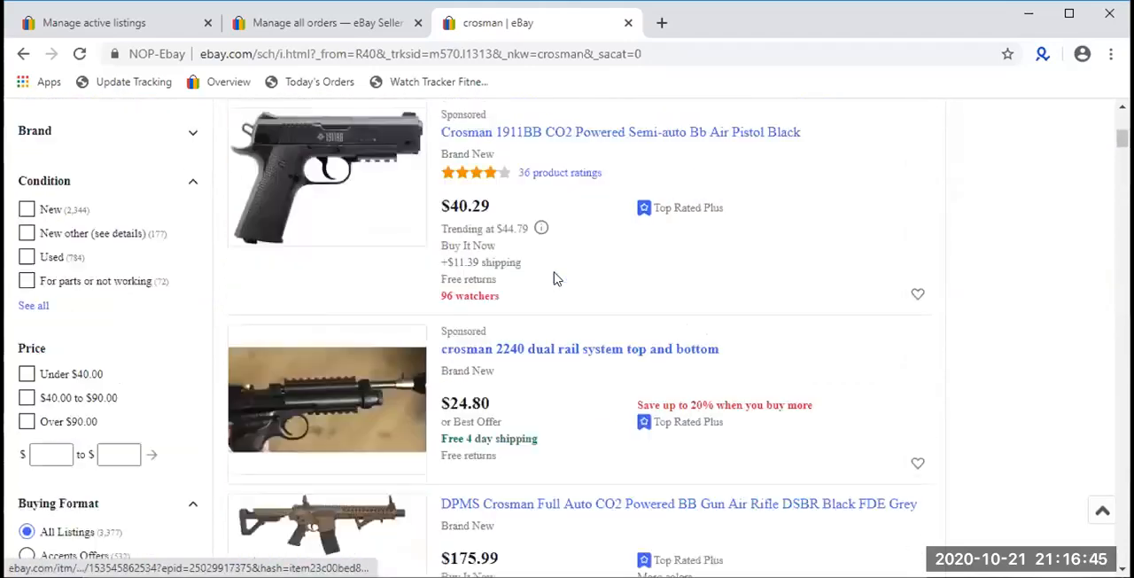
pyautogui.doubleClick(438, 159)
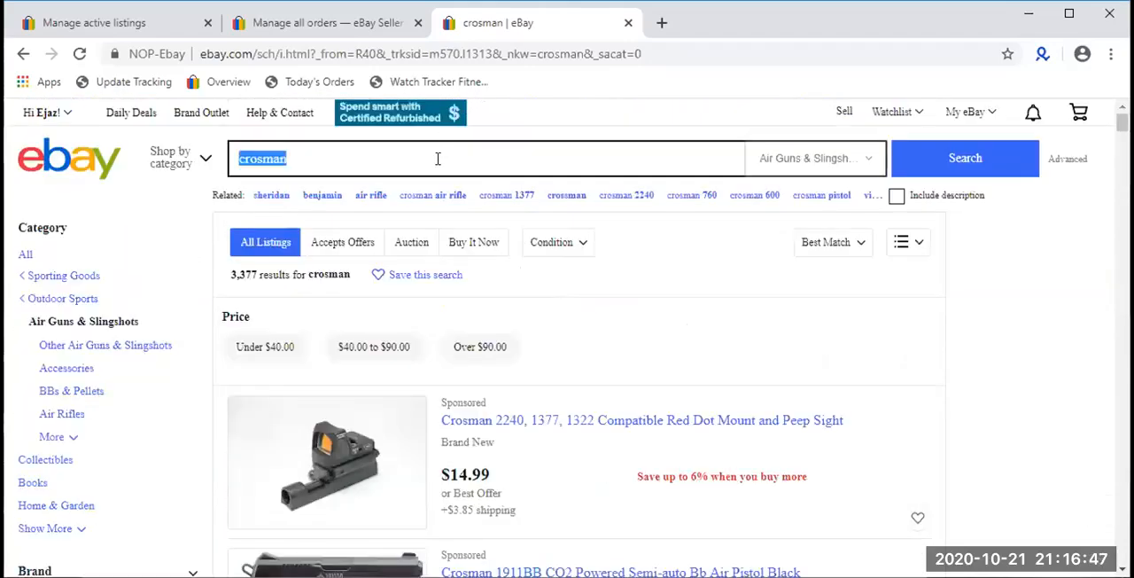
pyautogui.write('c')
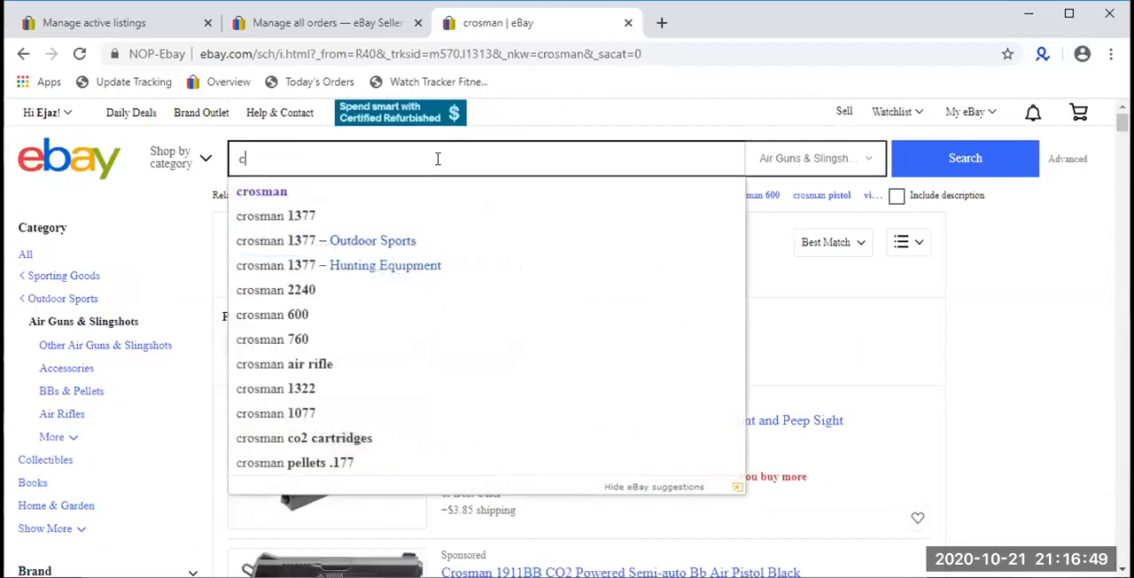
pyautogui.write('rosman')
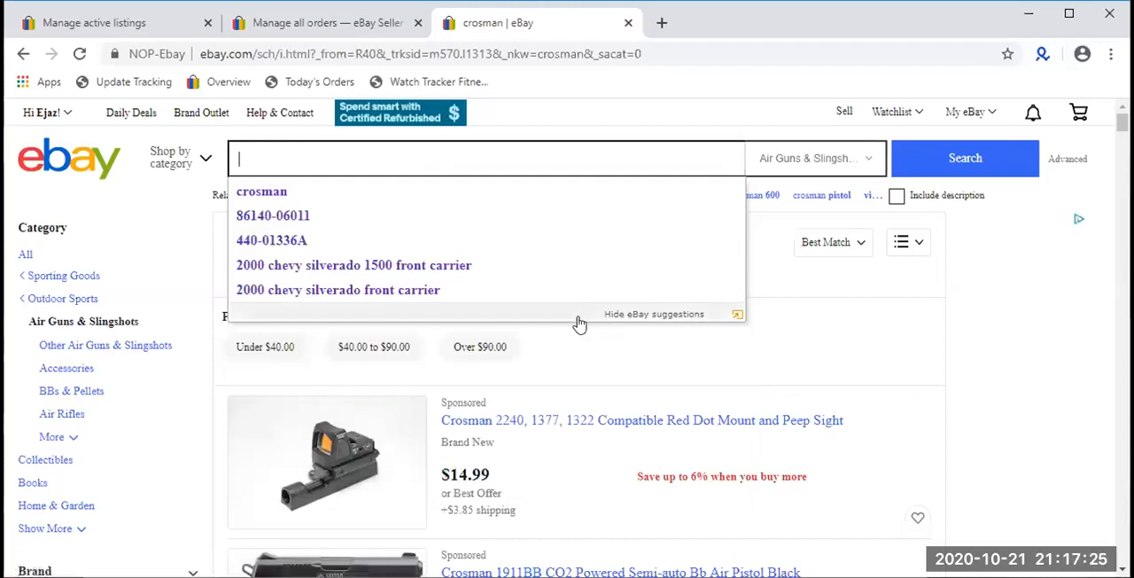
pyautogui.click(706, 364)
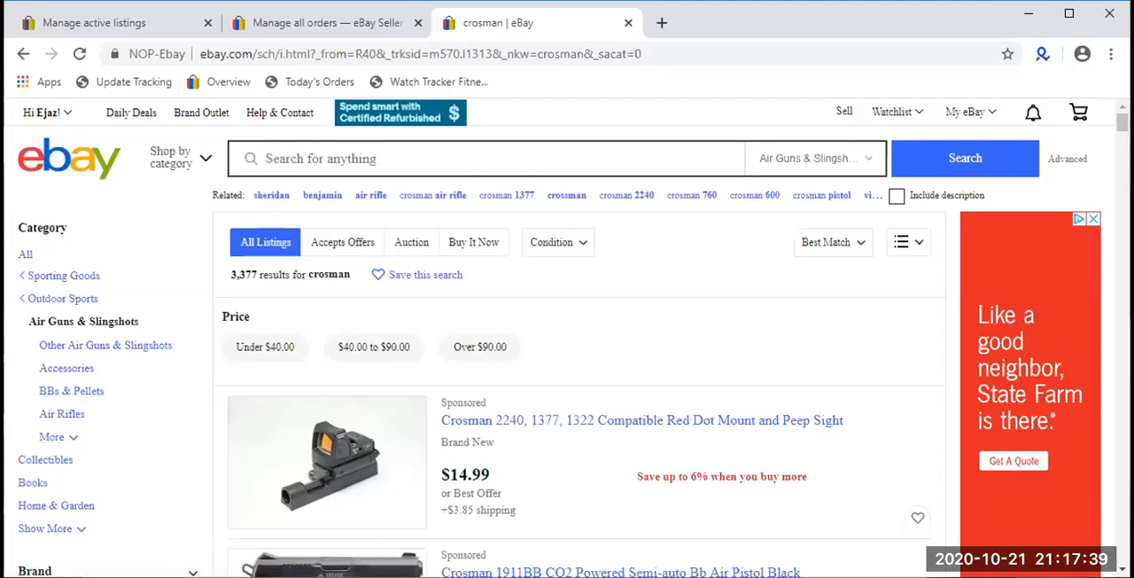
pyautogui.scroll(-4, 871, 366)
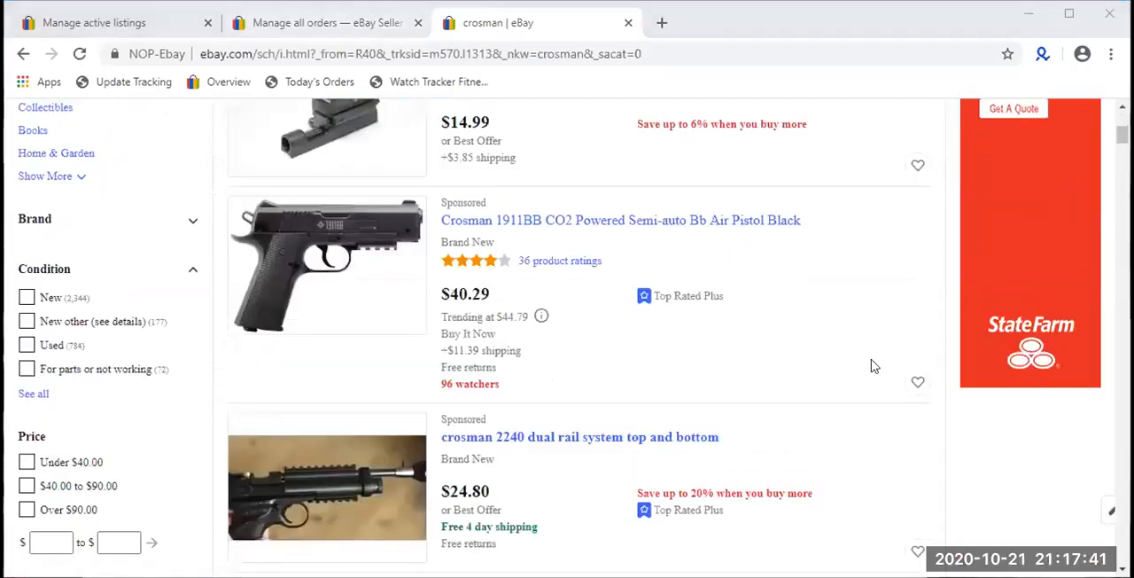
pyautogui.scroll(4, 871, 366)
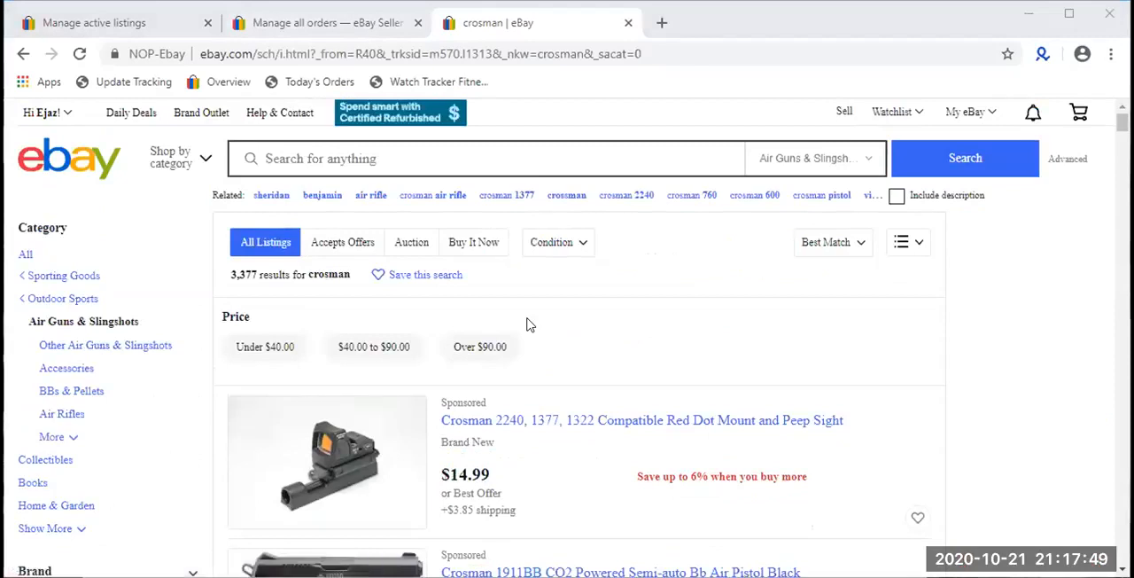
pyautogui.scroll(-3, 526, 322)
pyautogui.scroll(3, 519, 307)
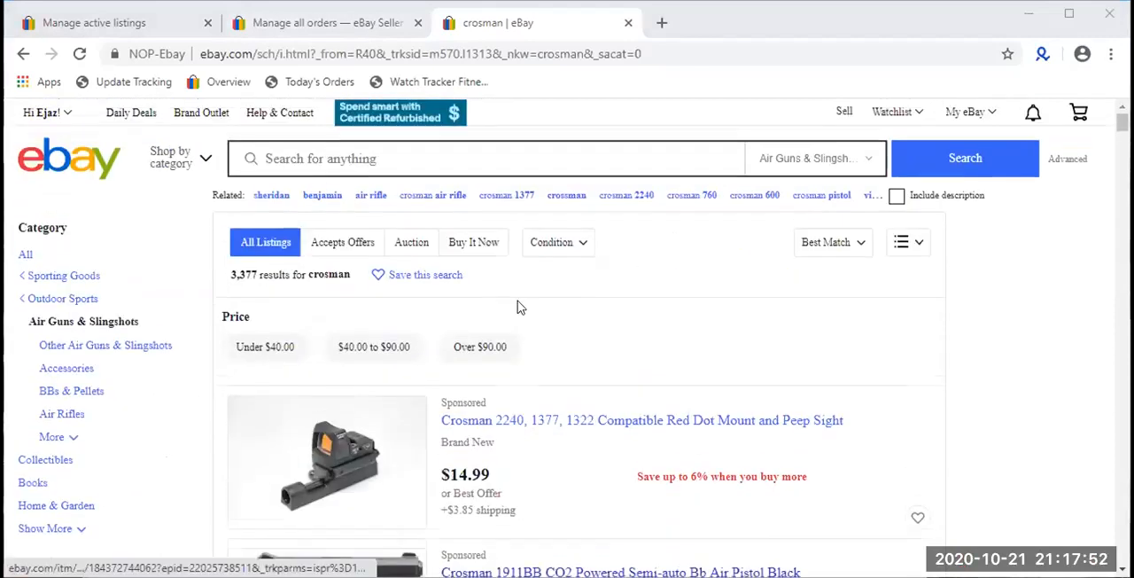
# - Return to the All orders page and look through the most recently sold items and their custom labels
pyautogui.click(332, 34)
pyautogui.scroll(-6, 572, 266)
pyautogui.scroll(4, 572, 269)
pyautogui.scroll(-1, 573, 268)
pyautogui.scroll(3, 573, 268)
pyautogui.scroll(-4, 435, 253)
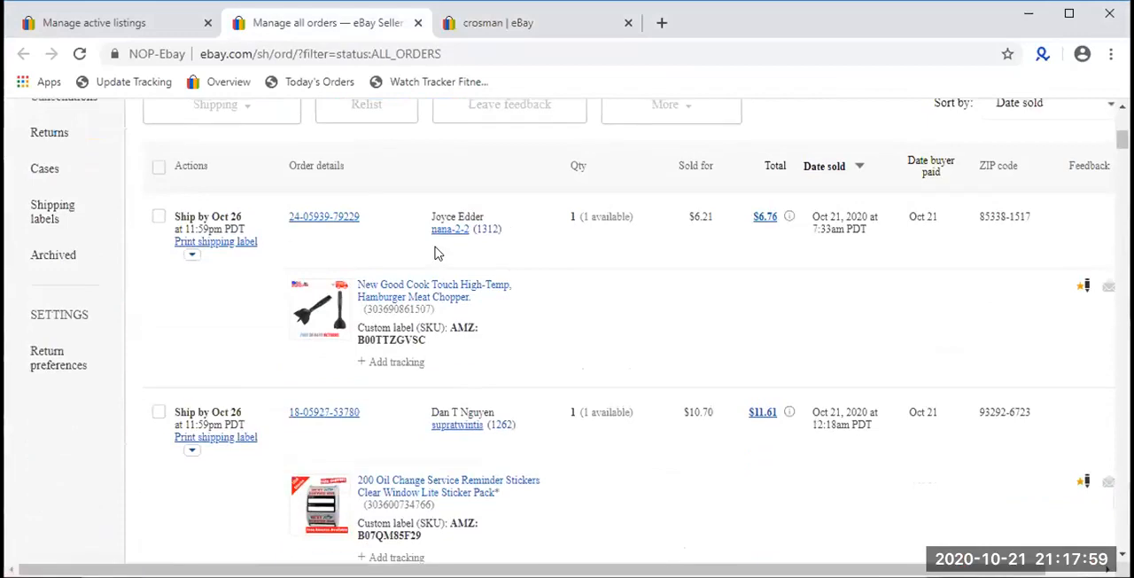
pyautogui.scroll(-4, 435, 252)
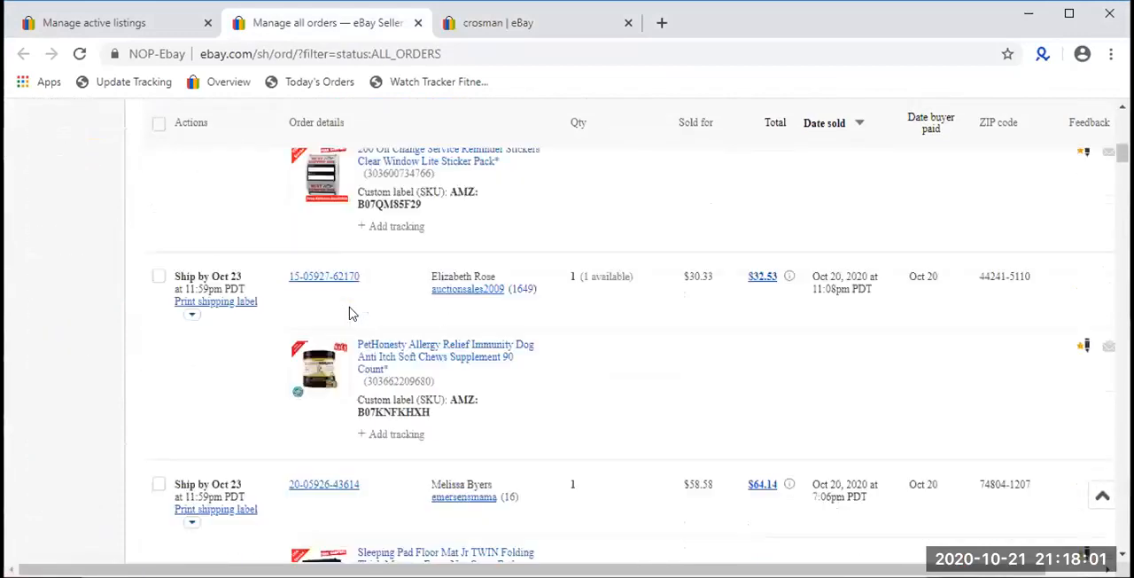
pyautogui.scroll(-1, 349, 314)
pyautogui.scroll(3, 349, 314)
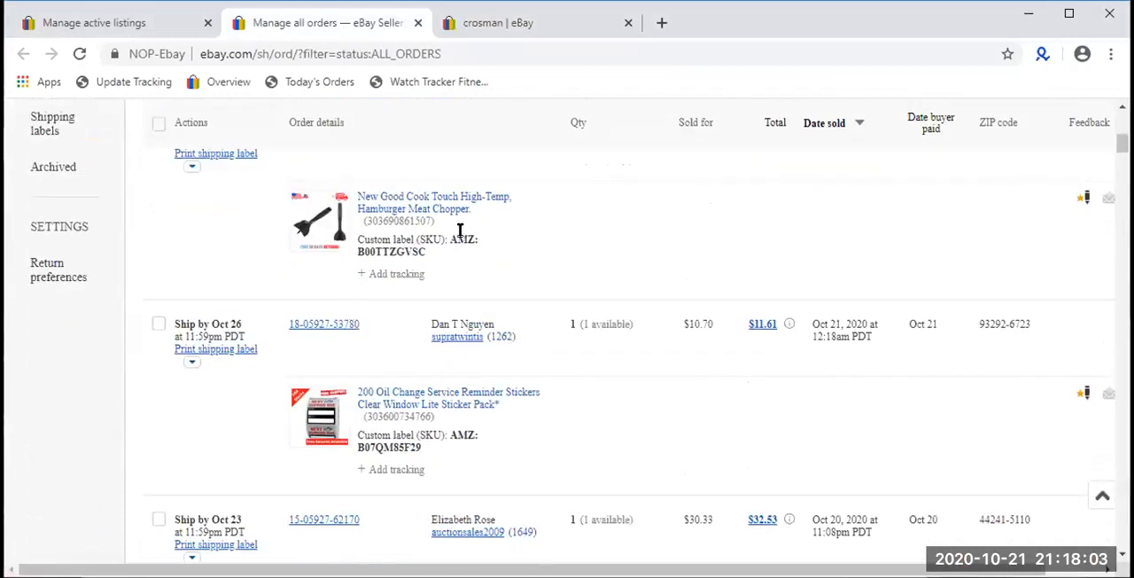
# - Open the Good Cook hamburger meat chopper and API Vacation Pyramid Fish Feeder listings from the orders in new tabs
pyautogui.rightClick(403, 214)
pyautogui.click(474, 225)
pyautogui.scroll(-7, 428, 225)
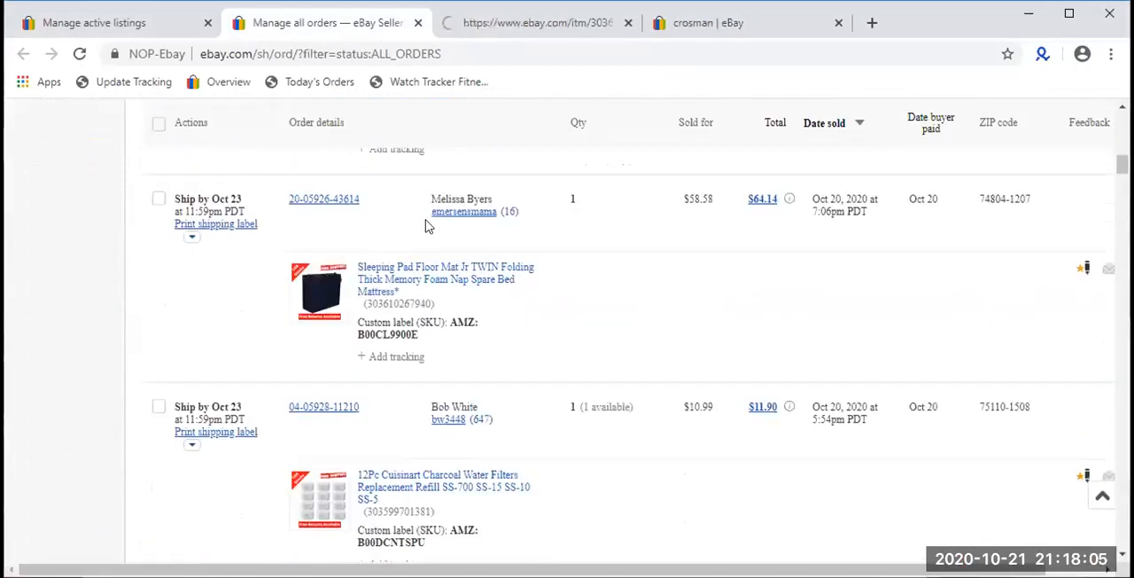
pyautogui.scroll(-6, 426, 225)
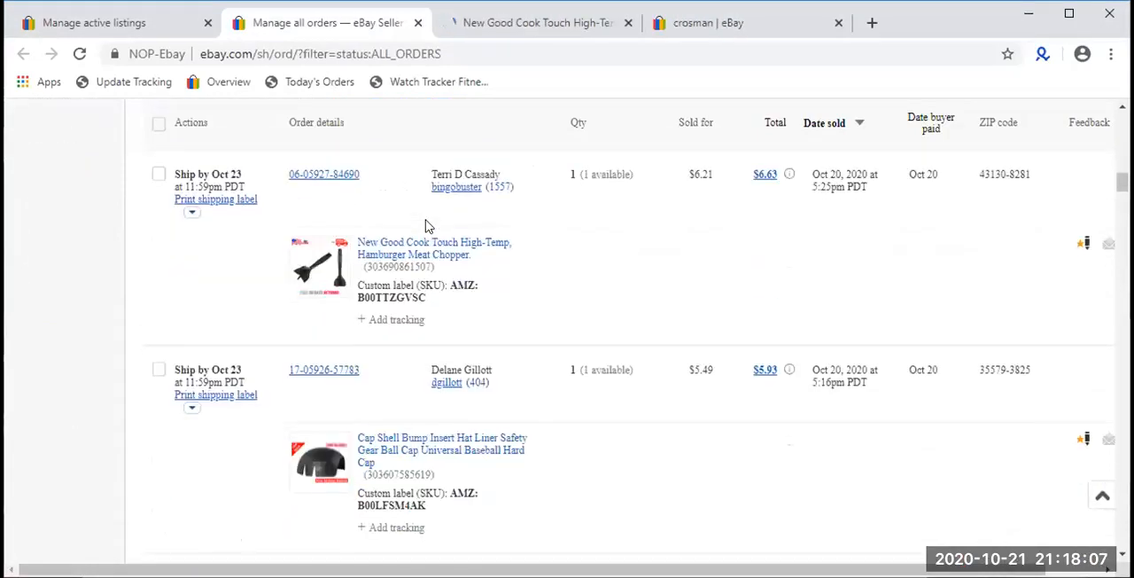
pyautogui.rightClick(413, 283)
pyautogui.click(436, 290)
# - Open the sold DeWalt item and the Casio HS8VA calculator listings from the orders in new tabs
pyautogui.scroll(-2, 434, 291)
pyautogui.rightClick(425, 316)
pyautogui.click(440, 326)
pyautogui.scroll(-4, 440, 339)
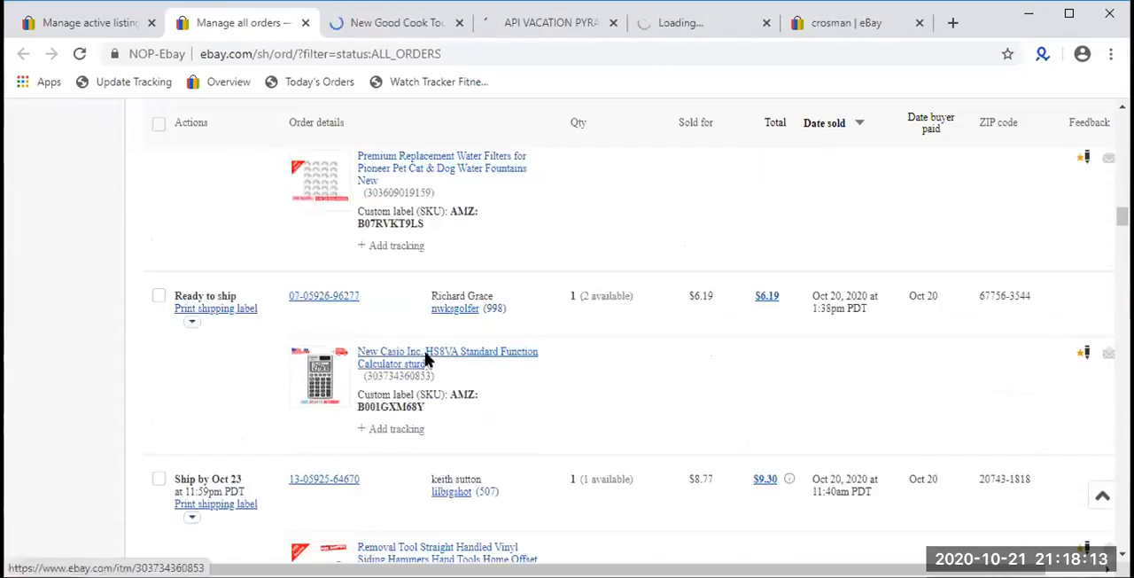
pyautogui.rightClick(431, 361)
pyautogui.click(447, 370)
# - Open the Green Gobbler drain cleaner listing from two different orders, each in its own new tab
pyautogui.scroll(-4, 438, 372)
pyautogui.scroll(-8, 415, 411)
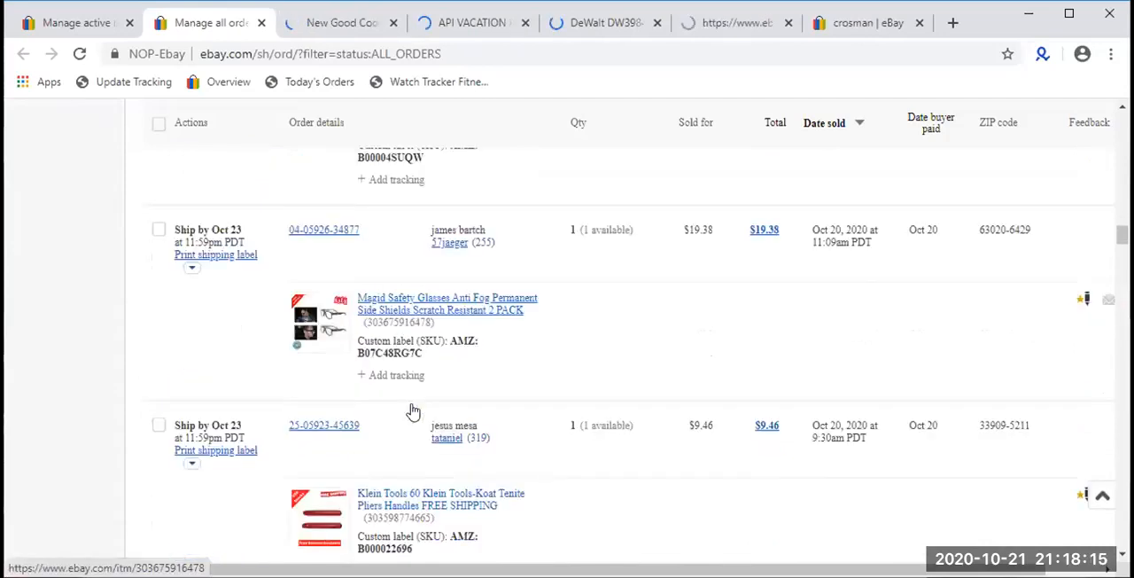
pyautogui.rightClick(408, 280)
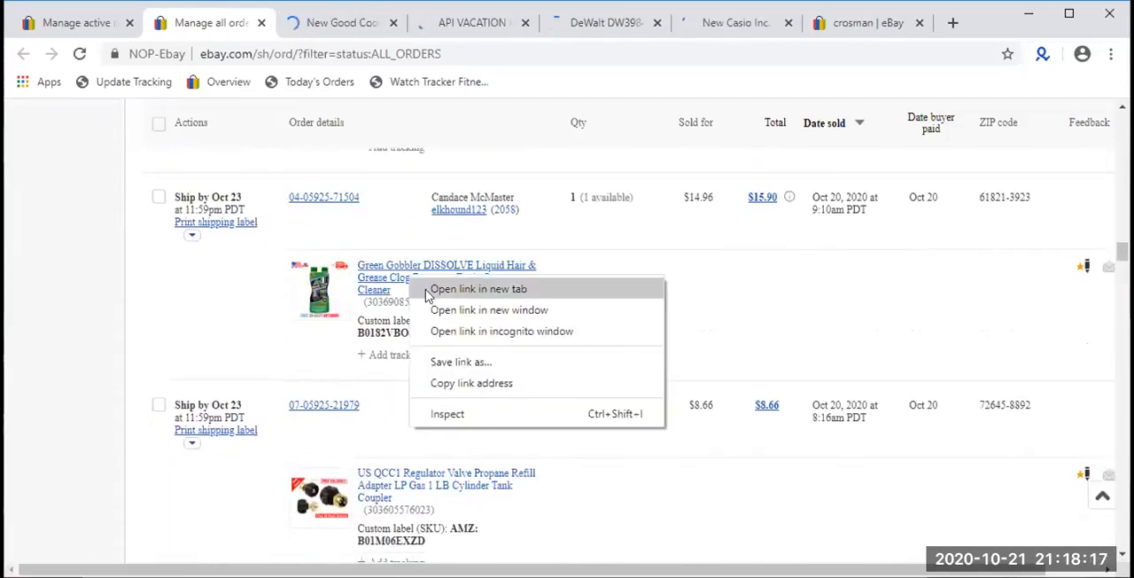
pyautogui.click(422, 290)
pyautogui.scroll(-4, 412, 346)
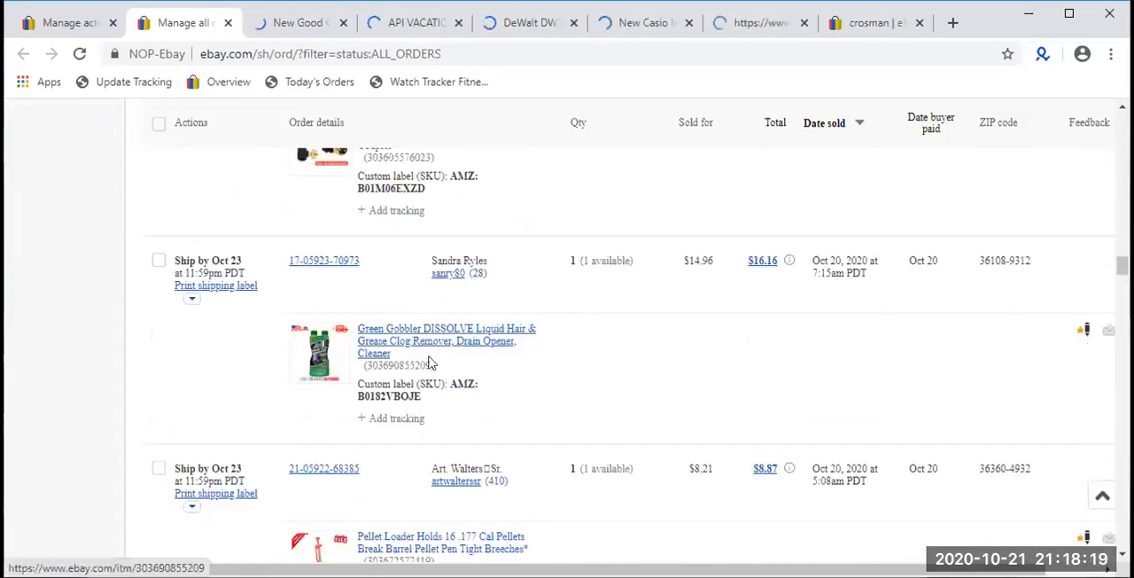
pyautogui.rightClick(413, 338)
pyautogui.click(436, 350)
# - Open the Dog Toe Nail Clippers listing from the Oct 19 orders in a new tab
pyautogui.scroll(-3, 428, 354)
pyautogui.scroll(-10, 428, 355)
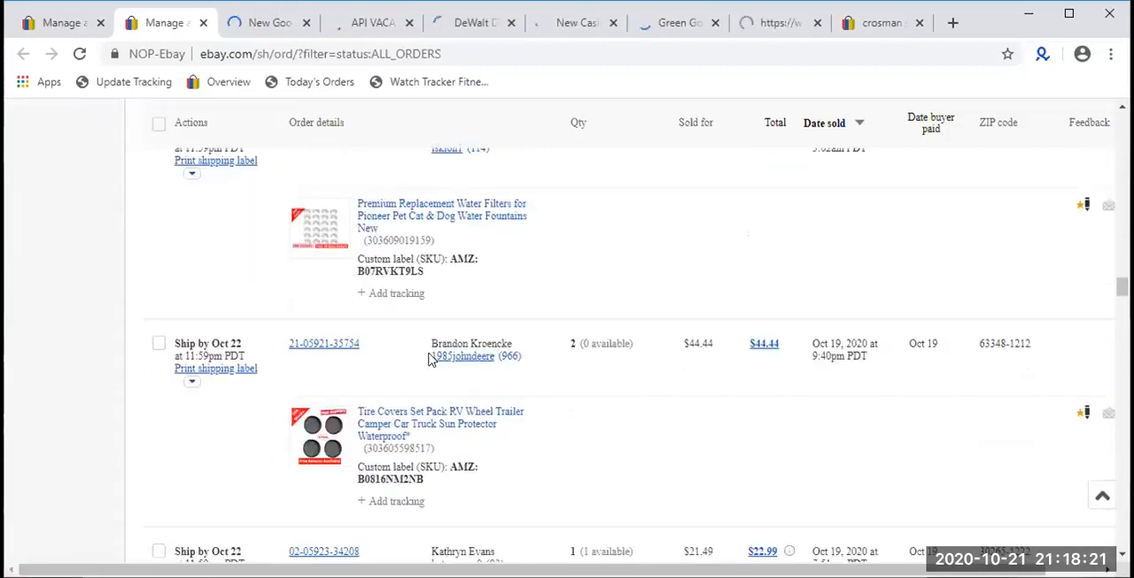
pyautogui.scroll(-3, 430, 357)
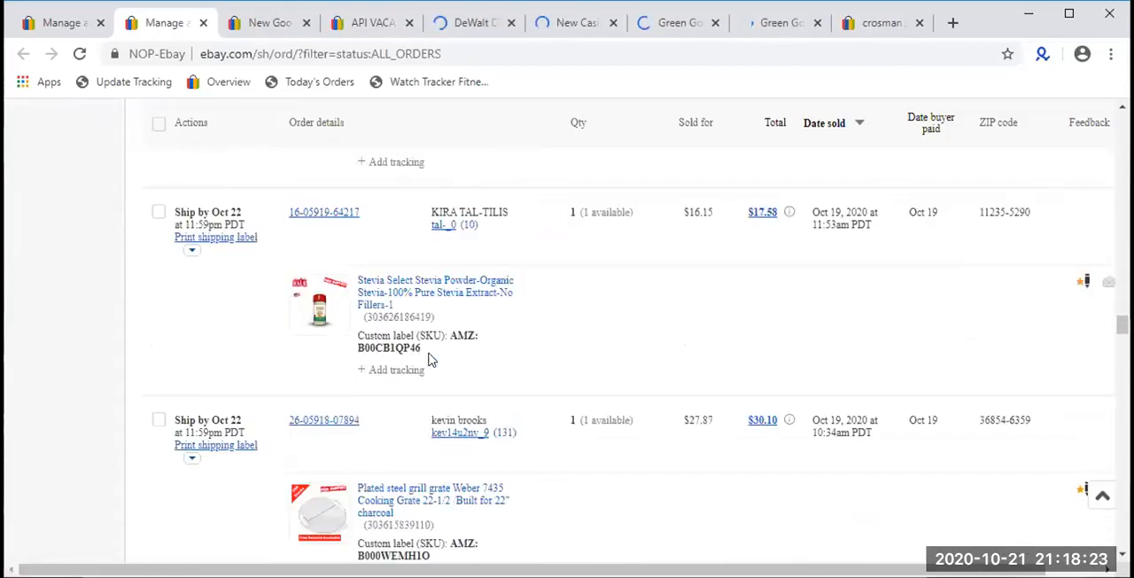
pyautogui.scroll(3, 430, 358)
pyautogui.rightClick(413, 256)
pyautogui.click(430, 273)
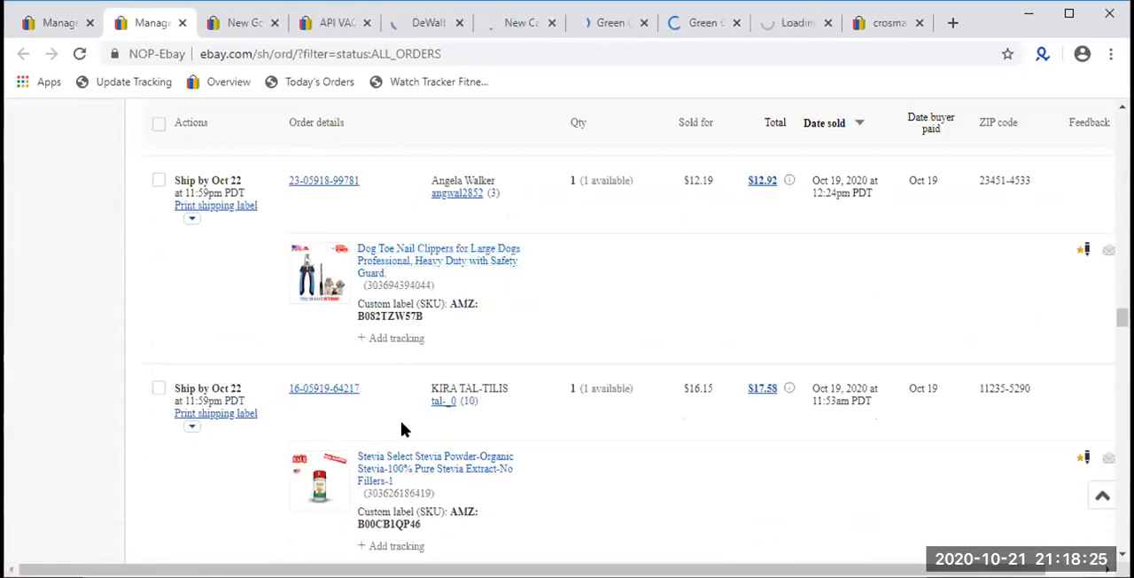
pyautogui.scroll(-5, 407, 433)
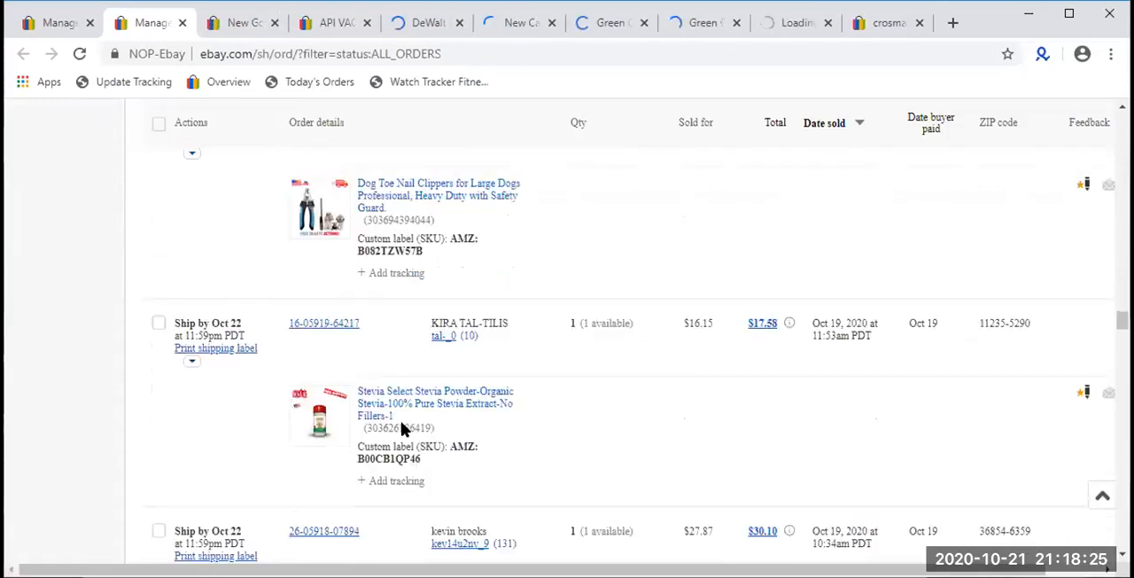
# - Examine the meat chopper listing's price, availability and recent sales, highlighting the sold quantity, and close its tab
pyautogui.click(251, 12)
pyautogui.scroll(-3, 347, 387)
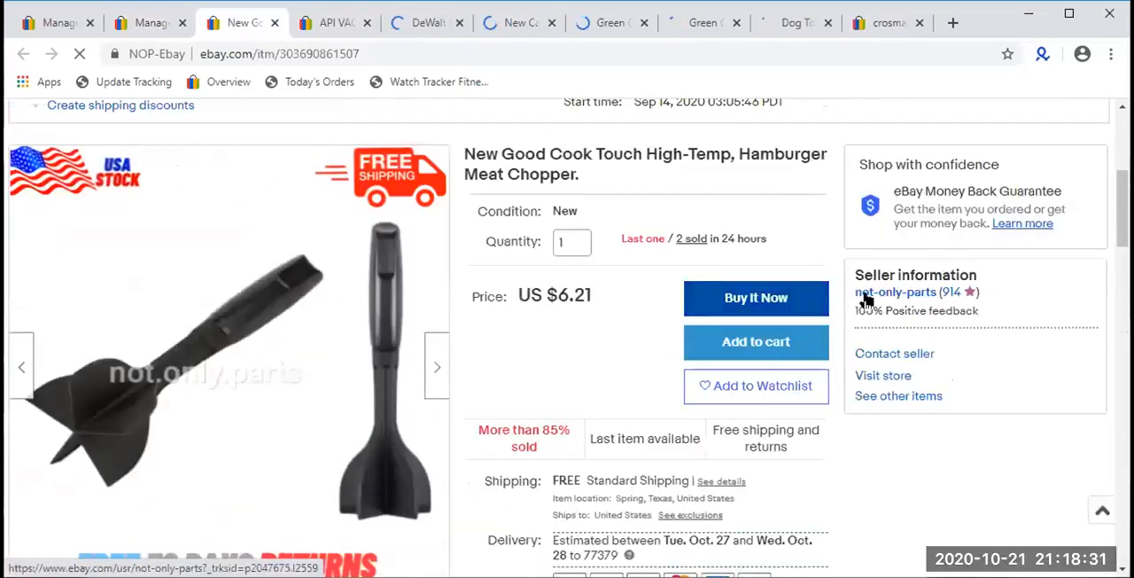
pyautogui.scroll(-1, 855, 293)
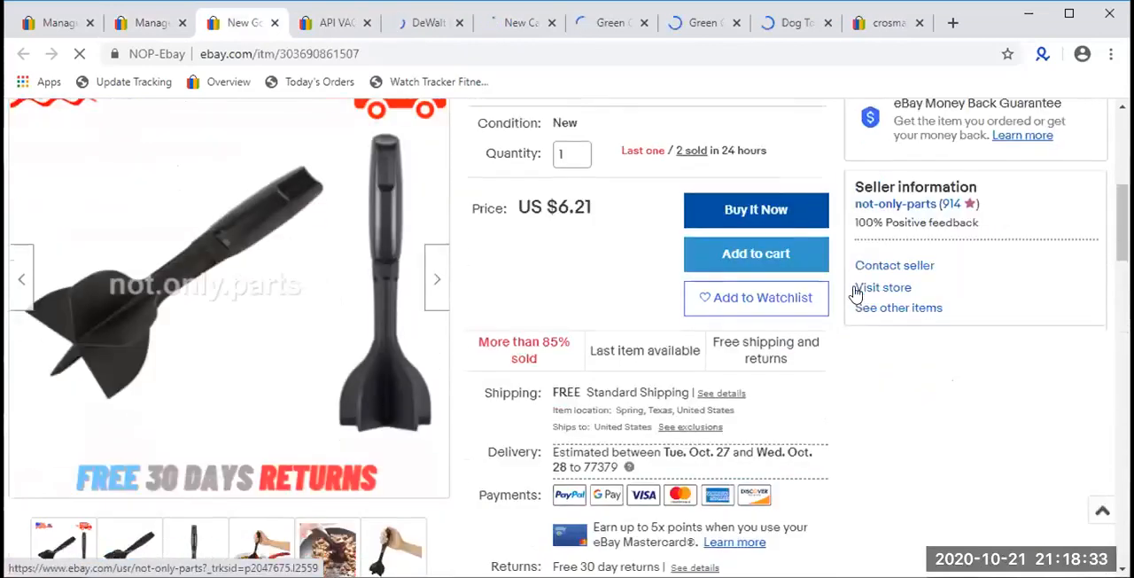
pyautogui.scroll(1, 855, 294)
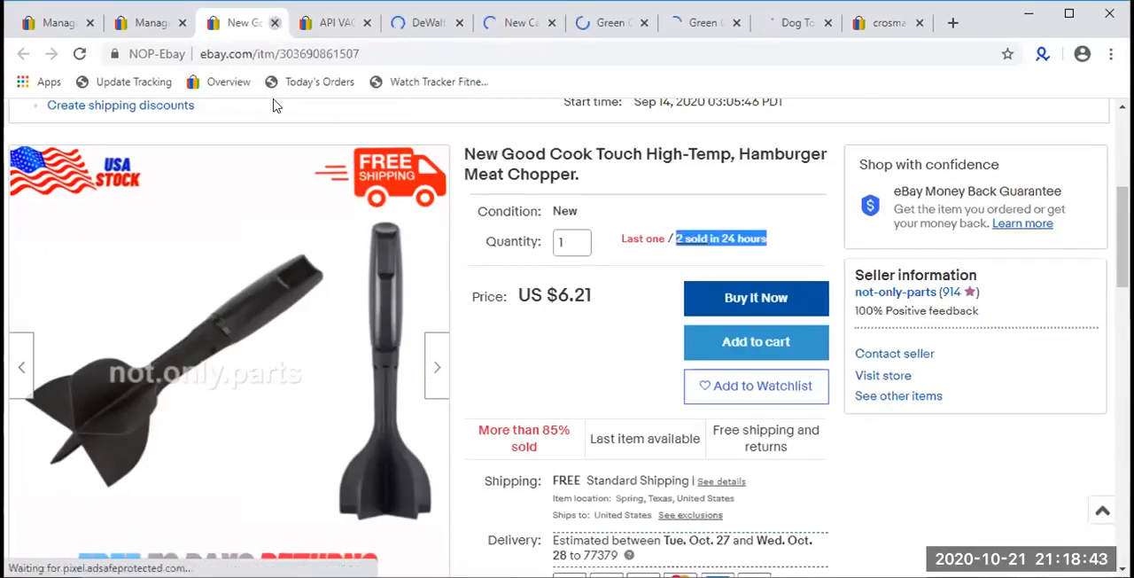
pyautogui.click(274, 23)
# - Check the API Vacation Pyramid Fish Feeder listing's price and availability, highlighting its sold quantity
pyautogui.scroll(-4, 385, 375)
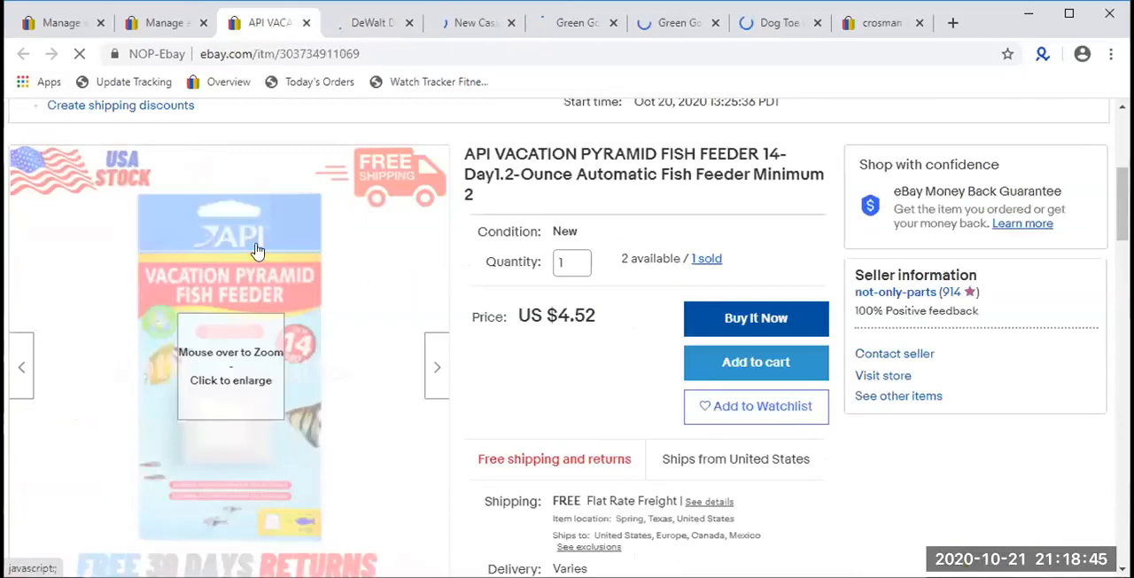
pyautogui.scroll(-1, 255, 283)
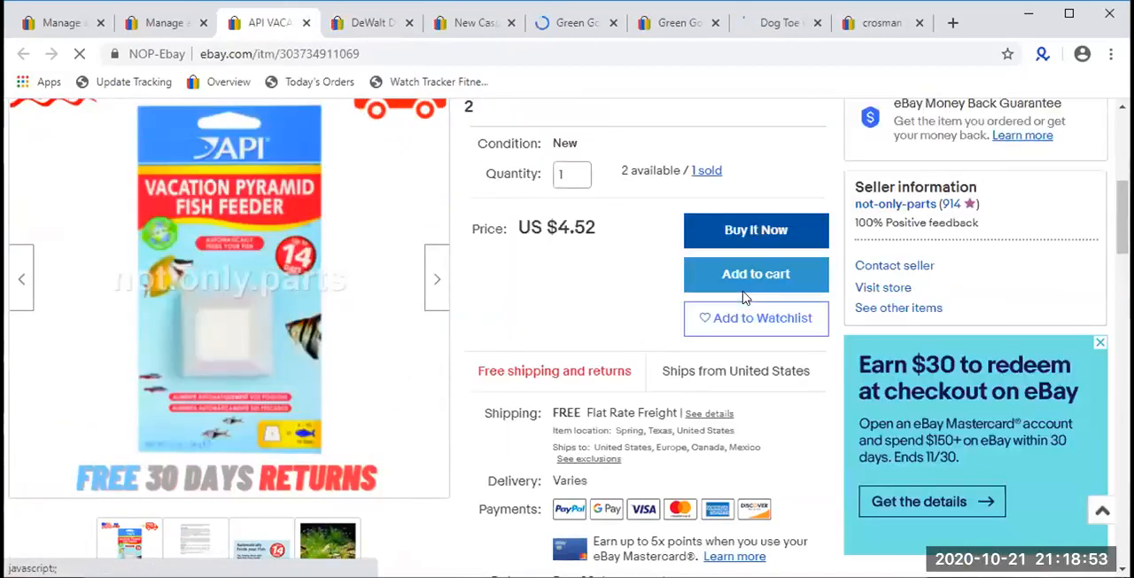
pyautogui.scroll(1, 744, 297)
pyautogui.moveTo(747, 264); pyautogui.dragTo(691, 258)
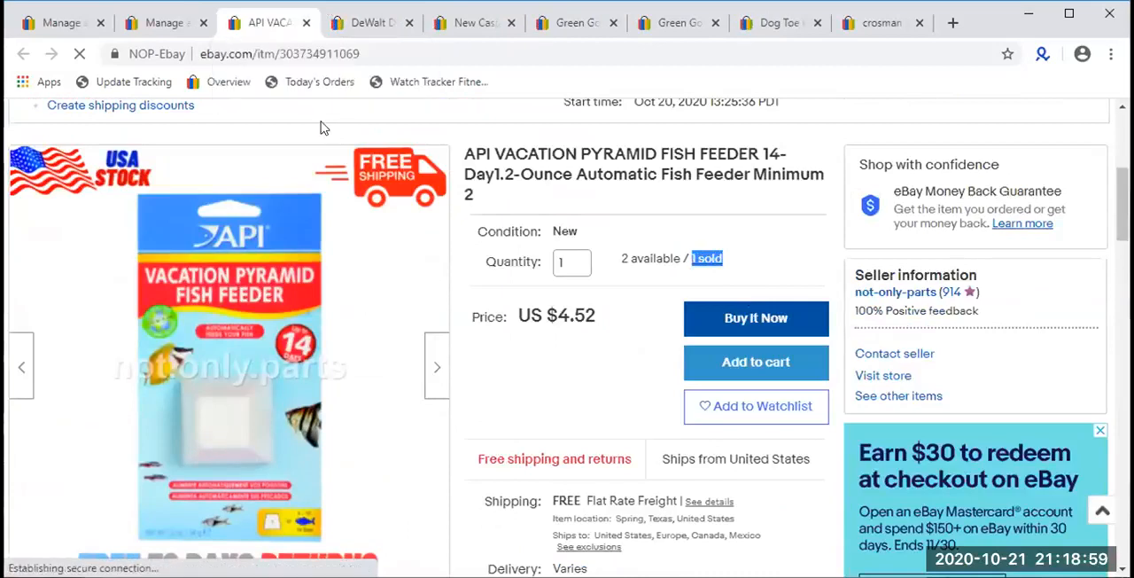
# - Examine the API Vacation Pyramid Fish Feeder listing's product image, price, shipping and return terms, and listing info
pyautogui.click(347, 29)
pyautogui.click(255, 26)
pyautogui.click(769, 256)
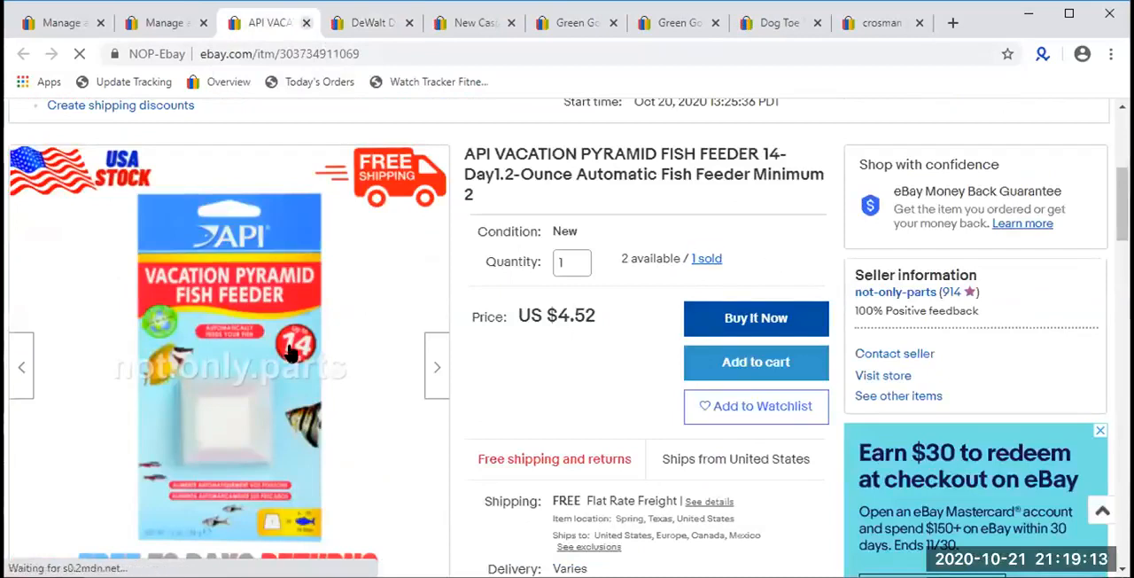
pyautogui.moveTo(228, 279)
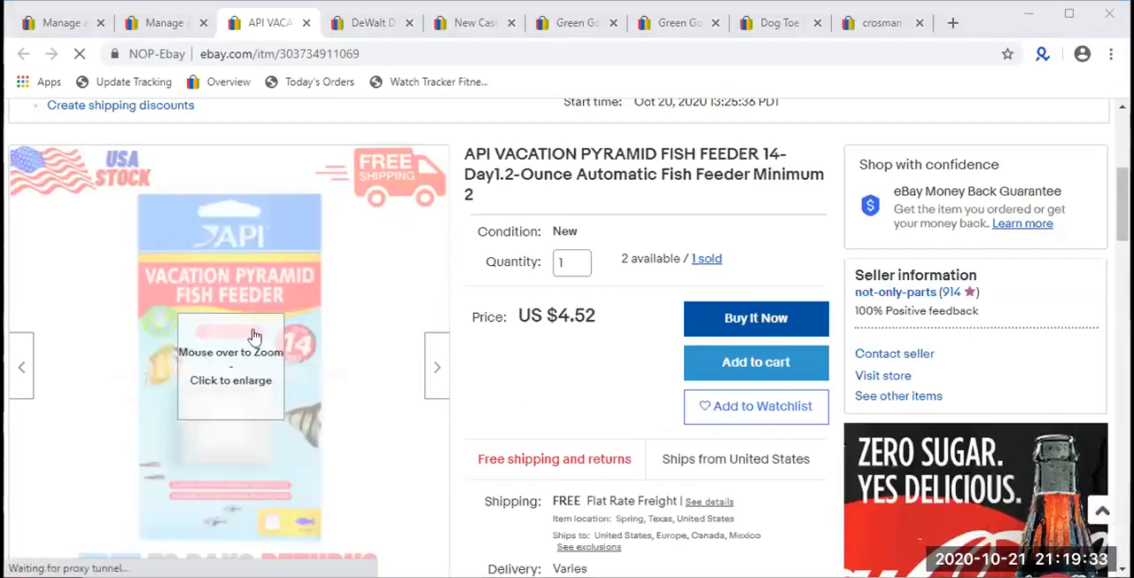
pyautogui.scroll(-1, 236, 354)
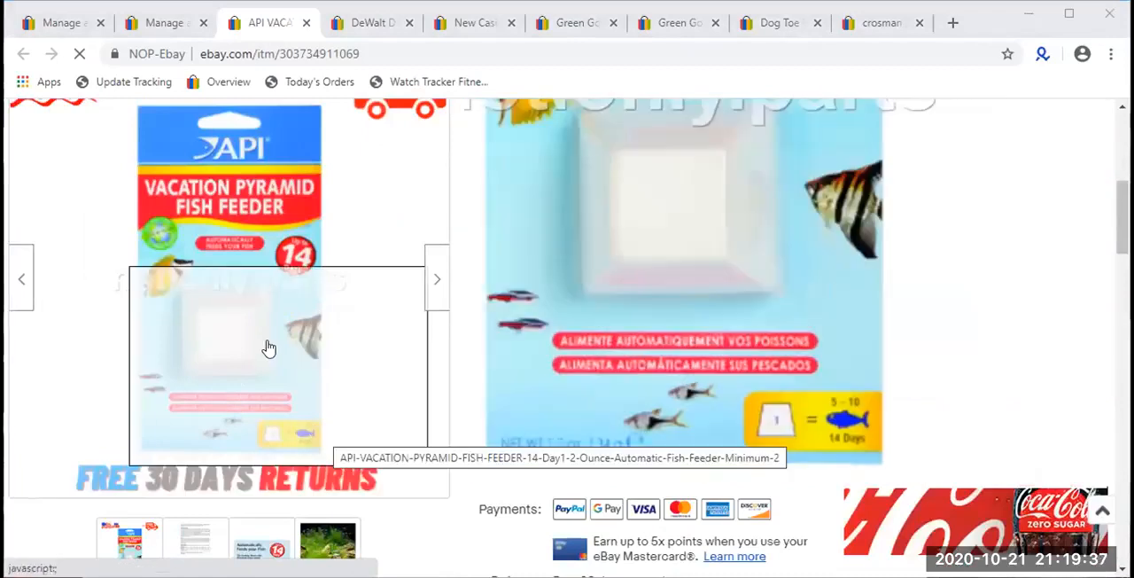
pyautogui.scroll(1, 268, 347)
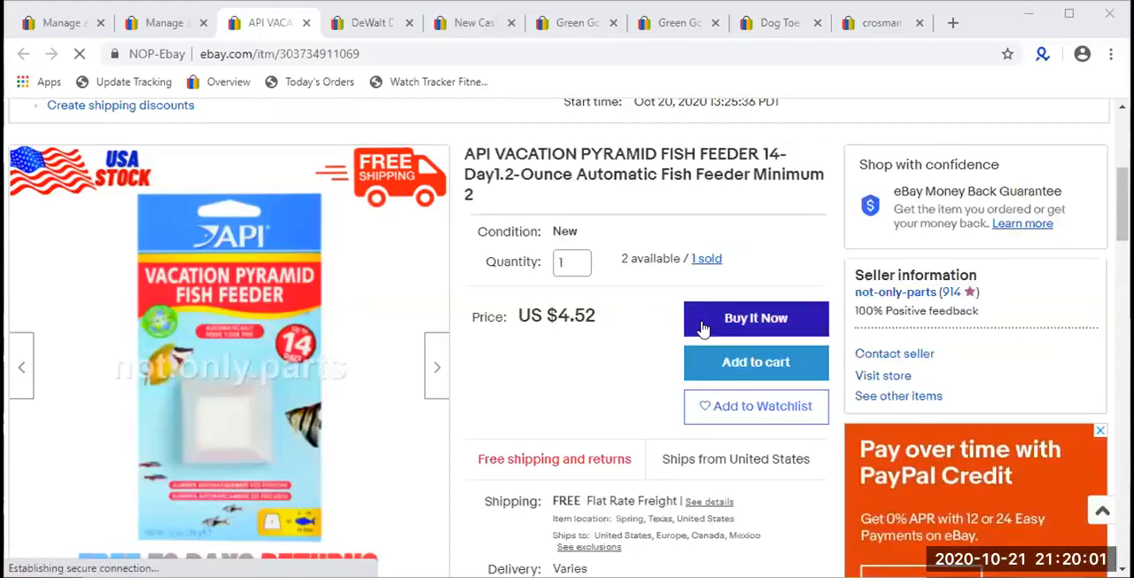
pyautogui.scroll(3, 702, 326)
pyautogui.scroll(-6, 702, 328)
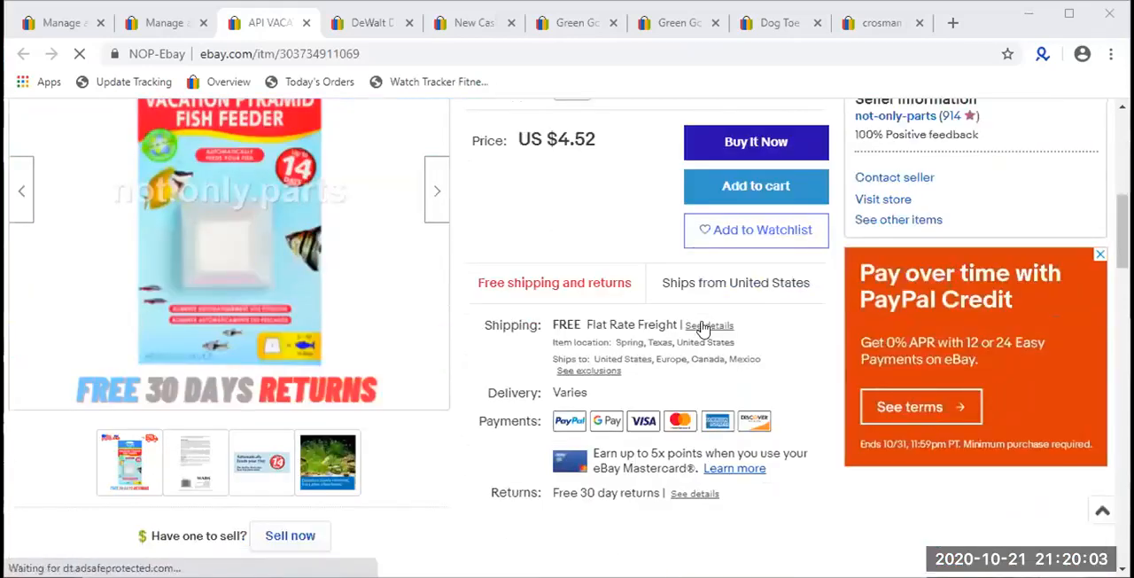
pyautogui.scroll(4, 702, 327)
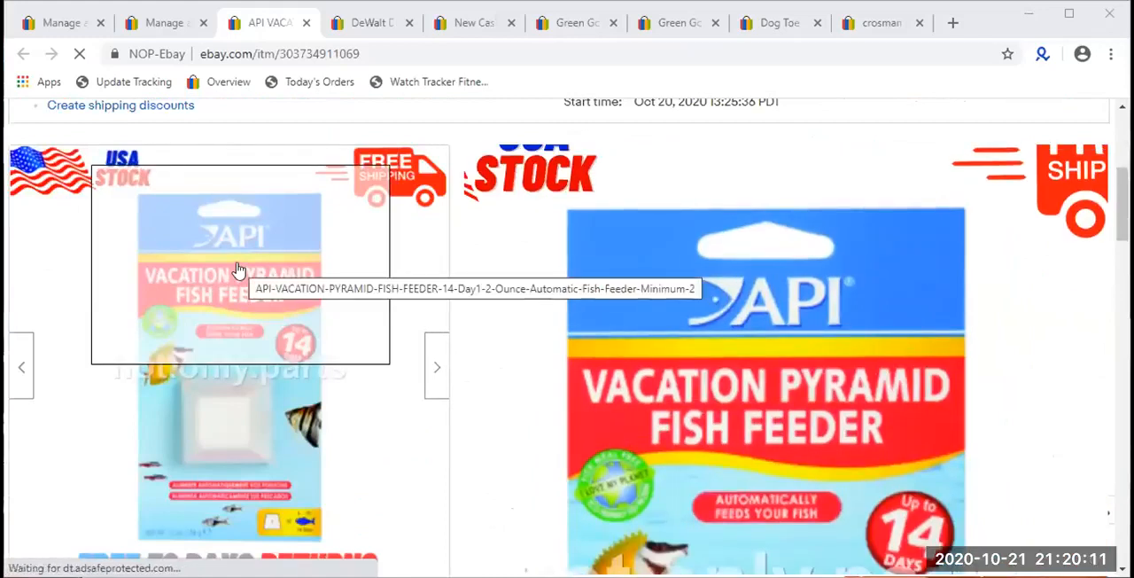
pyautogui.scroll(2, 718, 291)
pyautogui.scroll(2, 718, 292)
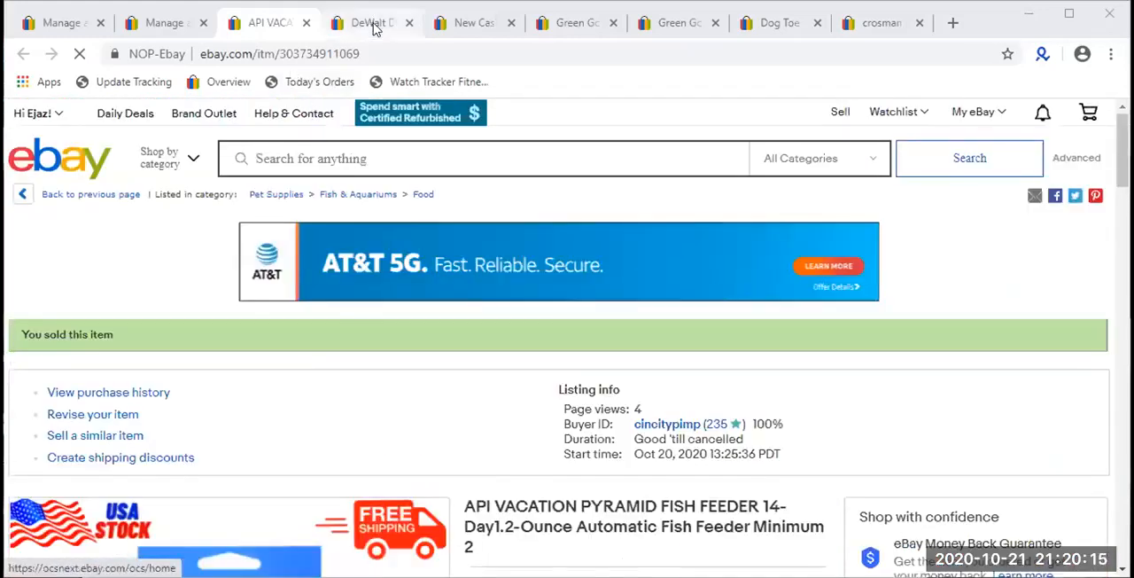
# - Close the fish feeder listing and examine the DeWalt DW3984 band saw blade listing's price, availability and sold quantity
pyautogui.click(374, 26)
pyautogui.scroll(-3, 331, 483)
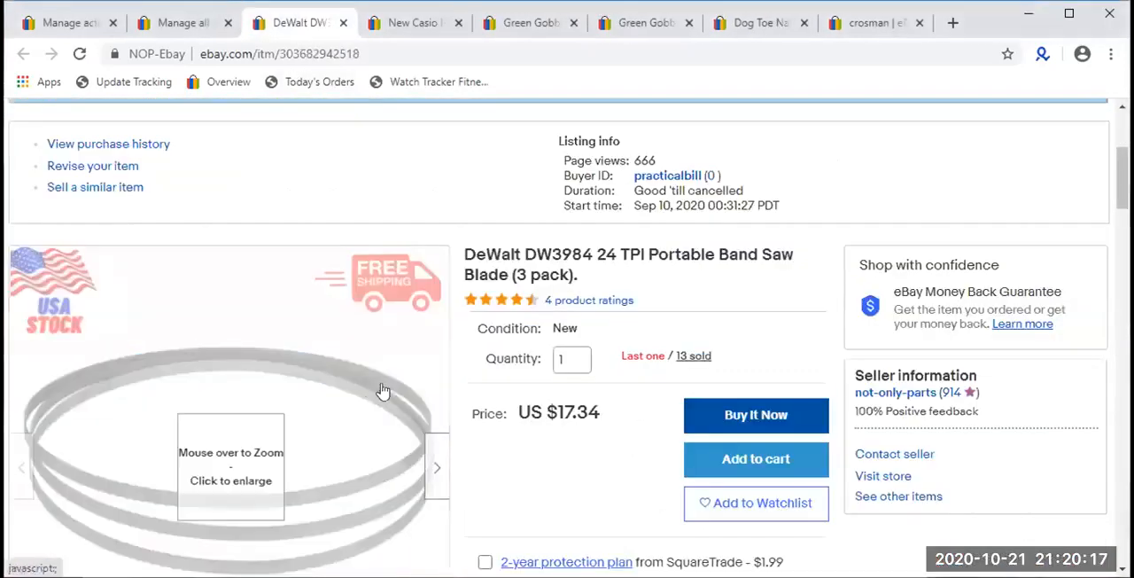
pyautogui.scroll(-2, 268, 451)
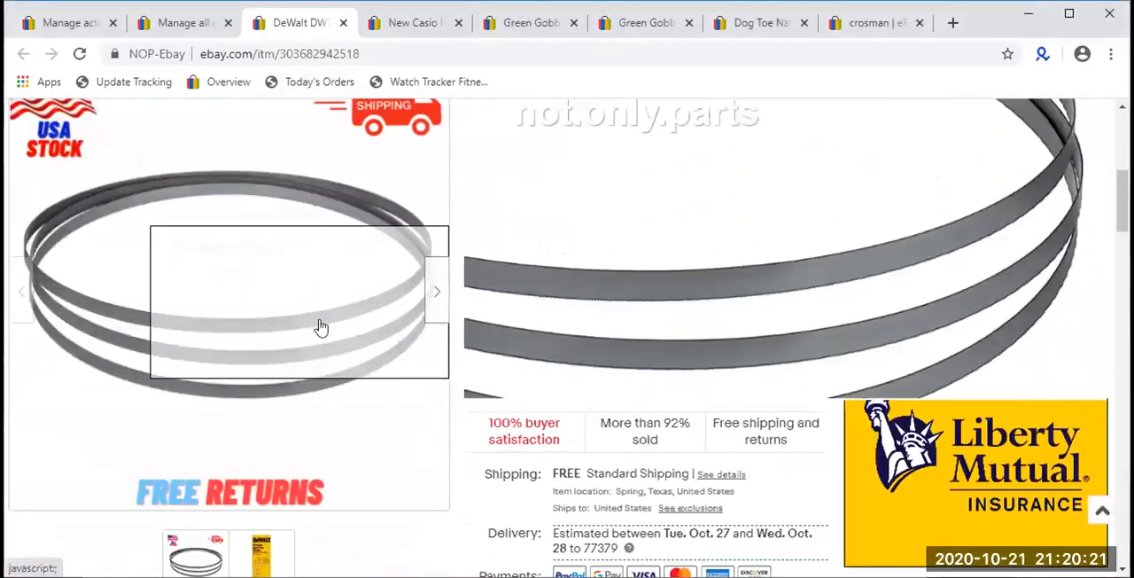
pyautogui.scroll(1, 744, 417)
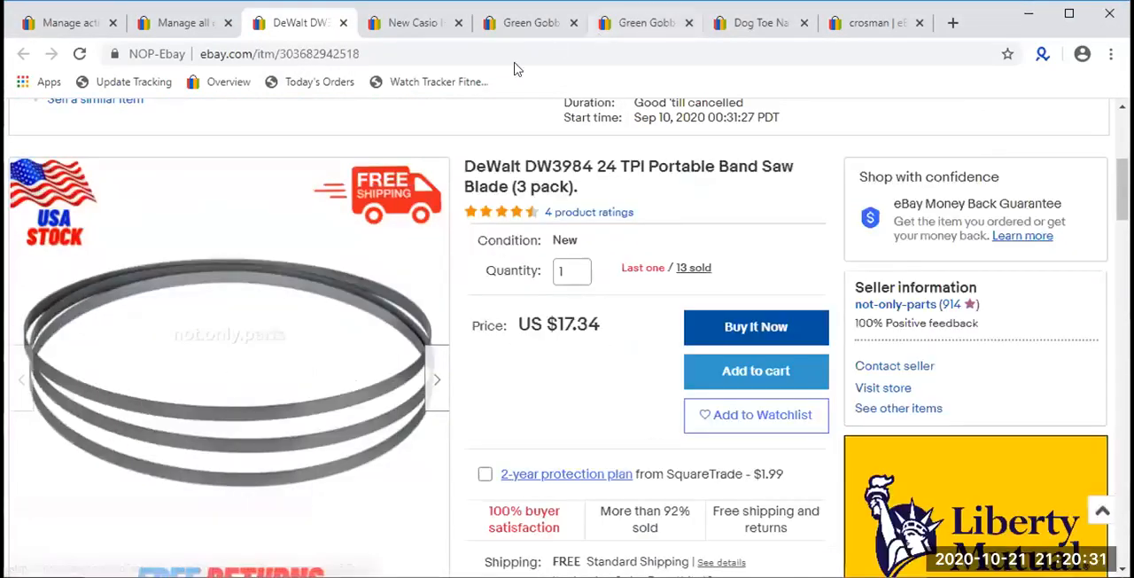
# - Close the DeWalt listing and review the Casio HS8VA calculator listing and its product image
pyautogui.click(404, 24)
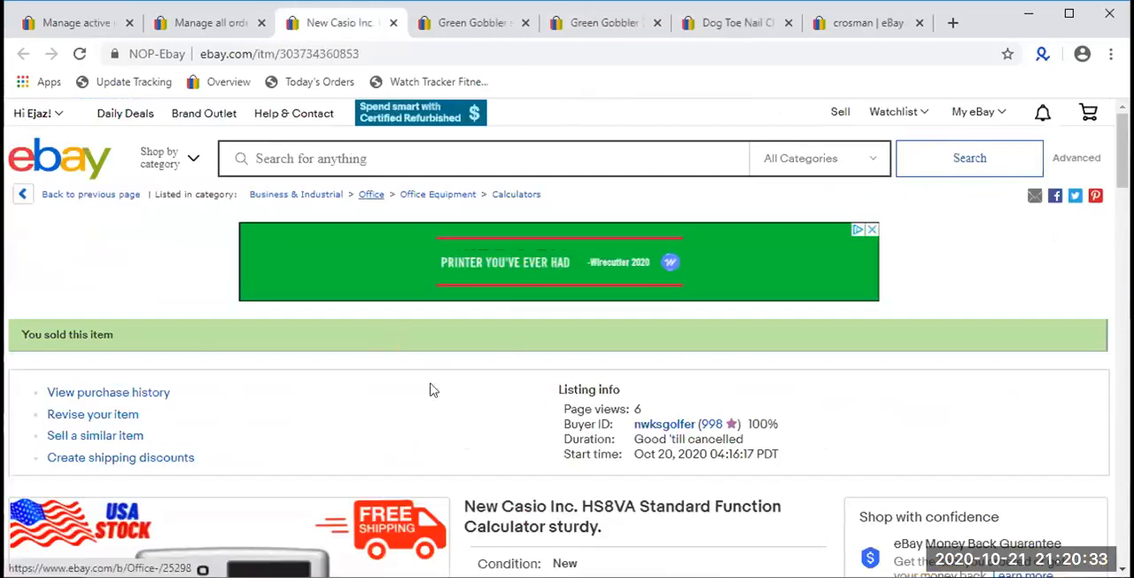
pyautogui.scroll(-3, 430, 387)
pyautogui.scroll(-1, 284, 458)
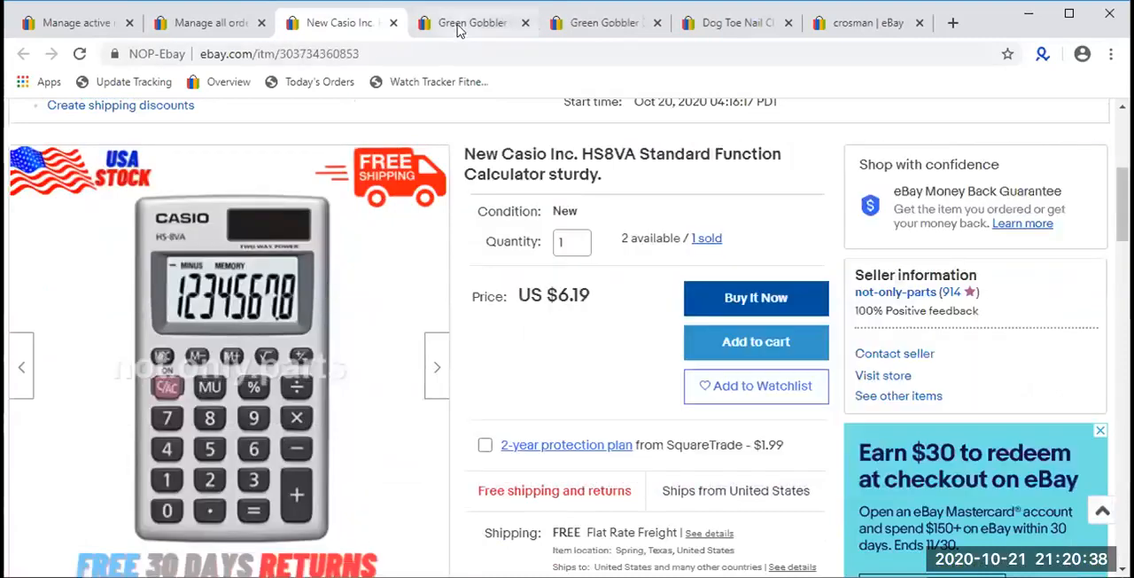
# - Close the Casio listing and check the price, availability and sold quantity in both Green Gobbler drain cleaner tabs
pyautogui.click(460, 29)
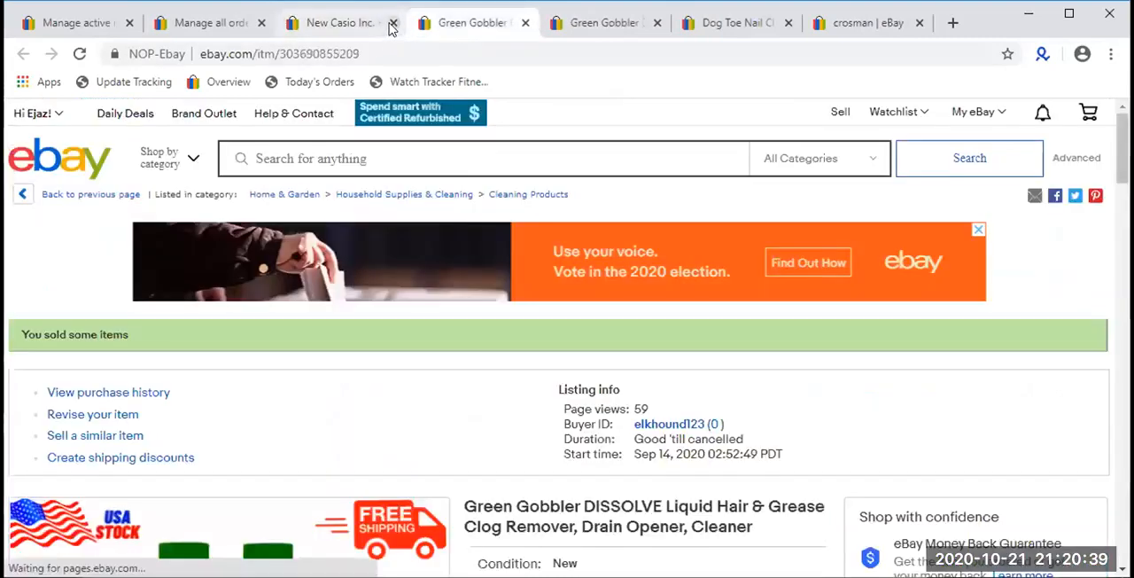
pyautogui.scroll(-4, 344, 320)
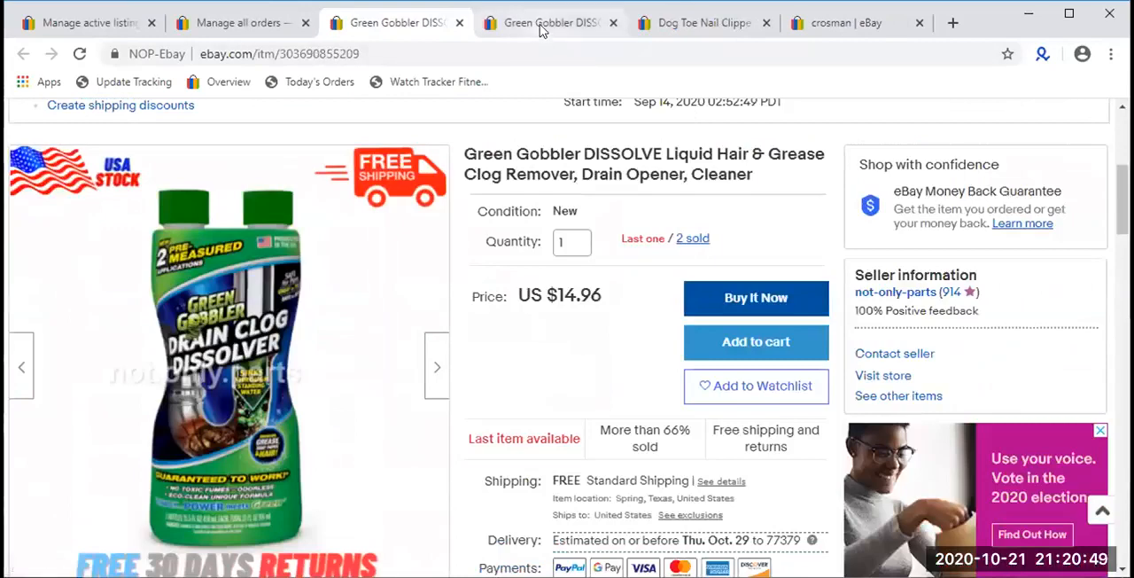
pyautogui.click(543, 27)
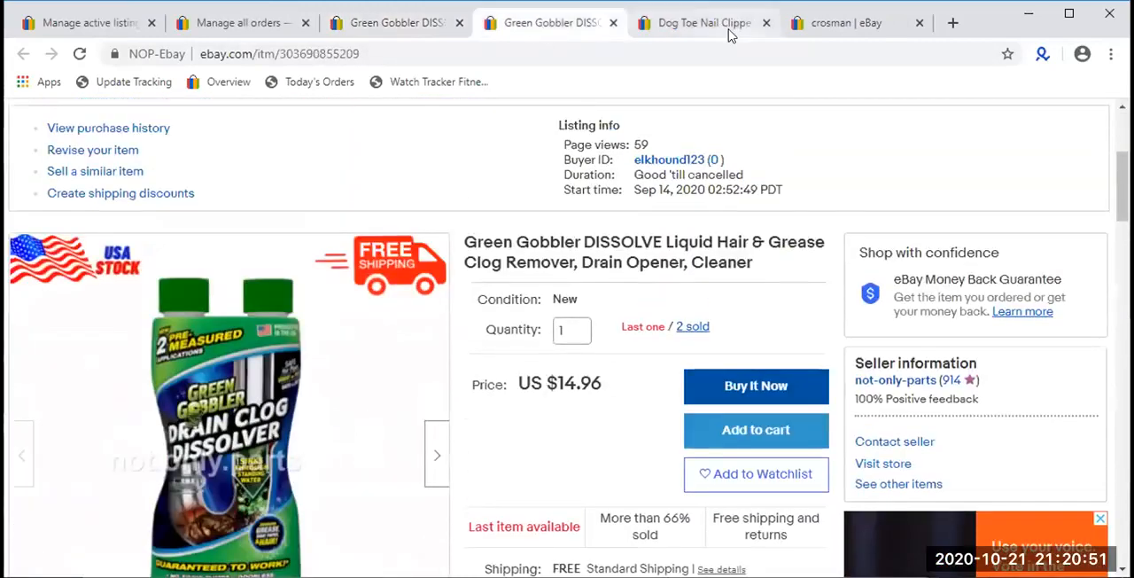
# - Check the Dog Toe Nail Clippers listing's image, price and availability, and open its purchase history from the sold quantity
pyautogui.click(729, 32)
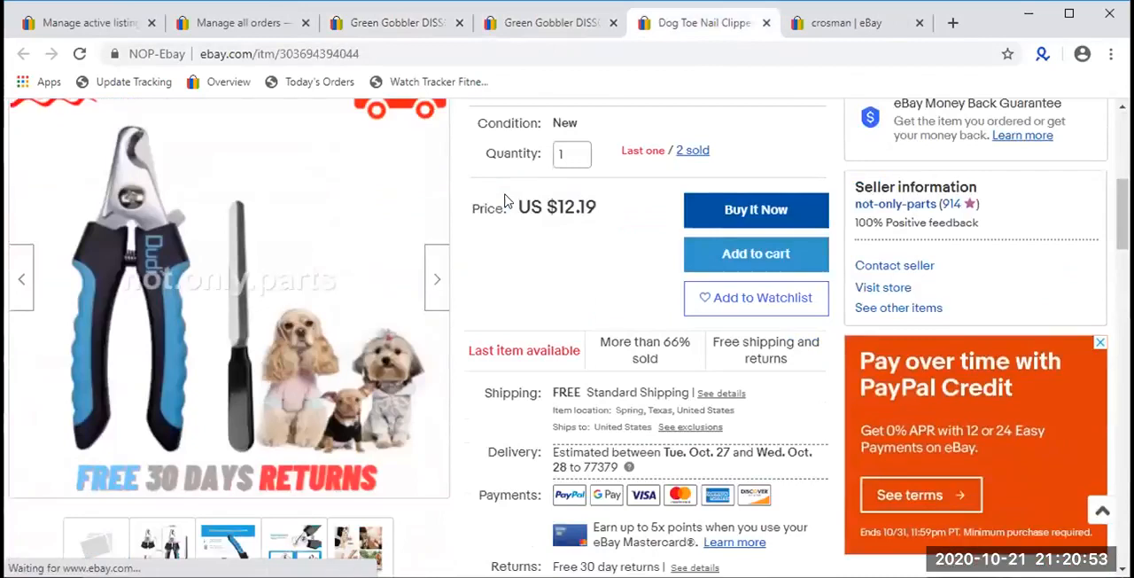
pyautogui.scroll(1, 508, 202)
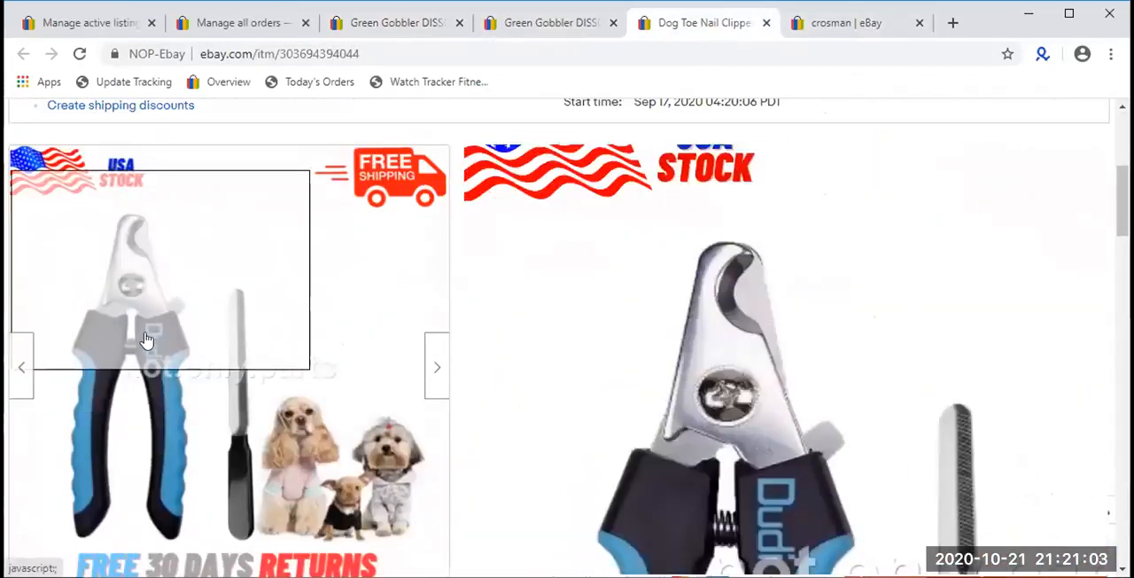
pyautogui.click(690, 238)
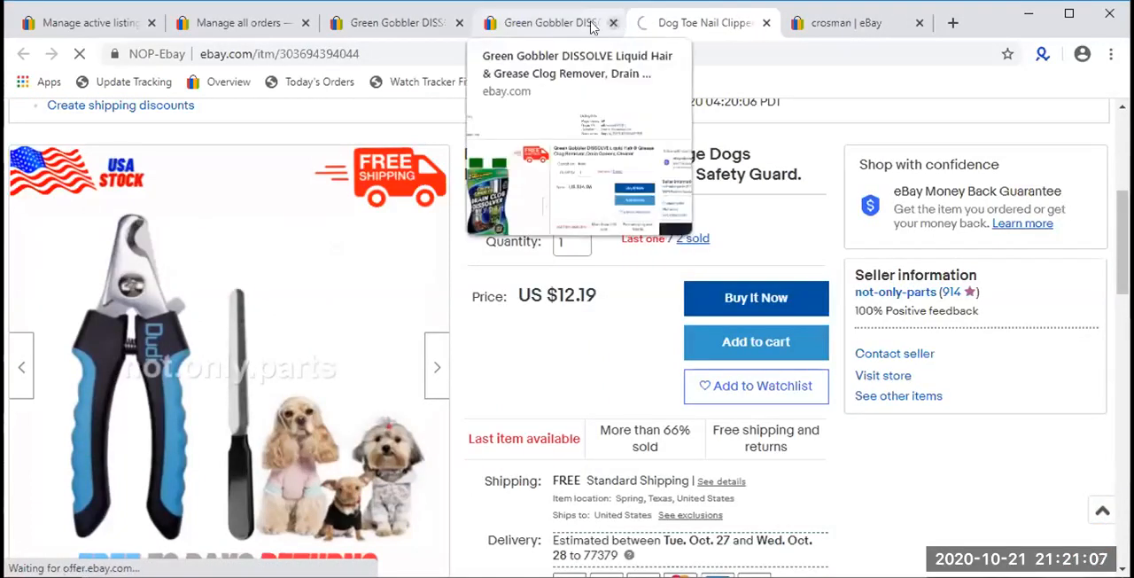
# - Close both Green Gobbler listing tabs and the Crosman search results tab
pyautogui.click(458, 23)
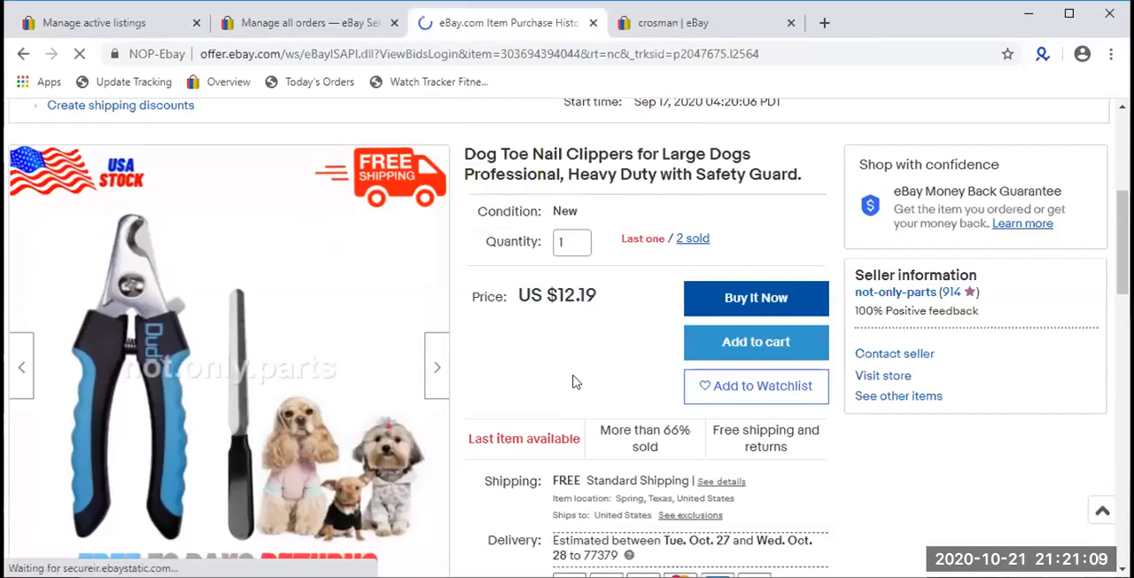
pyautogui.click(713, 21)
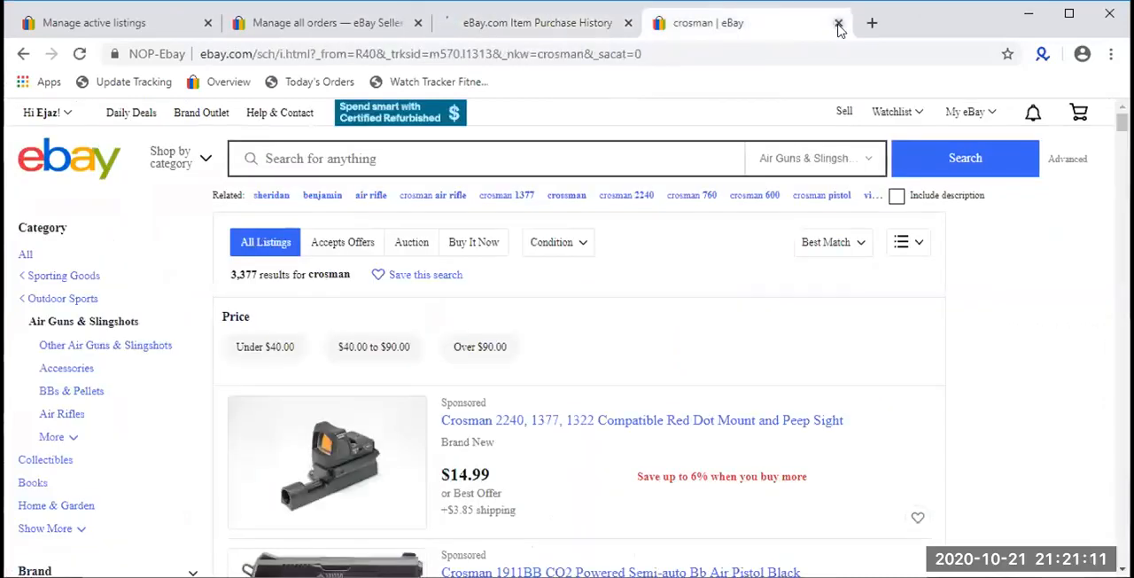
pyautogui.click(838, 24)
# - Review the nail clippers' purchase history, highlighting the purchase dates, and close its tab
pyautogui.scroll(-2, 451, 321)
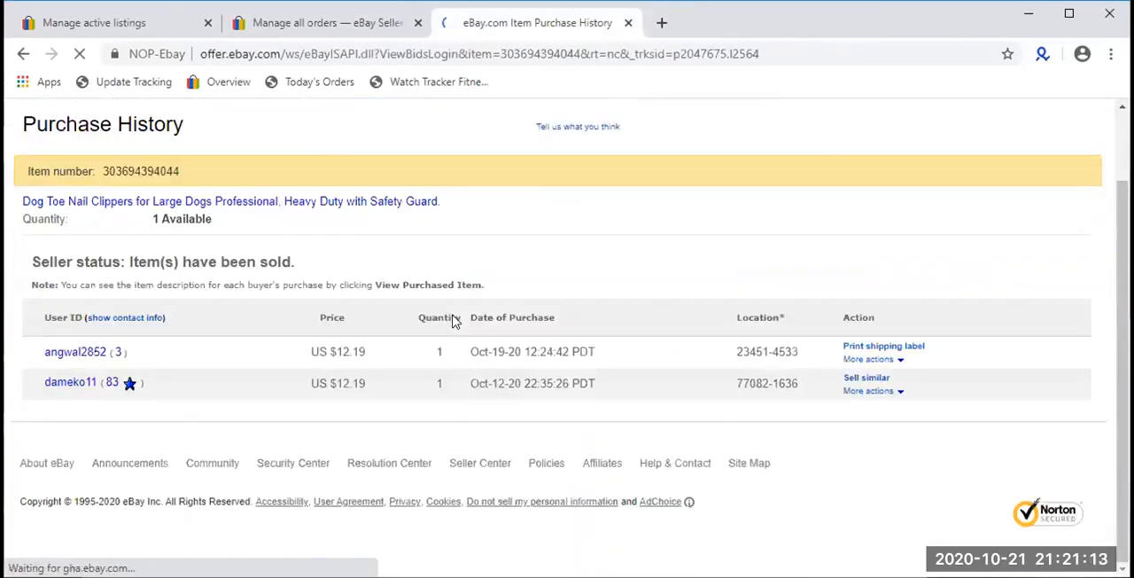
pyautogui.scroll(2, 452, 314)
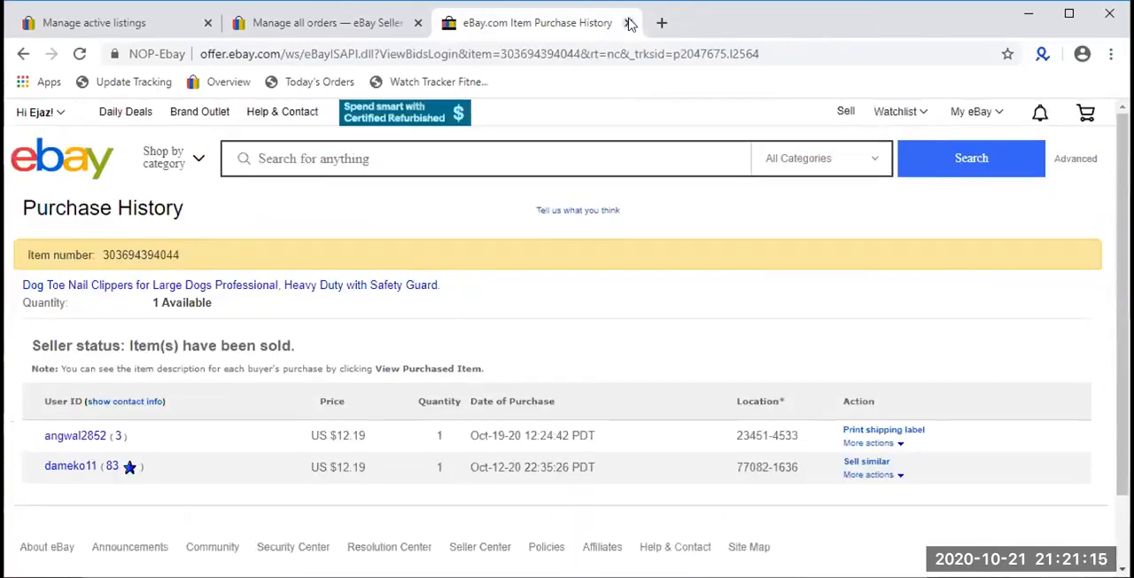
pyautogui.tripleClick(496, 467)
pyautogui.click(496, 433)
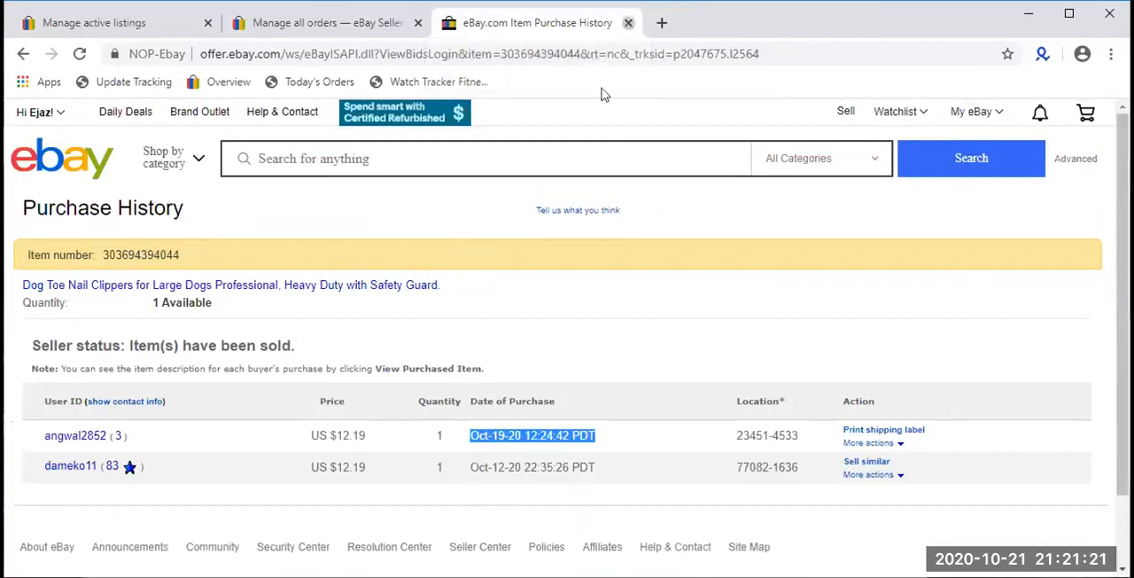
pyautogui.hotkey('ctrl', 'w')
# - Open the pallet wrap stretch film and OIITH iPhone charger cable listings from the Oct 19 orders in new tabs
pyautogui.scroll(-1, 437, 394)
pyautogui.rightClick(443, 282)
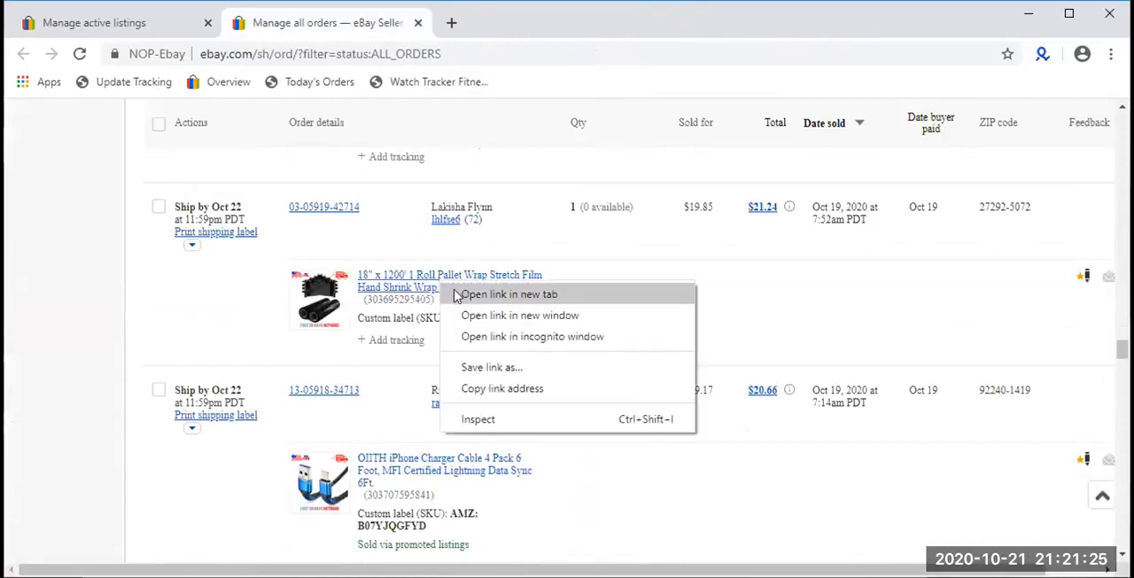
pyautogui.click(457, 294)
pyautogui.scroll(-3, 413, 217)
pyautogui.rightClick(409, 202)
pyautogui.click(431, 212)
# - Open the Finally Fresh Washing Machine Cleaner listing from the Oct 19 orders in a new tab
pyautogui.scroll(-4, 410, 395)
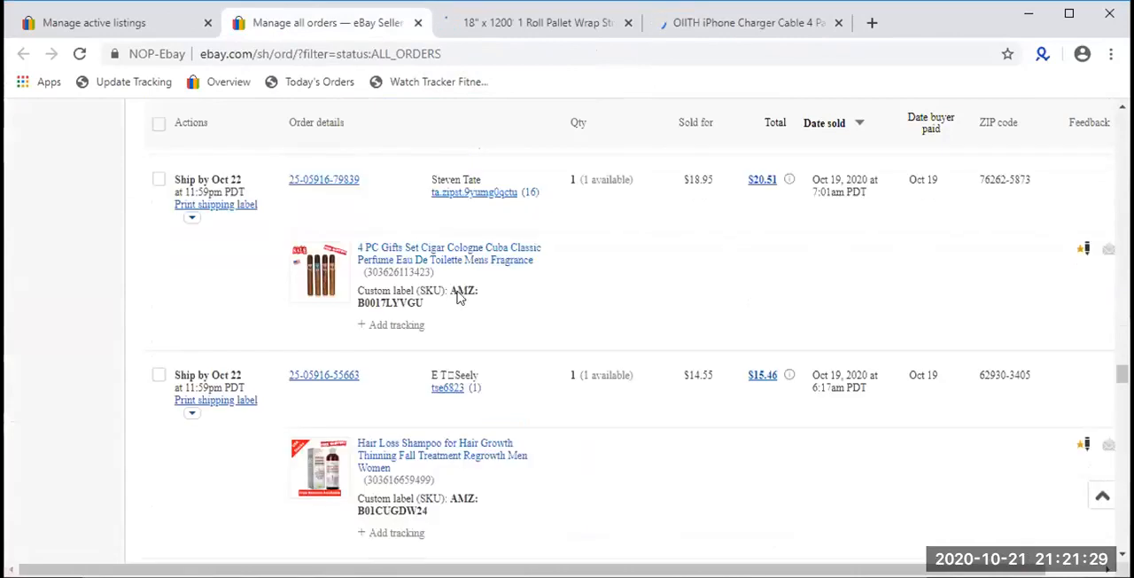
pyautogui.scroll(-5, 434, 330)
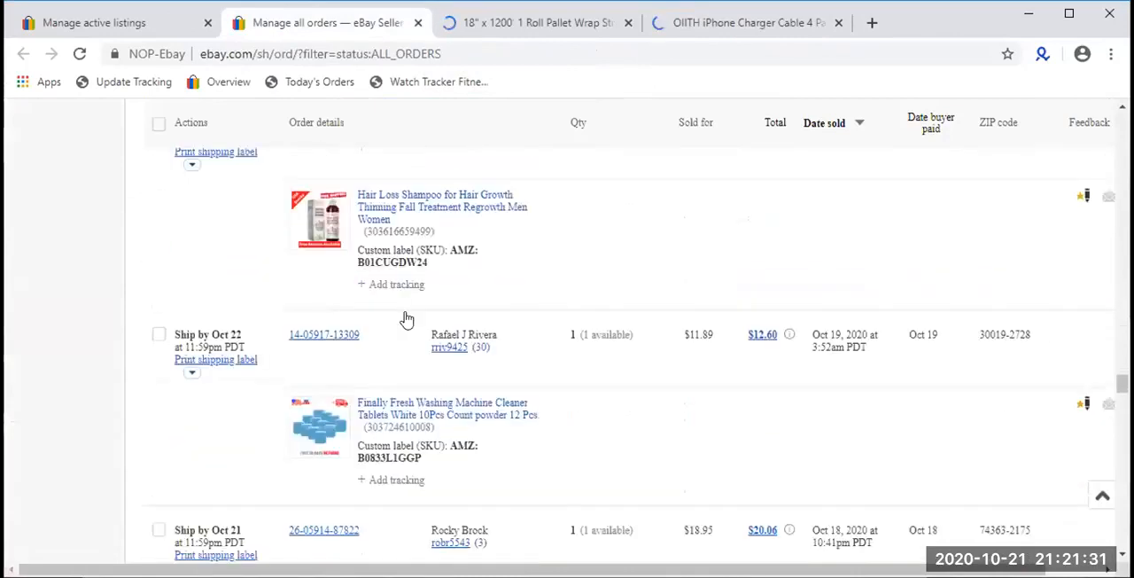
pyautogui.rightClick(410, 235)
pyautogui.click(432, 244)
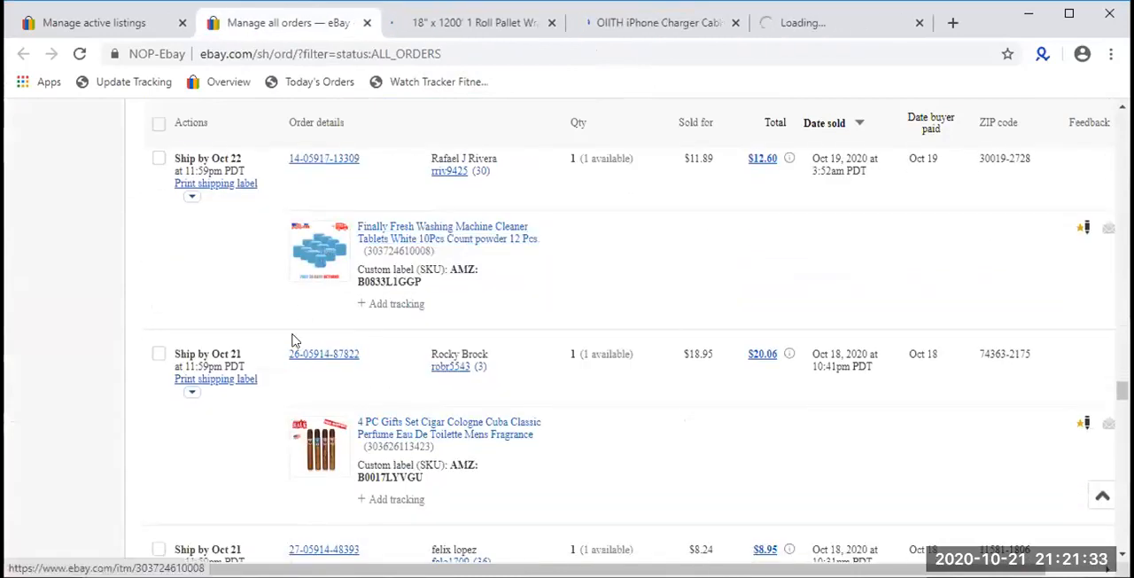
# - Open the Battery Jumper Cable Clamp listing from the Oct 18 orders in a new tab
pyautogui.scroll(-2, 295, 341)
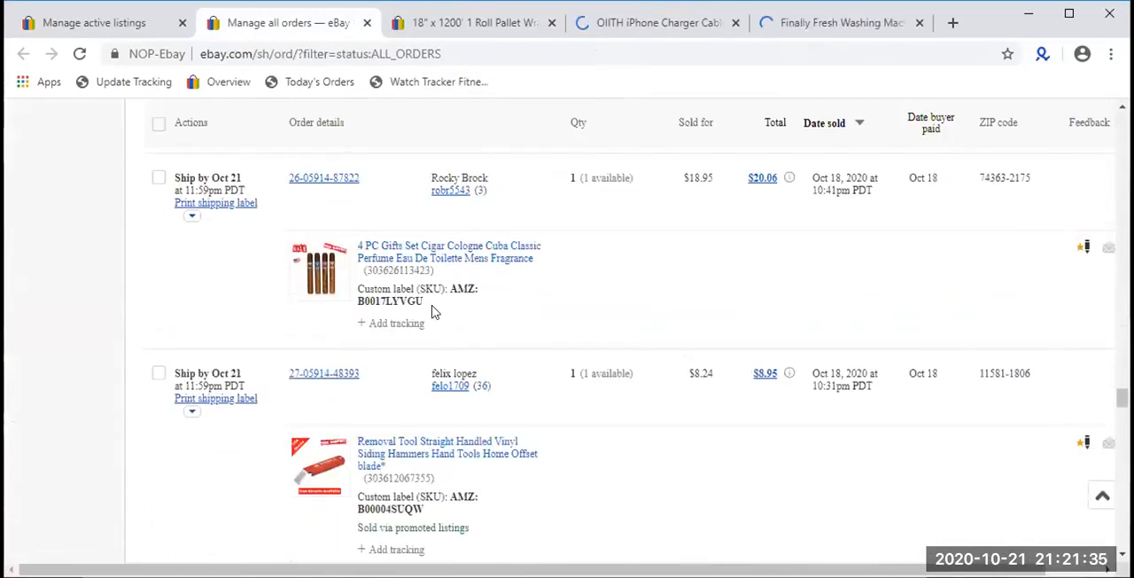
pyautogui.scroll(-2, 425, 302)
pyautogui.scroll(-10, 425, 307)
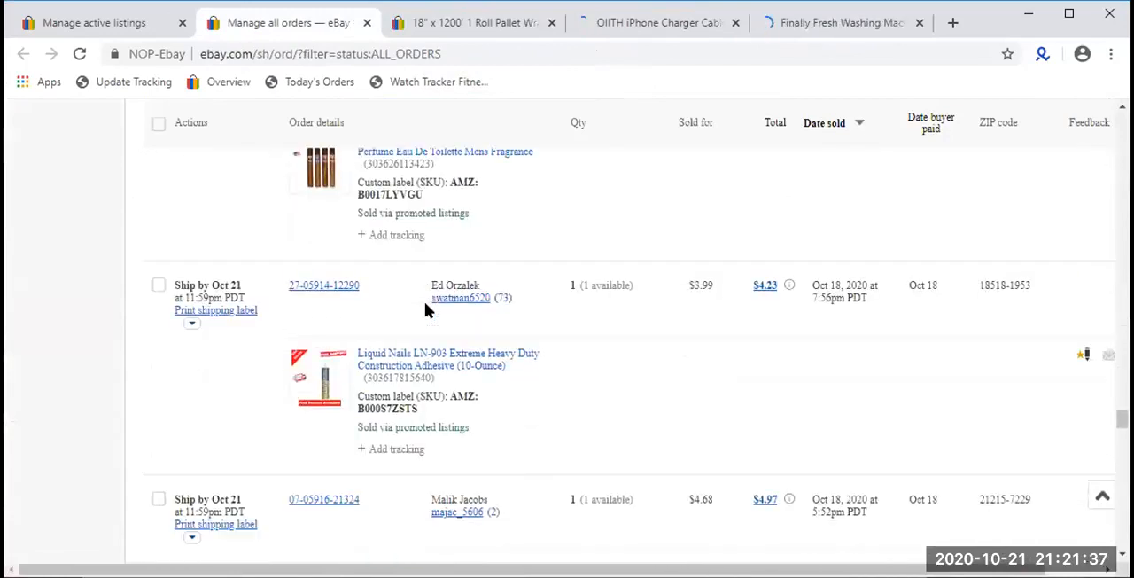
pyautogui.scroll(-7, 425, 310)
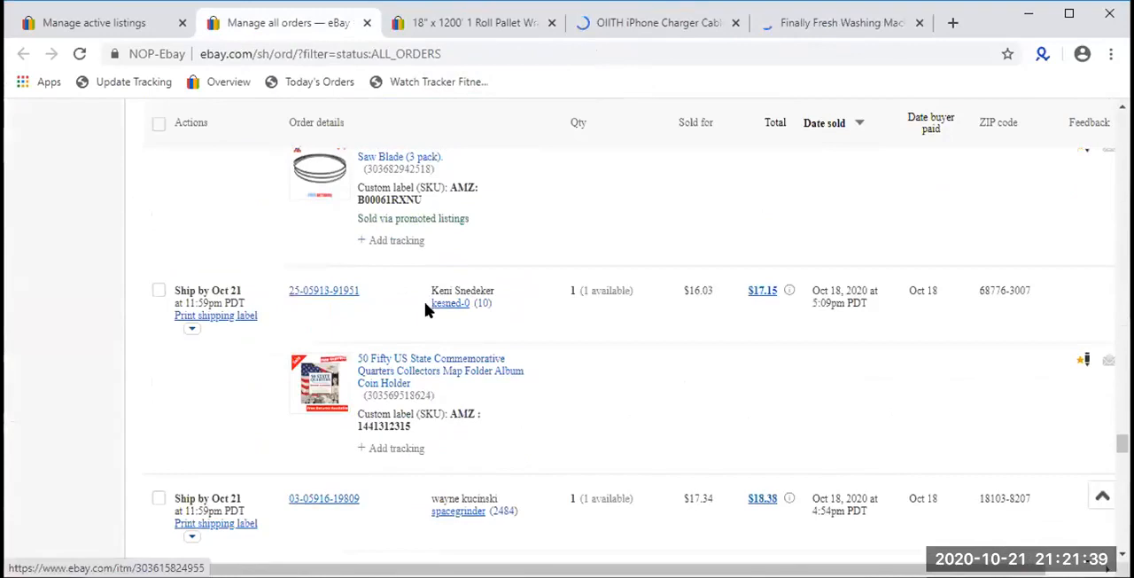
pyautogui.scroll(1, 426, 306)
pyautogui.scroll(-2, 425, 306)
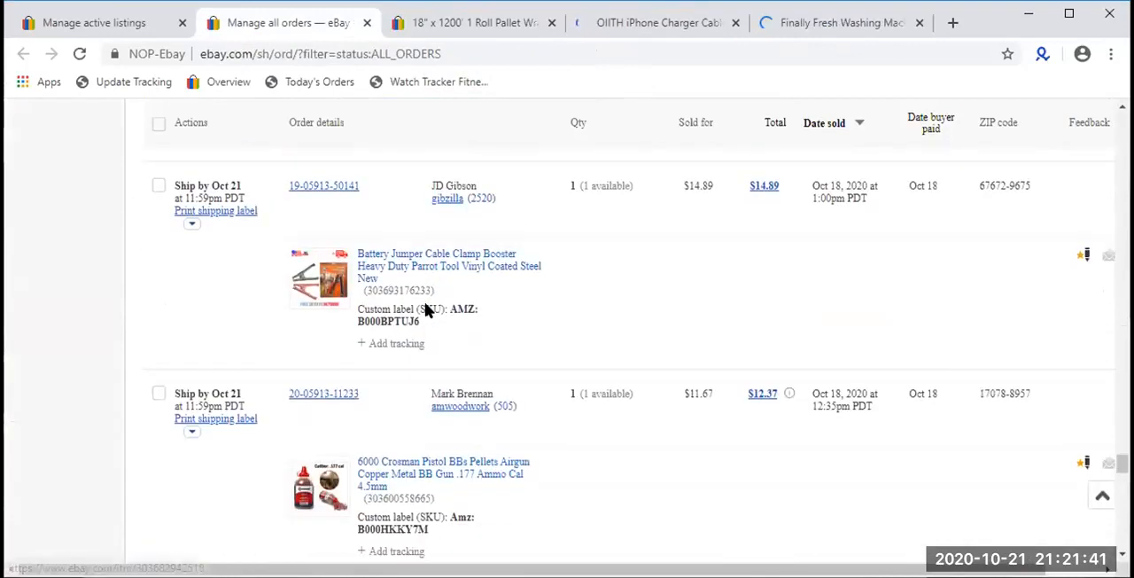
pyautogui.rightClick(429, 264)
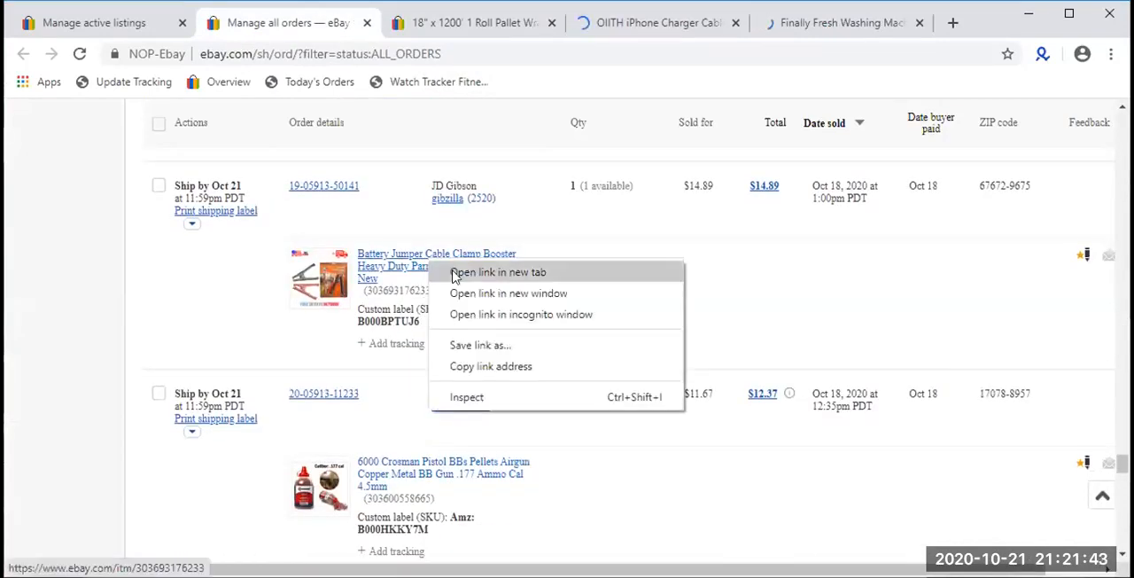
pyautogui.click(496, 272)
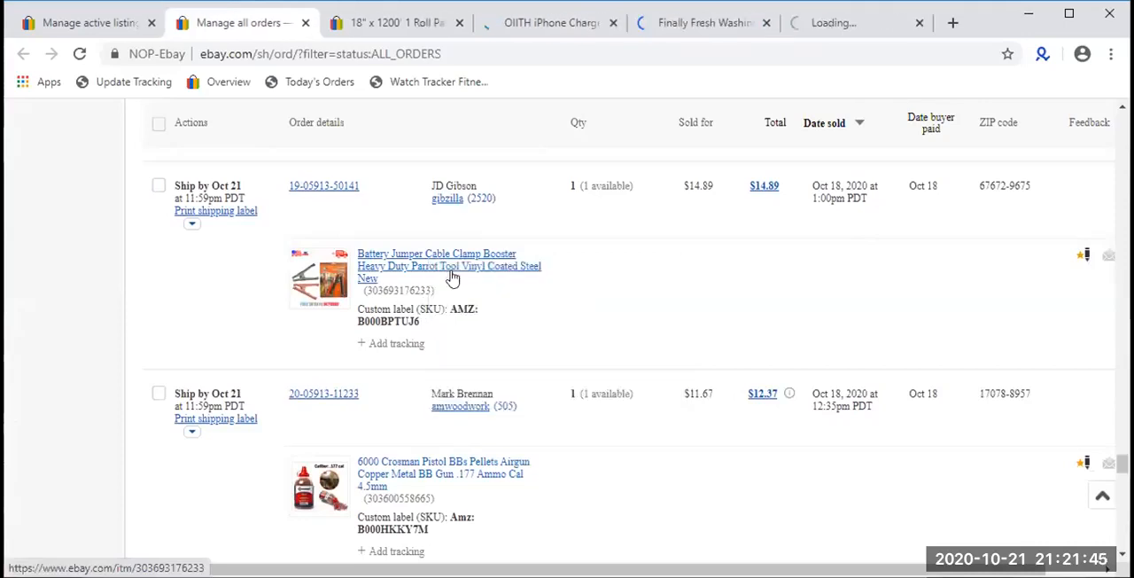
# - Browse the remaining Oct 18 orders and open page 2 of the order list
pyautogui.scroll(-4, 452, 278)
pyautogui.scroll(-5, 451, 278)
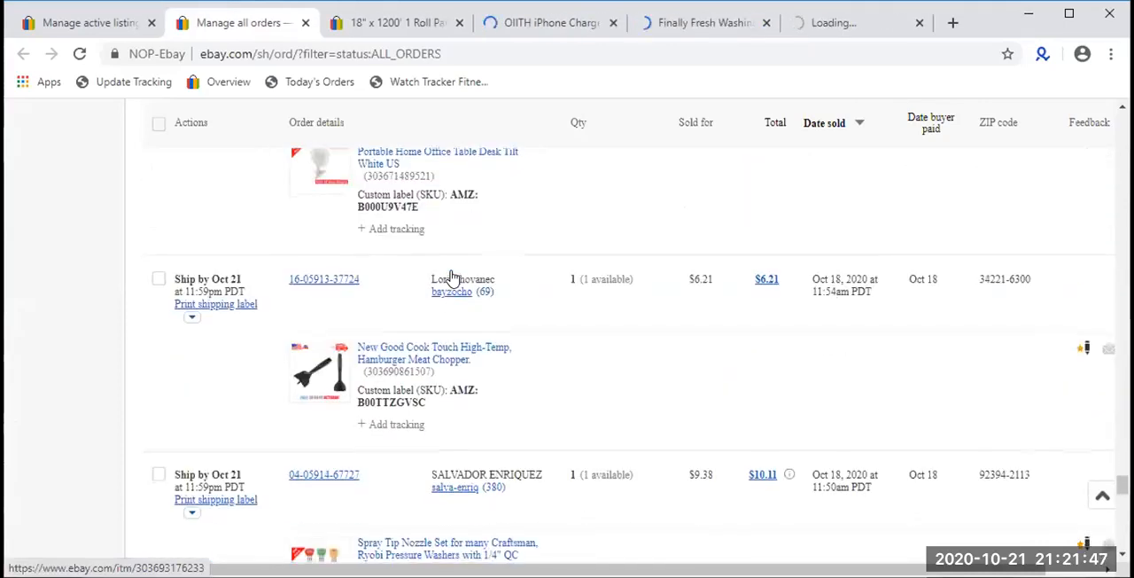
pyautogui.scroll(-2, 453, 278)
pyautogui.scroll(-1, 452, 277)
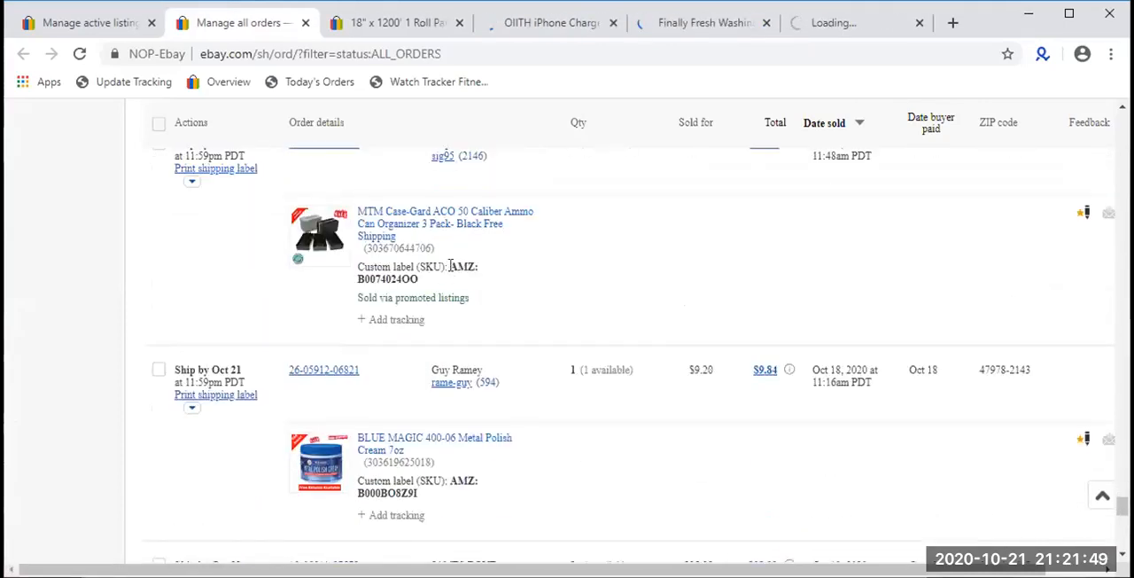
pyautogui.scroll(-9, 441, 250)
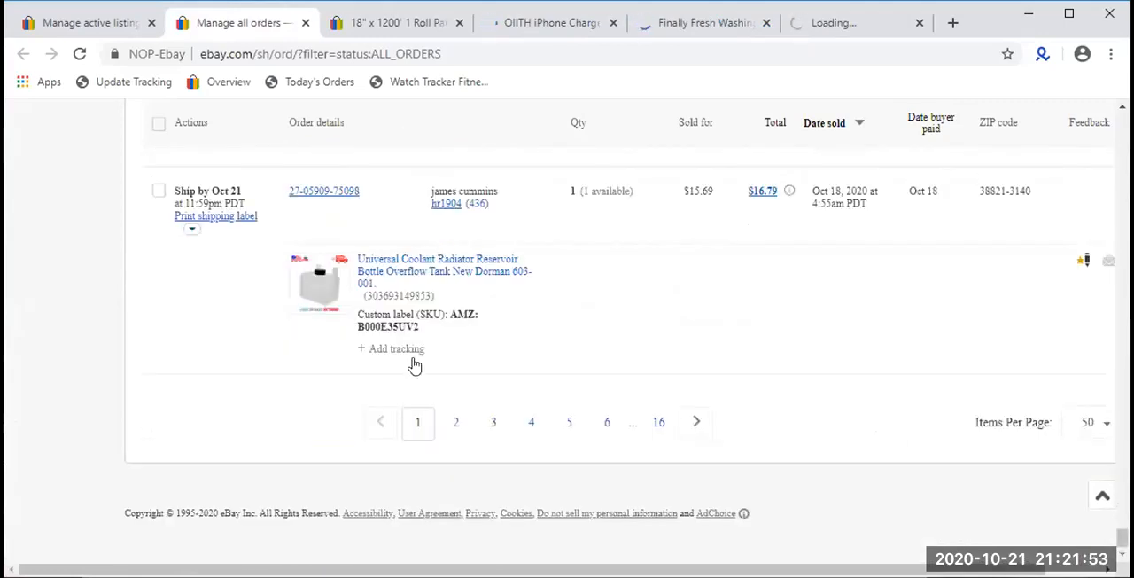
pyautogui.click(455, 423)
# - Review the pallet wrap stretch film listing's photo, price, availability and sold quantity, and close its tab
pyautogui.click(406, 21)
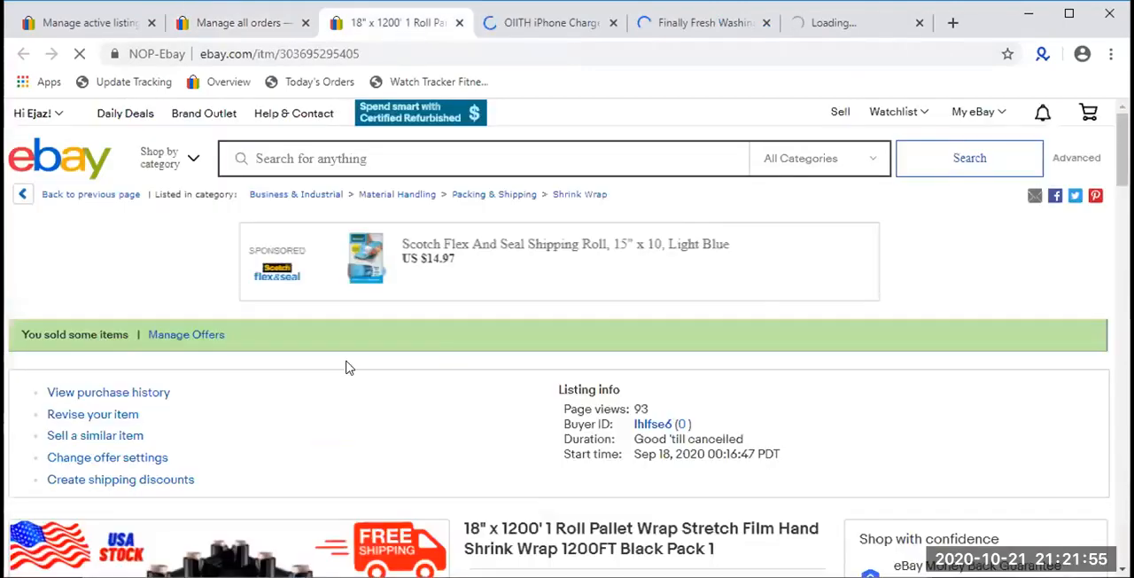
pyautogui.scroll(-3, 348, 367)
pyautogui.scroll(-1, 347, 367)
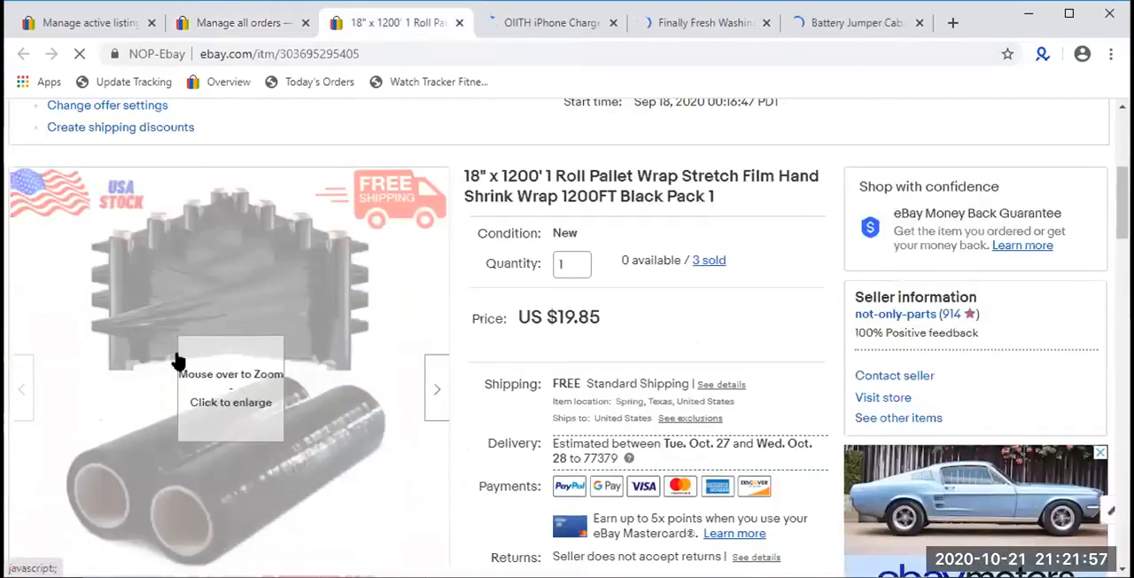
pyautogui.moveTo(250, 345)
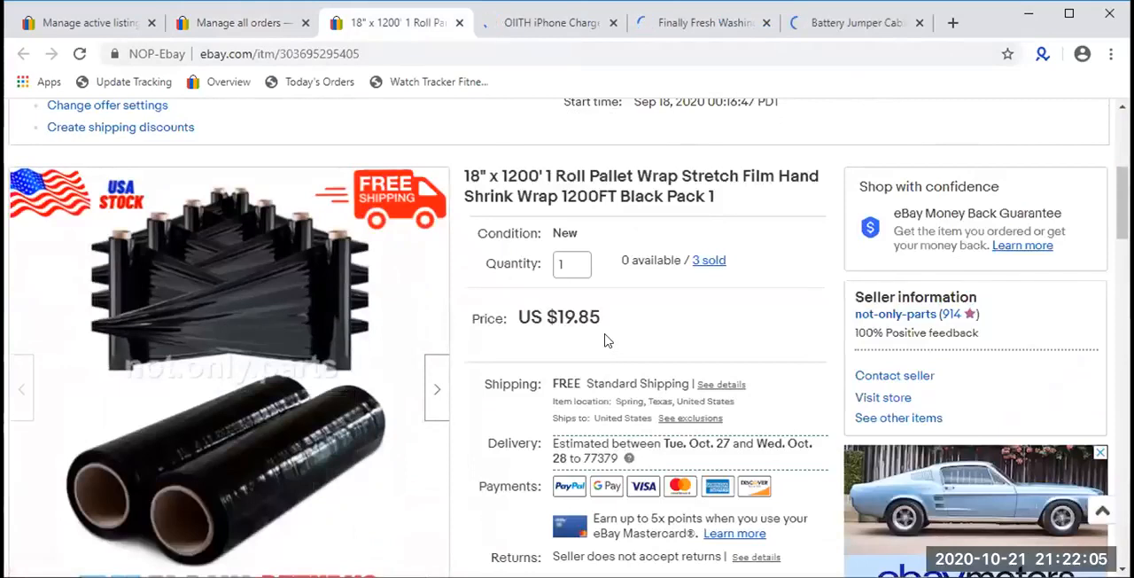
pyautogui.moveTo(605, 341); pyautogui.dragTo(400, 115)
pyautogui.click(253, 30)
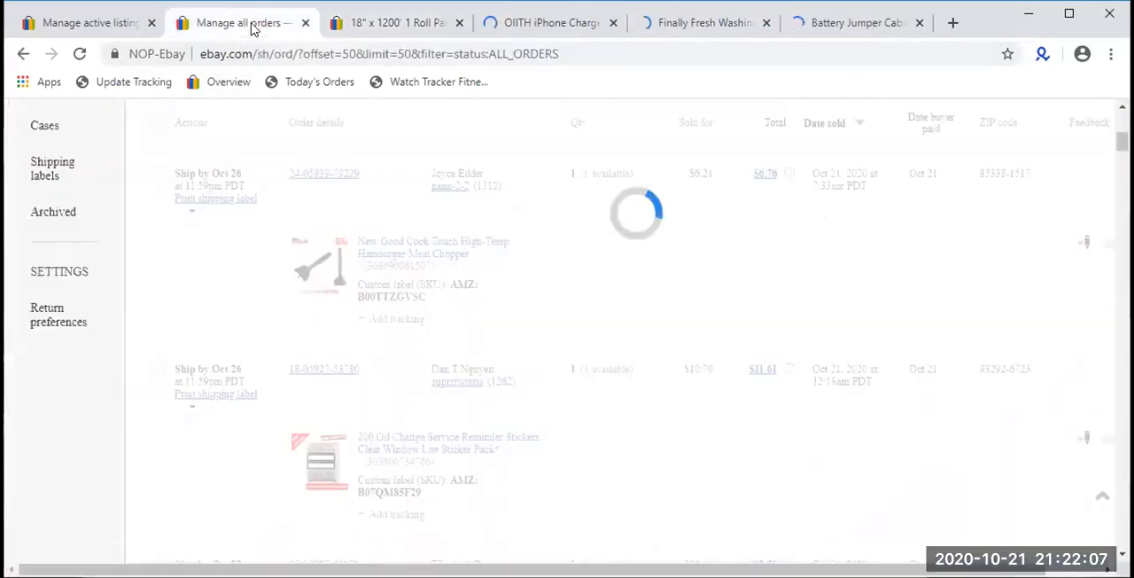
pyautogui.click(394, 22)
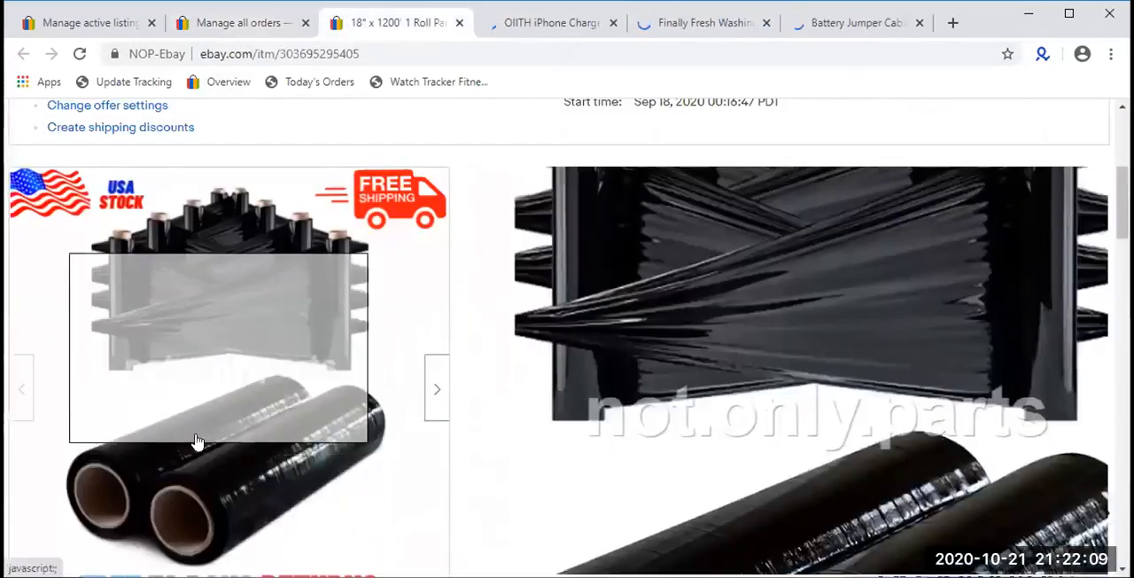
pyautogui.moveTo(198, 443)
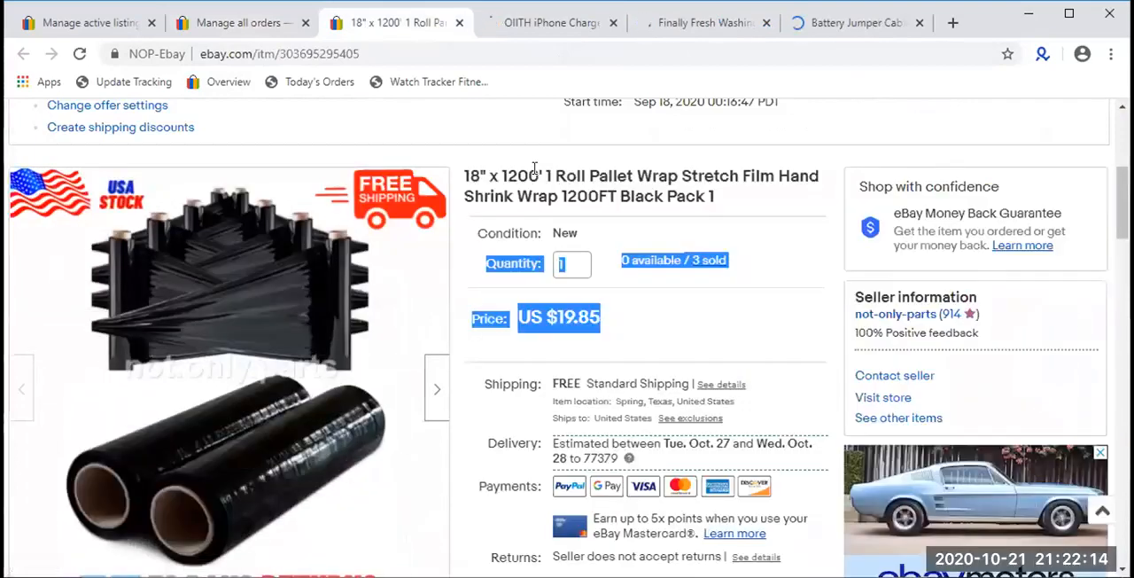
pyautogui.click(535, 168)
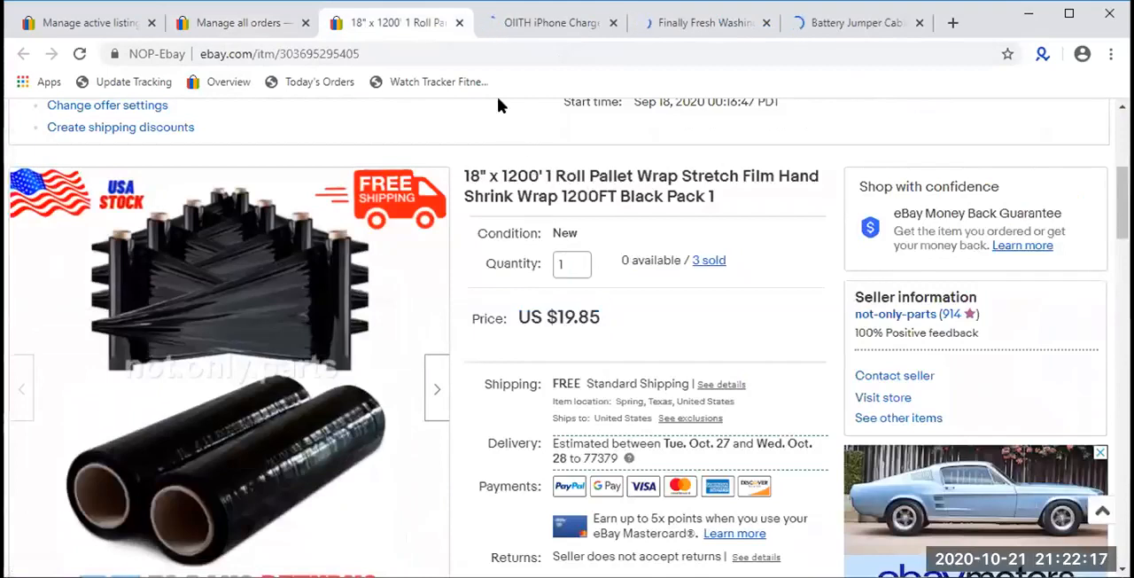
pyautogui.click(459, 23)
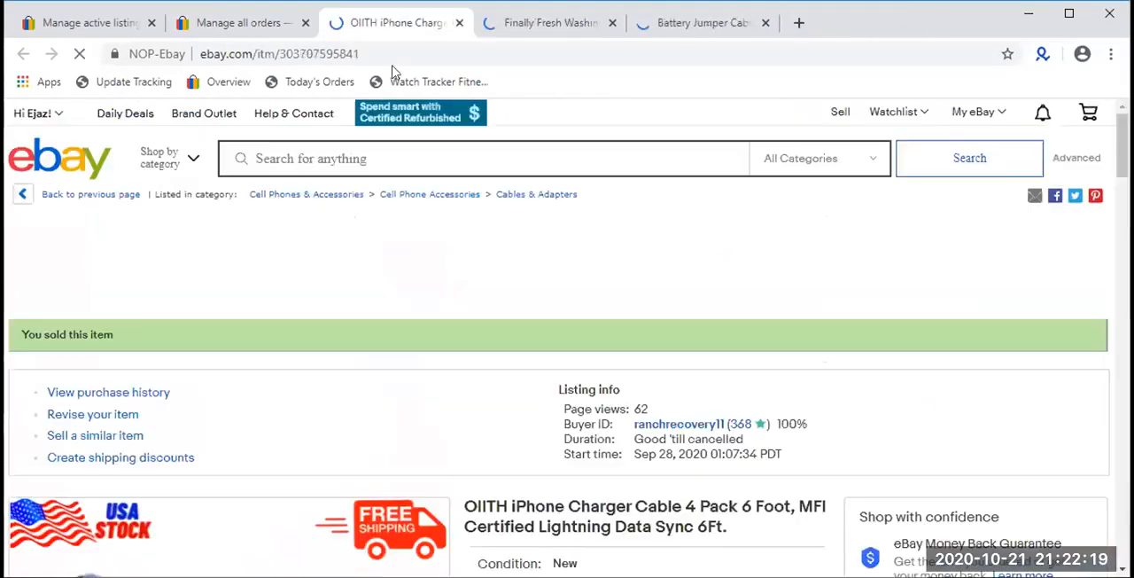
# - Review the OIITH iPhone charger cable listing's price, availability and sold quantity
pyautogui.scroll(-5, 307, 240)
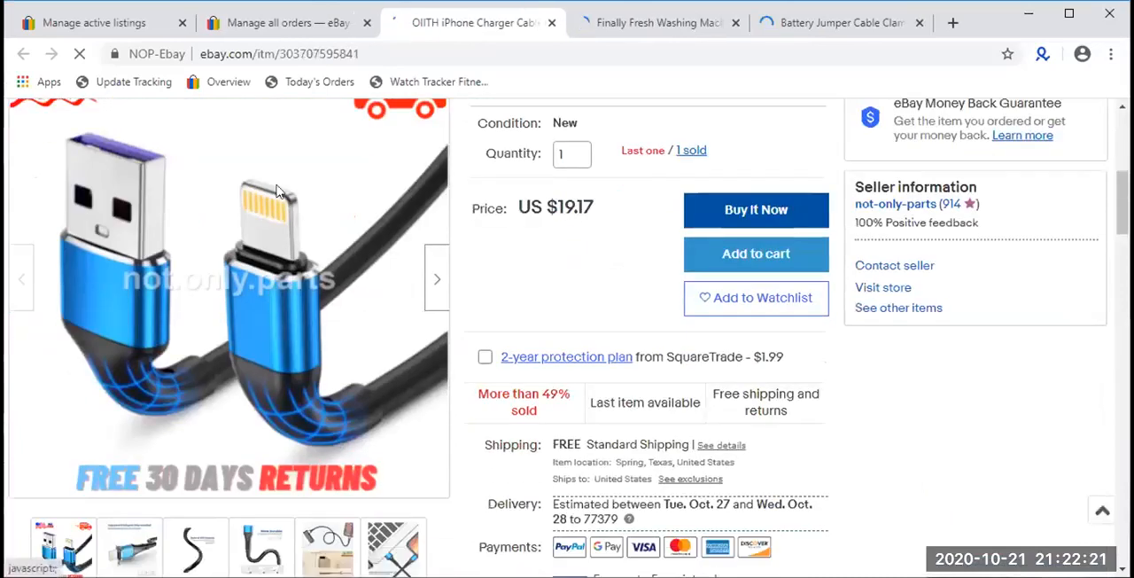
pyautogui.scroll(1, 387, 252)
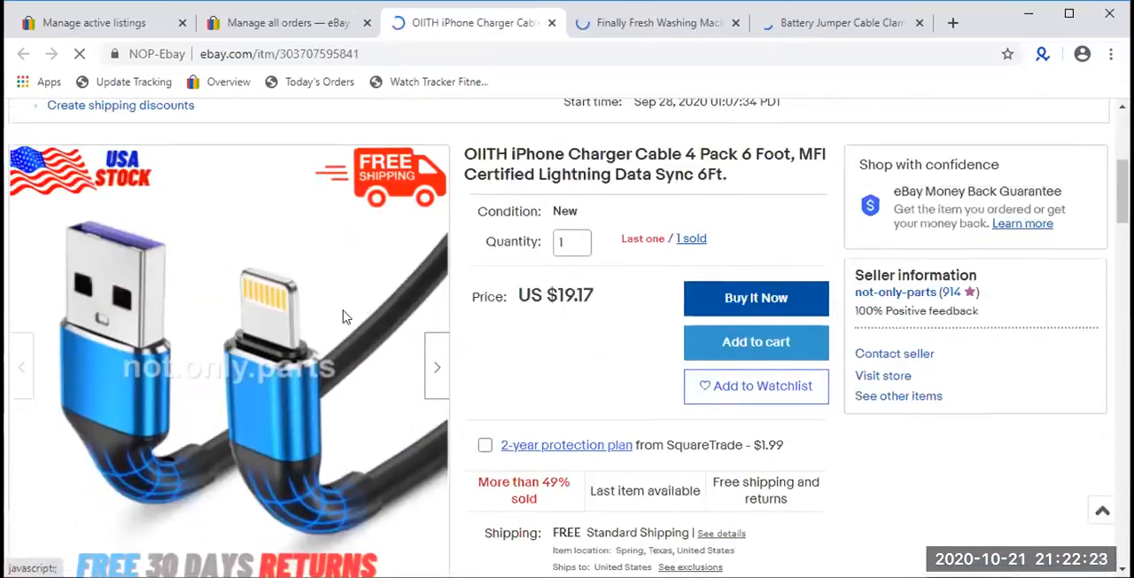
pyautogui.scroll(-1, 345, 317)
pyautogui.scroll(-1, 343, 316)
pyautogui.scroll(2, 160, 306)
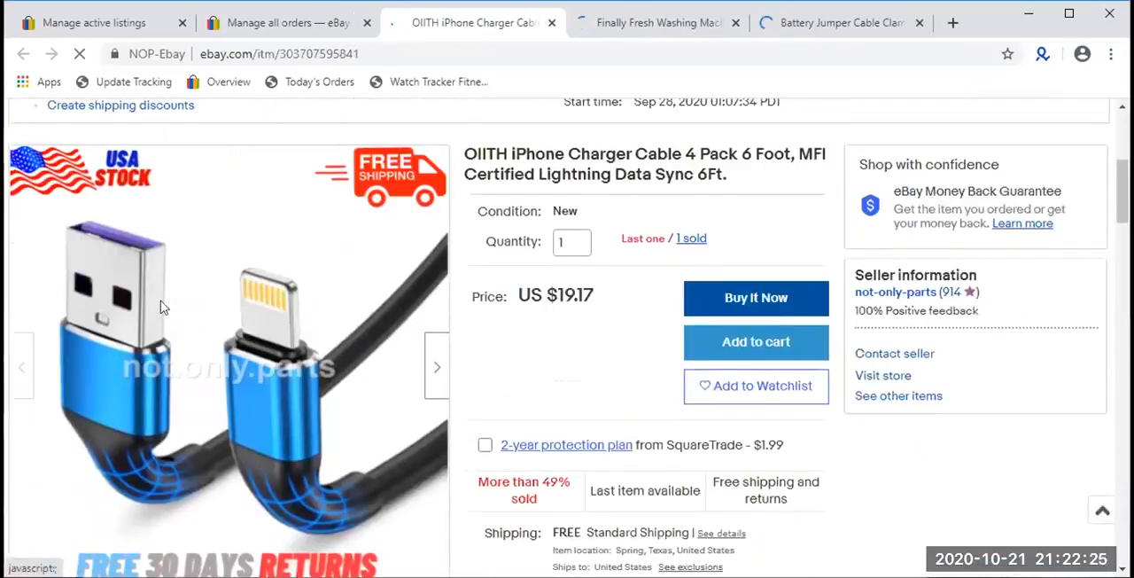
# - Check the Finally Fresh Washing Machine Cleaner listing's price and sold quantity, closing the iPhone cable tab and the cleaner's tab
pyautogui.click(600, 20)
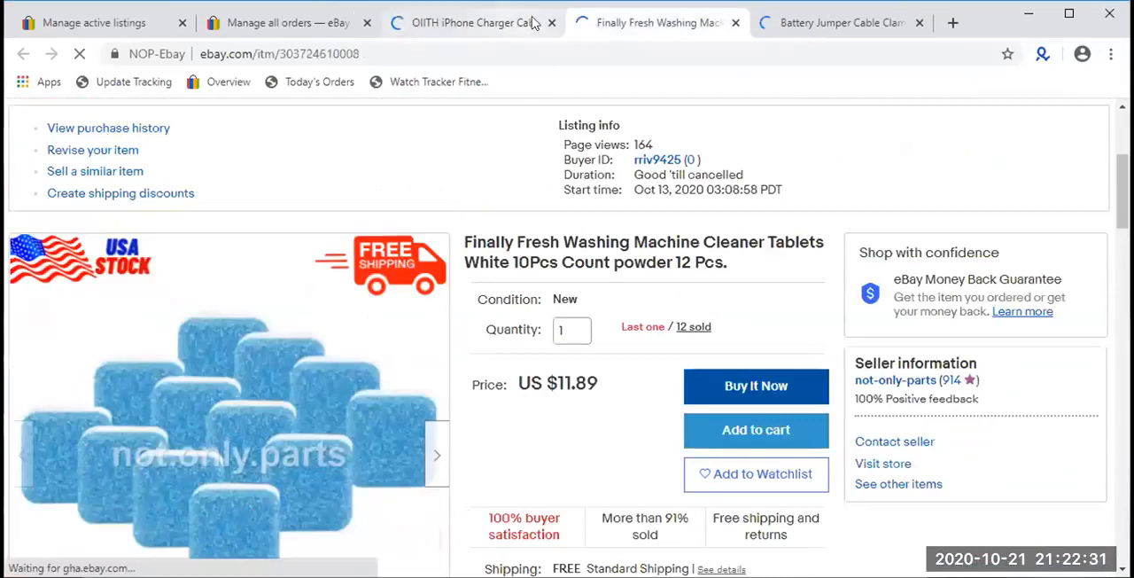
pyautogui.moveTo(547, 24)
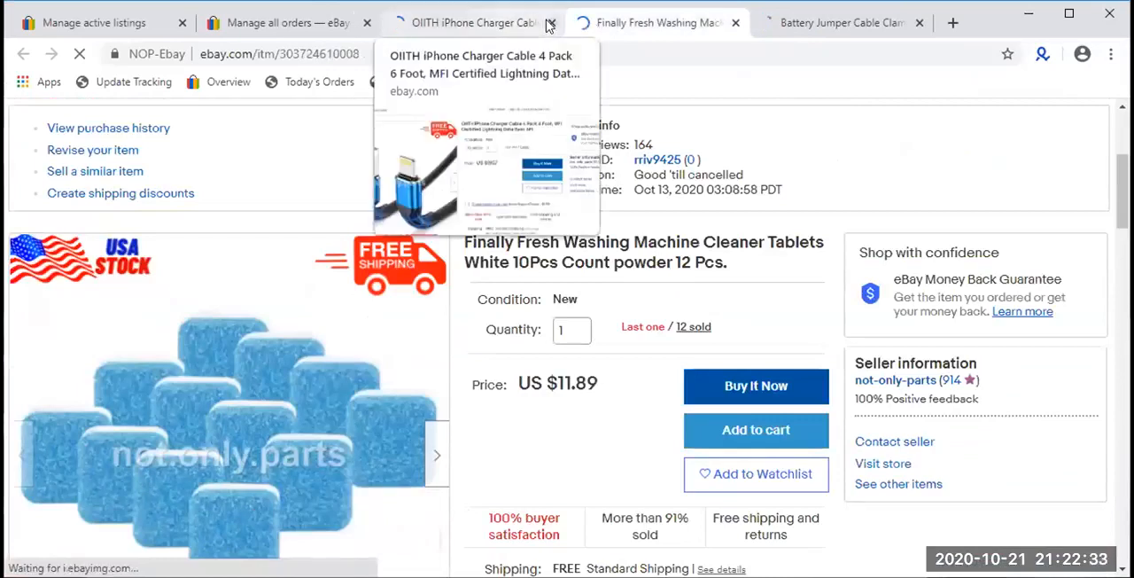
pyautogui.click(549, 23)
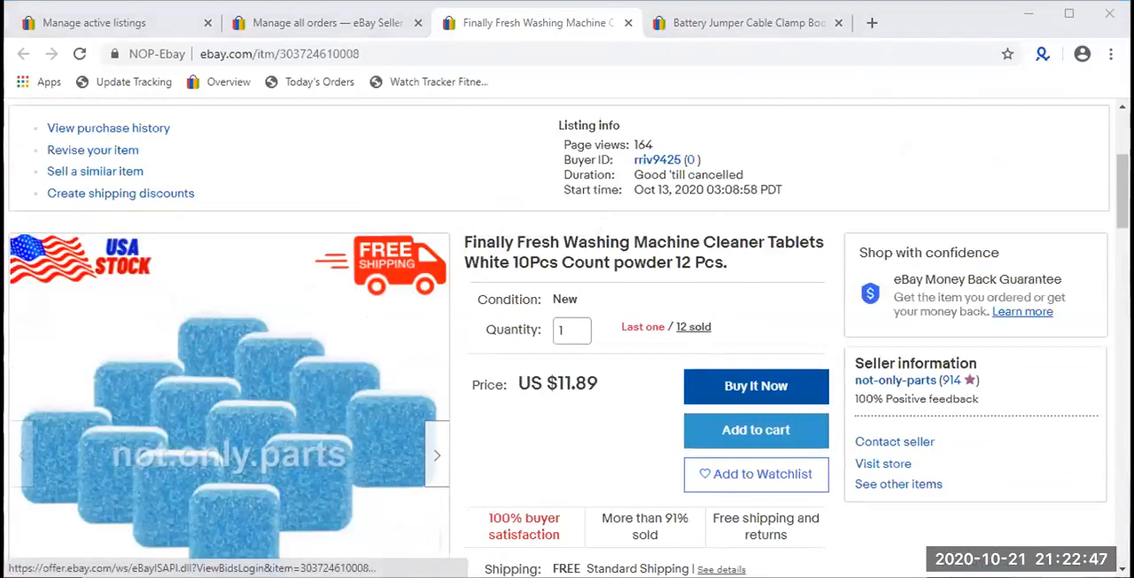
pyautogui.hotkey('ctrl', 'Tab')
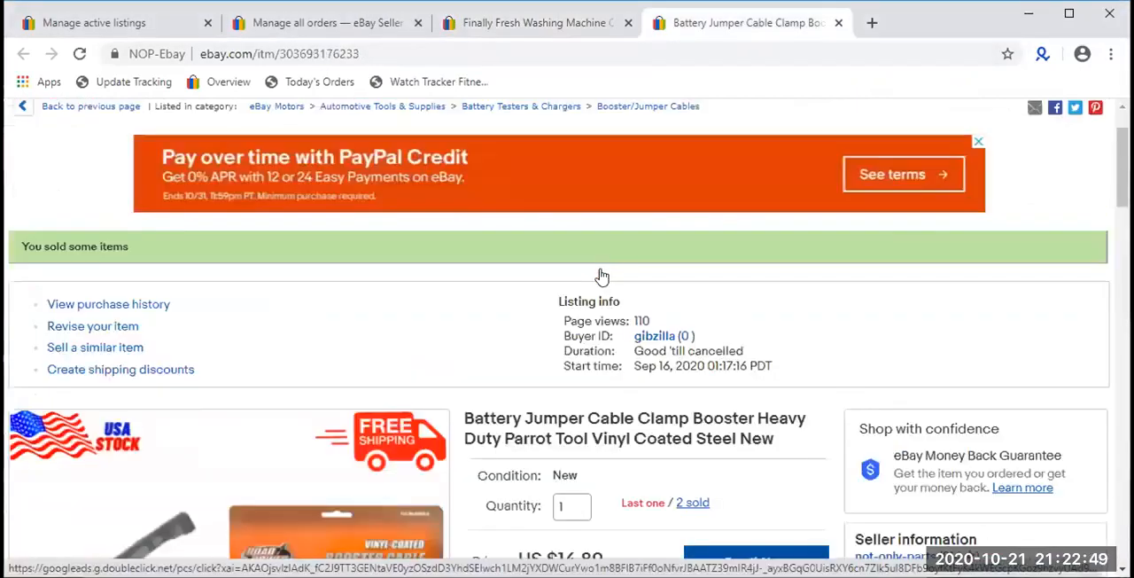
pyautogui.click(629, 22)
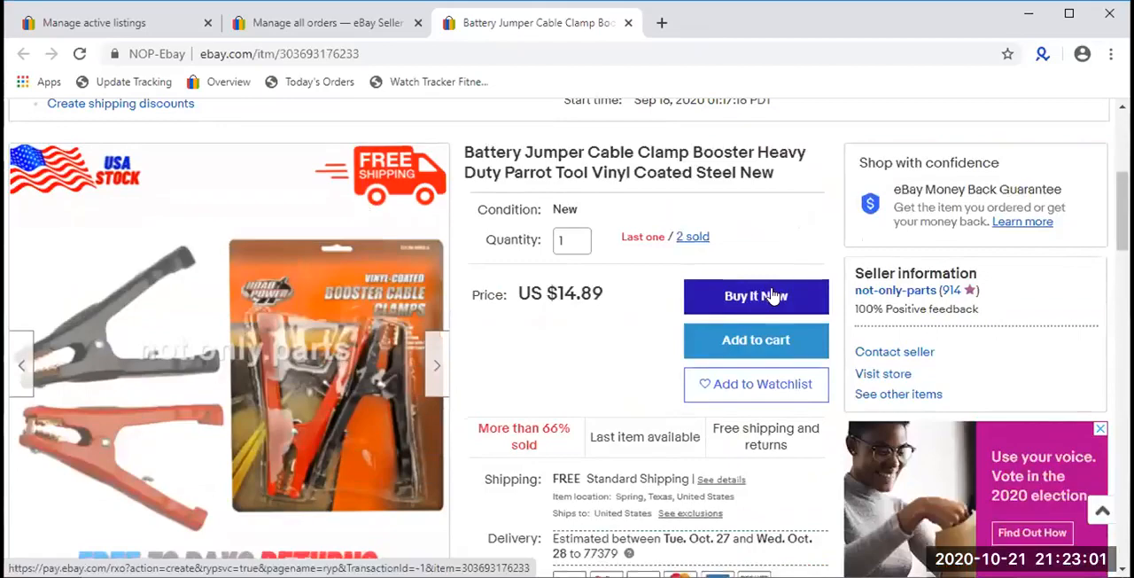
# - Review the Battery Jumper Cable Clamp listing's price, sold quantity and product description, and close its tab
pyautogui.scroll(-15, 773, 295)
pyautogui.scroll(15, 767, 284)
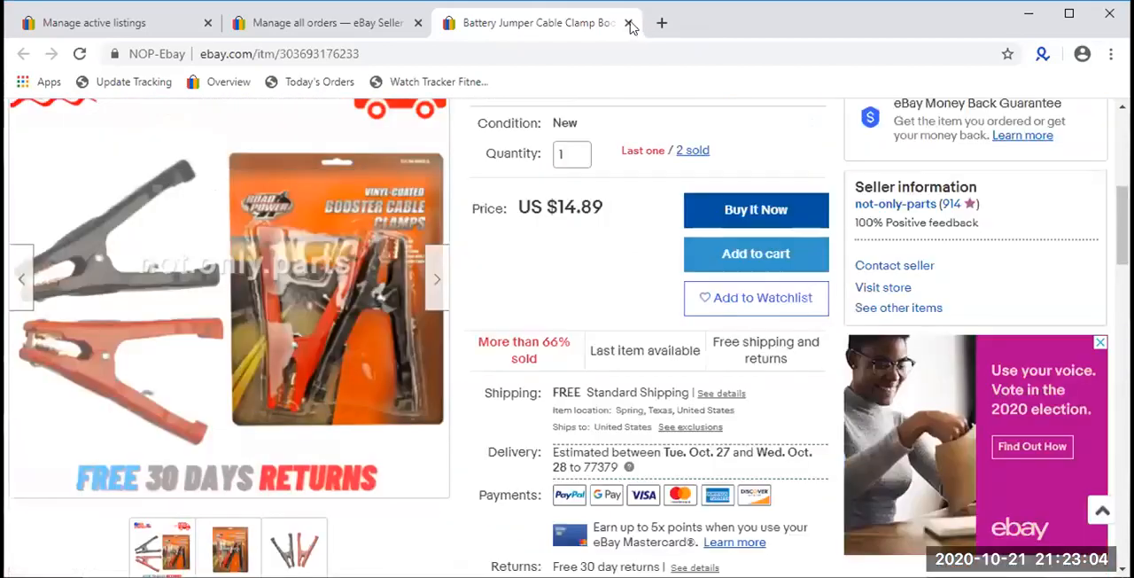
pyautogui.click(628, 23)
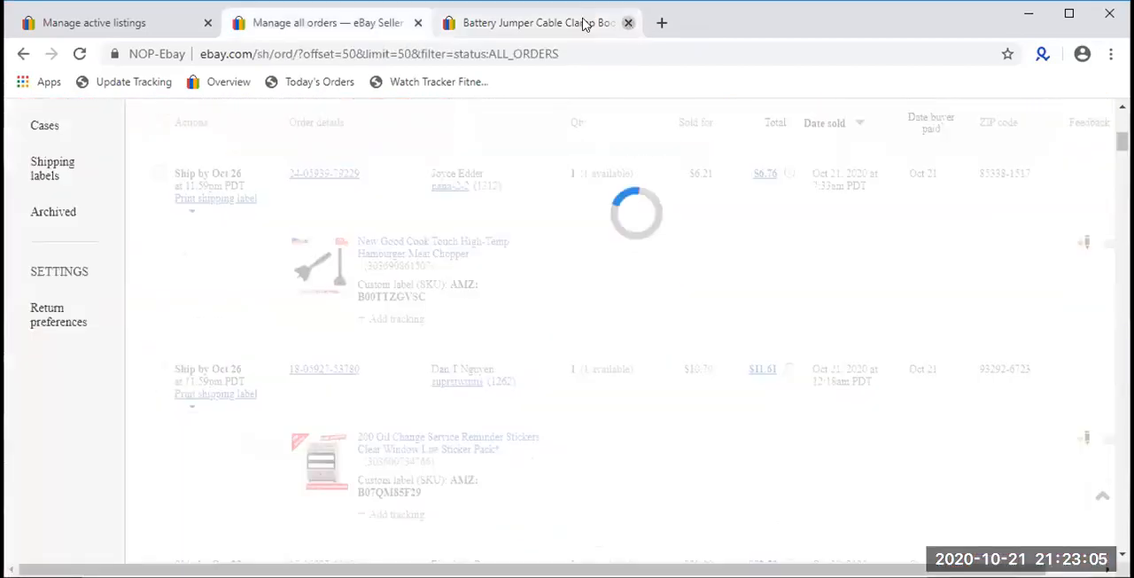
# - Open the Dunlop Tortex guitar picks listing from the Oct 15 orders in a new tab
pyautogui.scroll(-2, 411, 352)
pyautogui.scroll(-5, 410, 352)
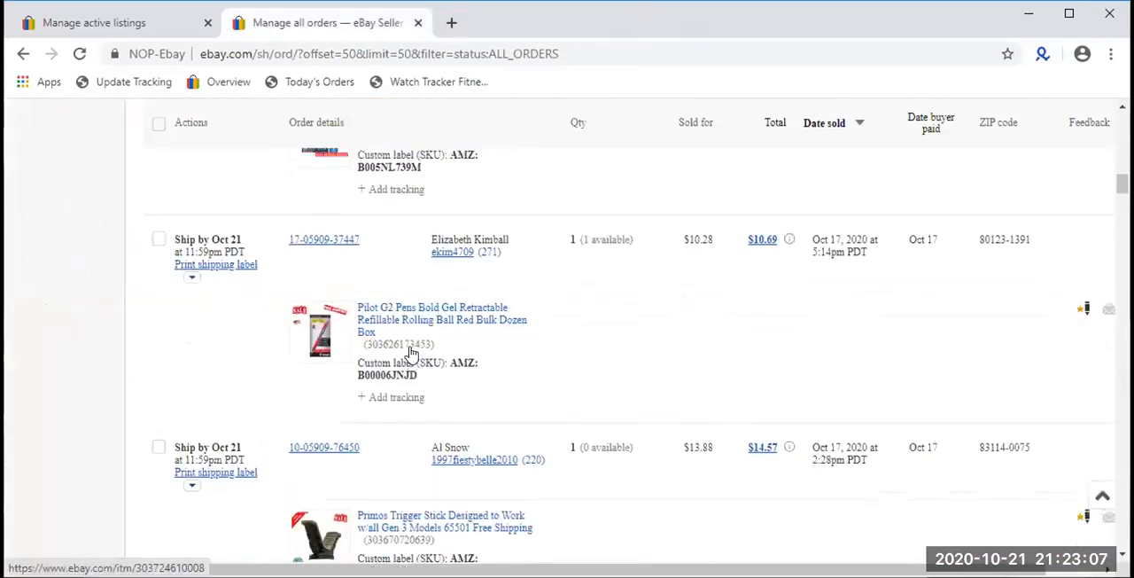
pyautogui.scroll(5, 410, 351)
pyautogui.scroll(-6, 407, 350)
pyautogui.scroll(-10, 406, 345)
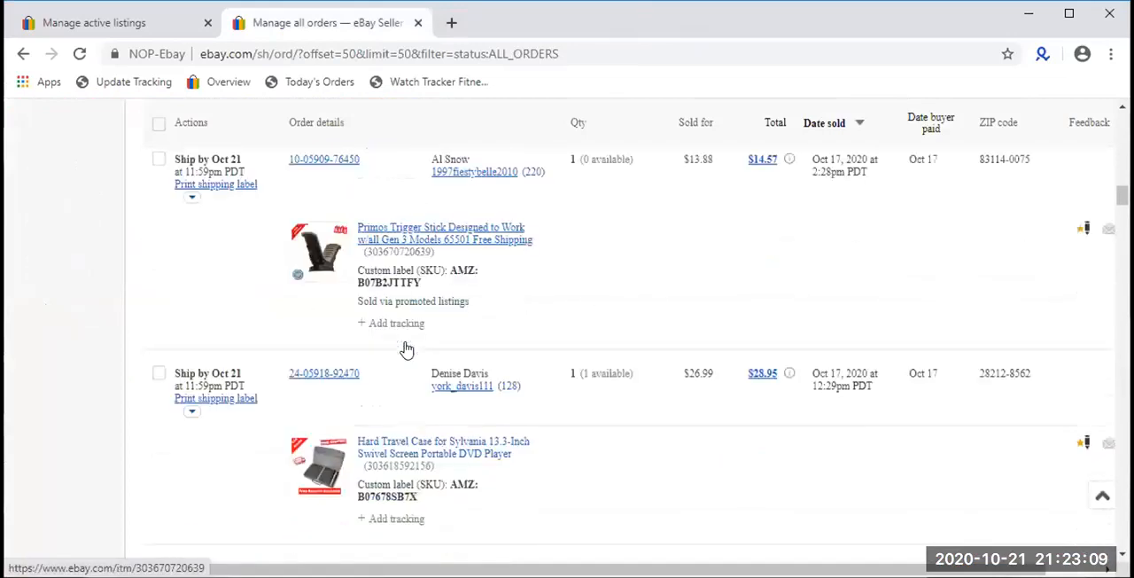
pyautogui.scroll(-10, 406, 344)
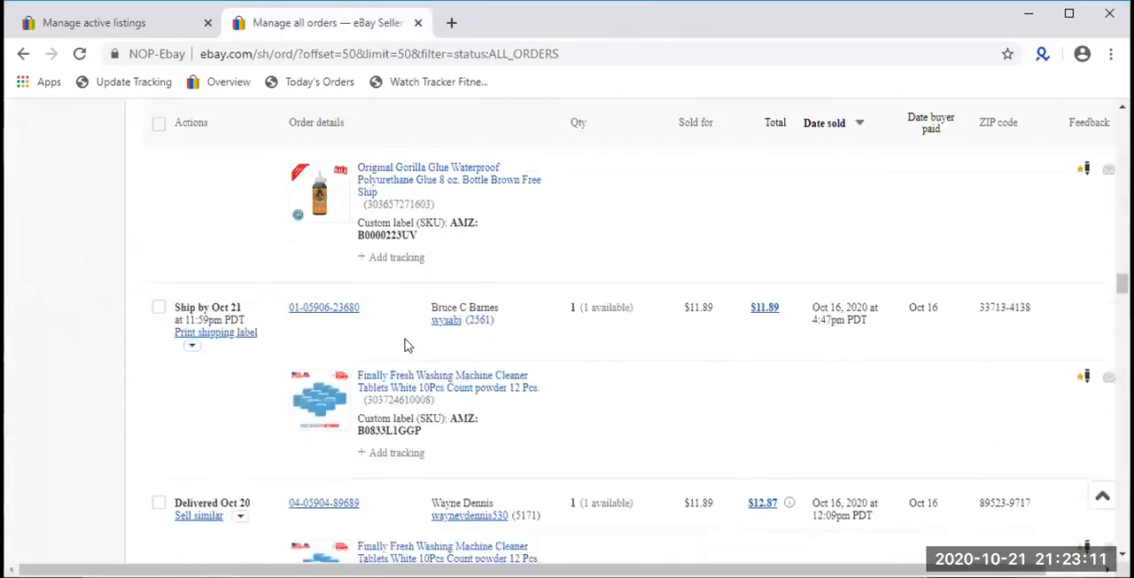
pyautogui.scroll(-8, 406, 335)
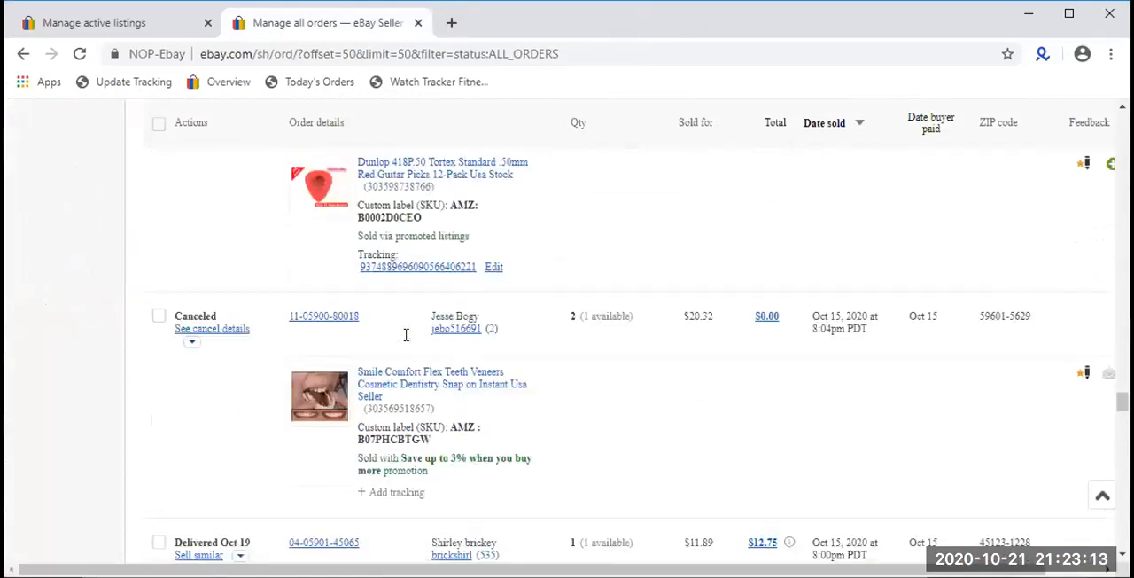
pyautogui.scroll(8, 406, 335)
pyautogui.scroll(1, 406, 335)
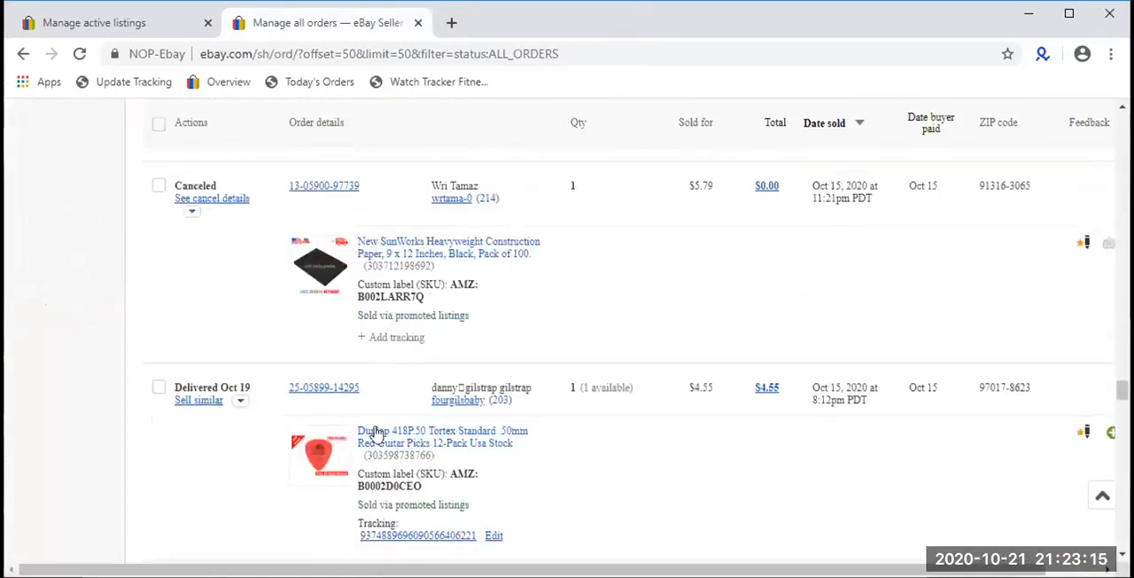
pyautogui.rightClick(410, 387)
pyautogui.rightClick(382, 431)
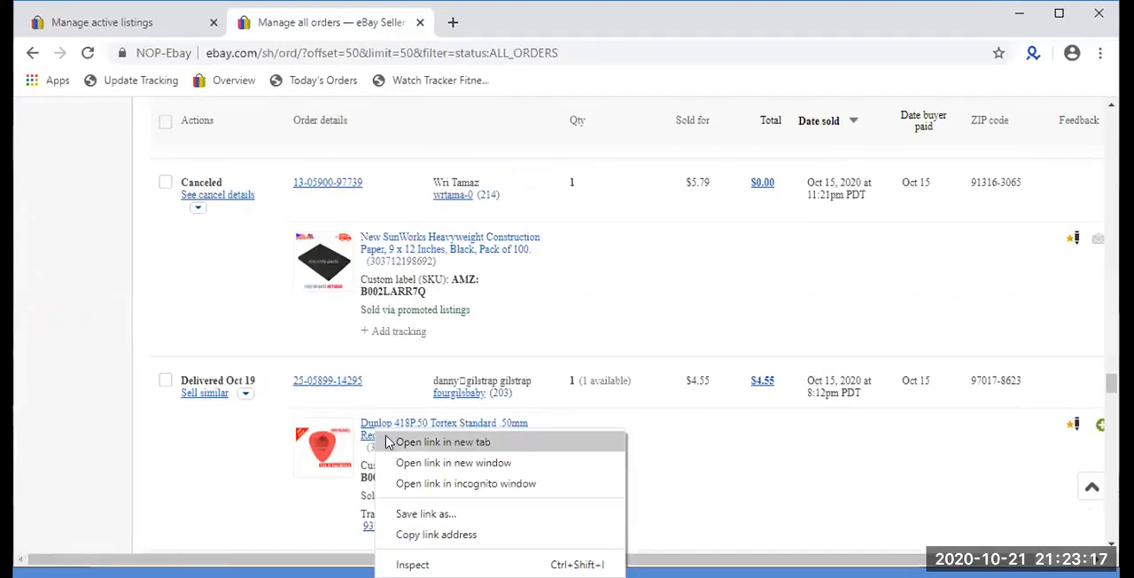
pyautogui.click(399, 437)
# - Open the Temptations Classic cat treats listing from the Oct 15 orders in a new tab
pyautogui.scroll(4, 474, 248)
pyautogui.scroll(-10, 456, 324)
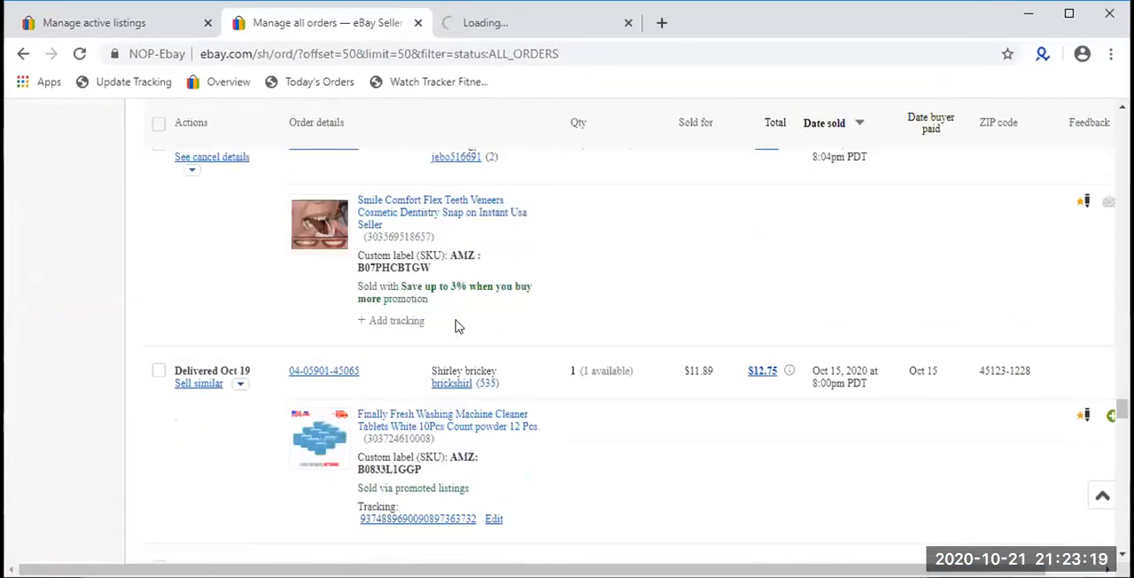
pyautogui.scroll(-10, 456, 326)
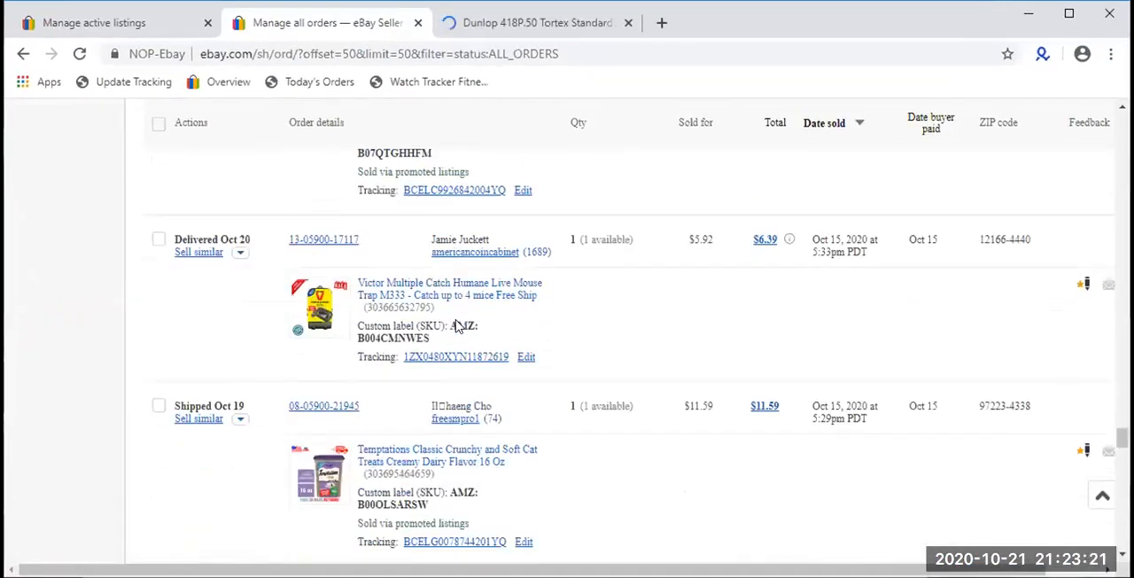
pyautogui.scroll(-3, 457, 327)
pyautogui.scroll(3, 443, 283)
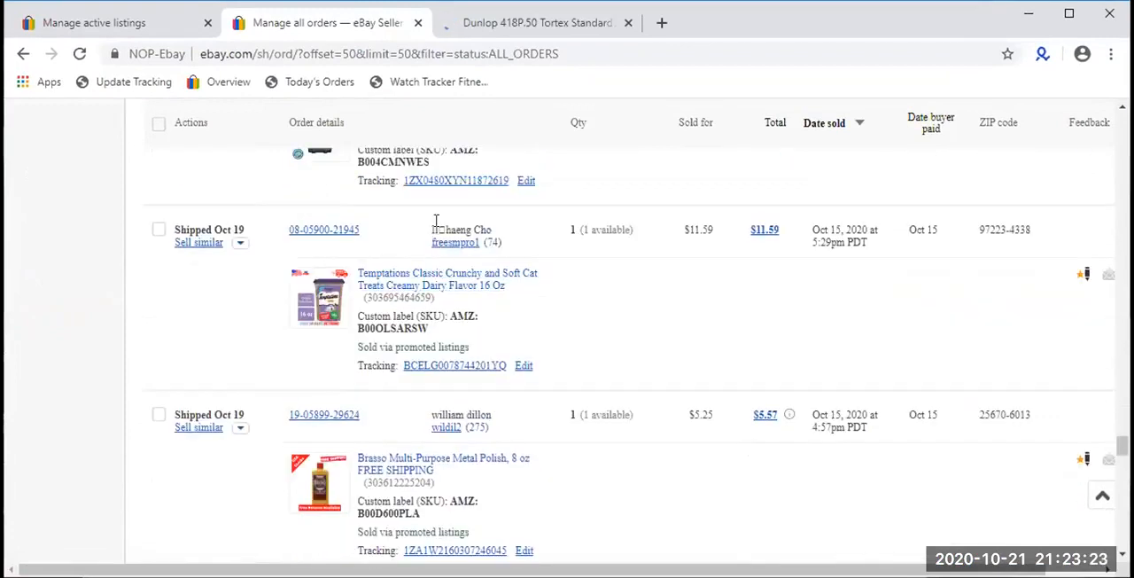
pyautogui.rightClick(443, 288)
pyautogui.click(483, 293)
# - Browse the remaining Oct 15 and Oct 14 orders and go to the next page of the order list
pyautogui.scroll(-4, 460, 301)
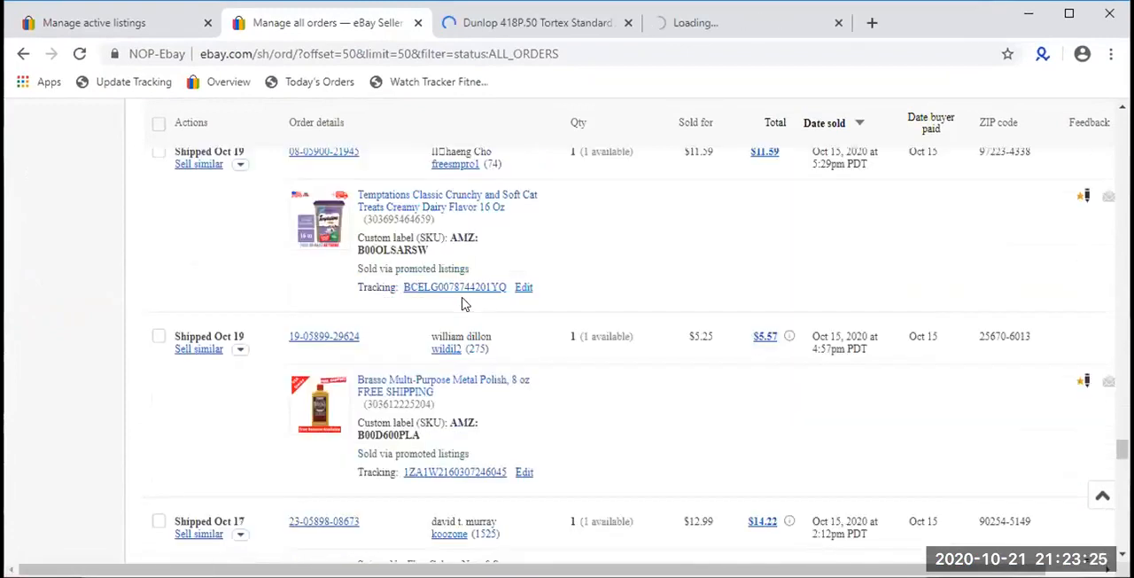
pyautogui.scroll(-10, 461, 303)
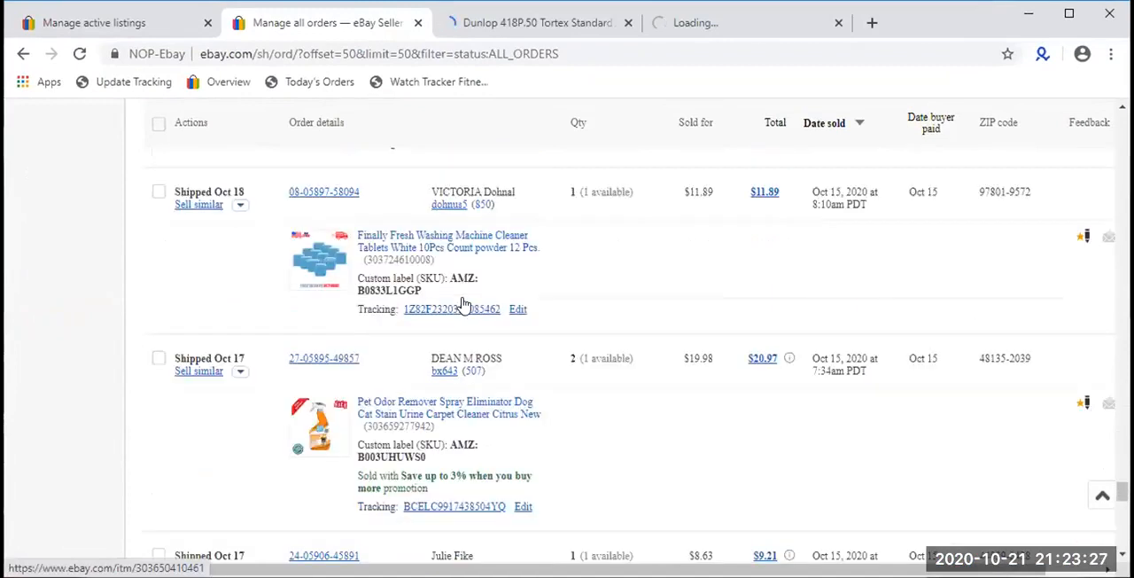
pyautogui.scroll(-6, 461, 303)
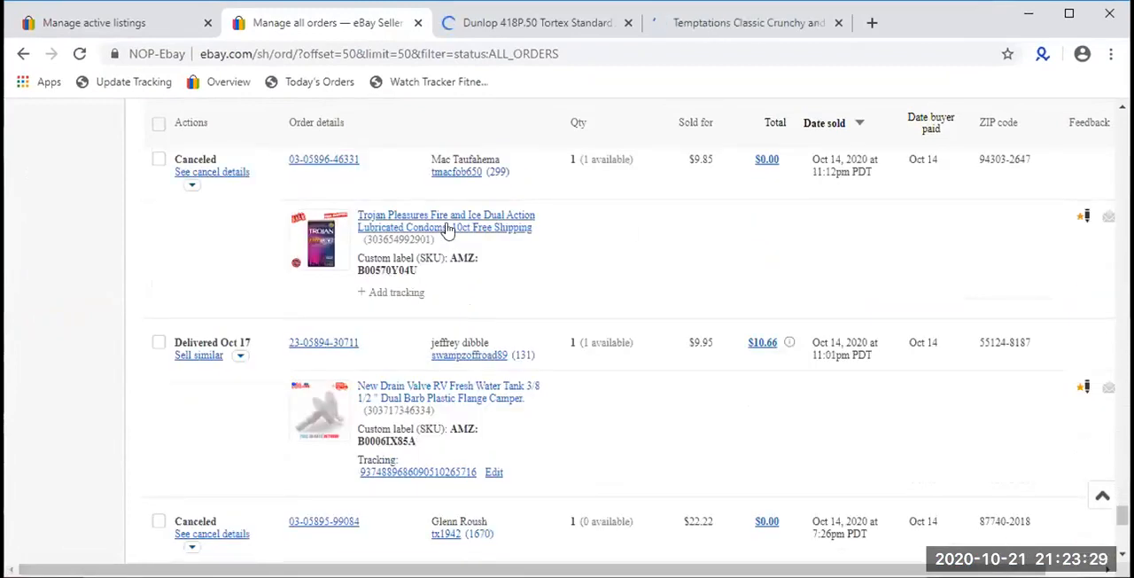
pyautogui.scroll(-5, 448, 230)
pyautogui.click(493, 490)
# - Review the Dunlop Tortex guitar picks listing's price, availability and sold quantity
pyautogui.click(501, 32)
pyautogui.scroll(-2, 358, 297)
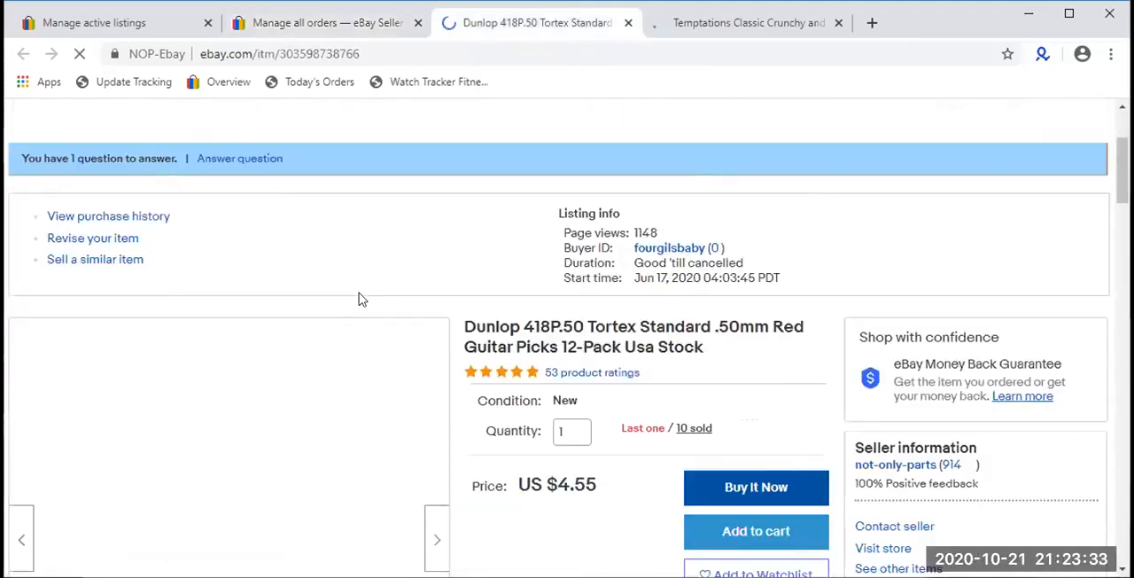
pyautogui.scroll(-1, 445, 357)
pyautogui.scroll(-1, 169, 394)
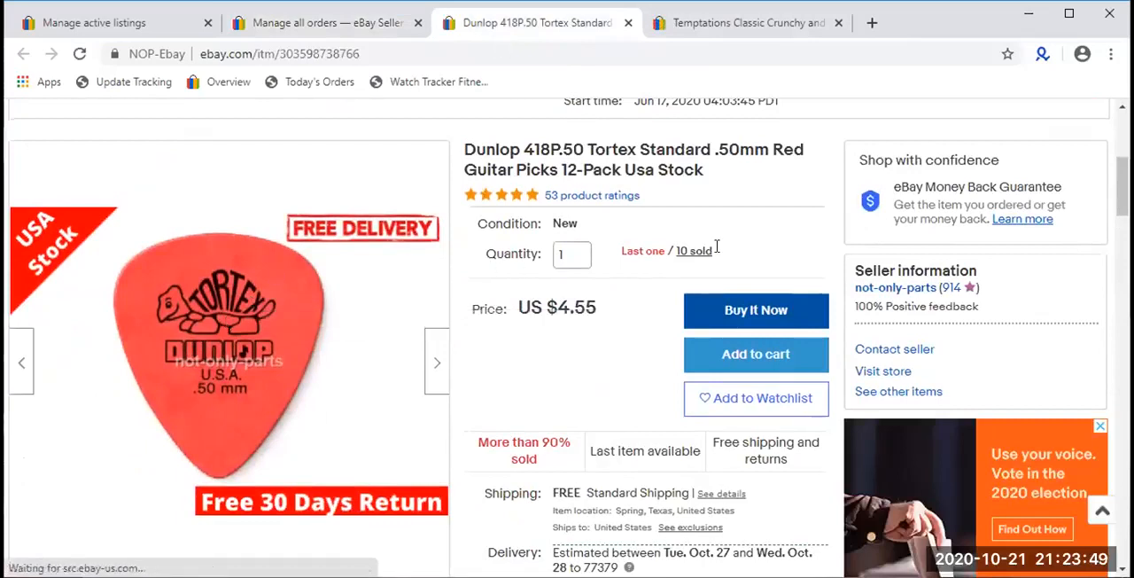
# - Open the Dunlop Tortex guitar picks' purchase history and review the dates and quantities of the September and October purchases
pyautogui.moveTo(717, 252); pyautogui.dragTo(676, 255)
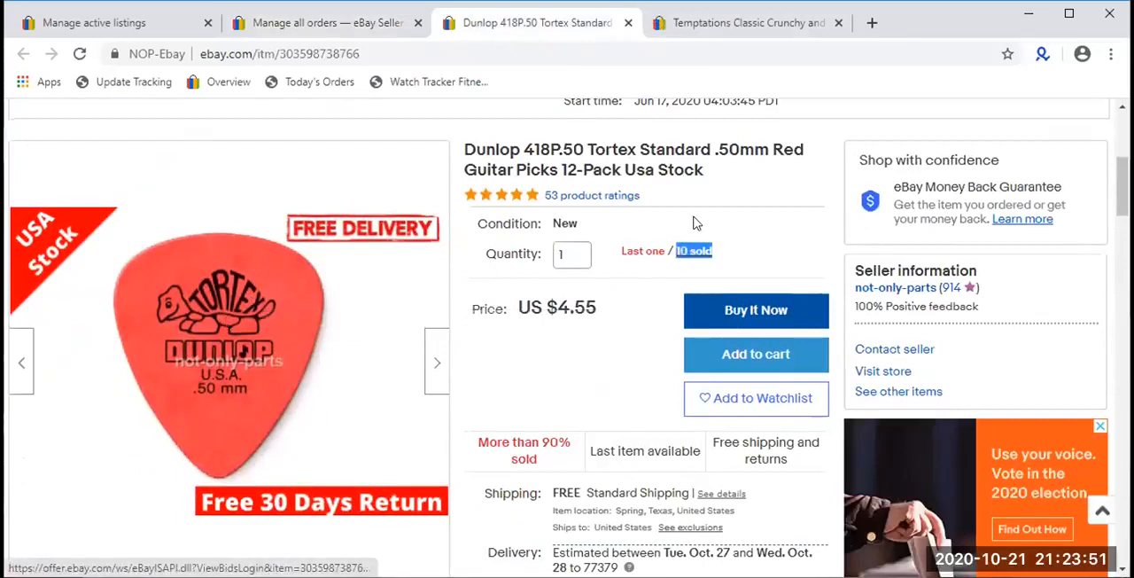
pyautogui.click(693, 223)
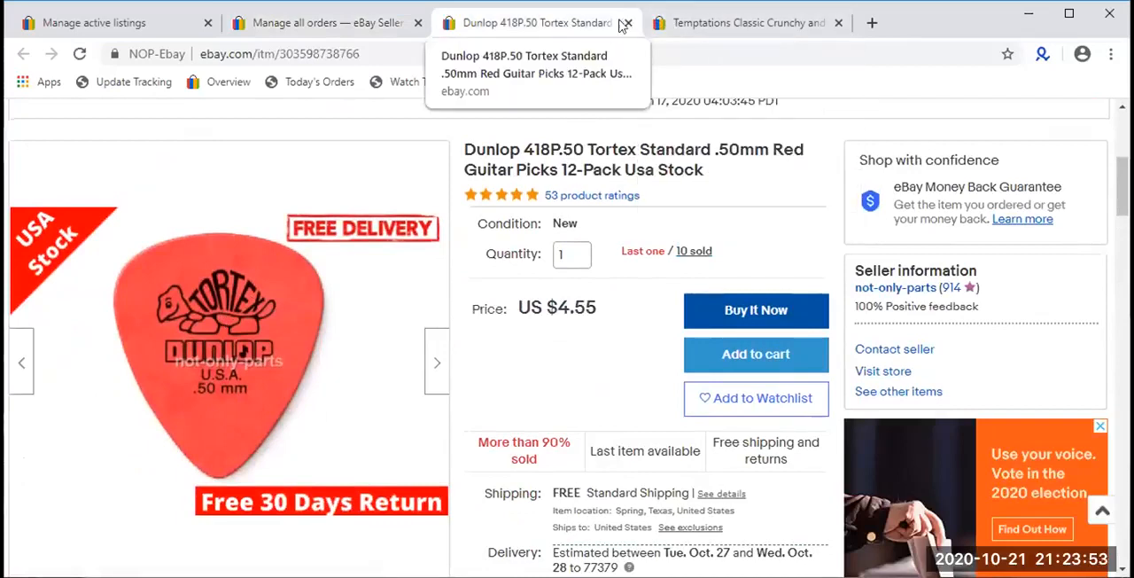
pyautogui.click(691, 252)
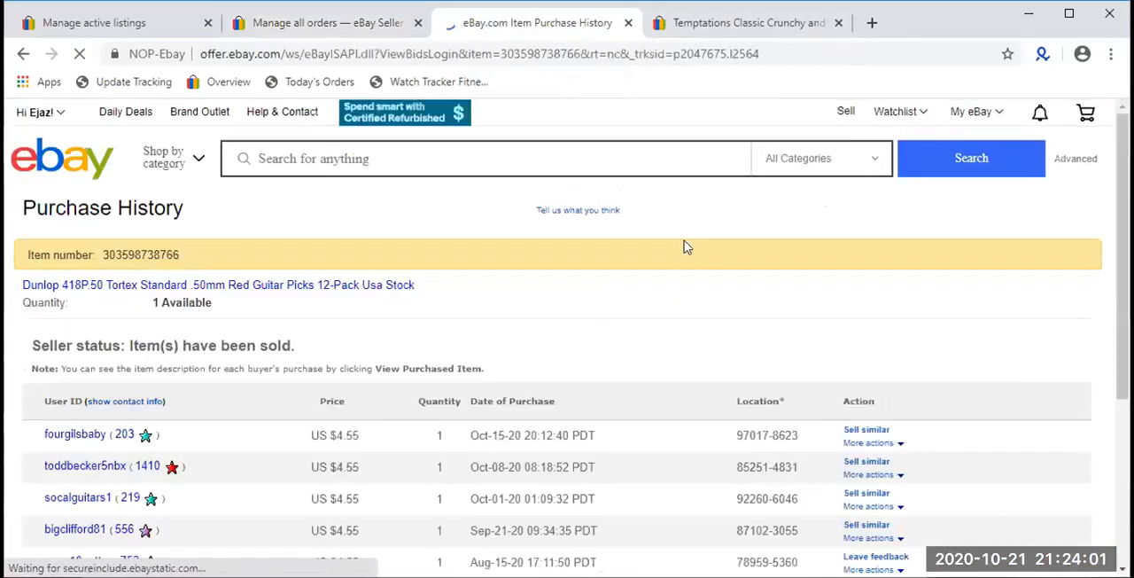
pyautogui.scroll(-4, 682, 248)
pyautogui.moveTo(522, 323); pyautogui.dragTo(443, 247)
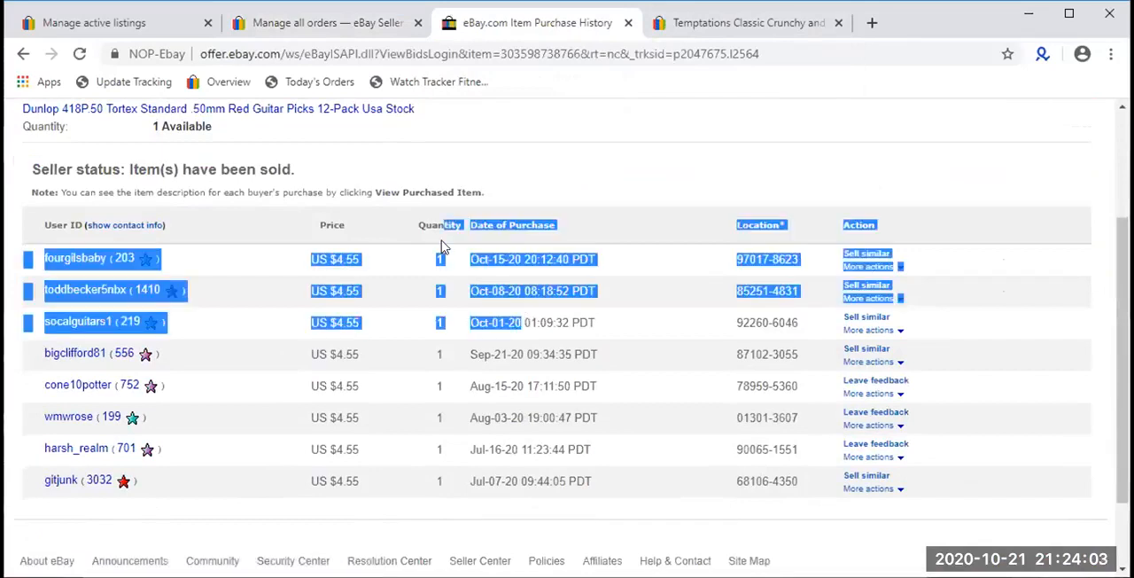
pyautogui.moveTo(623, 322); pyautogui.dragTo(459, 255)
pyautogui.moveTo(625, 362); pyautogui.dragTo(443, 266)
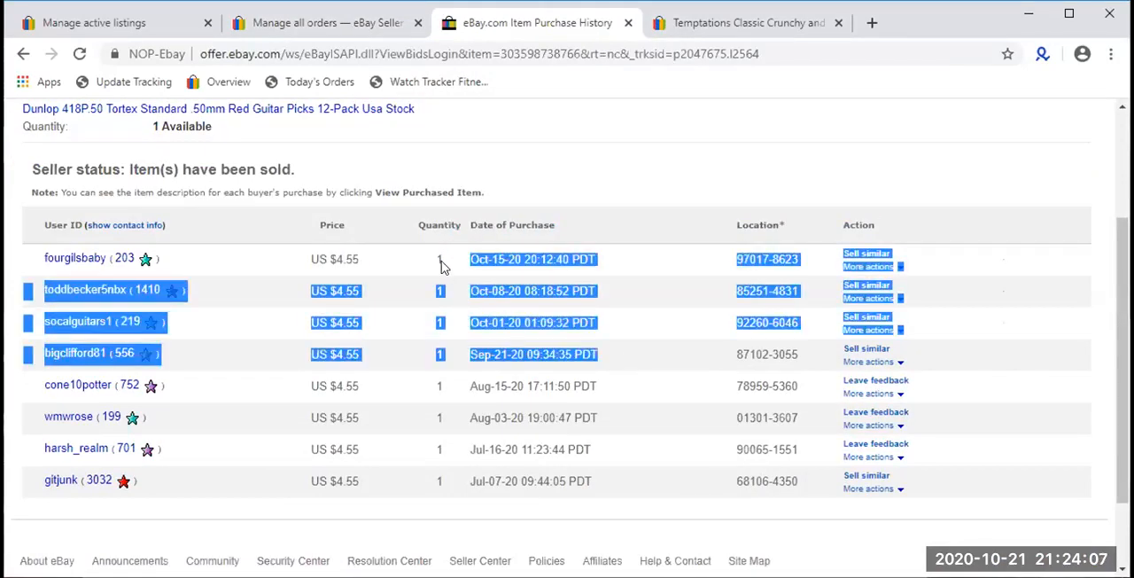
pyautogui.scroll(2, 629, 366)
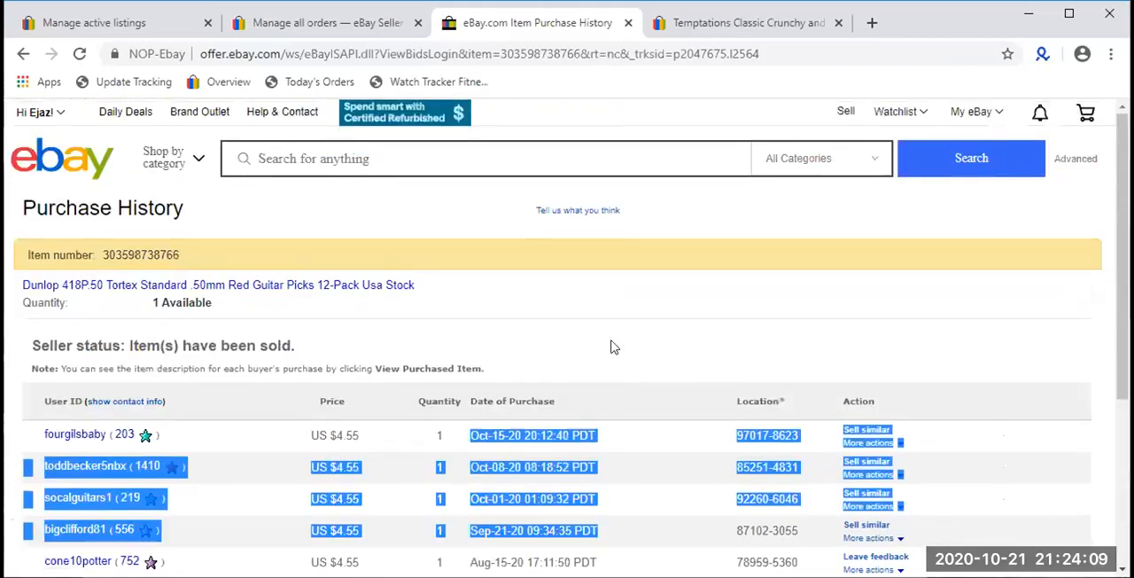
# - Review the Temptations cat treats listing's price, availability and sold quantity, and close both the guitar picks and cat treats pages
pyautogui.click(718, 22)
pyautogui.scroll(-3, 572, 319)
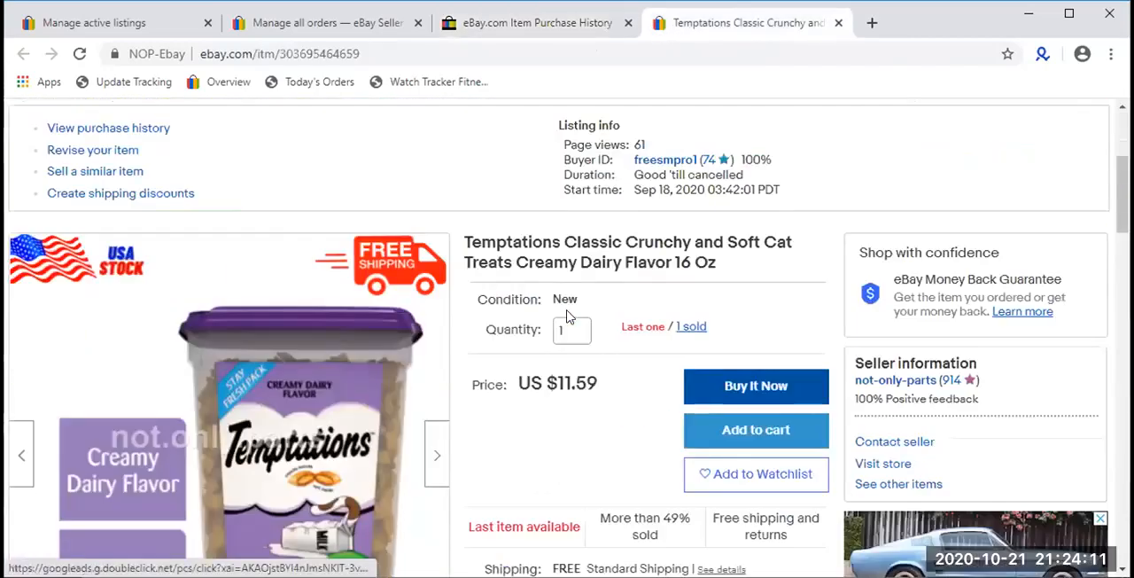
pyautogui.scroll(-1, 566, 315)
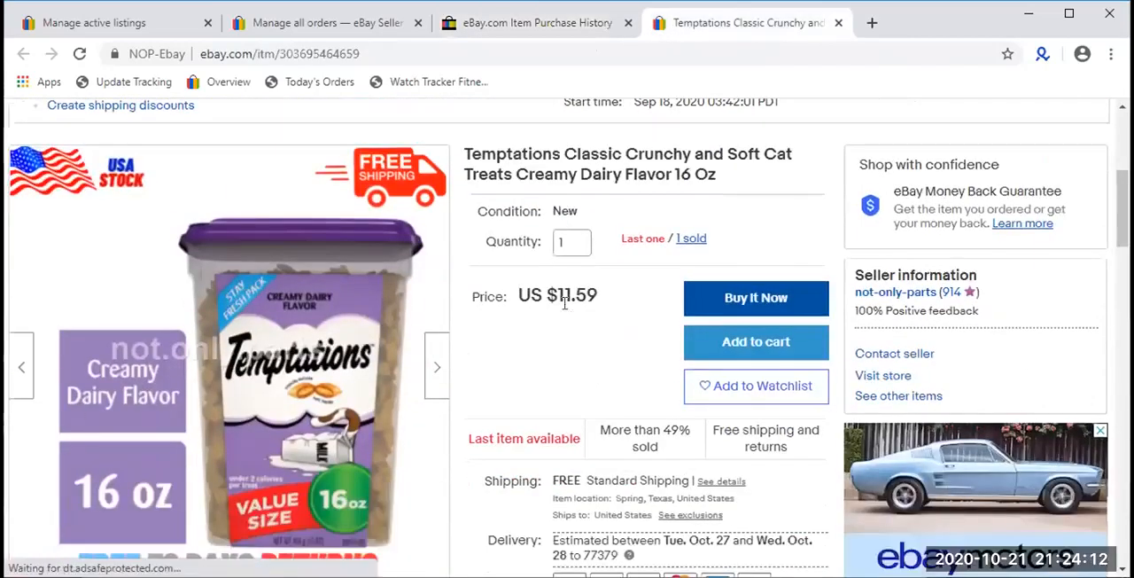
pyautogui.click(626, 25)
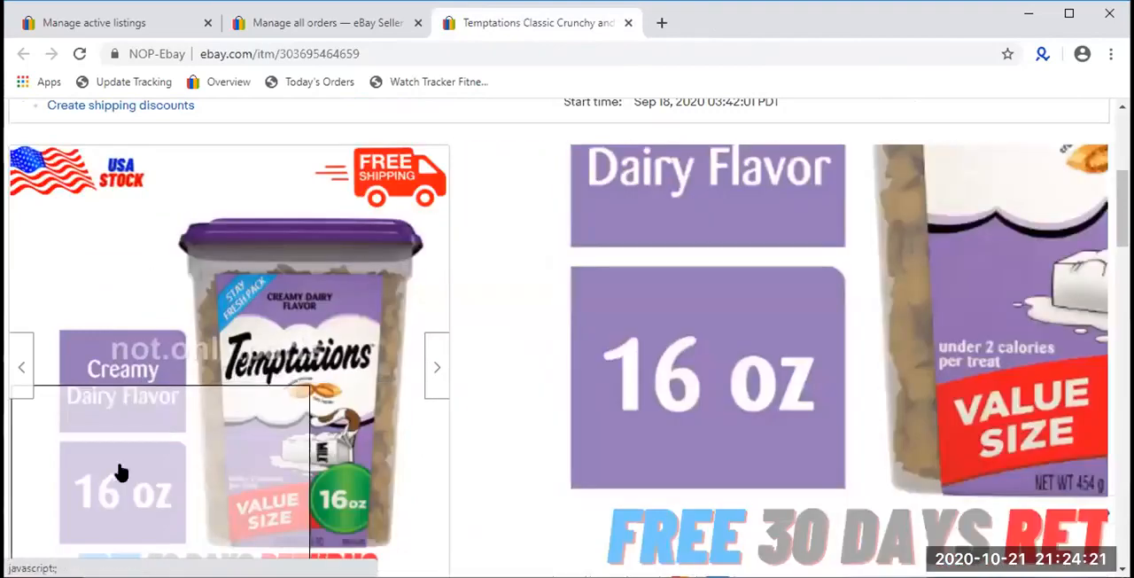
pyautogui.scroll(-2, 653, 189)
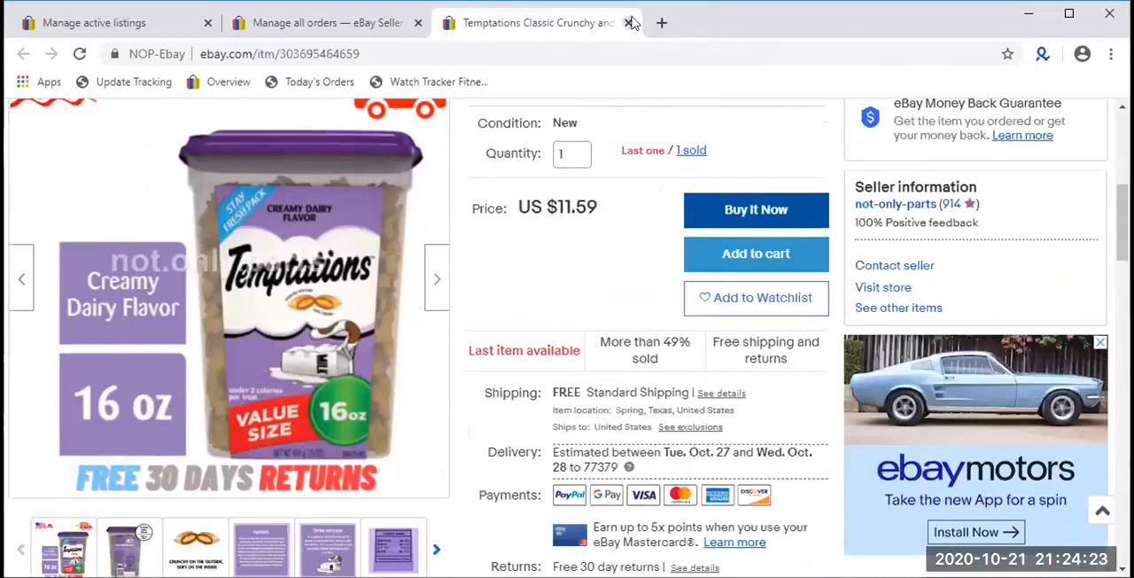
pyautogui.click(629, 23)
# - Open the Hammermill Copy Plus paper listing from the canceled Oct 14 order in a new tab
pyautogui.scroll(-8, 507, 253)
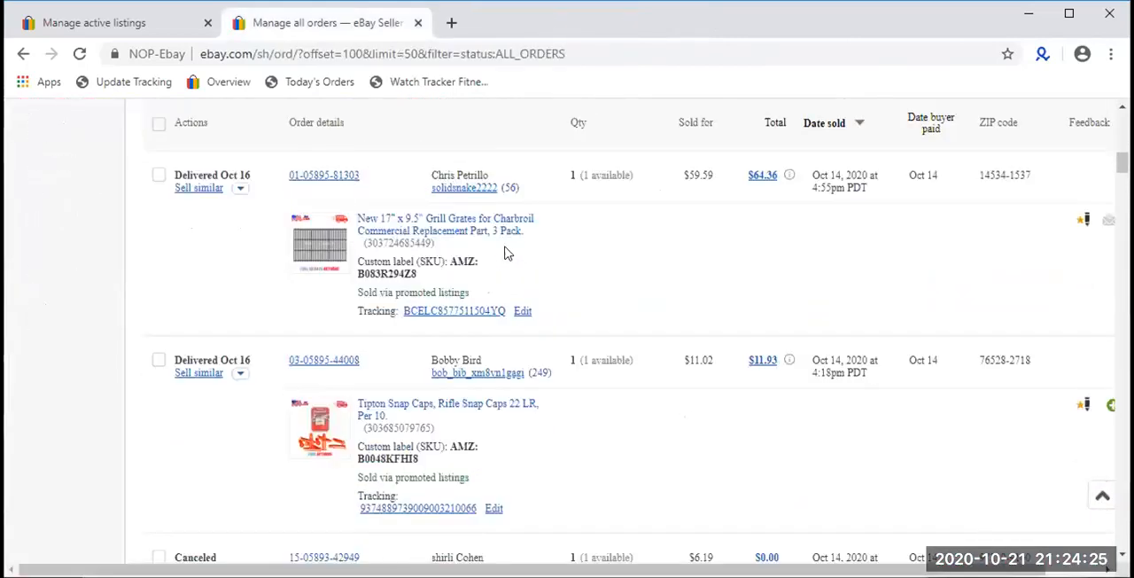
pyautogui.scroll(-3, 499, 248)
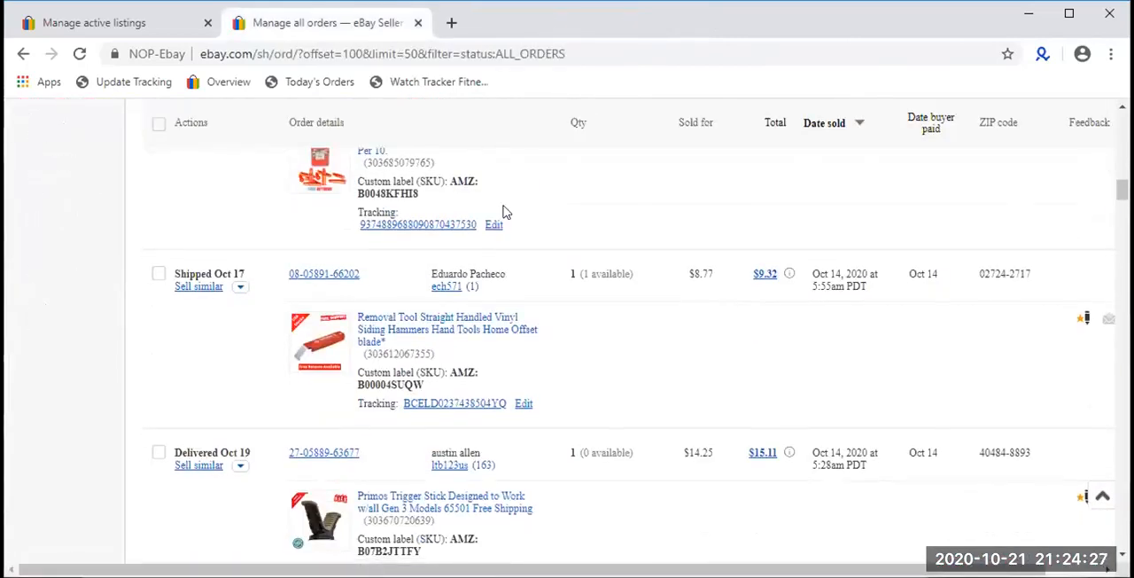
pyautogui.scroll(3, 496, 250)
pyautogui.rightClick(488, 253)
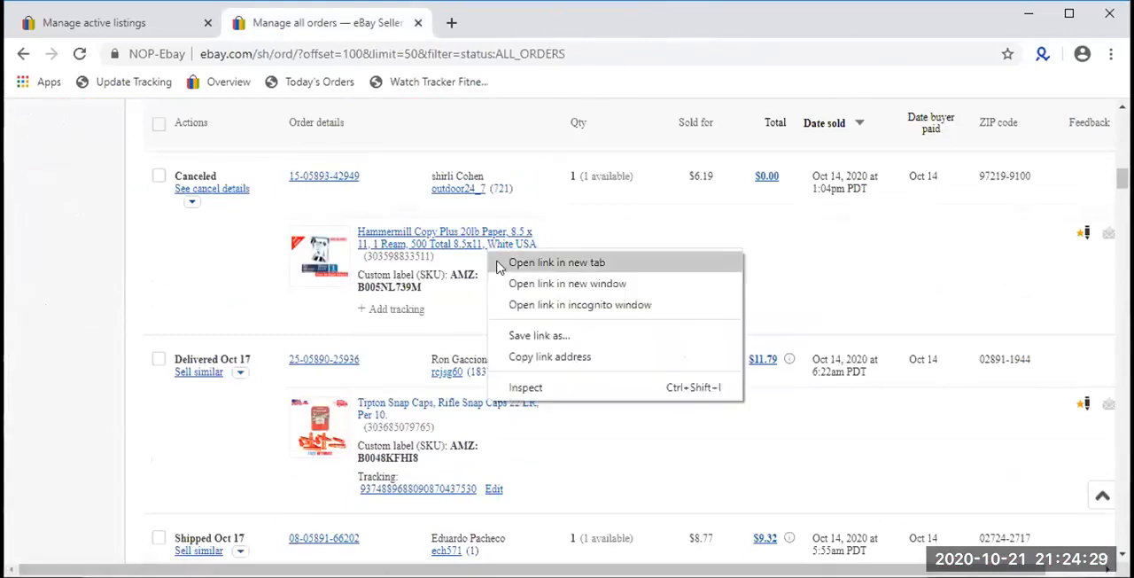
pyautogui.click(523, 260)
# - Browse the order list from the remaining Oct 14 orders down to the Oct 12 orders
pyautogui.scroll(-10, 524, 315)
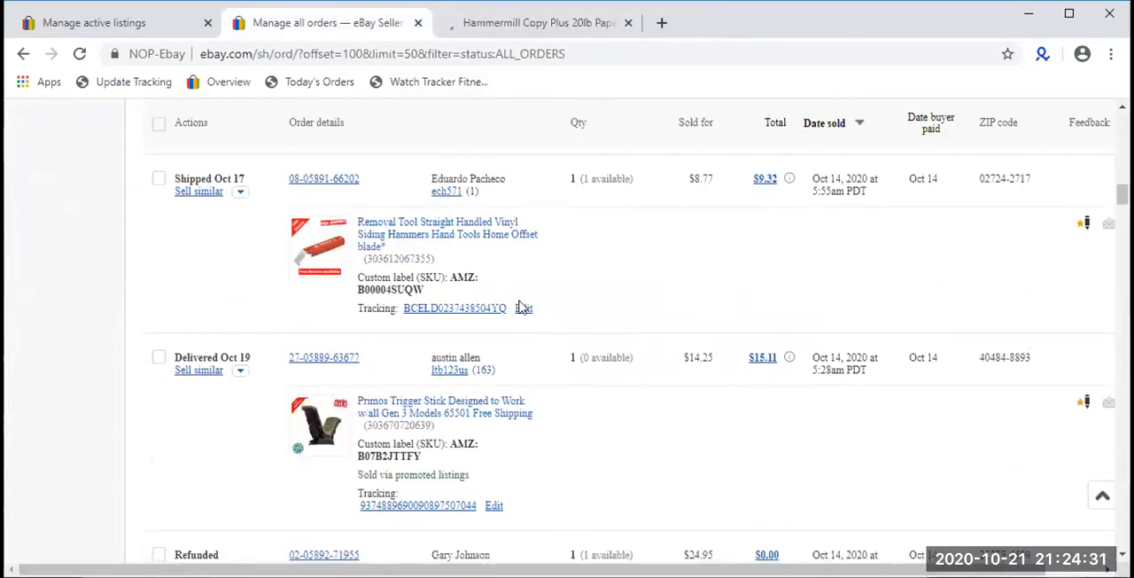
pyautogui.scroll(-10, 521, 306)
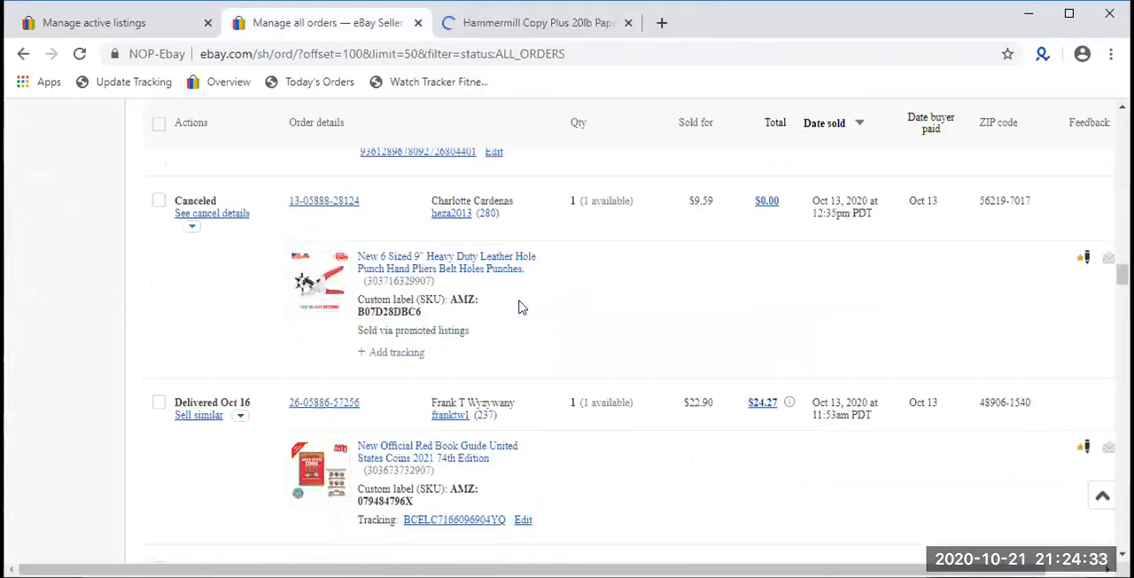
pyautogui.scroll(-10, 520, 306)
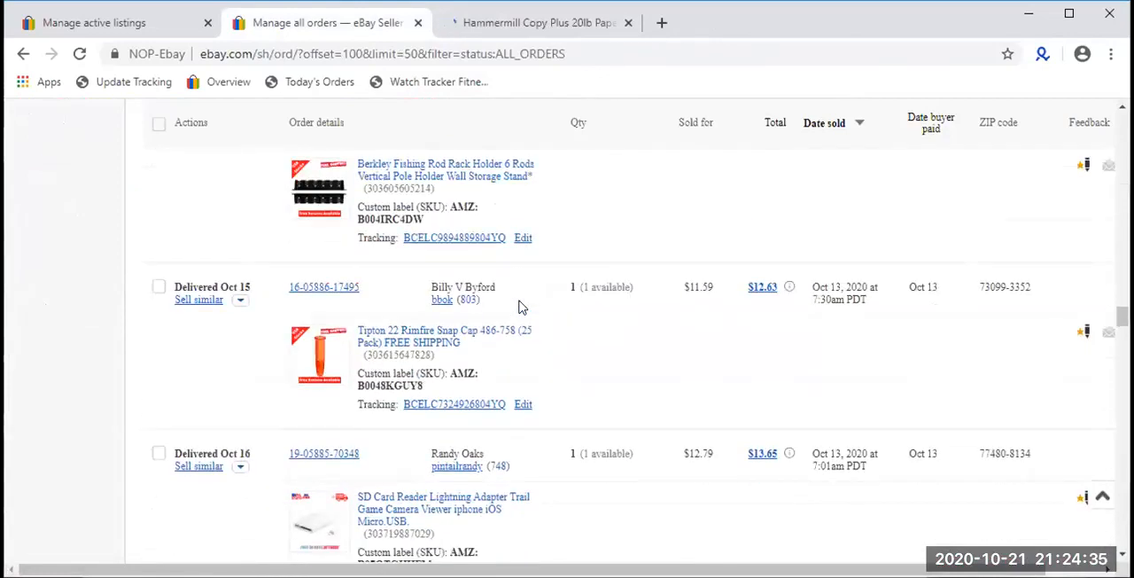
pyautogui.scroll(-10, 521, 306)
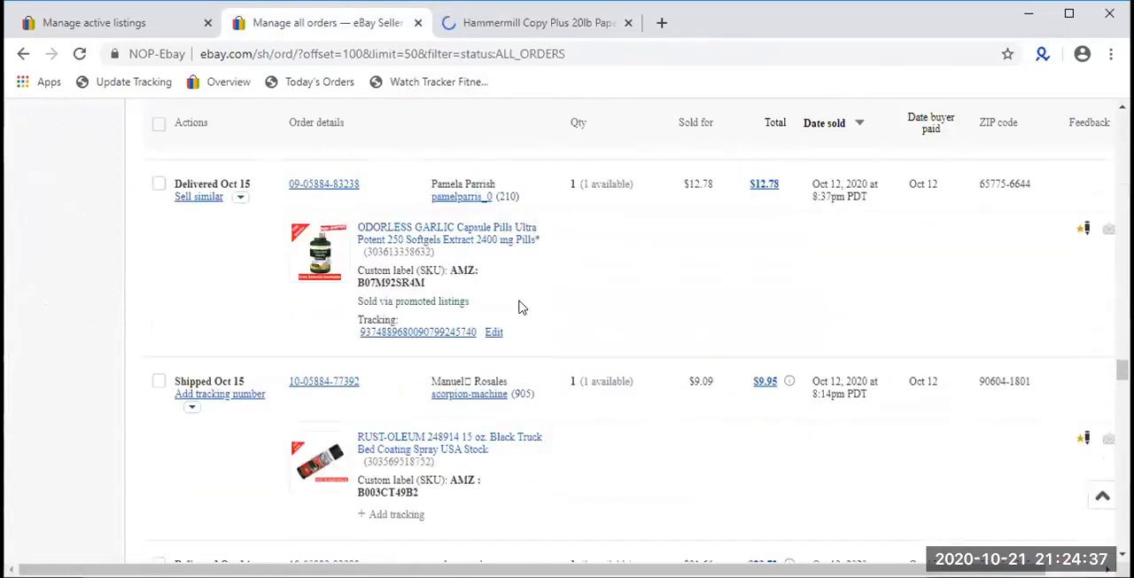
pyautogui.scroll(-10, 520, 306)
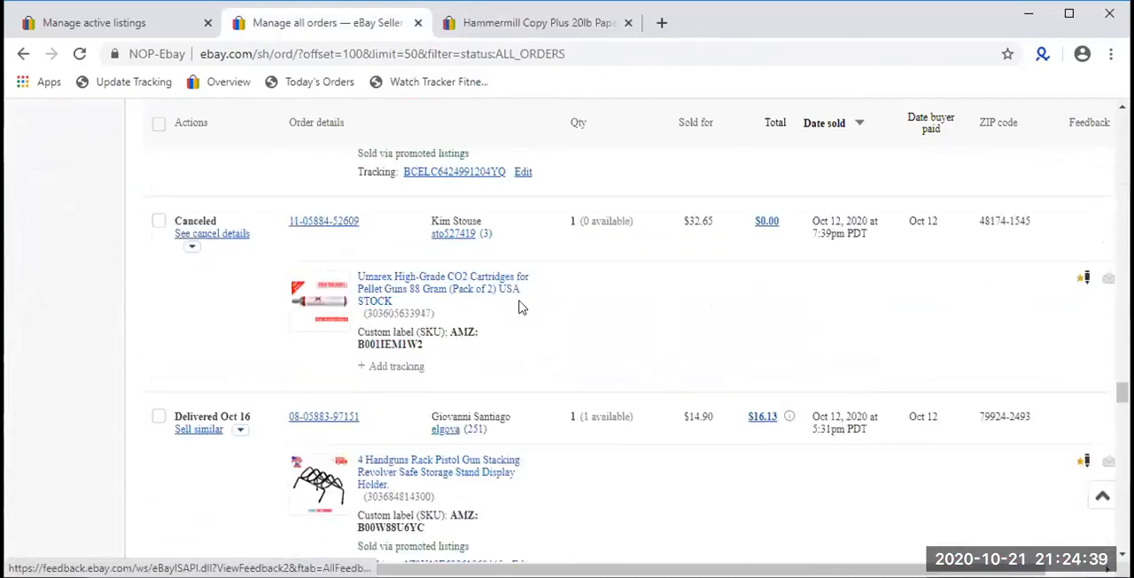
# - Check the Hammermill Copy Plus paper listing's price, availability and sold quantity, and open its purchase history
pyautogui.click(478, 21)
pyautogui.scroll(-3, 541, 319)
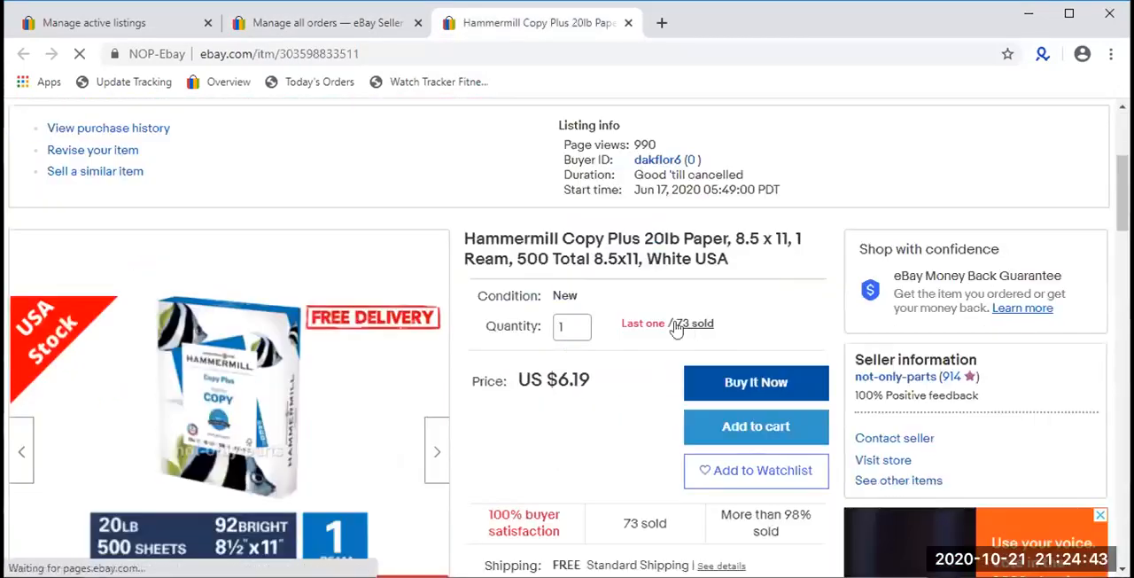
pyautogui.scroll(-1, 684, 333)
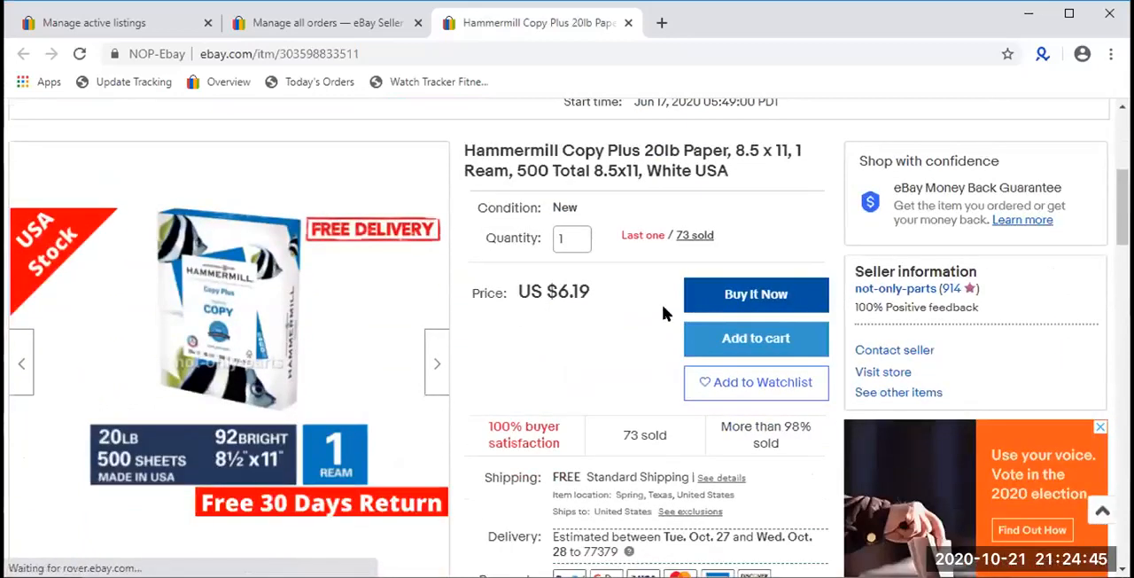
pyautogui.click(695, 234)
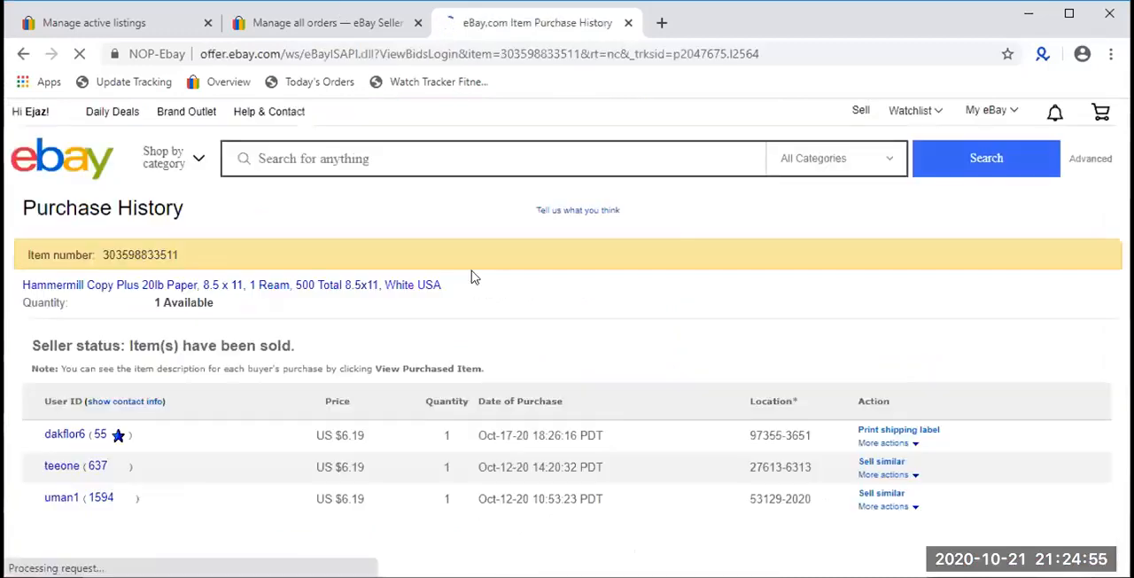
# - Review the October purchase dates and sale prices in the Hammermill paper's purchase history
pyautogui.scroll(-2, 478, 284)
pyautogui.scroll(-5, 496, 310)
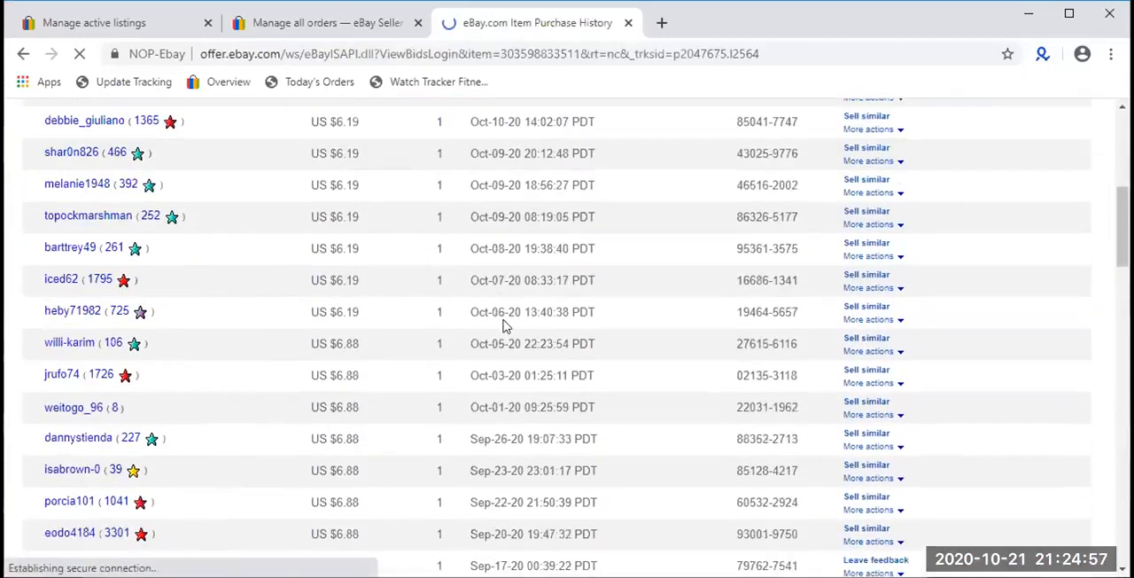
pyautogui.scroll(1, 570, 410)
pyautogui.moveTo(615, 413); pyautogui.dragTo(461, 171)
pyautogui.scroll(2, 488, 263)
pyautogui.click(492, 264)
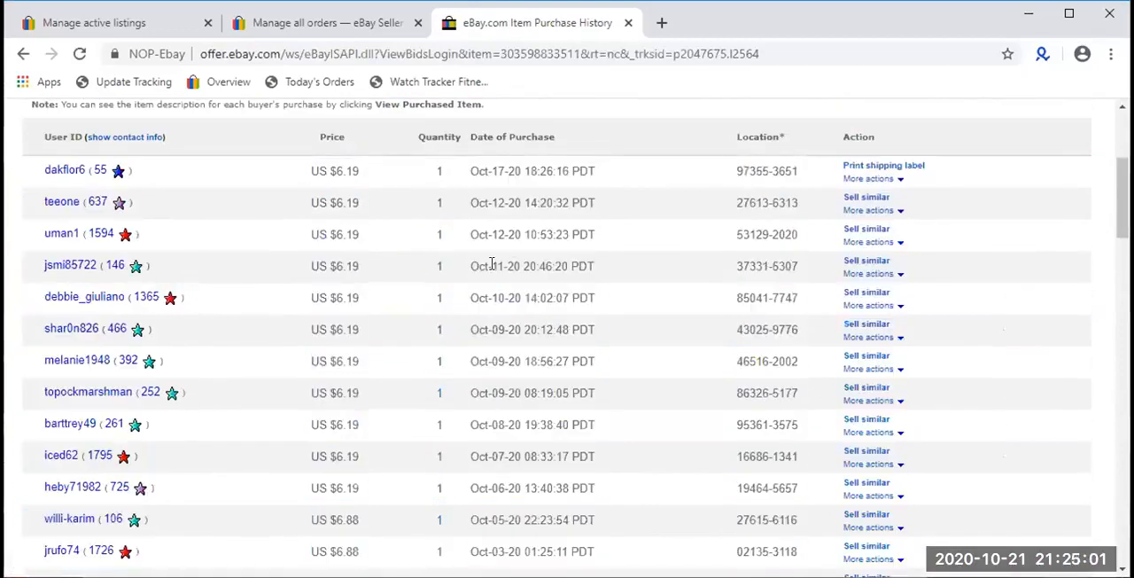
# - Search the purchase history page for "oct" and "sep" to count the sales of each month
pyautogui.hotkey('ctrl', 'f')
pyautogui.write('oct')
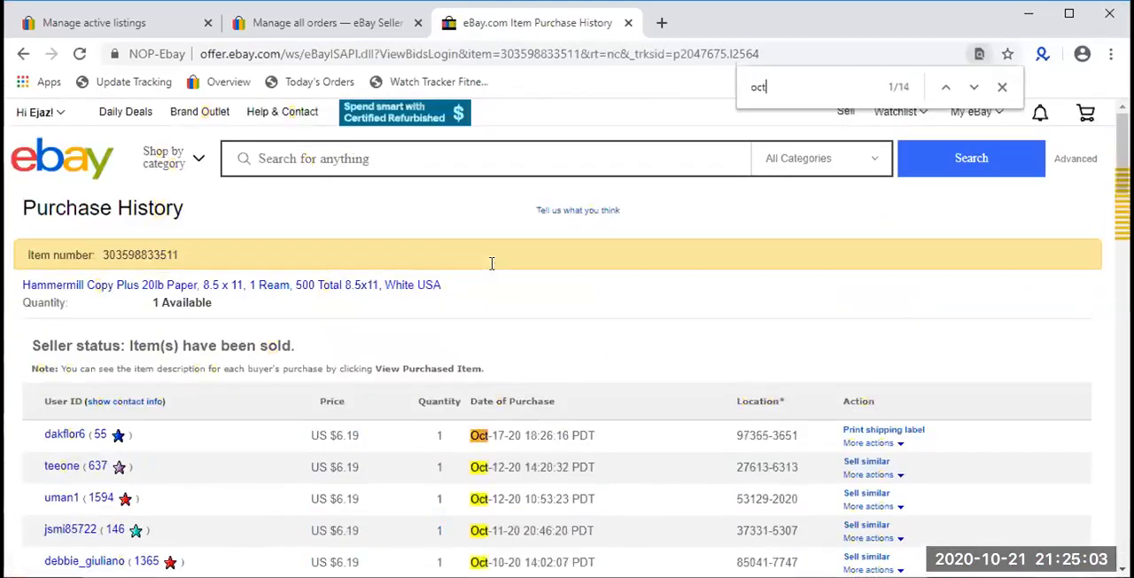
pyautogui.press('BackSpace')
pyautogui.press('BackSpace')
pyautogui.write('sep')
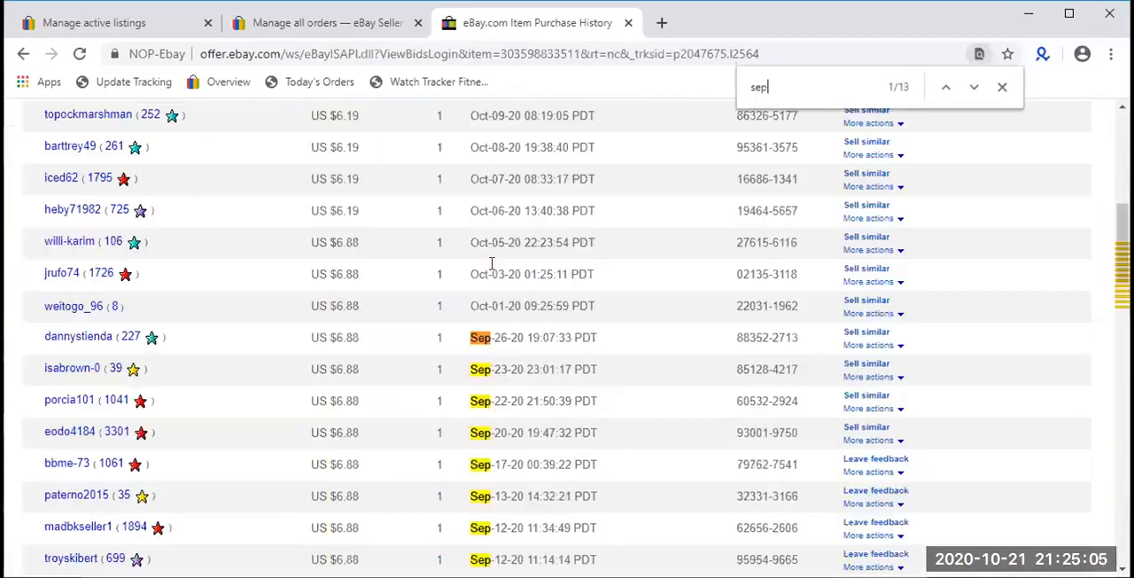
# - Review the Hammermill paper's June and July purchases, and close the text search and the purchase history page
pyautogui.scroll(-15, 494, 305)
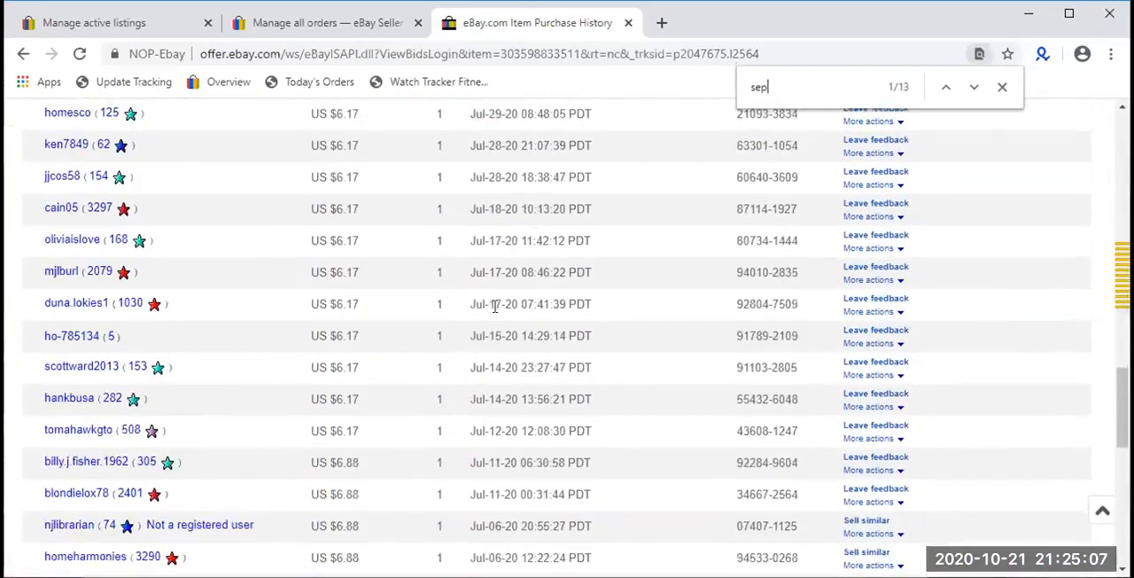
pyautogui.scroll(-5, 495, 306)
pyautogui.scroll(2, 494, 306)
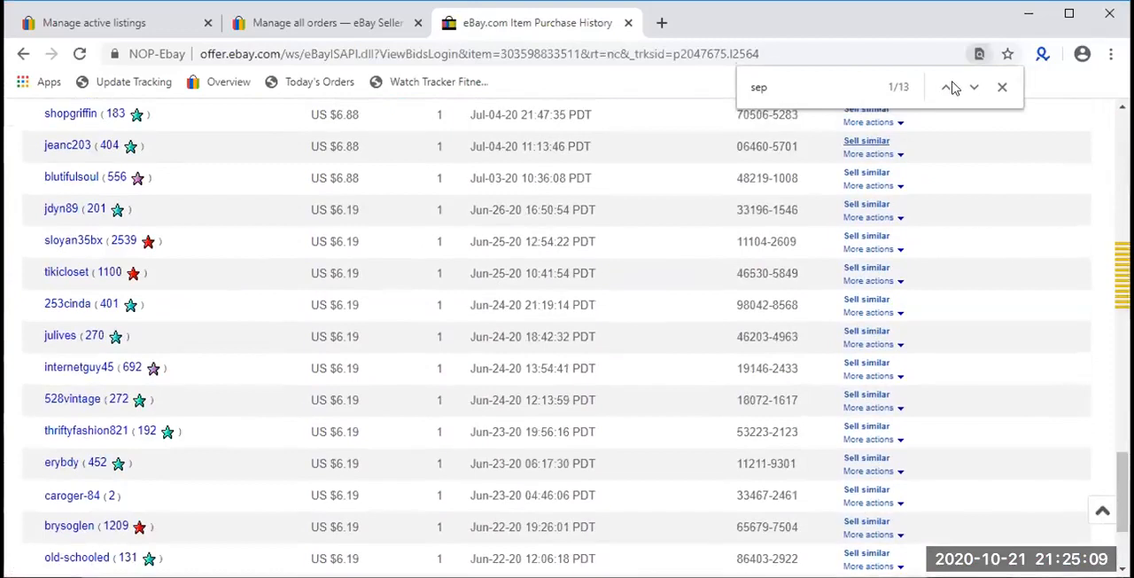
pyautogui.click(1003, 88)
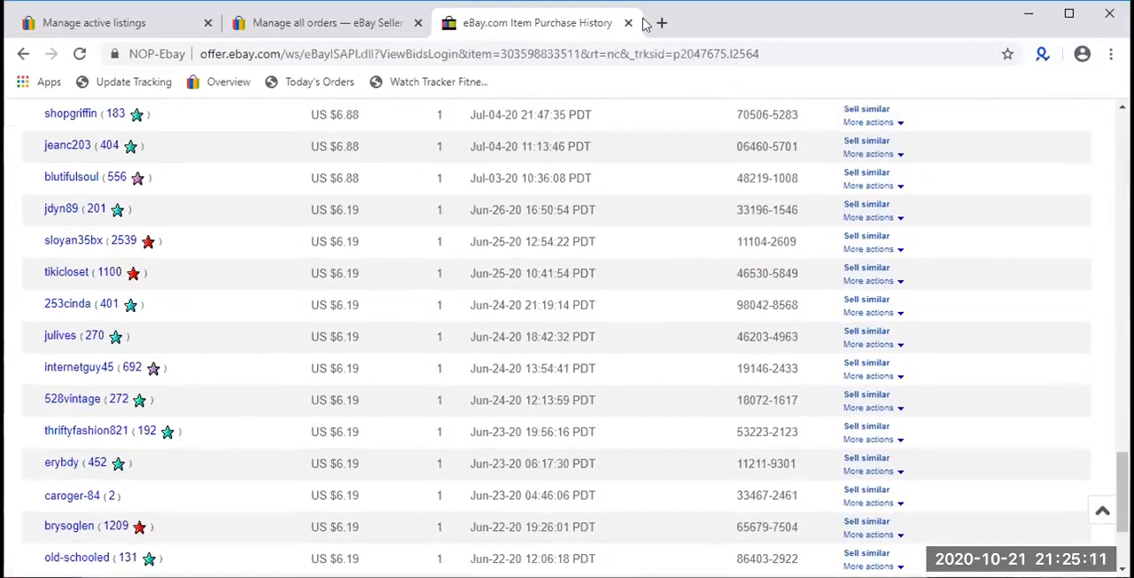
pyautogui.click(629, 23)
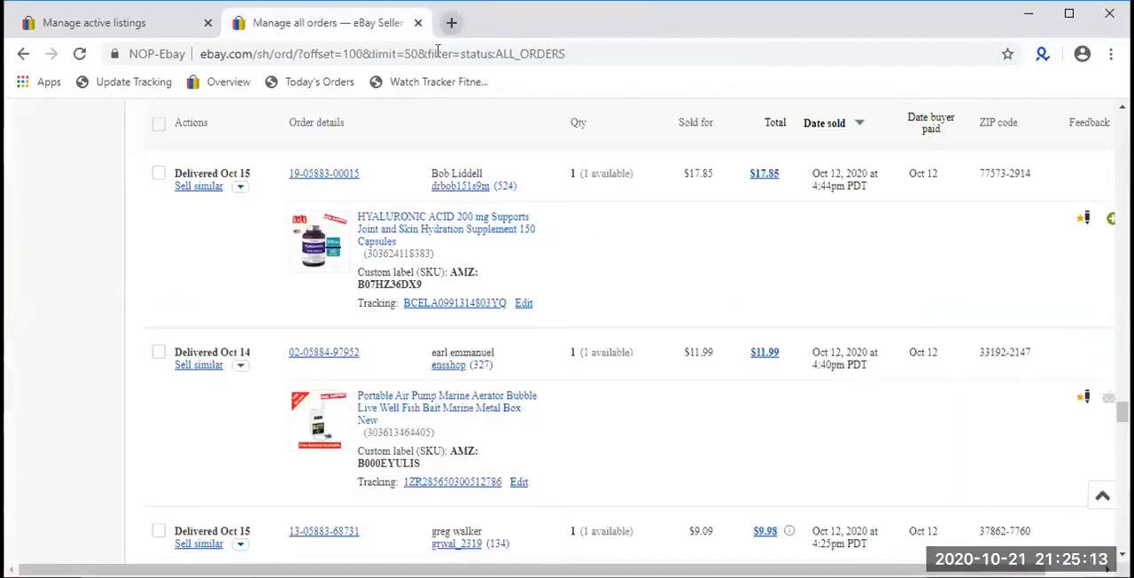
# - Browse the remaining Oct 12 orders to the end of page 3 and close the order list
pyautogui.scroll(-5, 404, 323)
pyautogui.scroll(-12, 403, 324)
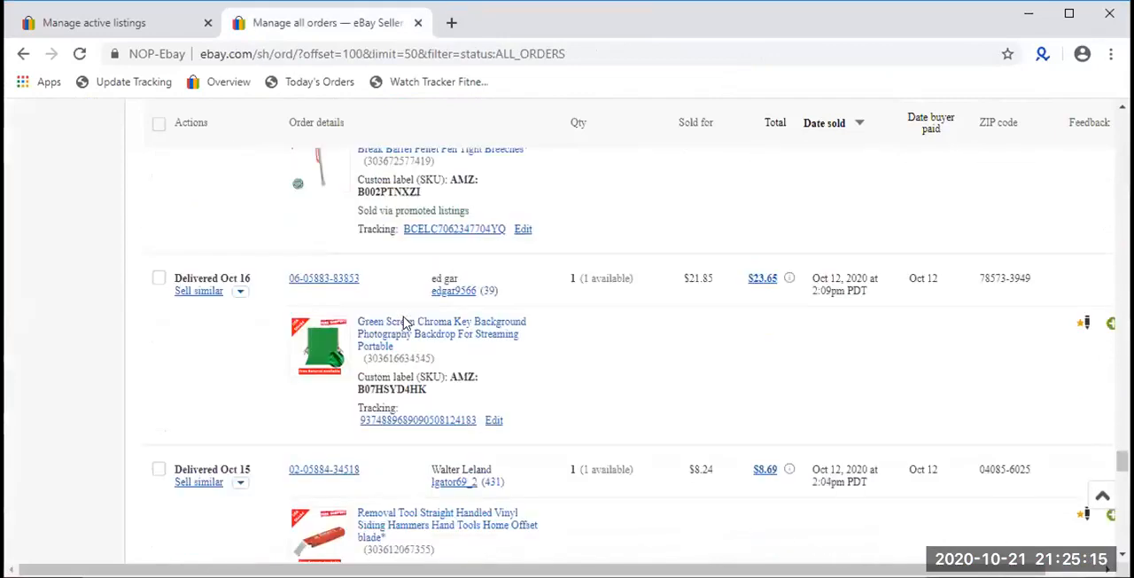
pyautogui.scroll(-15, 403, 324)
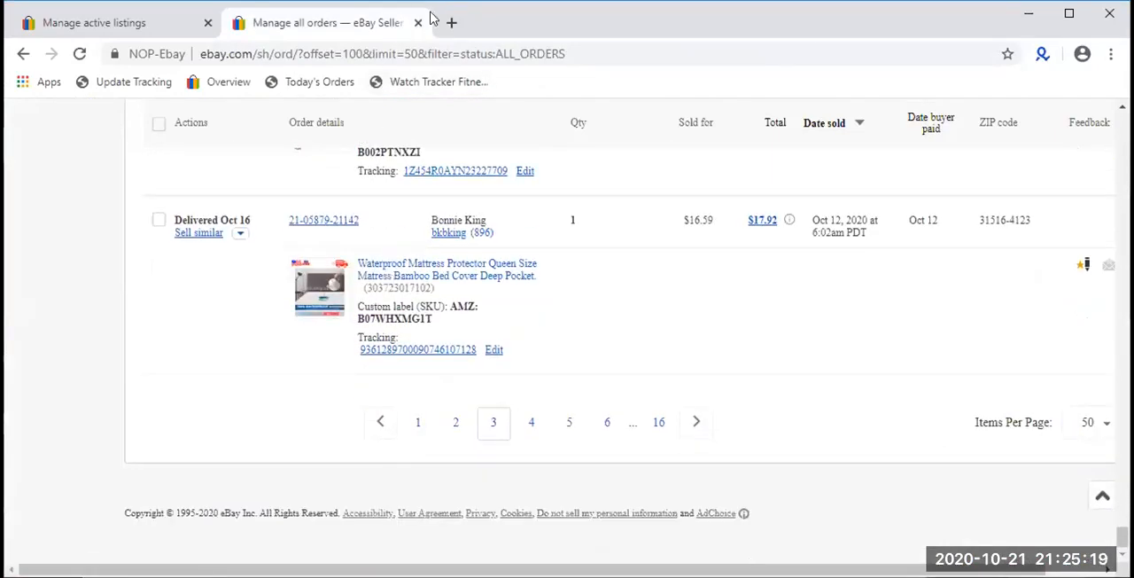
pyautogui.click(417, 23)
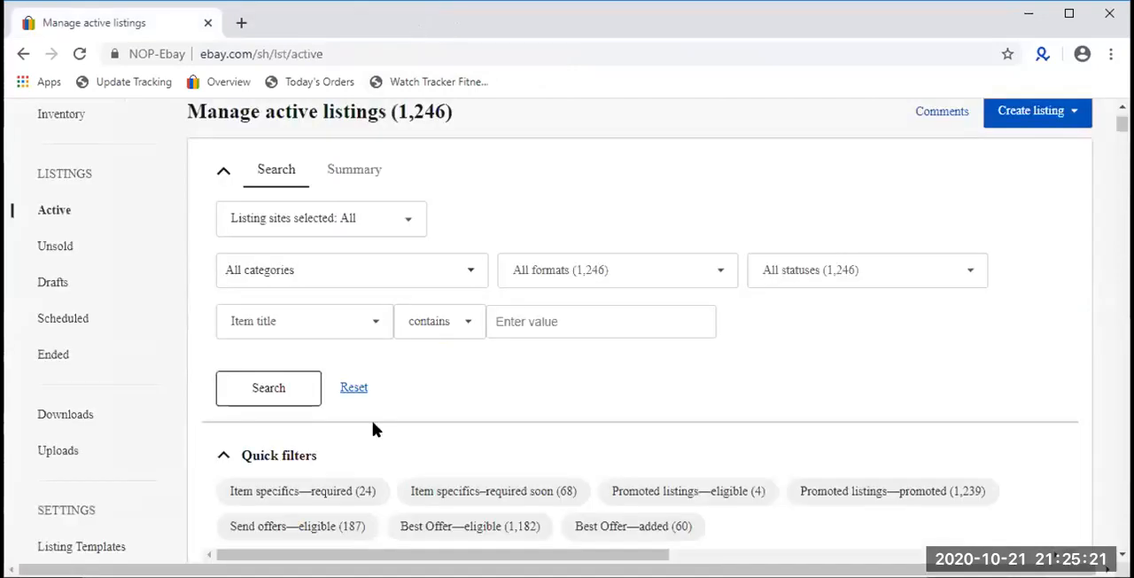
# - Browse the active listings, examining their titles, custom labels, prices and available quantities
pyautogui.scroll(-5, 750, 231)
pyautogui.scroll(-8, 751, 269)
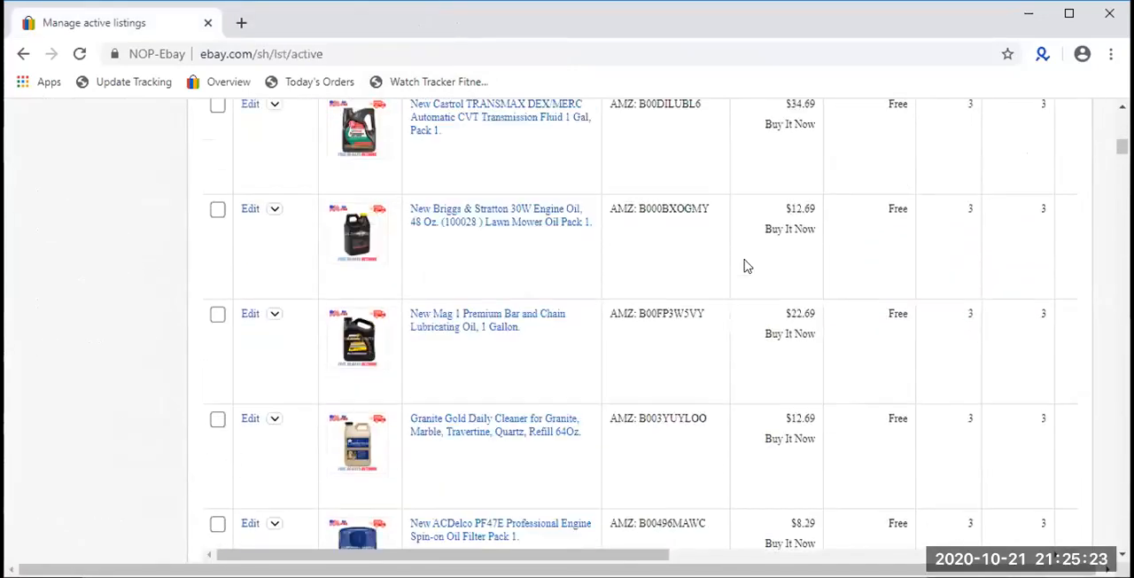
pyautogui.scroll(-3, 571, 283)
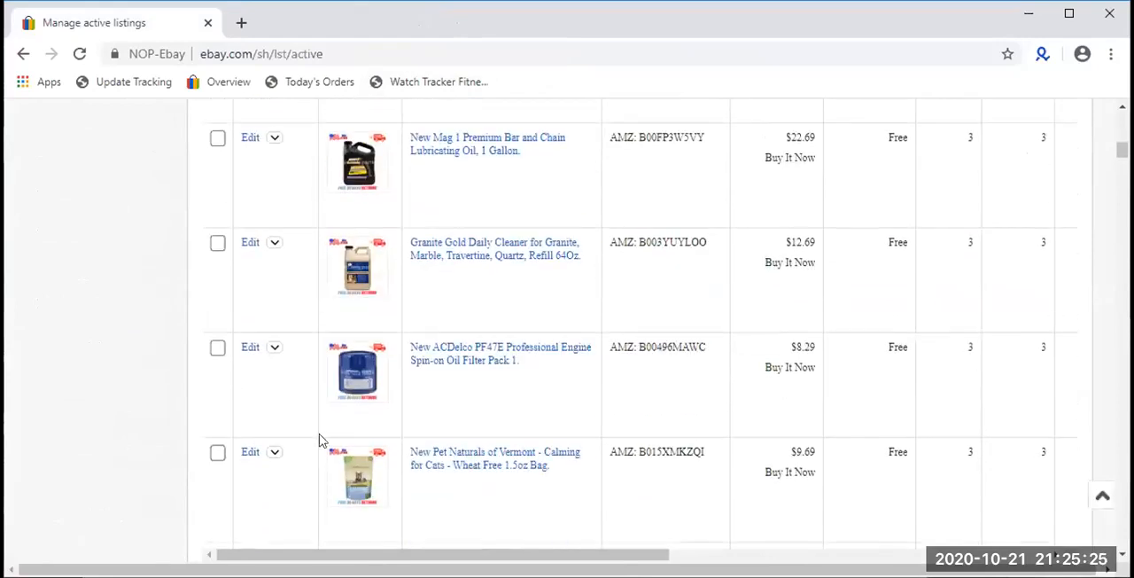
pyautogui.scroll(-1, 567, 337)
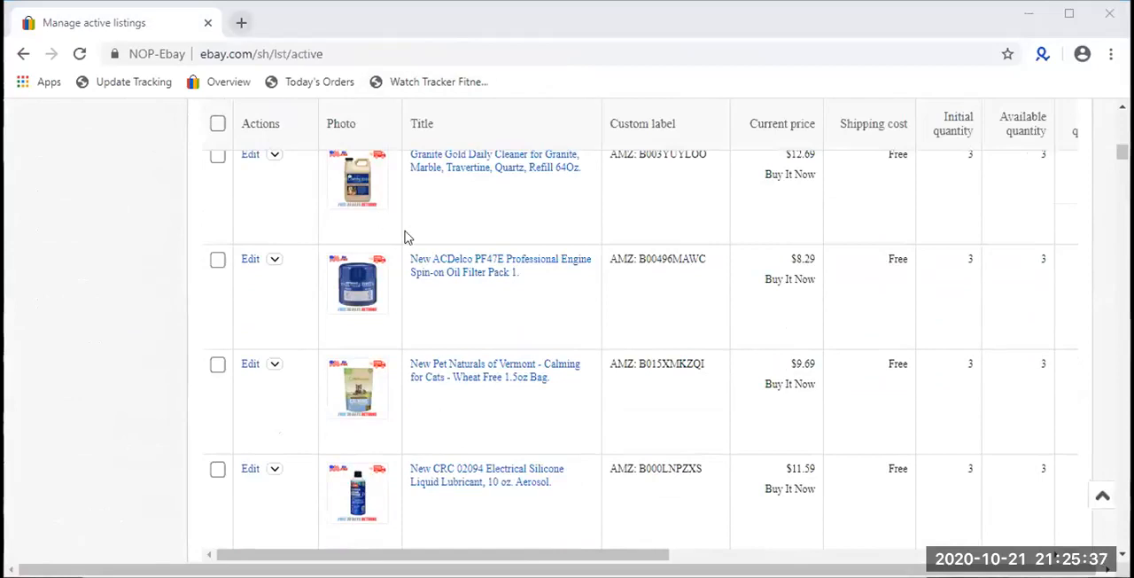
# - Start creating a single listing from the active listings page and go to the field for the product name
pyautogui.scroll(-3, 404, 238)
pyautogui.scroll(10, 417, 221)
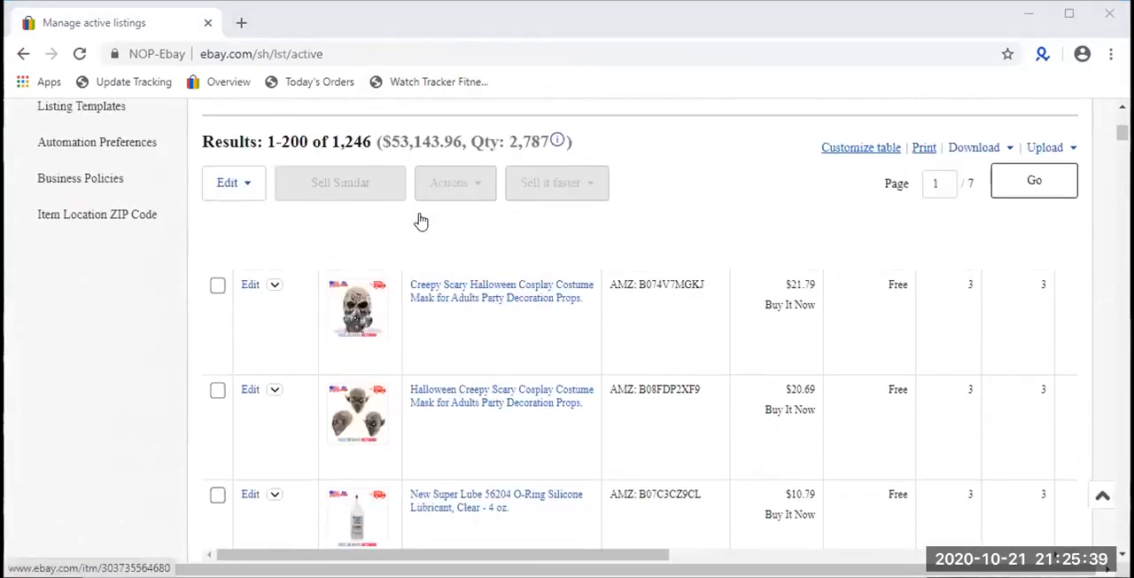
pyautogui.scroll(2, 354, 376)
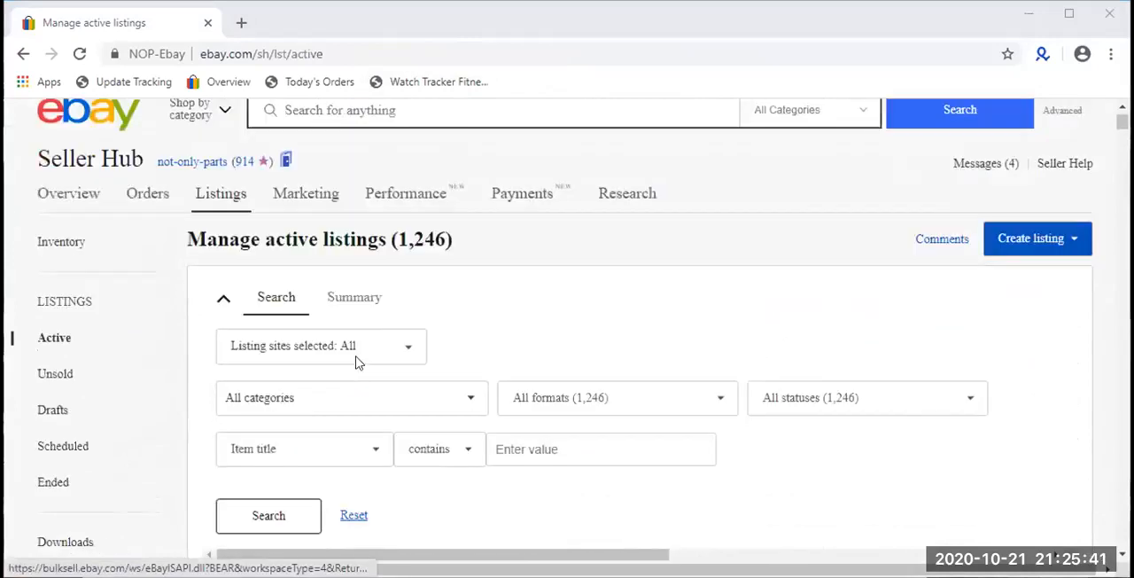
pyautogui.moveTo(232, 253)
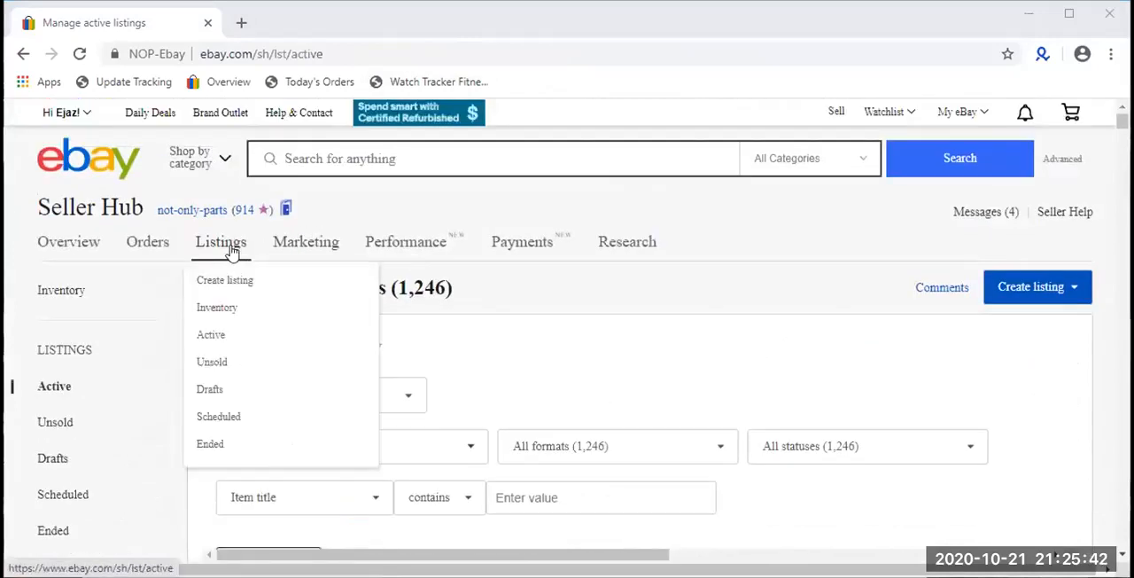
pyautogui.click(1035, 292)
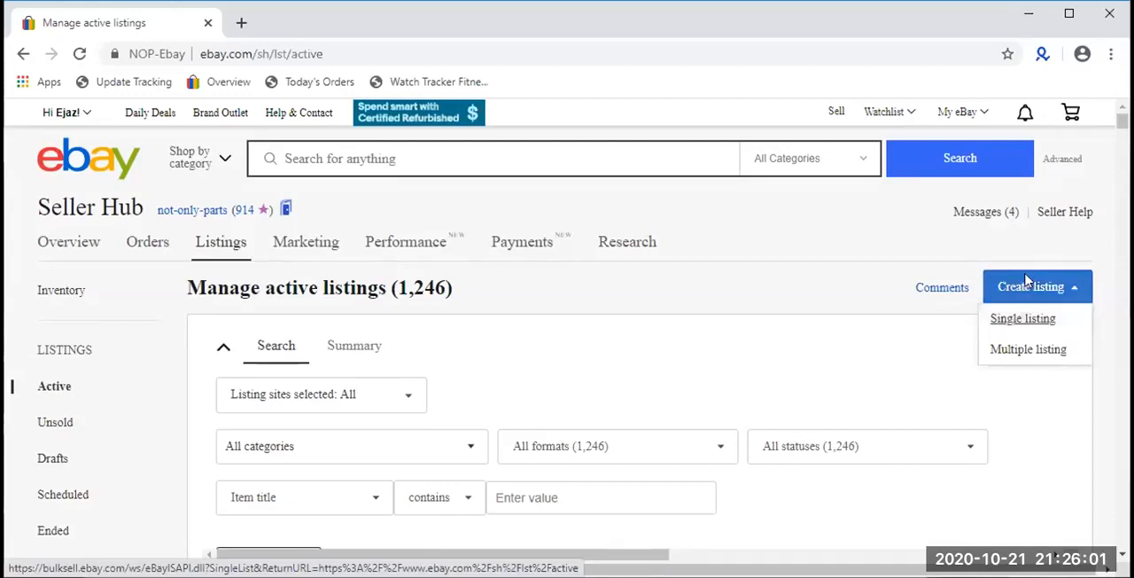
pyautogui.click(1015, 326)
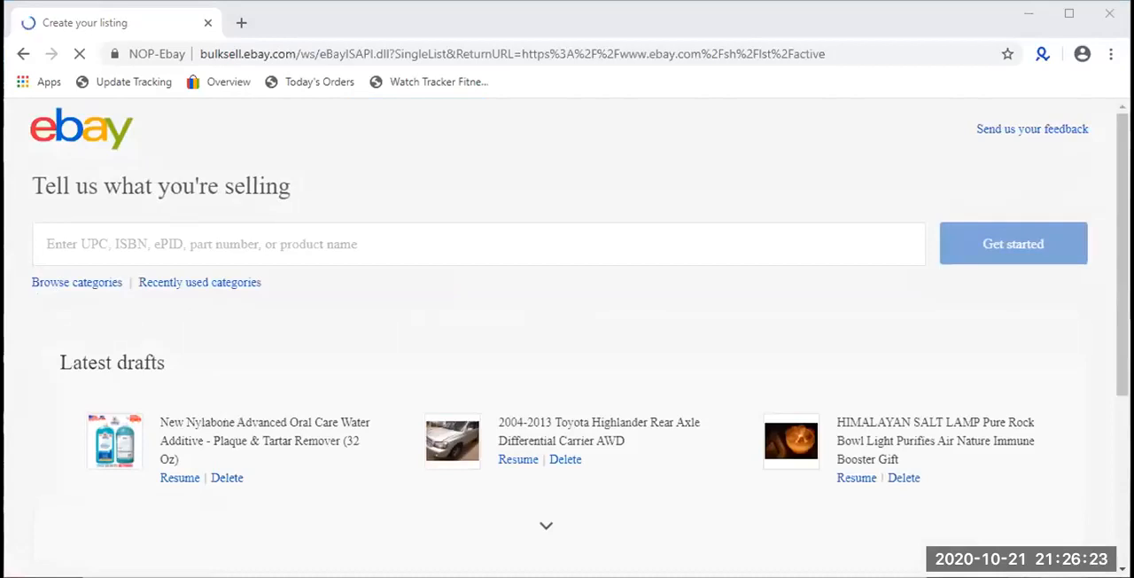
pyautogui.click(316, 248)
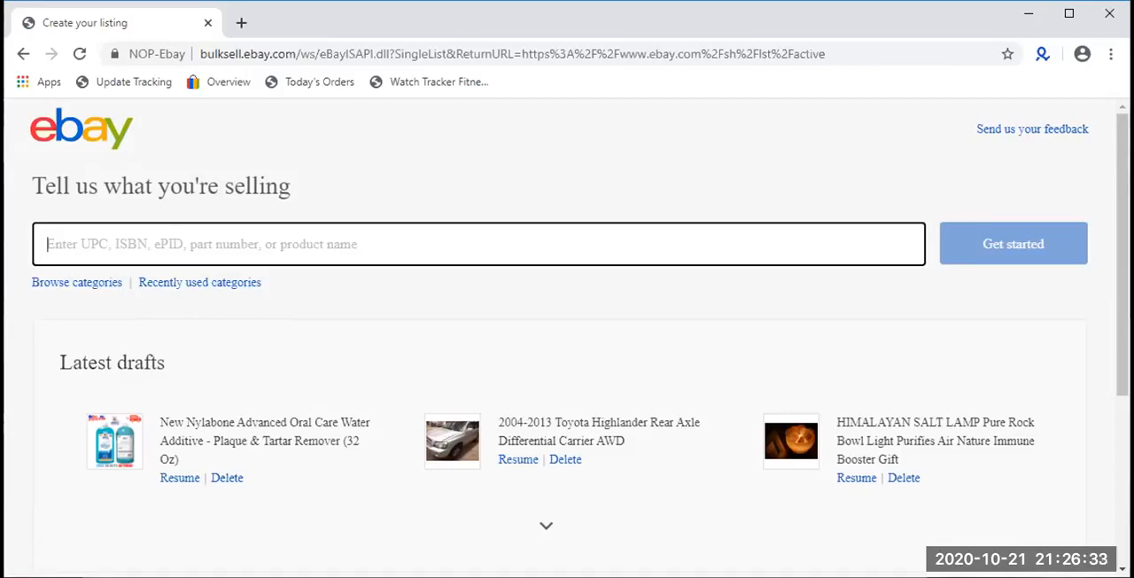
# - Open the Amazon product page for Kaytee Spray Millet and the eBay item page for its 12-count pack in separate new tabs
pyautogui.hotkey('alt', 'Tab')
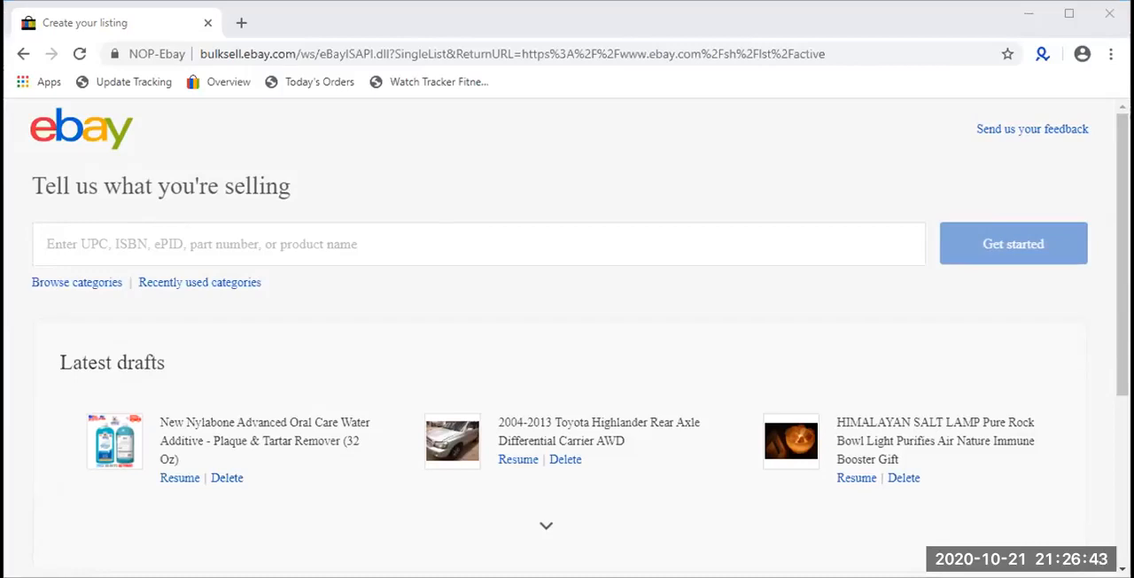
pyautogui.click(266, 244)
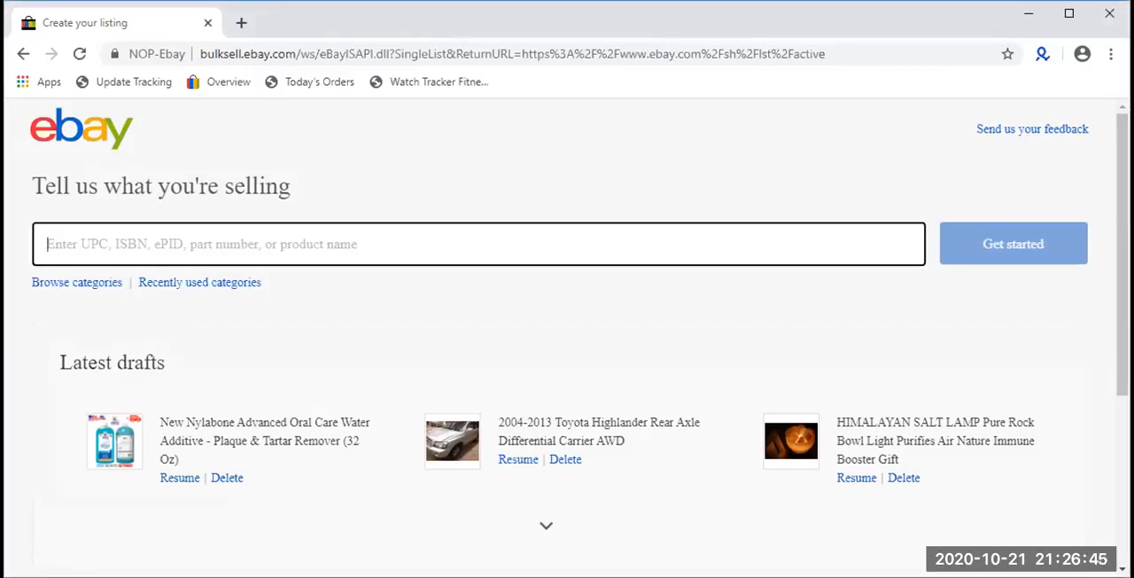
pyautogui.hotkey('alt', 'Tab')
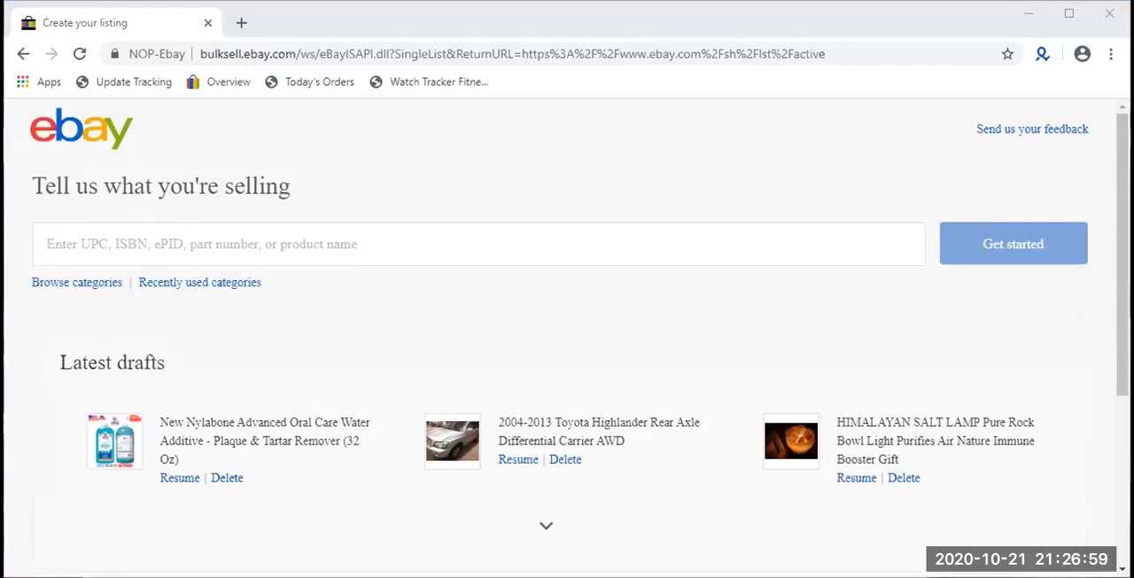
pyautogui.moveTo(866, 80)
pyautogui.click(241, 23)
pyautogui.hotkey('ctrl', 'v')
pyautogui.press('Return')
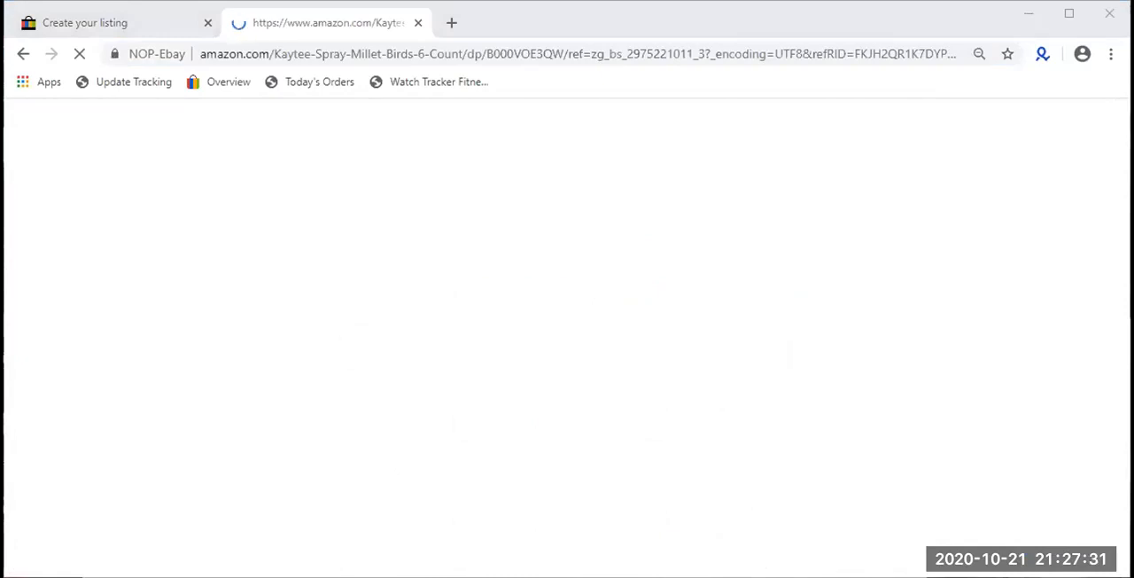
pyautogui.click(450, 29)
pyautogui.hotkey('ctrl', 'v')
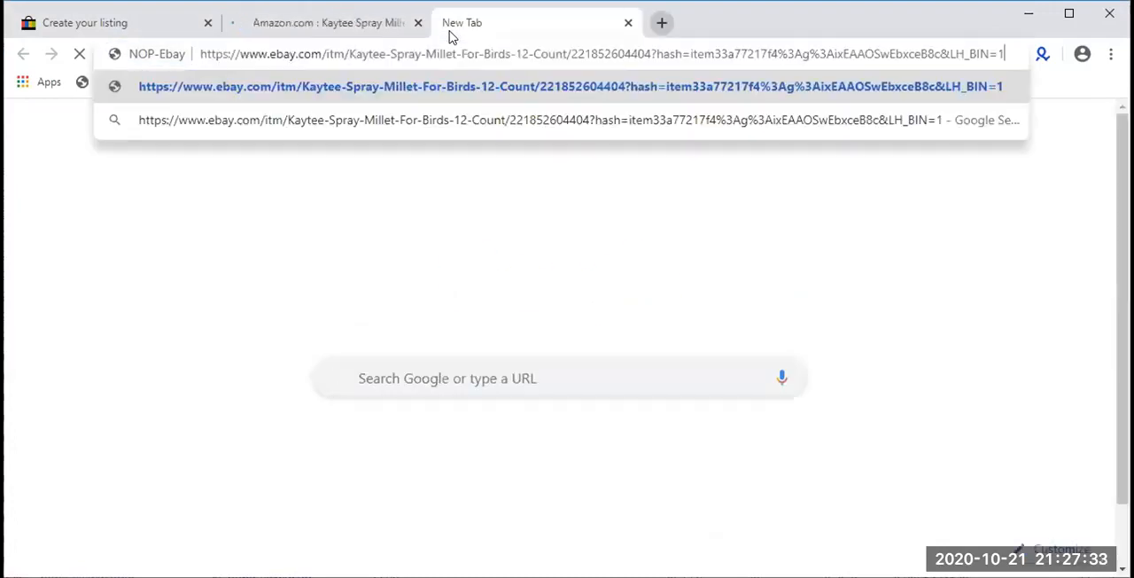
pyautogui.press('Return')
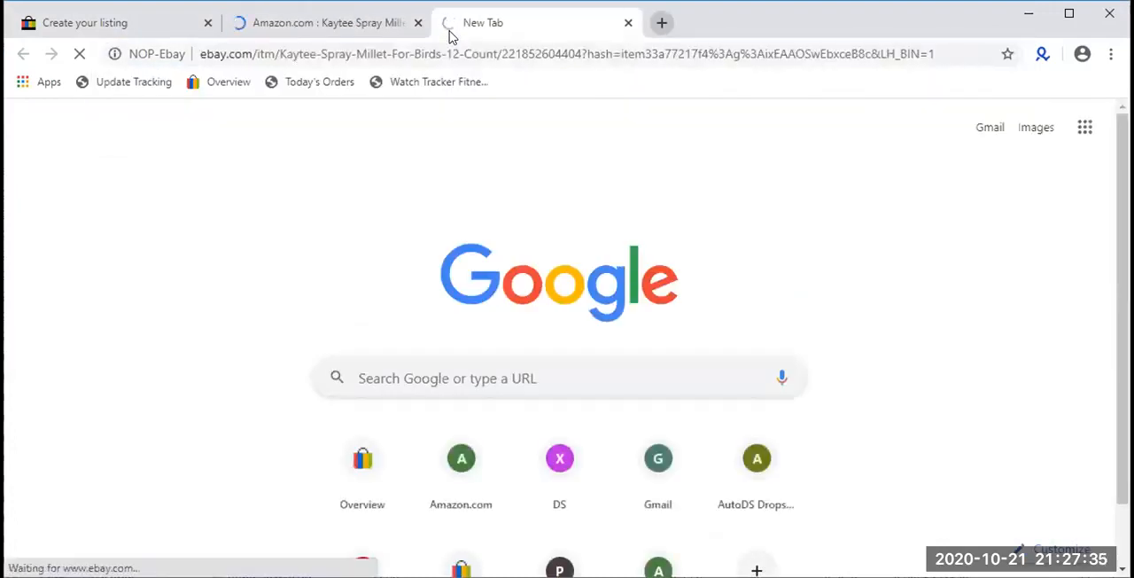
# - Check the listing start page and the Amazon millet page, and place the eBay item's page ahead of the Amazon page
pyautogui.click(140, 27)
pyautogui.scroll(-1, 466, 287)
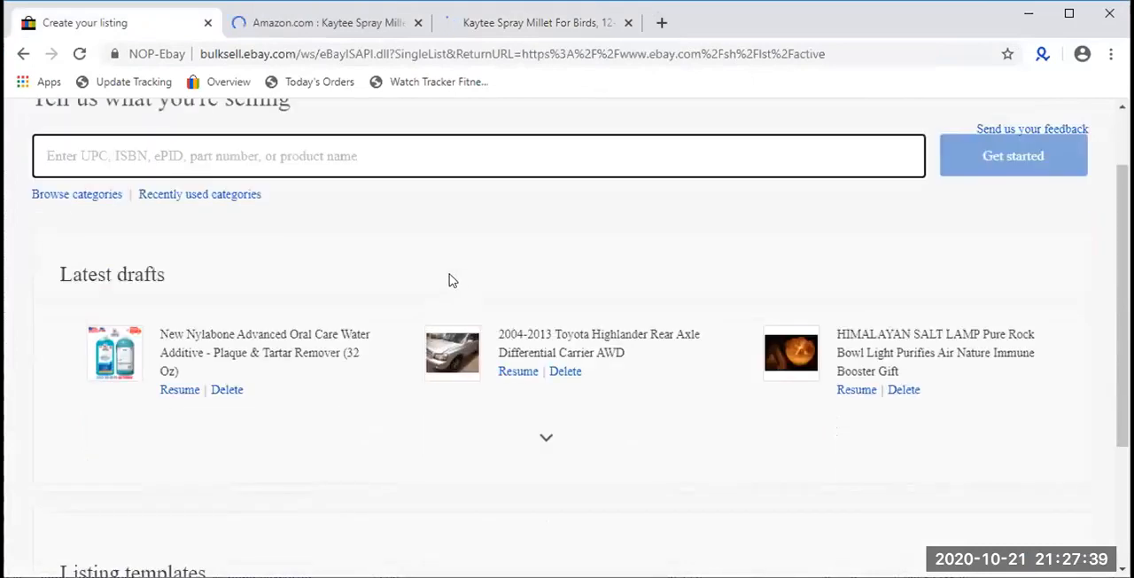
pyautogui.scroll(1, 451, 278)
pyautogui.click(324, 27)
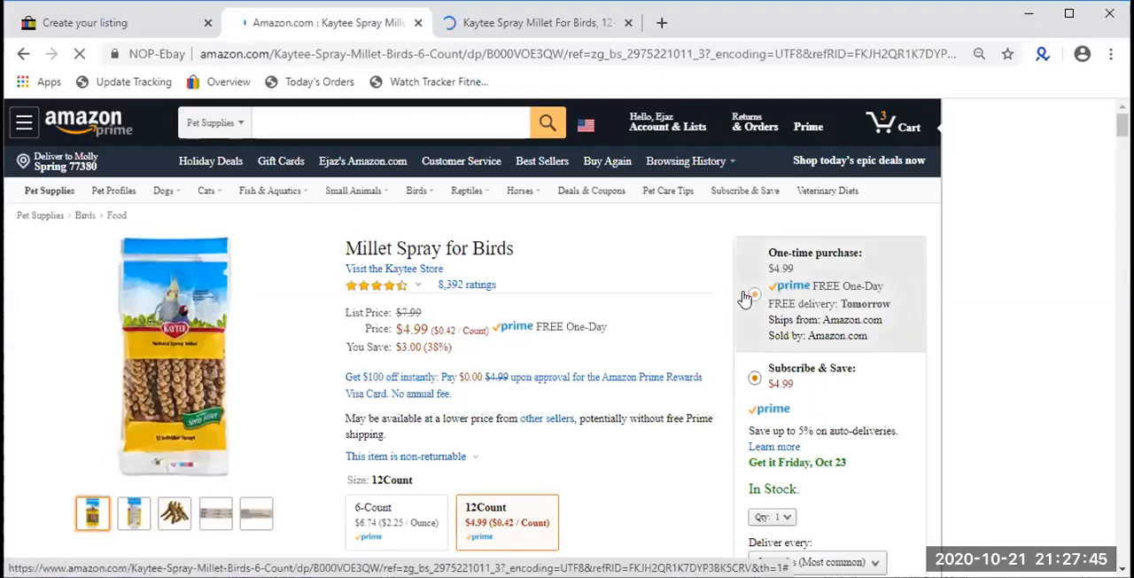
pyautogui.moveTo(465, 23); pyautogui.dragTo(283, 26)
pyautogui.scroll(-1, 481, 418)
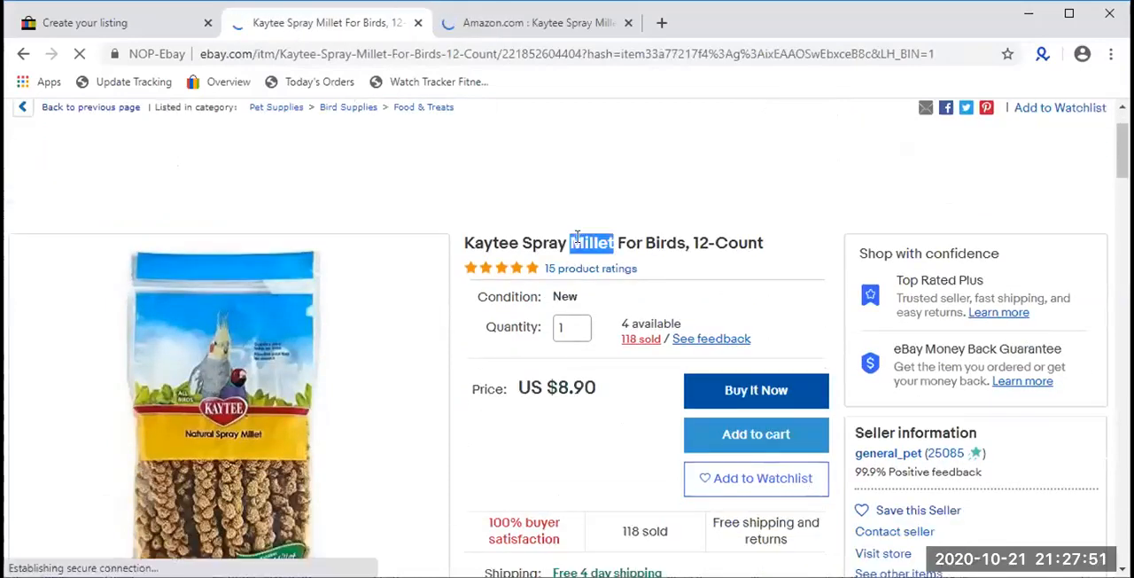
# - Copy the eBay item's title "Kaytee Spray Millet For Birds, 12-Count" as the new listing's product name and start the listing
pyautogui.tripleClick(576, 241)
pyautogui.rightClick(576, 238)
pyautogui.click(620, 251)
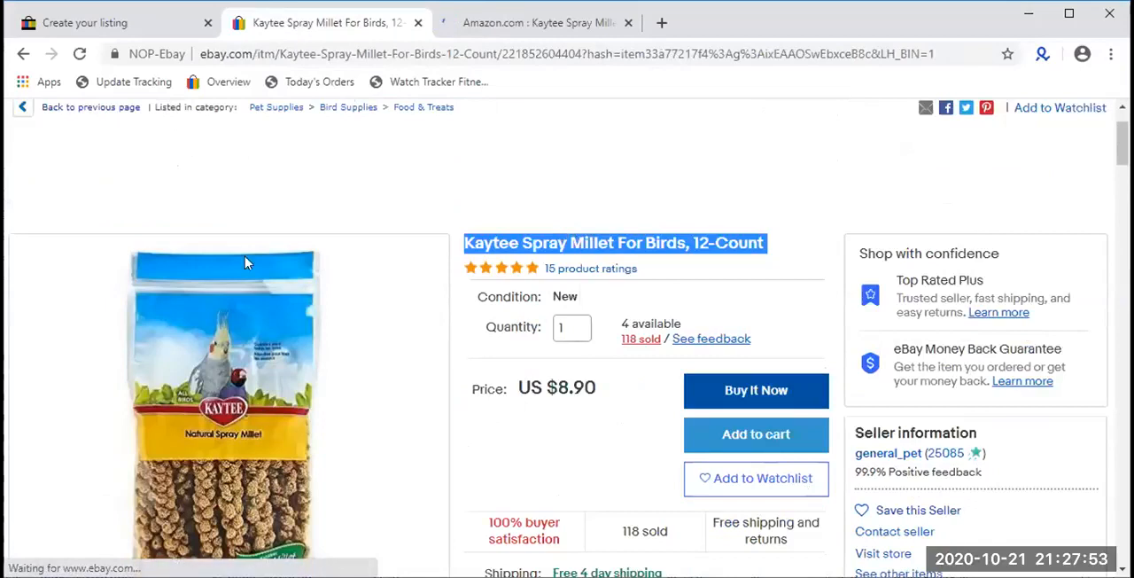
pyautogui.click(171, 25)
pyautogui.rightClick(356, 235)
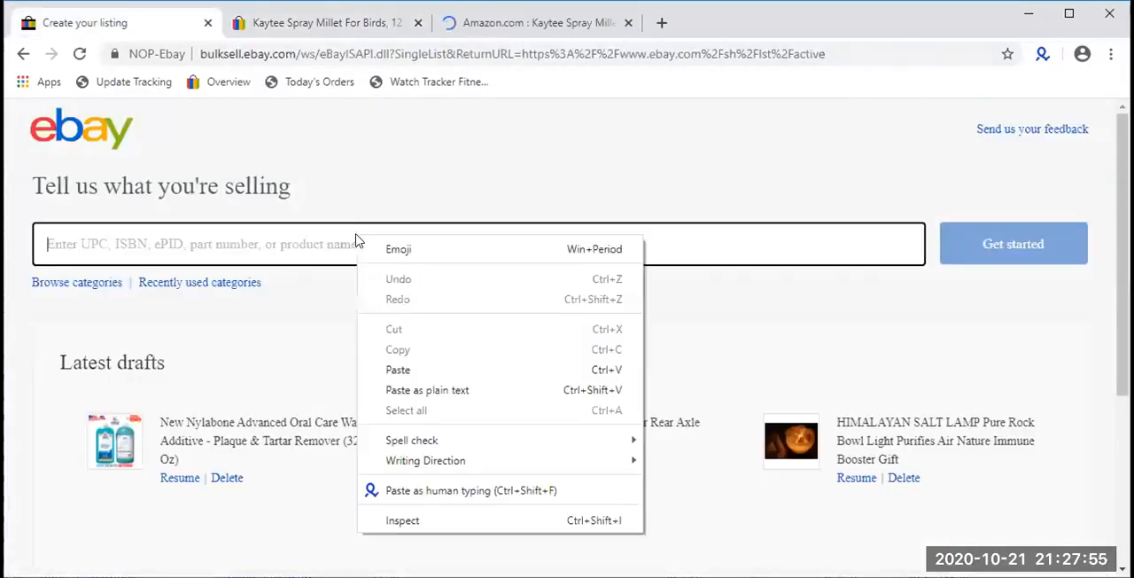
pyautogui.click(409, 373)
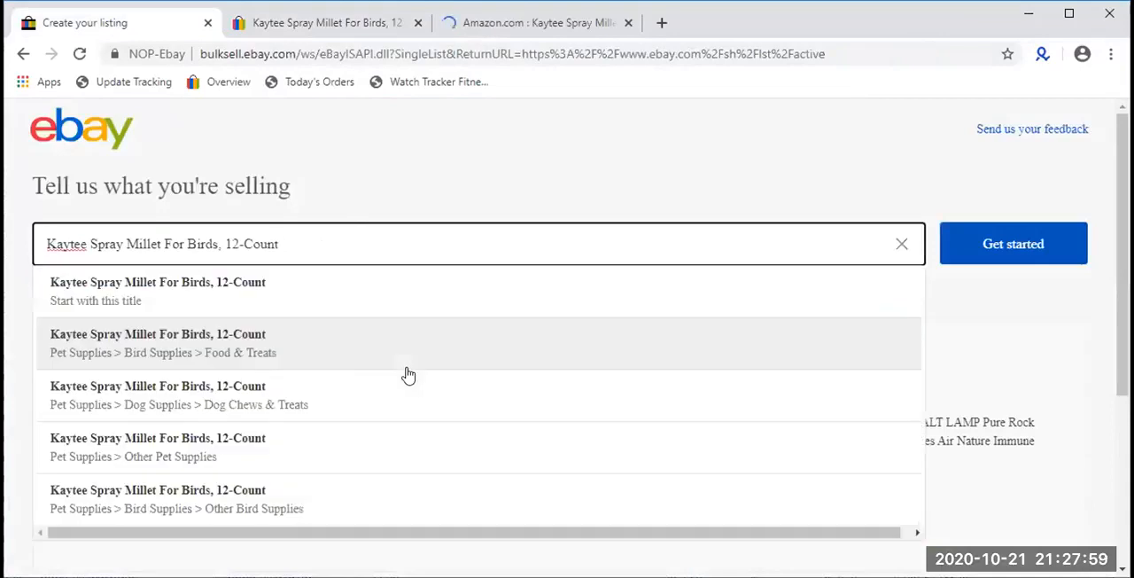
pyautogui.click(1040, 284)
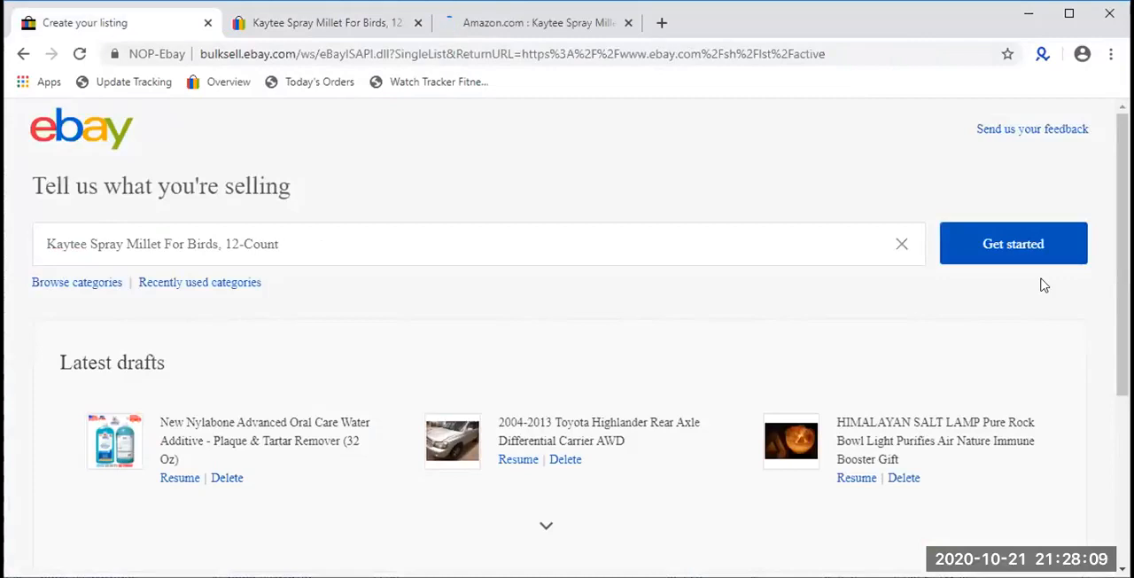
pyautogui.click(1025, 246)
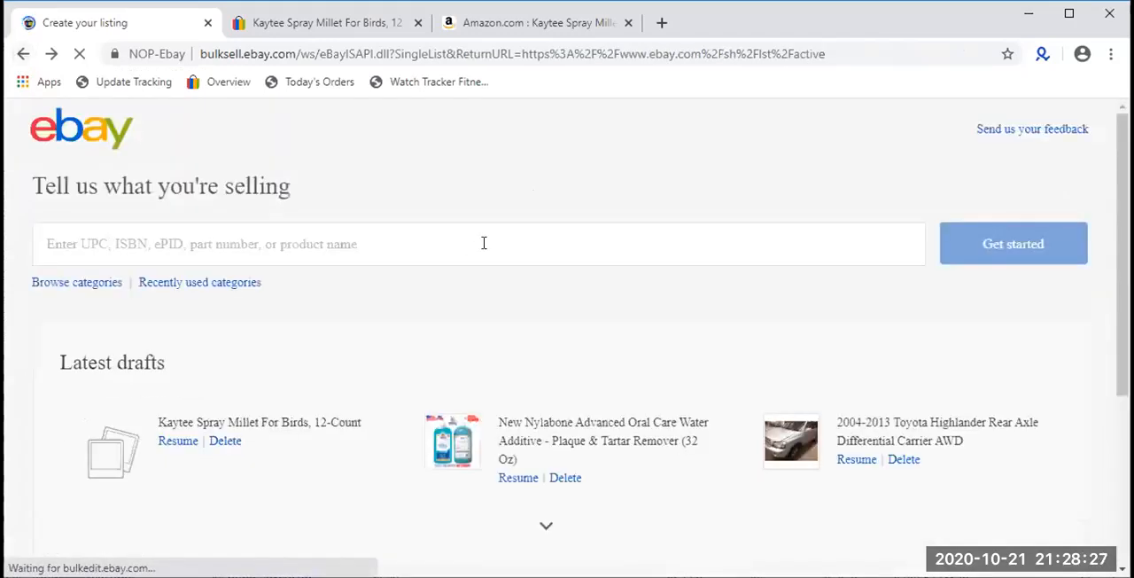
# - Enter "Kaytee Spray Millet For Birds, 12-Count" again as the product name, glance at the Amazon page, and open the listing form
pyautogui.click(484, 244)
pyautogui.hotkey('ctrl', 'v')
pyautogui.tripleClick(285, 231)
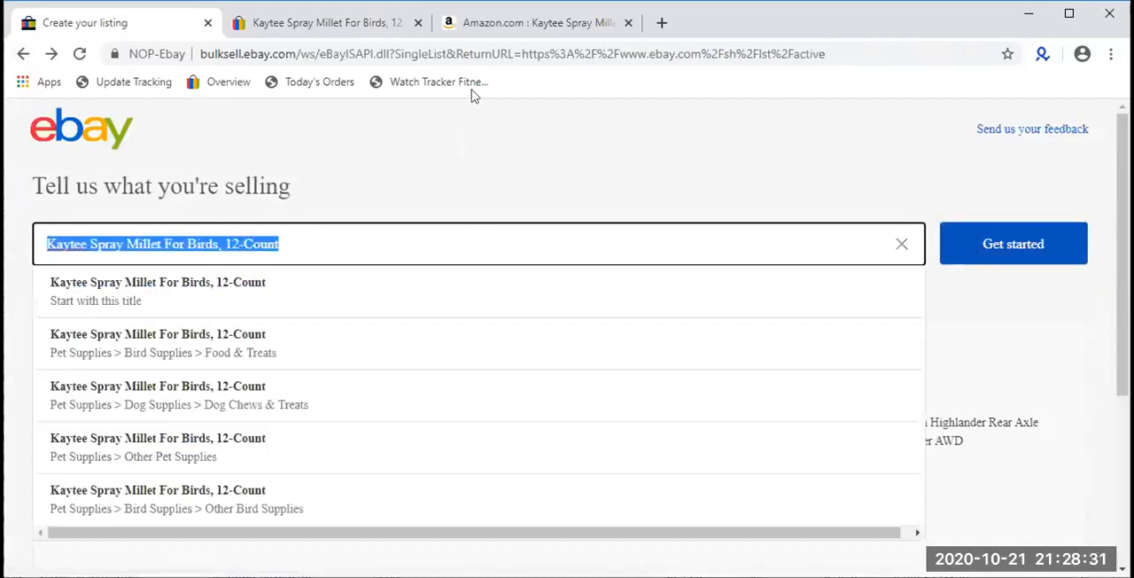
pyautogui.click(528, 21)
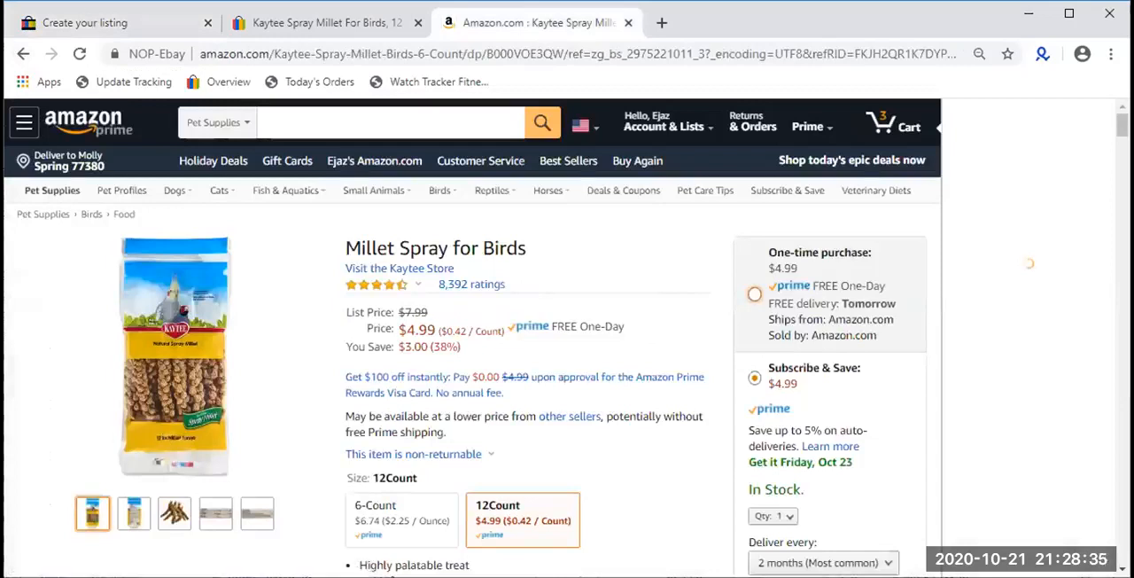
pyautogui.click(83, 22)
pyautogui.click(1008, 248)
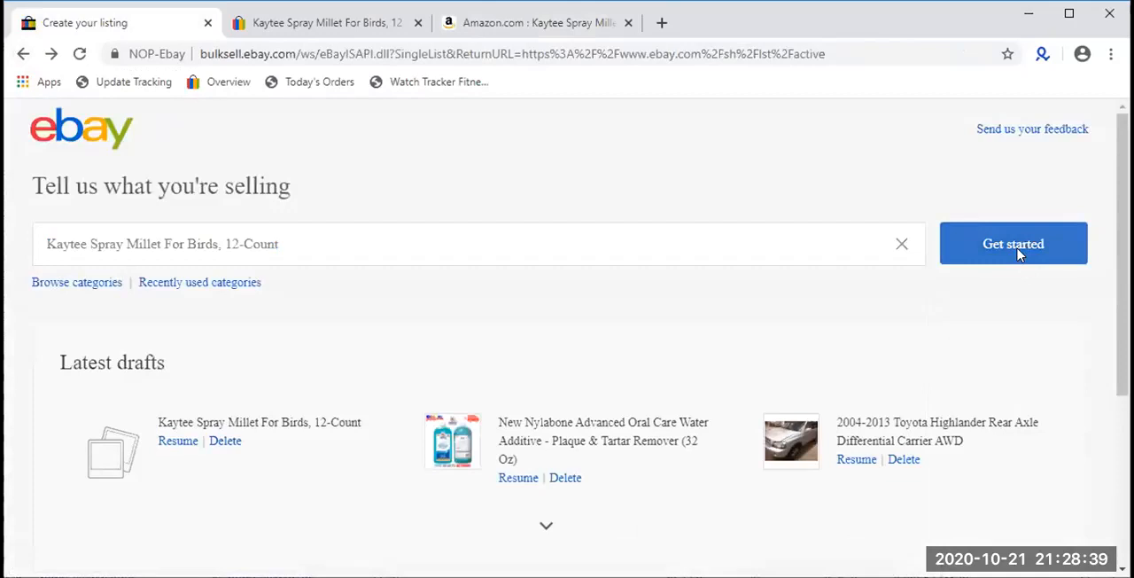
pyautogui.click(1018, 253)
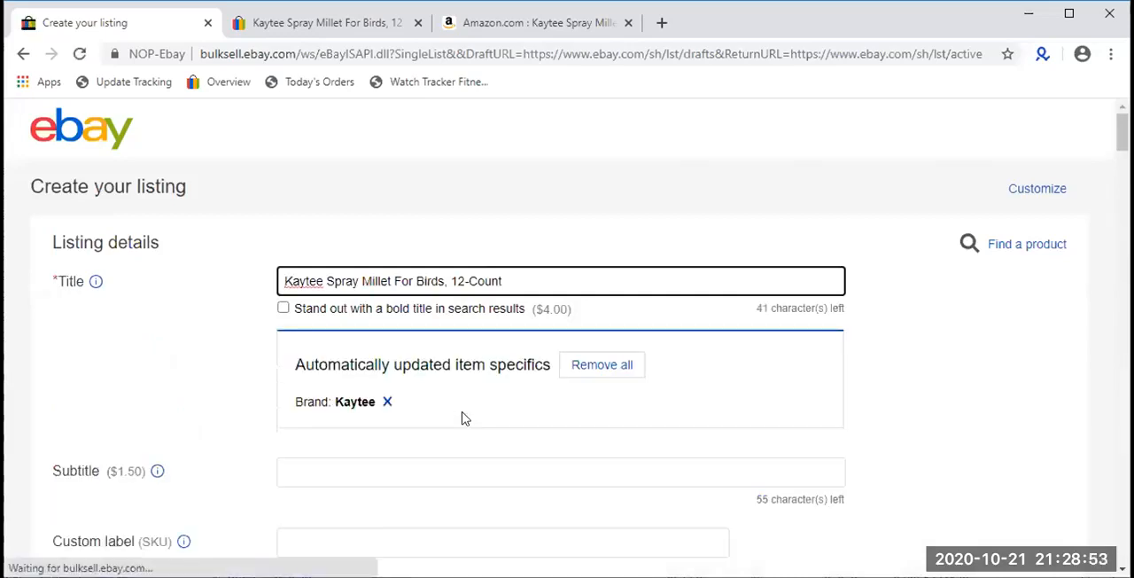
# - Check the title's remaining character allowance and append "Usa Stock Free Shipping" to the listing title
pyautogui.moveTo(780, 309); pyautogui.dragTo(749, 309)
pyautogui.click(860, 310)
pyautogui.tripleClick(812, 309)
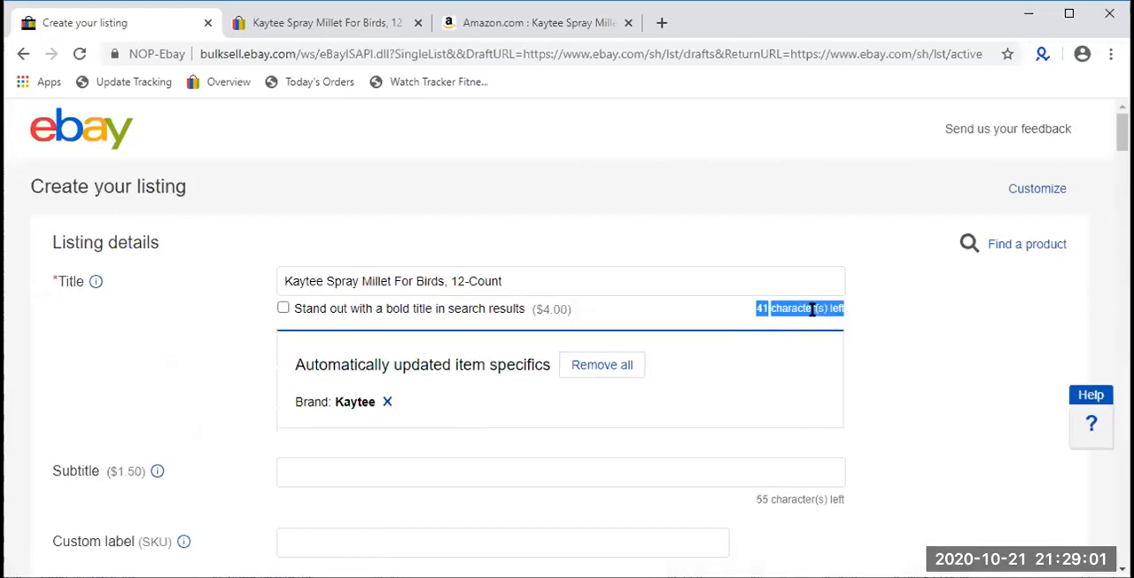
pyautogui.click(680, 278)
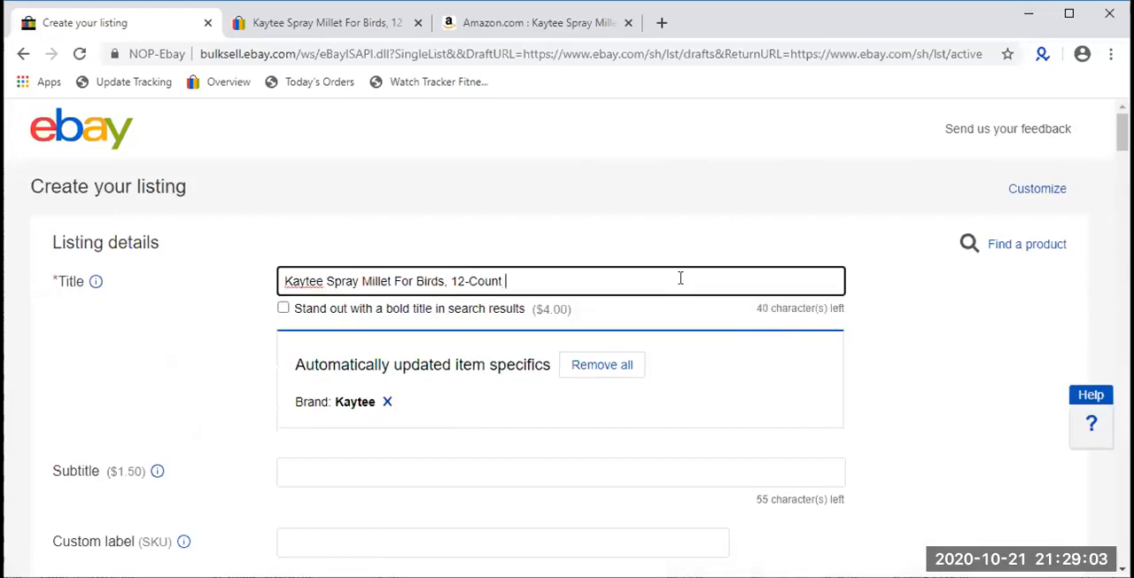
pyautogui.write('USa')
pyautogui.press('BackSpace')
pyautogui.press('BackSpace')
pyautogui.write('sa Stocl')
pyautogui.press('BackSpace')
pyautogui.write('k')
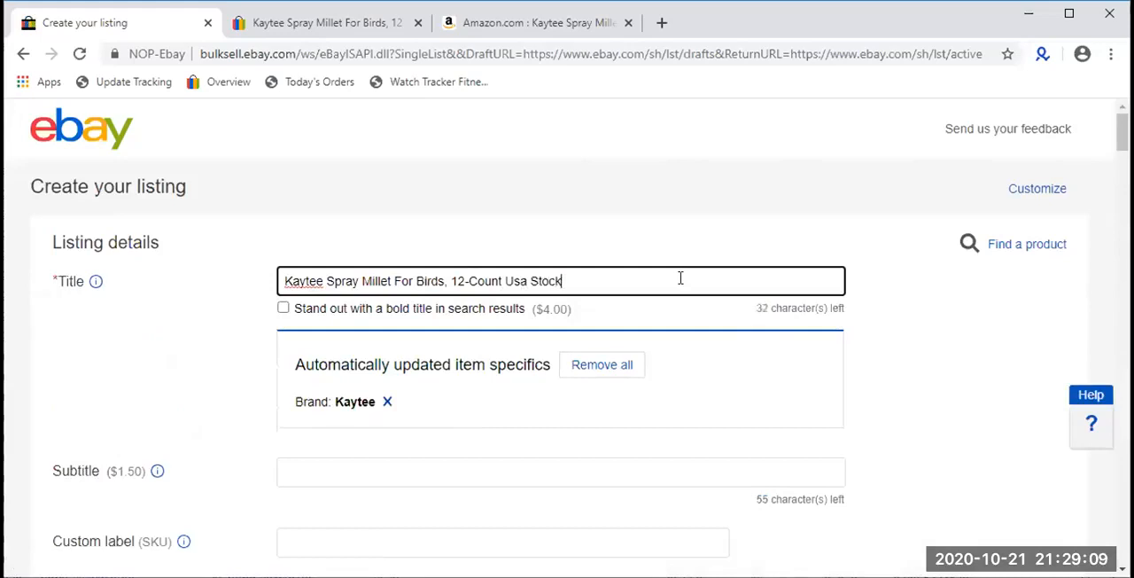
pyautogui.write(' Free Shipping')
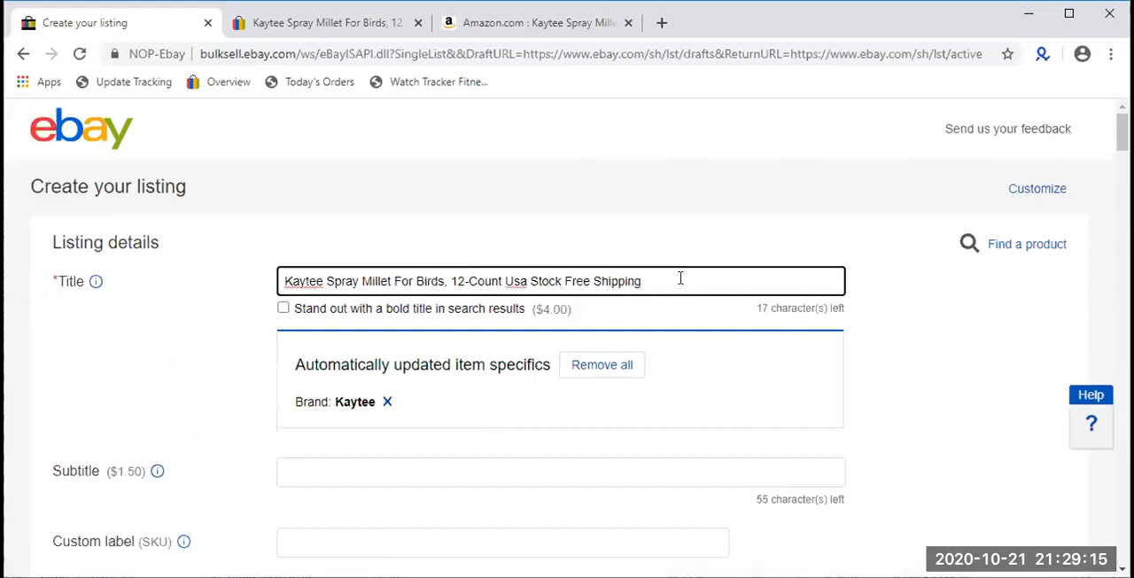
# - Insert "New" before "Usa" in the listing title
pyautogui.doubleClick(677, 278)
pyautogui.click(517, 281)
pyautogui.doubleClick(611, 282)
pyautogui.click(499, 277)
pyautogui.click(588, 278)
pyautogui.press('Left')
pyautogui.press('Left')
pyautogui.press('Left')
pyautogui.press('Left')
pyautogui.press('Left')
pyautogui.press('Left')
pyautogui.press('Left')
pyautogui.press('Left')
pyautogui.press('Left')
pyautogui.write('New')
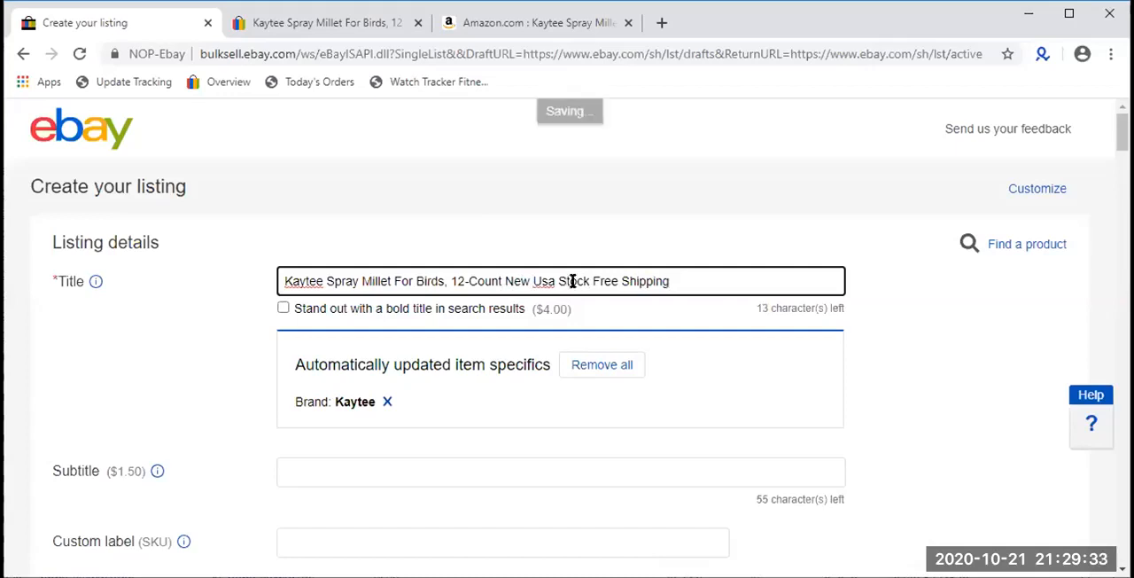
# - Examine the option for a bold title in search results and its fee
pyautogui.moveTo(595, 303); pyautogui.dragTo(527, 308)
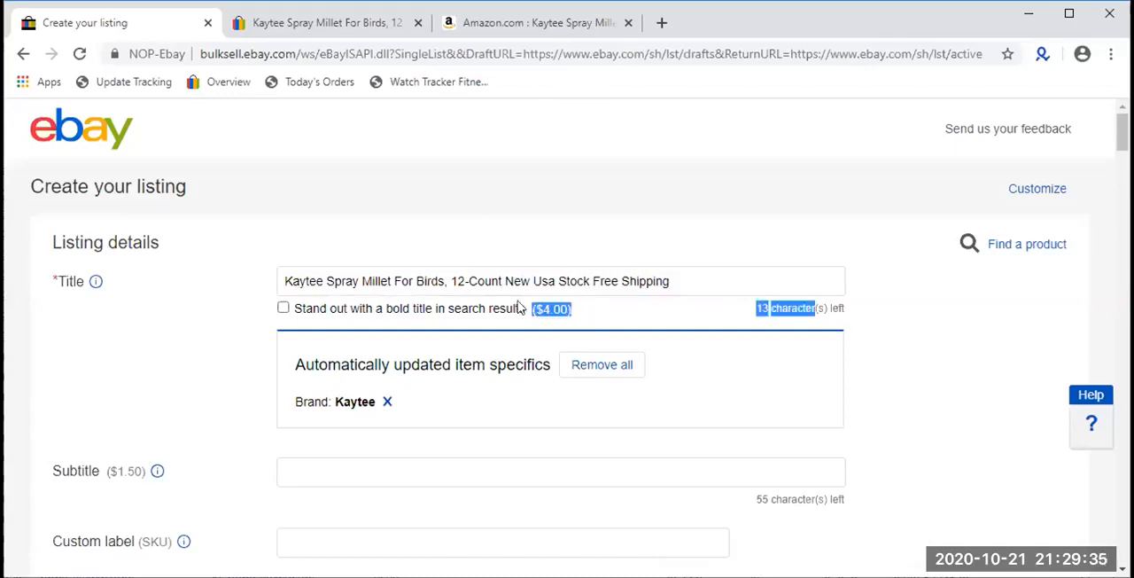
pyautogui.click(500, 308)
pyautogui.click(283, 310)
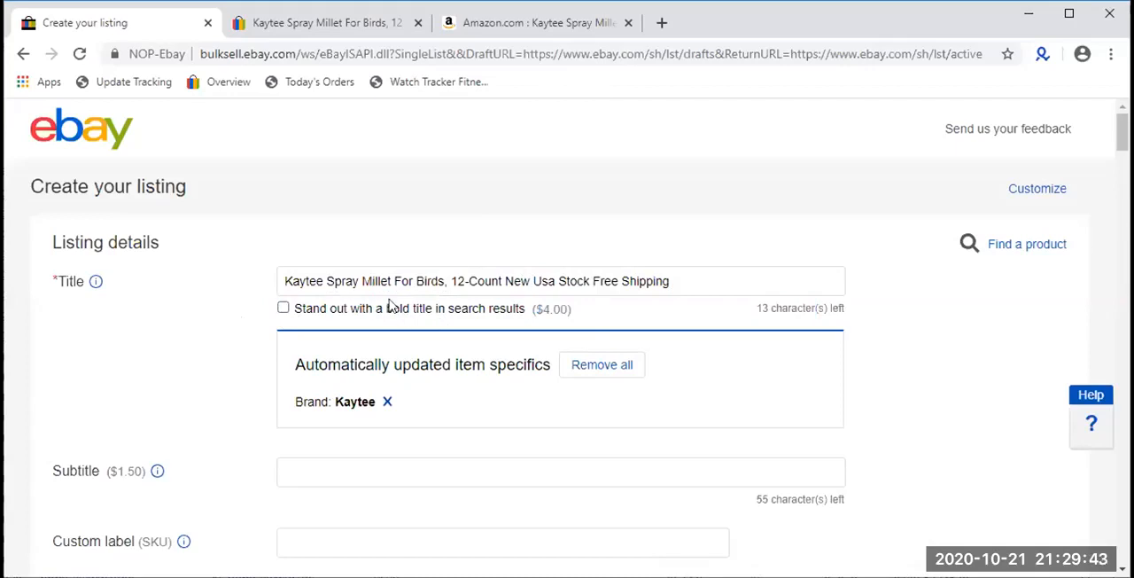
# - Open the ebay.com home page in a new tab and return to the listing form
pyautogui.click(665, 25)
pyautogui.write('eba')
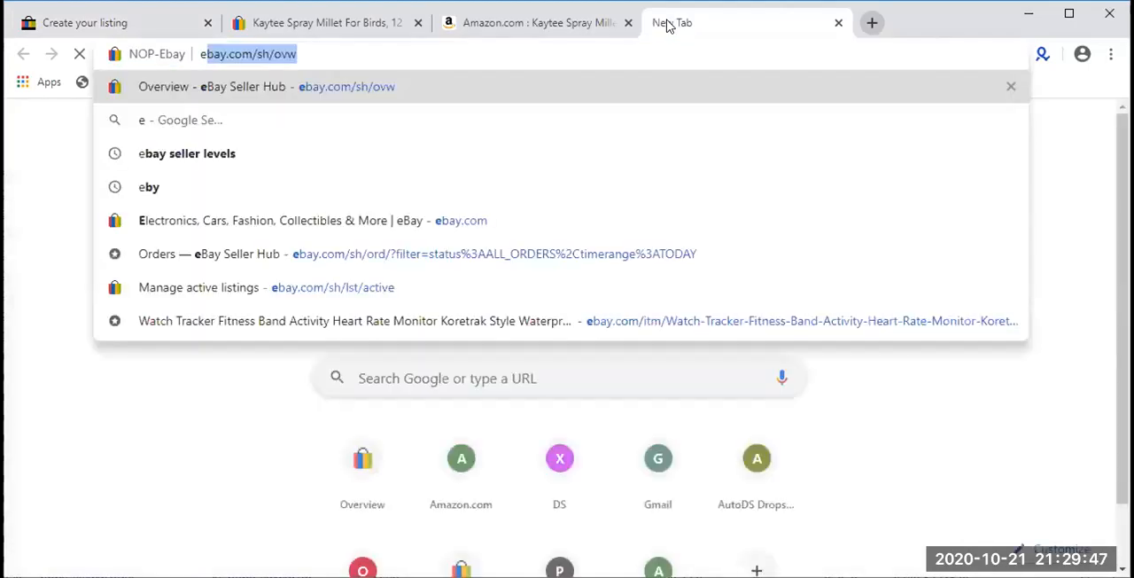
pyautogui.write('y.com/sh/o')
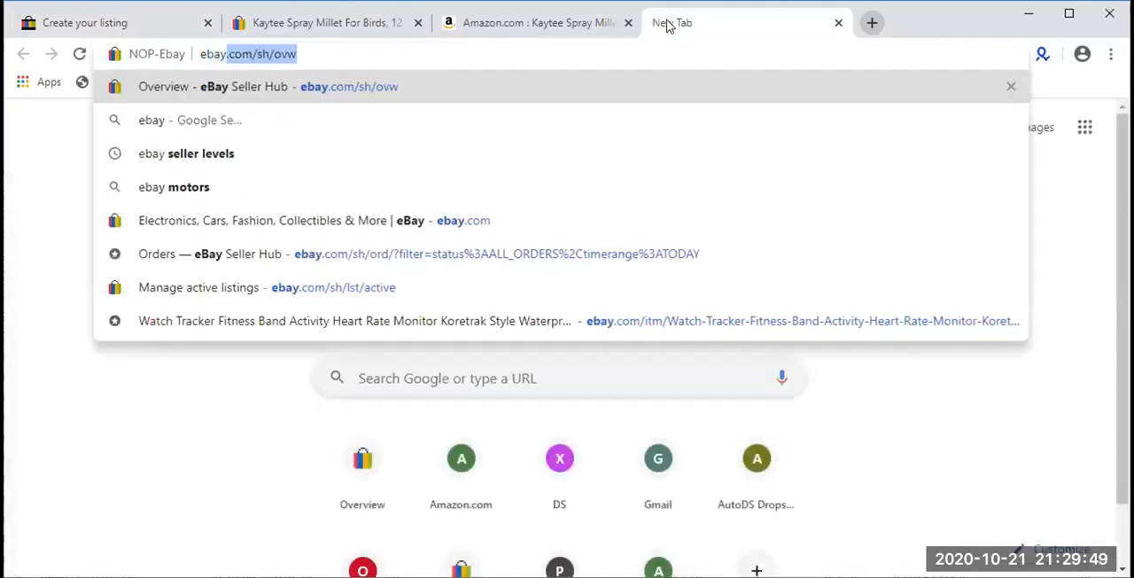
pyautogui.press('BackSpace')
pyautogui.press('BackSpace')
pyautogui.press('BackSpace')
pyautogui.press('BackSpace')
pyautogui.press('BackSpace')
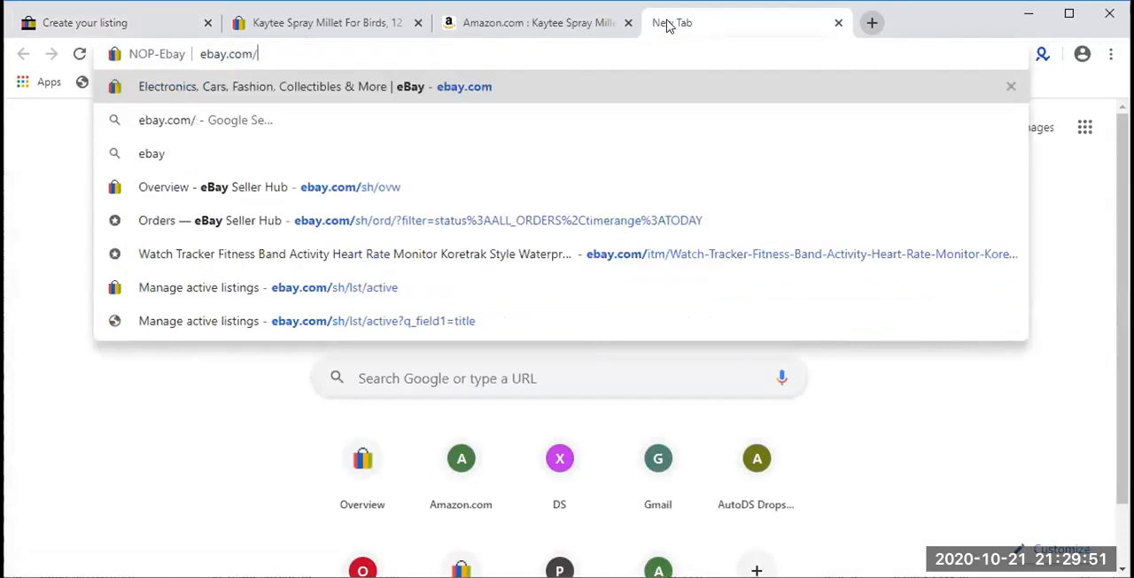
pyautogui.press('Return')
pyautogui.click(42, 21)
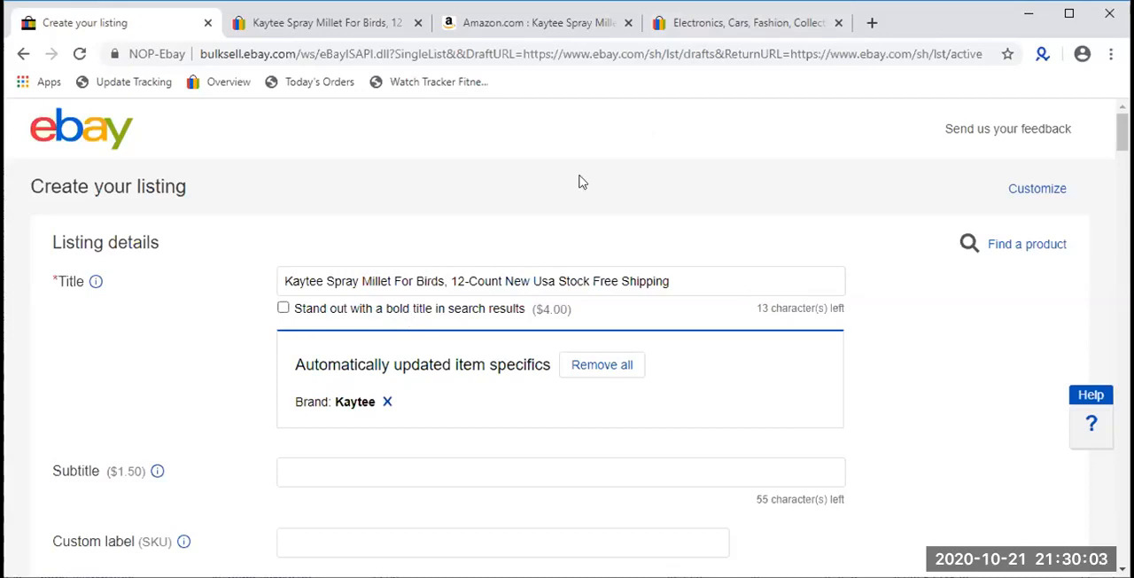
# - Search eBay for "reacher grabber heavy duty" in the open ebay.com page
pyautogui.click(711, 24)
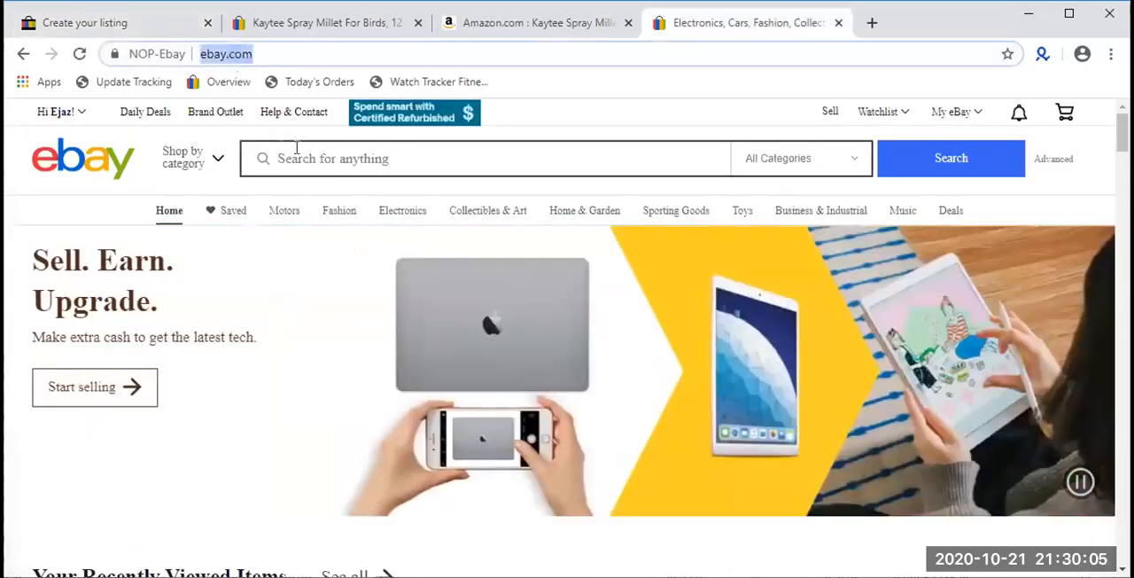
pyautogui.click(336, 152)
pyautogui.write('reacje')
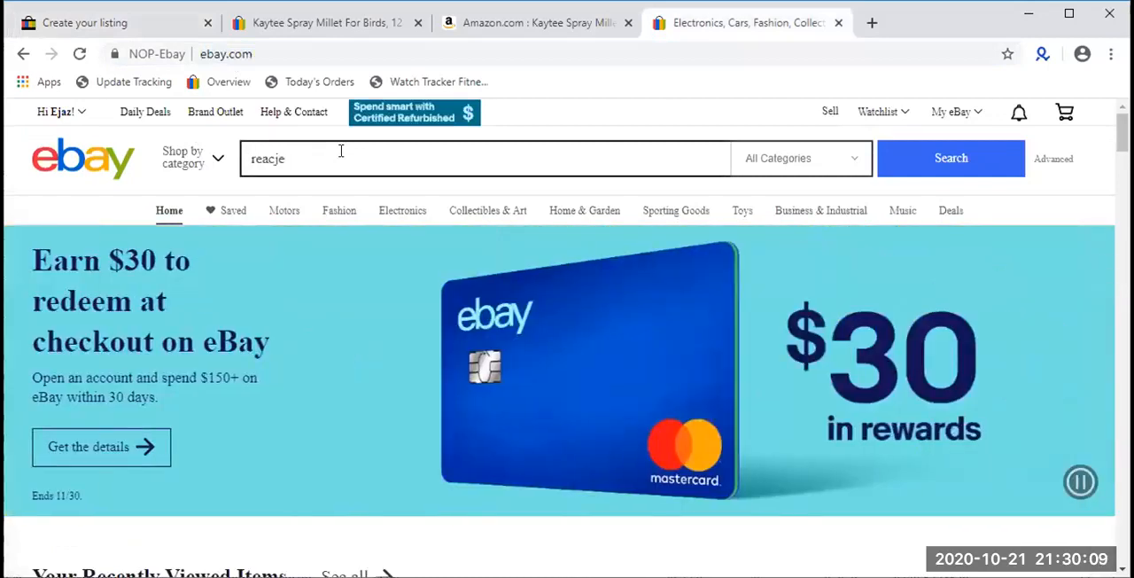
pyautogui.press('BackSpace')
pyautogui.press('BackSpace')
pyautogui.write('her')
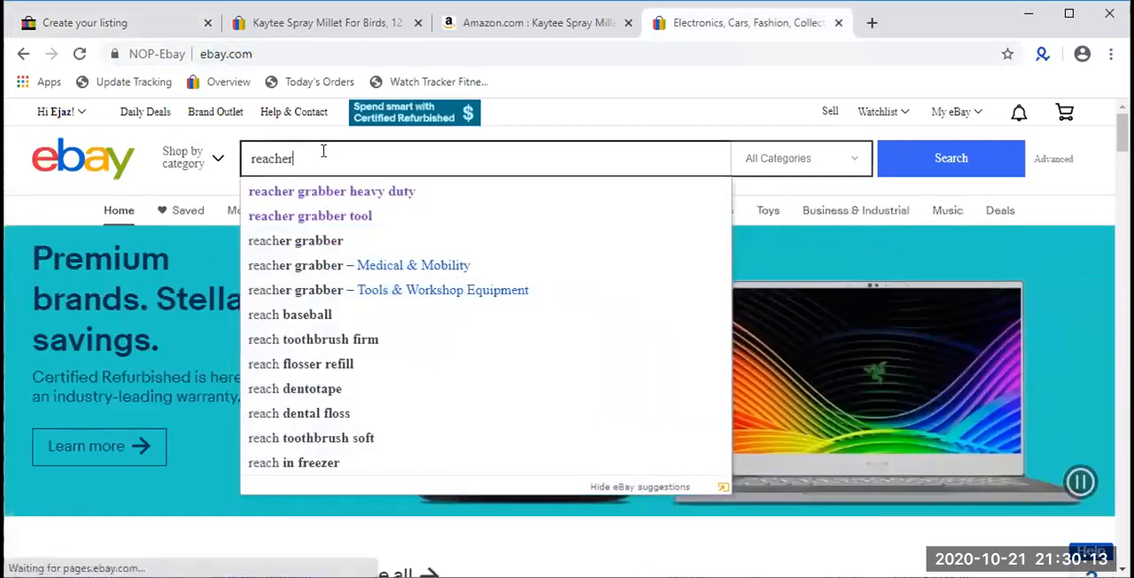
pyautogui.click(297, 193)
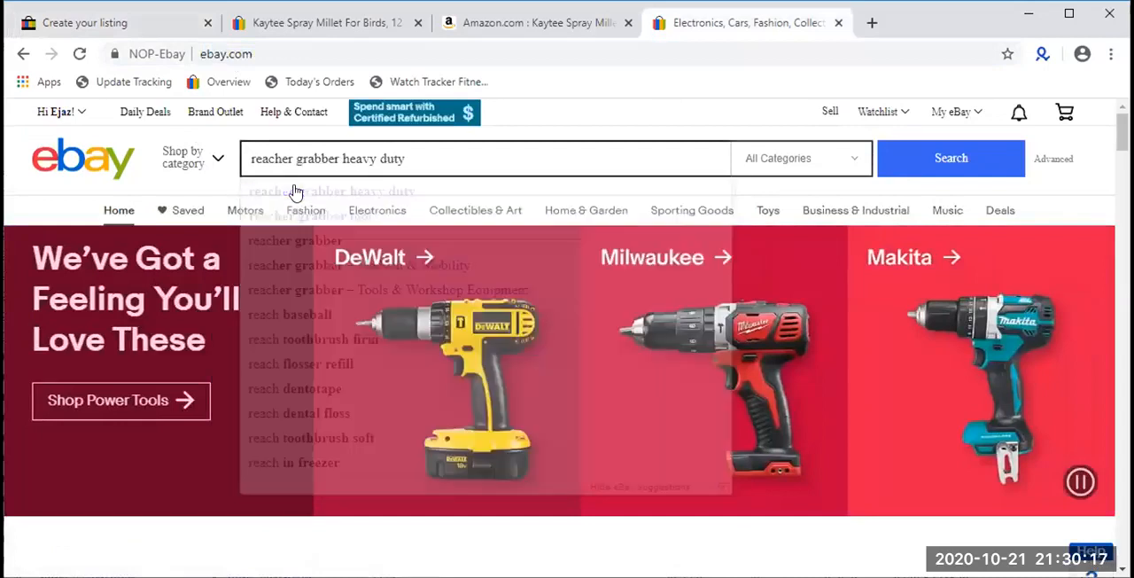
# - Examine how listing titles appear in the reacher grabber search results, comparing them with the title options in the listing form
pyautogui.click(133, 26)
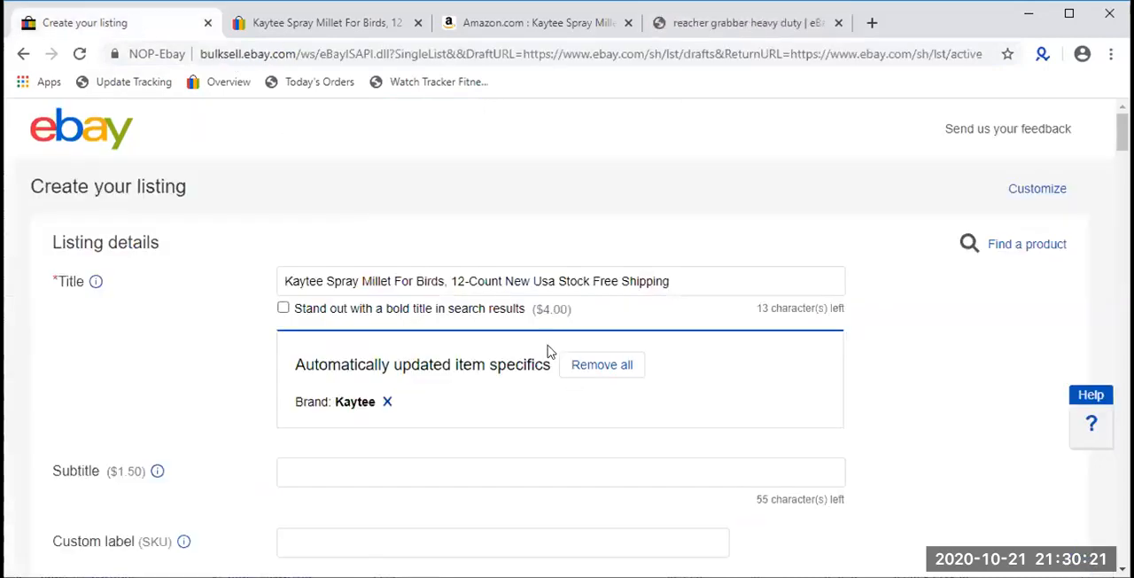
pyautogui.click(767, 24)
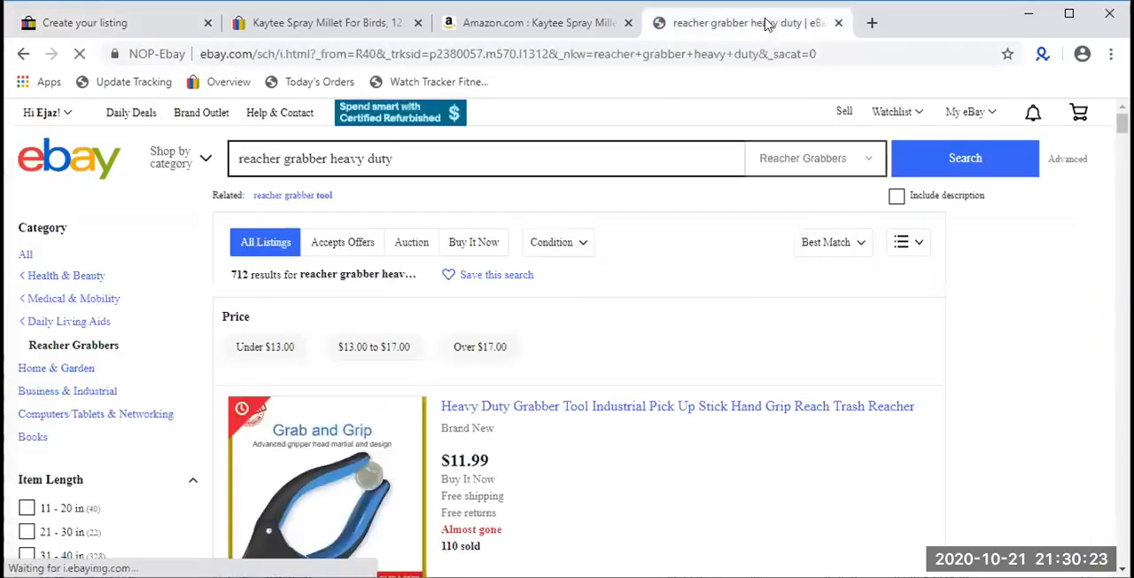
pyautogui.scroll(-1, 644, 413)
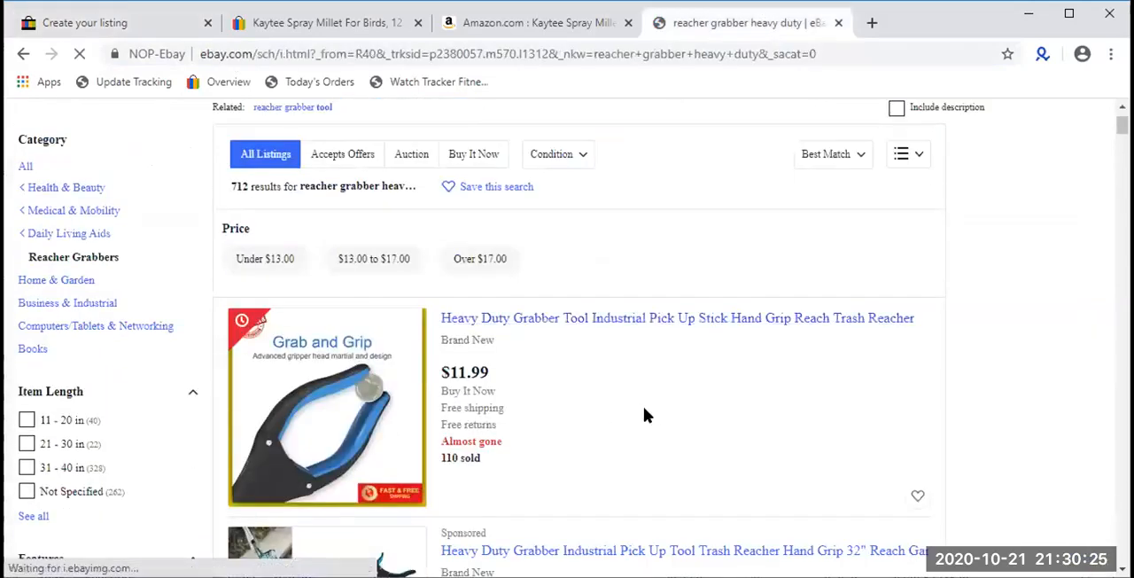
pyautogui.scroll(-4, 645, 414)
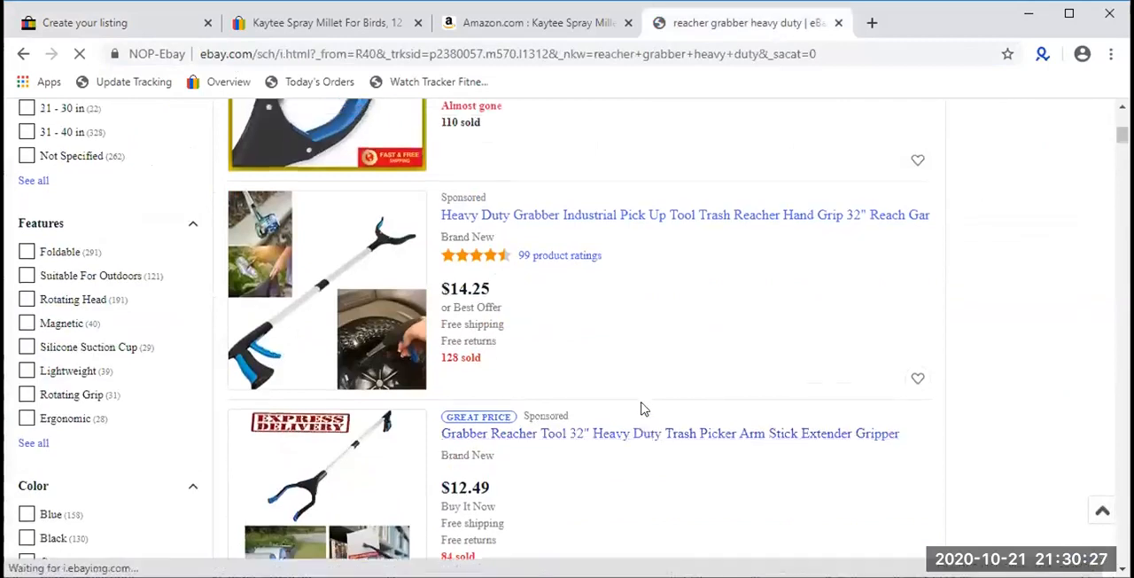
pyautogui.scroll(-2, 642, 408)
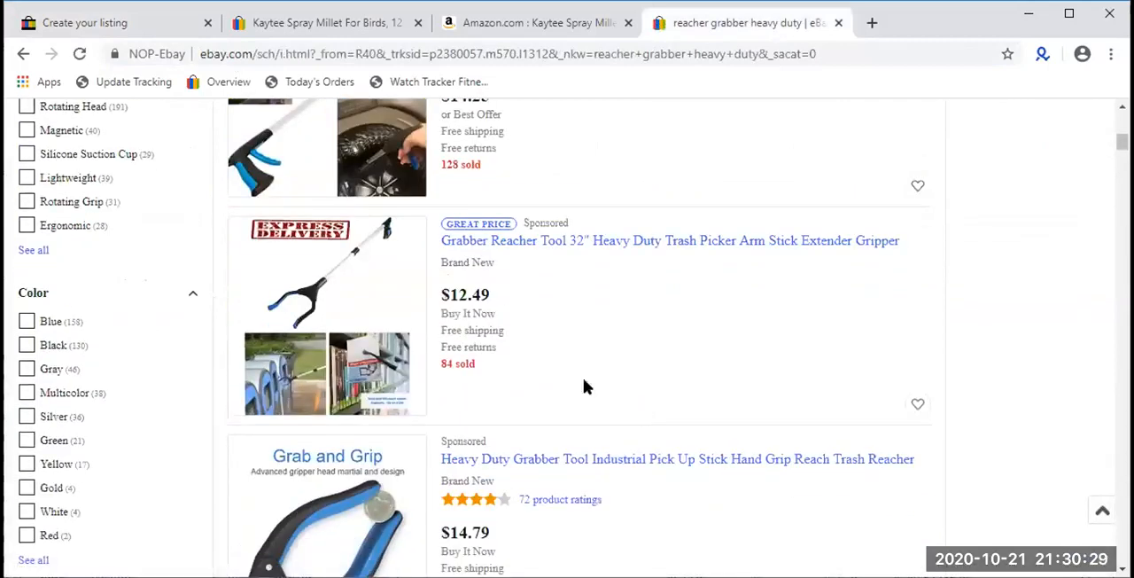
pyautogui.click(152, 25)
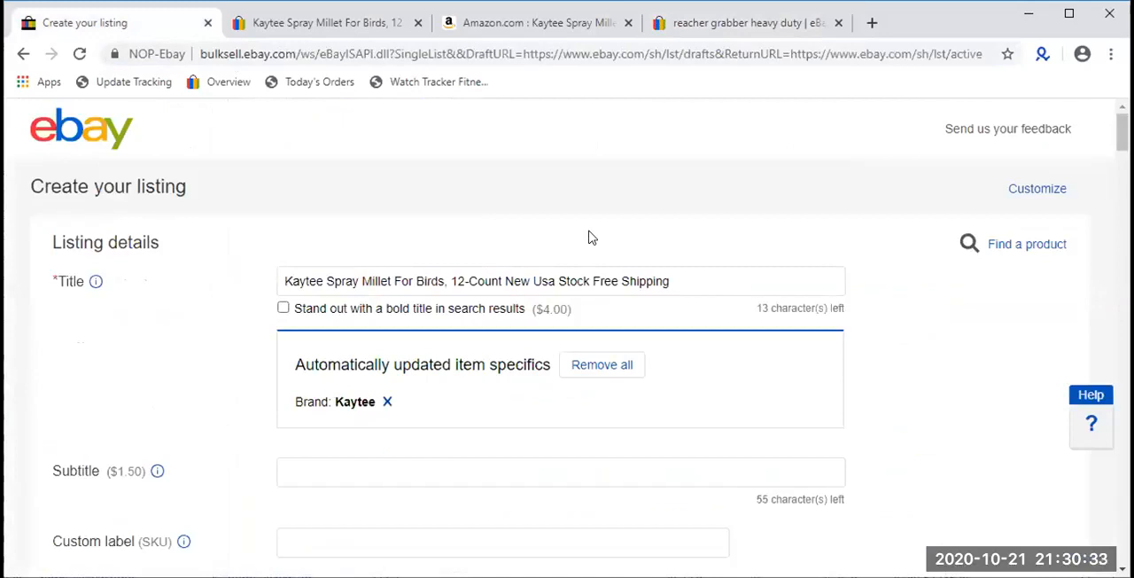
pyautogui.click(714, 24)
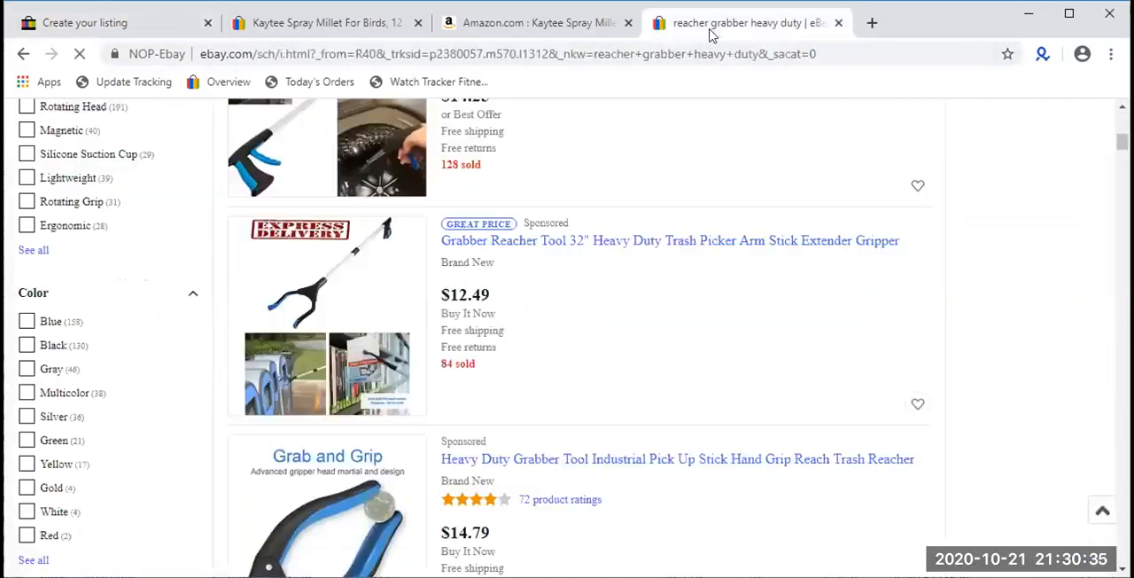
pyautogui.scroll(-10, 483, 341)
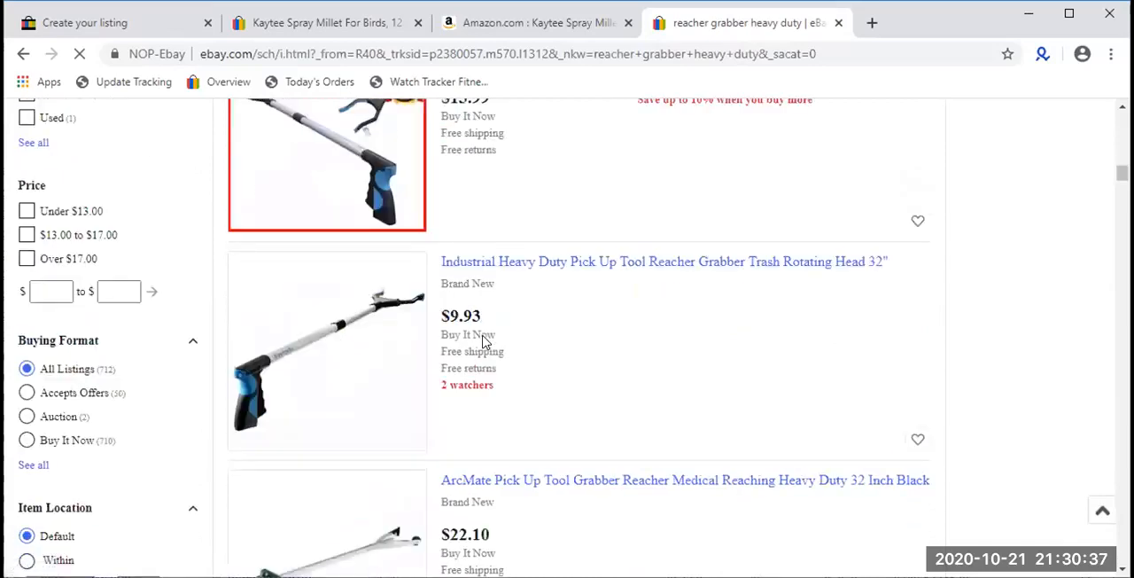
pyautogui.scroll(-8, 483, 341)
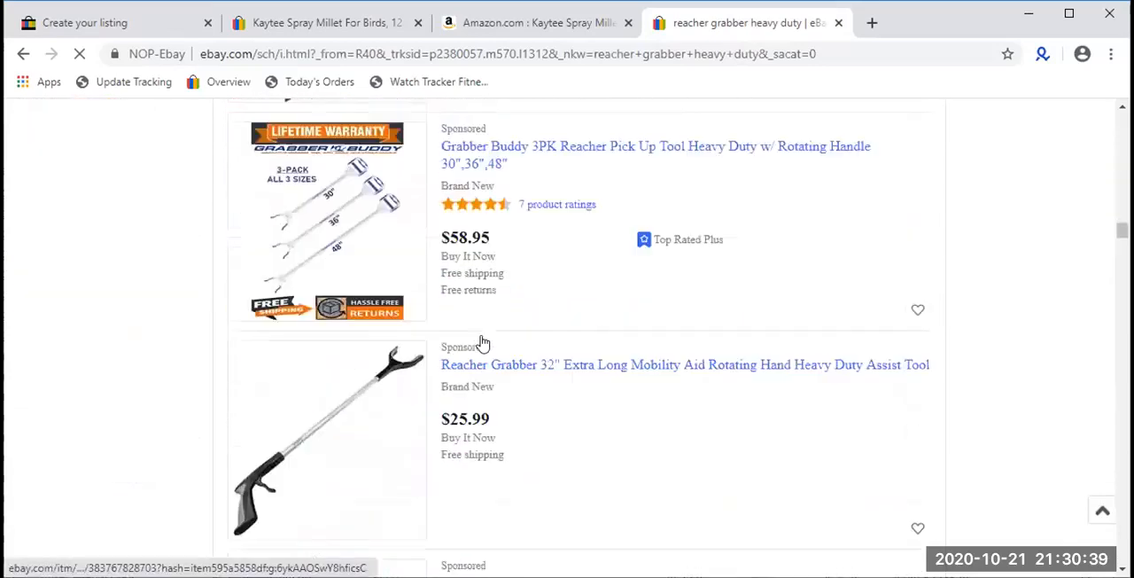
pyautogui.scroll(-10, 483, 341)
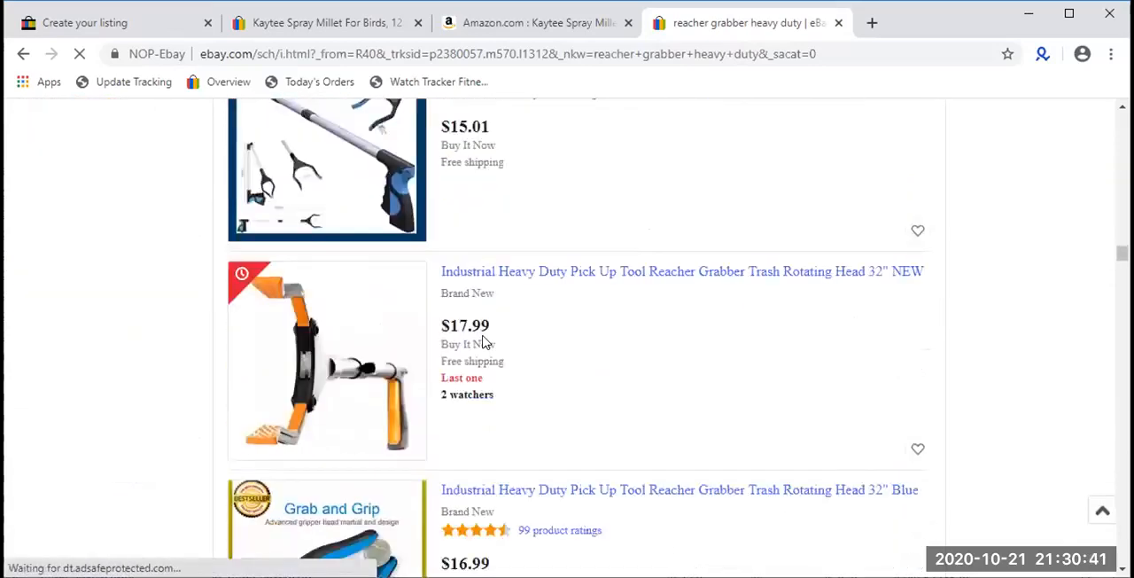
pyautogui.scroll(8, 483, 341)
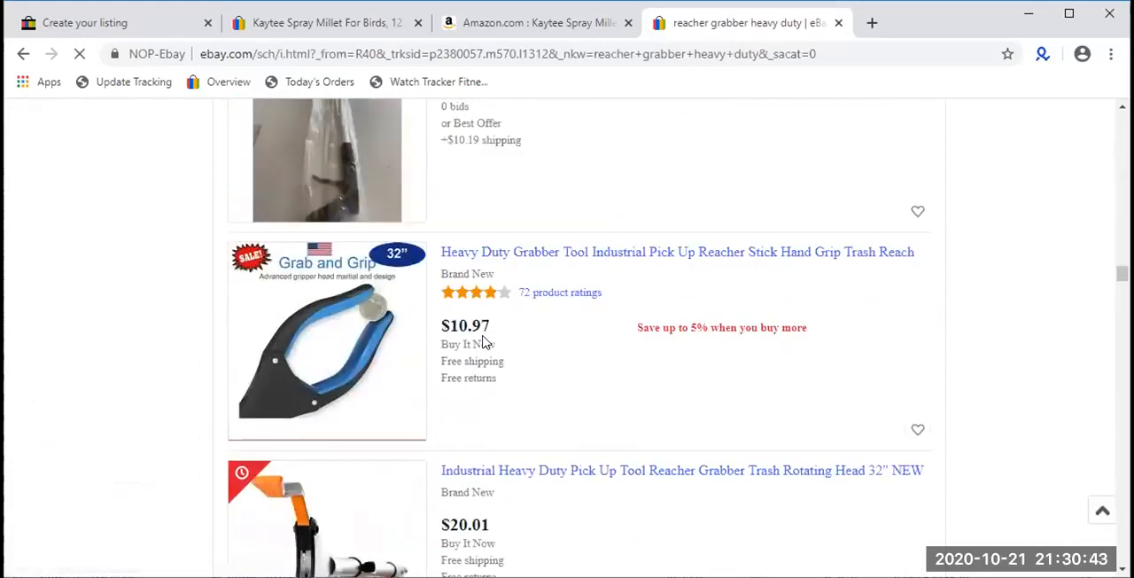
pyautogui.scroll(-15, 483, 341)
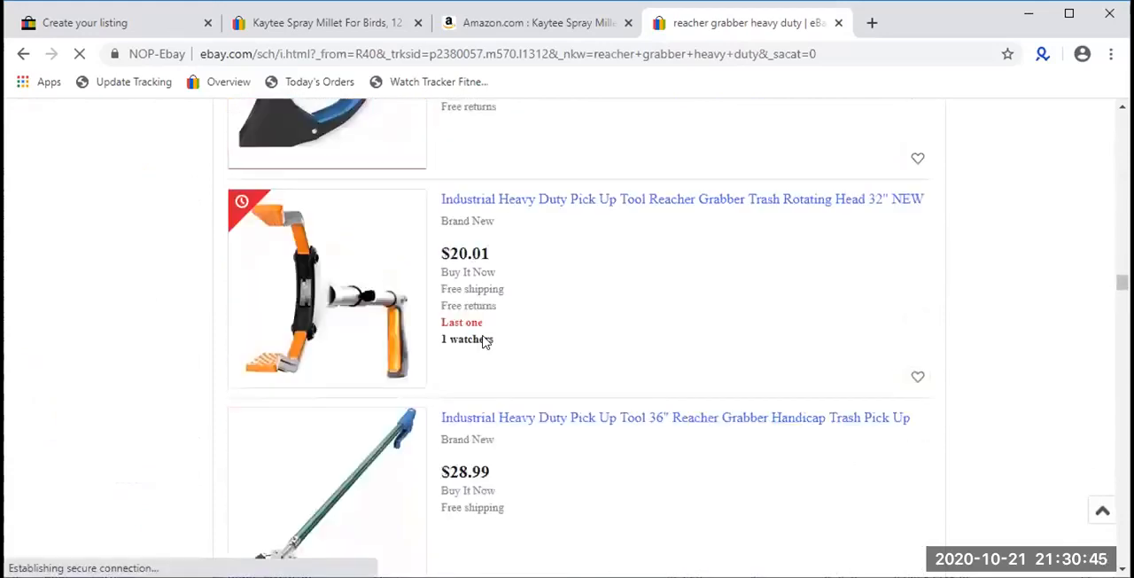
pyautogui.scroll(-20, 483, 342)
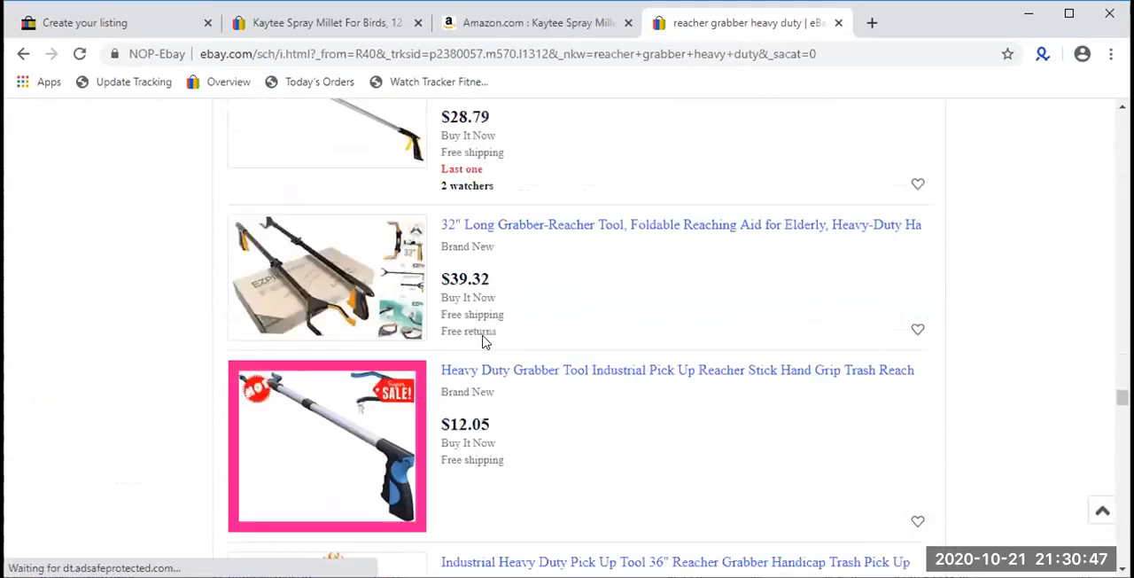
pyautogui.scroll(-20, 483, 341)
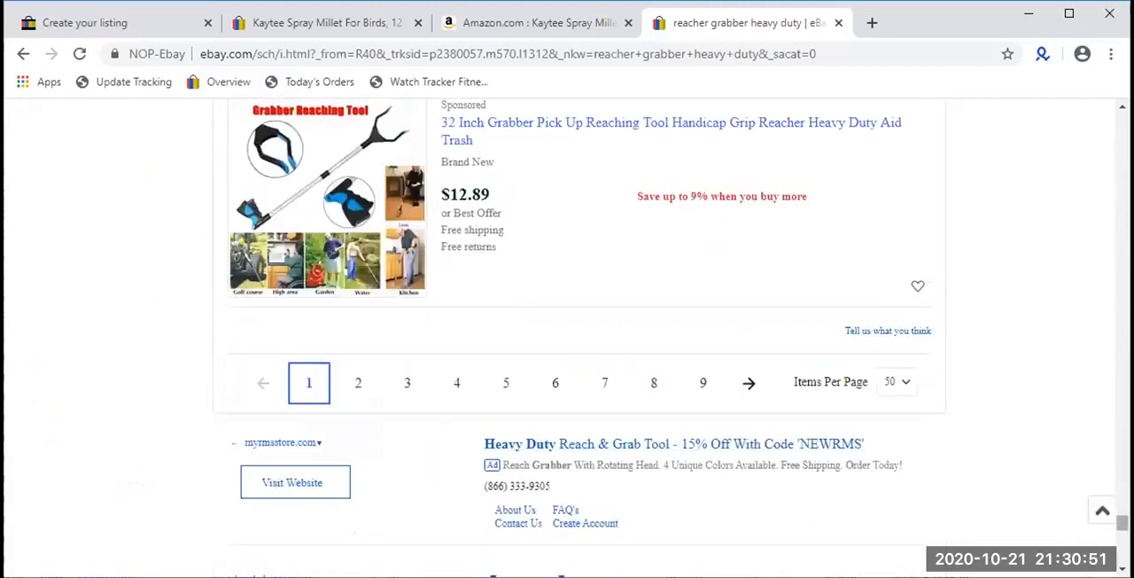
pyautogui.scroll(9, 1121, 523)
pyautogui.scroll(1, 576, 336)
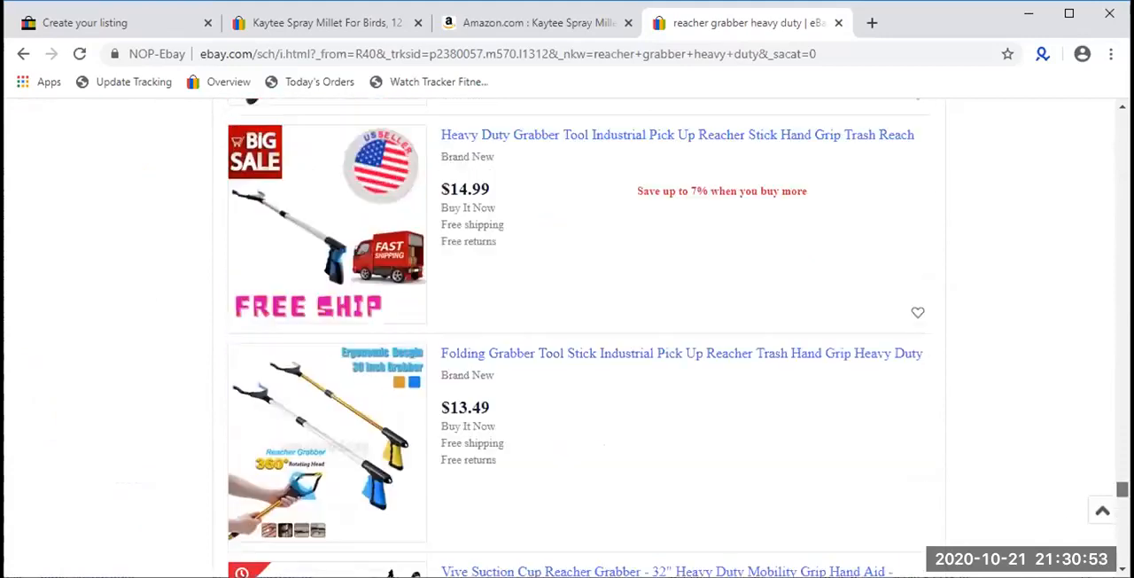
pyautogui.moveTo(1121, 489); pyautogui.dragTo(1122, 123)
pyautogui.scroll(2, 904, 265)
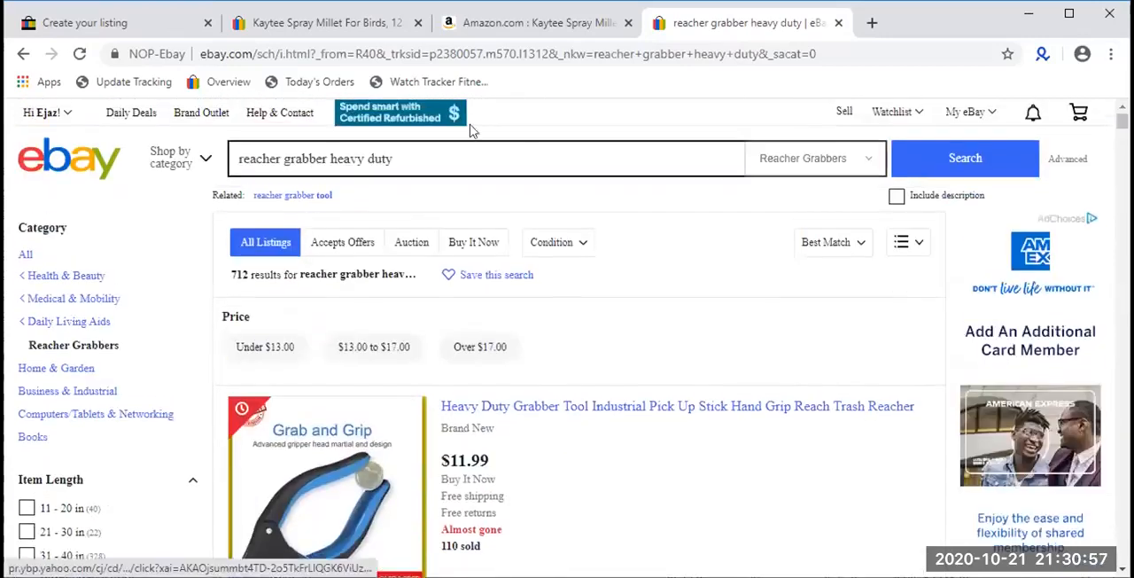
# - Replace the search phrase and search eBay for the suggested "crosman co2 cartridges"
pyautogui.tripleClick(455, 158)
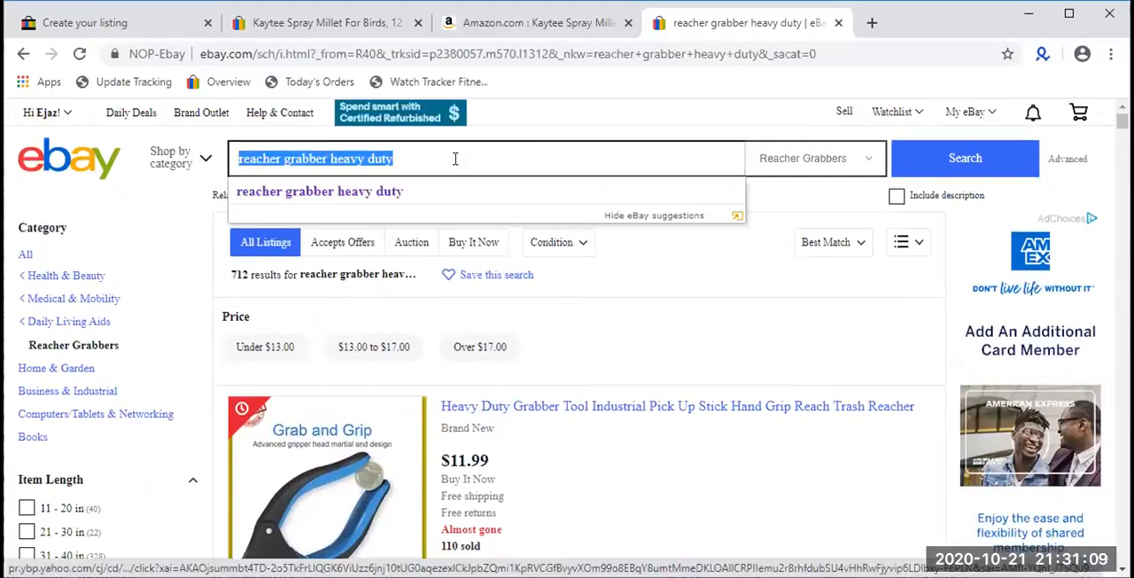
pyautogui.press('BackSpace')
pyautogui.press('BackSpace')
pyautogui.press('BackSpace')
pyautogui.write('crosman')
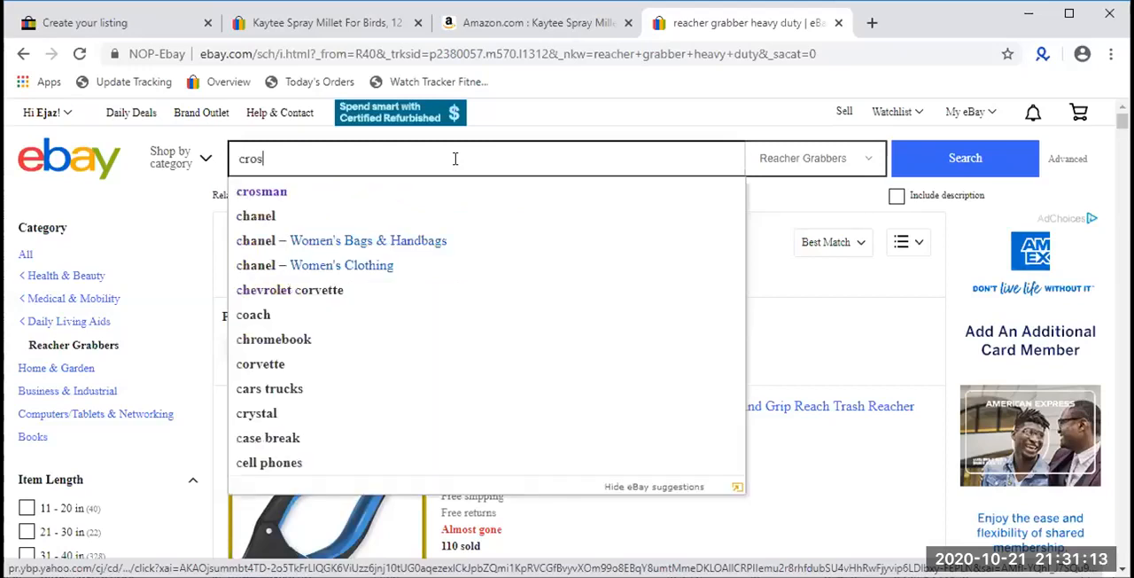
pyautogui.press('Down')
pyautogui.press('Down')
pyautogui.press('Down')
pyautogui.press('Down')
pyautogui.press('Down')
pyautogui.press('Down')
pyautogui.press('Down')
pyautogui.press('Down')
pyautogui.press('Down')
pyautogui.press('Down')
pyautogui.press('Down')
pyautogui.press('Down')
pyautogui.press('Up')
pyautogui.press('Return')
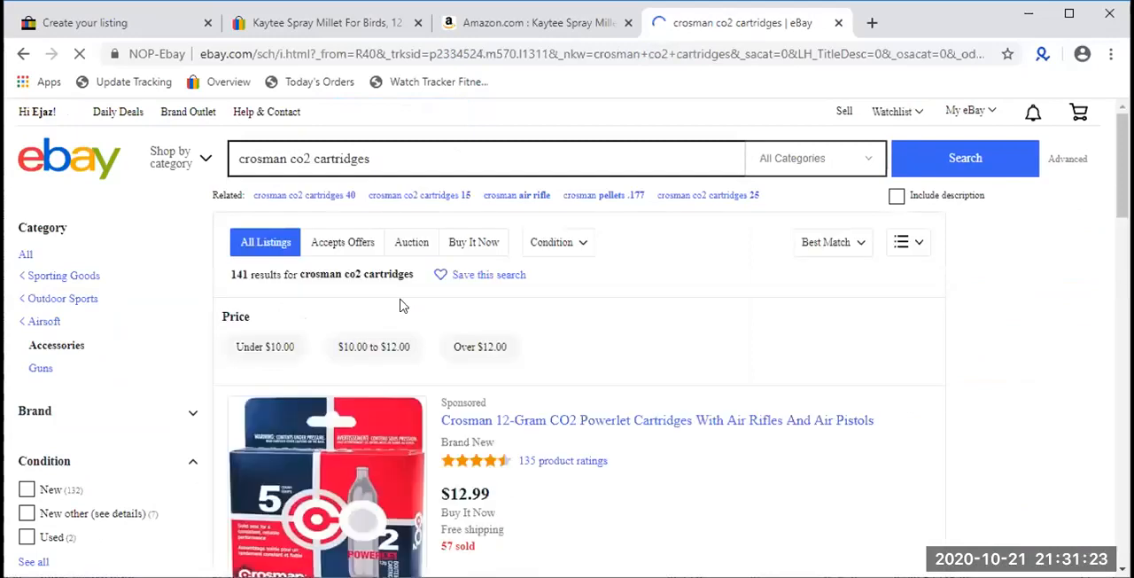
# - Examine the listing titles in the Crosman CO2 cartridge search results for bold formatting or subtitles
pyautogui.scroll(-4, 400, 305)
pyautogui.scroll(2, 575, 314)
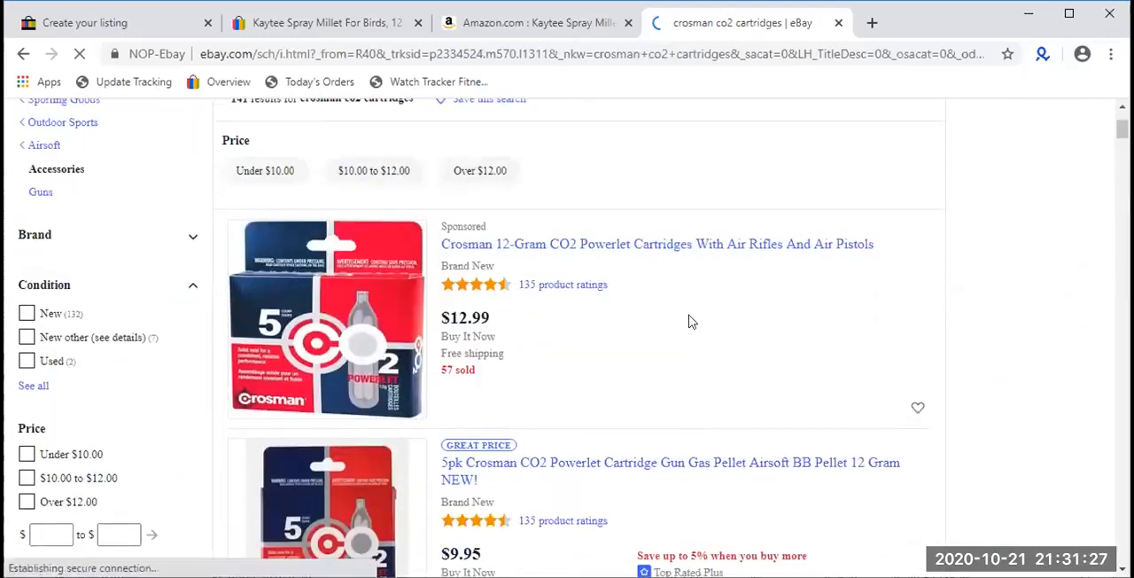
pyautogui.scroll(-5, 691, 321)
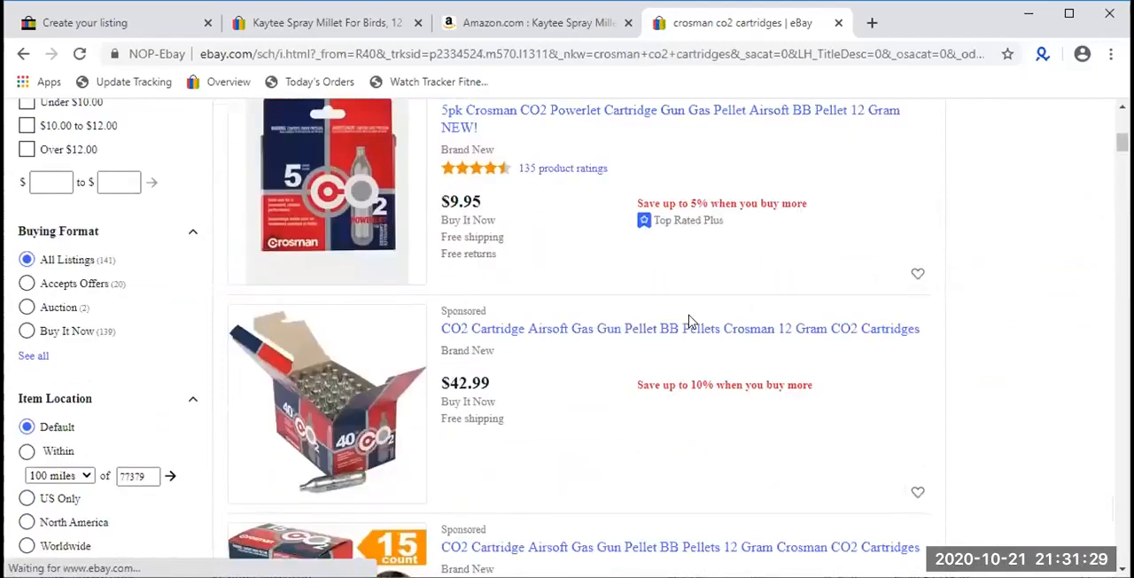
pyautogui.scroll(-12, 691, 322)
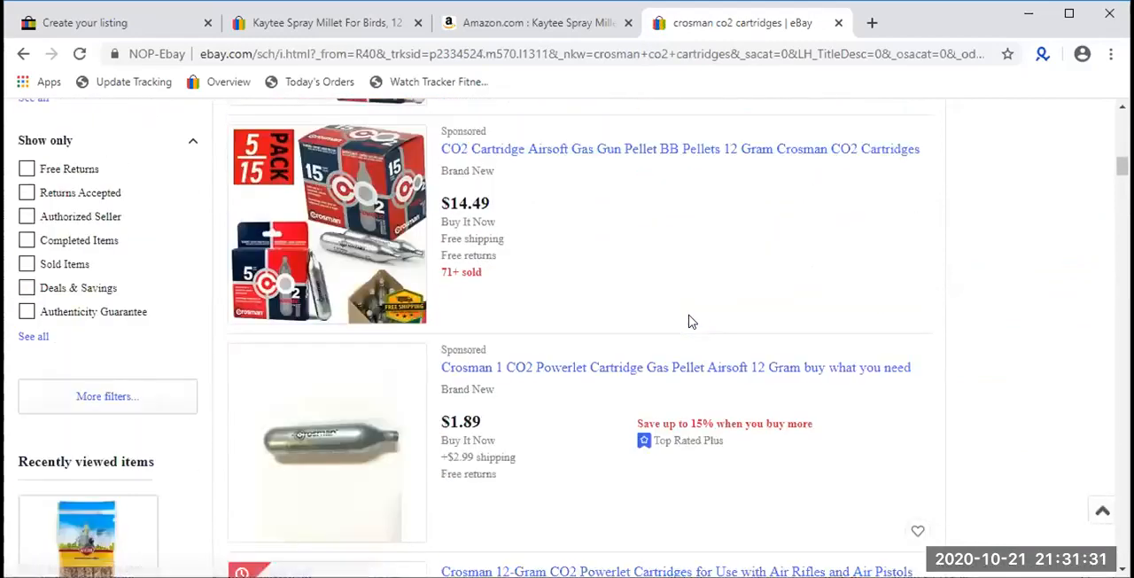
pyautogui.scroll(-15, 691, 322)
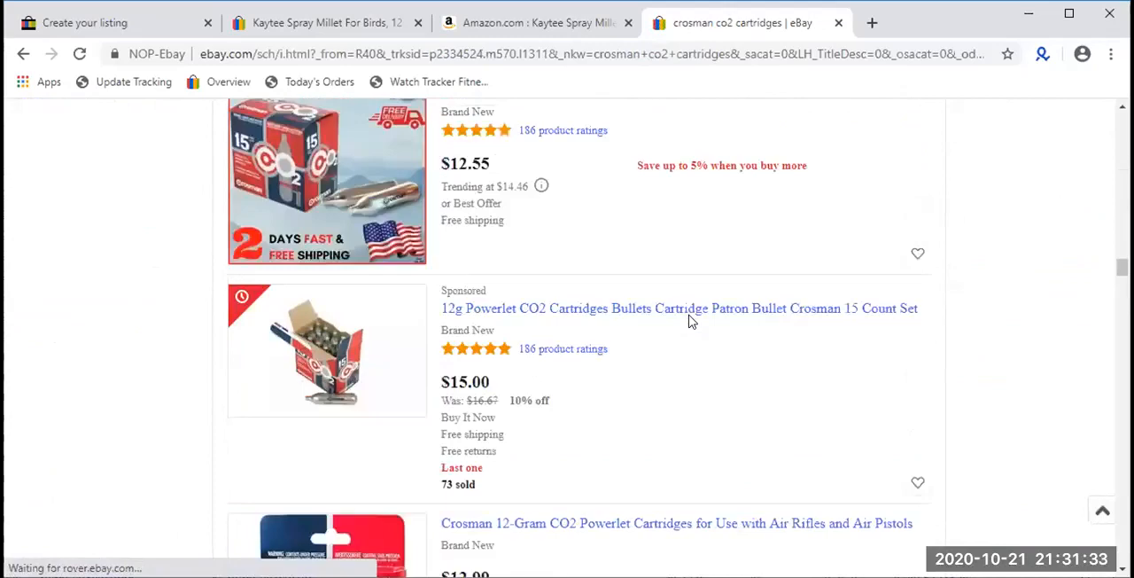
pyautogui.scroll(18, 690, 320)
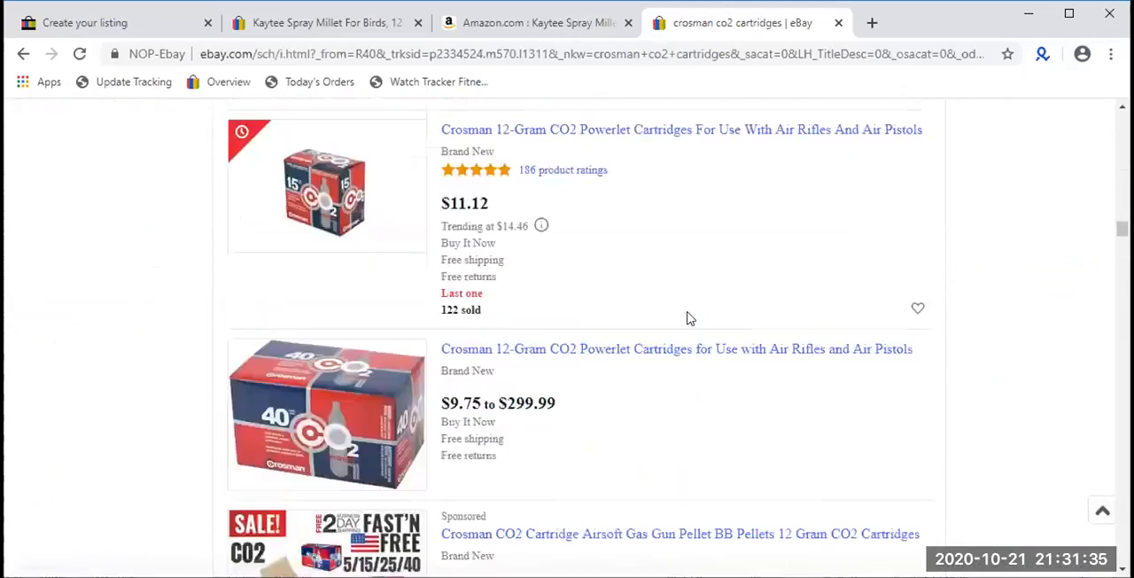
pyautogui.scroll(8, 690, 319)
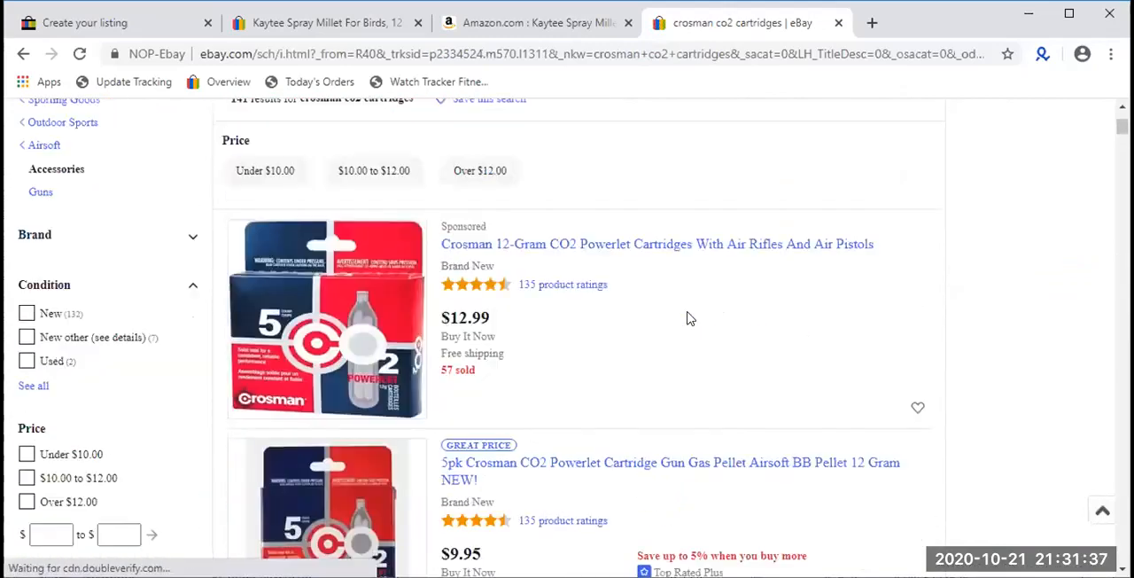
pyautogui.scroll(-1, 690, 319)
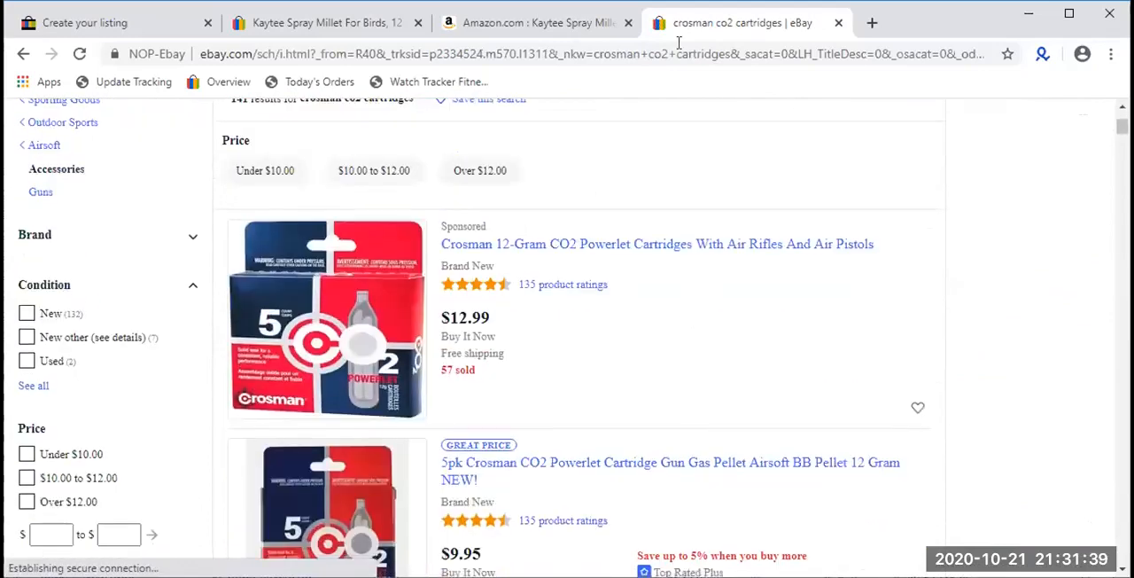
# - Close the search results page and examine the subtitle field and its fee in the Kaytee listing form
pyautogui.click(838, 23)
pyautogui.click(162, 21)
pyautogui.scroll(-2, 316, 347)
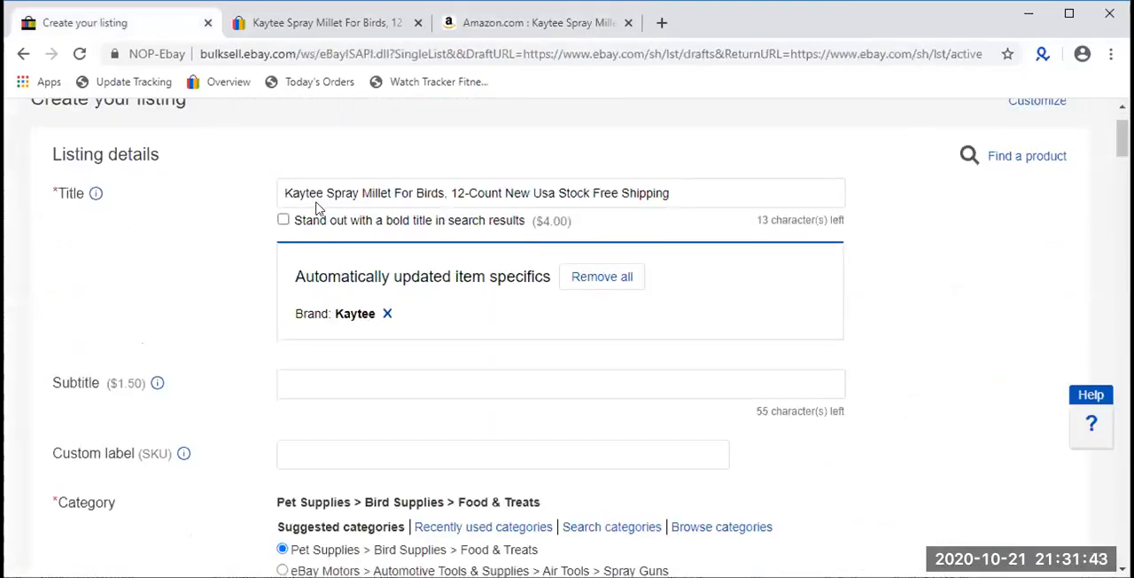
pyautogui.doubleClick(122, 294)
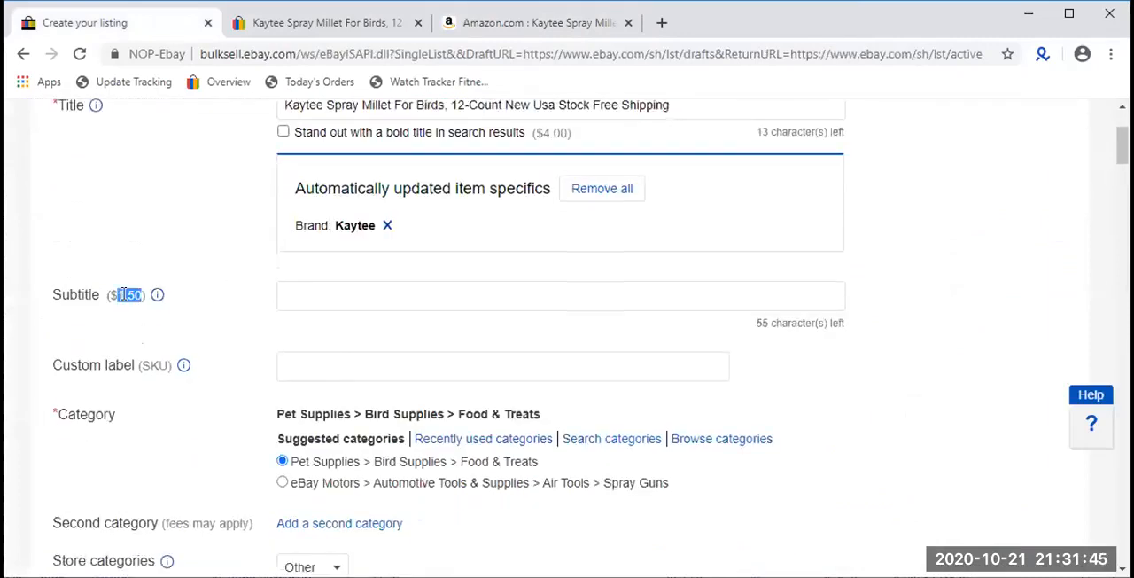
pyautogui.click(295, 296)
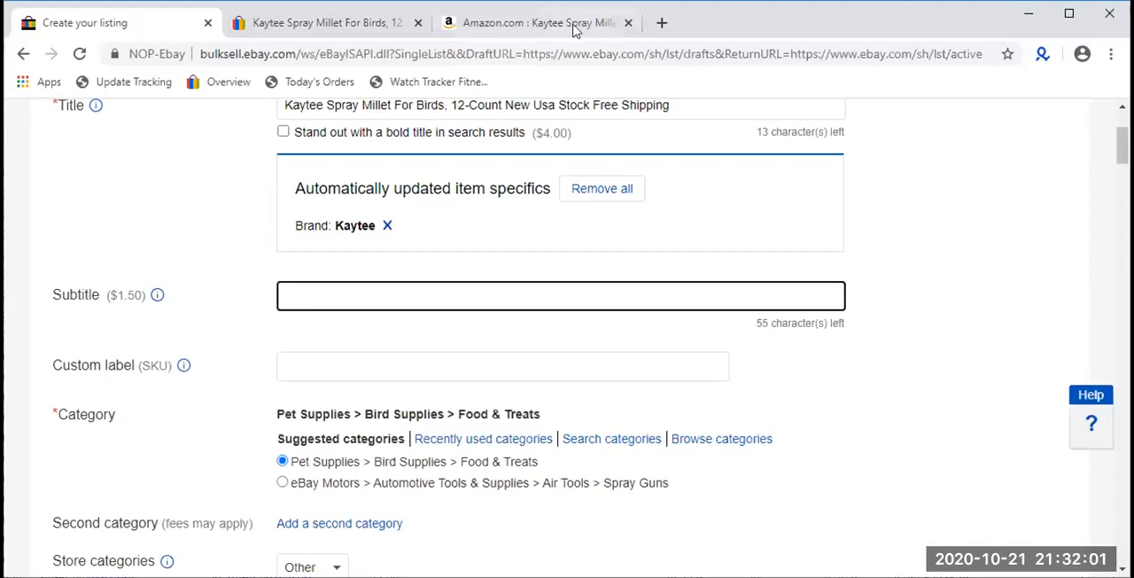
# - Open the Manage active listings page (ebay.com/sh/lst/active) in a new tab and go to its item title search filter
pyautogui.click(660, 23)
pyautogui.write('ebay.com/sh/ovw')
pyautogui.press('Right')
pyautogui.press('BackSpace')
pyautogui.press('BackSpace')
pyautogui.press('BackSpace')
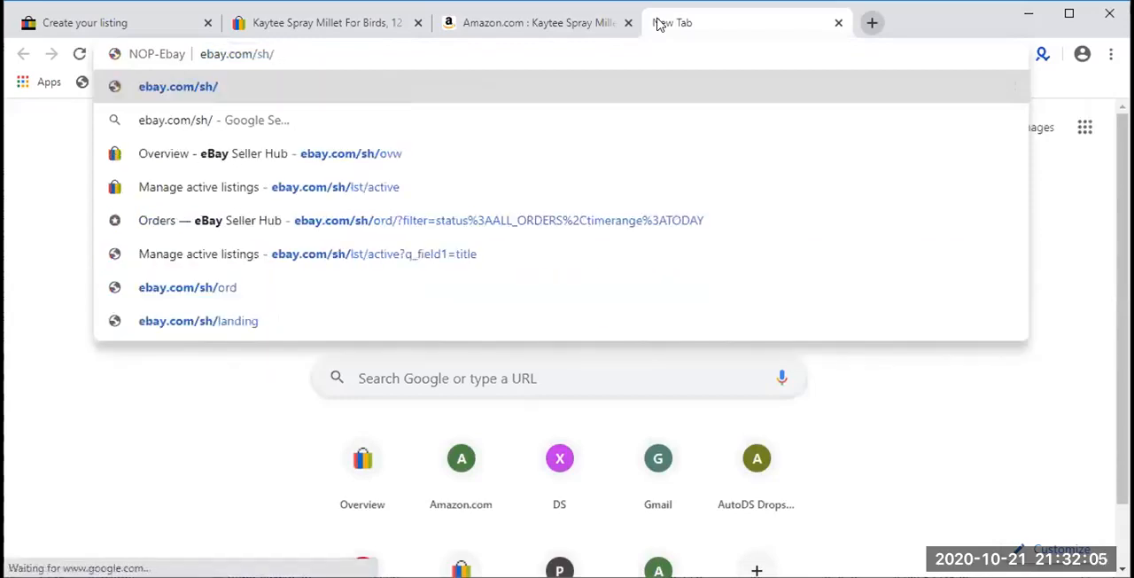
pyautogui.press('Down')
pyautogui.press('Down')
pyautogui.press('Down')
pyautogui.press('Return')
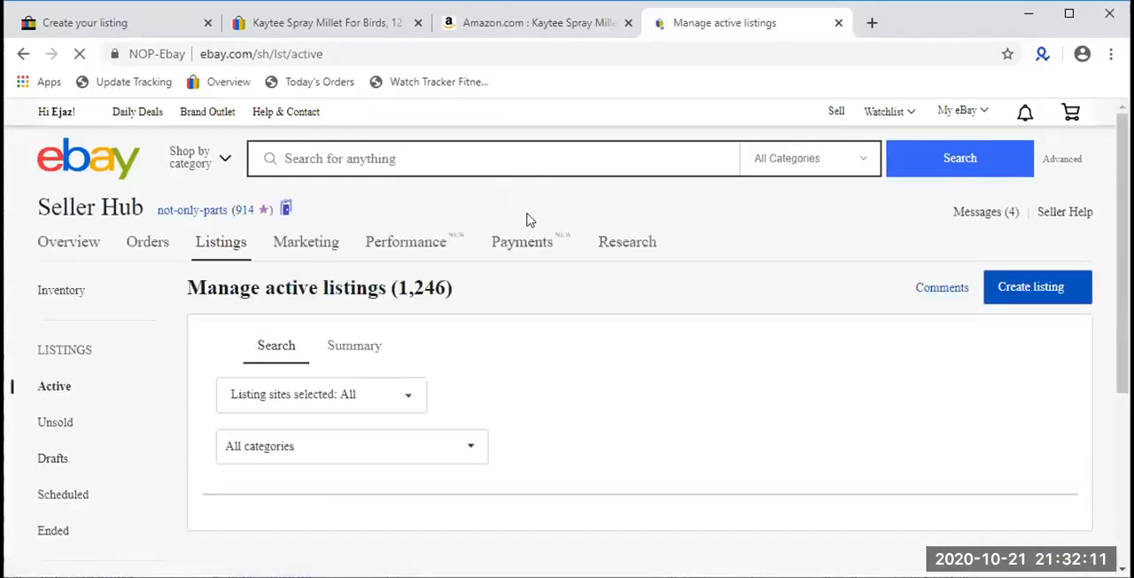
pyautogui.scroll(-3, 526, 218)
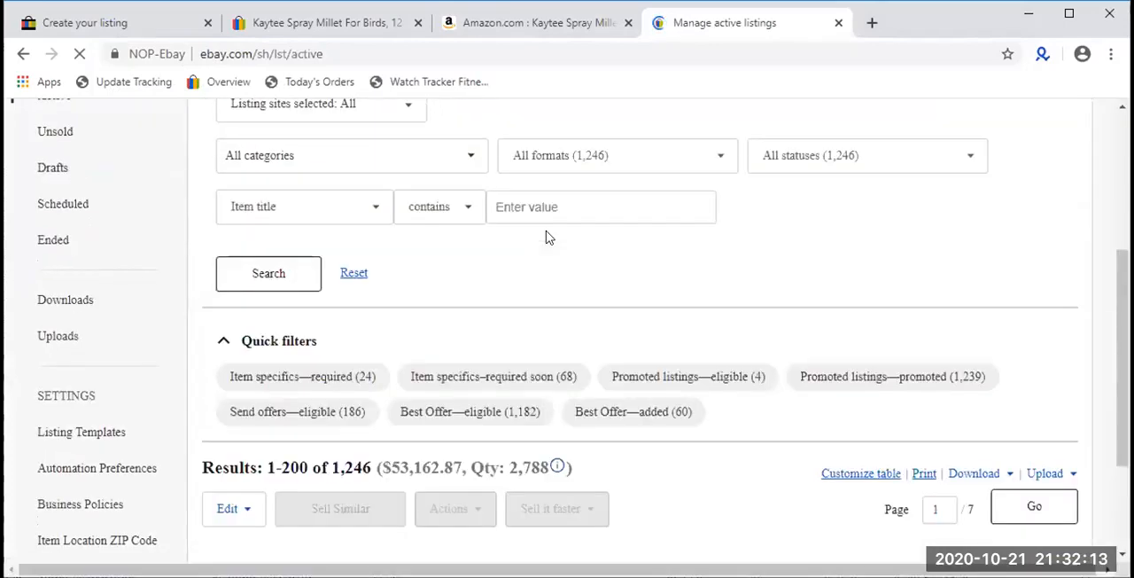
# - Search the active listings for item titles containing "reacher grabber"
pyautogui.click(561, 209)
pyautogui.write('reach')
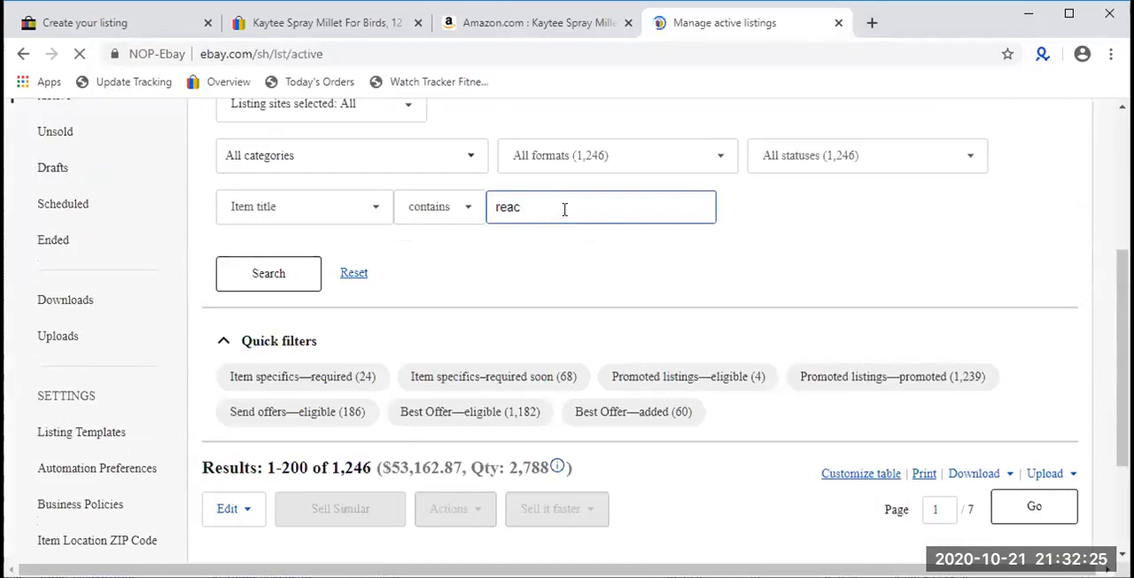
pyautogui.write('her')
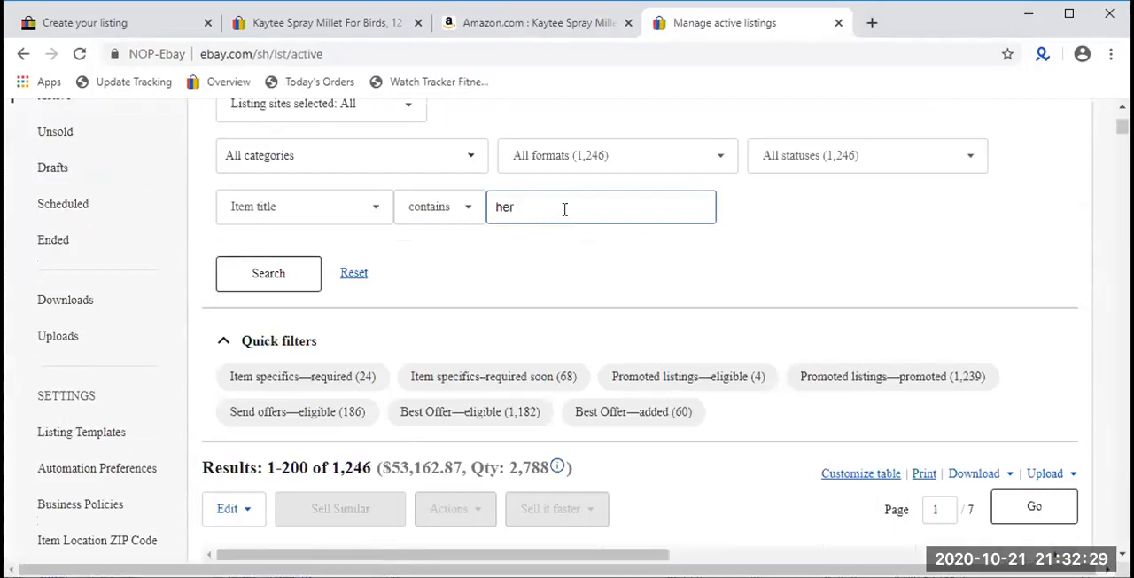
pyautogui.press('BackSpace')
pyautogui.write('reache')
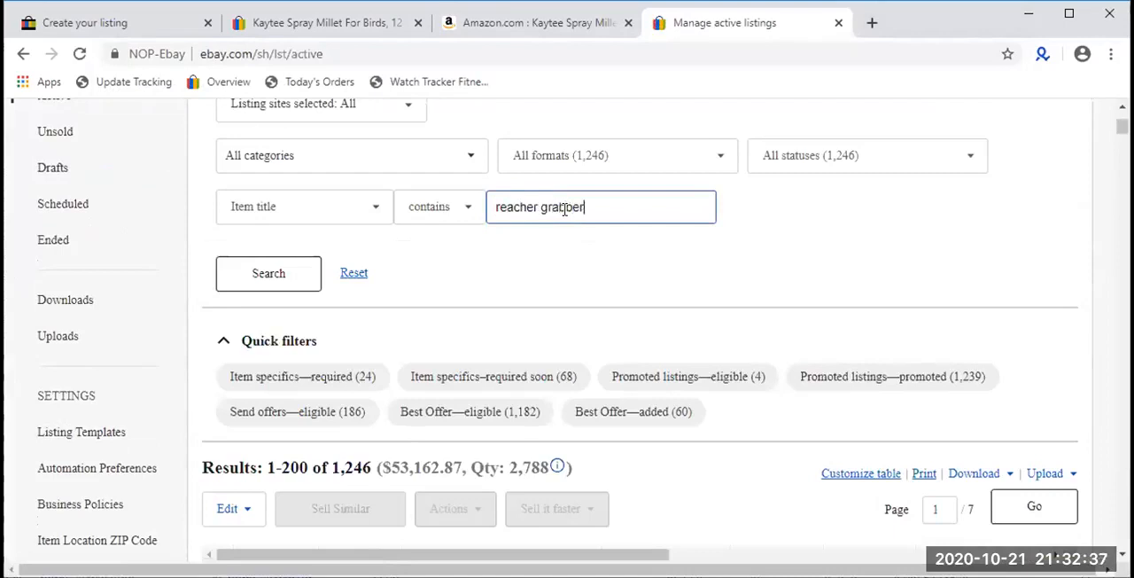
pyautogui.press('Return')
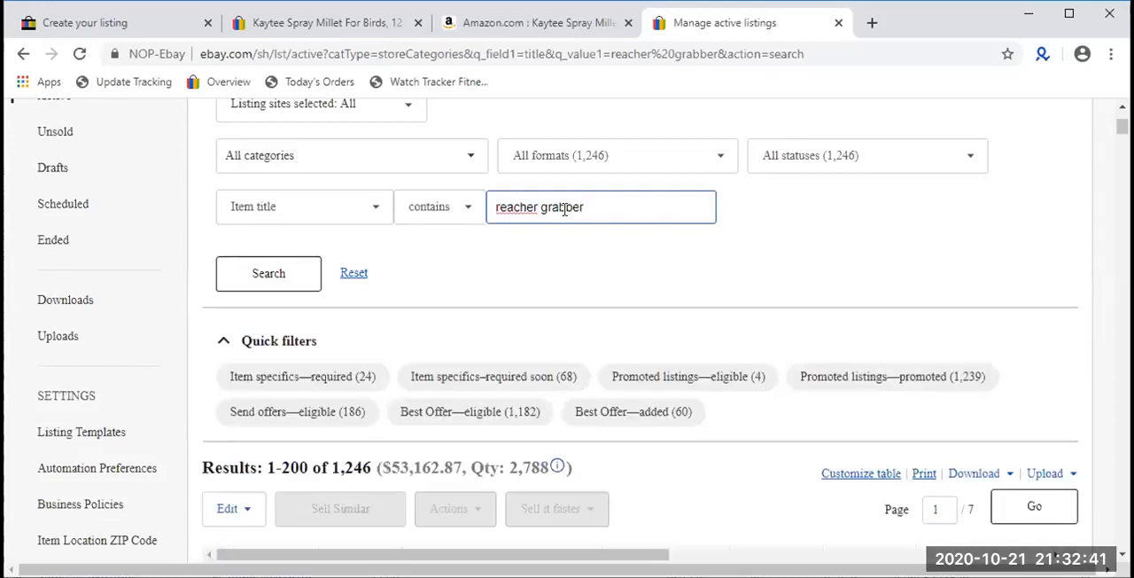
# - Open the Heavy Duty Grabber Tool listing from the filtered active listings in a new tab
pyautogui.scroll(-5, 564, 230)
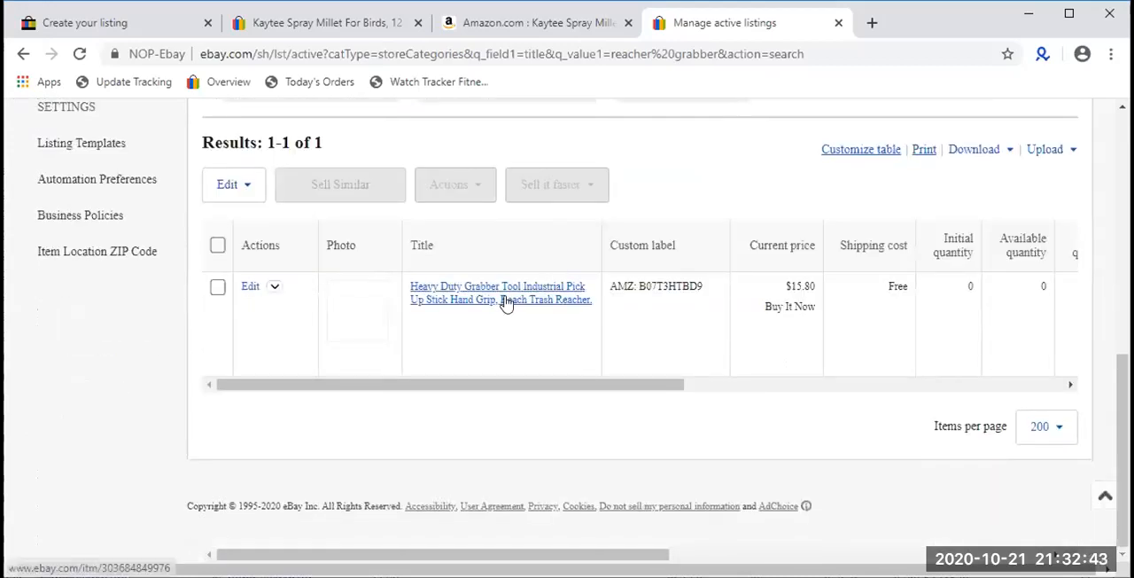
pyautogui.rightClick(505, 302)
pyautogui.click(542, 312)
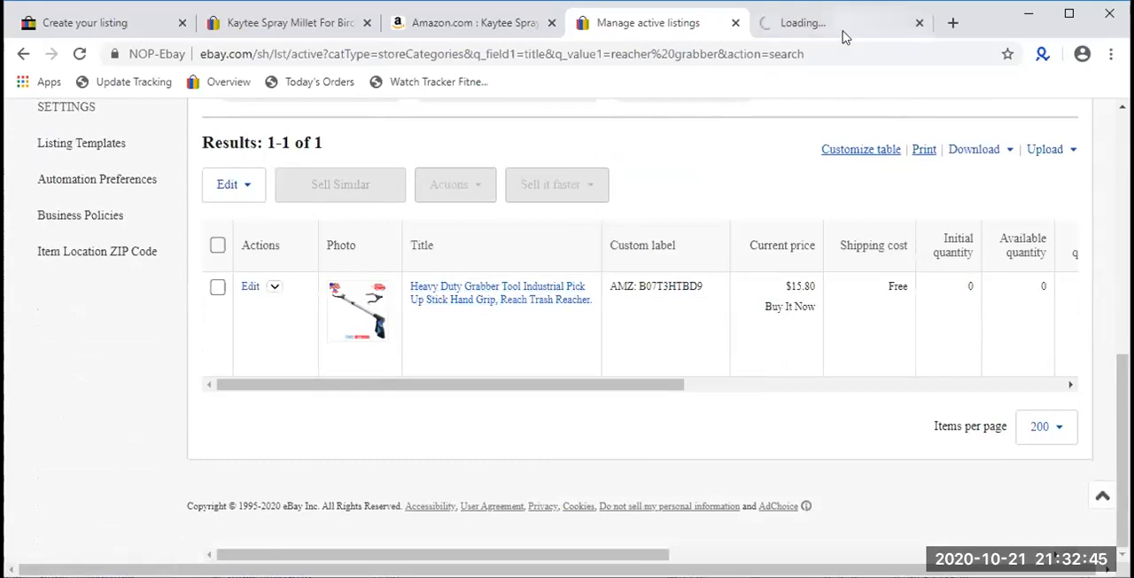
# - Shorten the item title filter to "grabber" and search the active listings again
pyautogui.scroll(3, 706, 184)
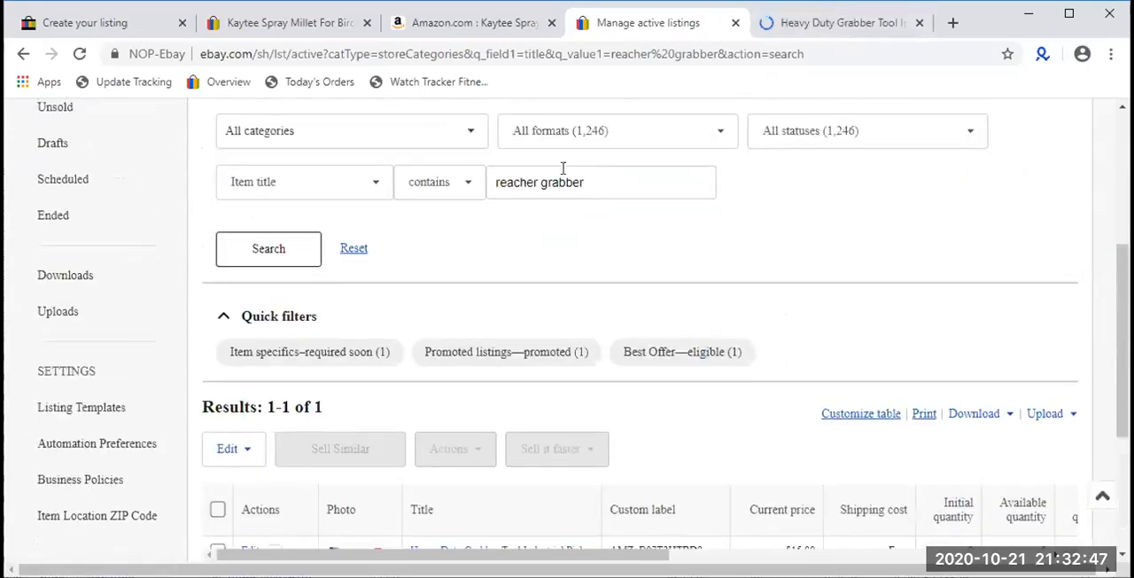
pyautogui.click(535, 181)
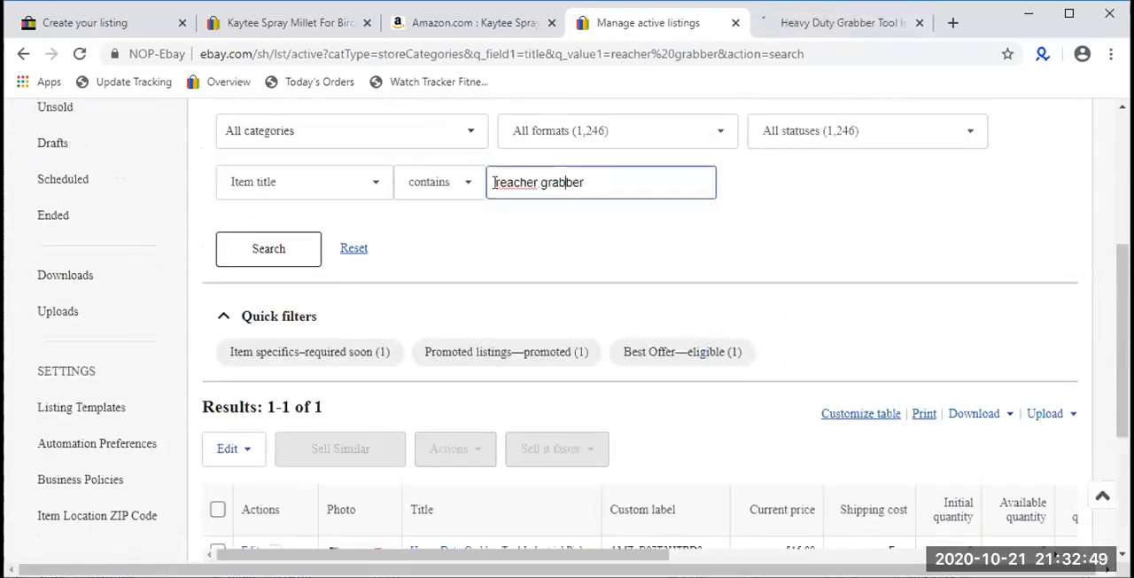
pyautogui.doubleClick(523, 180)
pyautogui.rightClick(524, 180)
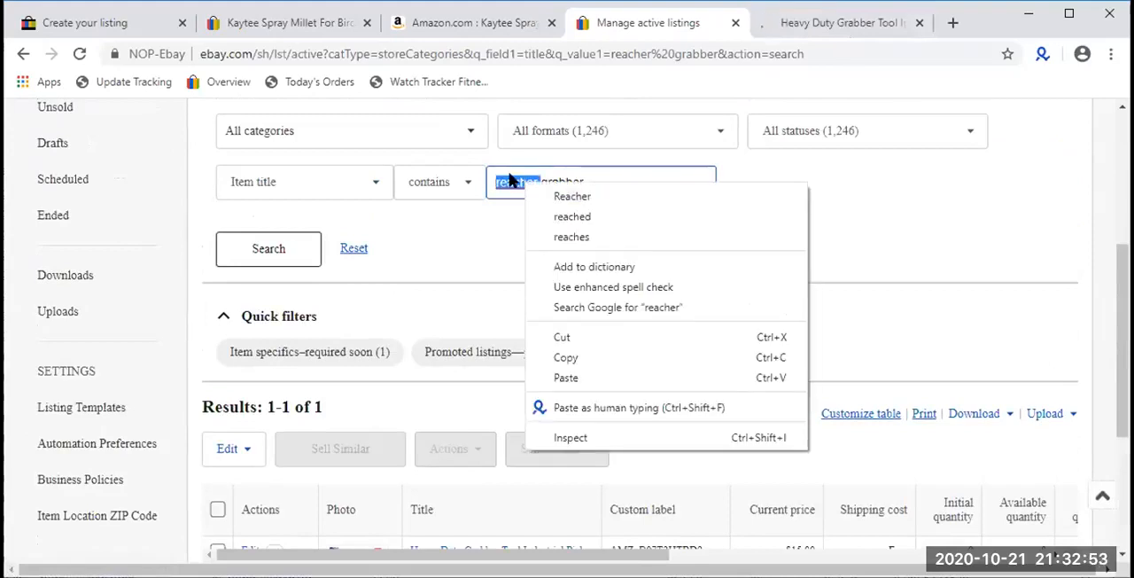
pyautogui.press('Escape')
pyautogui.press('BackSpace')
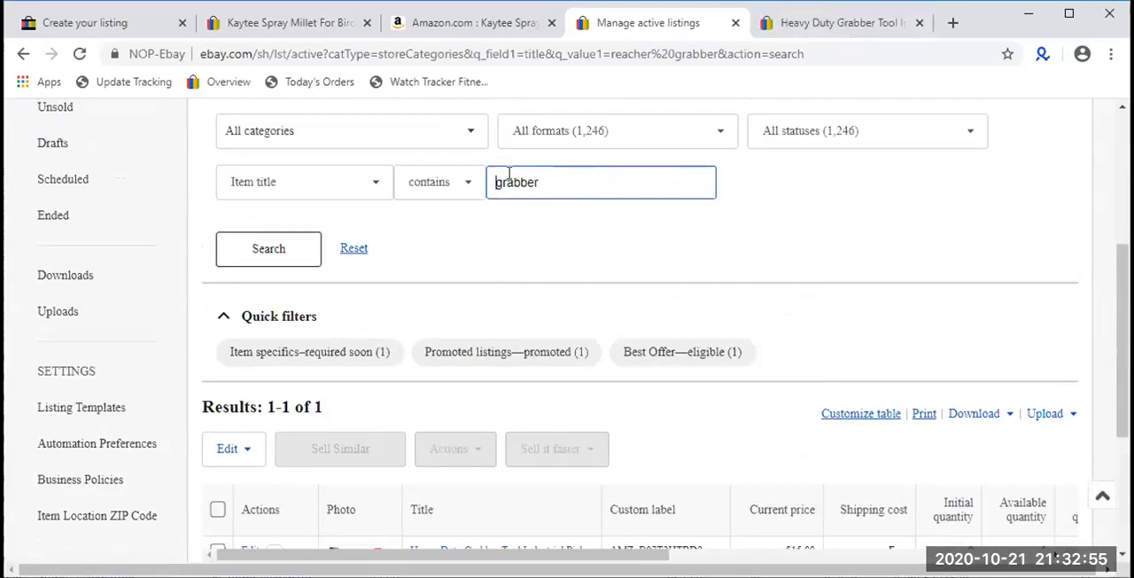
pyautogui.press('Return')
# - Review the Heavy Duty Grabber Tool item page and the active listings filtered by "grabber"
pyautogui.click(827, 24)
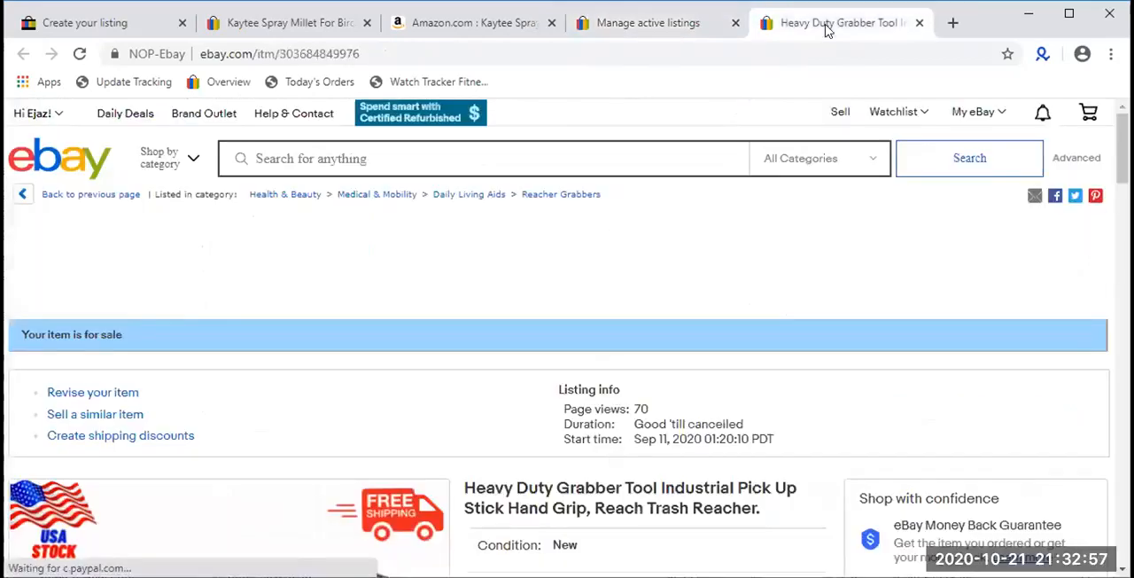
pyautogui.scroll(-4, 643, 296)
pyautogui.scroll(2, 696, 220)
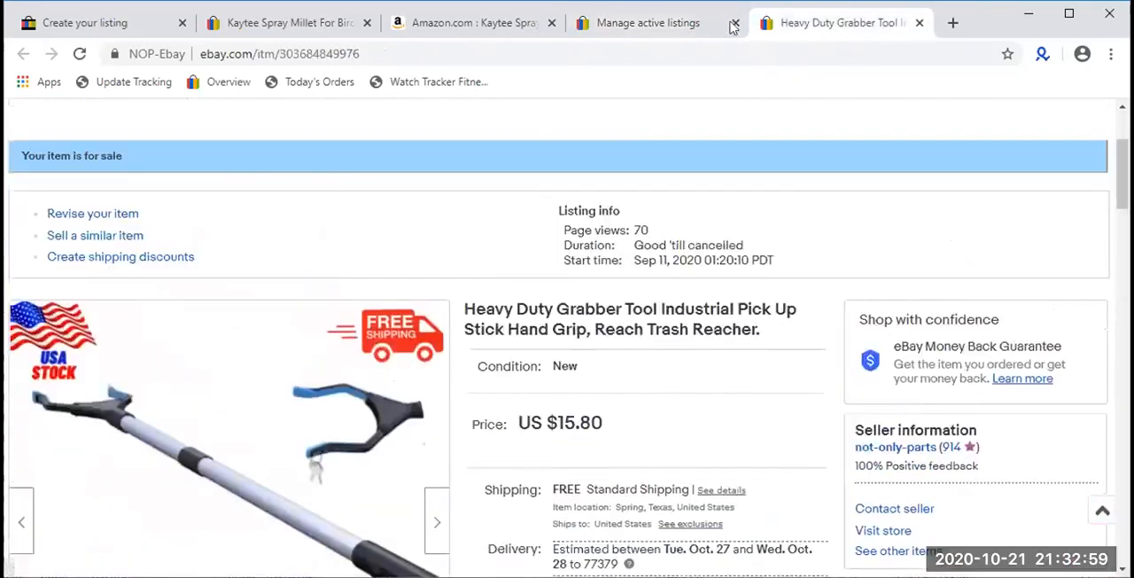
pyautogui.click(722, 25)
pyautogui.scroll(-3, 492, 293)
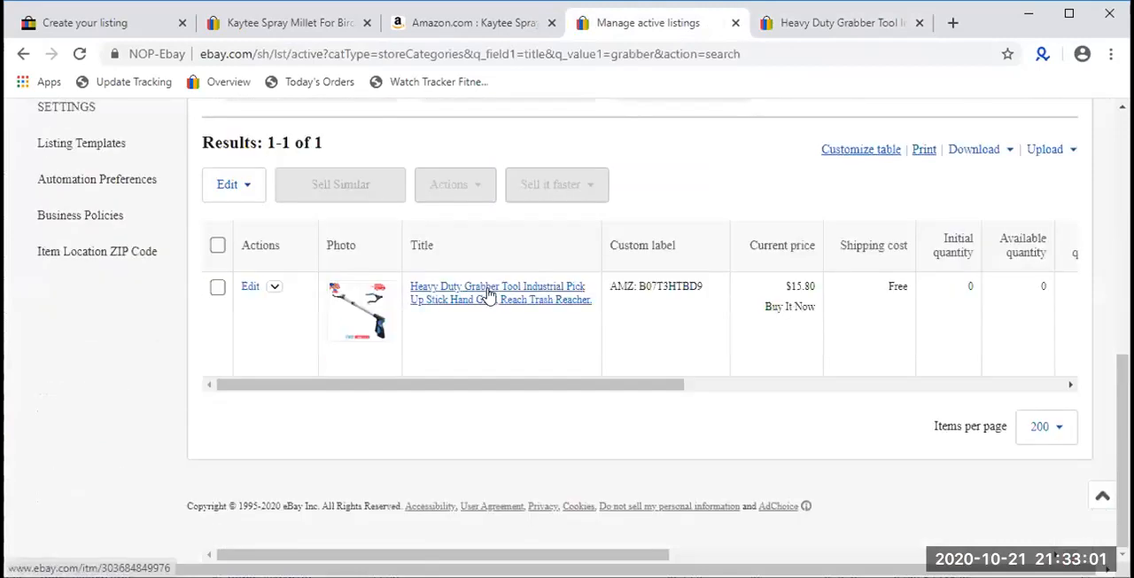
pyautogui.scroll(5, 487, 294)
# - Return to the grabber tool item page and search eBay for "reacher grabber tool"
pyautogui.click(837, 22)
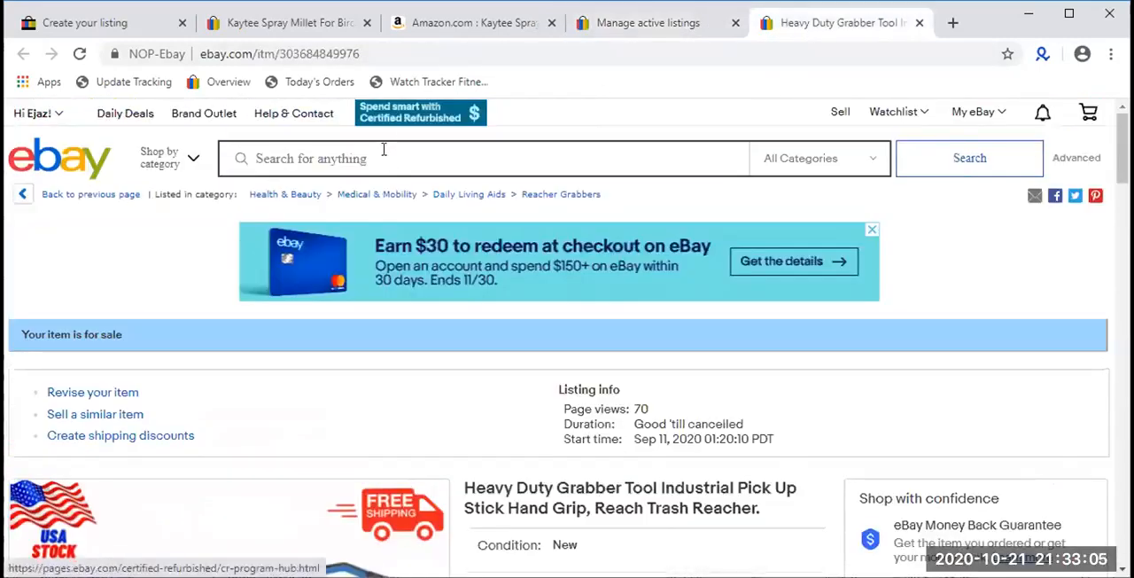
pyautogui.click(384, 156)
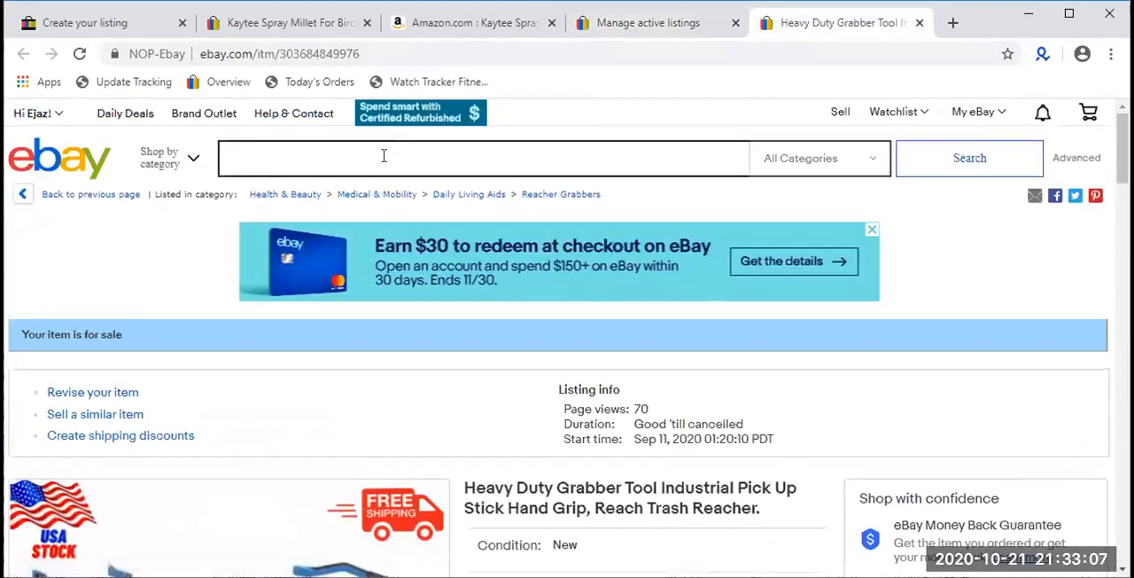
pyautogui.write('reacher ')
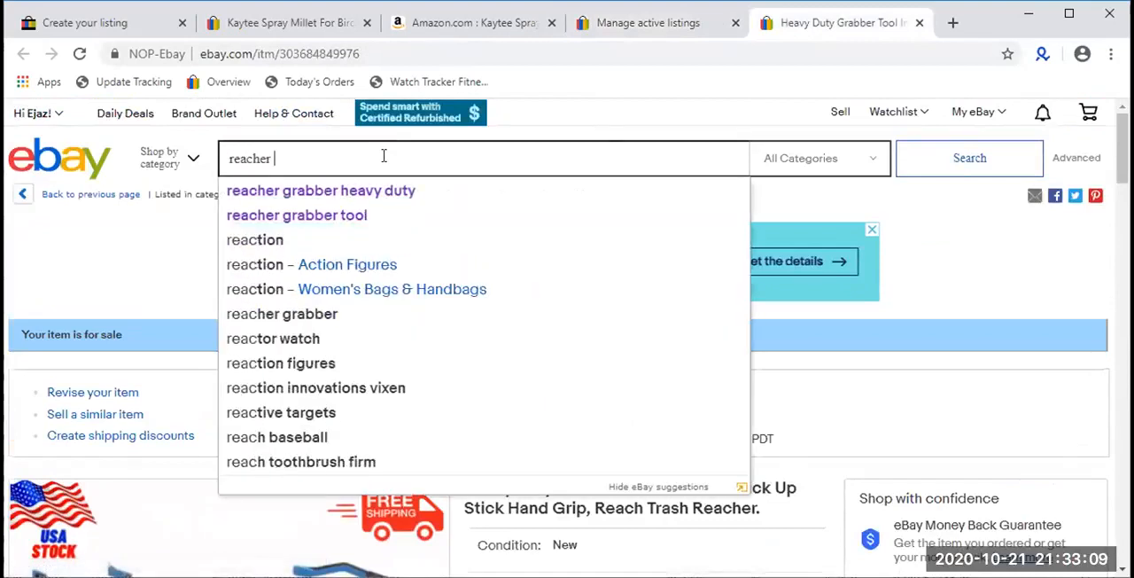
pyautogui.write('grabber tool')
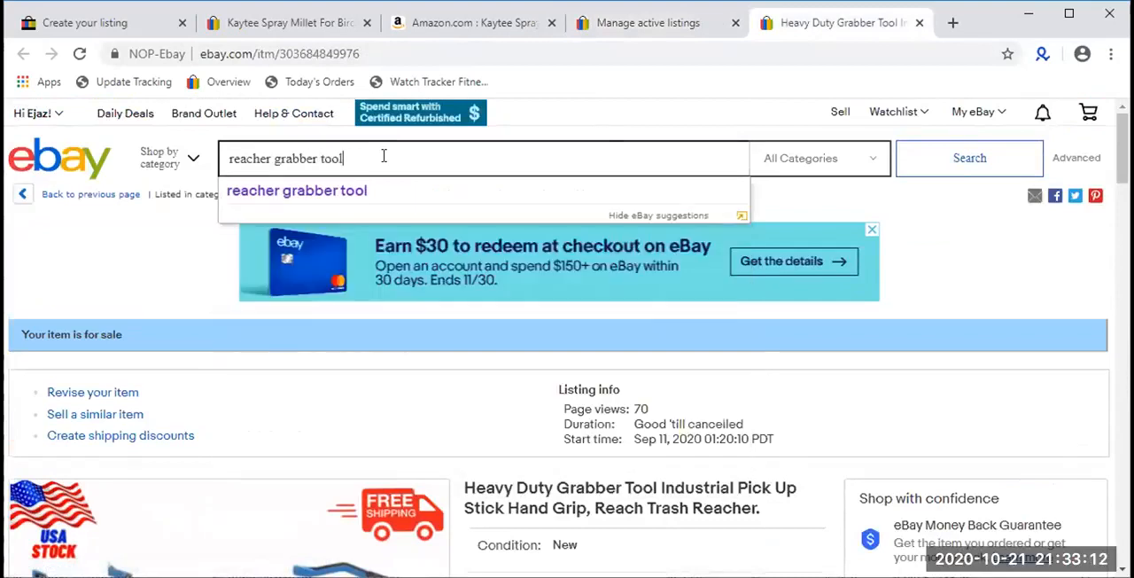
pyautogui.press('Return')
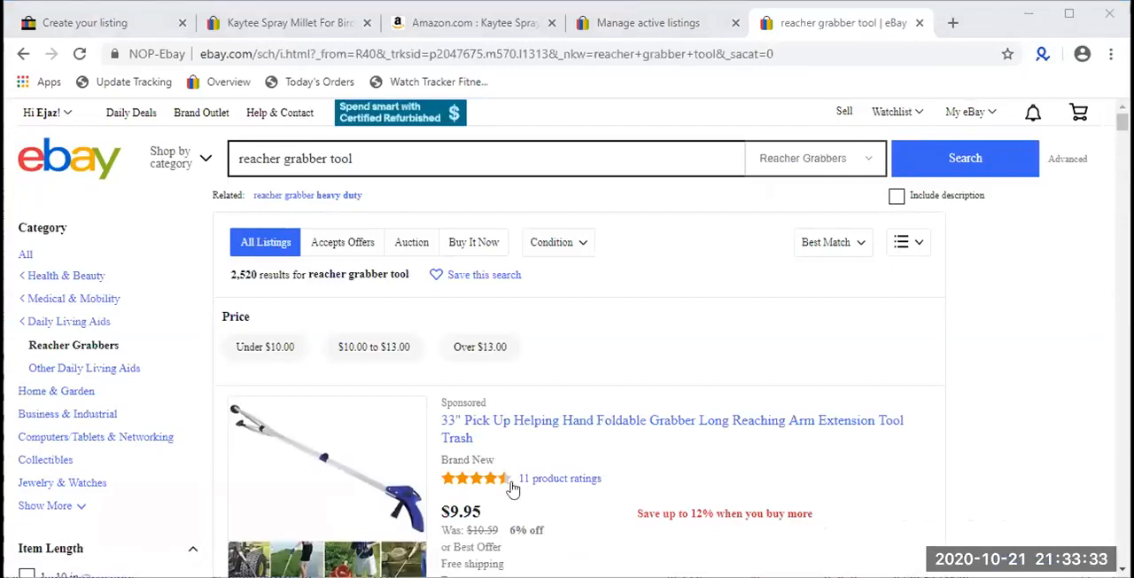
# - Examine the first page of reacher grabber tool results for listings with bold titles or subtitles
pyautogui.scroll(-10, 515, 490)
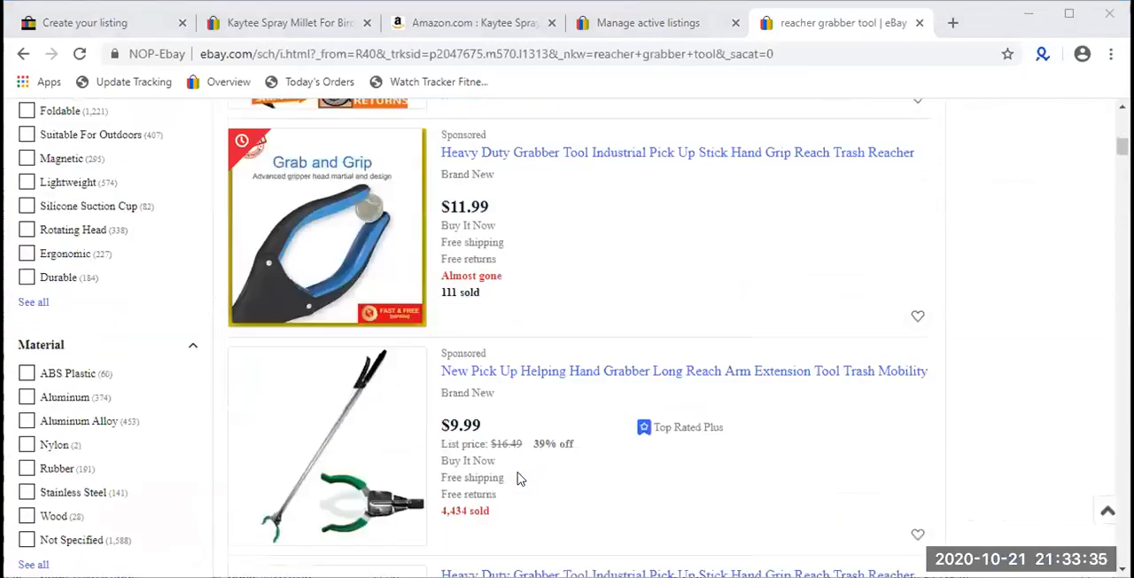
pyautogui.scroll(-10, 523, 467)
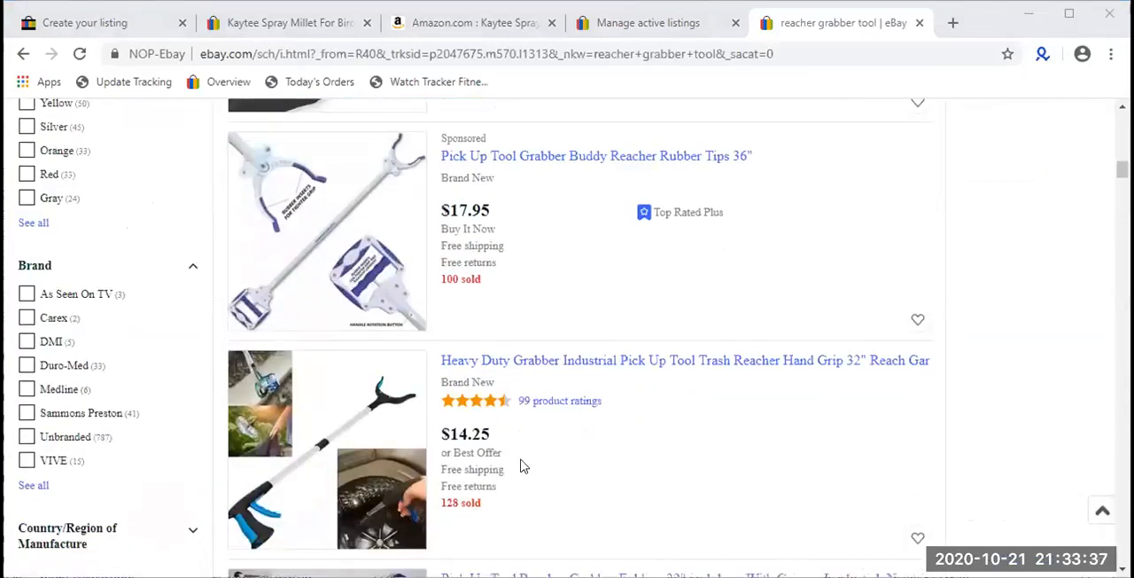
pyautogui.scroll(-10, 523, 462)
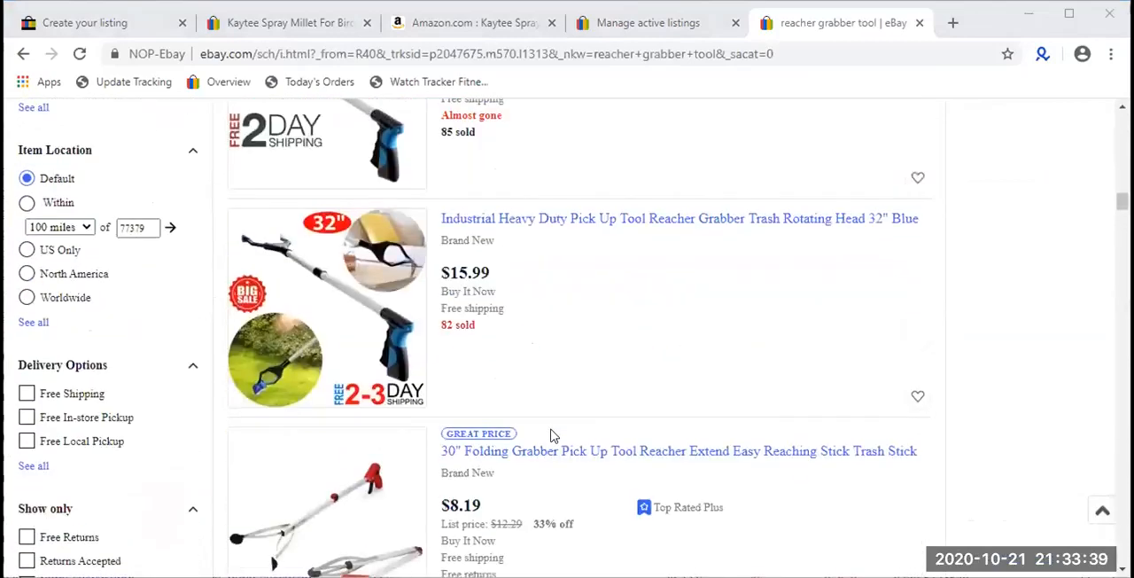
pyautogui.scroll(-10, 552, 431)
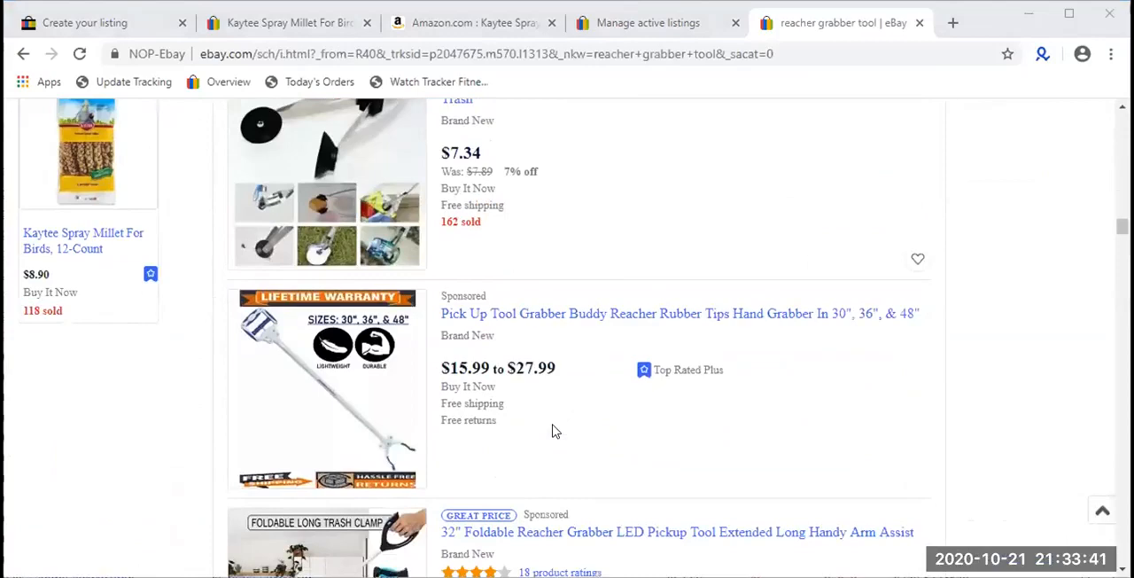
pyautogui.scroll(-10, 552, 431)
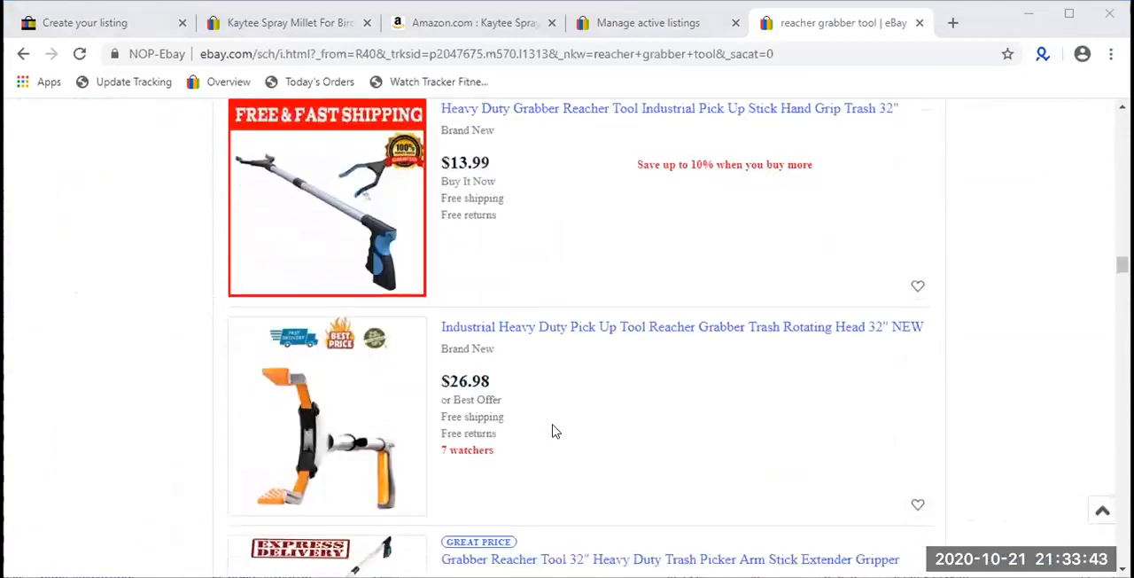
pyautogui.scroll(-10, 552, 431)
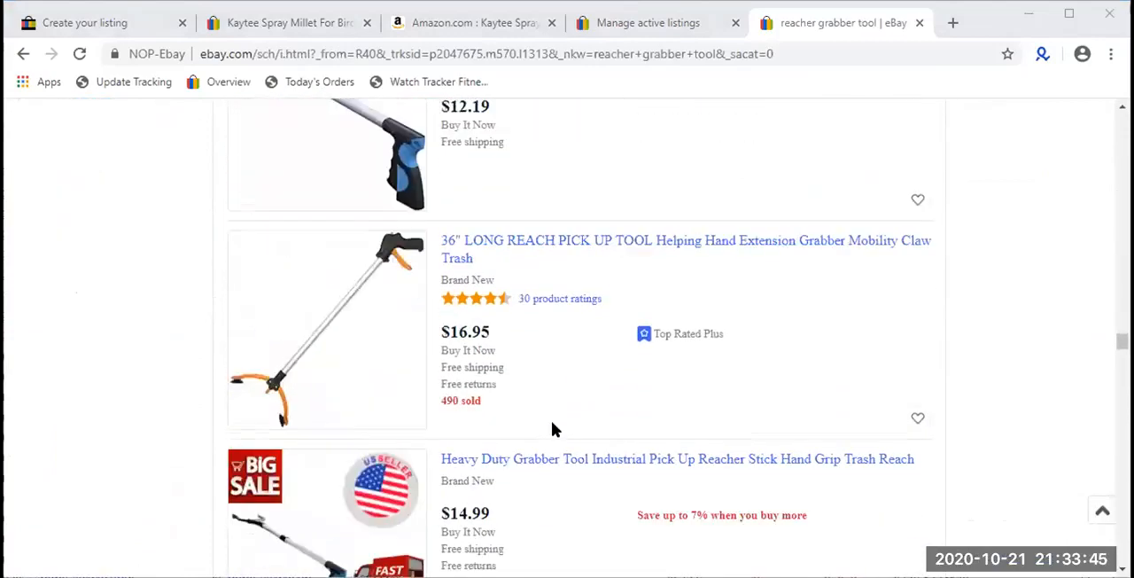
pyautogui.scroll(-10, 552, 429)
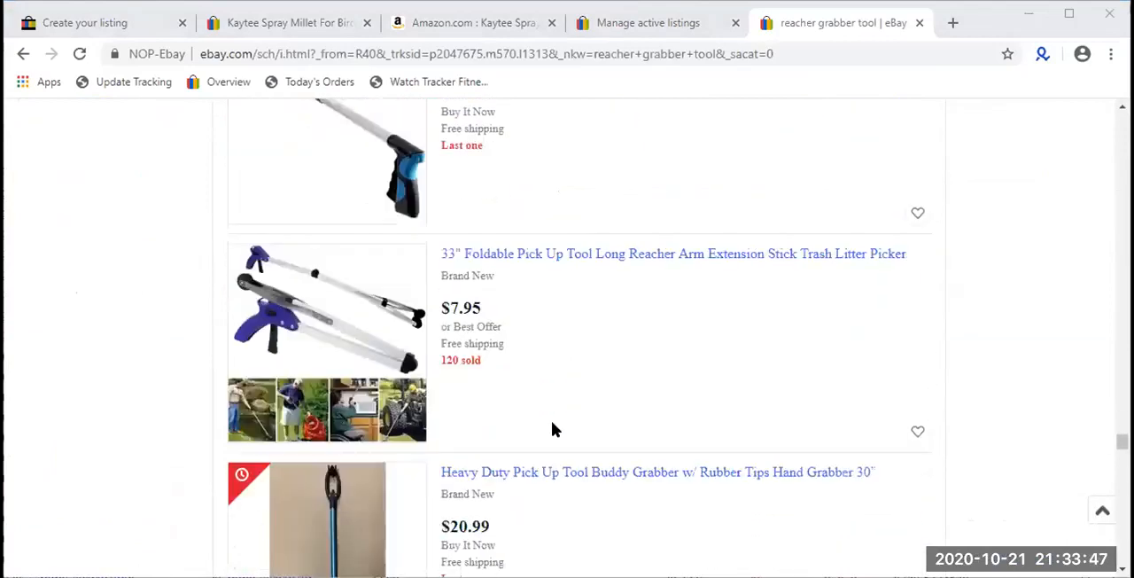
pyautogui.scroll(-10, 552, 429)
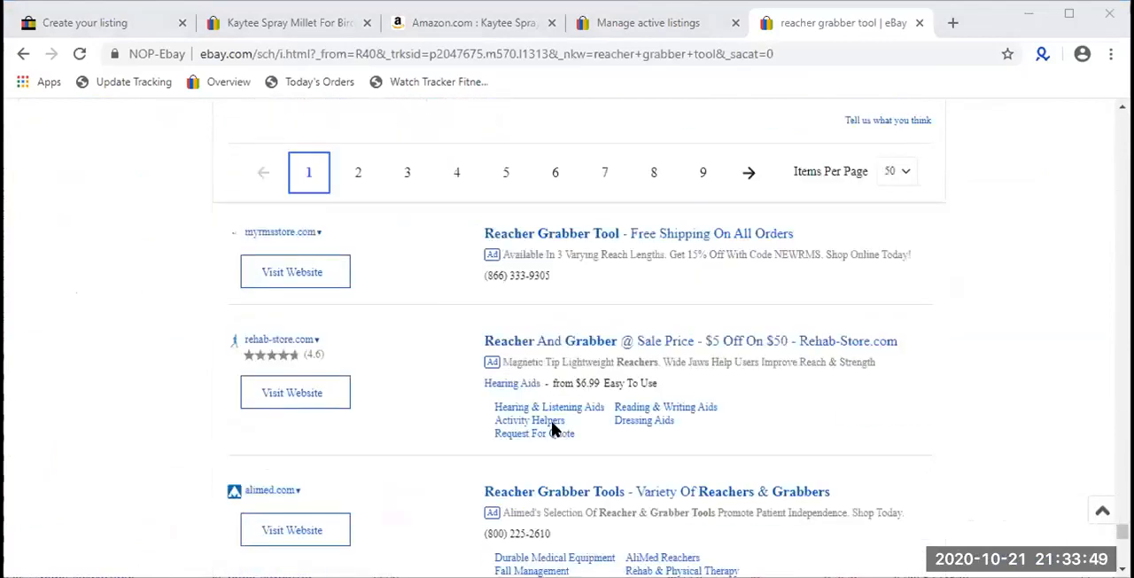
# - Open page 2 of the reacher grabber tool results, checking the Kaytee form's subtitle field while it loads
pyautogui.click(358, 202)
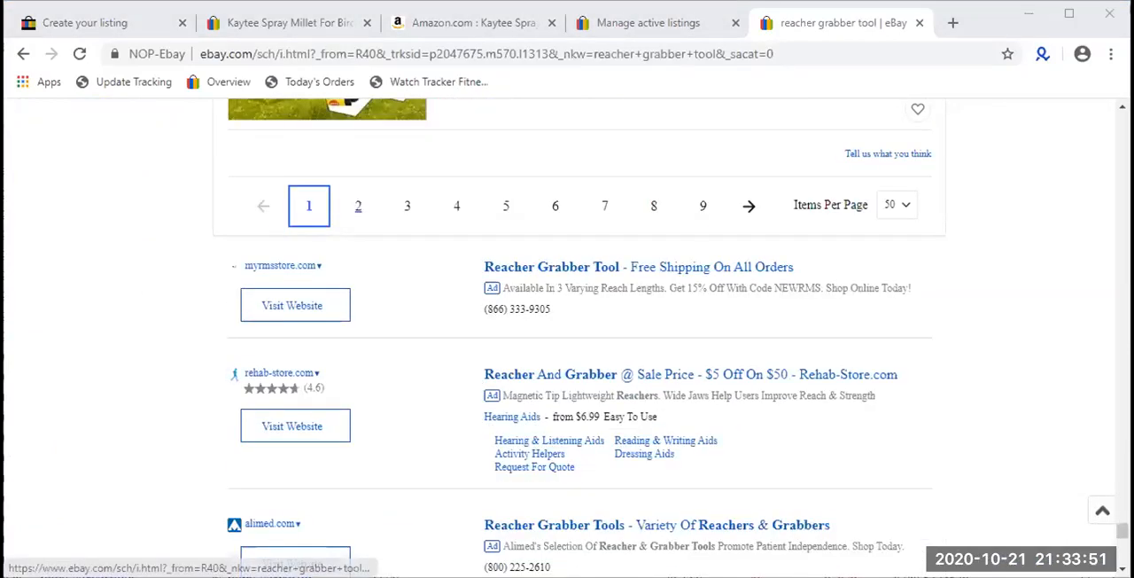
pyautogui.click(98, 22)
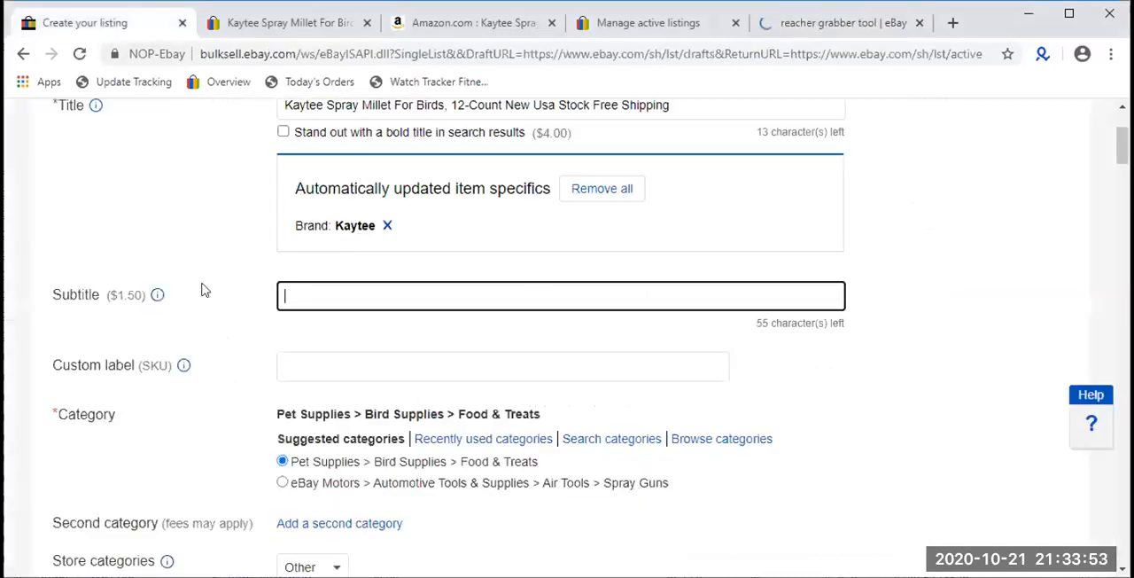
pyautogui.click(827, 26)
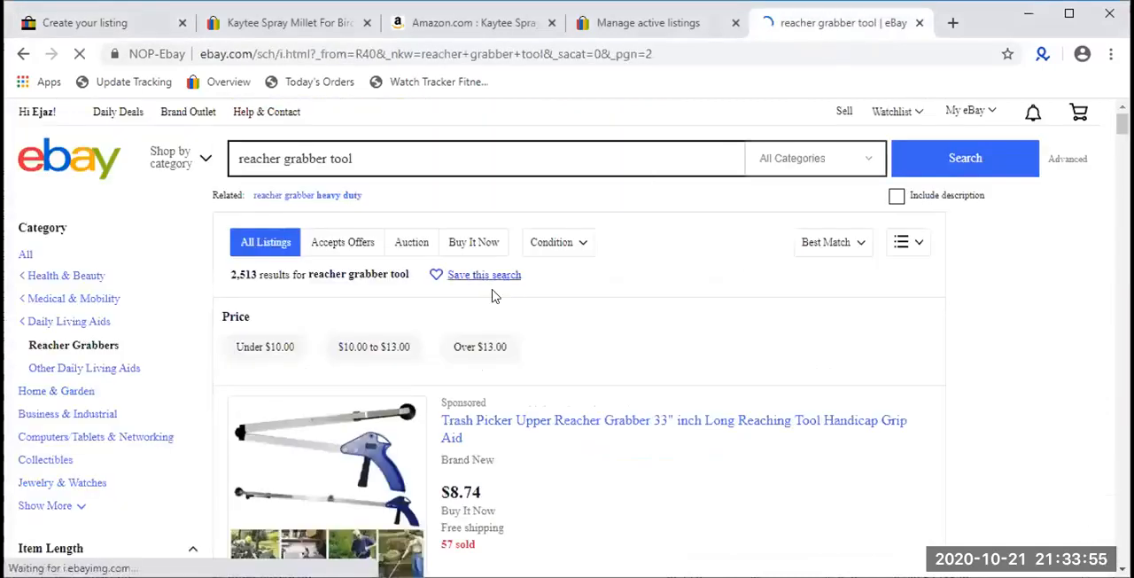
# - Examine the second page of reacher grabber tool results for bold titles or subtitles and open page 3
pyautogui.scroll(-5, 493, 297)
pyautogui.scroll(-15, 494, 297)
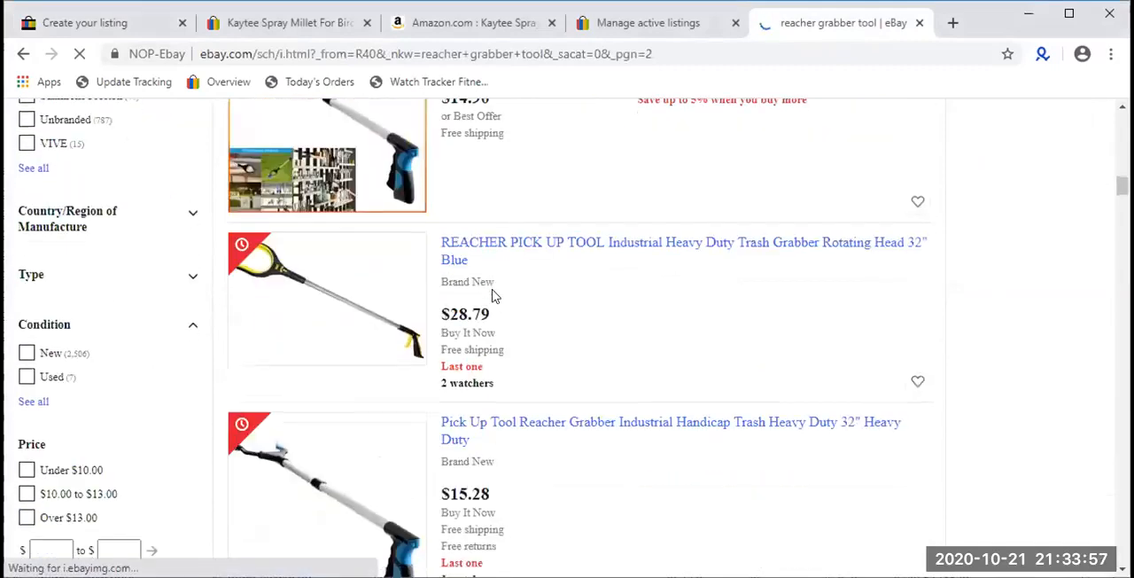
pyautogui.scroll(-15, 493, 297)
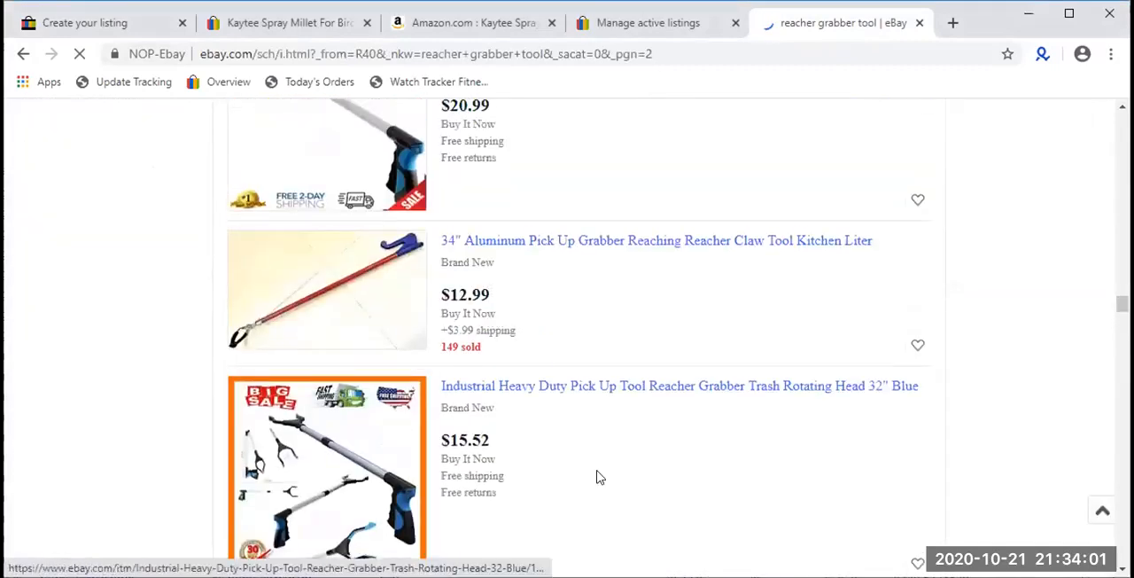
pyautogui.scroll(-3, 597, 475)
pyautogui.scroll(-15, 546, 418)
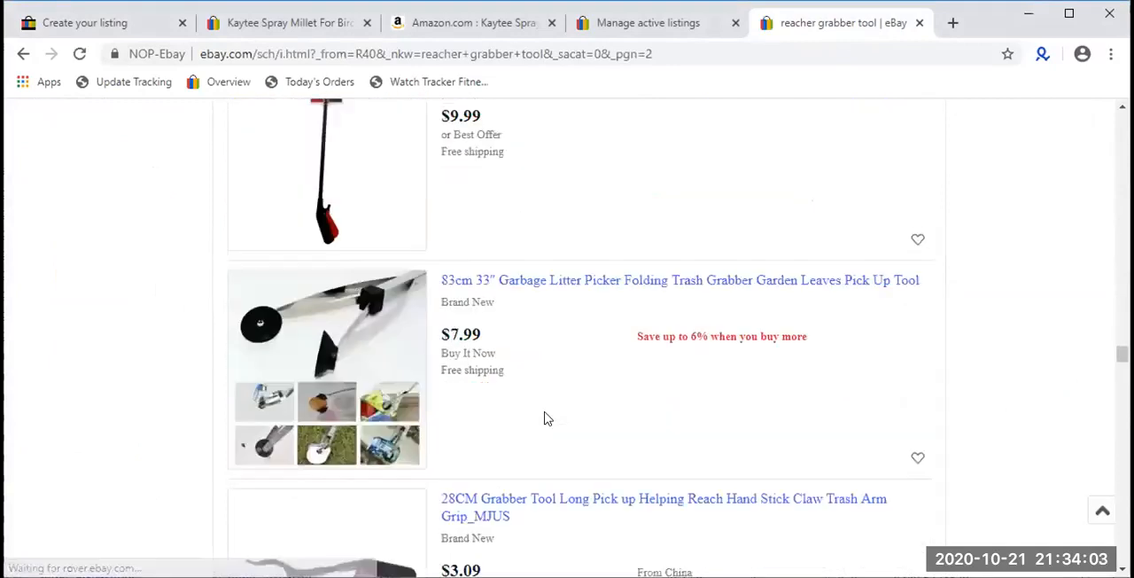
pyautogui.scroll(-10, 545, 418)
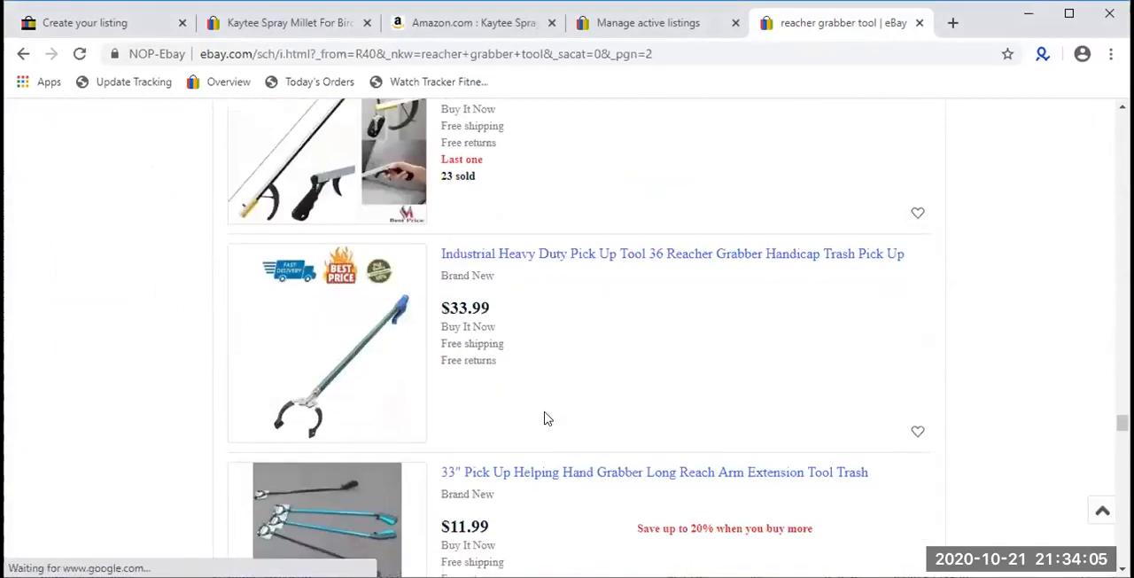
pyautogui.scroll(-12, 544, 413)
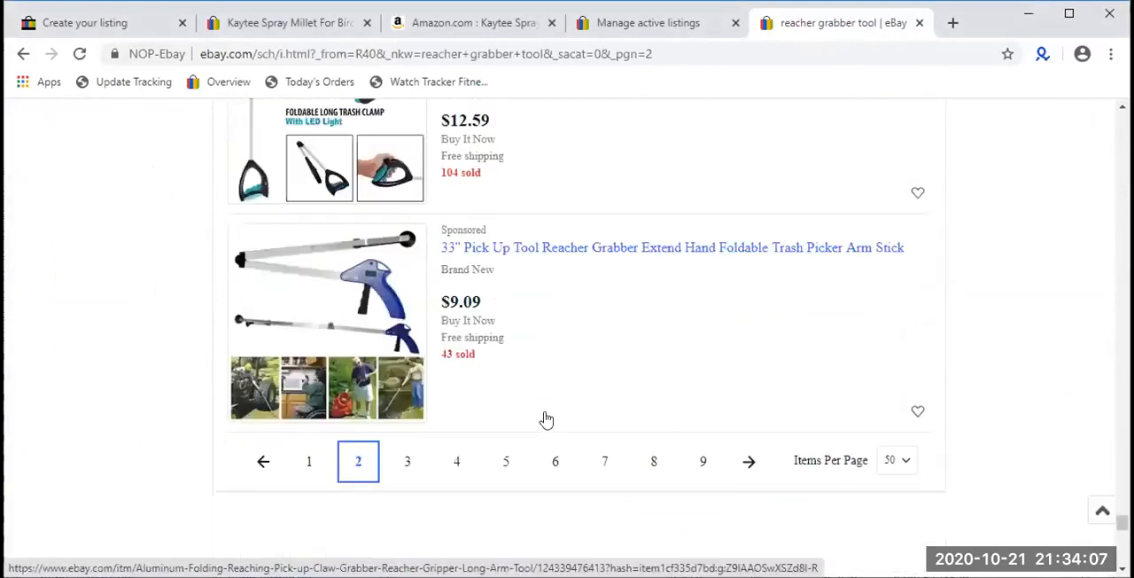
pyautogui.scroll(4, 469, 372)
pyautogui.click(399, 379)
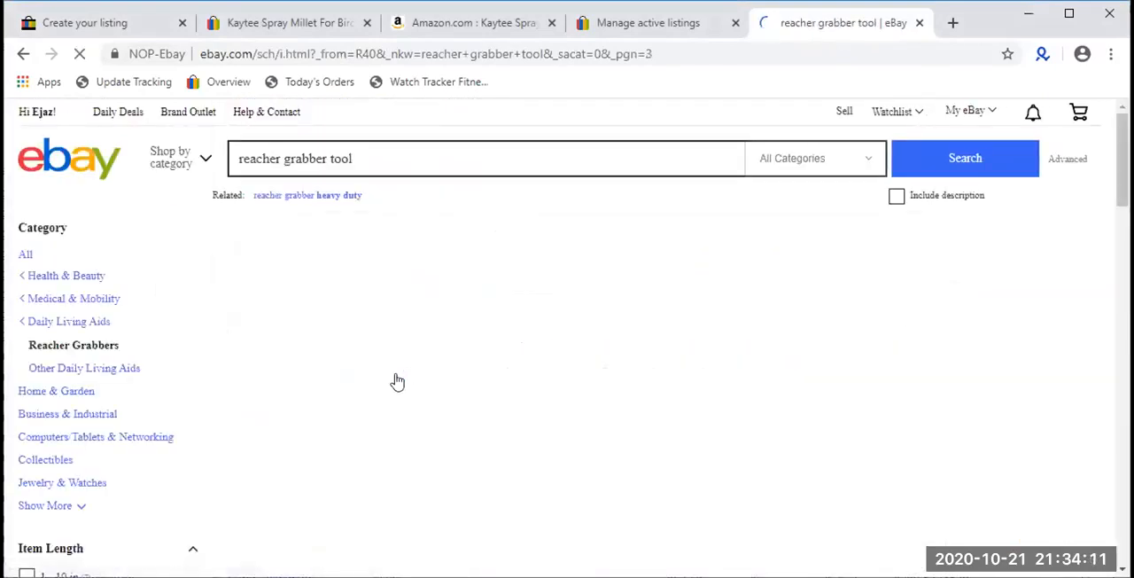
# - Examine the third page of reacher grabber tool results for bold titles or subtitles and open page 4
pyautogui.scroll(-15, 397, 381)
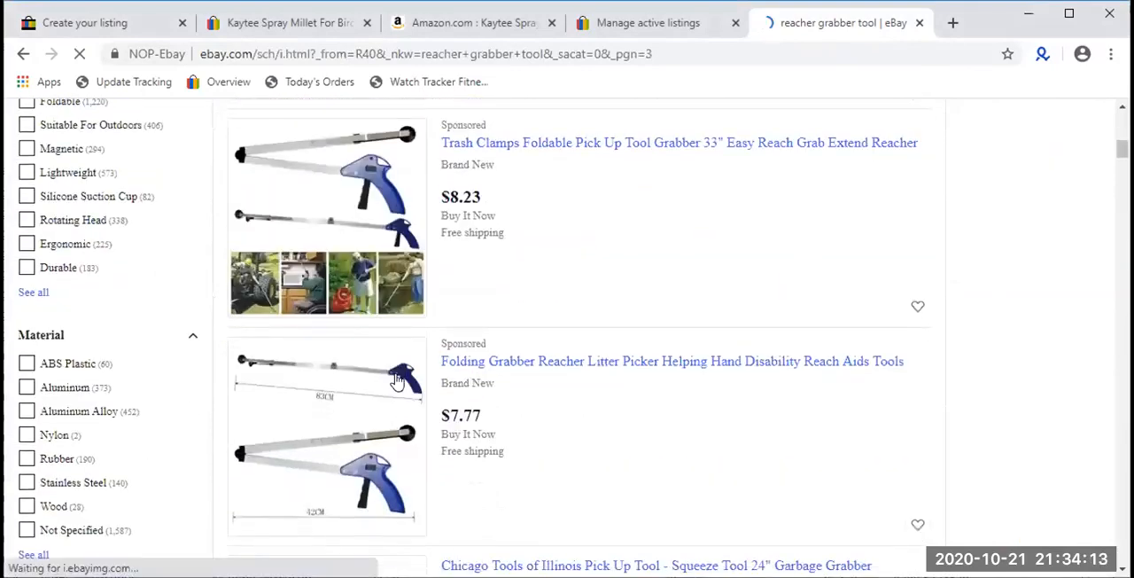
pyautogui.scroll(-15, 397, 381)
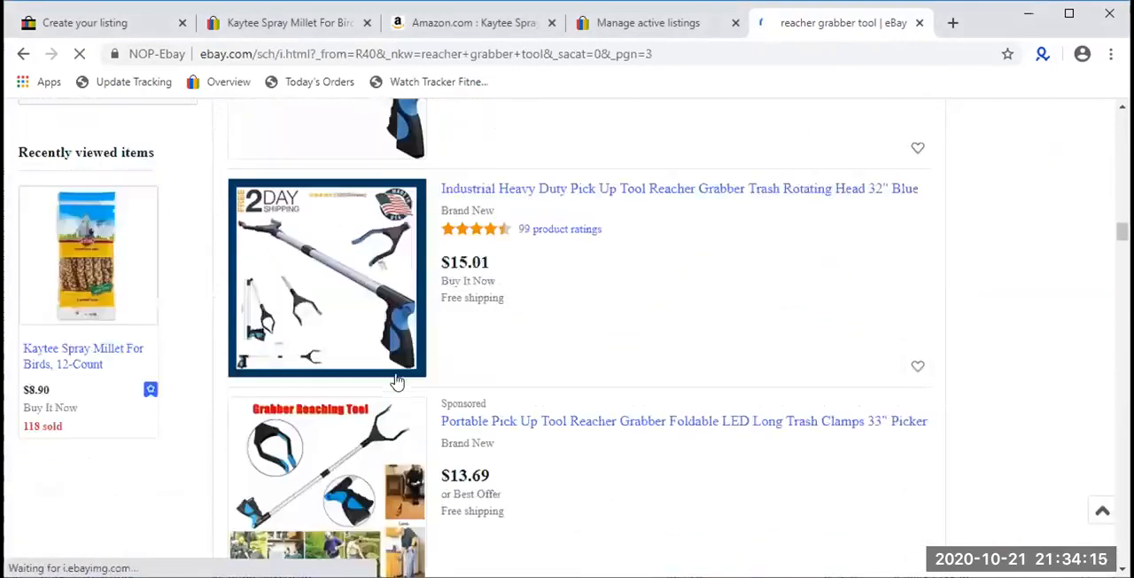
pyautogui.scroll(-15, 397, 381)
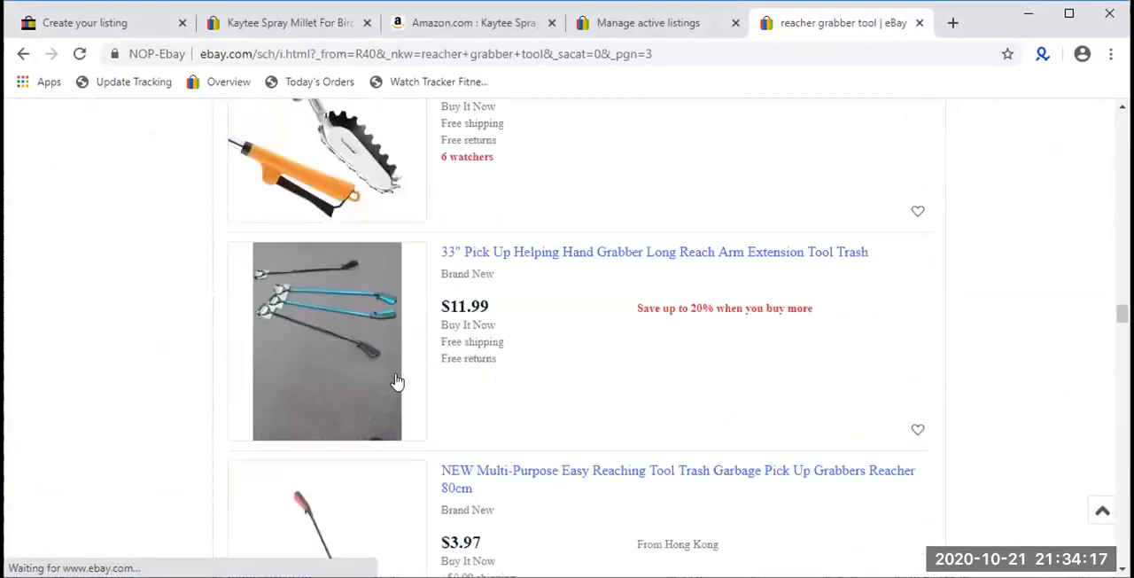
pyautogui.scroll(-15, 397, 381)
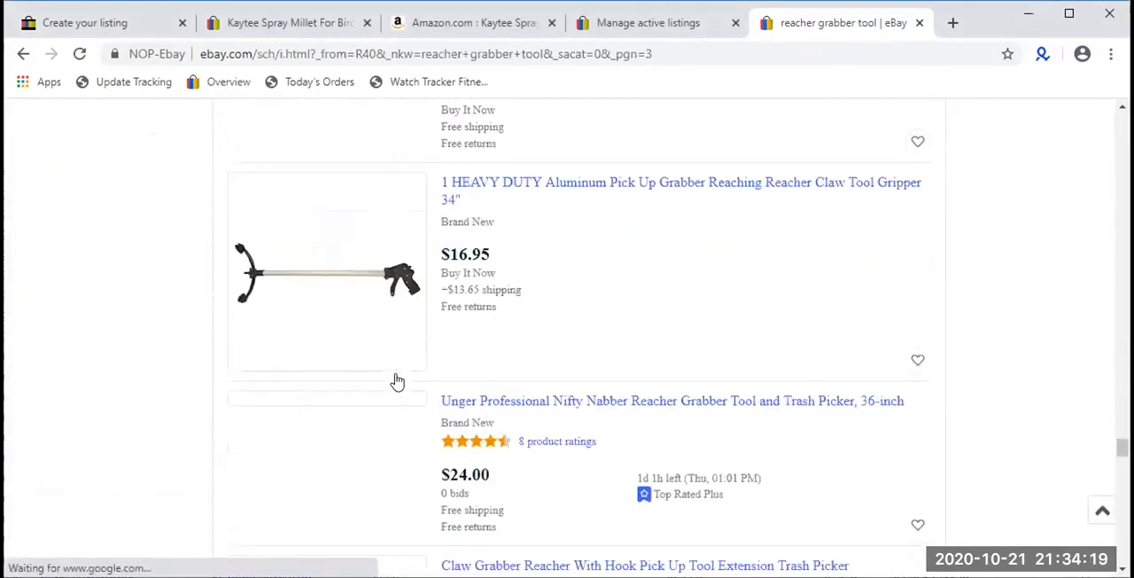
pyautogui.scroll(-15, 397, 381)
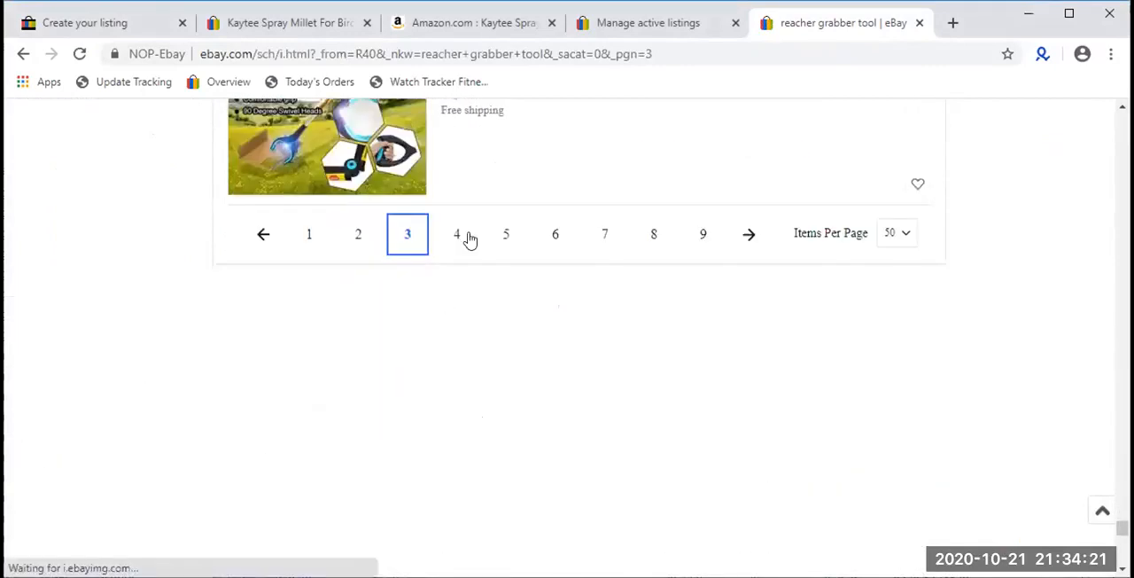
pyautogui.click(469, 235)
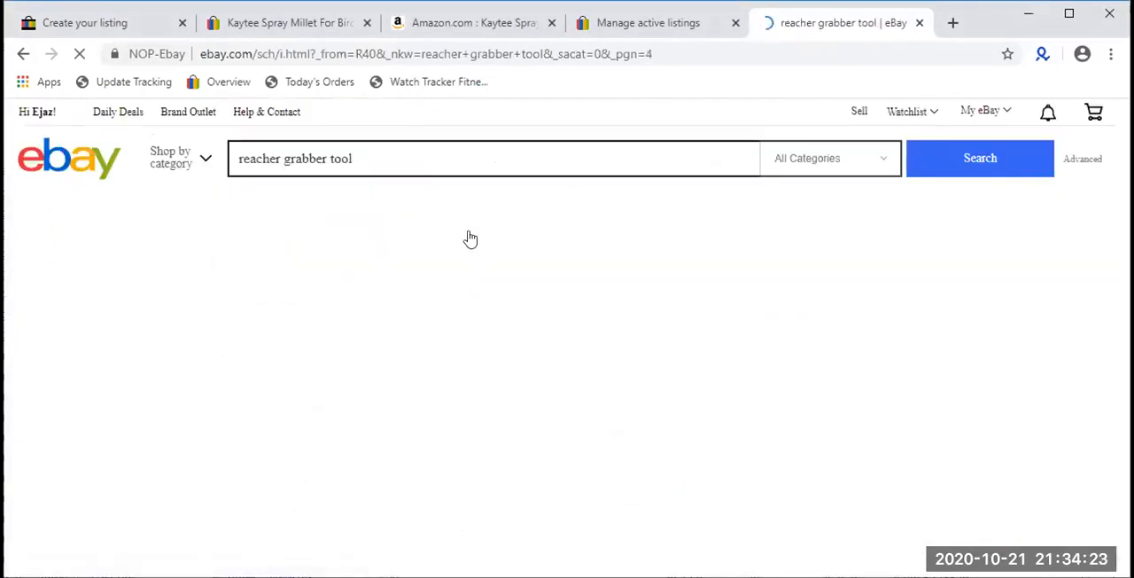
# - Examine the fourth page of reacher grabber tool results for bold titles or subtitles, and return to the Kaytee Spray Millet item page
pyautogui.scroll(-15, 469, 238)
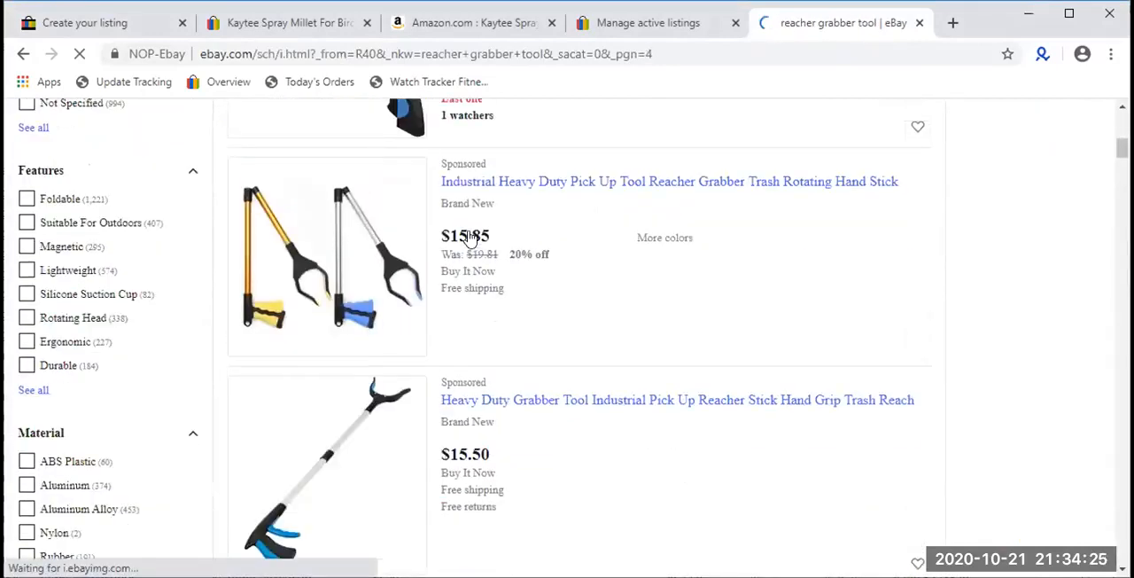
pyautogui.scroll(-15, 469, 238)
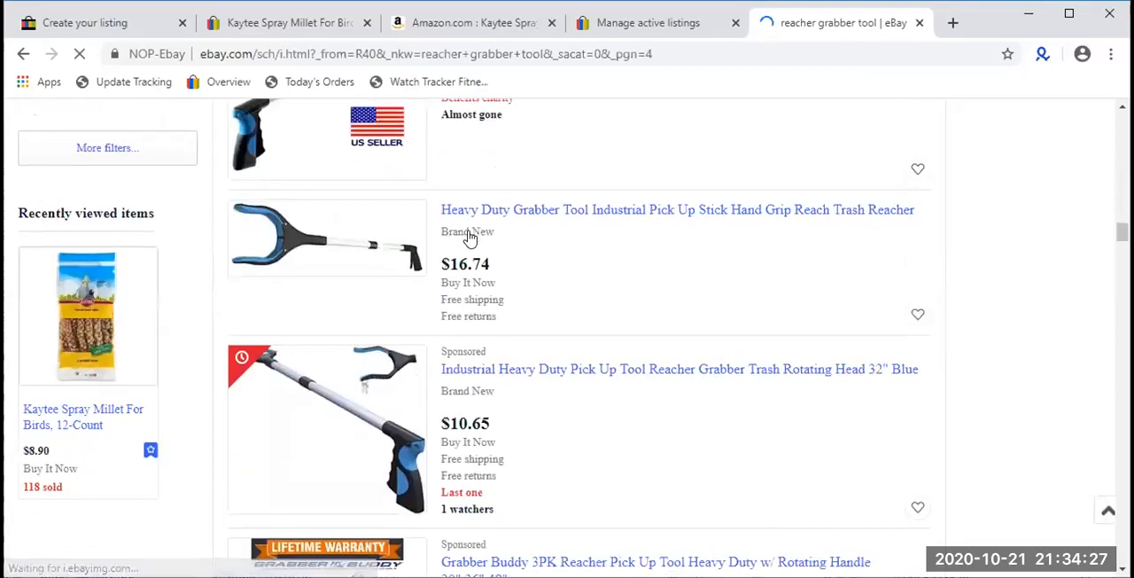
pyautogui.scroll(-15, 469, 237)
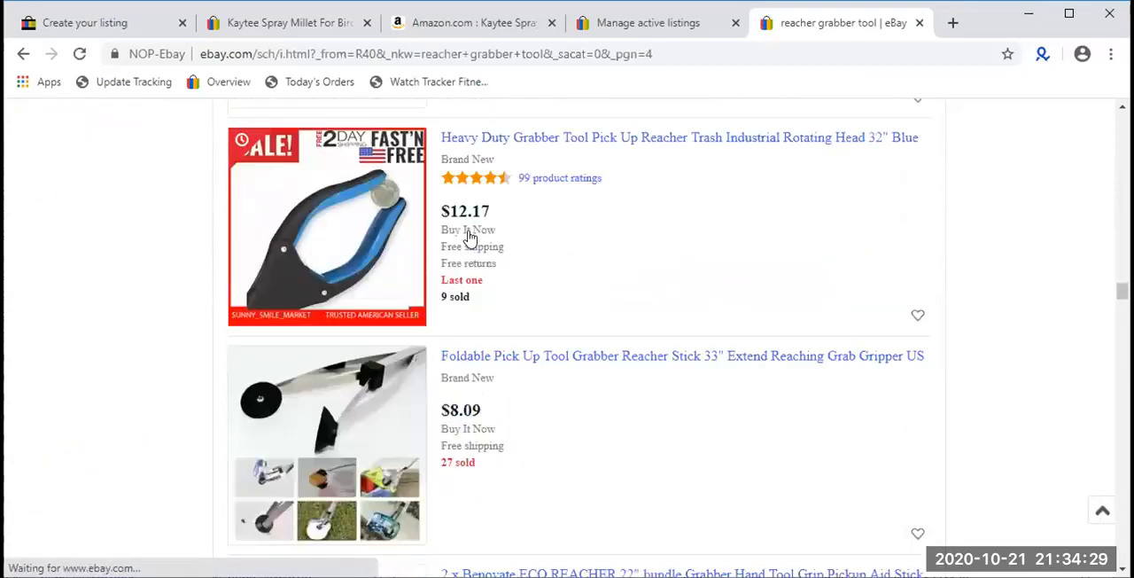
pyautogui.scroll(-5, 466, 238)
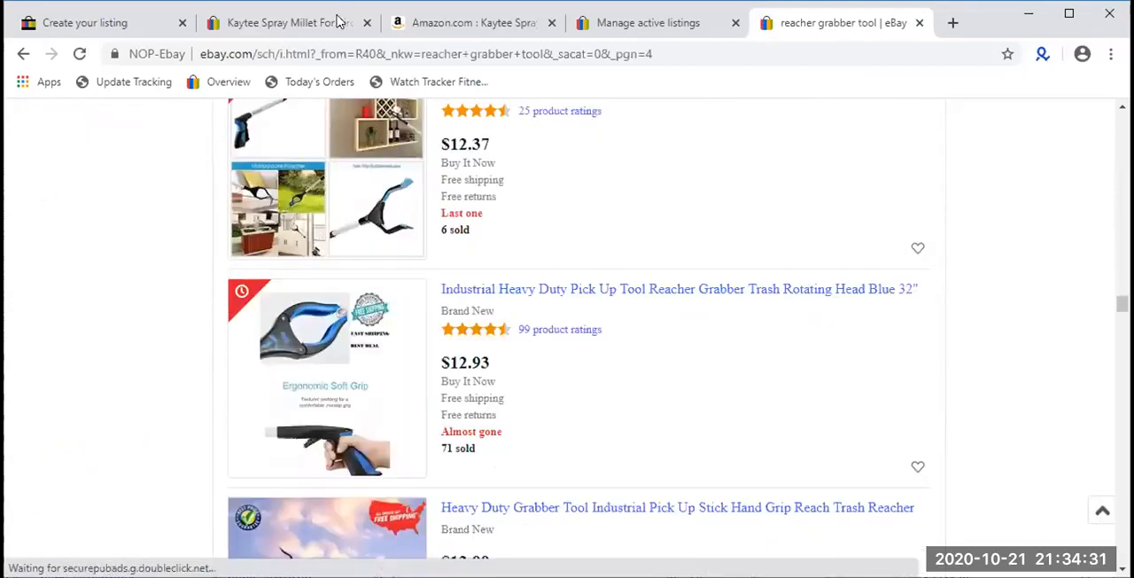
pyautogui.click(337, 25)
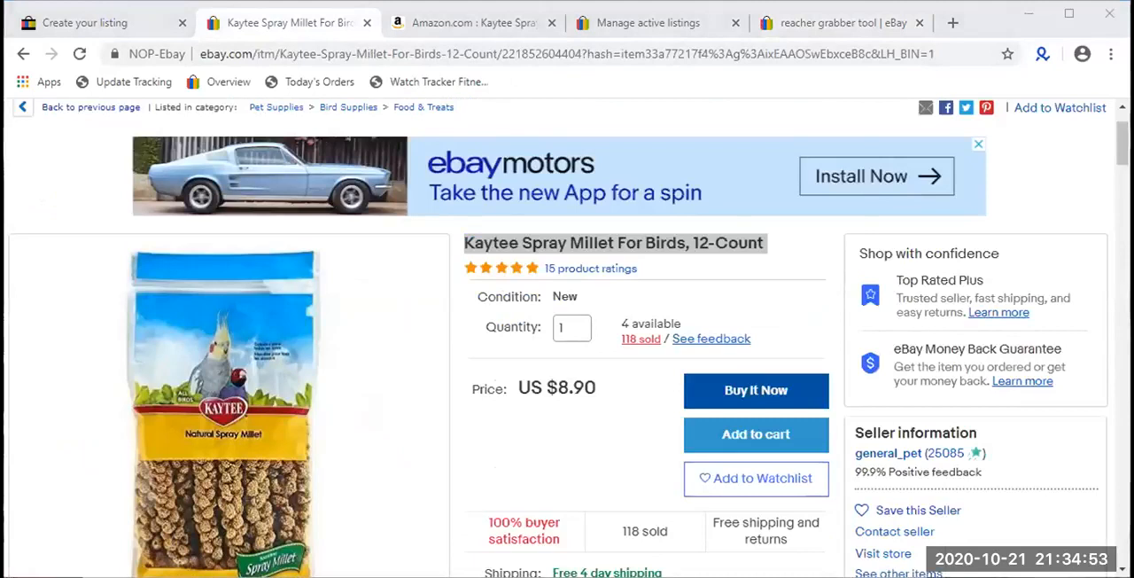
pyautogui.hotkey('alt', 'Tab')
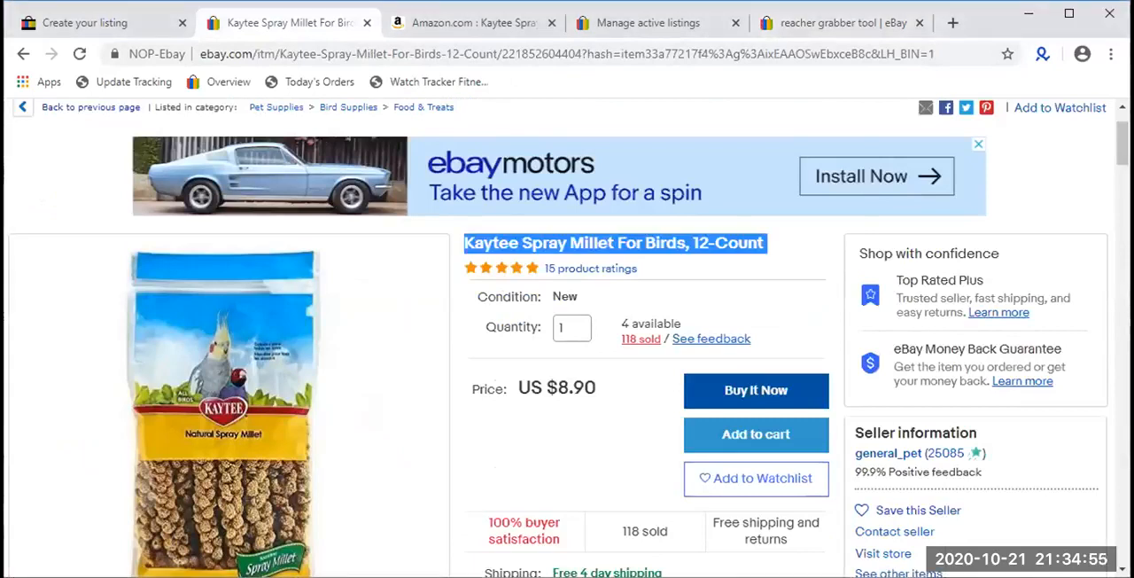
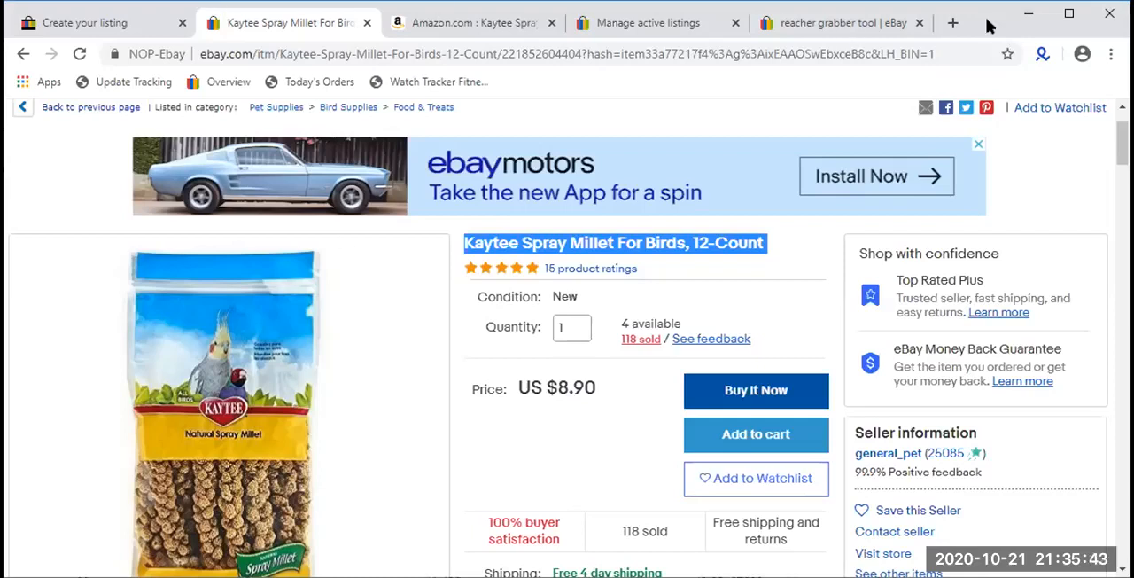
pyautogui.click(950, 22)
pyautogui.hotkey('ctrl', 'v')
pyautogui.press('Return')
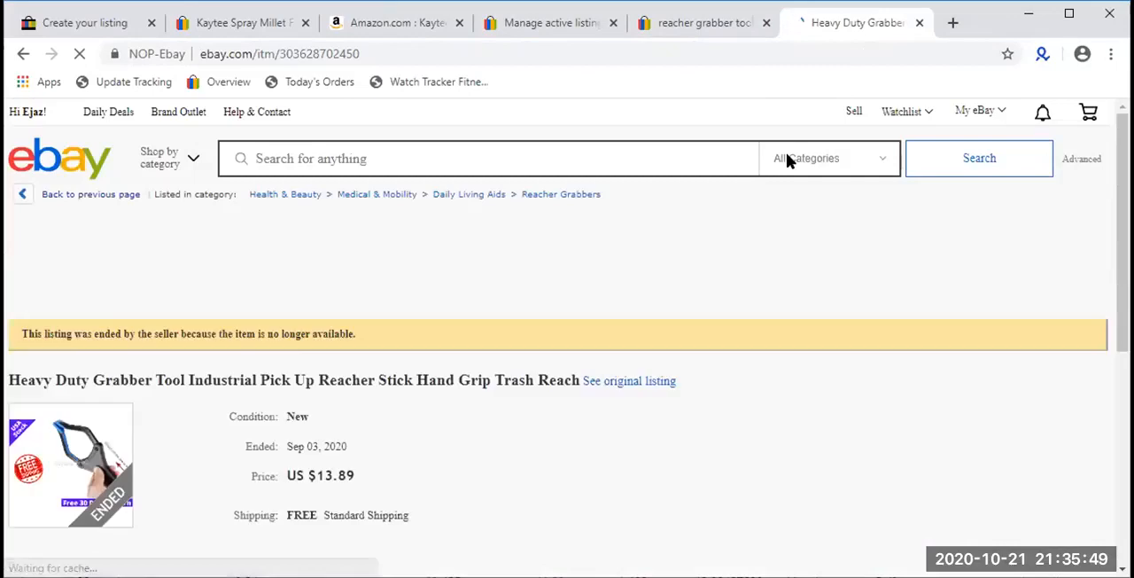
pyautogui.scroll(-1, 673, 266)
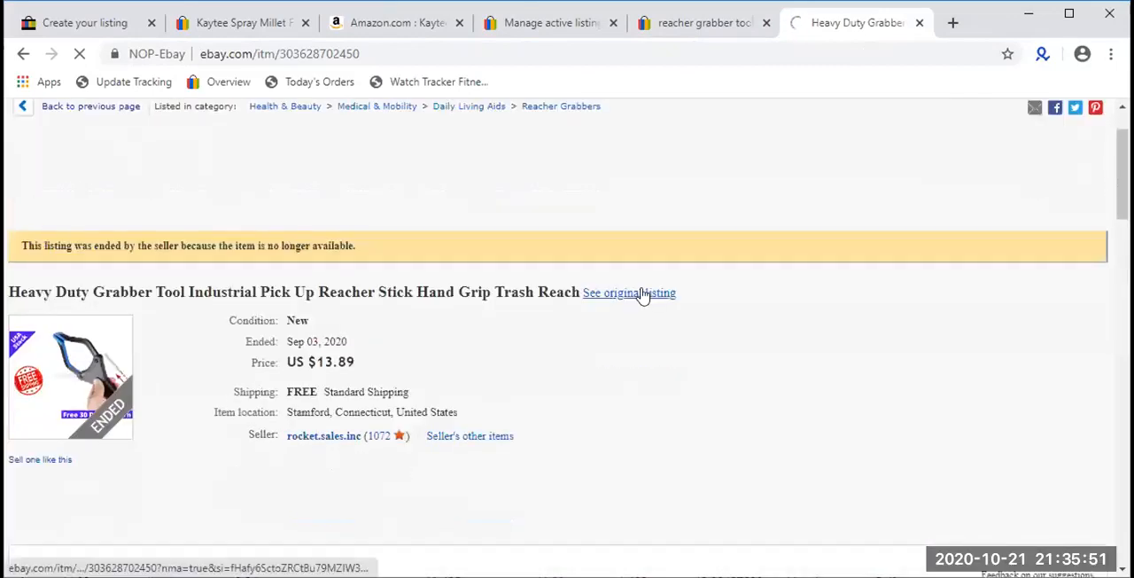
pyautogui.click(643, 295)
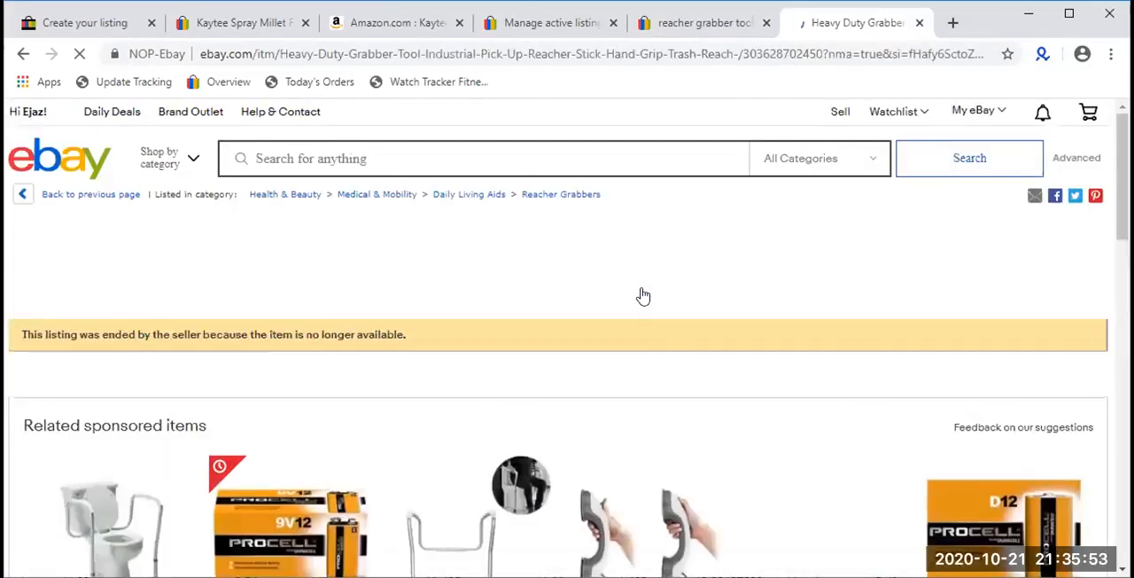
pyautogui.scroll(-5, 643, 295)
pyautogui.scroll(-4, 643, 295)
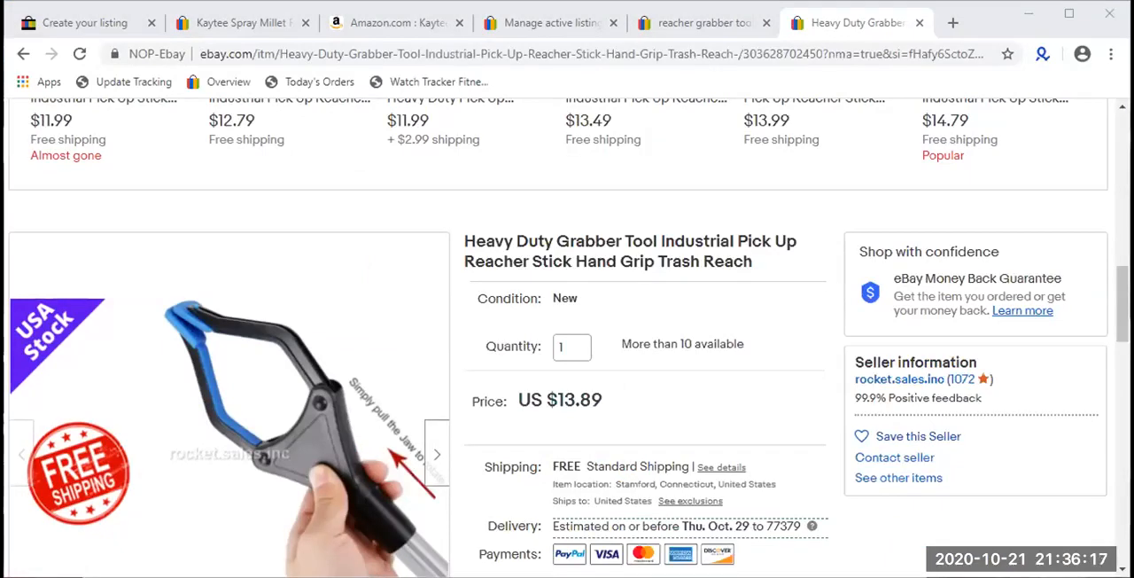
pyautogui.click(740, 54)
pyautogui.hotkey('ctrl', 'v')
pyautogui.press('Return')
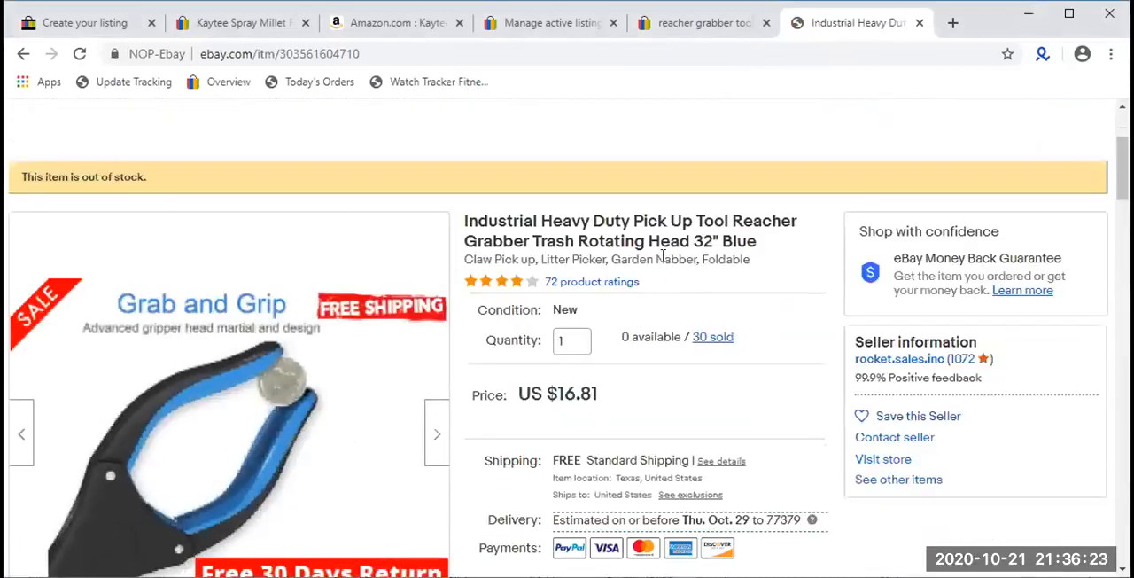
pyautogui.tripleClick(662, 256)
# - Open the $12.93 Industrial Heavy Duty Pick Up Tool search result and compare its title area with the out-of-stock grabber's subtitle
pyautogui.click(700, 22)
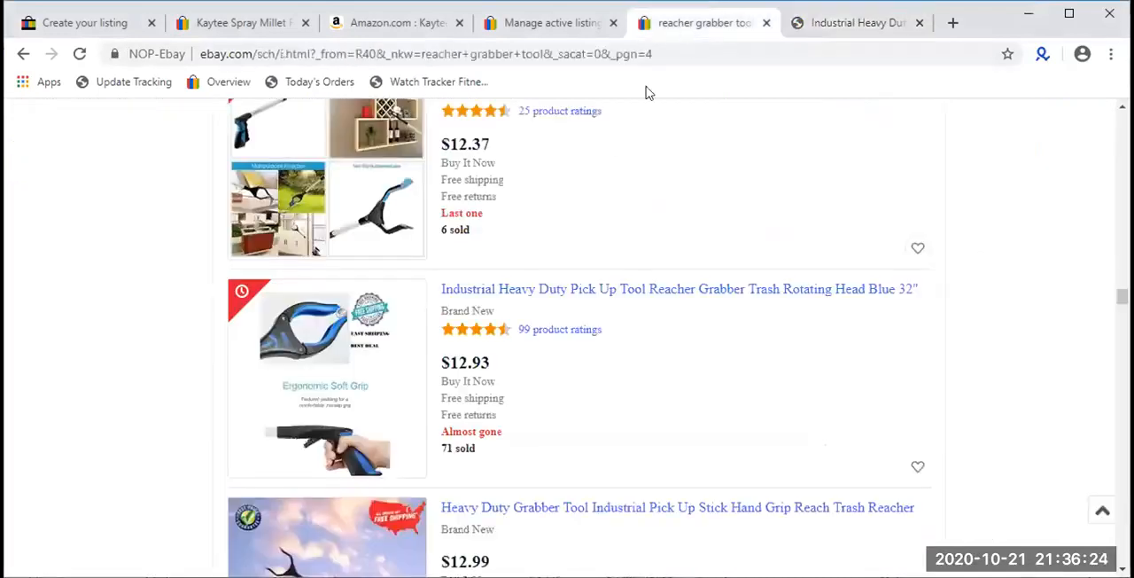
pyautogui.click(502, 297)
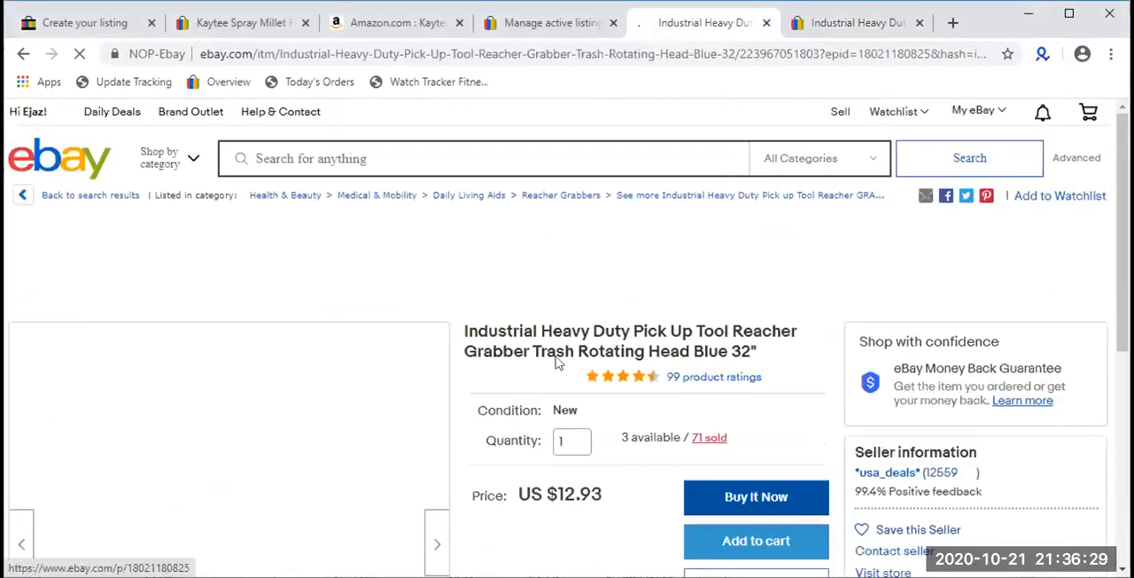
pyautogui.tripleClick(528, 334)
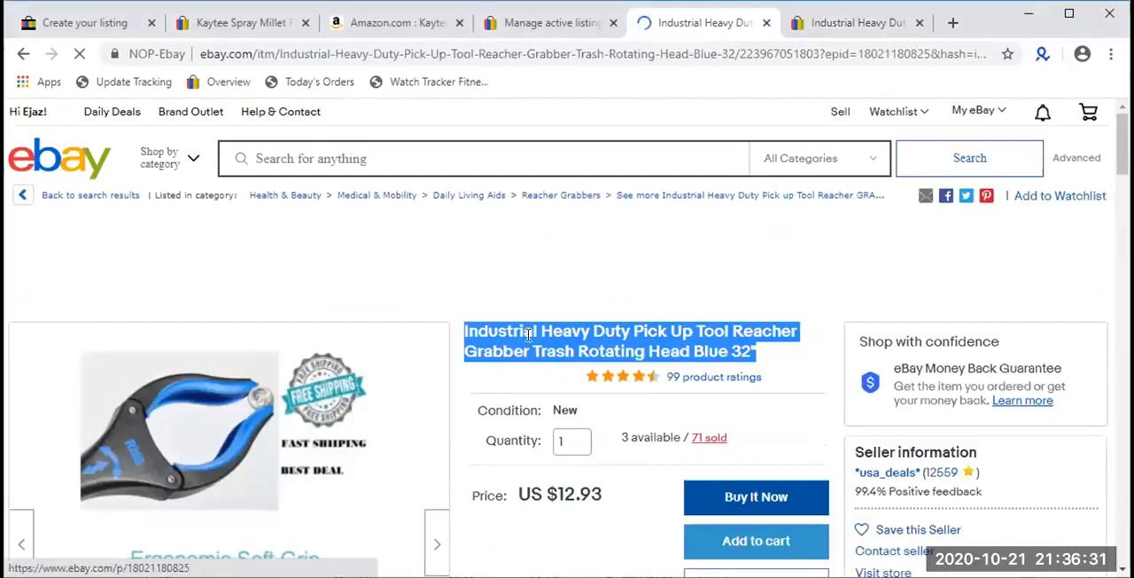
pyautogui.click(816, 23)
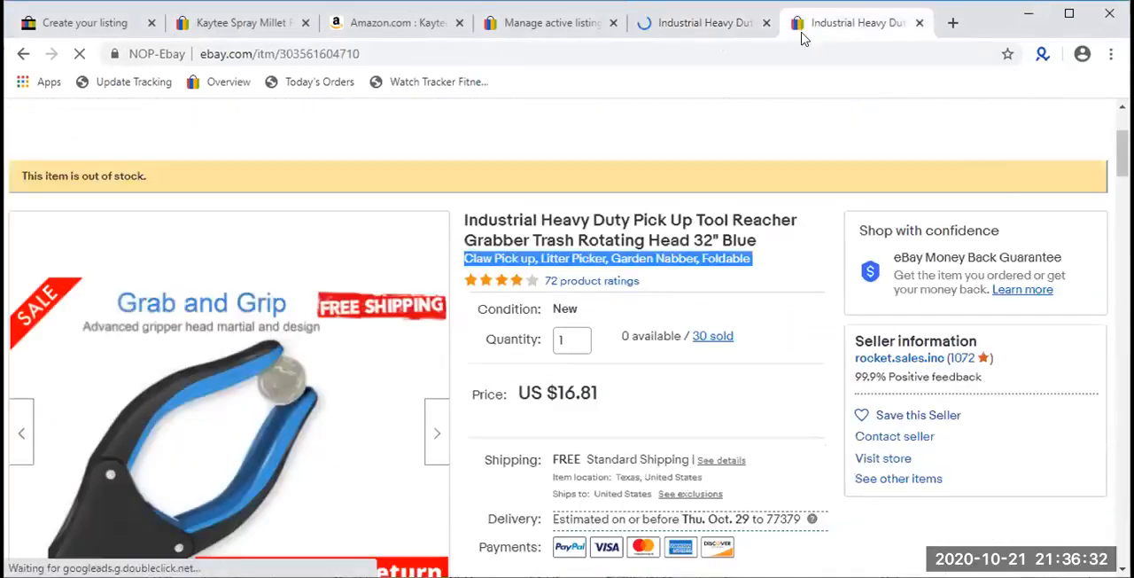
pyautogui.tripleClick(652, 255)
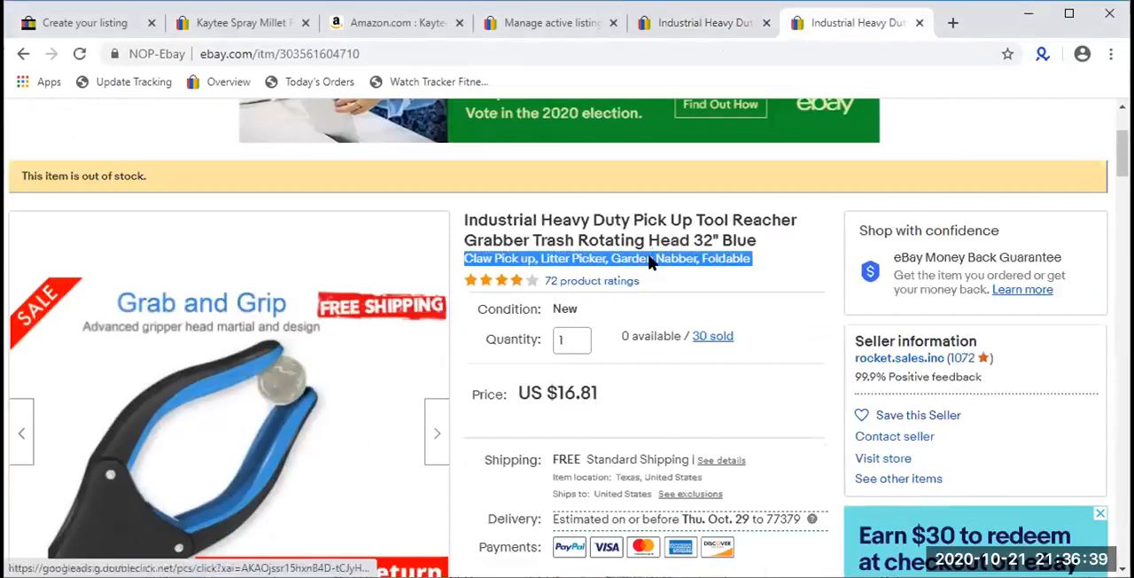
# - Examine the subtitle wording of the out-of-stock grabber listing and check the eBay search box against it
pyautogui.click(651, 258)
pyautogui.tripleClick(652, 256)
pyautogui.click(651, 255)
pyautogui.tripleClick(651, 255)
pyautogui.scroll(2, 656, 266)
pyautogui.tripleClick(675, 435)
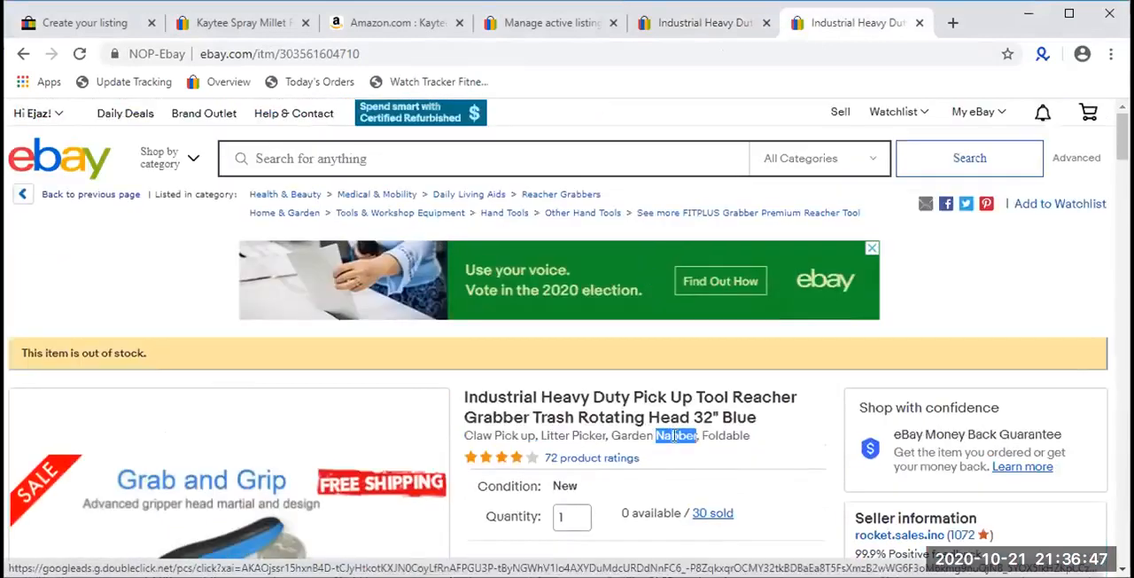
pyautogui.click(588, 437)
pyautogui.doubleClick(585, 437)
pyautogui.click(584, 436)
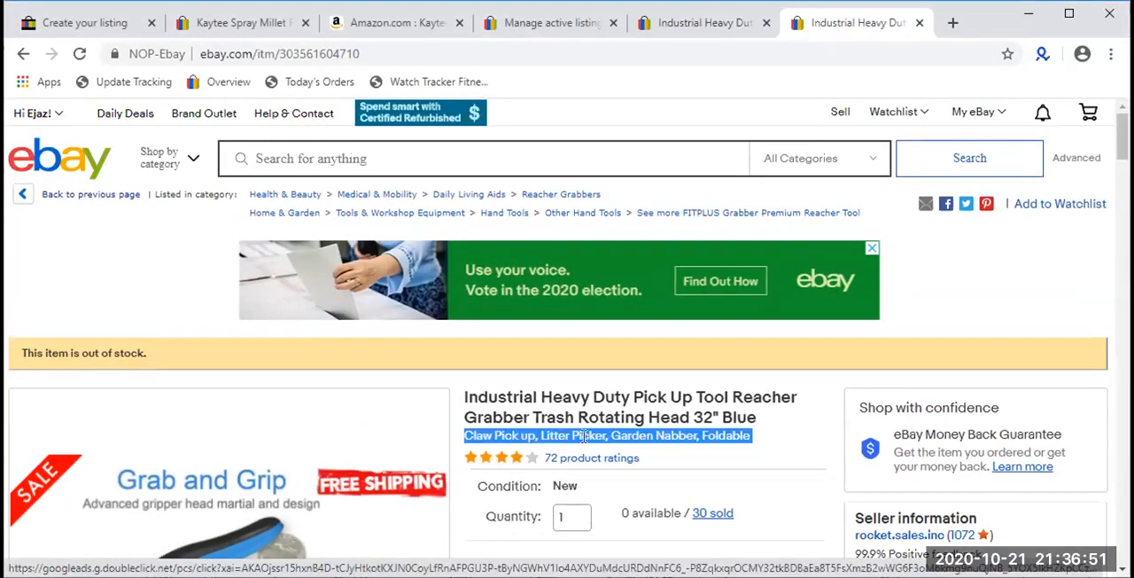
pyautogui.click(373, 161)
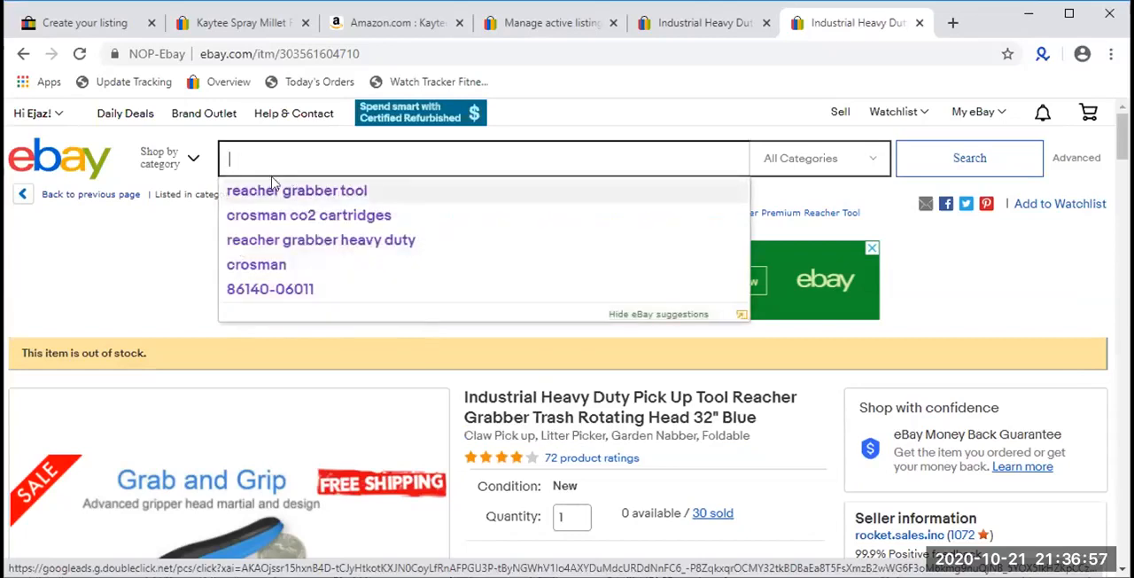
pyautogui.click(803, 437)
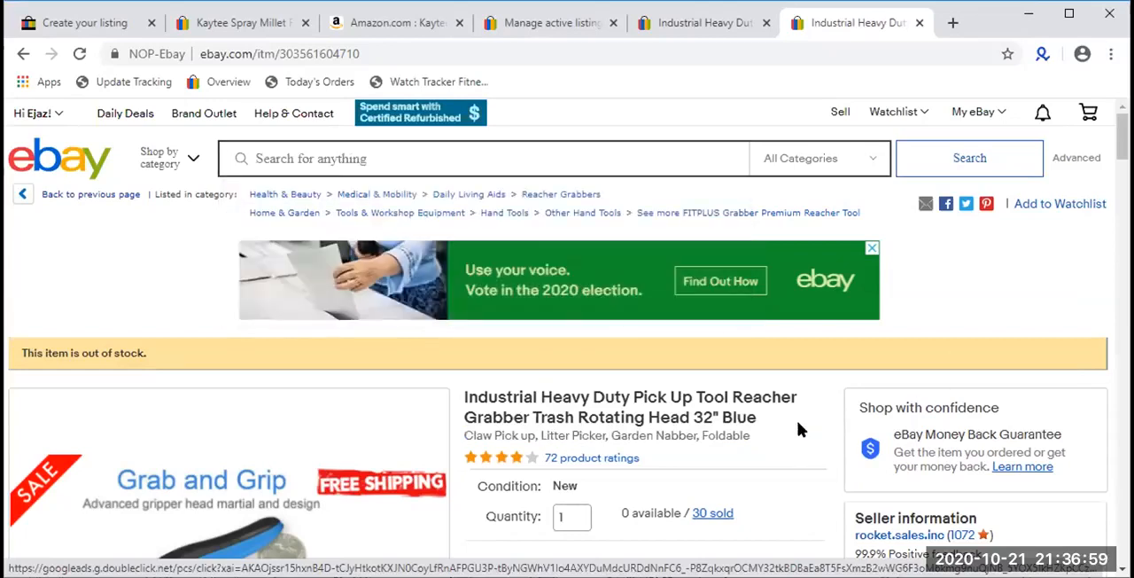
# - Highlight the grabber listing's subtitle again and review the item details around it
pyautogui.scroll(-1, 796, 418)
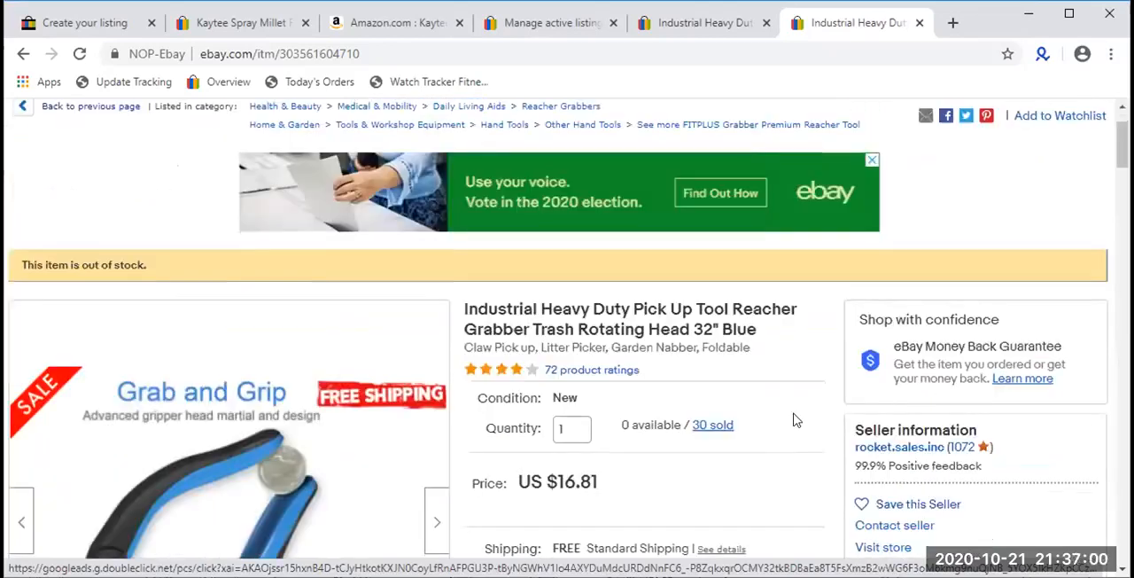
pyautogui.tripleClick(524, 348)
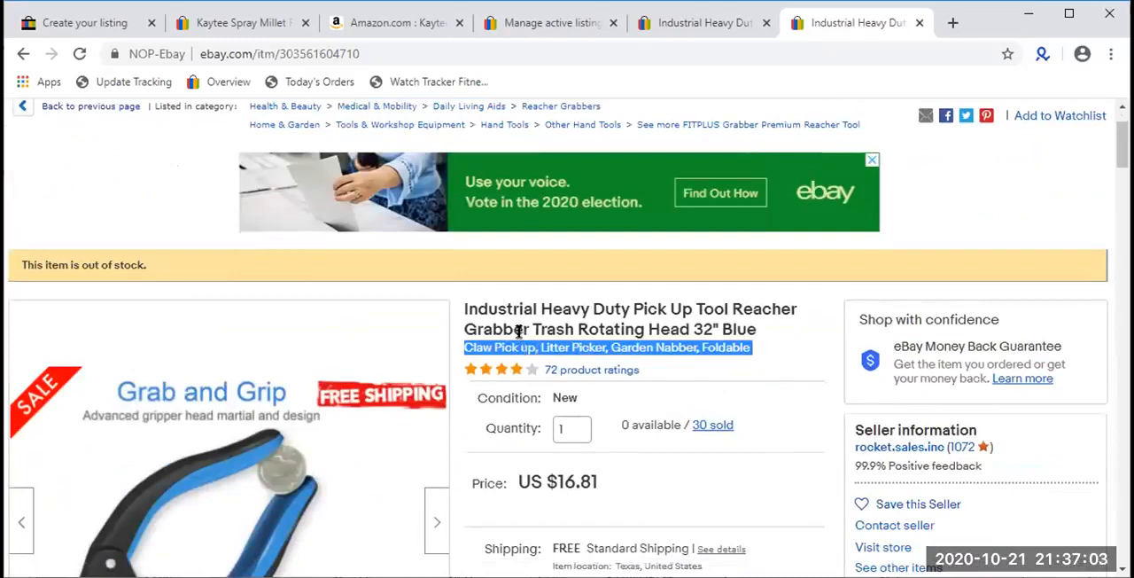
pyautogui.doubleClick(506, 346)
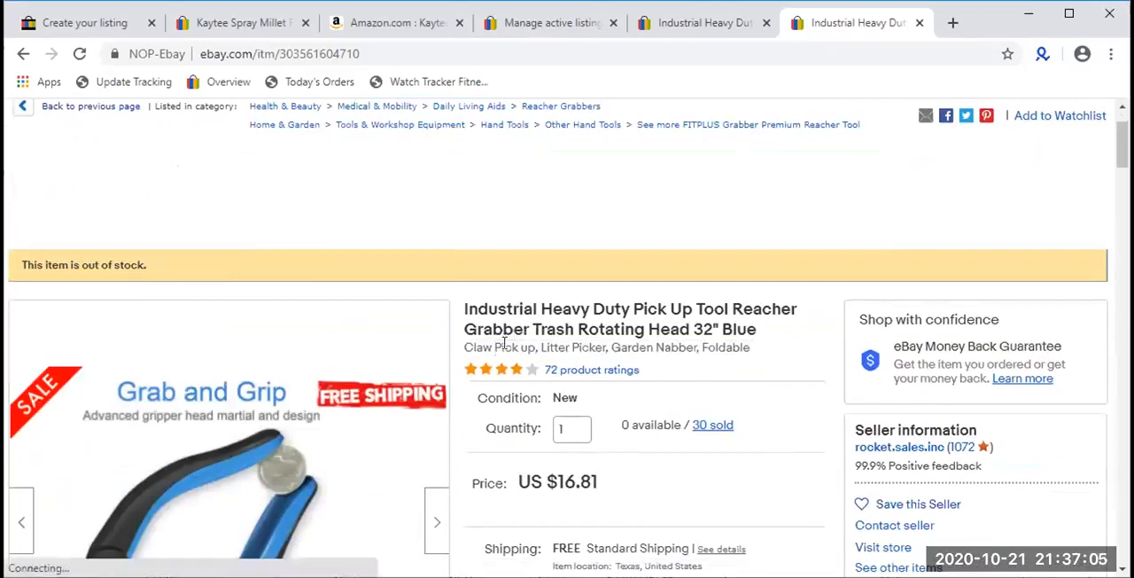
pyautogui.tripleClick(506, 346)
pyautogui.scroll(-2, 504, 342)
pyautogui.scroll(-5, 504, 342)
pyautogui.scroll(7, 501, 346)
pyautogui.click(732, 395)
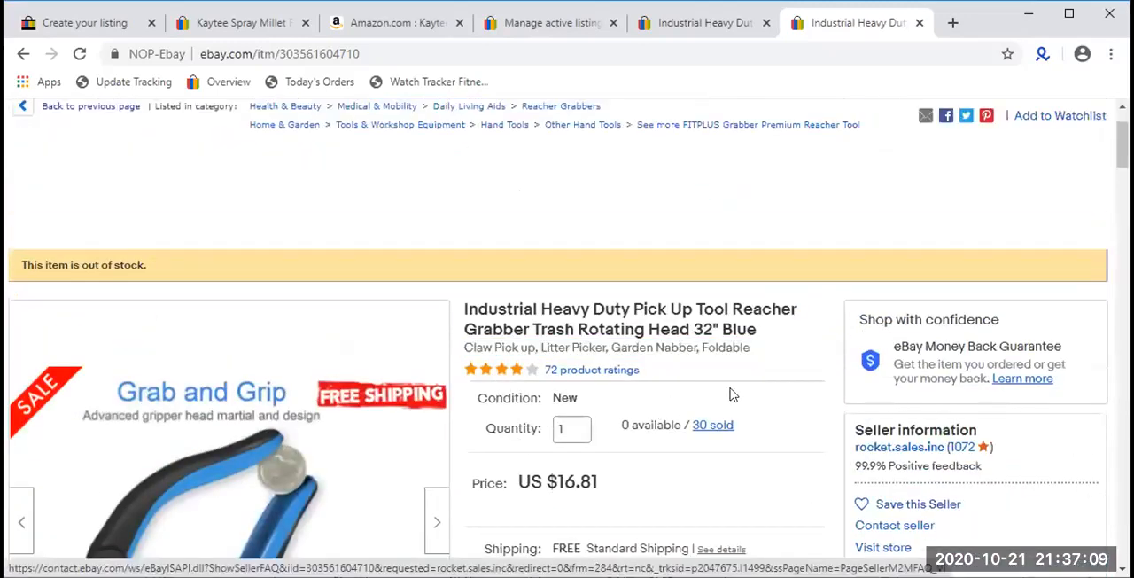
# - Close the $12.93 grabber listing and the Manage active listings page
pyautogui.click(88, 22)
pyautogui.click(714, 12)
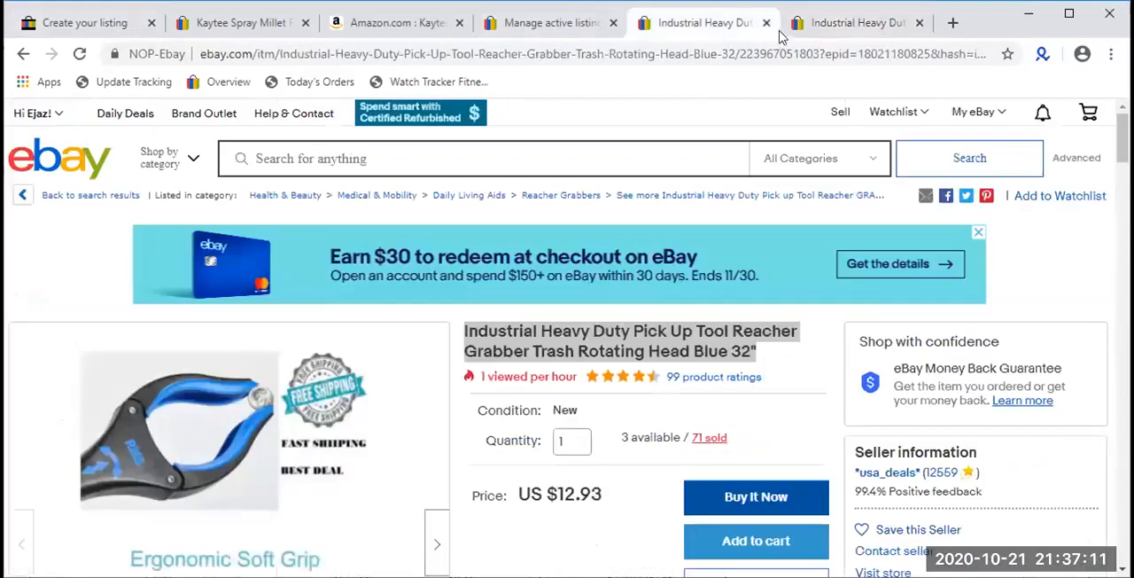
pyautogui.click(767, 26)
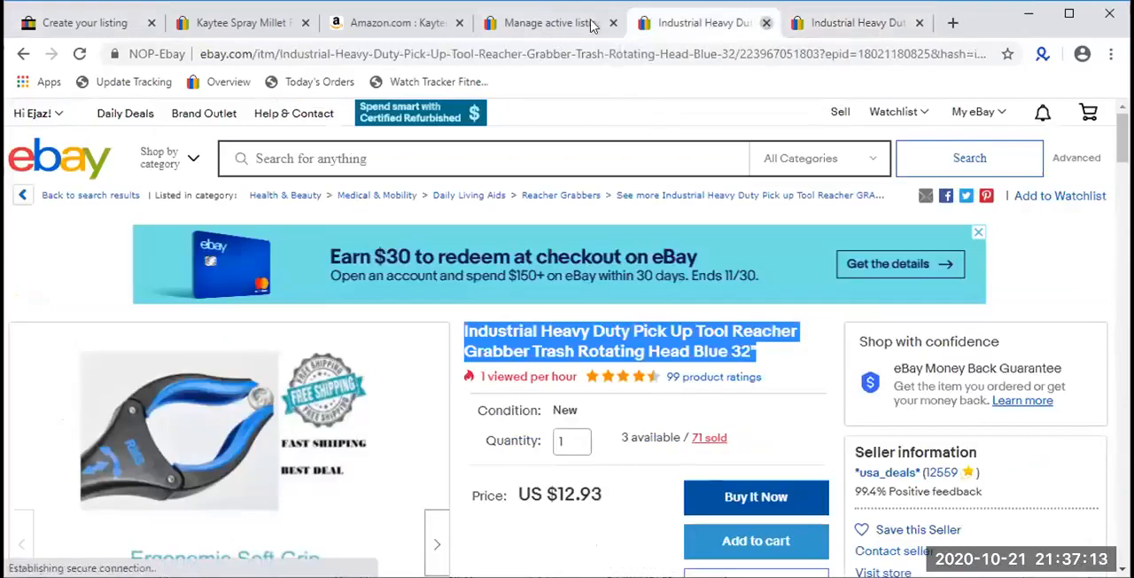
pyautogui.click(595, 19)
pyautogui.click(611, 21)
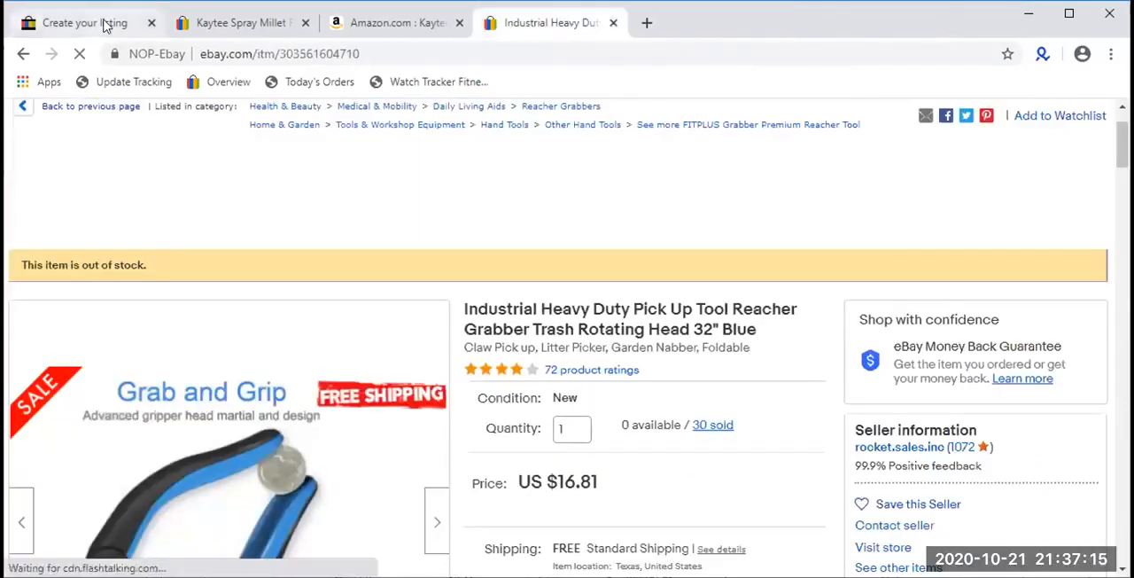
# - Enter the prefix "AMZ:" as the custom label (SKU) of the Kaytee listing
pyautogui.click(103, 25)
pyautogui.scroll(-2, 292, 200)
pyautogui.click(319, 282)
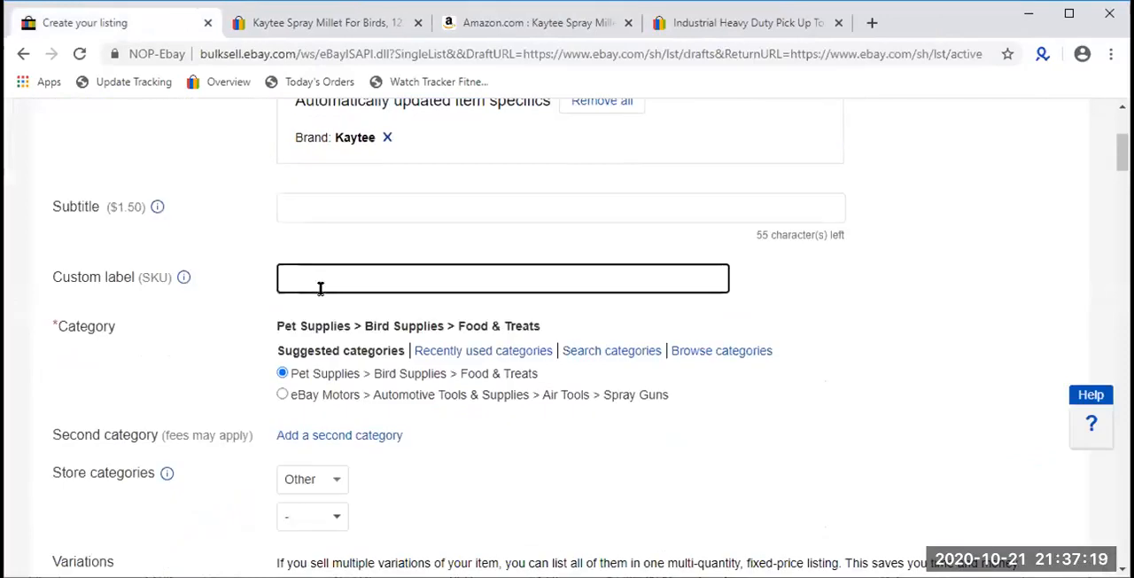
pyautogui.write('AMZ:')
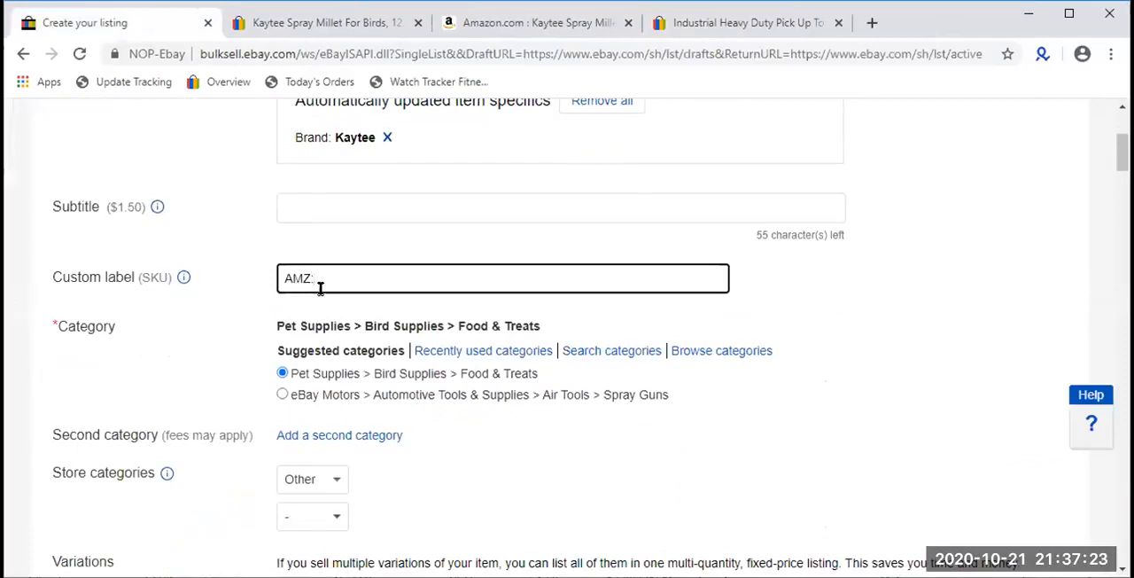
# - Copy the ASIN B000VOE3QW from the Amazon product page's address and add it after the prefix in the custom label
pyautogui.click(521, 25)
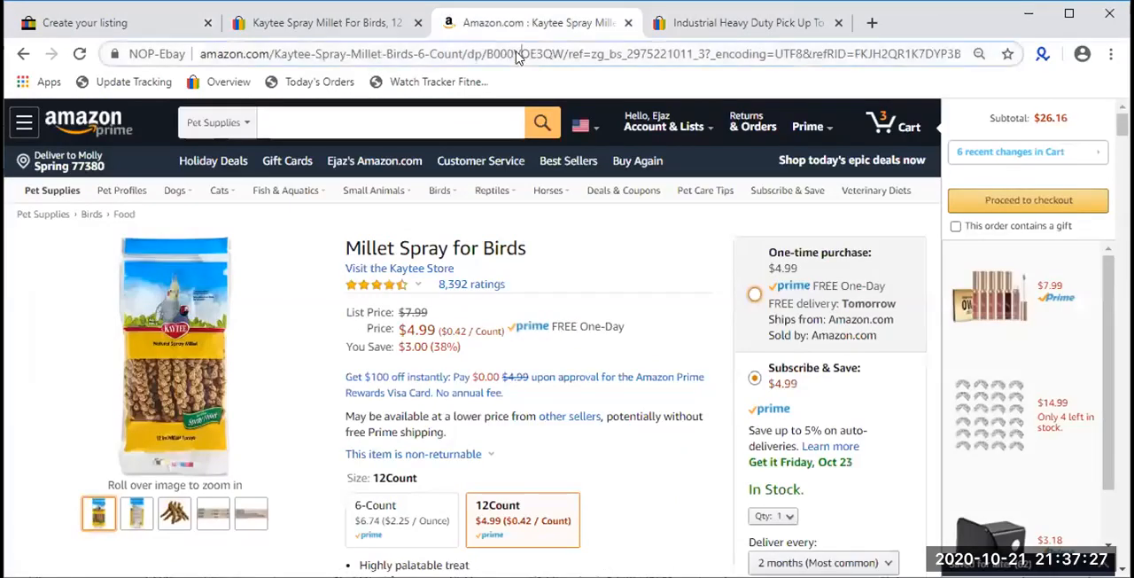
pyautogui.doubleClick(518, 53)
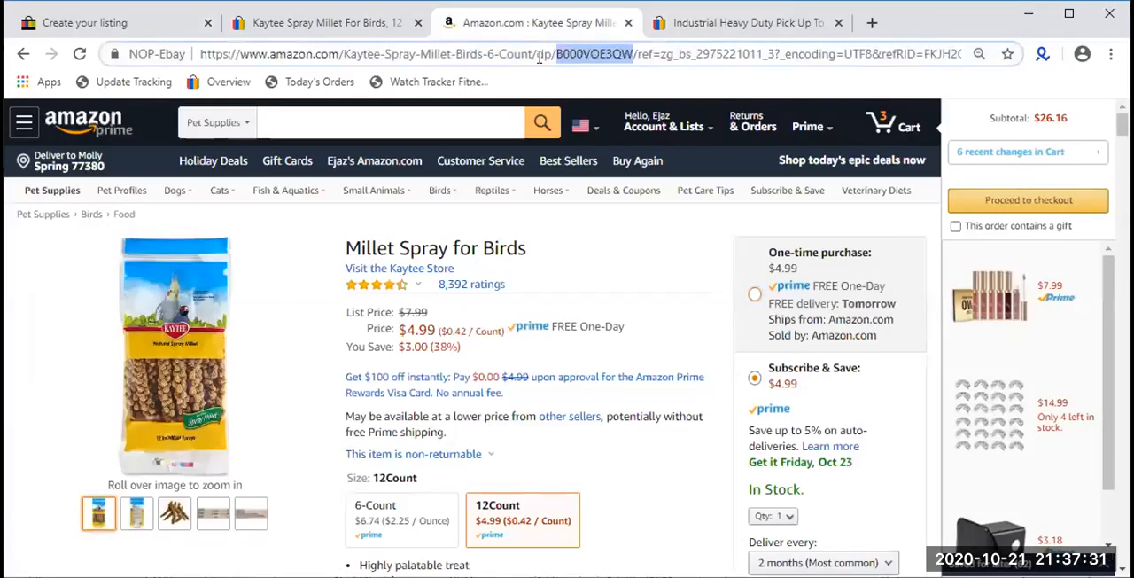
pyautogui.doubleClick(591, 55)
pyautogui.hotkey('ctrl', 'c')
pyautogui.click(152, 37)
pyautogui.hotkey('ctrl', 'v')
# - Highlight the AMZ prefix in the custom label to review which supplier it identifies
pyautogui.moveTo(316, 278); pyautogui.dragTo(265, 282)
pyautogui.press('Right')
pyautogui.press('Right')
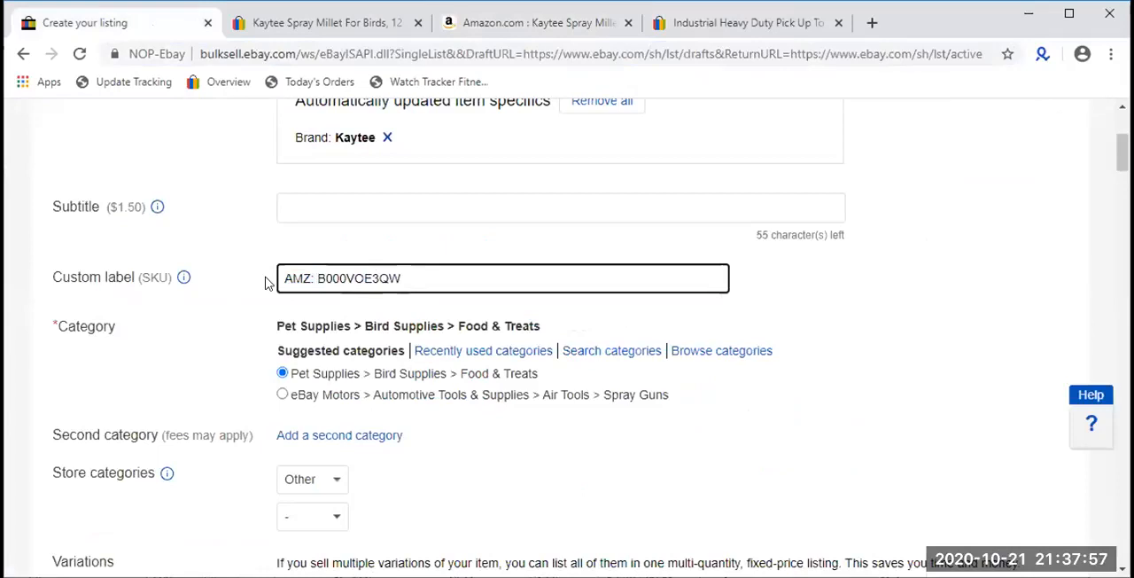
pyautogui.hotkey('shift', 'Left')
pyautogui.hotkey('shift', 'Left')
pyautogui.hotkey('shift', 'Left')
pyautogui.hotkey('shift', 'Left')
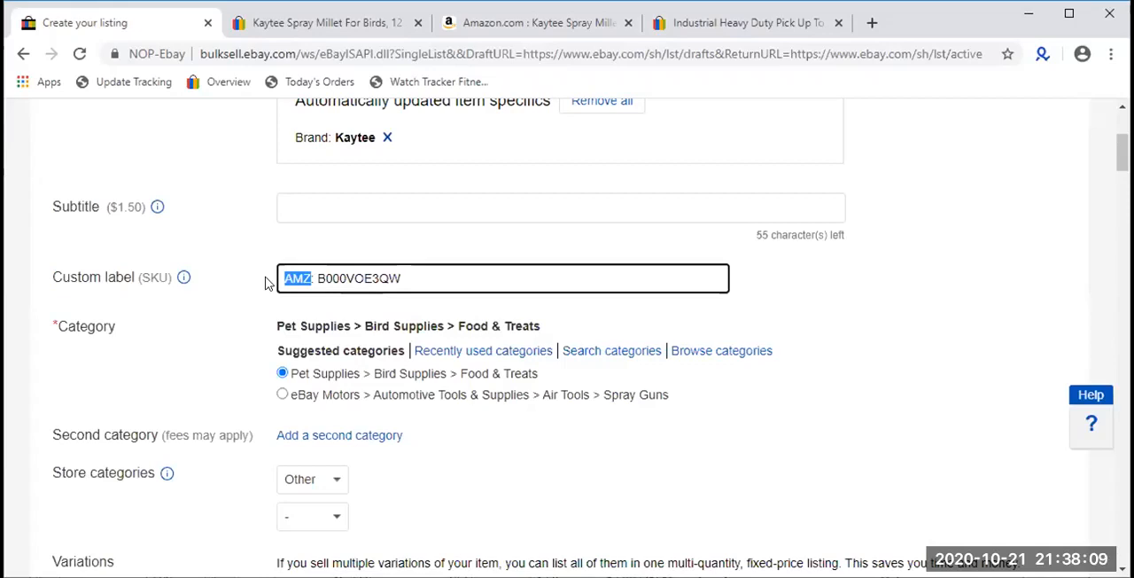
pyautogui.press('Right')
pyautogui.hotkey('shift', 'Left')
pyautogui.hotkey('shift', 'Left')
pyautogui.hotkey('shift', 'Left')
pyautogui.hotkey('shift', 'Left')
pyautogui.hotkey('shift', 'Left')
pyautogui.press('Right')
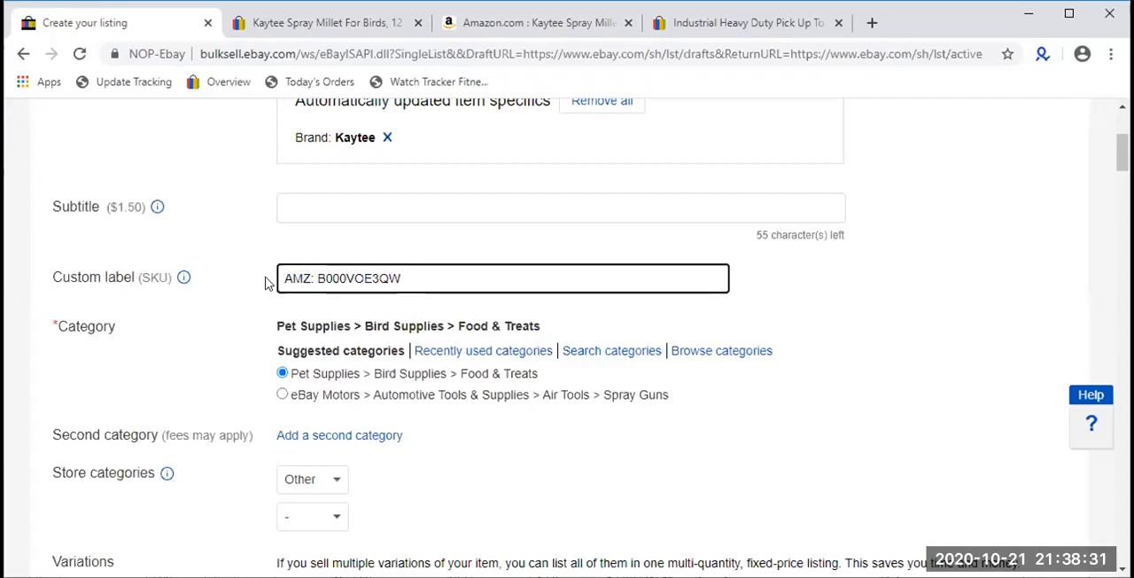
pyautogui.press('Right')
pyautogui.press('Right')
pyautogui.press('Right')
pyautogui.press('Right')
pyautogui.press('Right')
pyautogui.press('Left')
pyautogui.press('Left')
pyautogui.press('Left')
pyautogui.press('Left')
pyautogui.press('Left')
pyautogui.press('Left')
pyautogui.press('Left')
pyautogui.press('Left')
pyautogui.press('Left')
pyautogui.press('Left')
pyautogui.press('Right')
pyautogui.press('Right')
pyautogui.press('Right')
pyautogui.press('Right')
pyautogui.press('Right')
pyautogui.press('Right')
pyautogui.press('Left')
# - Copy the ASIN from the custom label and open amazon.com/dp/B000VOE3QW in the Amazon tab to test it
pyautogui.press('Left')
pyautogui.press('Left')
pyautogui.press('End')
pyautogui.press('Left')
pyautogui.hotkey('shift', 'Left')
pyautogui.hotkey('shift', 'Left')
pyautogui.hotkey('shift', 'Left')
pyautogui.hotkey('shift', 'Left')
pyautogui.hotkey('shift', 'Left')
pyautogui.hotkey('shift', 'Left')
pyautogui.hotkey('shift', 'Left')
pyautogui.hotkey('shift', 'Left')
pyautogui.hotkey('shift', 'Left')
pyautogui.hotkey('shift', 'Left')
pyautogui.hotkey('ctrl', 'c')
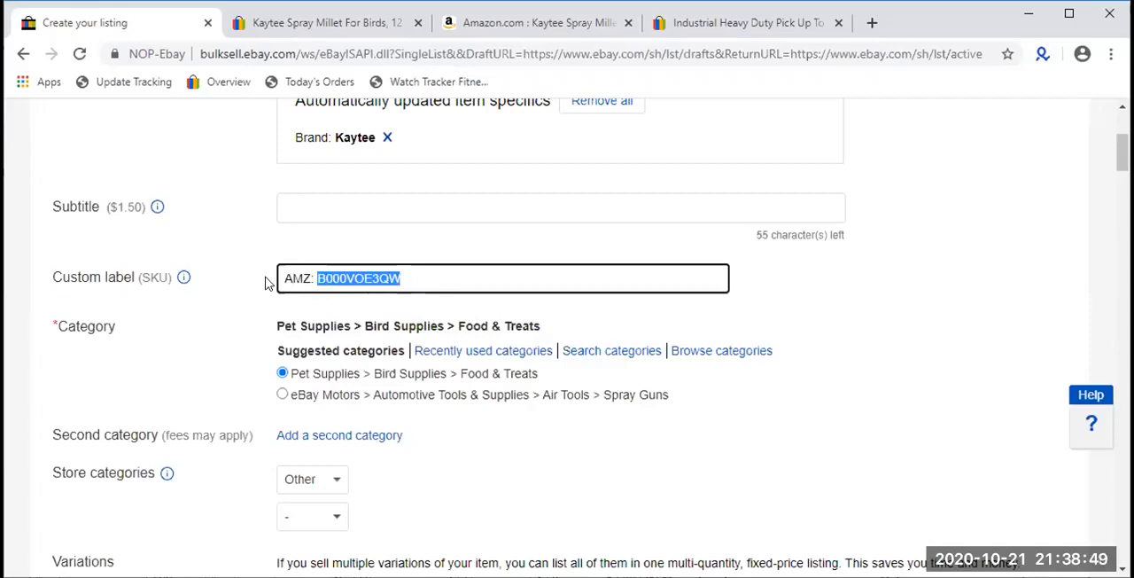
pyautogui.click(581, 22)
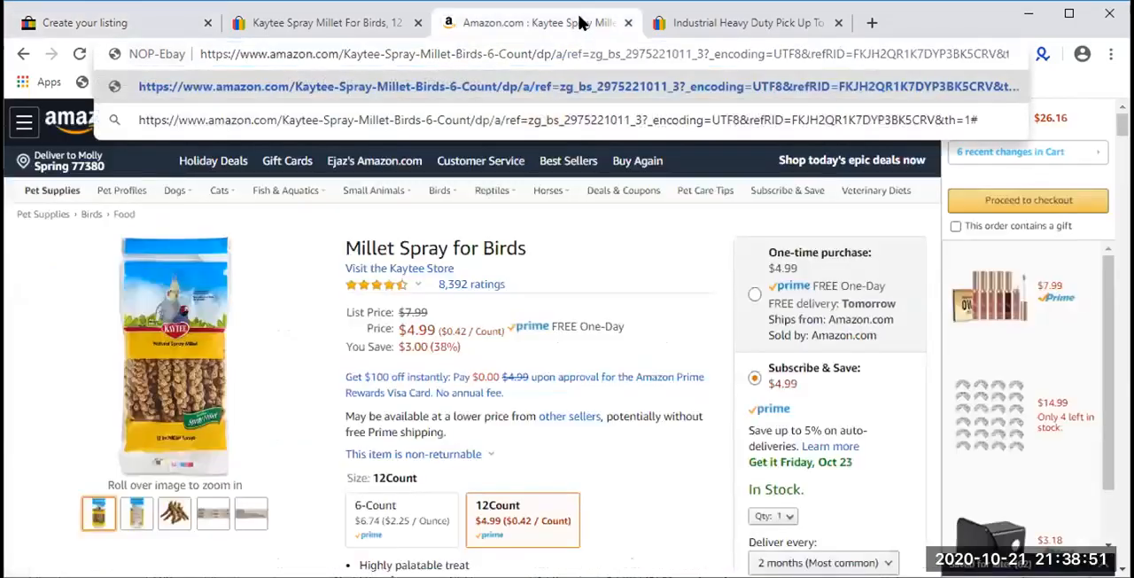
pyautogui.click(595, 54)
pyautogui.write('a')
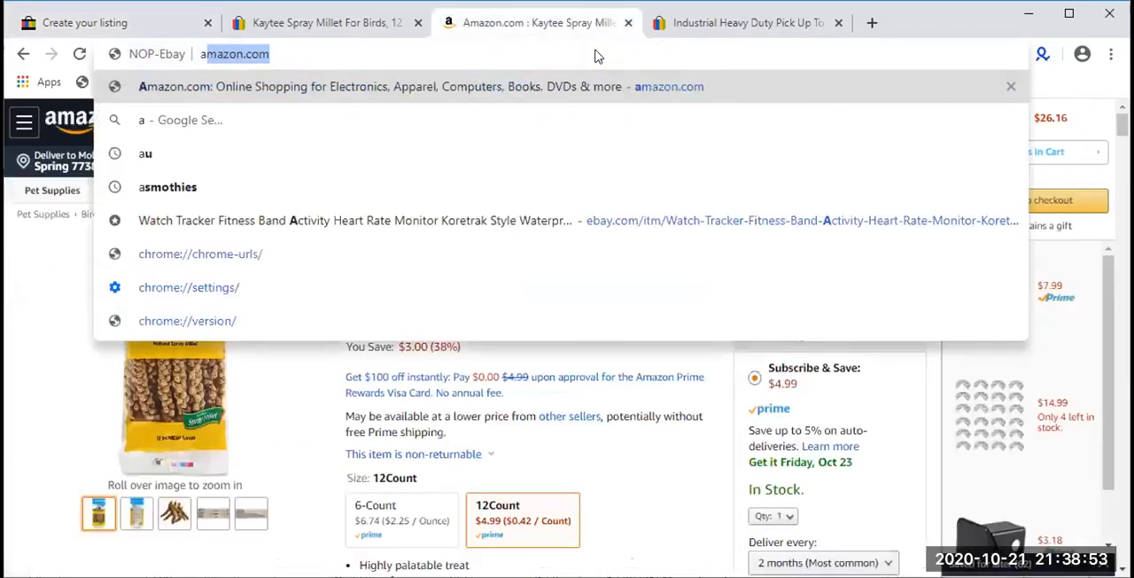
pyautogui.write('mazon.com/dp')
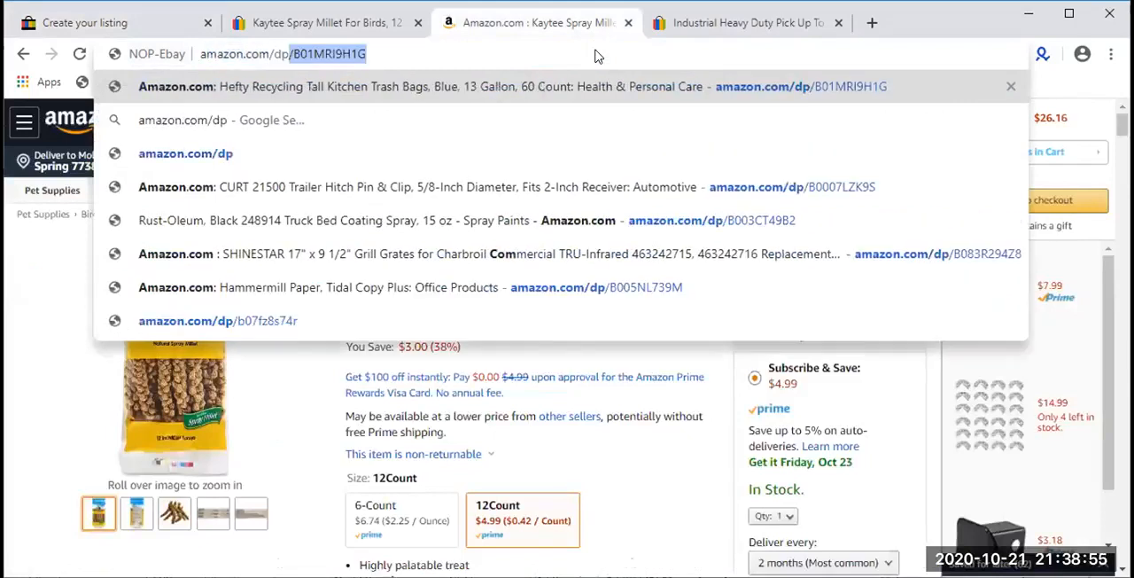
pyautogui.write('/')
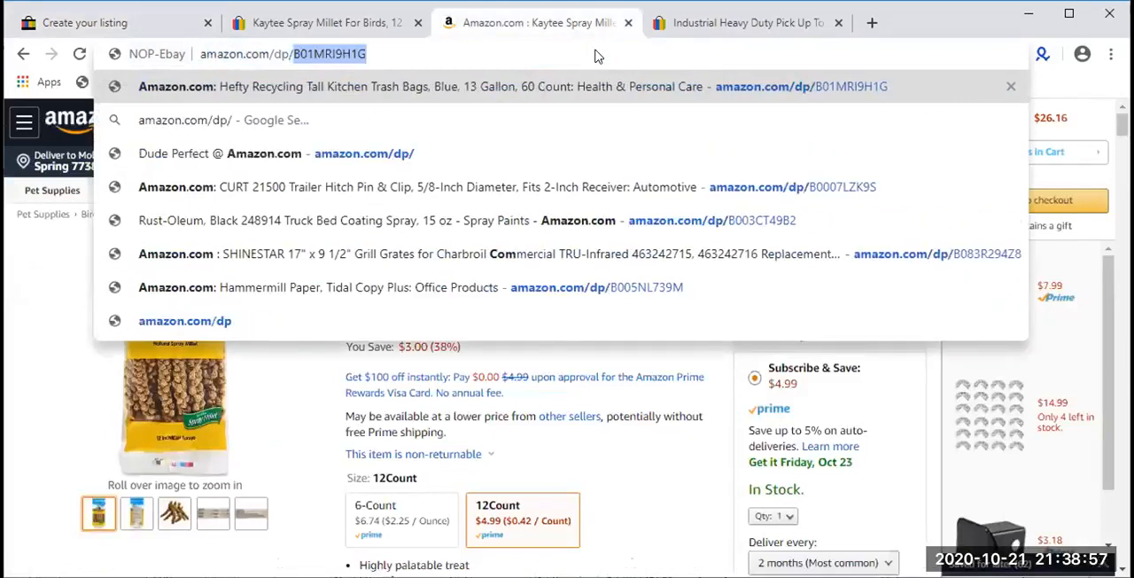
pyautogui.hotkey('ctrl', 'v')
pyautogui.press('Return')
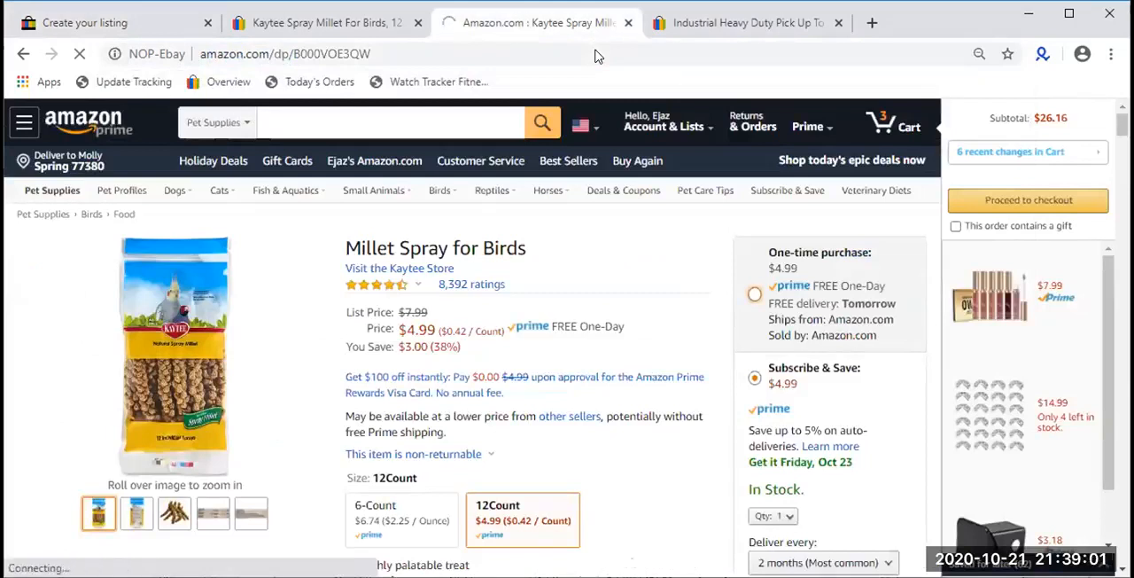
# - Compare the ASIN in the Kaytee listing's custom label with the Amazon product page and highlight the ASIN in the label
pyautogui.click(81, 25)
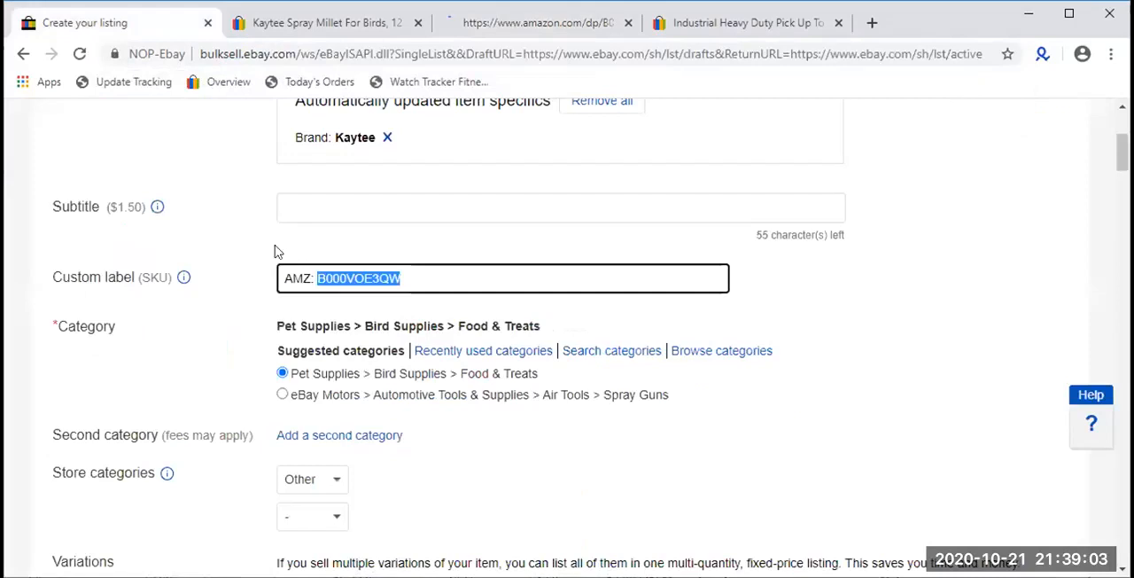
pyautogui.click(315, 278)
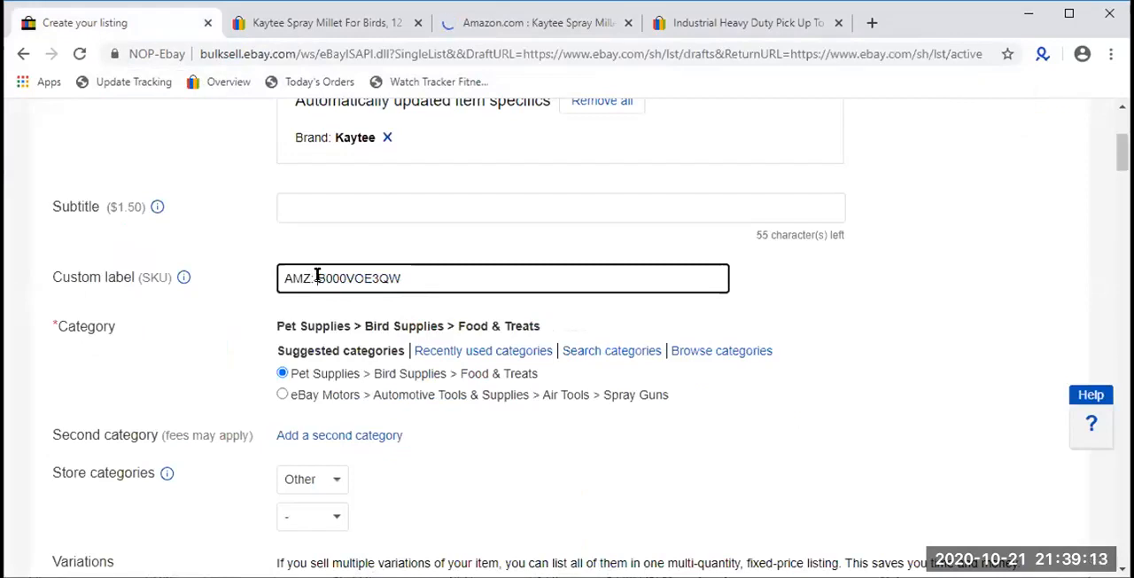
pyautogui.click(475, 36)
pyautogui.scroll(-4, 475, 140)
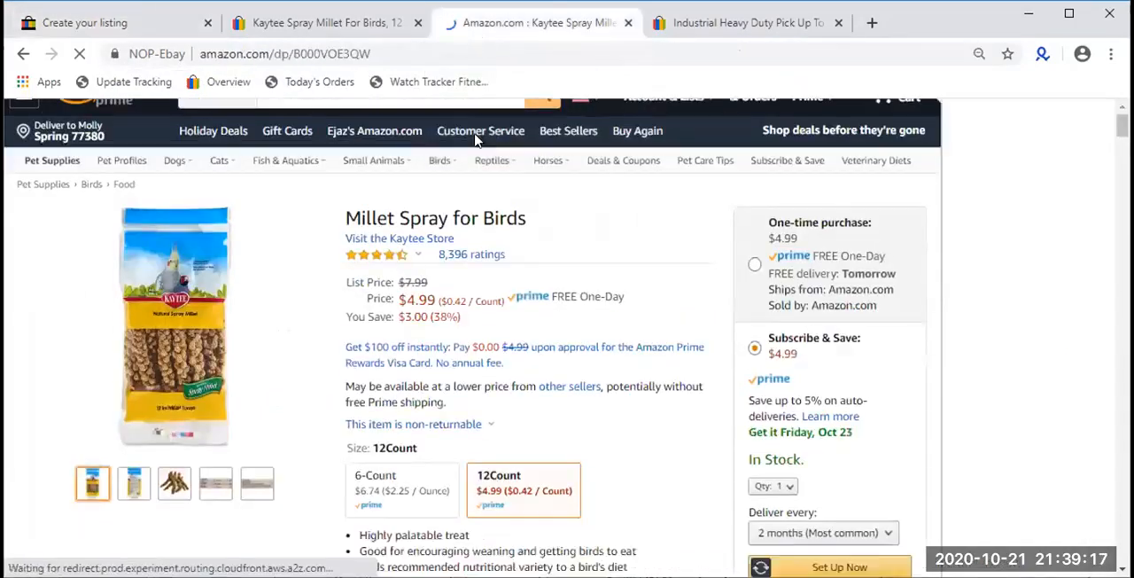
pyautogui.scroll(5, 475, 140)
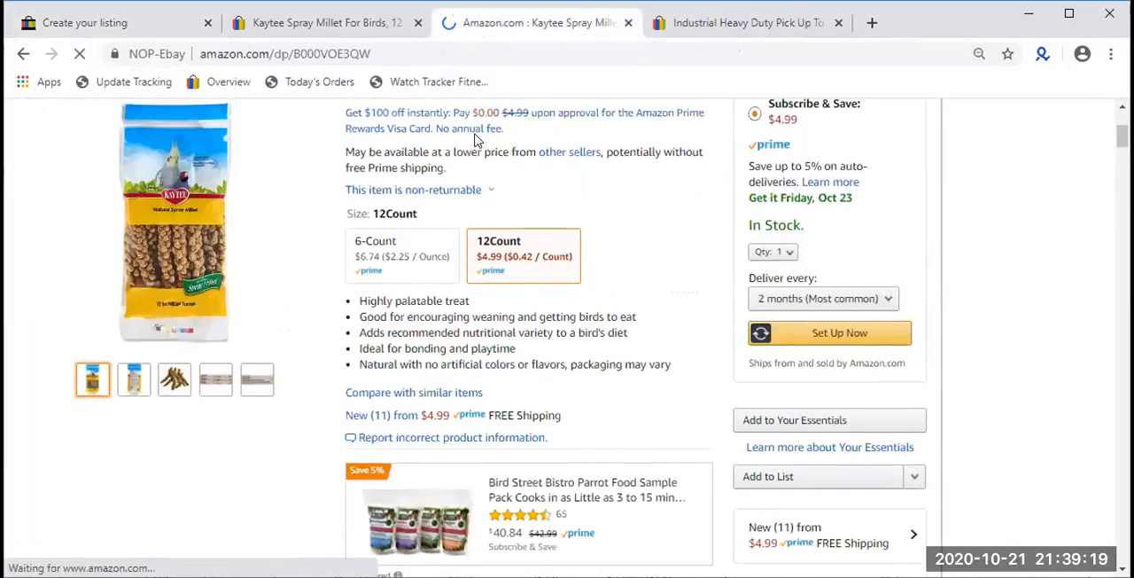
pyautogui.click(174, 18)
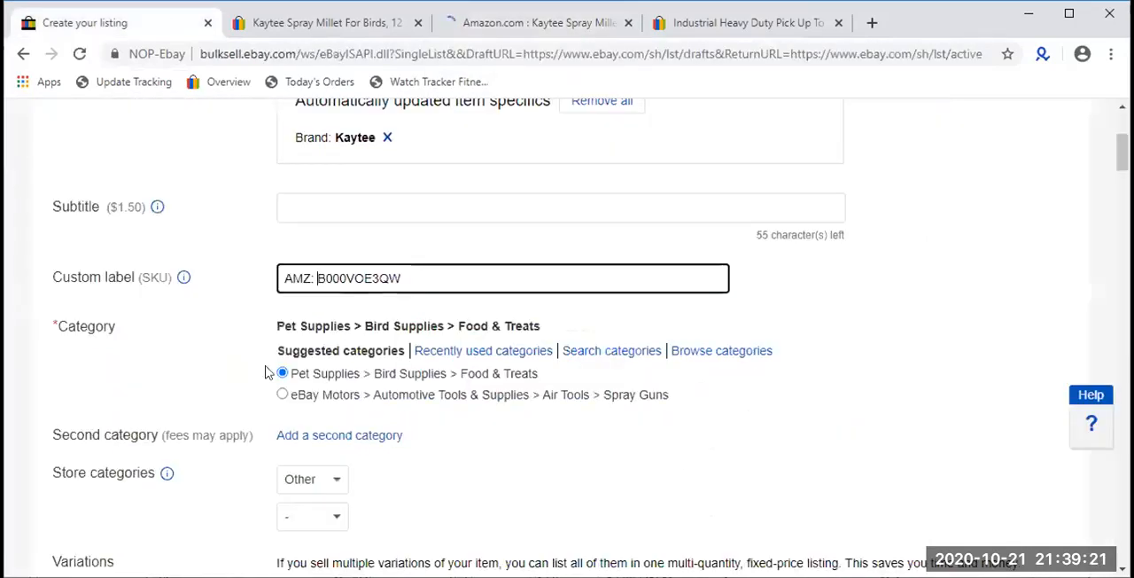
pyautogui.doubleClick(365, 278)
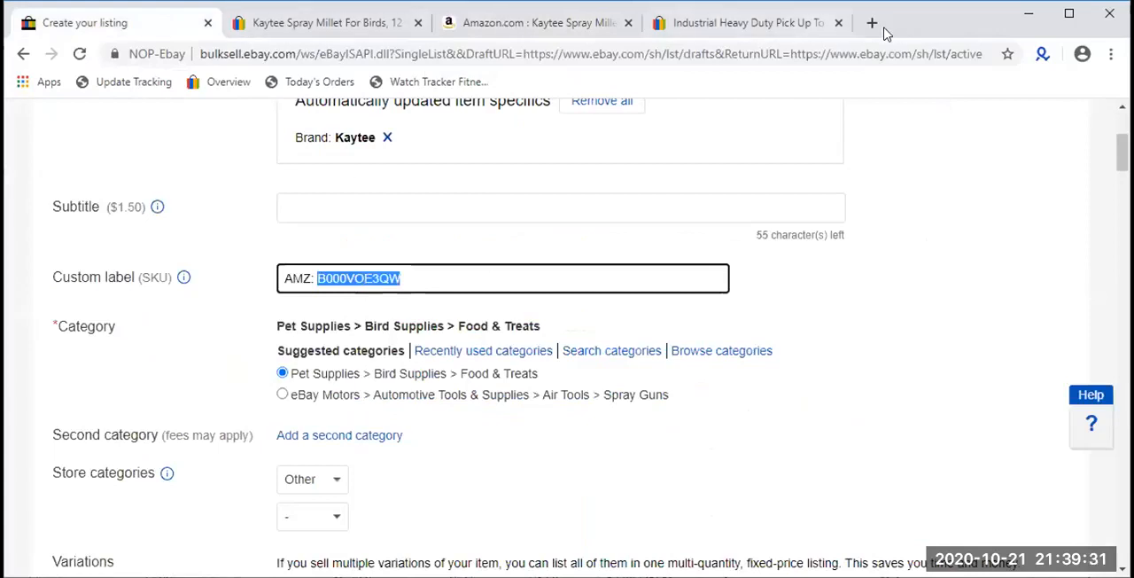
# - Open the eBay Seller Hub orders page at ebay.com/sh/ord in a new browser tab
pyautogui.click(871, 26)
pyautogui.write('ebay.com/sh/ovw')
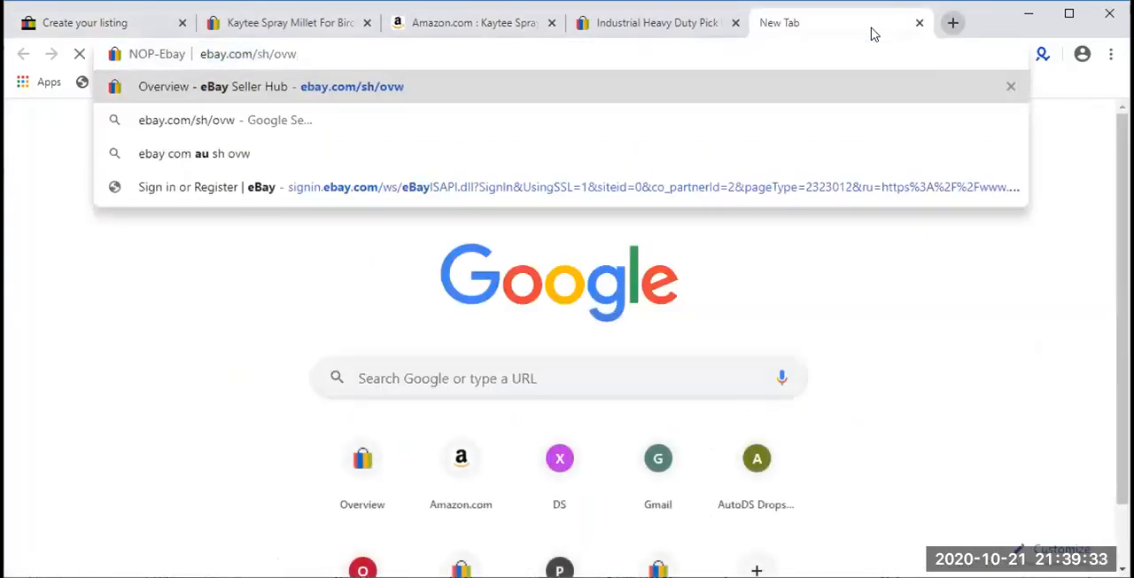
pyautogui.press('BackSpace')
pyautogui.press('BackSpace')
pyautogui.press('BackSpace')
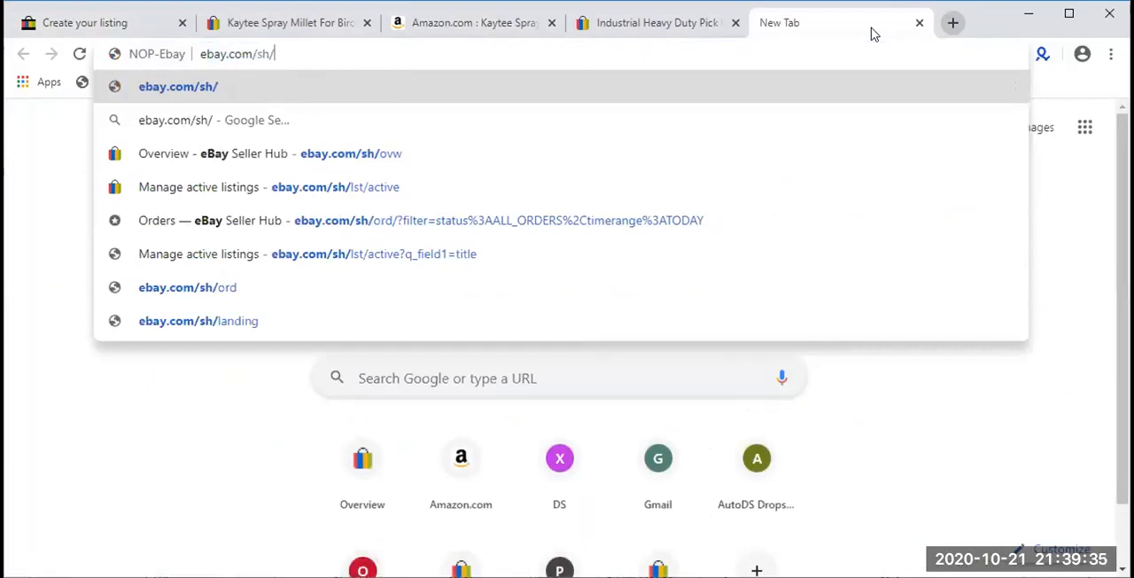
pyautogui.press('Down')
pyautogui.press('Down')
pyautogui.press('Down')
pyautogui.press('Down')
pyautogui.press('Down')
pyautogui.press('Down')
pyautogui.press('Return')
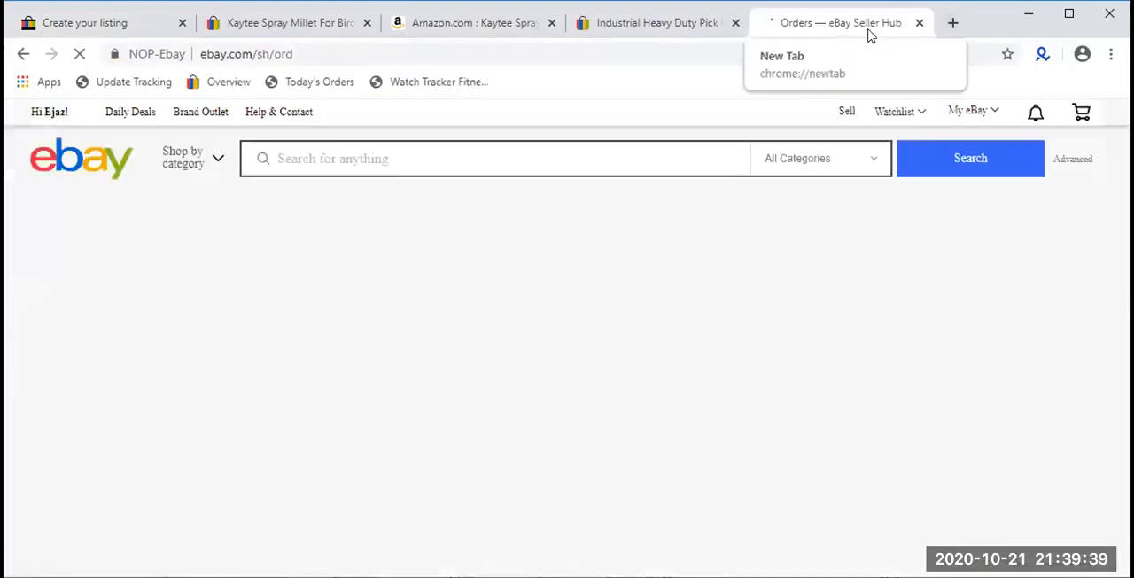
# - Examine the custom labels of the orders awaiting shipment, highlighting the AMZ prefix on the oil change sticker order
pyautogui.scroll(-2, 526, 269)
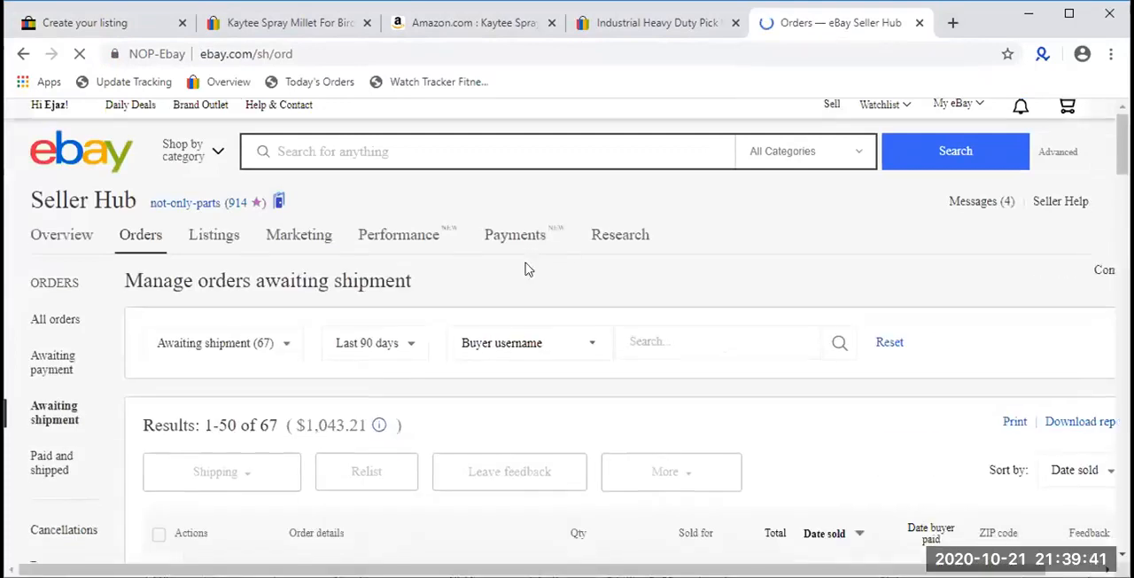
pyautogui.scroll(-2, 387, 286)
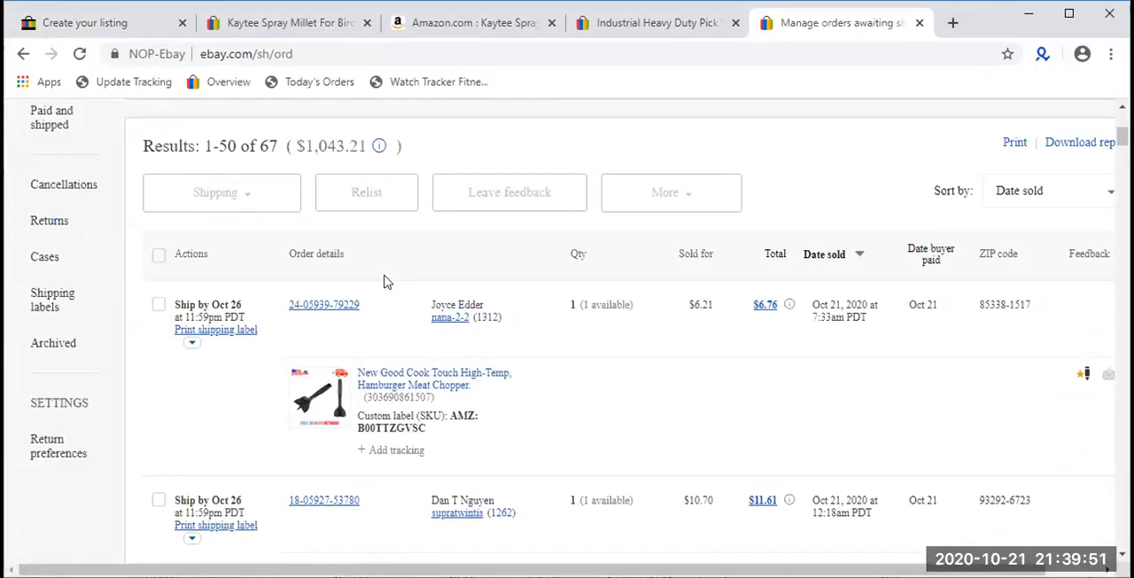
pyautogui.scroll(-3, 383, 280)
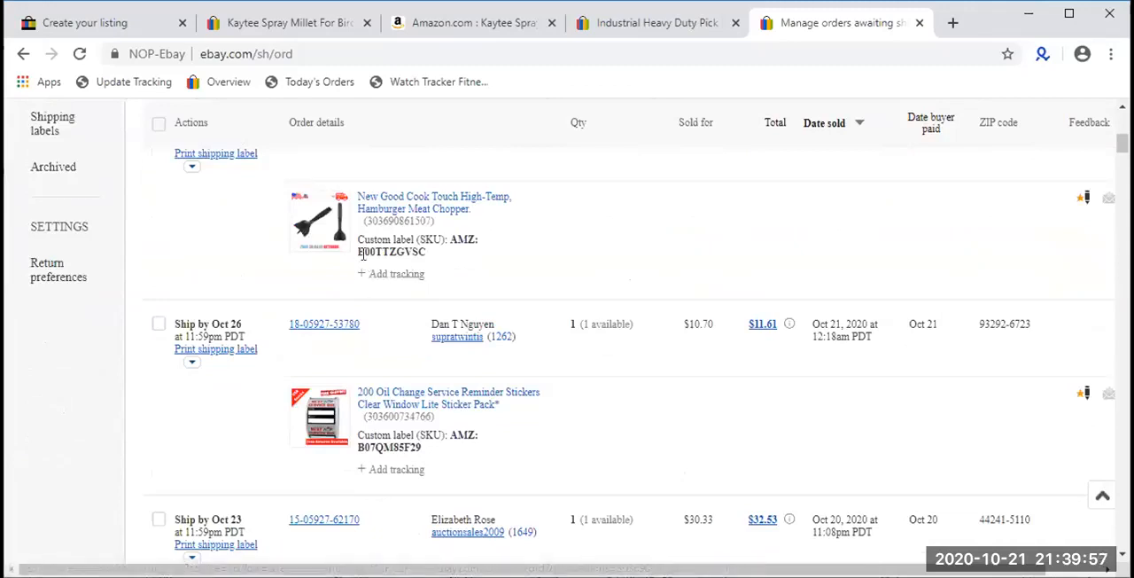
pyautogui.scroll(-1, 355, 248)
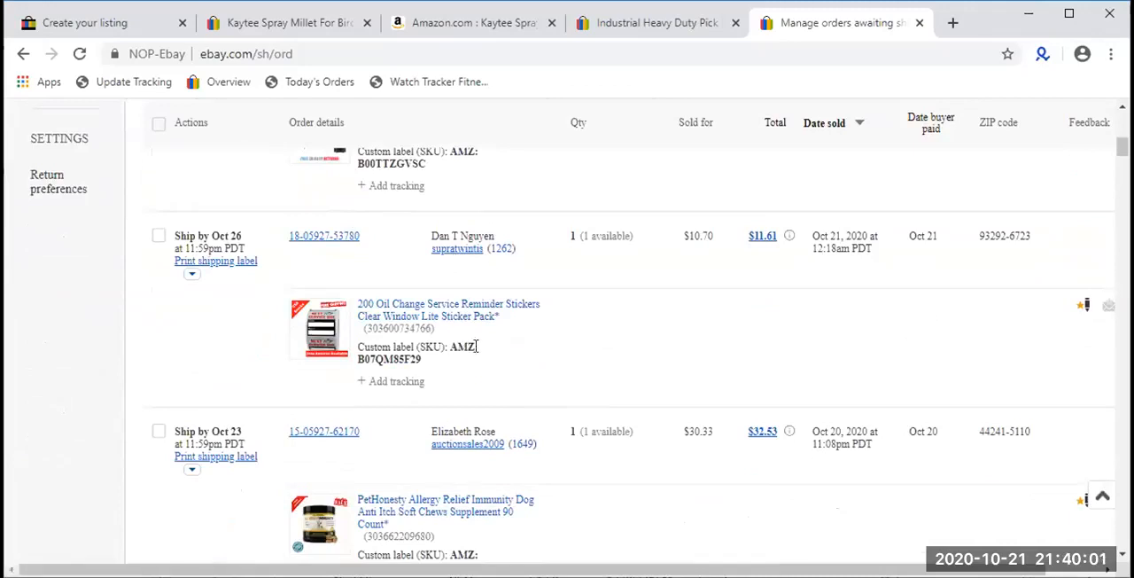
pyautogui.moveTo(478, 350); pyautogui.dragTo(433, 348)
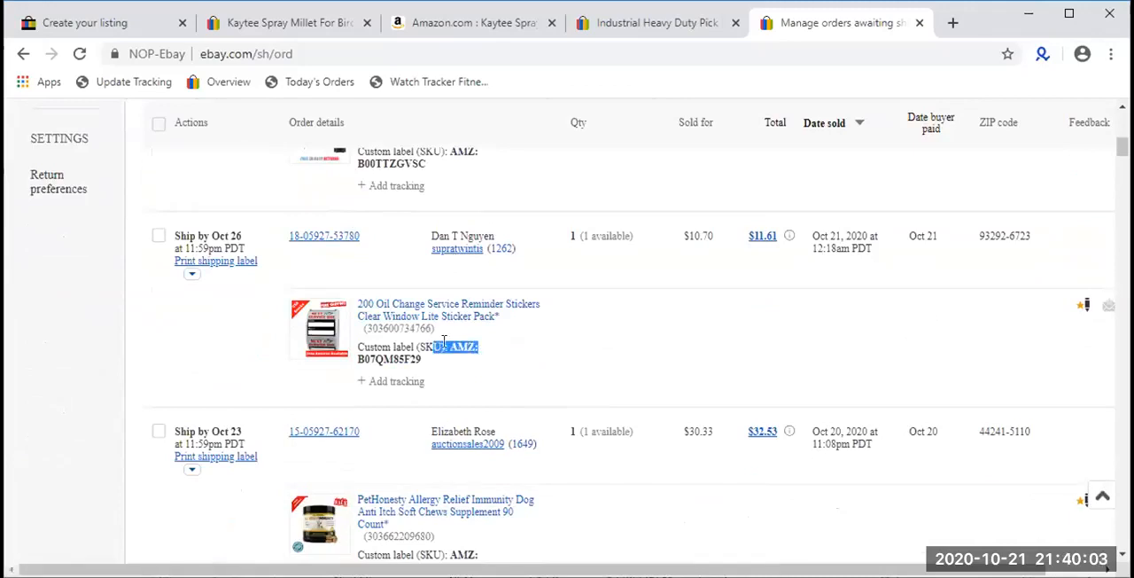
# - Return to the Kaytee listing draft and highlight the AMZ prefix and the ASIN in its custom label
pyautogui.click(129, 25)
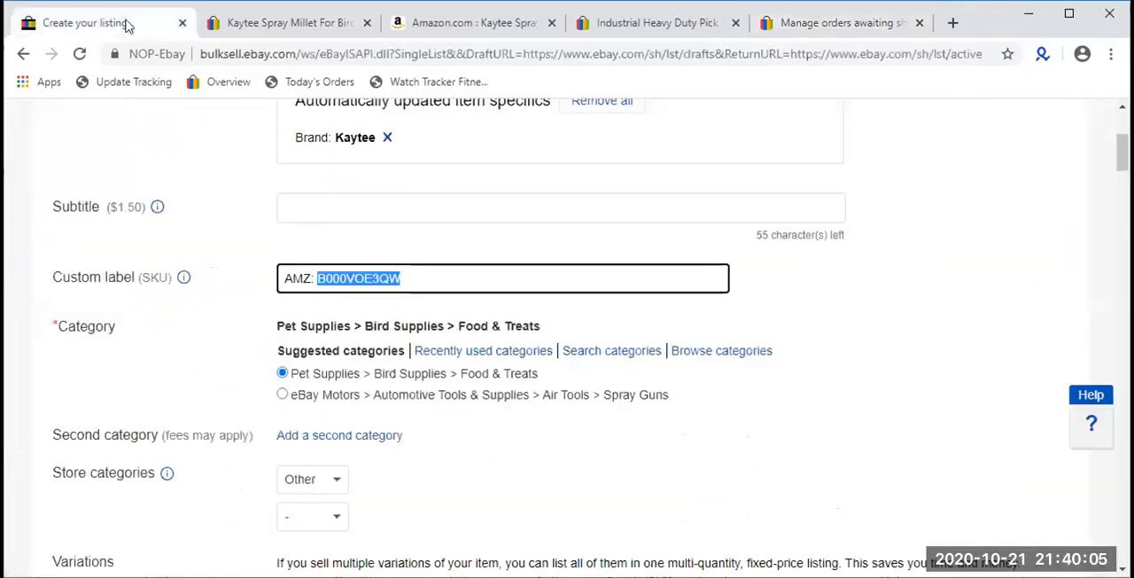
pyautogui.click(311, 278)
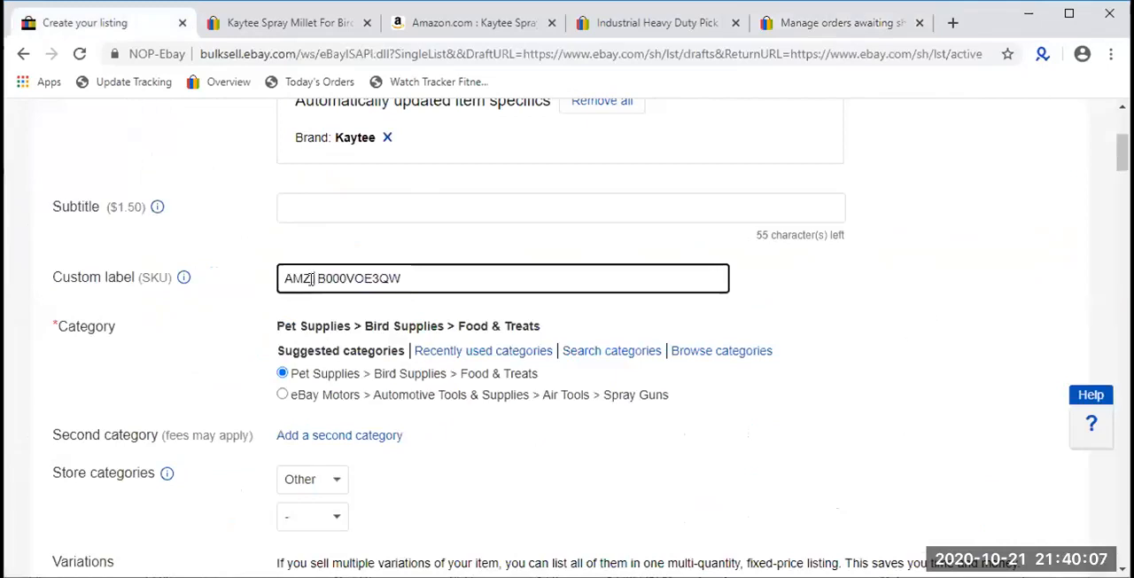
pyautogui.hotkey('shift', 'Left')
pyautogui.hotkey('shift', 'Left')
pyautogui.hotkey('shift', 'Left')
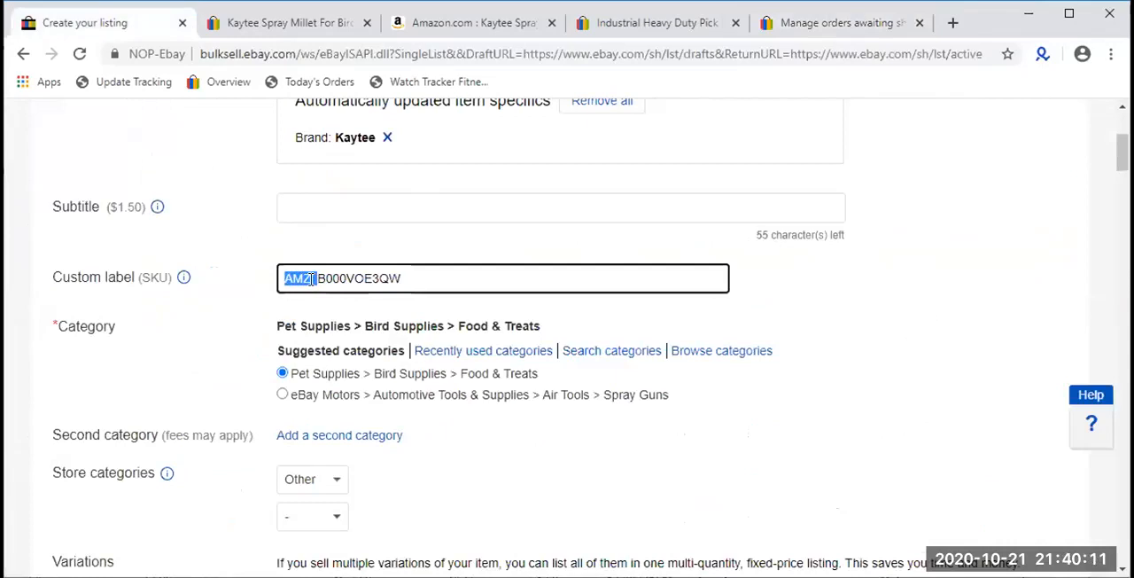
pyautogui.doubleClick(379, 278)
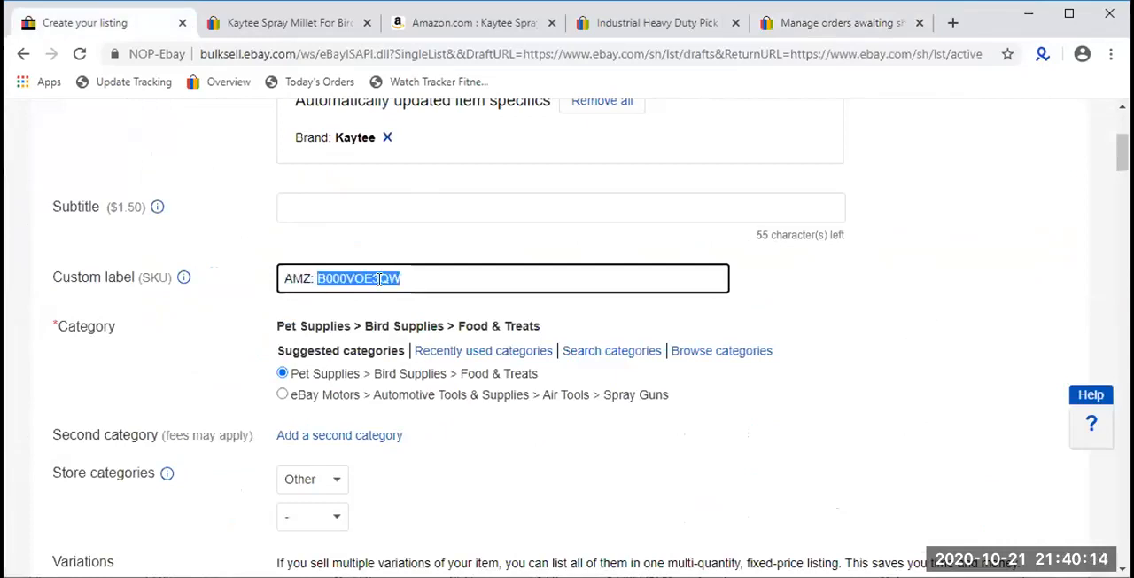
pyautogui.click(512, 279)
# - Compare the full custom label of the oil change sticker order with the one in the Kaytee listing draft
pyautogui.click(833, 24)
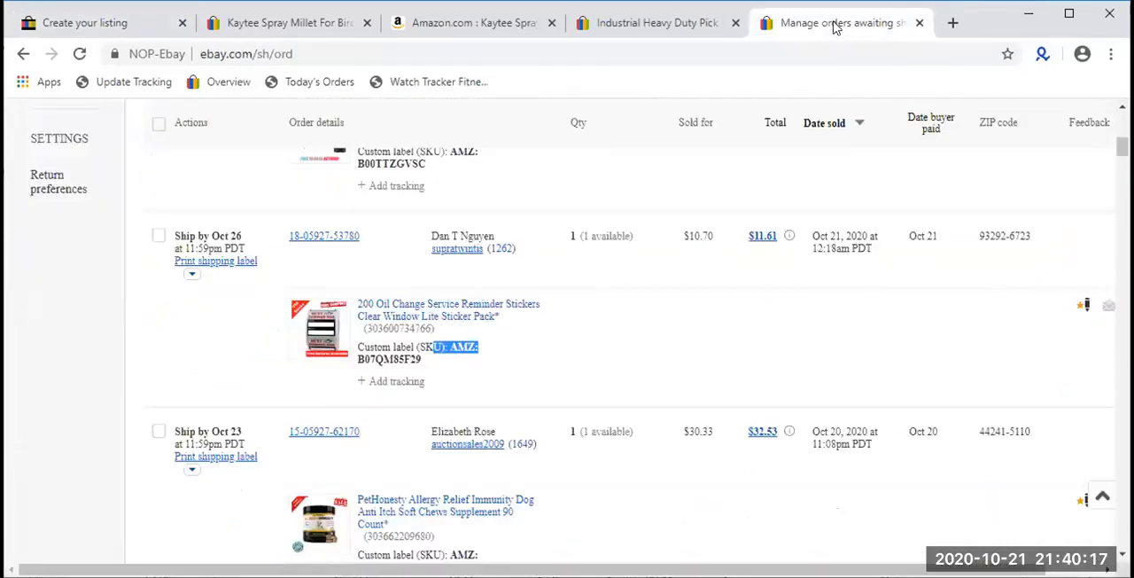
pyautogui.click(494, 375)
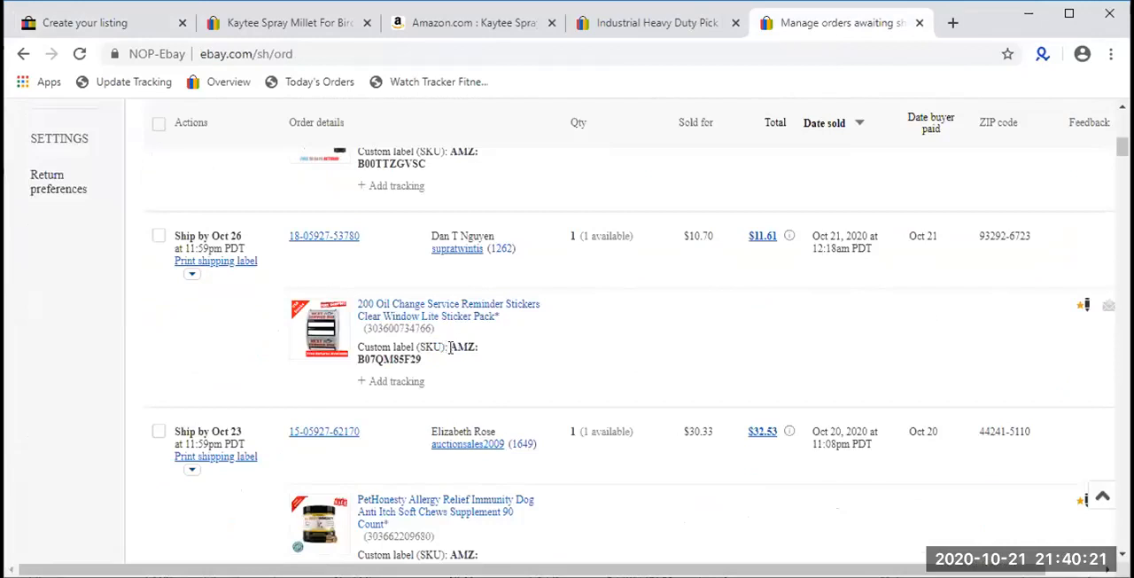
pyautogui.moveTo(450, 347); pyautogui.dragTo(449, 363)
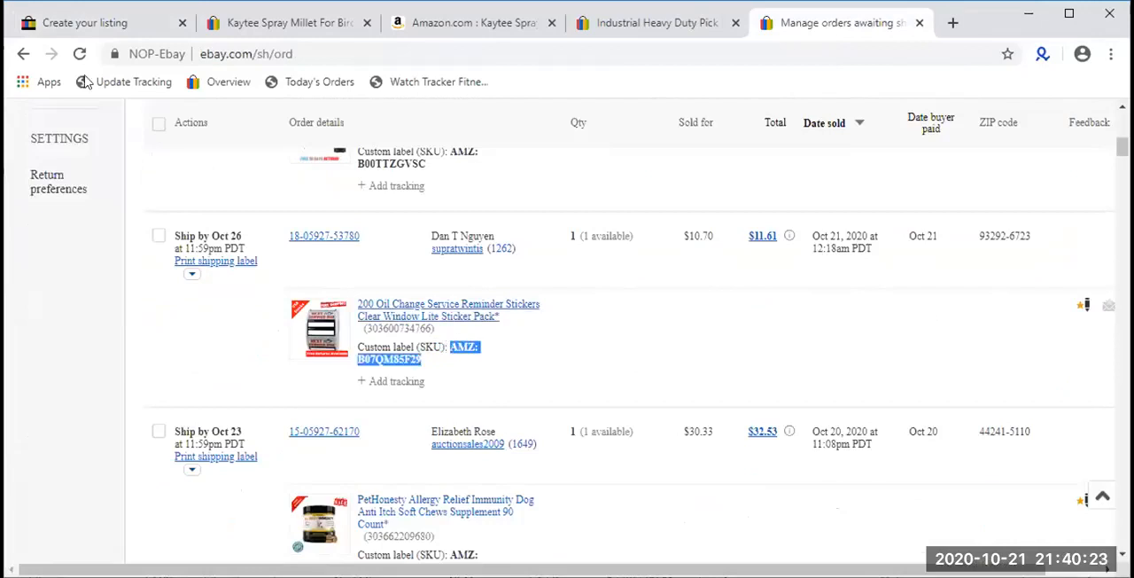
pyautogui.click(142, 22)
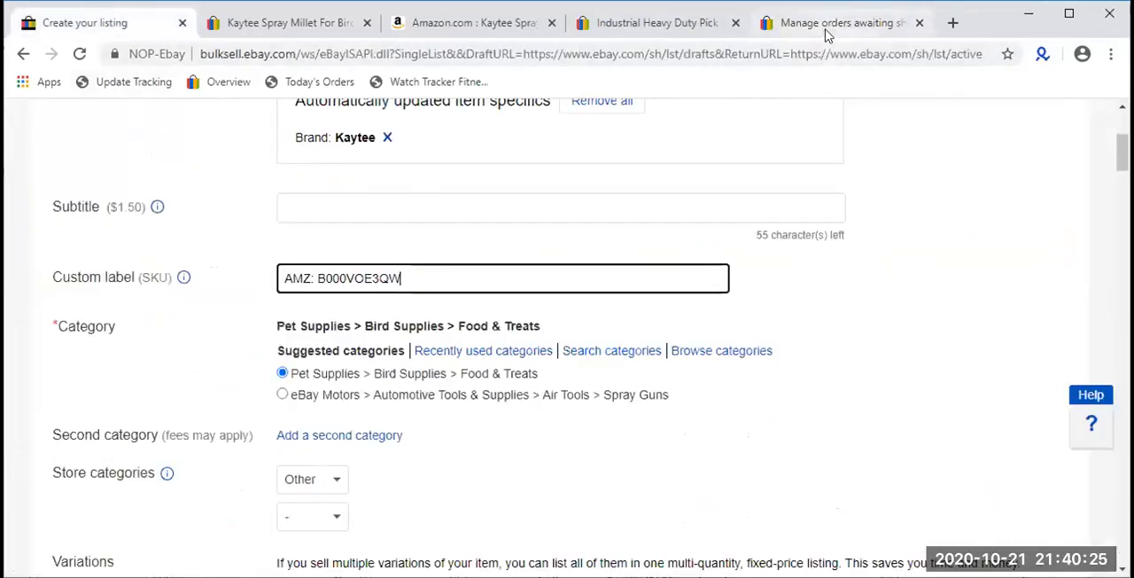
pyautogui.click(818, 23)
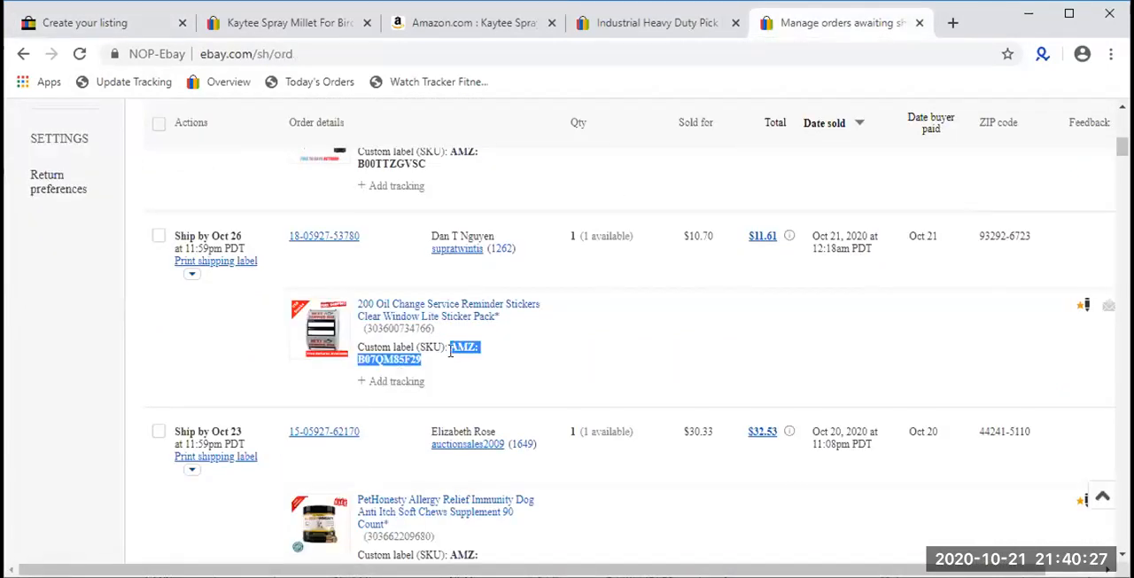
pyautogui.click(451, 349)
pyautogui.moveTo(452, 346); pyautogui.dragTo(455, 362)
pyautogui.click(556, 381)
# - Copy the ASIN B00TTZGVSC from the hamburger meat chopper order and open amazon.com/dp/B00TTZGVSC in a new tab
pyautogui.scroll(2, 555, 381)
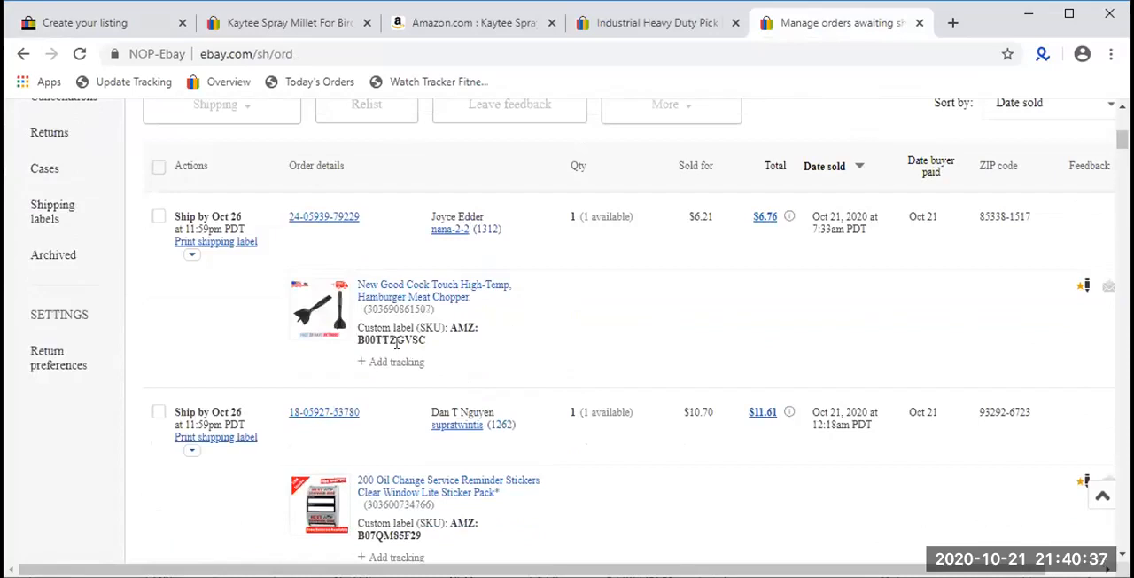
pyautogui.scroll(1, 569, 367)
pyautogui.scroll(-1, 570, 368)
pyautogui.scroll(2, 571, 346)
pyautogui.scroll(-2, 277, 212)
pyautogui.doubleClick(380, 339)
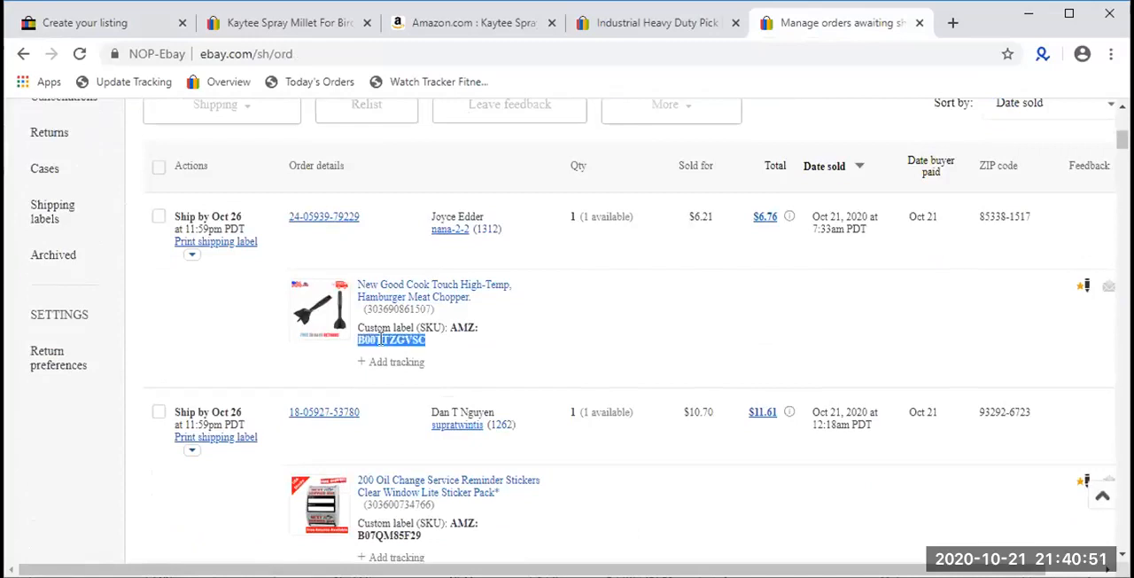
pyautogui.click(953, 23)
pyautogui.write('amazon.com')
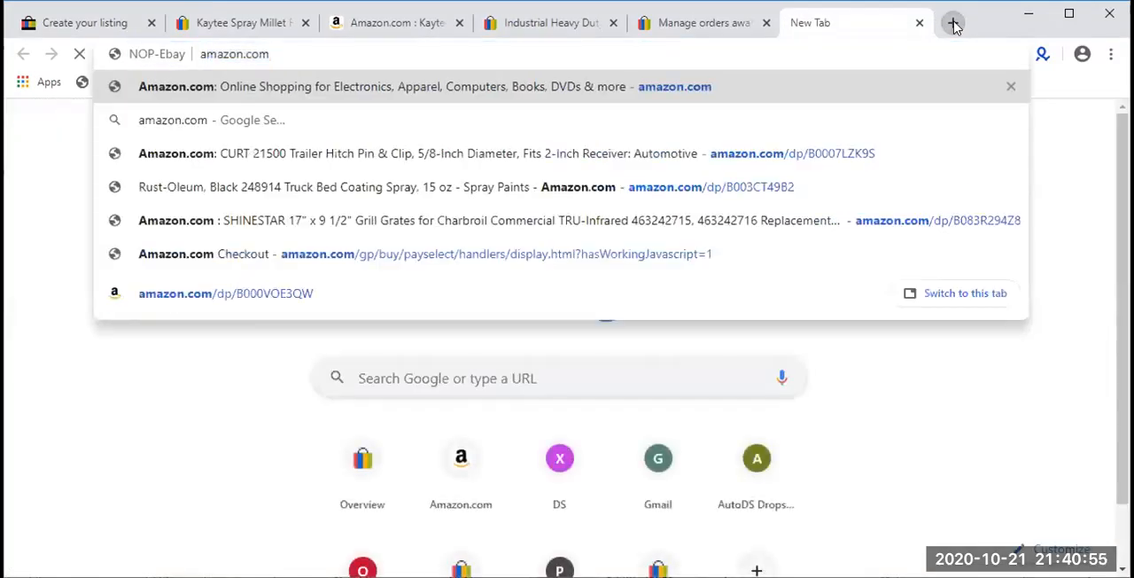
pyautogui.write('/dp/')
pyautogui.write('B00TTZGVSC')
pyautogui.press('Return')
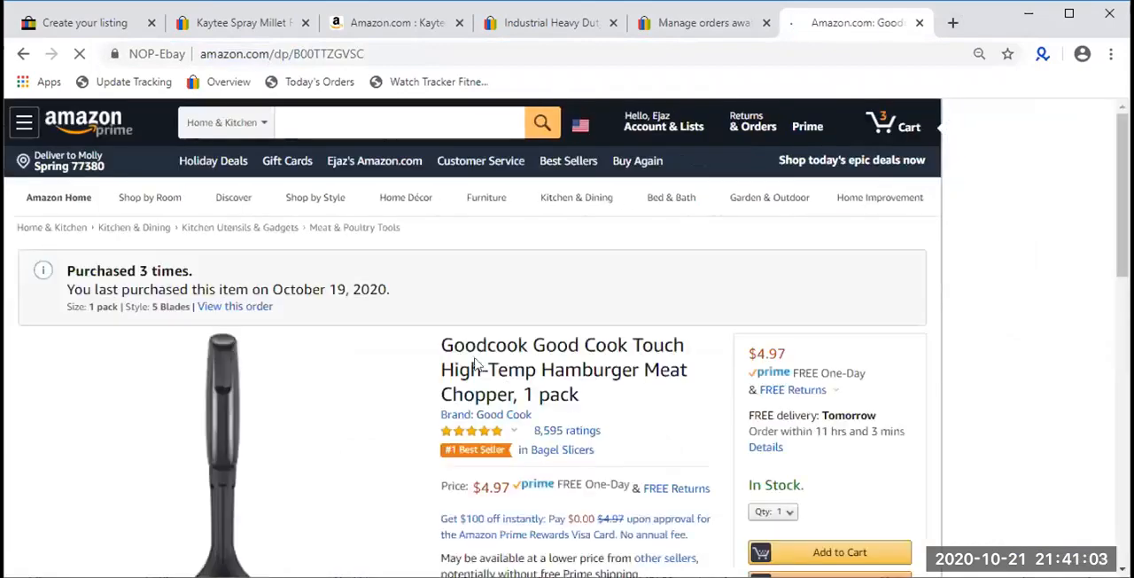
pyautogui.scroll(-3, 211, 350)
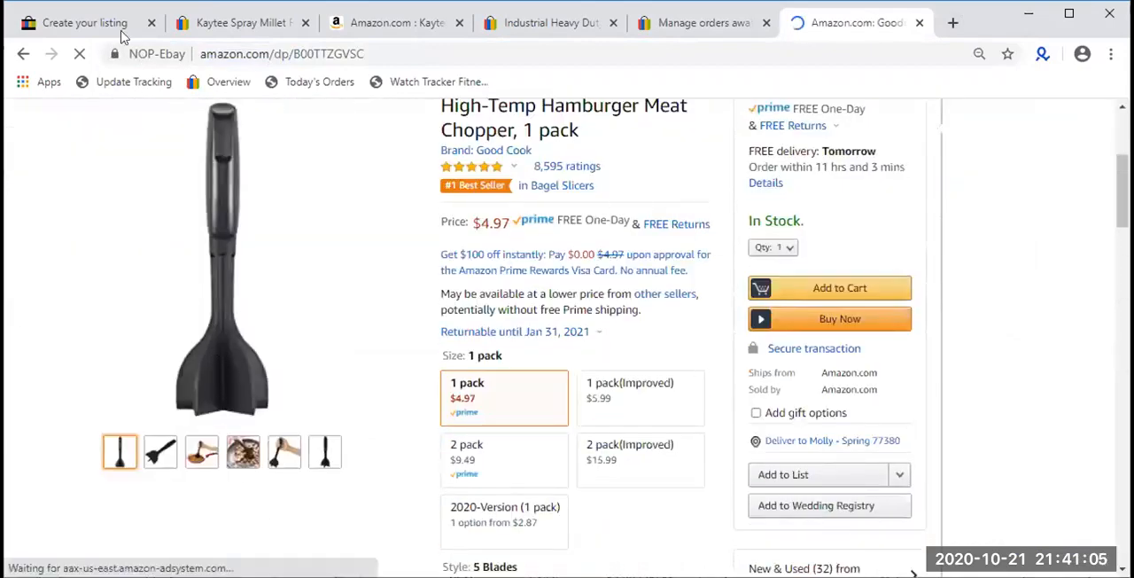
# - Recheck the meat chopper order's ASIN in the orders list against its Amazon product page
pyautogui.click(196, 28)
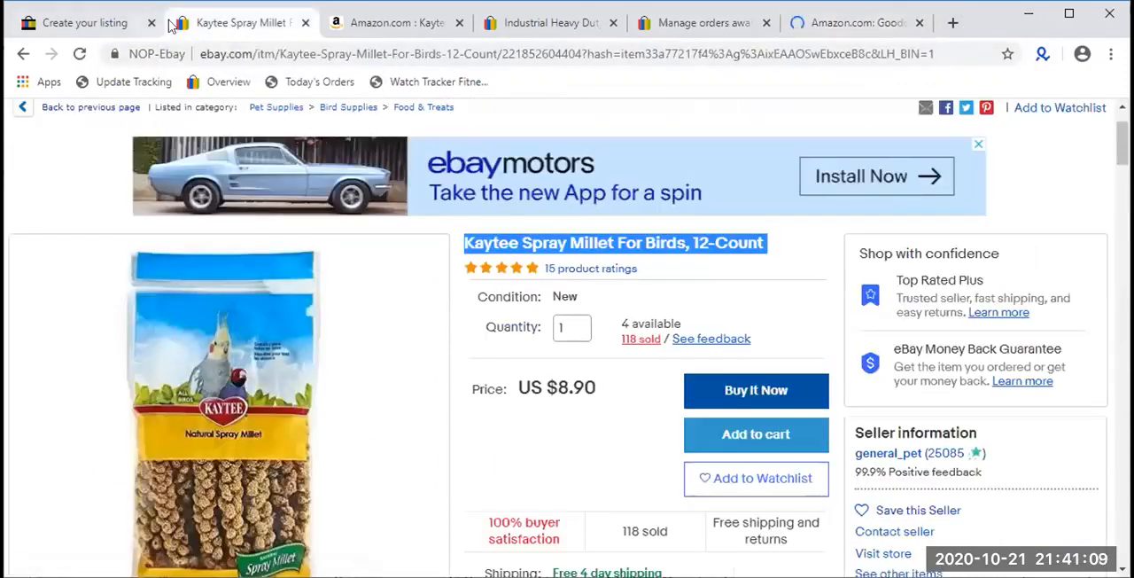
pyautogui.click(133, 25)
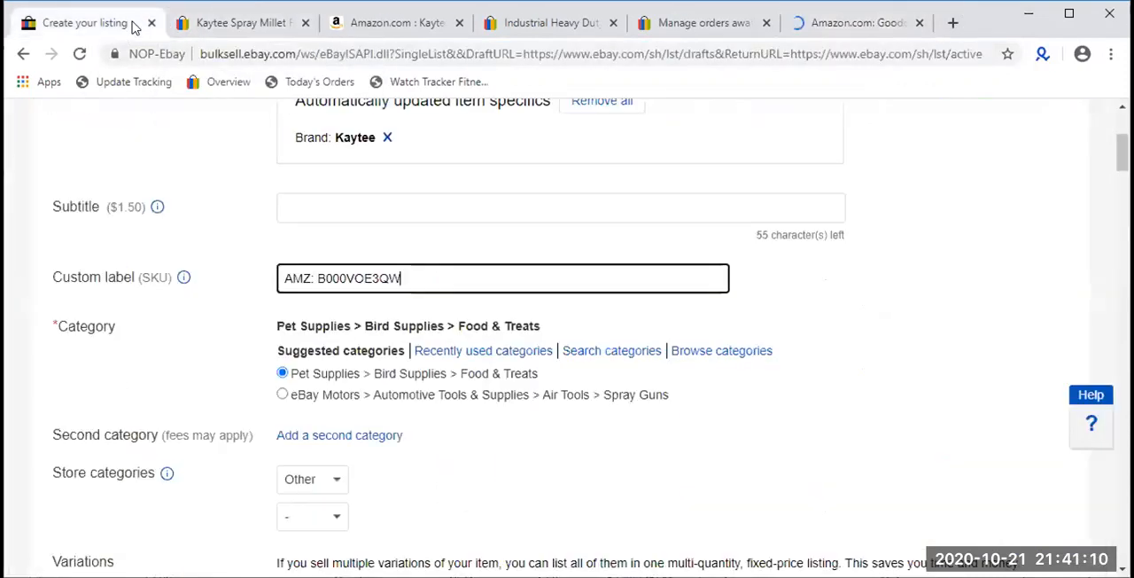
pyautogui.click(679, 24)
pyautogui.doubleClick(382, 341)
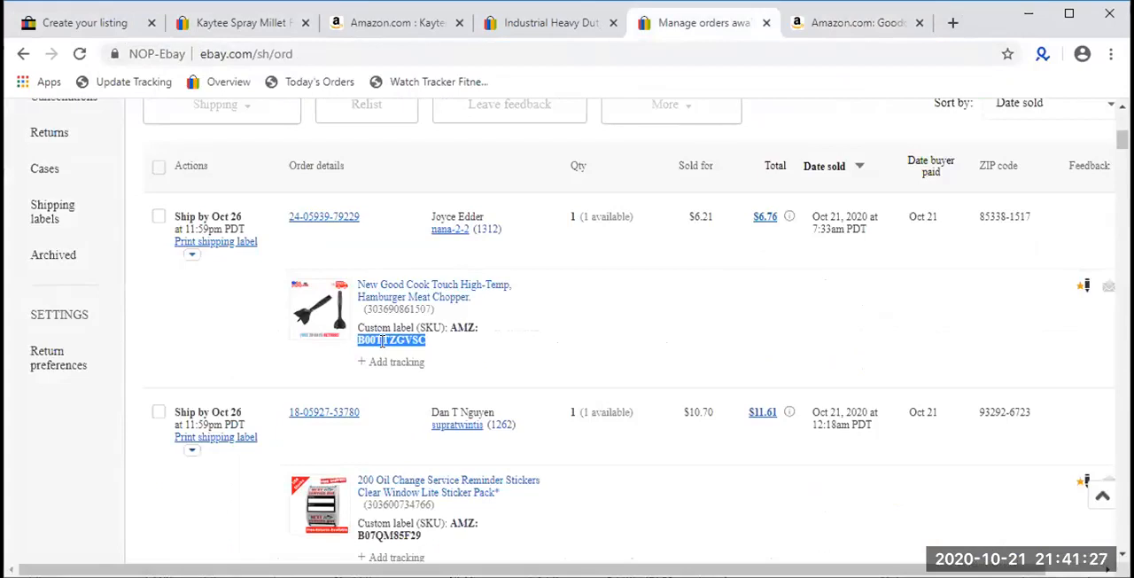
pyautogui.click(899, 27)
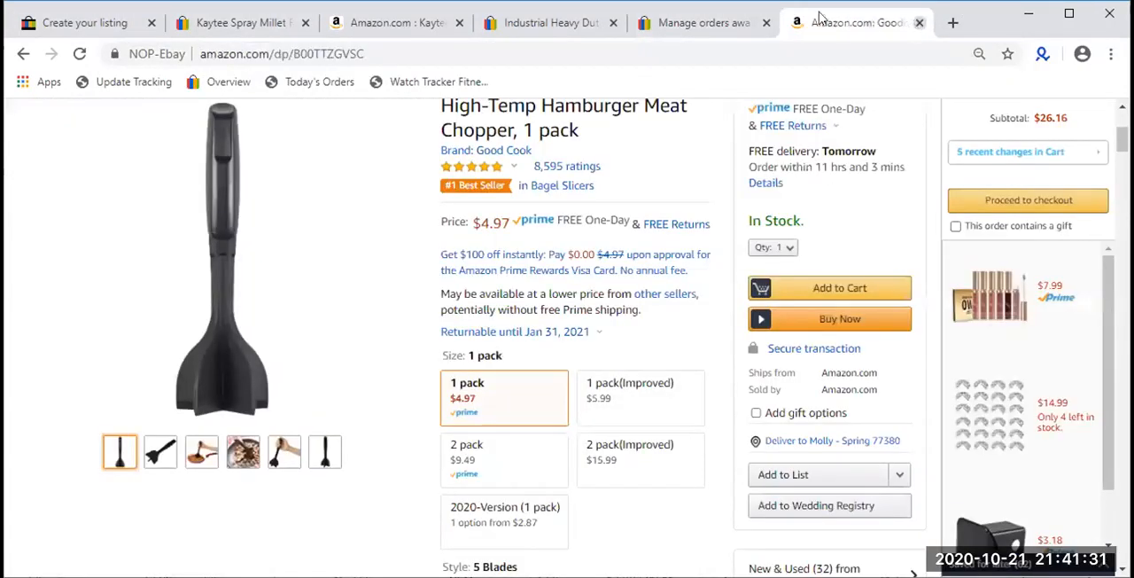
# - Close the meat chopper product page and the orders page, and return to the Kaytee listing draft
pyautogui.click(918, 24)
pyautogui.click(919, 25)
pyautogui.click(148, 27)
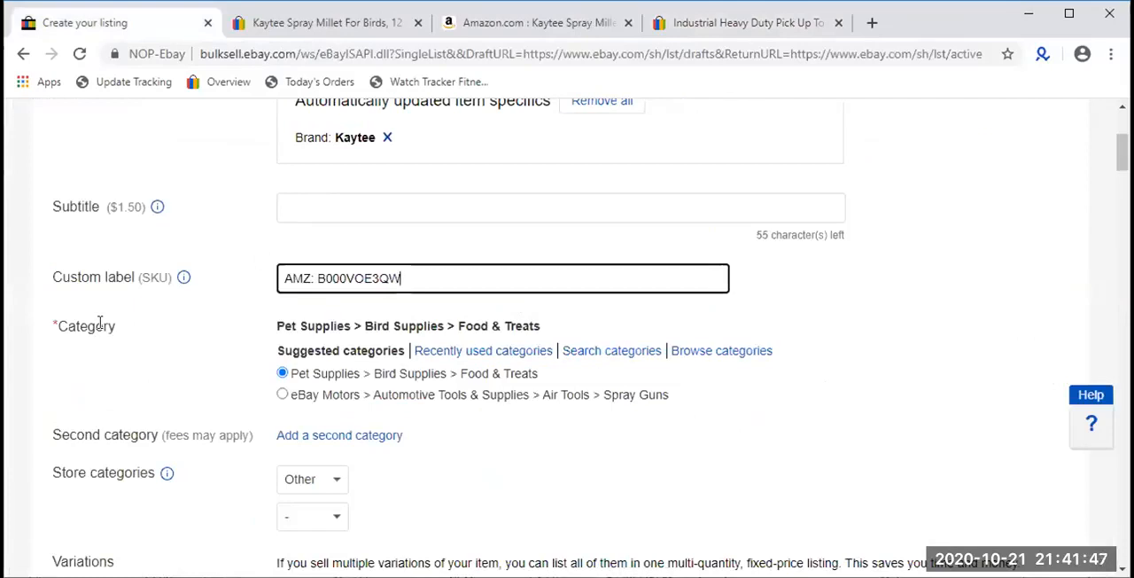
# - Review the category options of the Kaytee listing and highlight the Browse categories option
pyautogui.moveTo(787, 362); pyautogui.dragTo(711, 392)
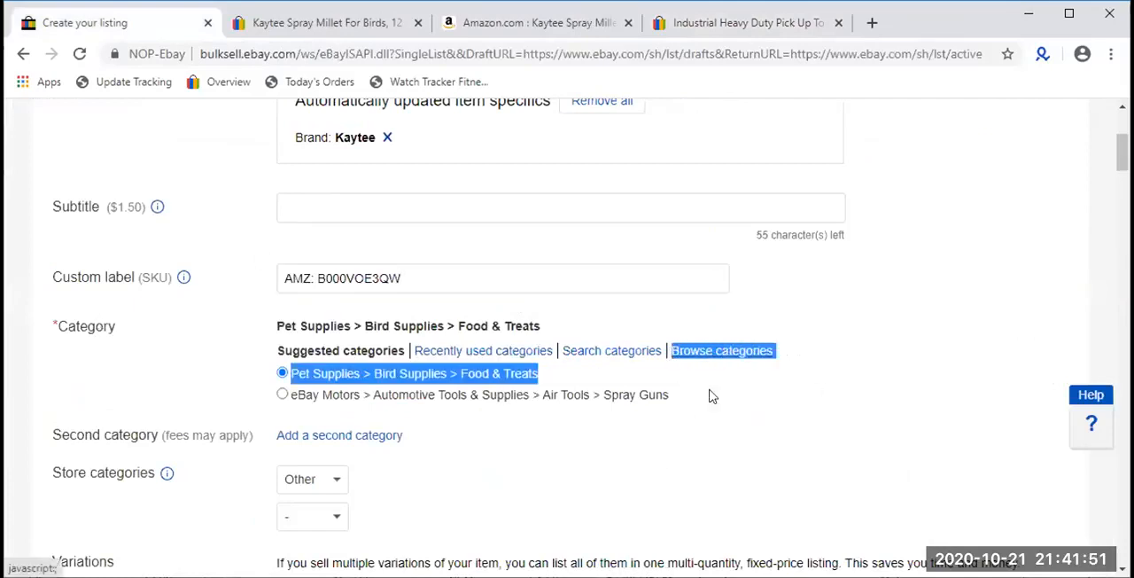
pyautogui.click(782, 355)
pyautogui.moveTo(773, 355); pyautogui.dragTo(675, 361)
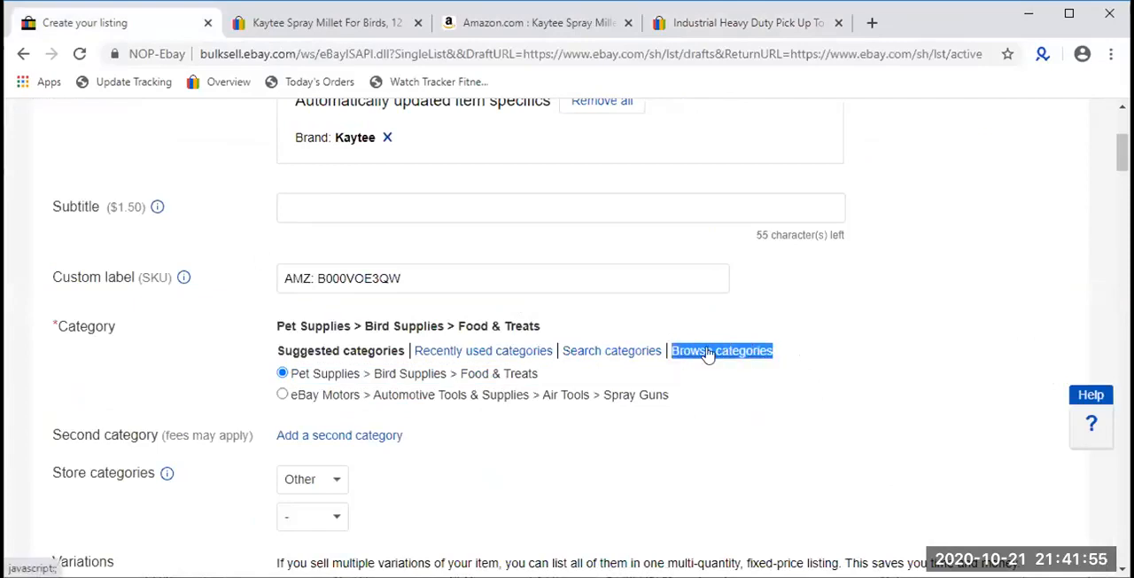
# - Browse the category tree of the Kaytee listing down to Pet Supplies > Bird Supplies > Food & Treats
pyautogui.click(705, 351)
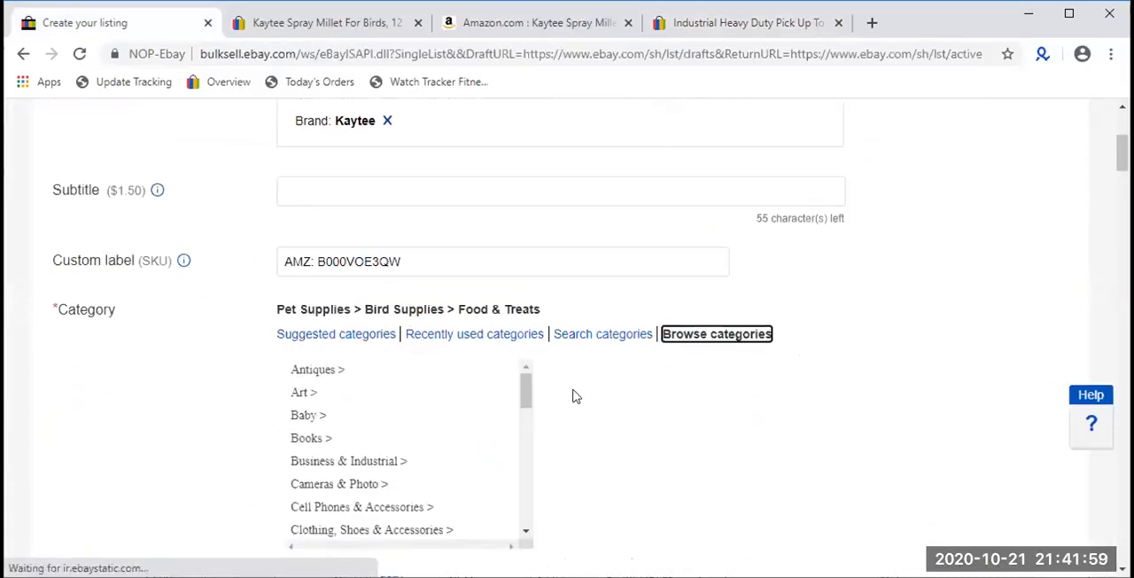
pyautogui.scroll(3, 354, 435)
pyautogui.scroll(-4, 546, 395)
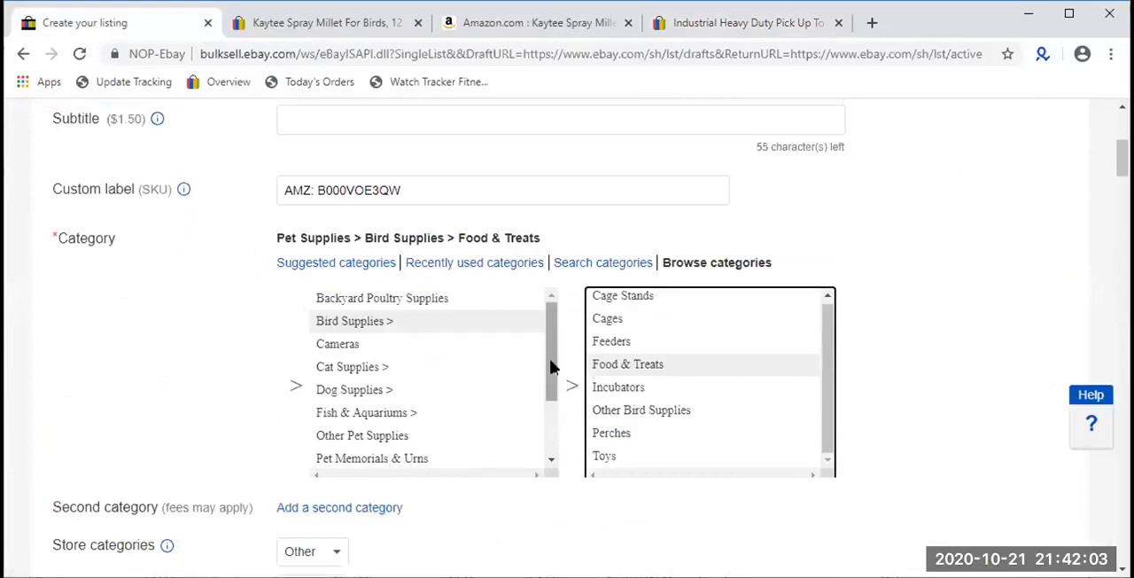
pyautogui.click(553, 366)
pyautogui.scroll(1, 470, 390)
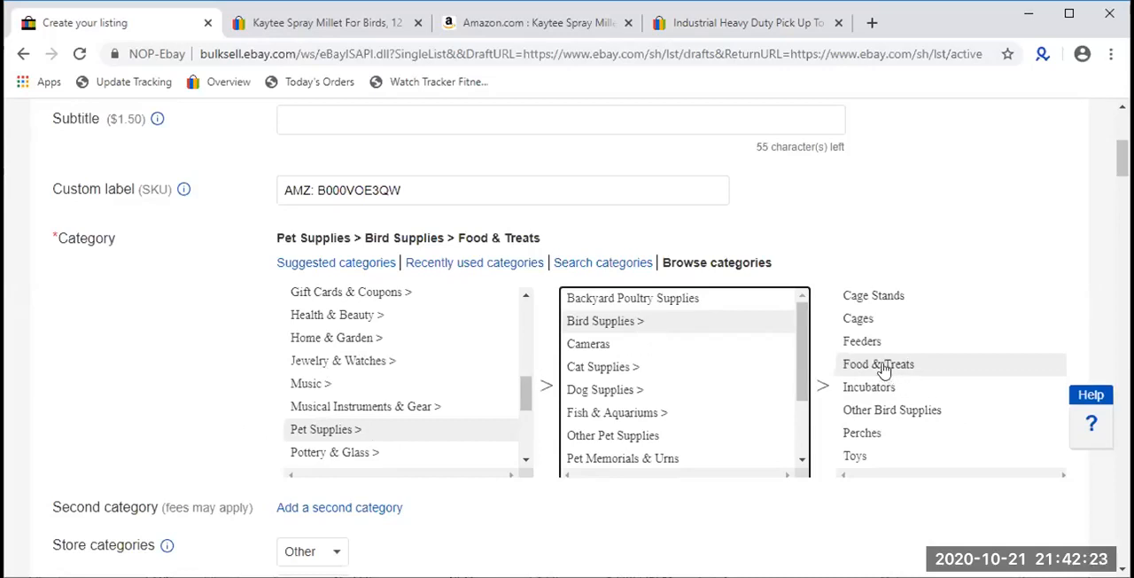
# - Check the Amazon millet spray page's product images and bullet points to judge which category fits
pyautogui.click(486, 24)
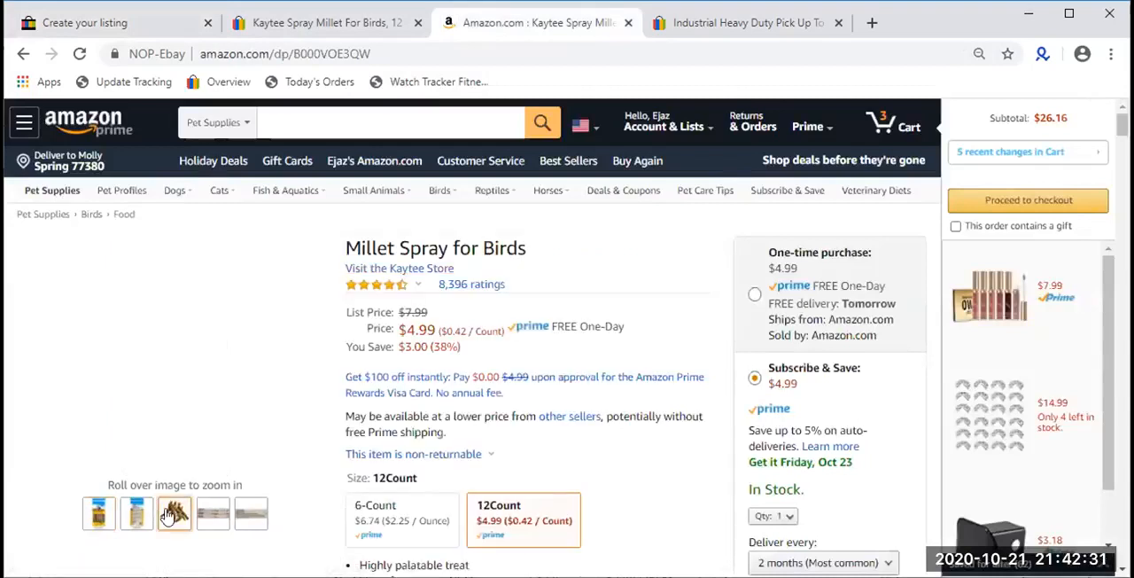
pyautogui.scroll(-2, 166, 514)
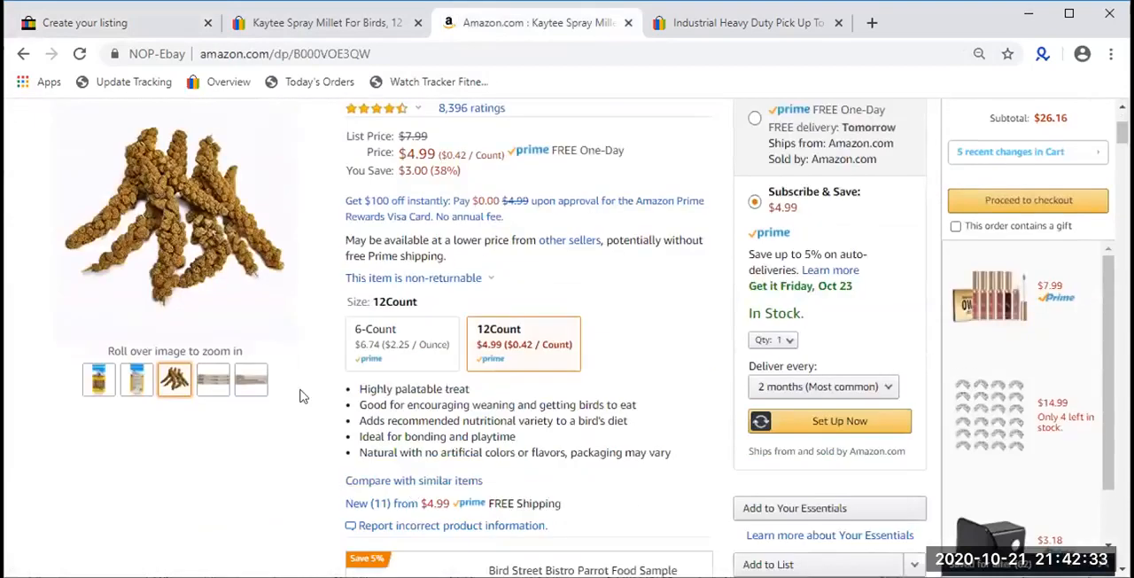
pyautogui.moveTo(98, 380)
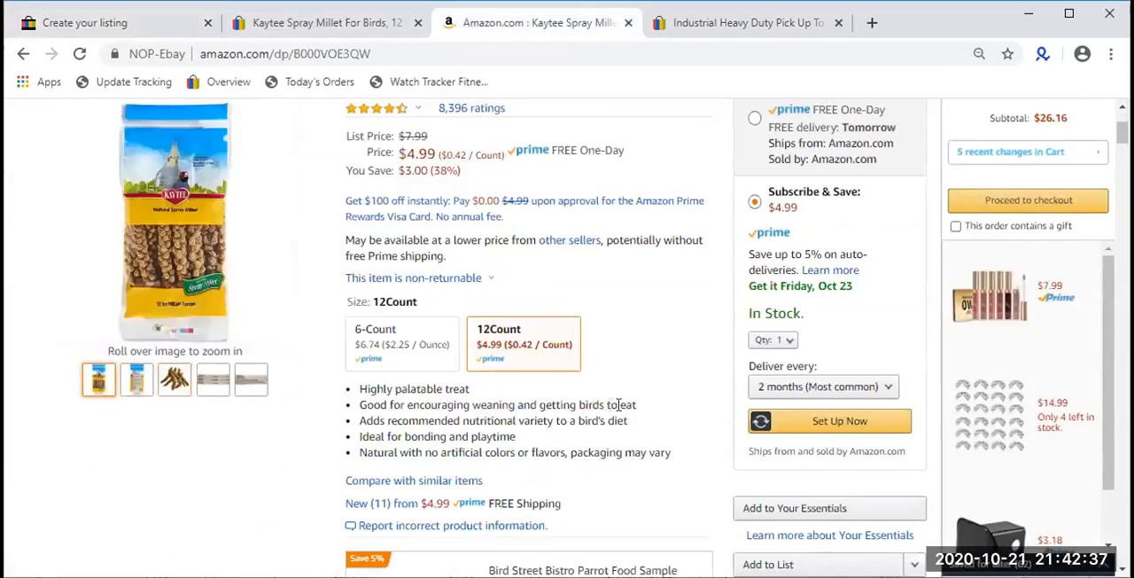
pyautogui.tripleClick(588, 405)
pyautogui.doubleClick(591, 404)
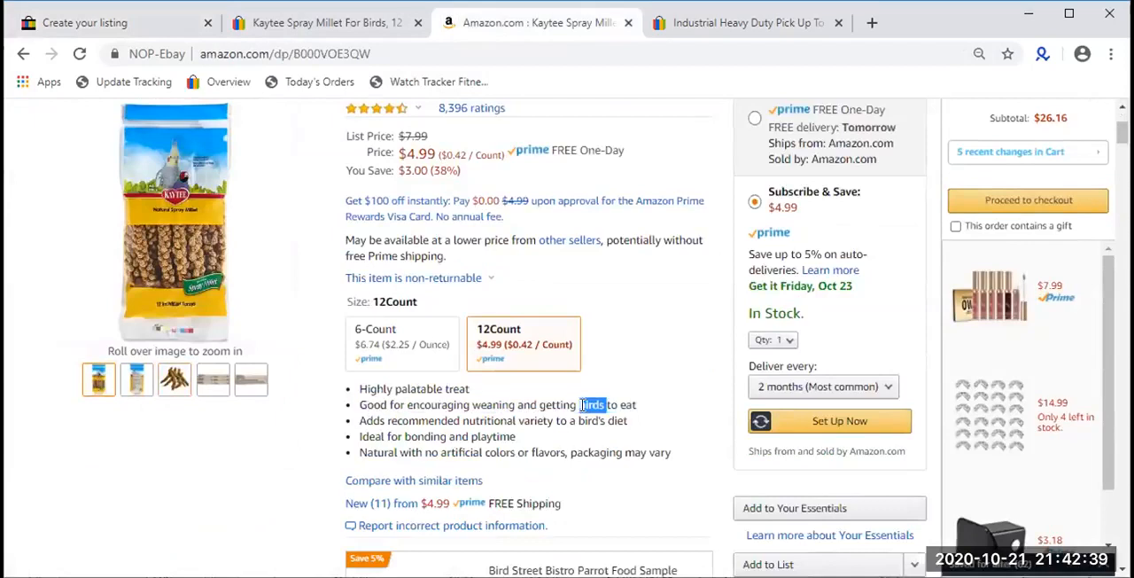
pyautogui.scroll(2, 109, 124)
pyautogui.scroll(1, 109, 124)
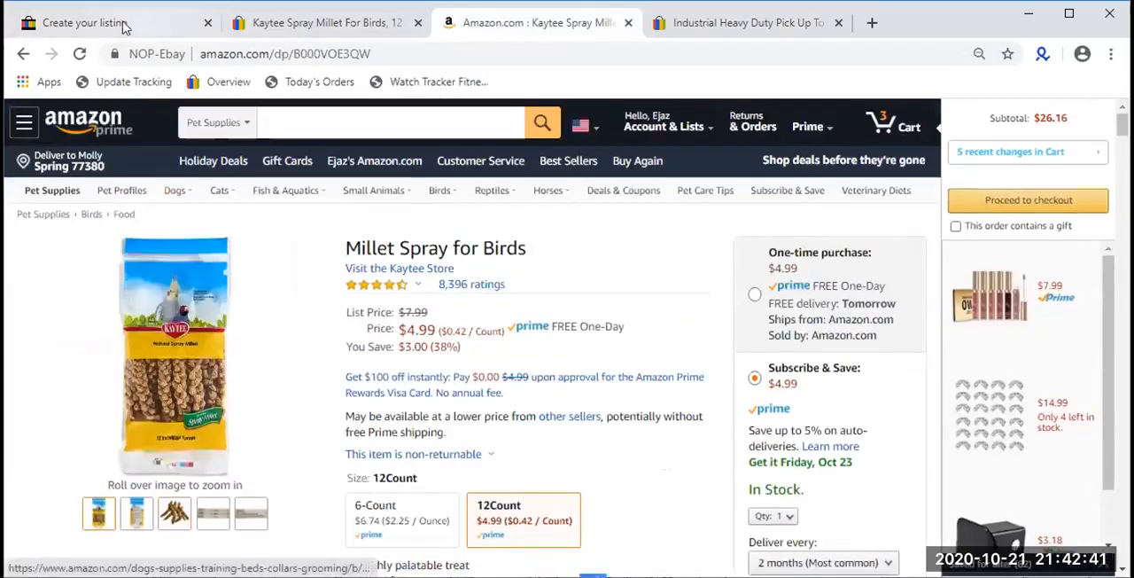
# - Close the category browser on the Kaytee listing and compare its category with the category path on the Amazon product page
pyautogui.click(118, 20)
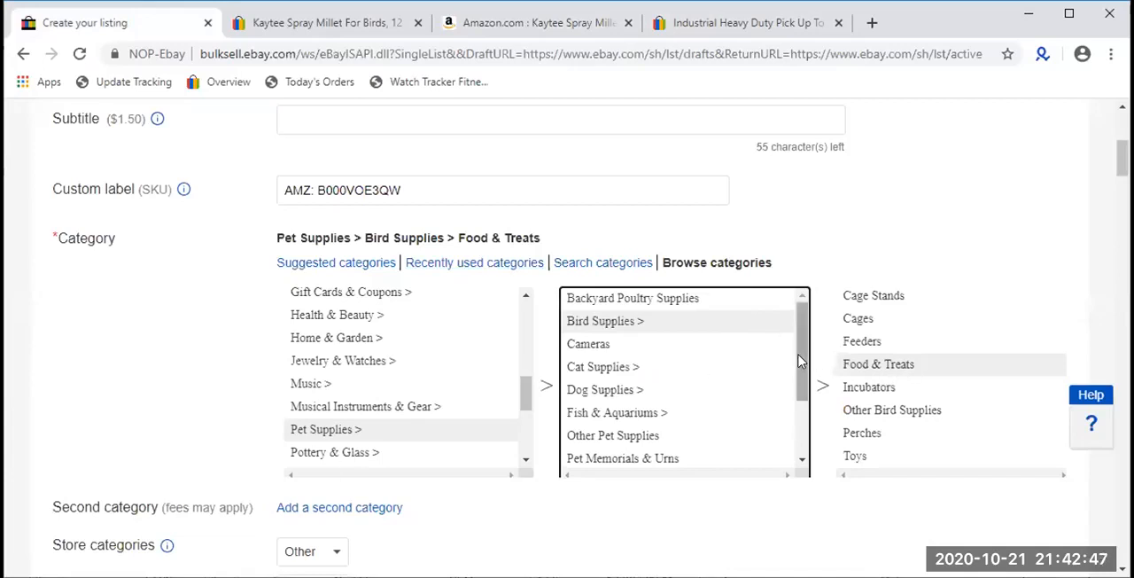
pyautogui.click(840, 266)
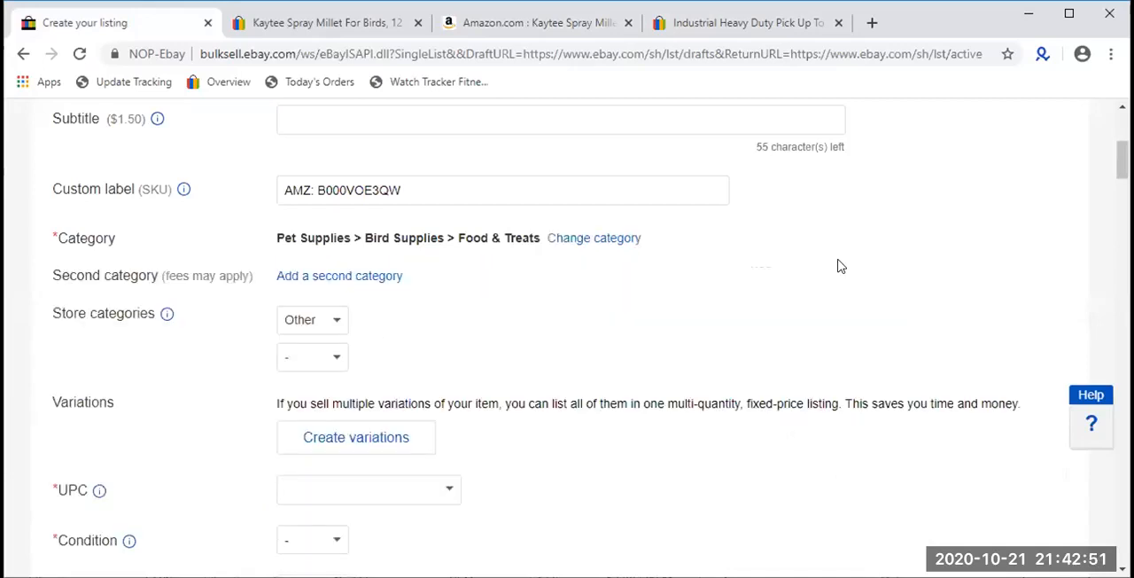
pyautogui.click(561, 29)
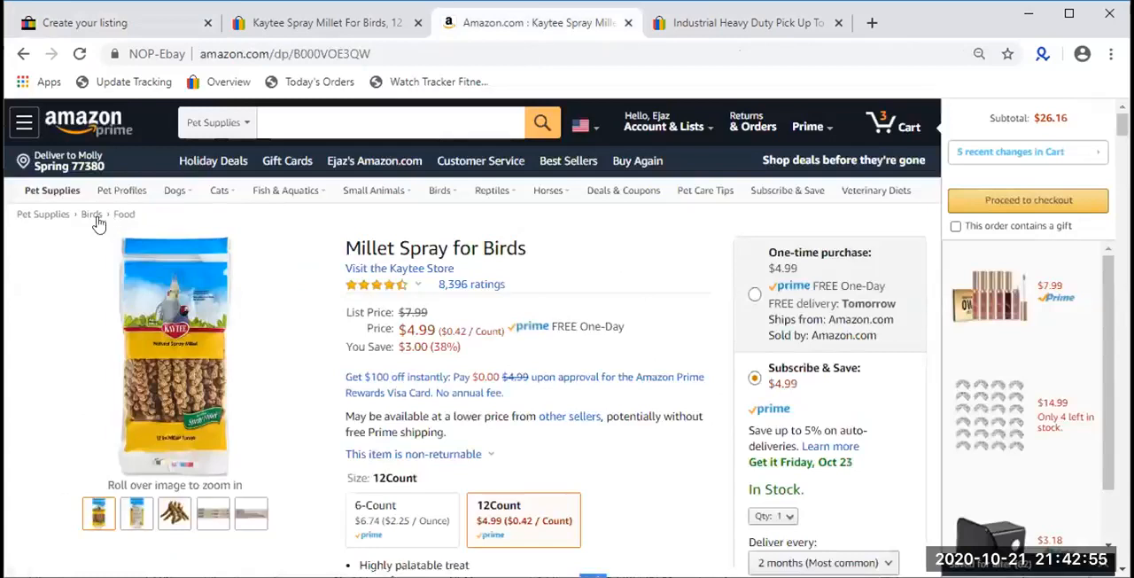
pyautogui.moveTo(148, 216); pyautogui.dragTo(18, 206)
pyautogui.click(109, 22)
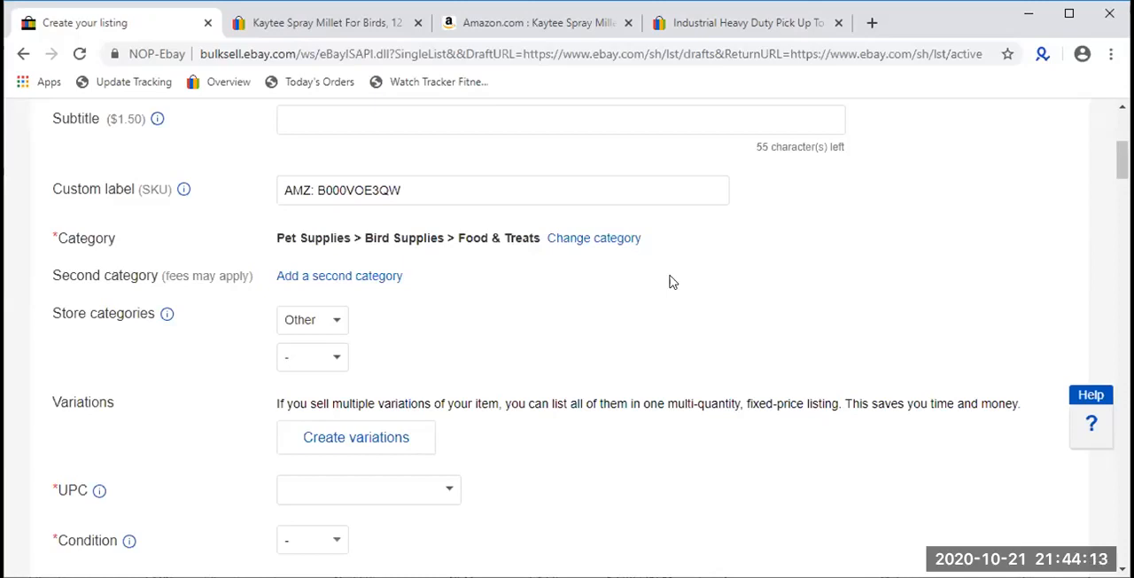
# - Review the competing eBay Kaytee Spray Millet listing, checking its category path, item specifics and store categories
pyautogui.click(329, 24)
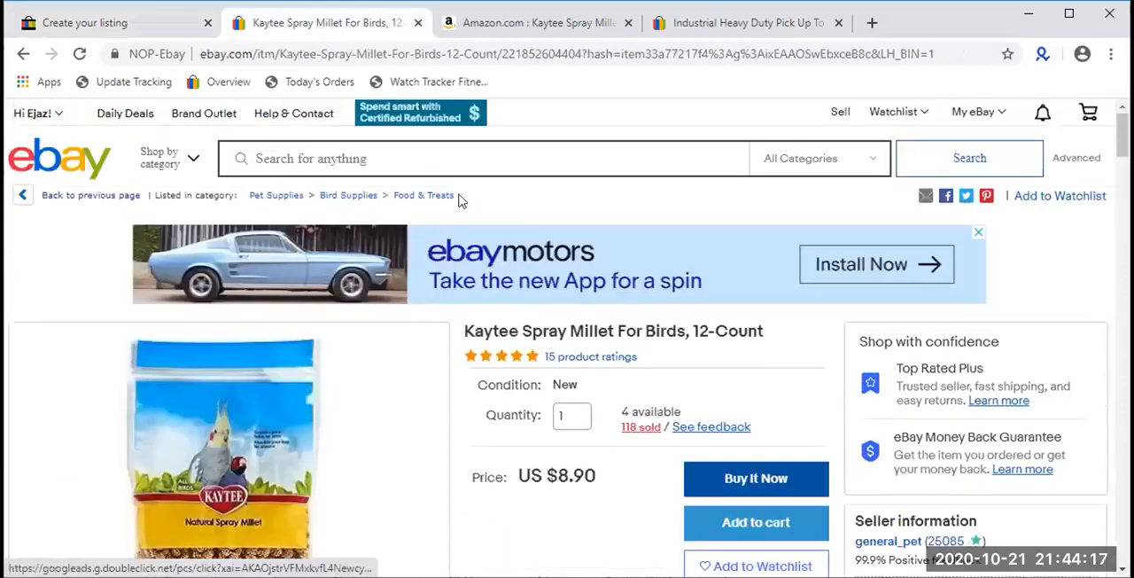
pyautogui.scroll(-4, 653, 182)
pyautogui.scroll(3, 640, 196)
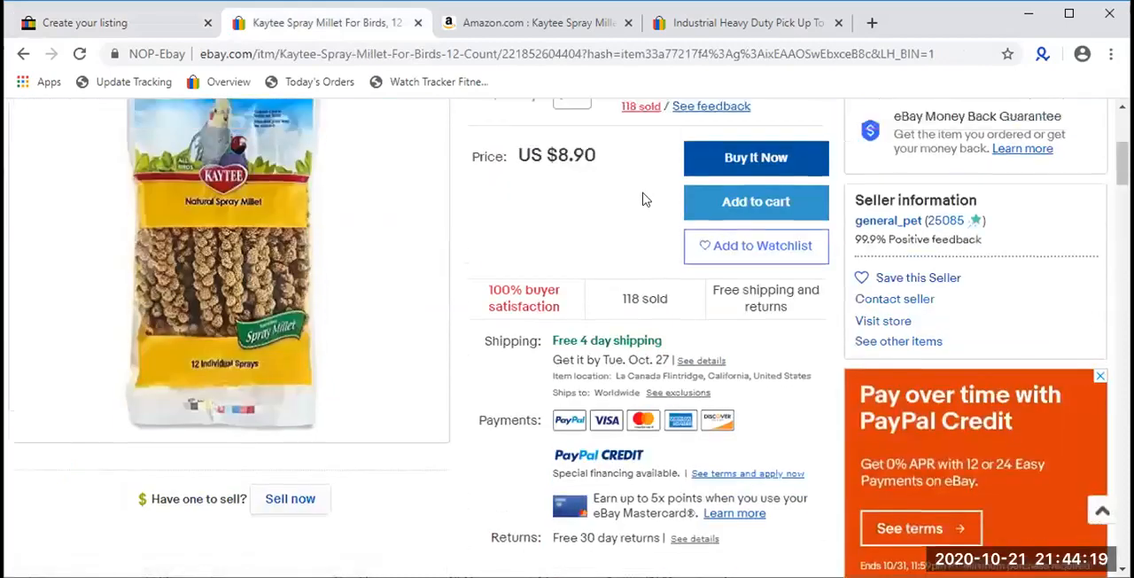
pyautogui.scroll(-10, 638, 195)
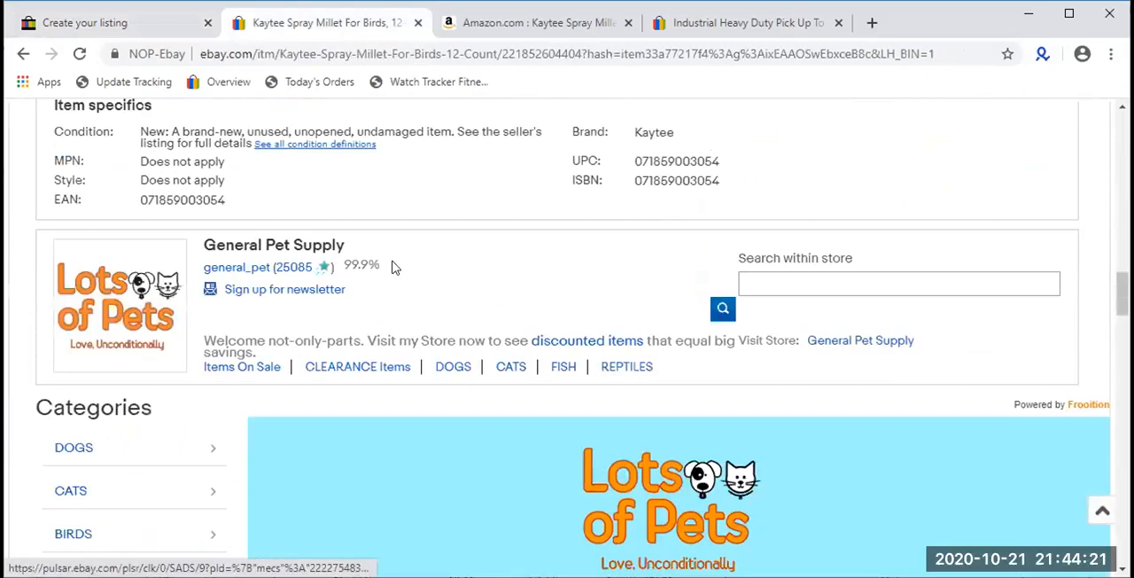
pyautogui.scroll(-8, 620, 200)
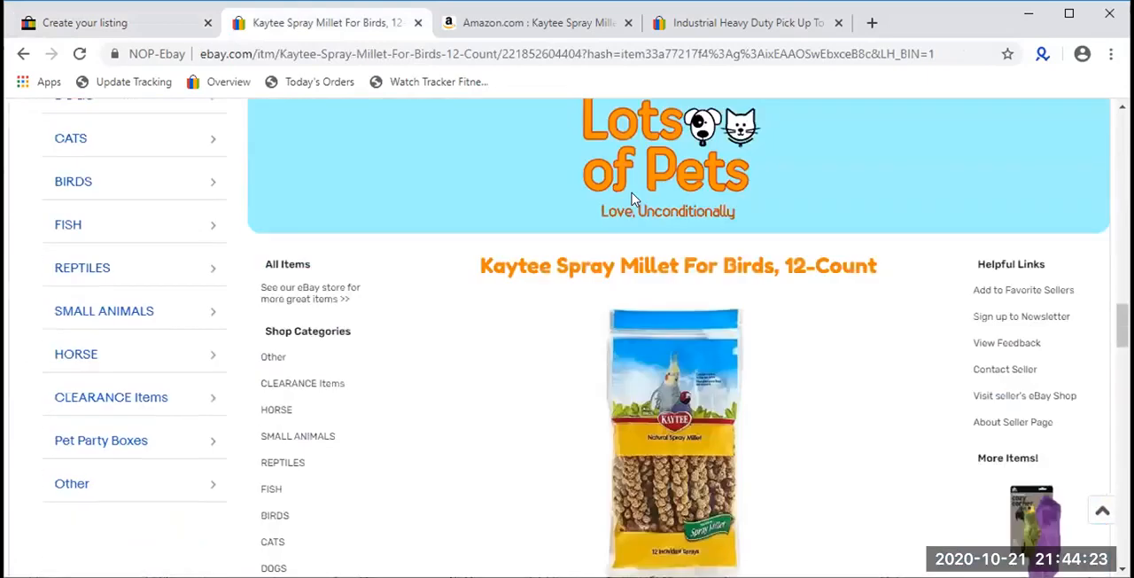
pyautogui.scroll(8, 185, 390)
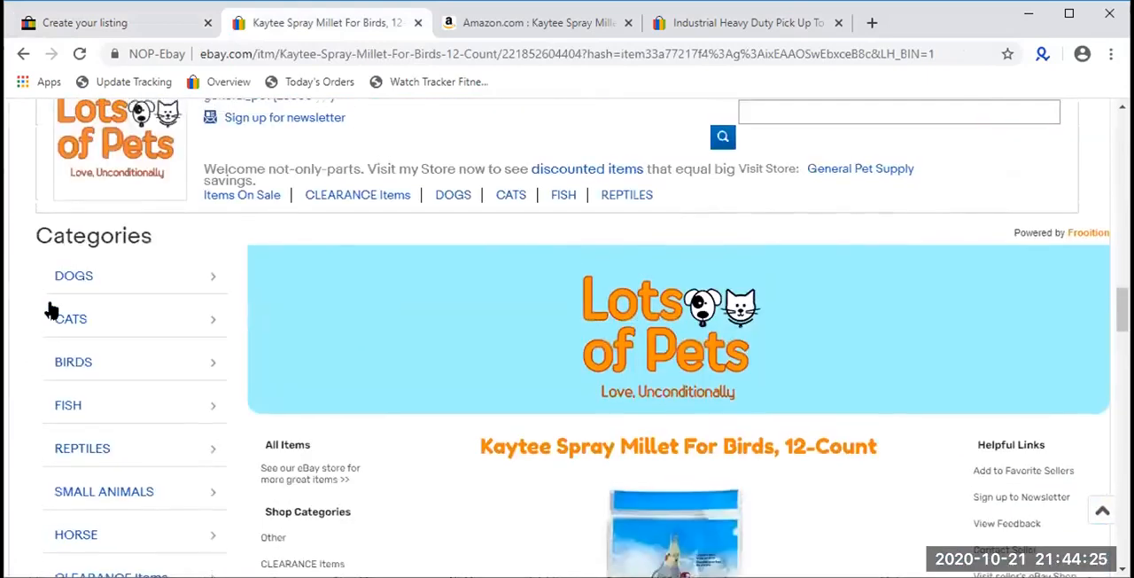
pyautogui.scroll(2, 531, 347)
pyautogui.scroll(-4, 528, 345)
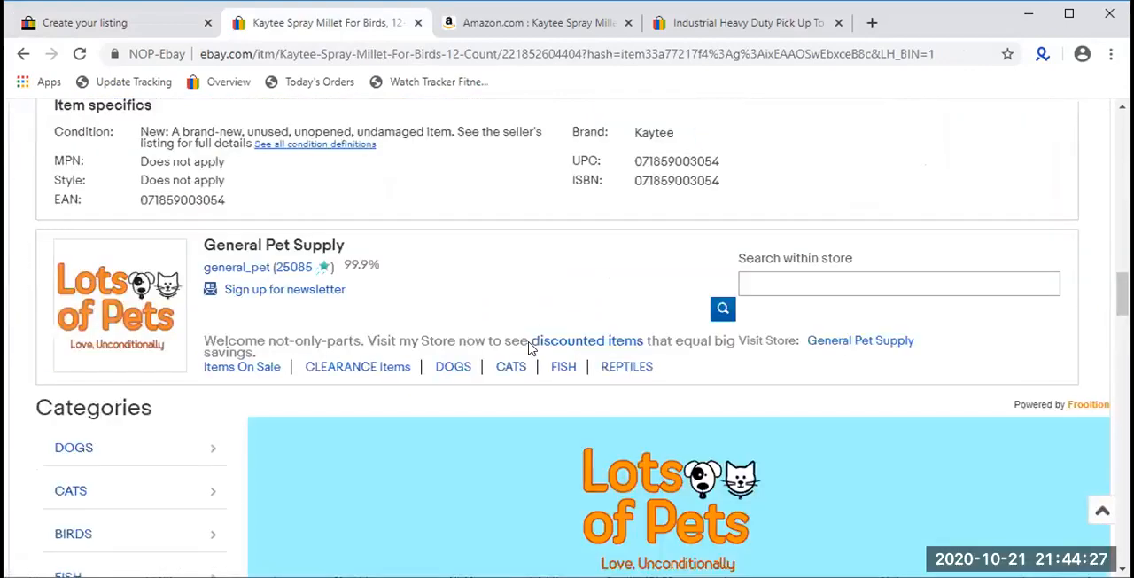
pyautogui.scroll(15, 527, 342)
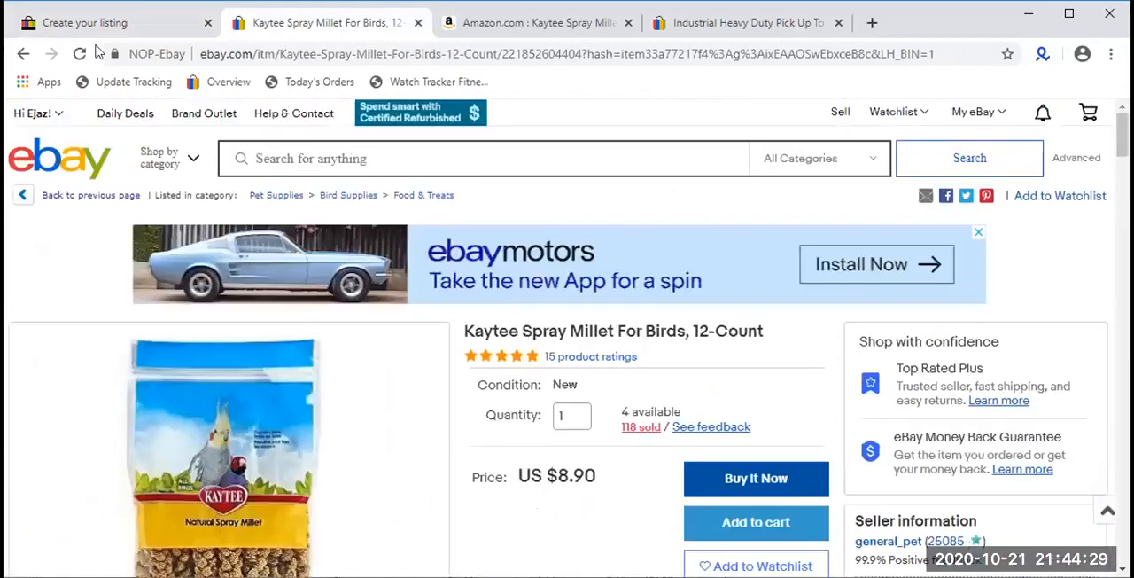
# - Return to the Kaytee listing draft and highlight the Second category (fees may apply) field
pyautogui.click(105, 23)
pyautogui.scroll(-3, 506, 304)
pyautogui.scroll(2, 506, 304)
pyautogui.scroll(1, 510, 306)
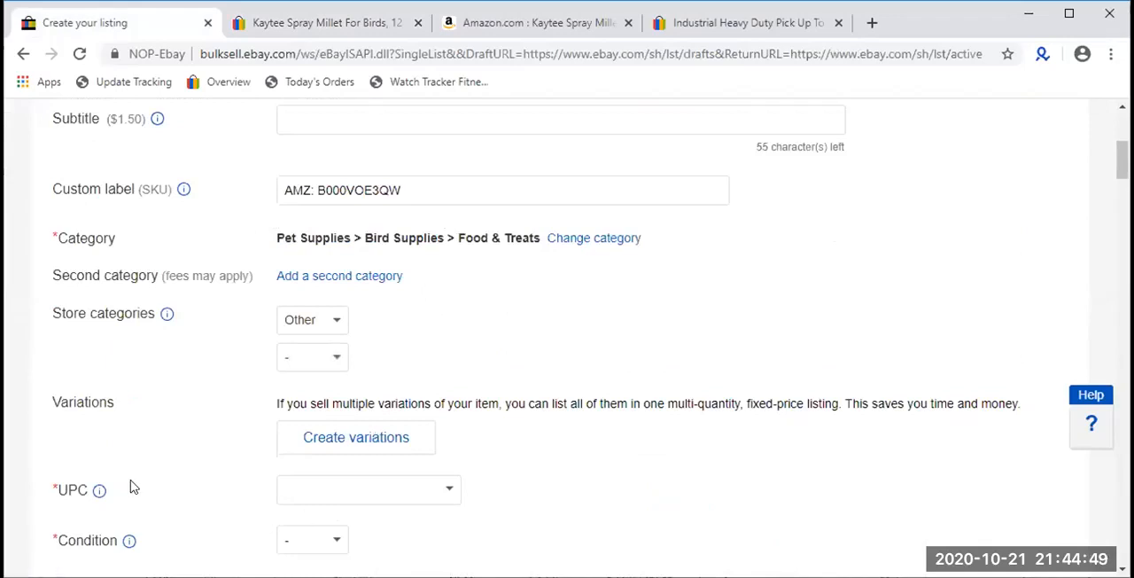
pyautogui.scroll(-1, 128, 489)
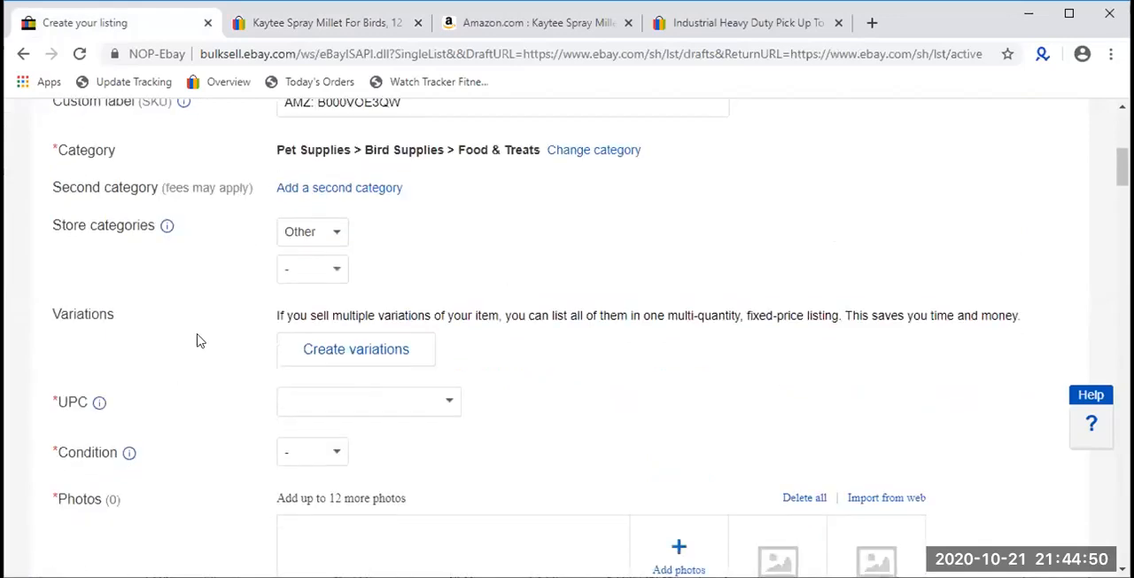
pyautogui.tripleClick(221, 185)
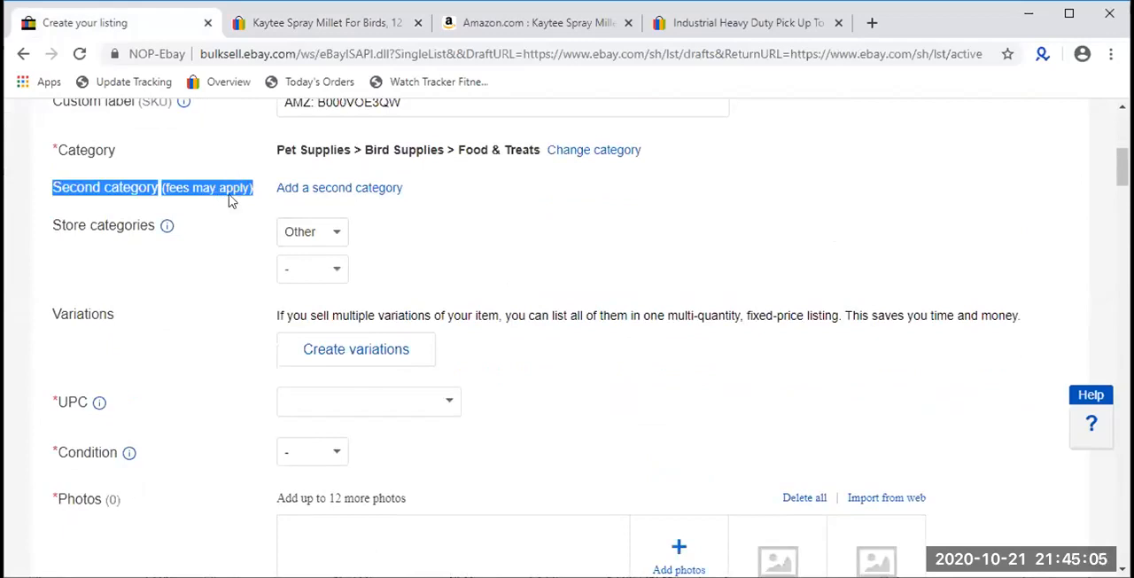
pyautogui.tripleClick(228, 184)
# - Examine the two category paths under which the Industrial Heavy Duty Pick Up Tool listing appears on eBay
pyautogui.click(739, 30)
pyautogui.scroll(1, 597, 131)
pyautogui.moveTo(881, 212)
pyautogui.mouseDown()
pyautogui.moveTo(249, 214)
pyautogui.moveTo(332, 193)
pyautogui.moveTo(249, 193)
pyautogui.mouseUp()
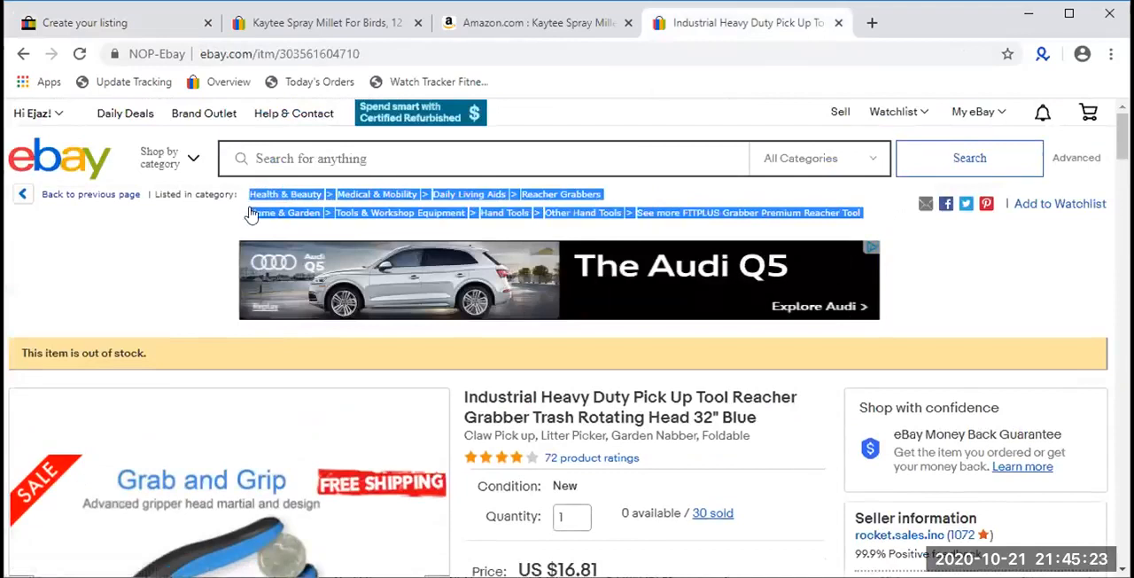
pyautogui.click(635, 188)
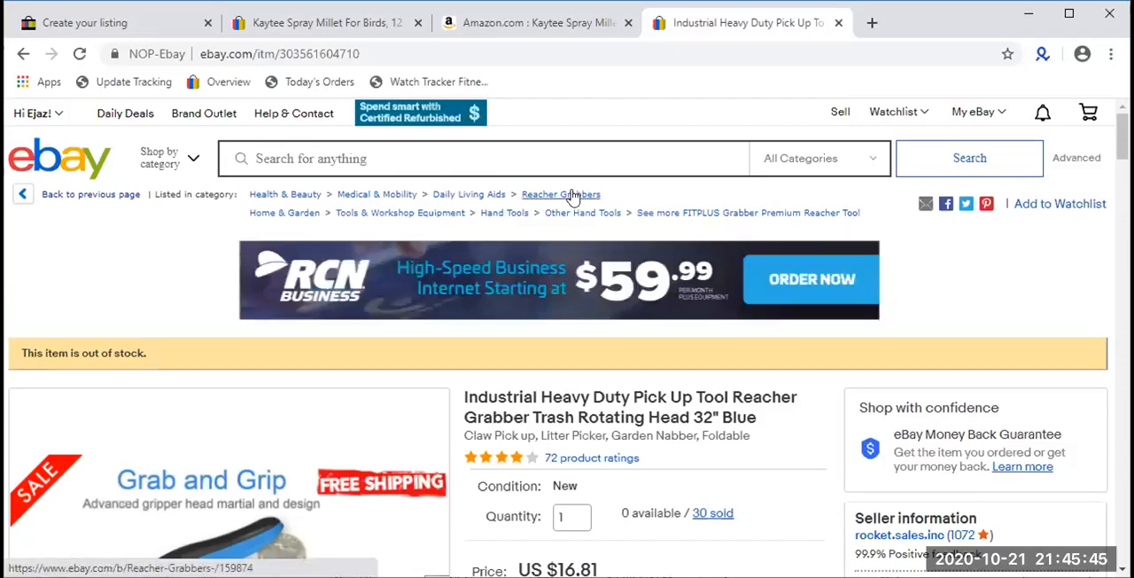
# - Return to the Kaytee listing draft and check the options for its first store category
pyautogui.click(95, 29)
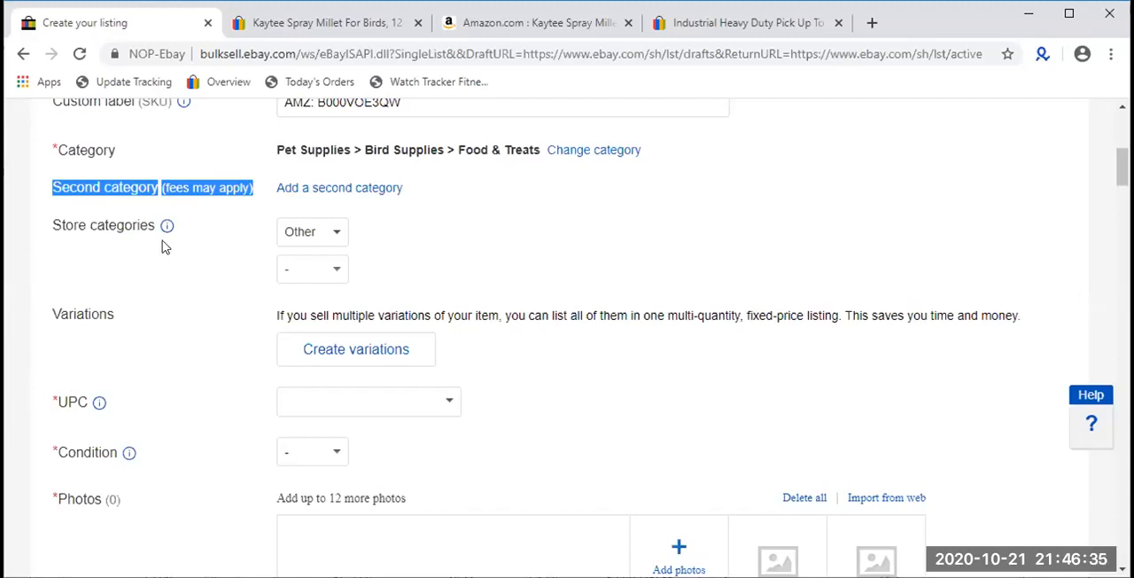
pyautogui.doubleClick(122, 227)
pyautogui.click(330, 232)
pyautogui.click(329, 231)
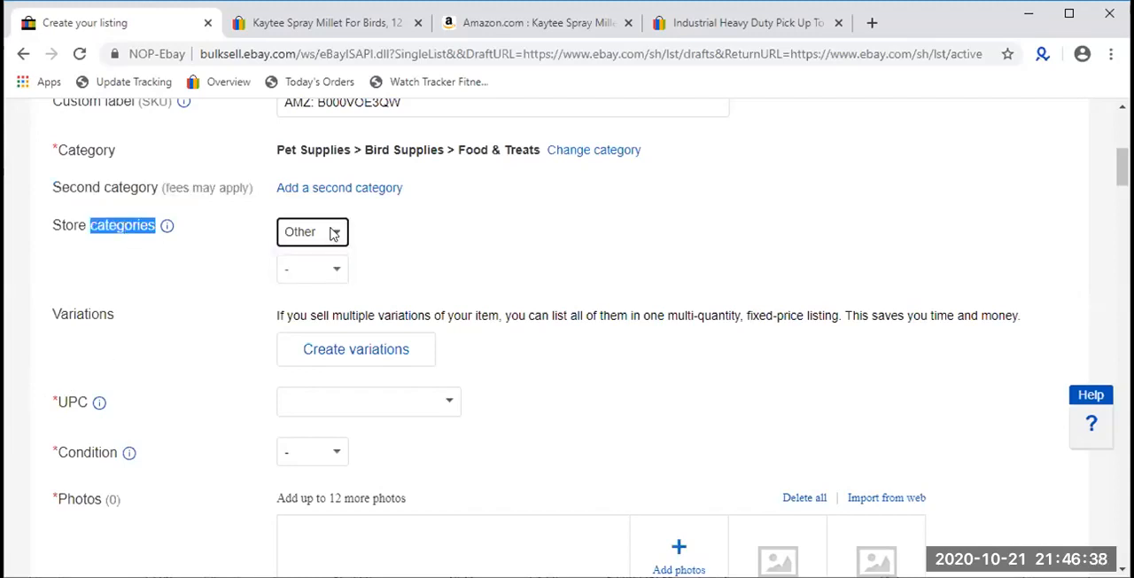
# - Try to open the store page ebay.com/str/not.only.parts in a new browser tab
pyautogui.click(876, 19)
pyautogui.write('ebay.com/sh/ovw')
pyautogui.press('Right')
pyautogui.press('BackSpace')
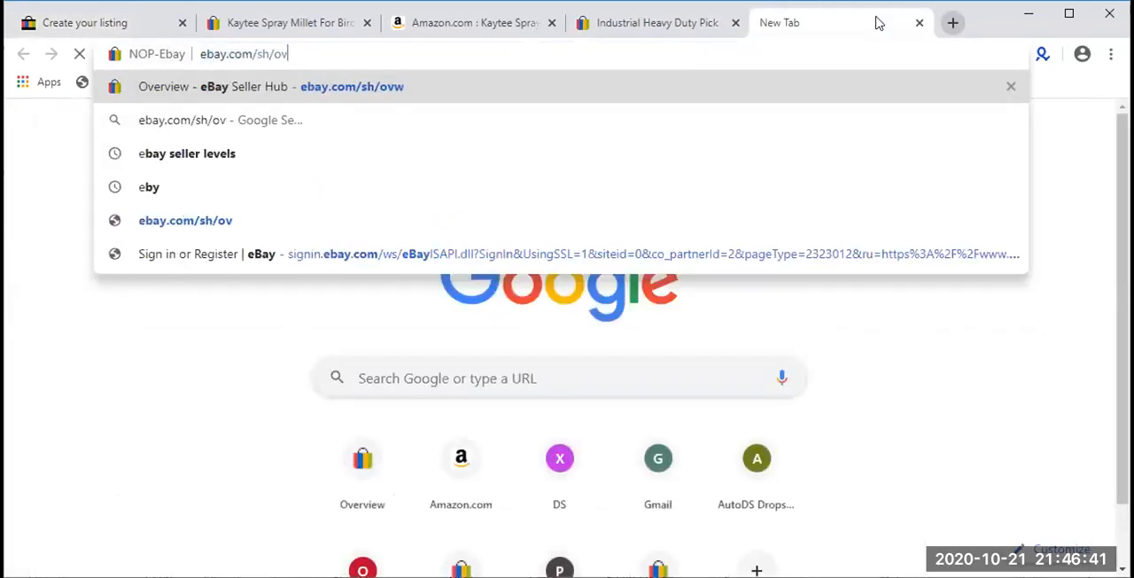
pyautogui.press('BackSpace')
pyautogui.press('BackSpace')
pyautogui.press('BackSpace')
pyautogui.press('BackSpace')
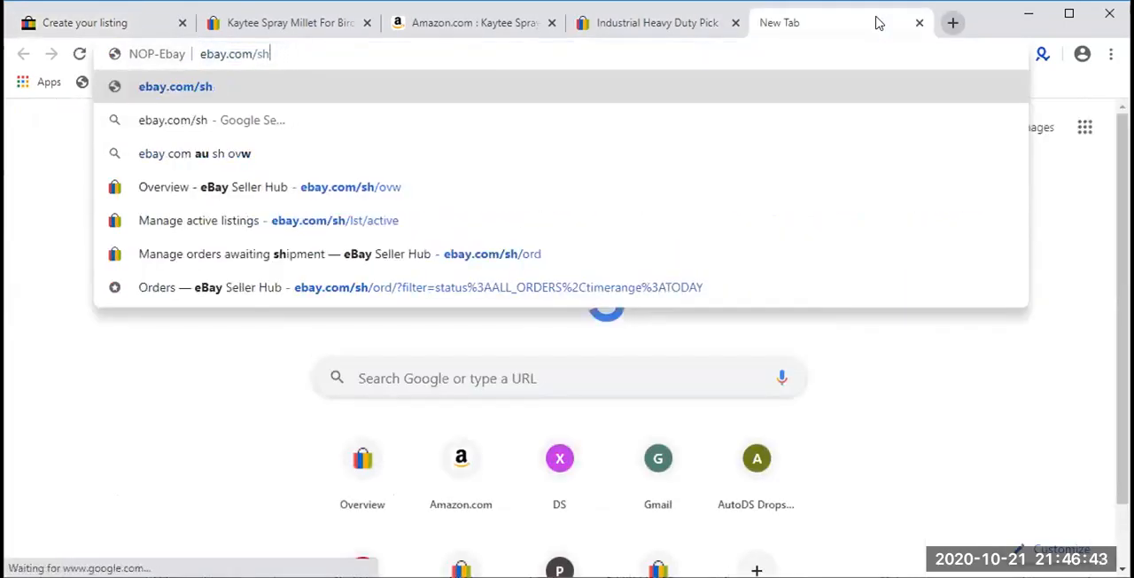
pyautogui.write('tr')
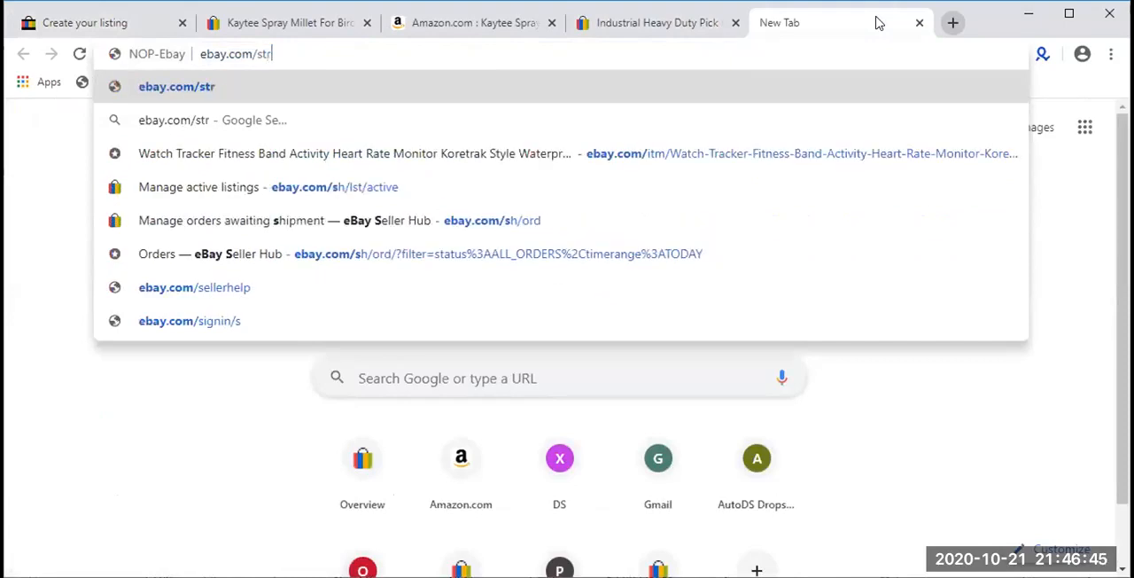
pyautogui.press('Down')
pyautogui.press('Down')
pyautogui.press('Down')
pyautogui.press('BackSpace')
pyautogui.press('BackSpace')
pyautogui.press('BackSpace')
pyautogui.press('BackSpace')
pyautogui.press('BackSpace')
pyautogui.press('BackSpace')
pyautogui.press('BackSpace')
pyautogui.press('BackSpace')
pyautogui.press('BackSpace')
pyautogui.press('BackSpace')
pyautogui.press('BackSpace')
pyautogui.press('BackSpace')
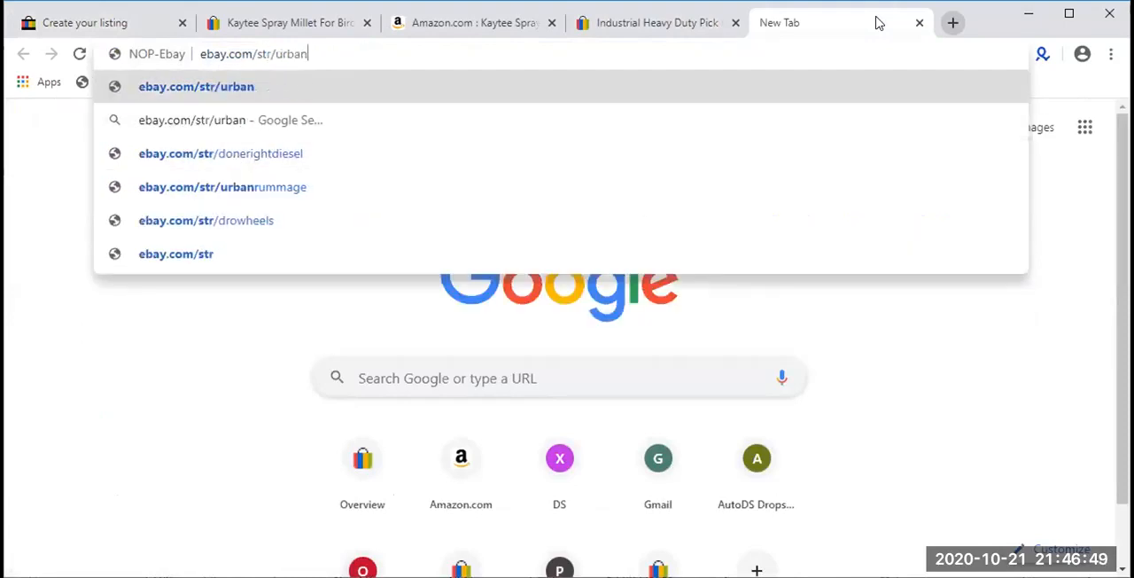
pyautogui.write('not')
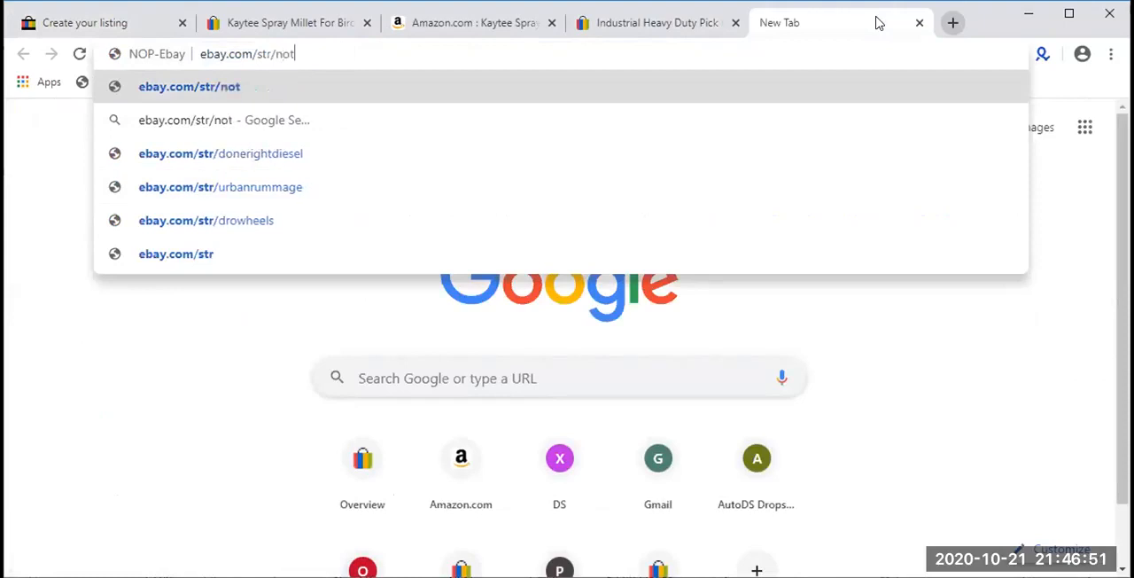
pyautogui.write('.only.part')
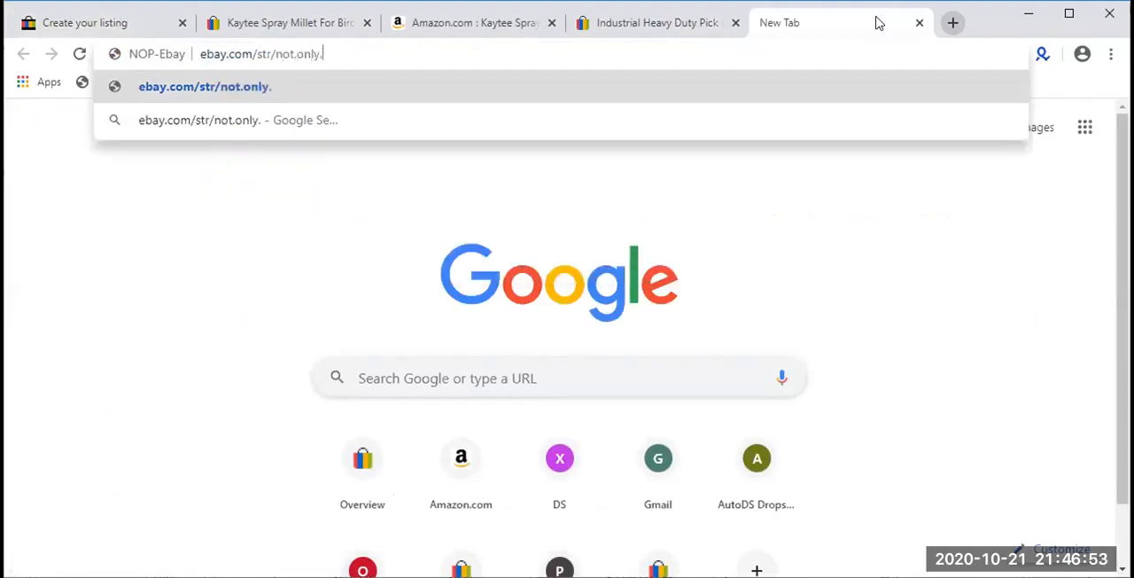
pyautogui.write('s')
pyautogui.press('Return')
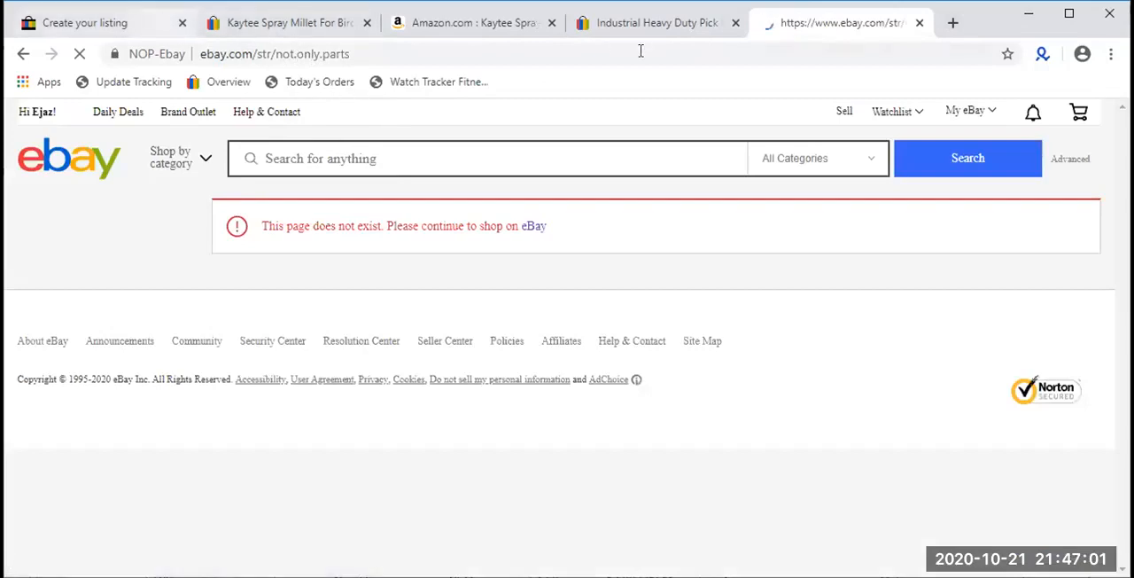
# - Load the Seller Hub overview at ebay.com/sh/ovw in the store tab and return to the Kaytee listing draft
pyautogui.click(602, 53)
pyautogui.write('e')
pyautogui.press('Return')
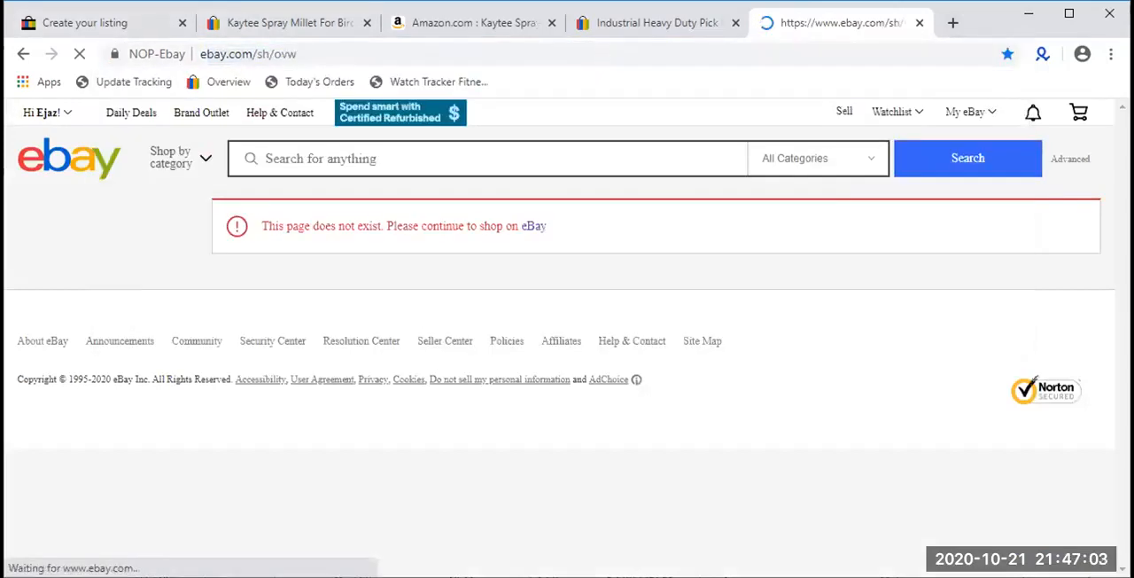
pyautogui.click(132, 34)
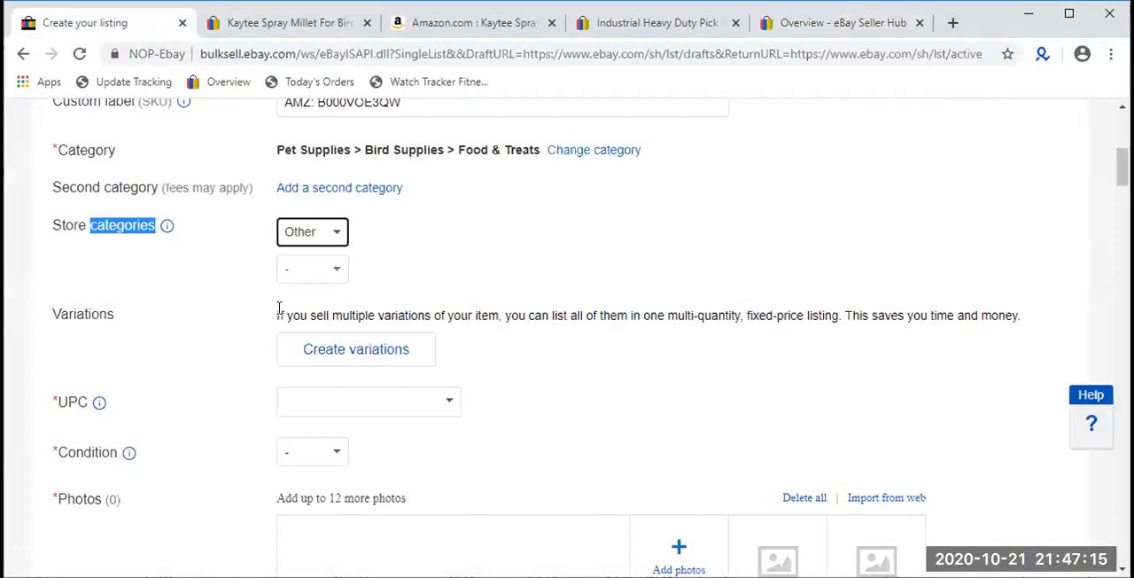
# - Look through the Seller Hub overview for a link to the seller's own store
pyautogui.click(762, 25)
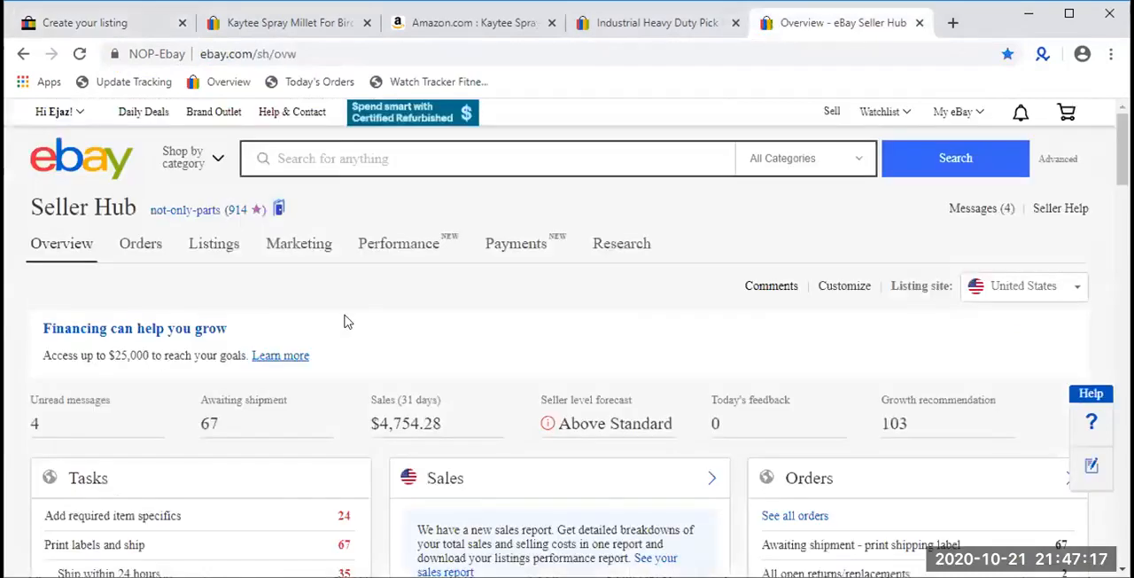
pyautogui.scroll(-15, 346, 319)
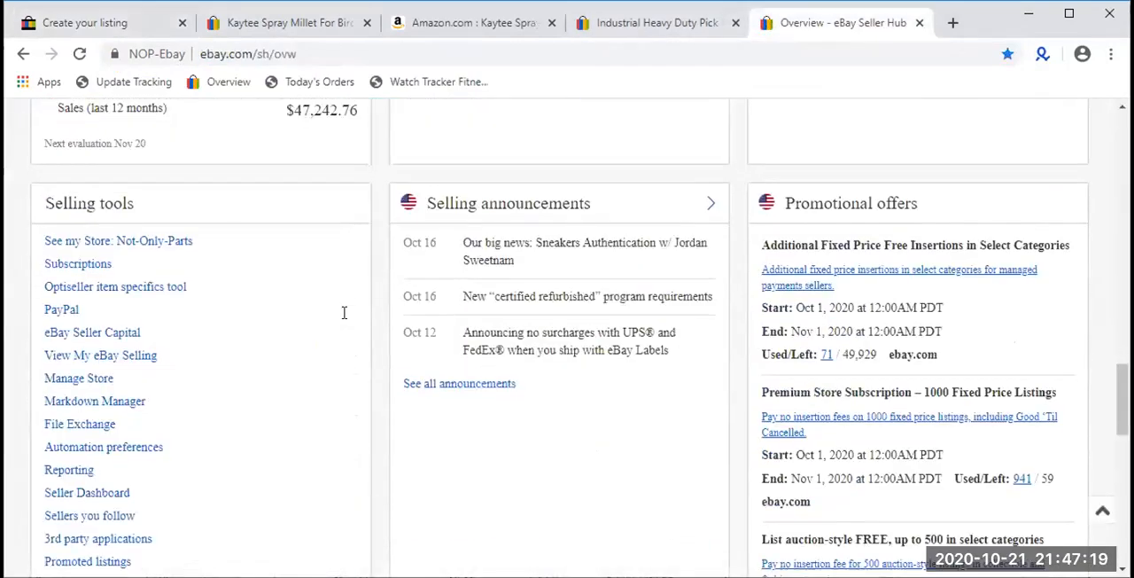
pyautogui.scroll(-7, 248, 286)
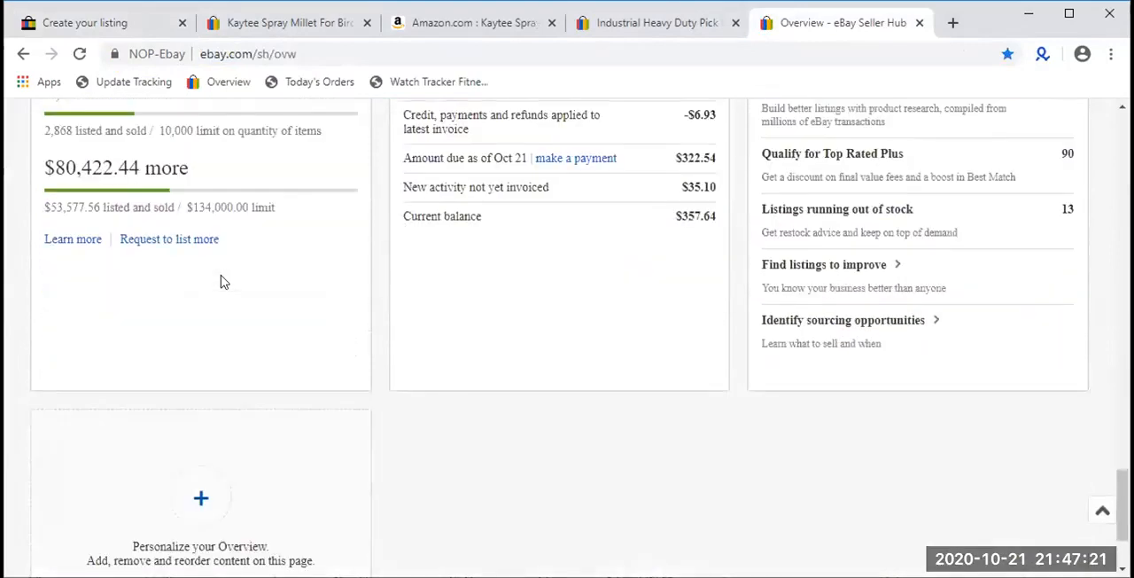
pyautogui.scroll(8, 217, 279)
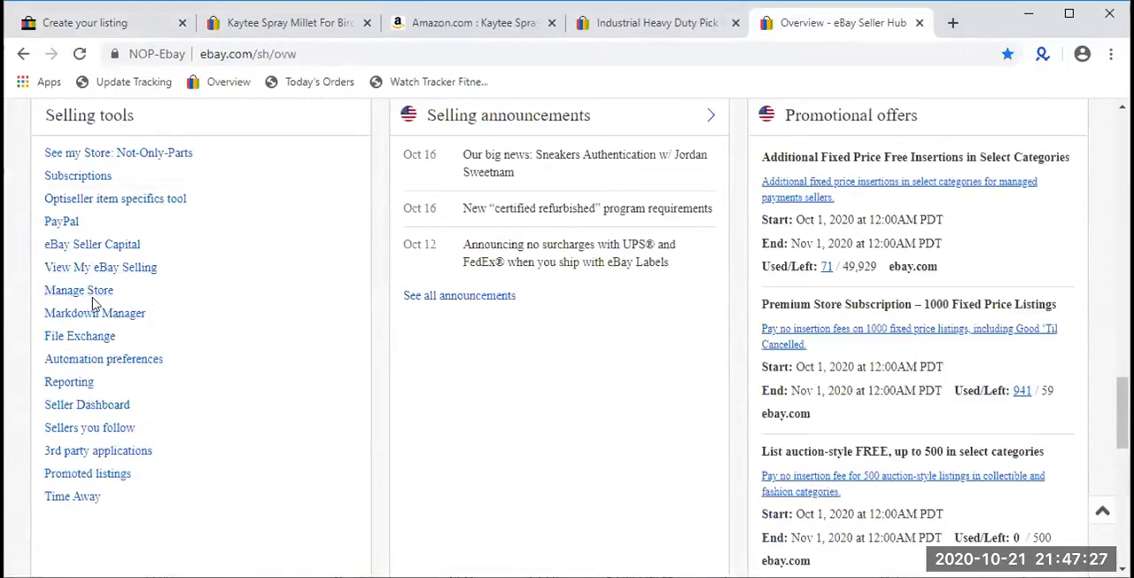
# - Find "store" on the Seller Hub overview, open the Not-Only-Parts store in a new tab and close the overview
pyautogui.scroll(1, 95, 304)
pyautogui.hotkey('ctrl', 'f')
pyautogui.write('t')
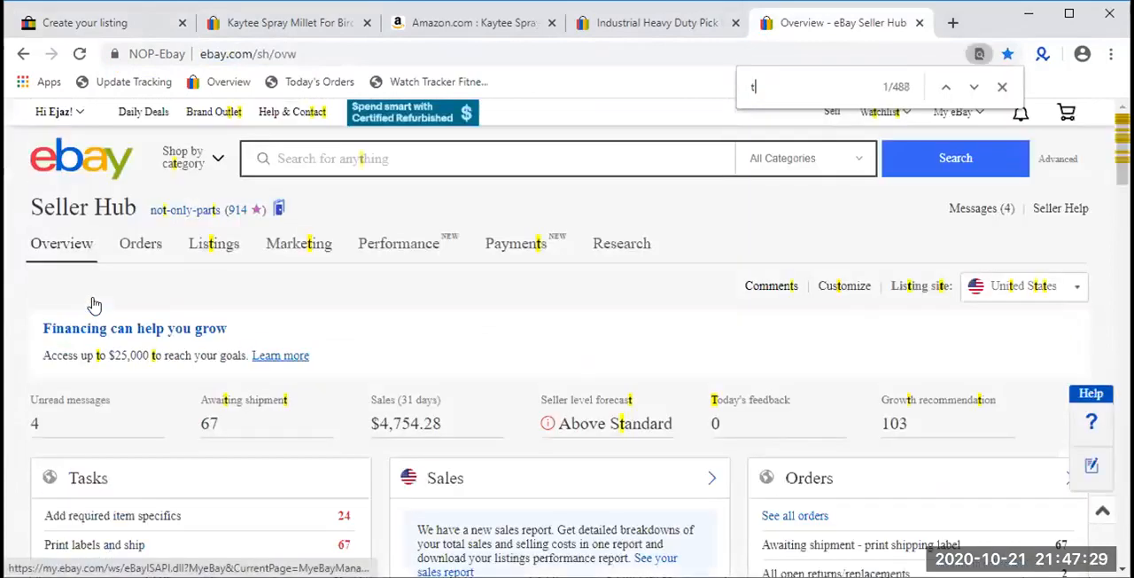
pyautogui.press('BackSpace')
pyautogui.write('store')
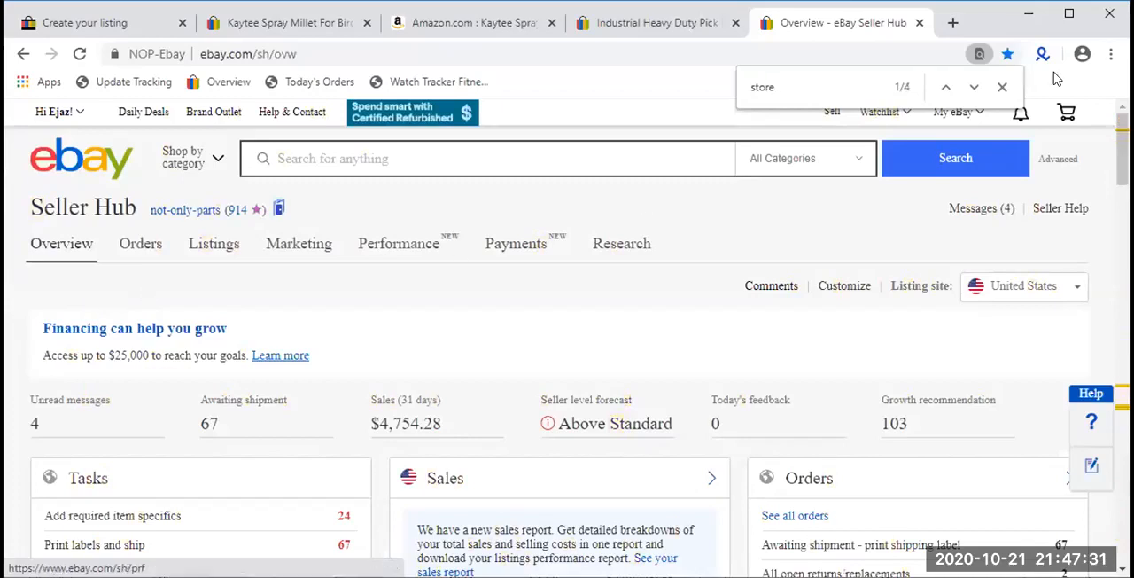
pyautogui.click(974, 86)
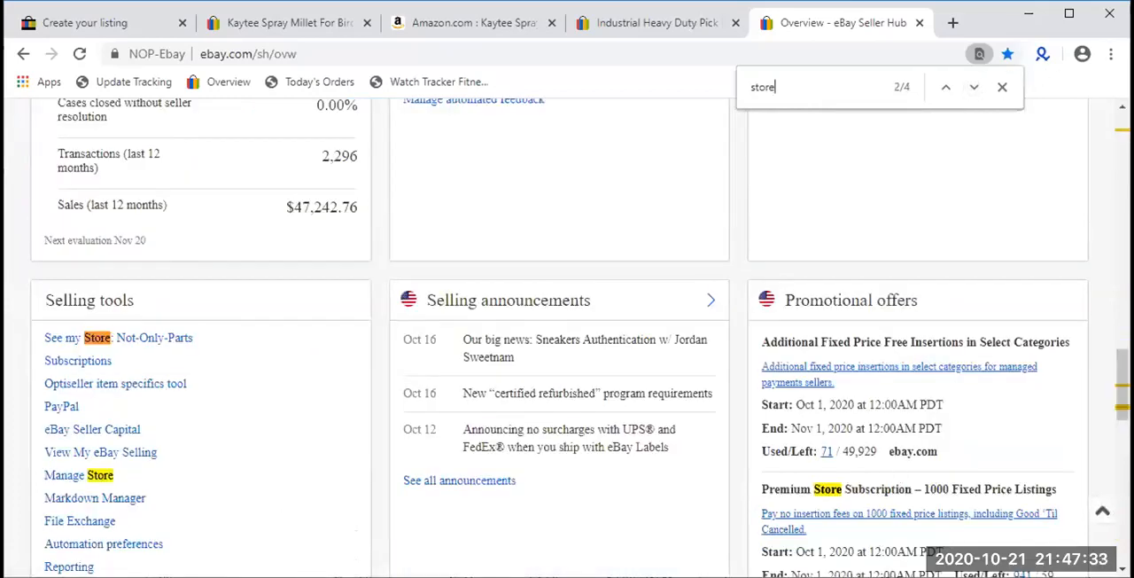
pyautogui.click(57, 482)
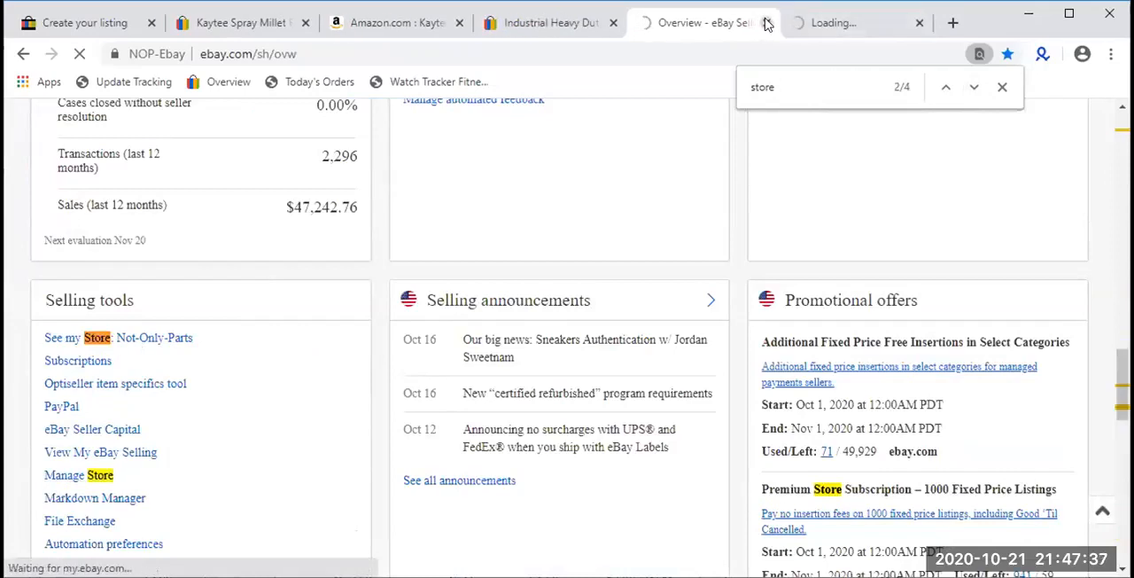
pyautogui.click(767, 23)
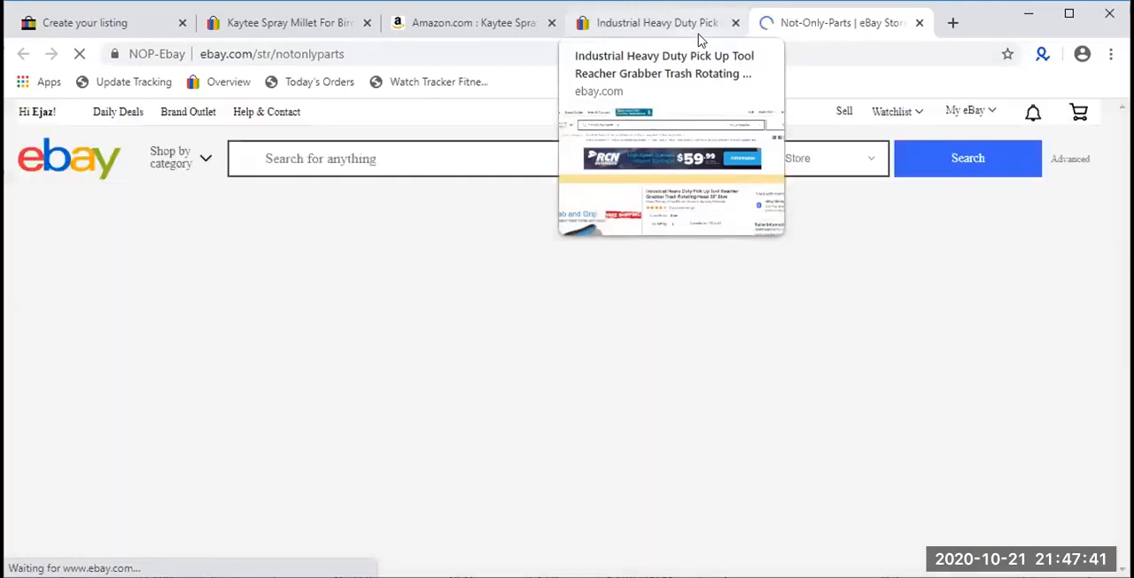
# - Expand the full category list on the Not-Only-Parts store page and review its categories
pyautogui.scroll(-4, 510, 182)
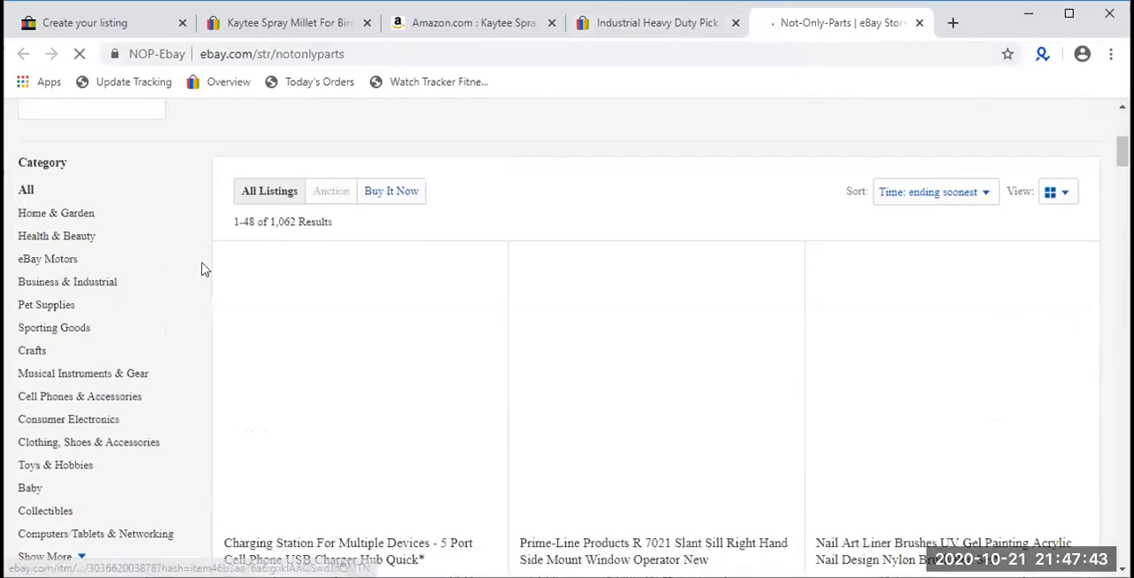
pyautogui.scroll(-1, 140, 241)
pyautogui.scroll(-1, 139, 241)
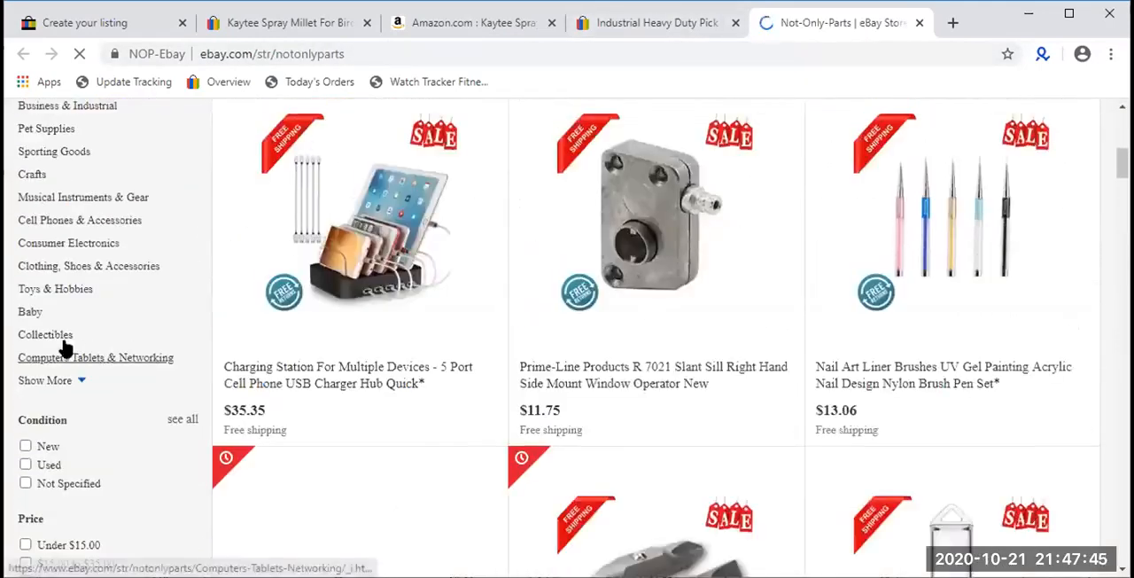
pyautogui.click(61, 381)
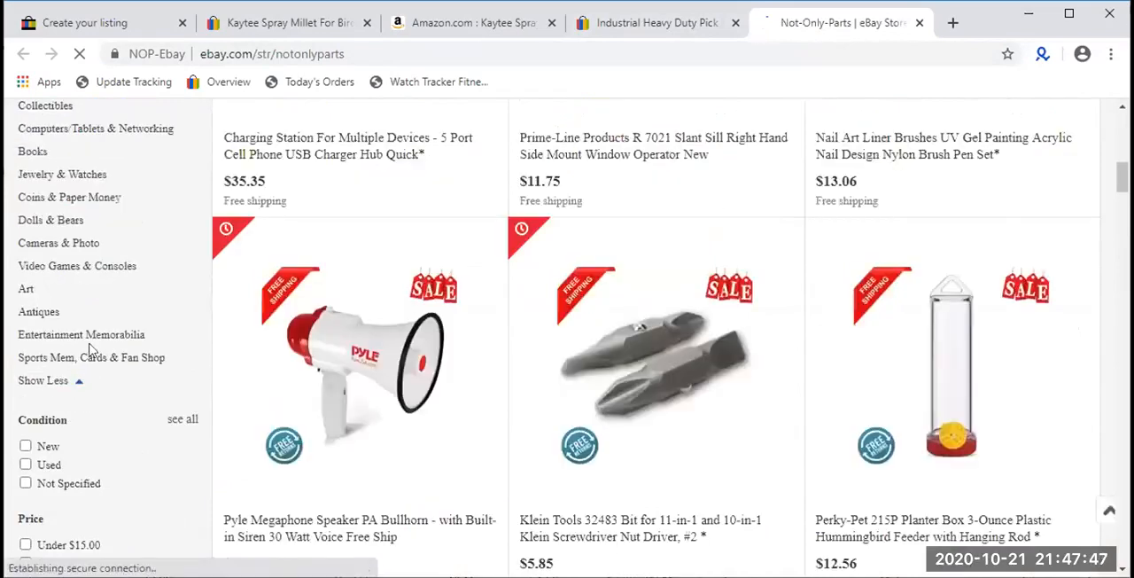
pyautogui.scroll(5, 97, 350)
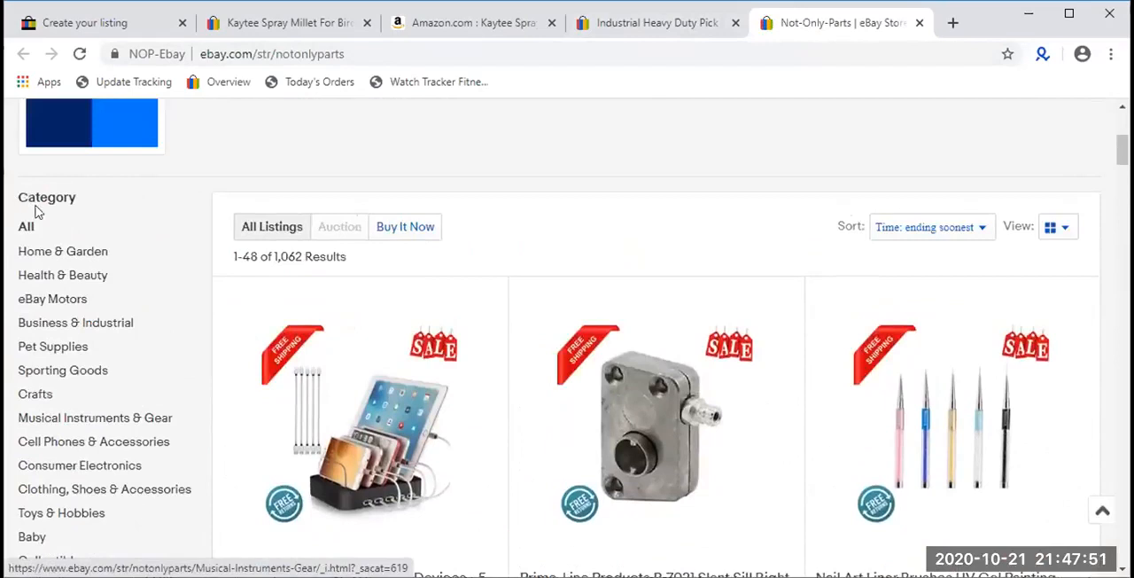
pyautogui.hotkey('ctrl', 'a')
pyautogui.click(112, 197)
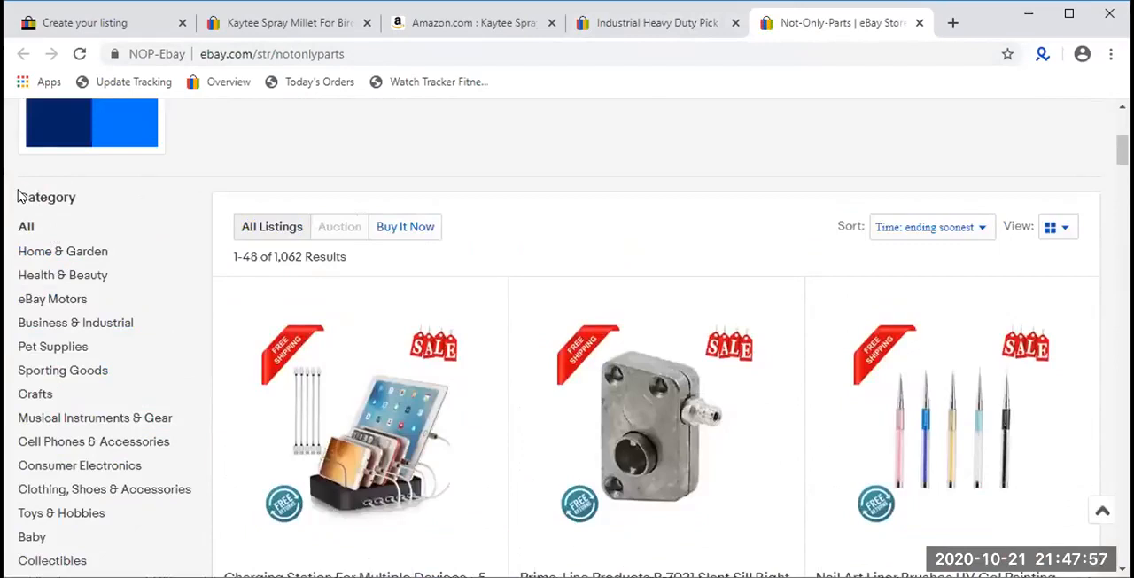
pyautogui.scroll(-2, 35, 230)
pyautogui.scroll(-3, 53, 286)
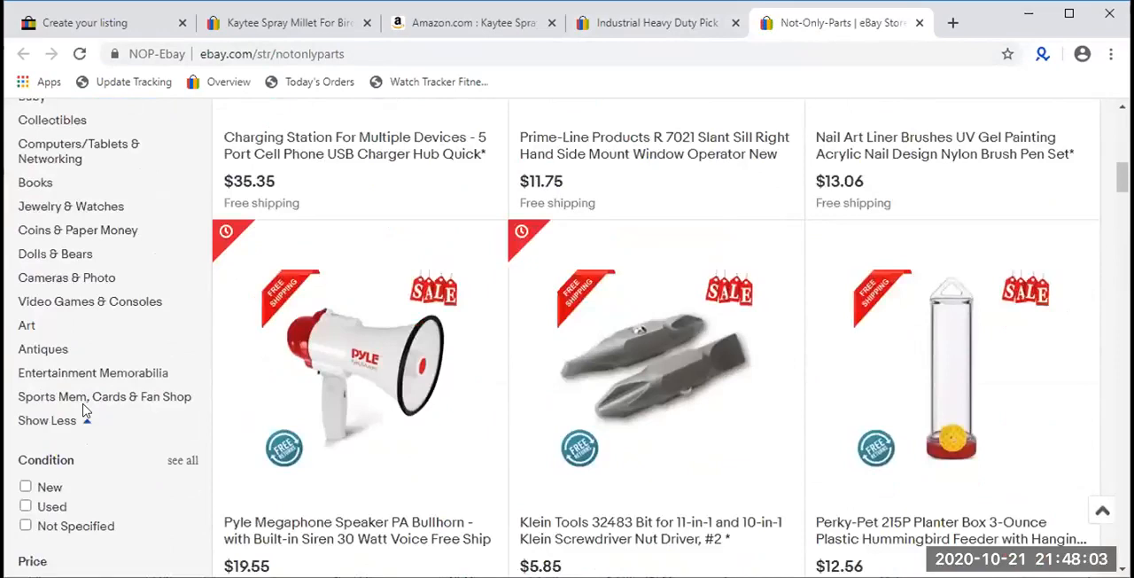
pyautogui.scroll(2, 84, 407)
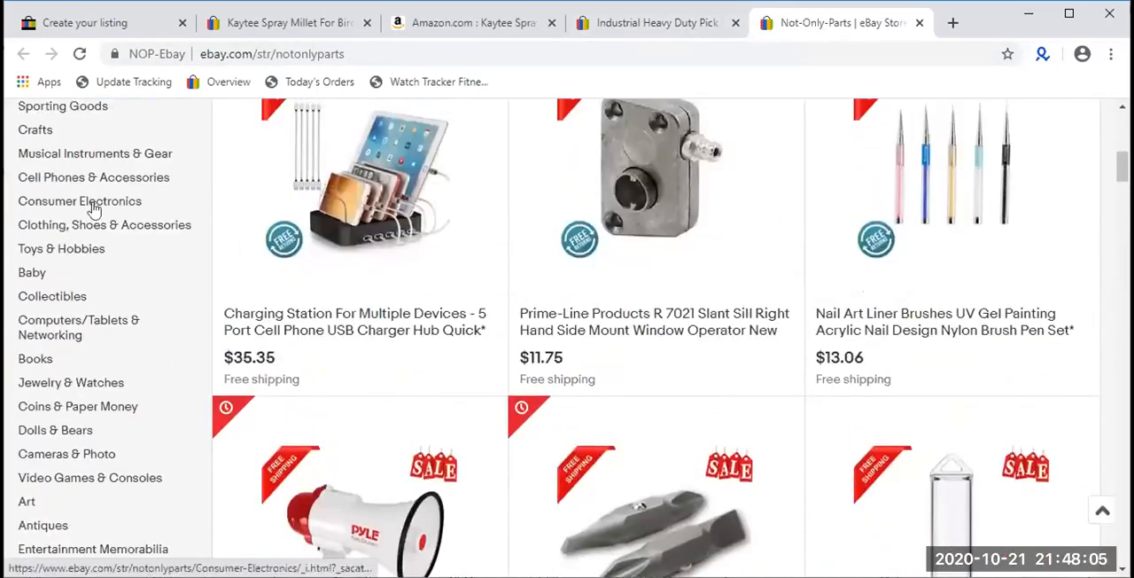
pyautogui.scroll(3, 93, 208)
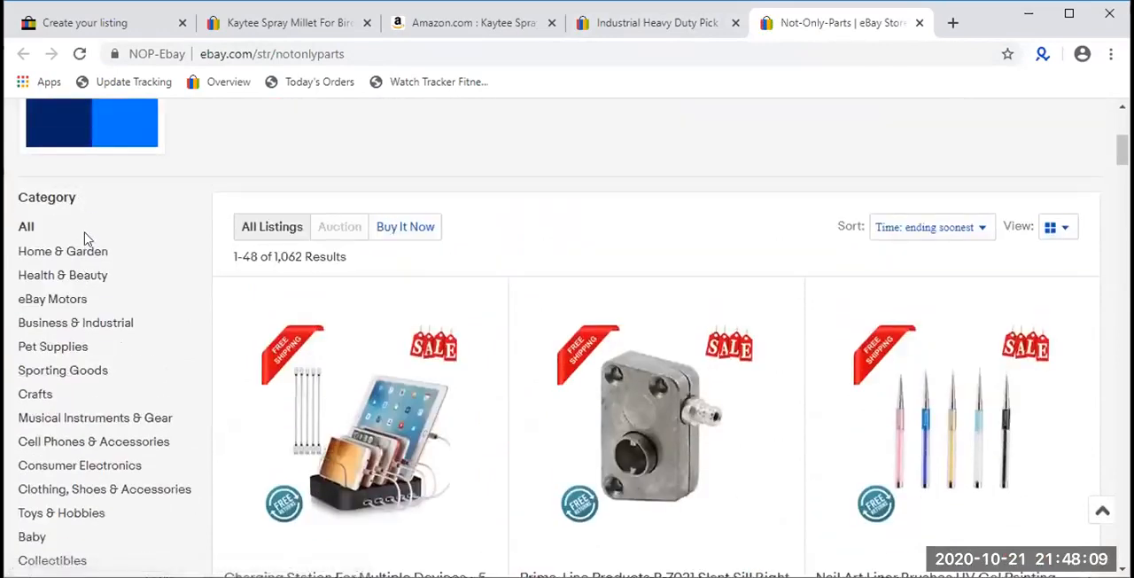
# - Return to the Kaytee listing draft and check the options for its first and second store categories
pyautogui.click(111, 25)
pyautogui.click(290, 242)
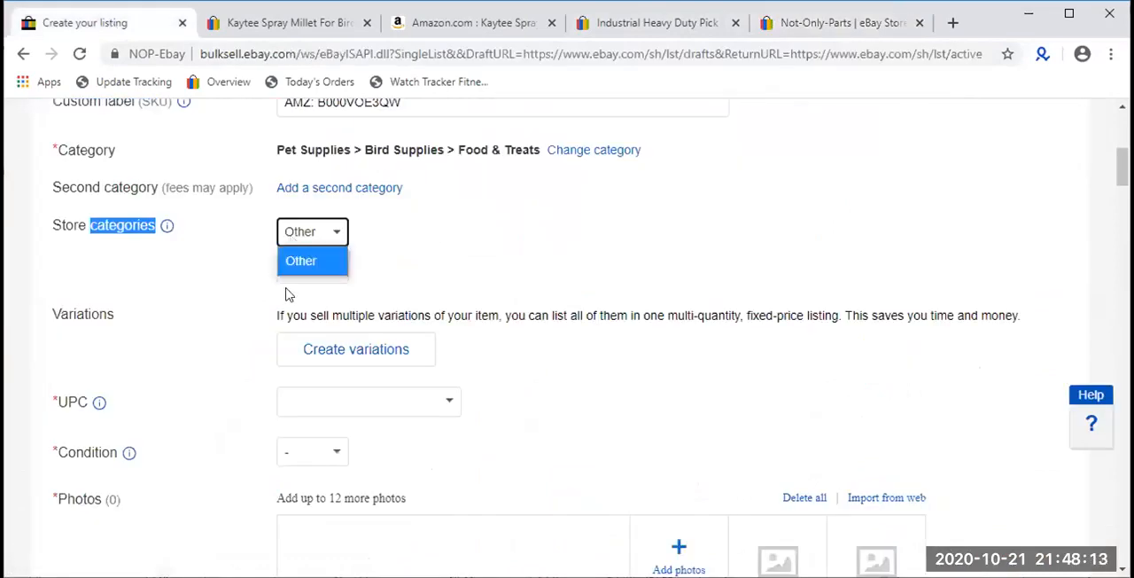
pyautogui.click(85, 225)
pyautogui.tripleClick(84, 225)
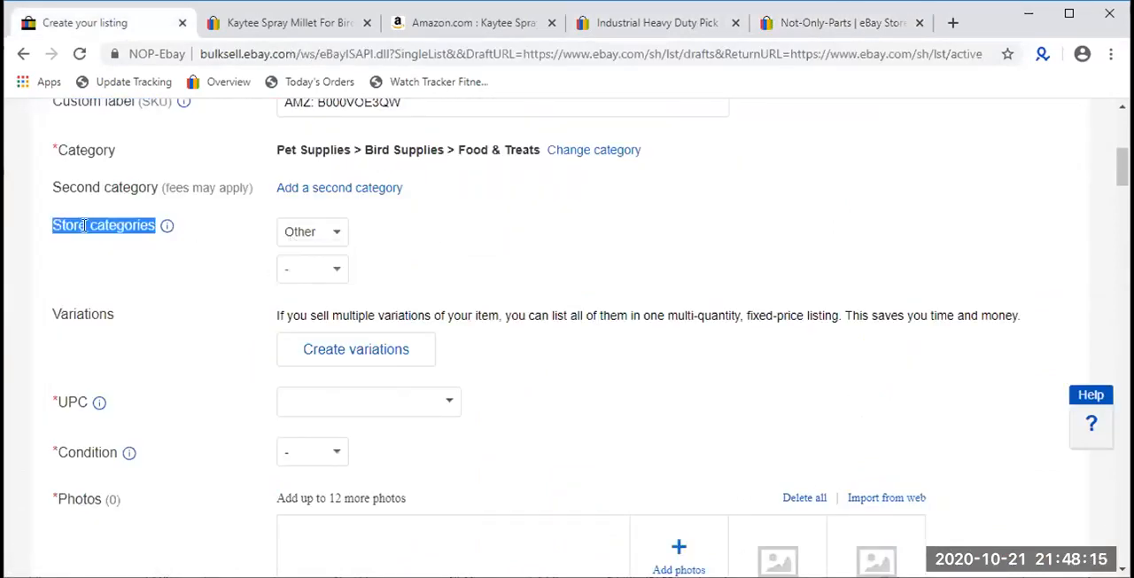
pyautogui.click(329, 240)
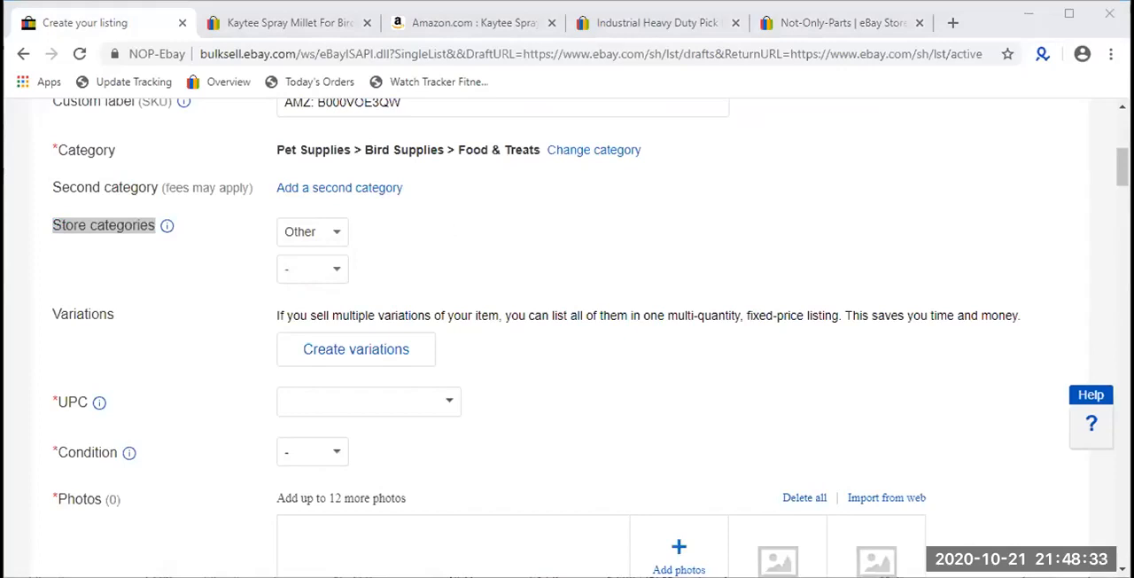
pyautogui.click(316, 232)
pyautogui.click(316, 232)
pyautogui.click(316, 232)
pyautogui.click(316, 232)
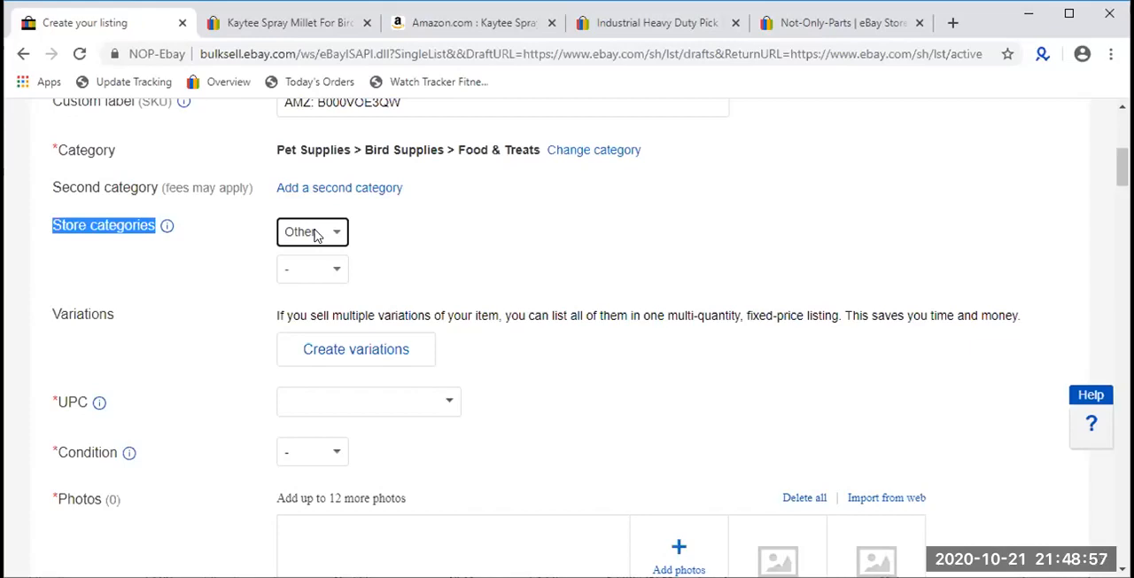
pyautogui.click(405, 259)
pyautogui.click(337, 271)
pyautogui.click(435, 258)
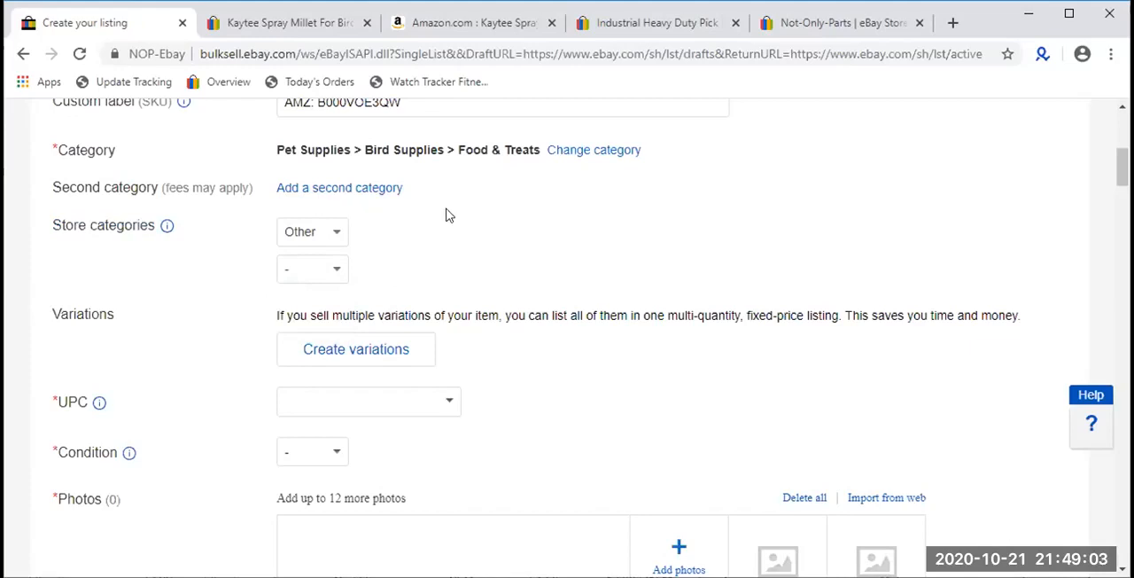
# - Look over the draft's fields from store categories to photos and recheck the main store category options
pyautogui.scroll(-1, 445, 212)
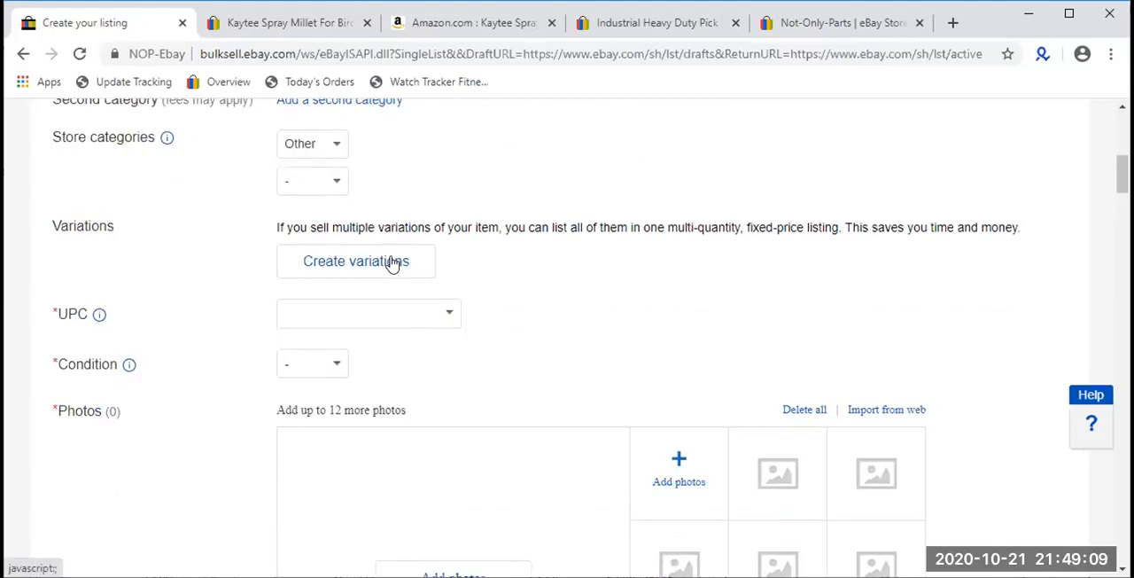
pyautogui.scroll(-2, 372, 239)
pyautogui.scroll(1, 344, 217)
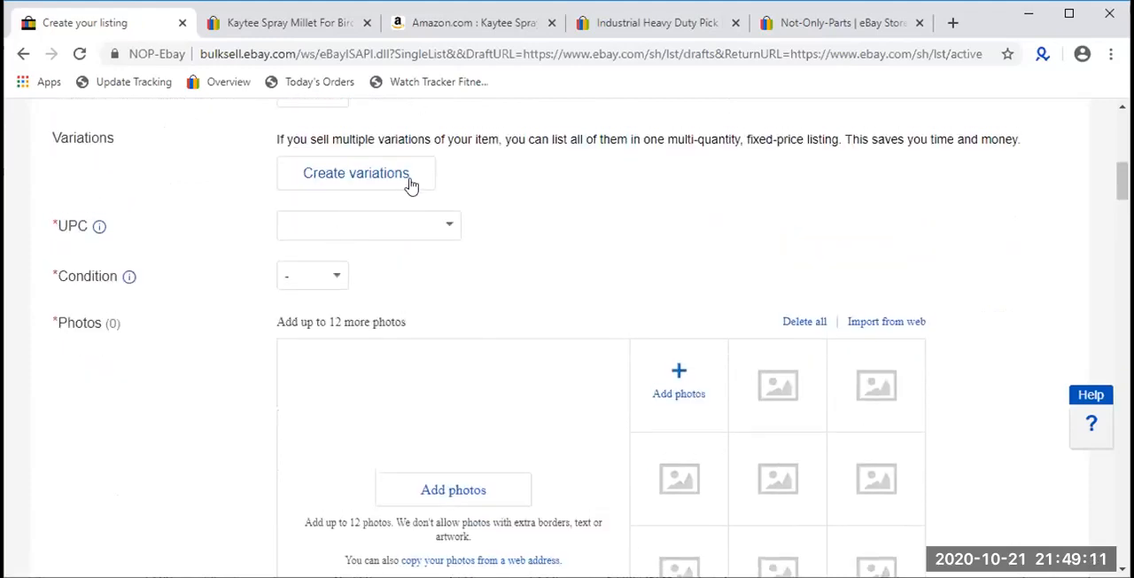
pyautogui.scroll(2, 410, 185)
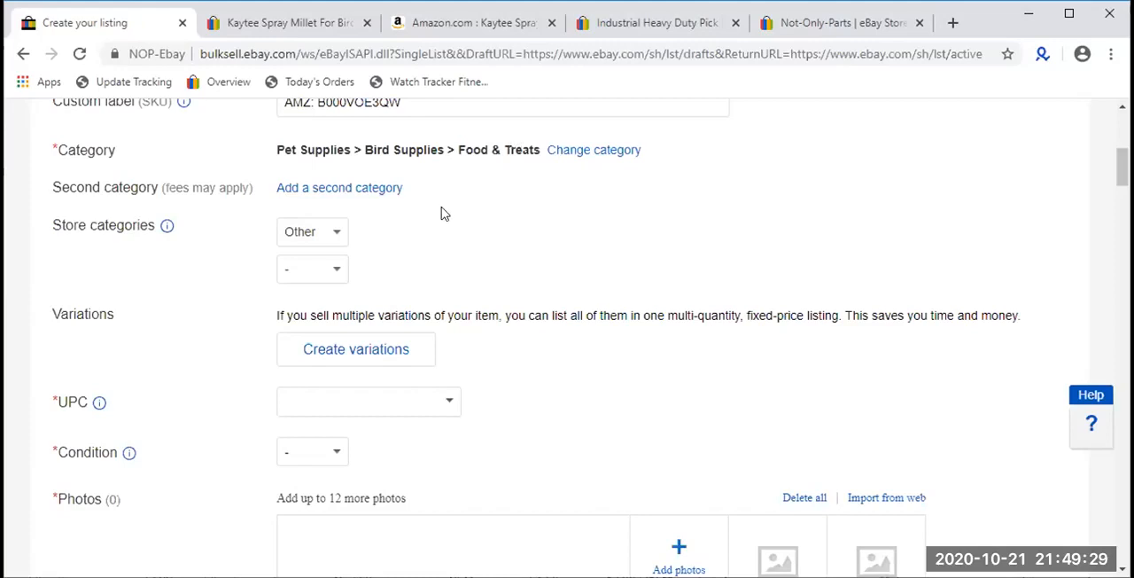
pyautogui.click(333, 231)
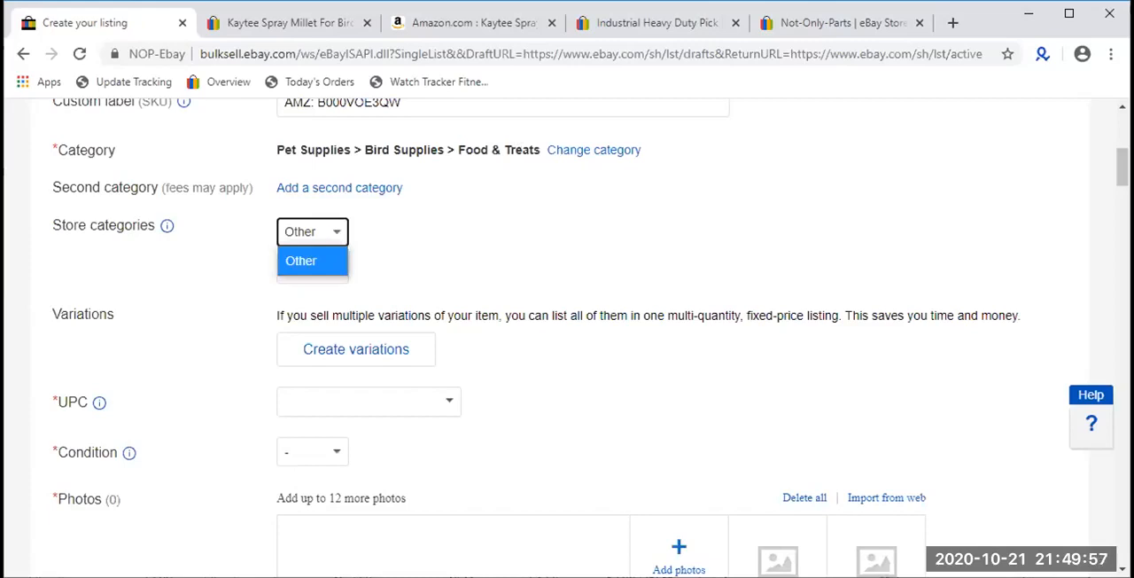
# - Review the category list on the Not-Only-Parts store page again and open its Consumer Electronics category
pyautogui.click(800, 30)
pyautogui.scroll(-5, 256, 296)
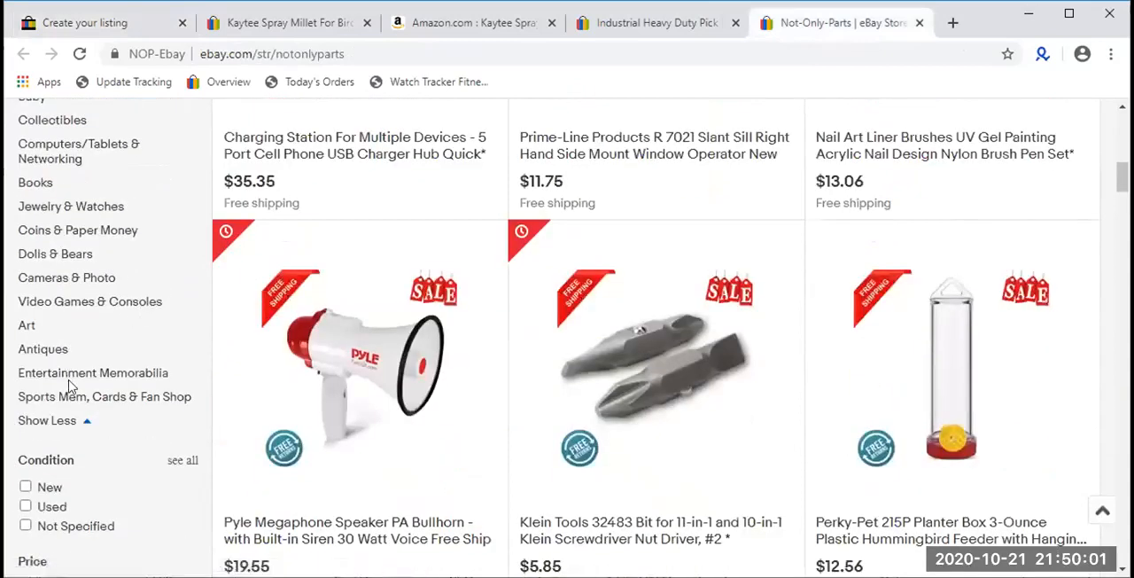
pyautogui.scroll(1, 71, 367)
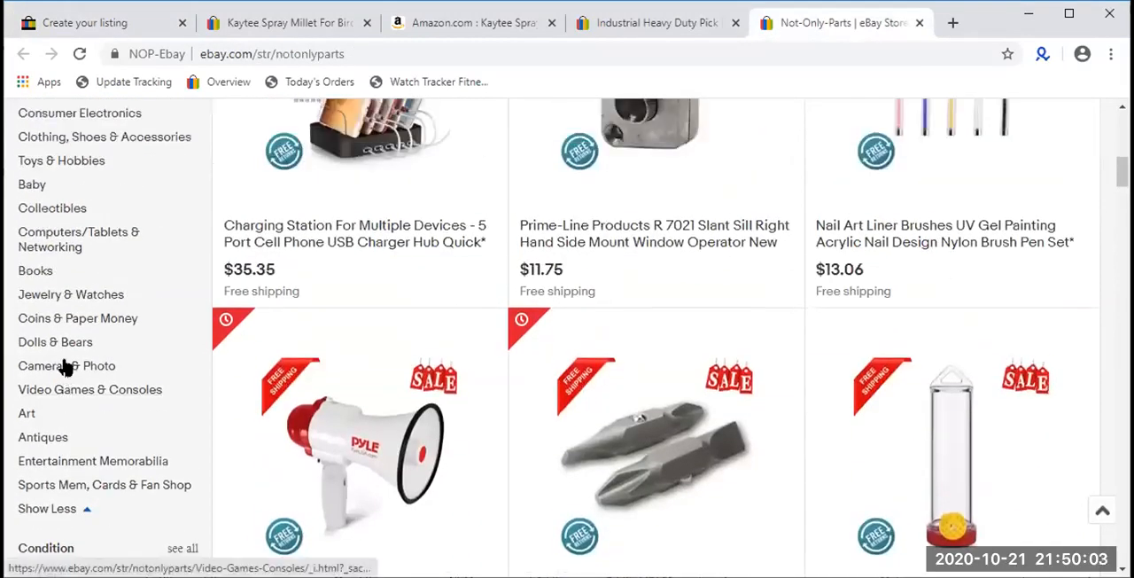
pyautogui.scroll(1, 65, 365)
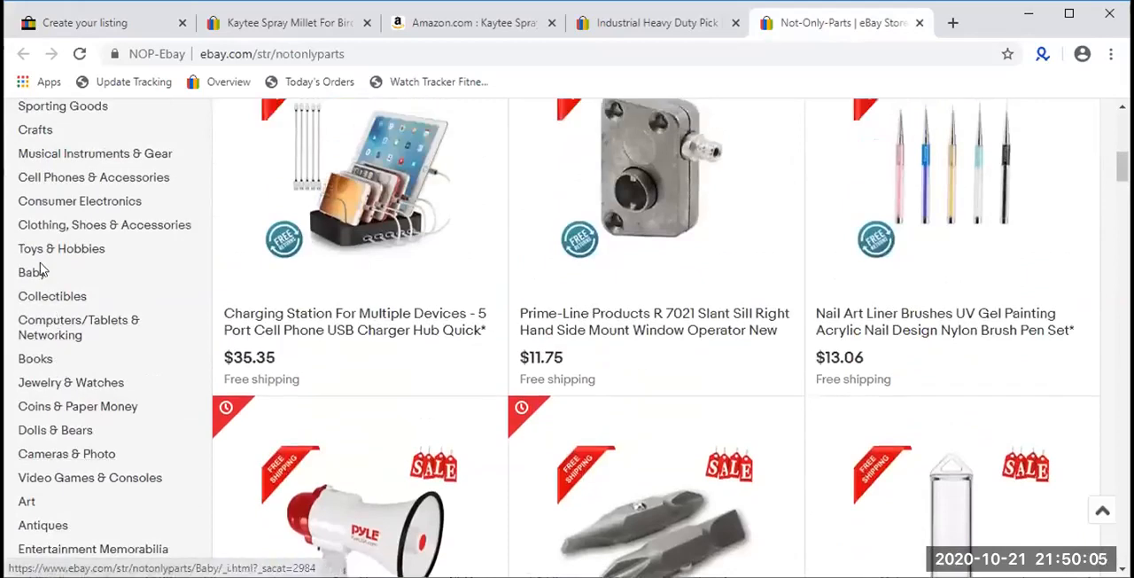
pyautogui.scroll(1, 128, 286)
pyautogui.click(111, 289)
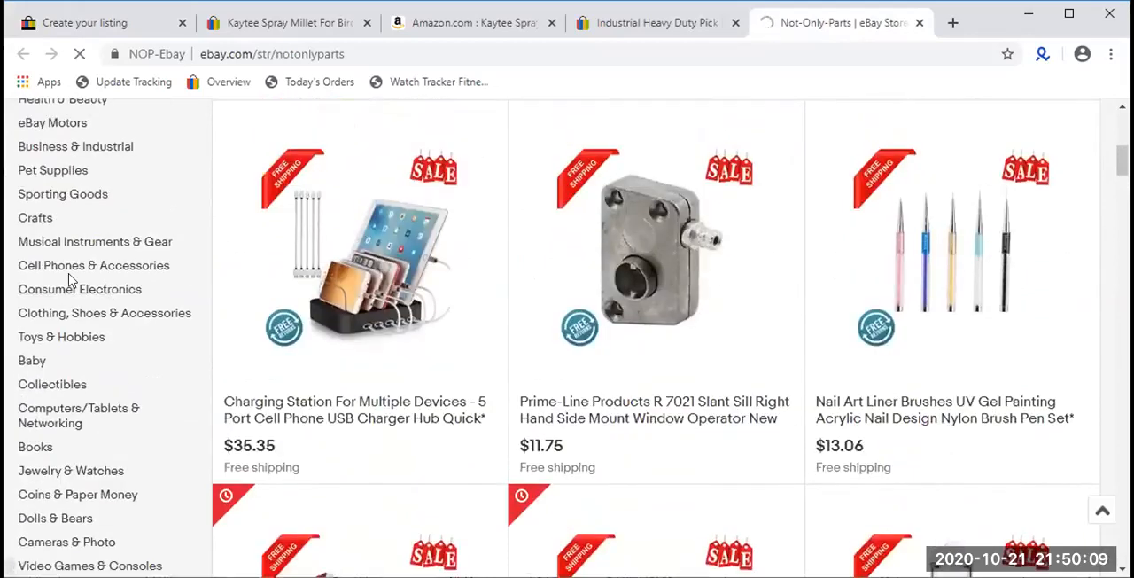
pyautogui.scroll(-6, 350, 303)
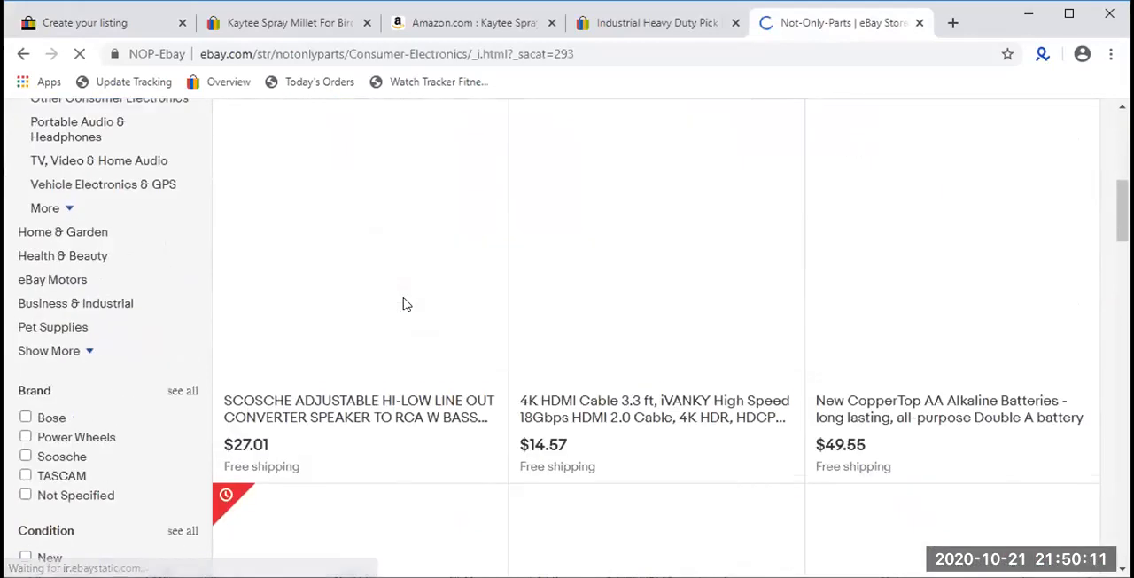
# - Return to the Kaytee listing draft and examine the option for creating variations and the UPC field
pyautogui.click(161, 24)
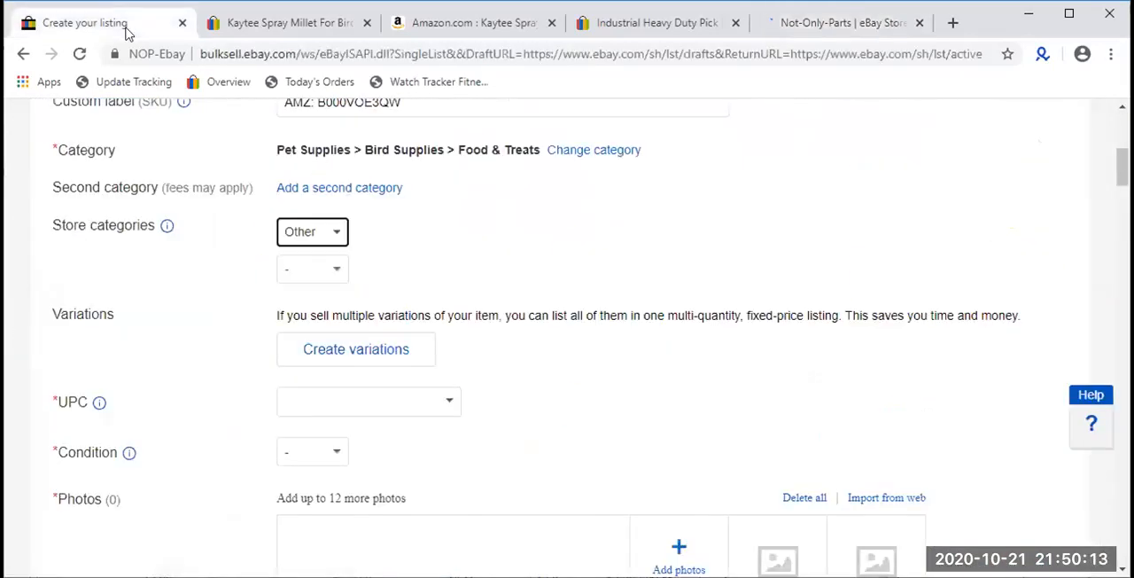
pyautogui.moveTo(456, 352); pyautogui.dragTo(274, 329)
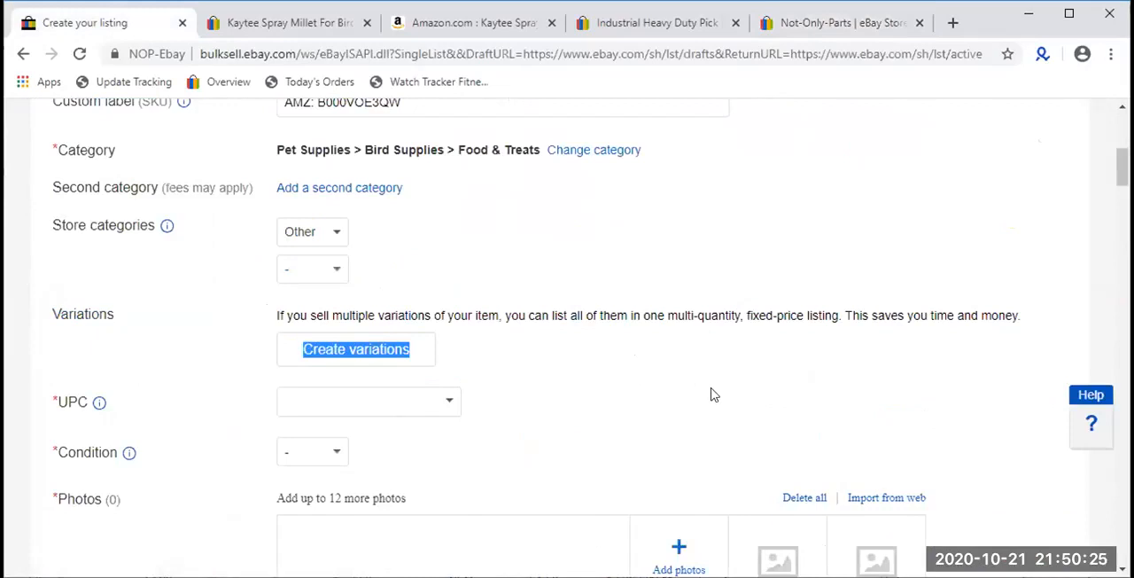
pyautogui.click(598, 366)
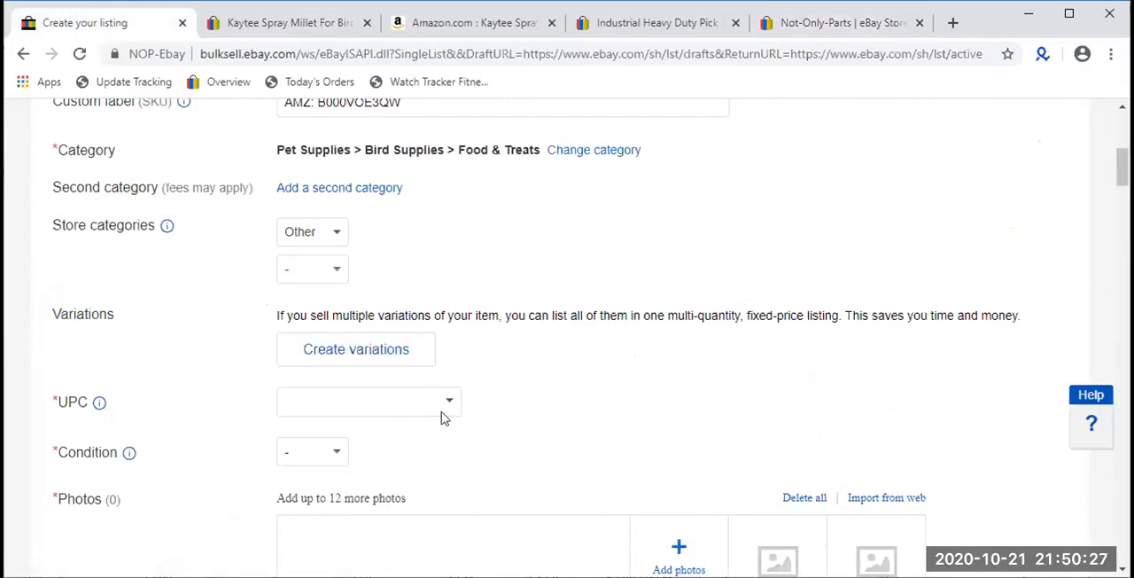
pyautogui.scroll(-1, 440, 409)
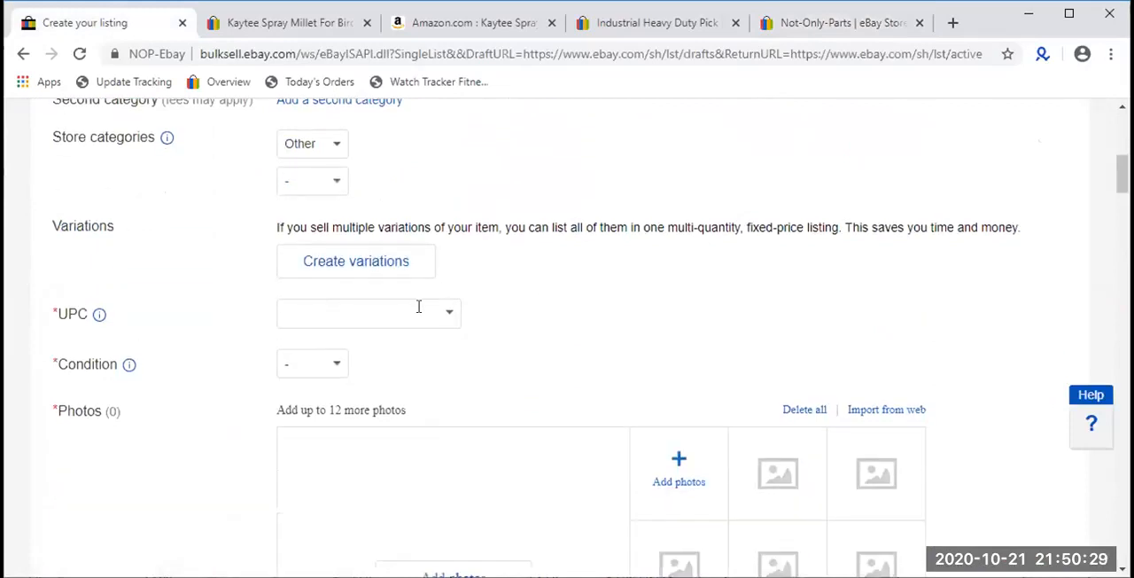
# - Set the required UPC value to "Does not apply" and correct the incomplete UPC entry
pyautogui.click(414, 313)
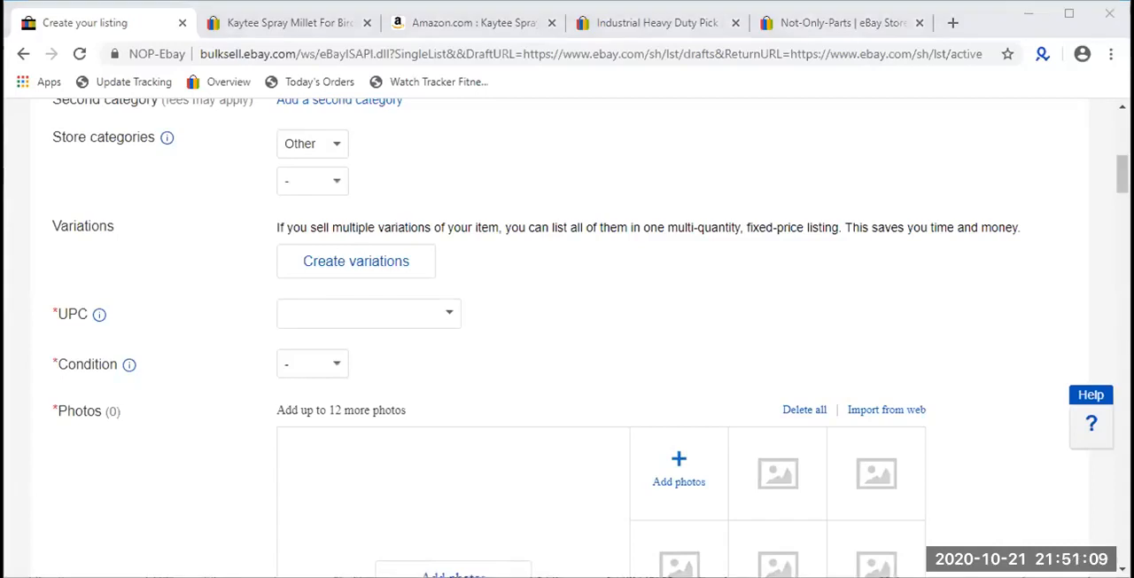
pyautogui.hotkey('alt', 'Tab')
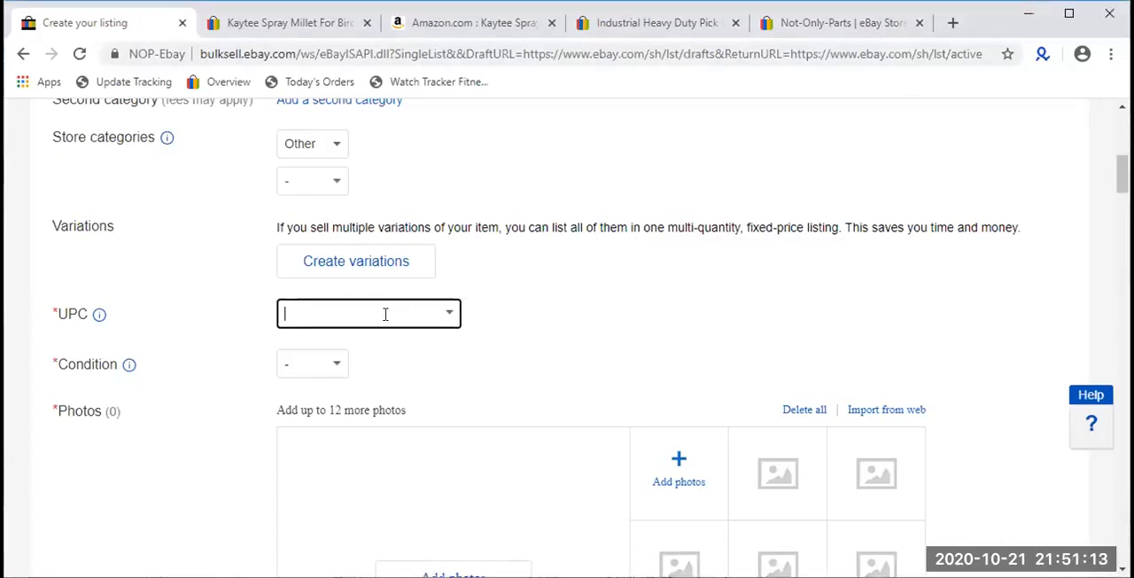
pyautogui.write('D')
pyautogui.press('BackSpace')
pyautogui.write('Does')
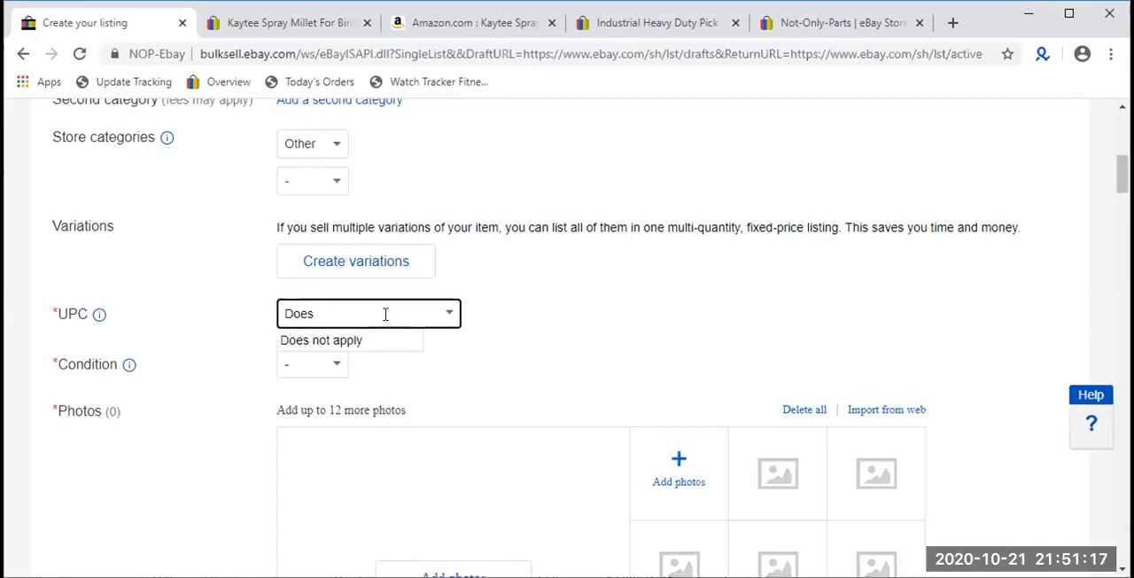
pyautogui.click(403, 338)
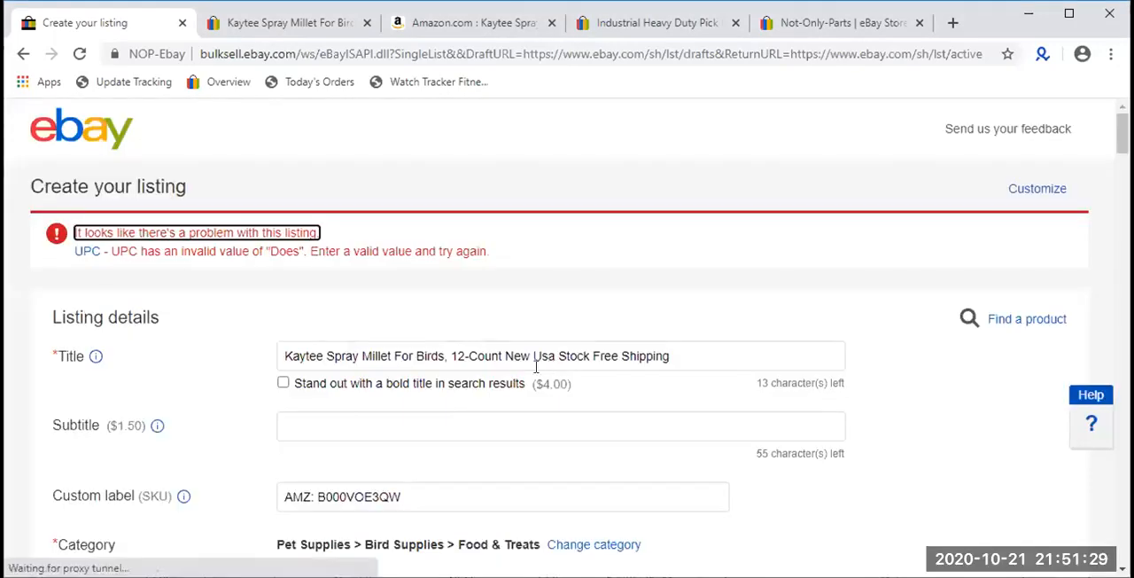
pyautogui.click(168, 251)
pyautogui.click(450, 387)
pyautogui.click(370, 446)
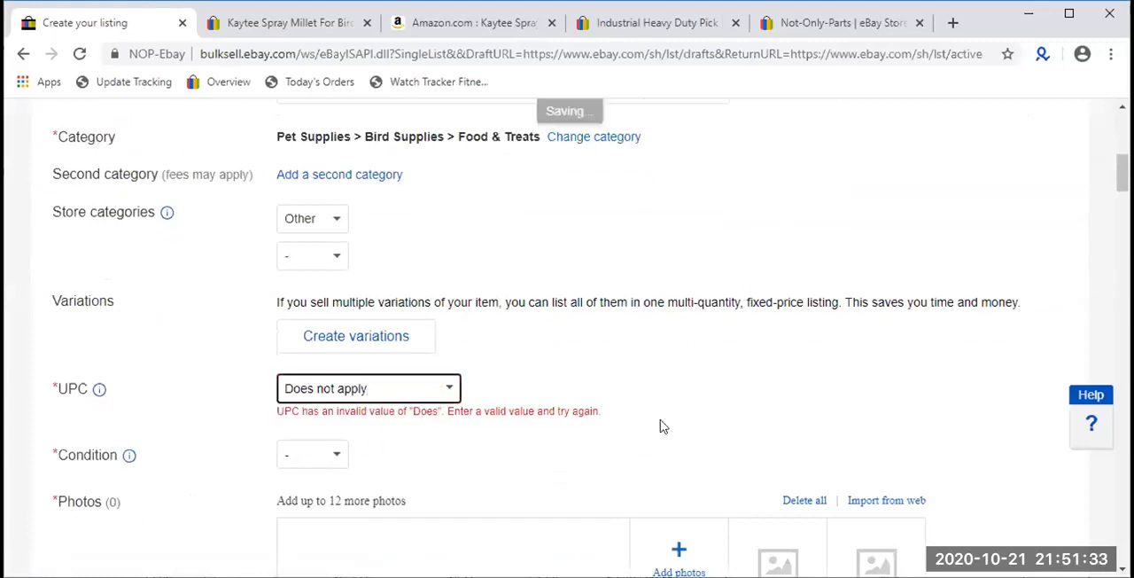
pyautogui.click(473, 447)
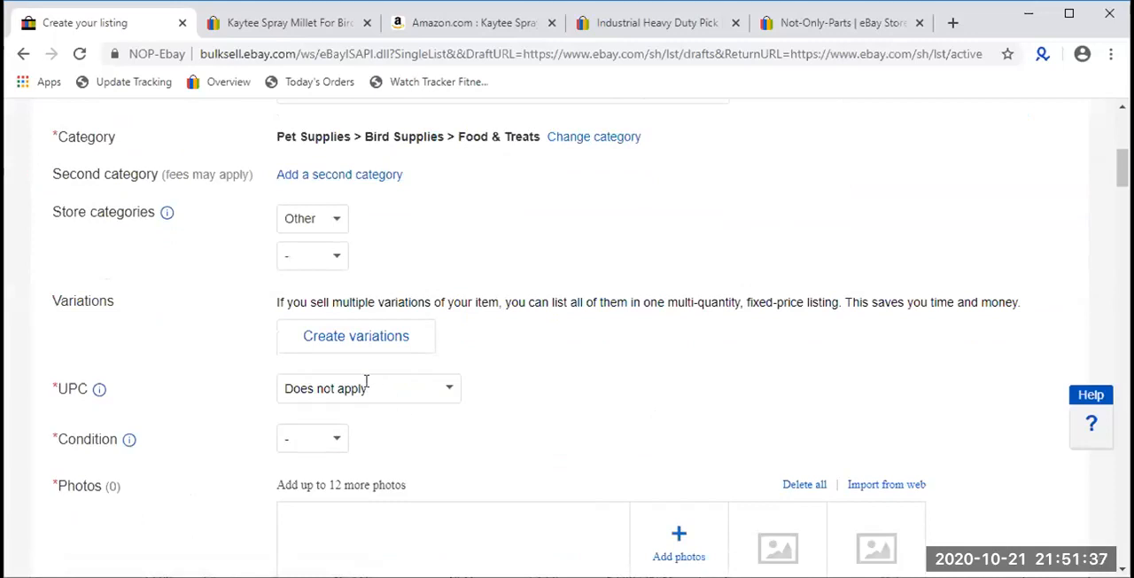
# - Set the item's condition to New
pyautogui.click(314, 441)
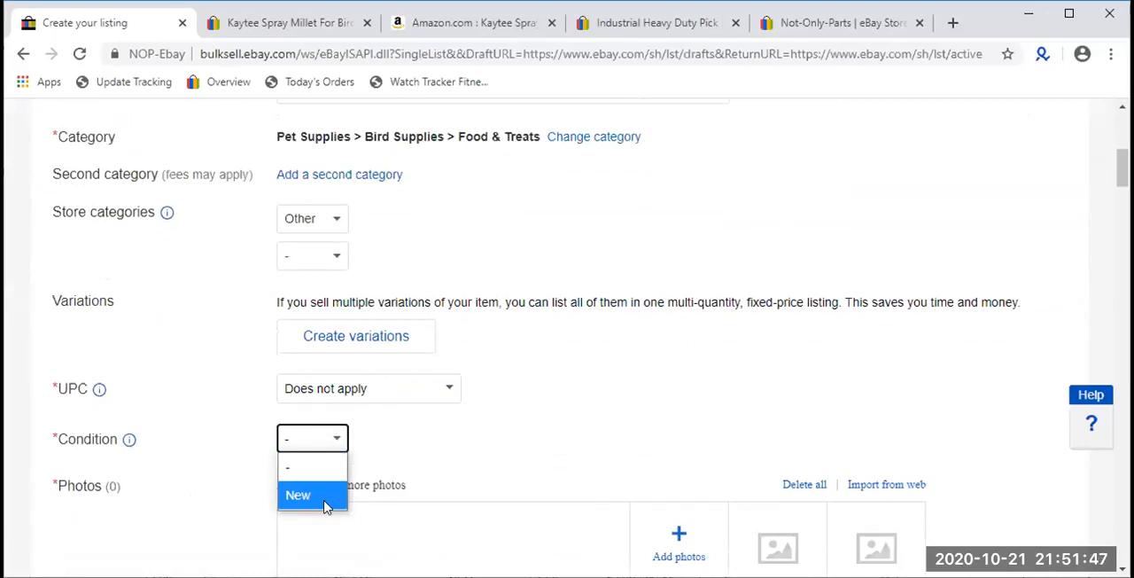
pyautogui.click(324, 496)
pyautogui.scroll(-3, 324, 501)
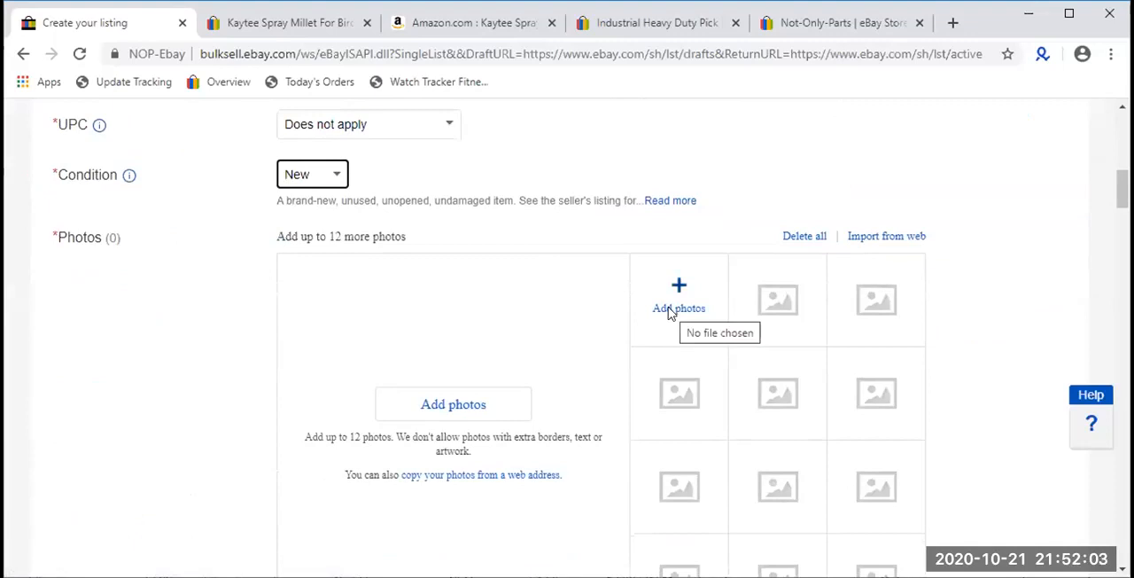
# - Look over the photos section and read the explanation of the Gallery Plus large photo option
pyautogui.scroll(-3, 671, 312)
pyautogui.scroll(1, 671, 312)
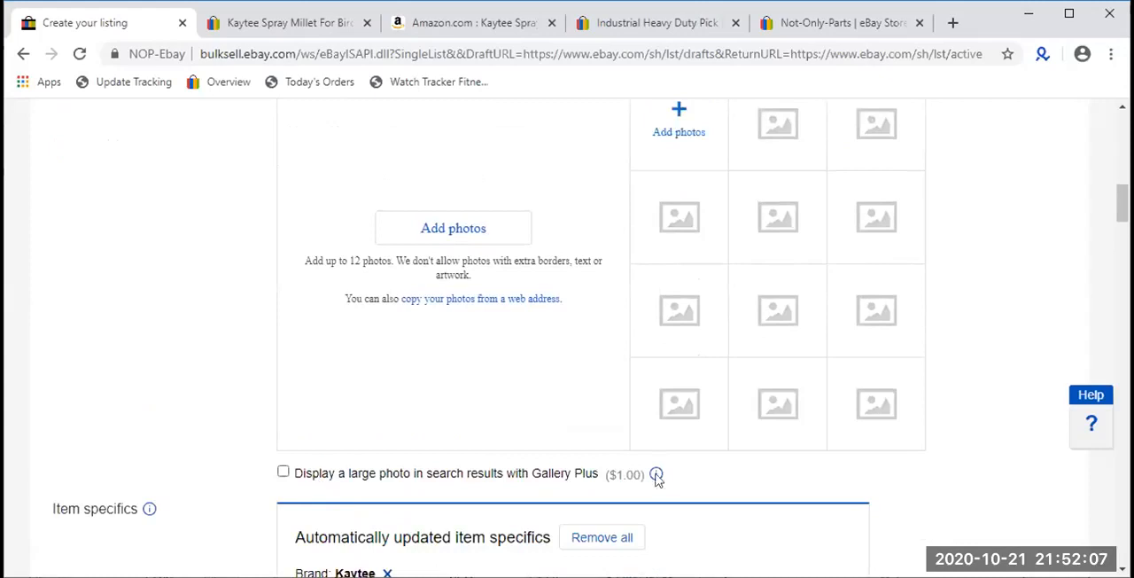
pyautogui.moveTo(652, 471); pyautogui.dragTo(299, 476)
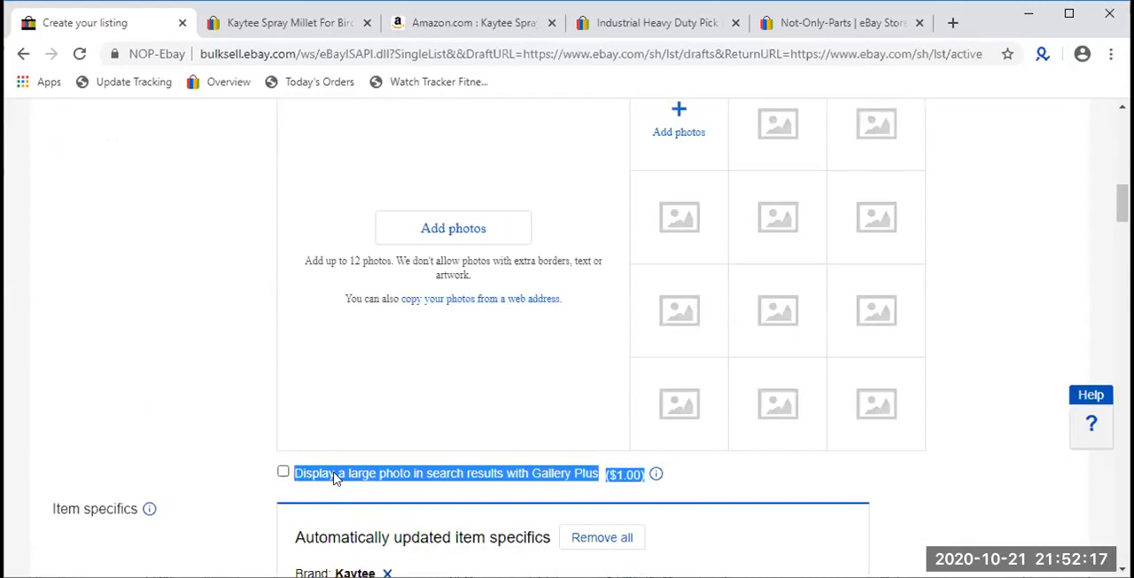
pyautogui.click(747, 486)
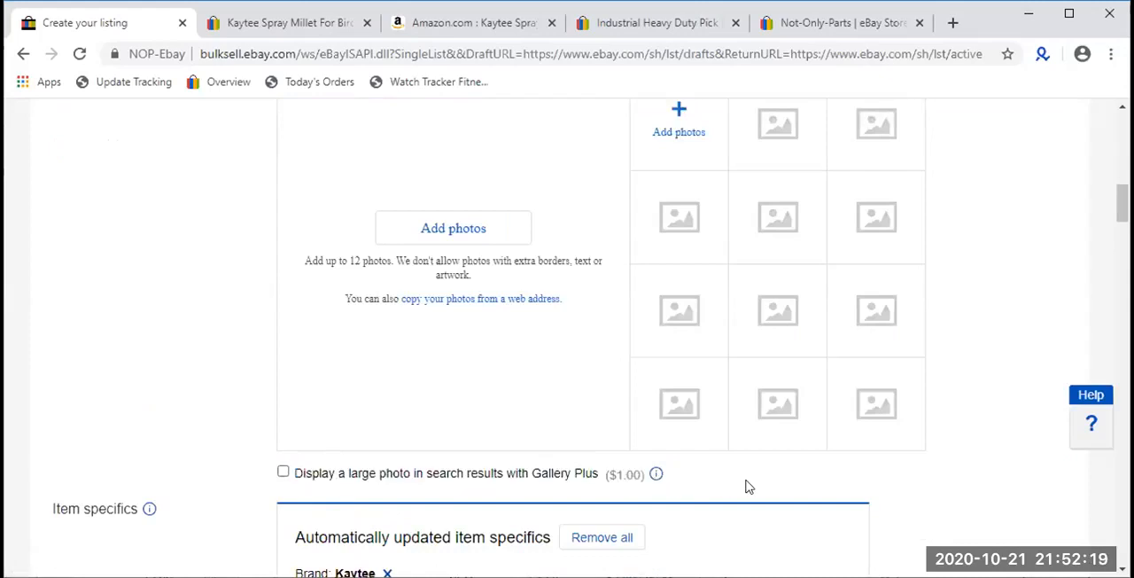
pyautogui.click(655, 474)
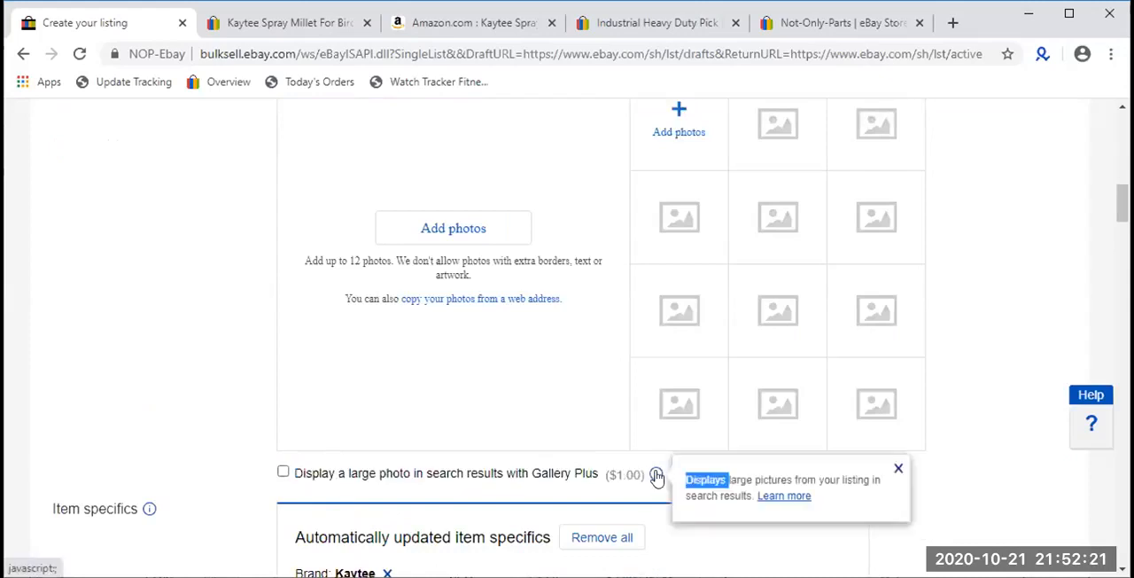
pyautogui.click(773, 479)
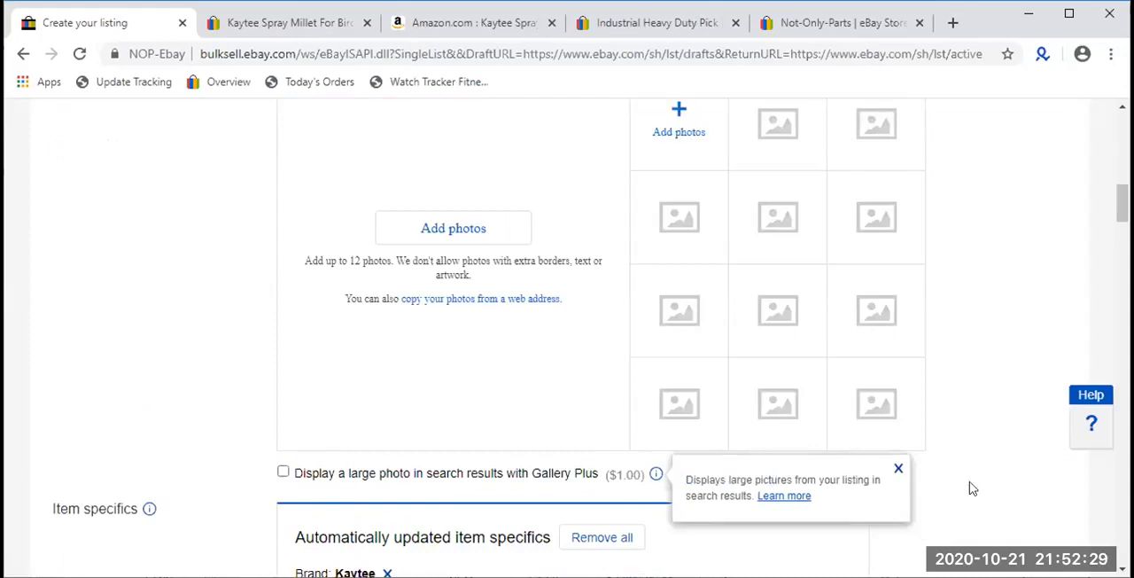
# - Examine the bold title option, leaving it off, and read the explanation of the Subtitle field
pyautogui.scroll(5, 600, 489)
pyautogui.scroll(5, 600, 488)
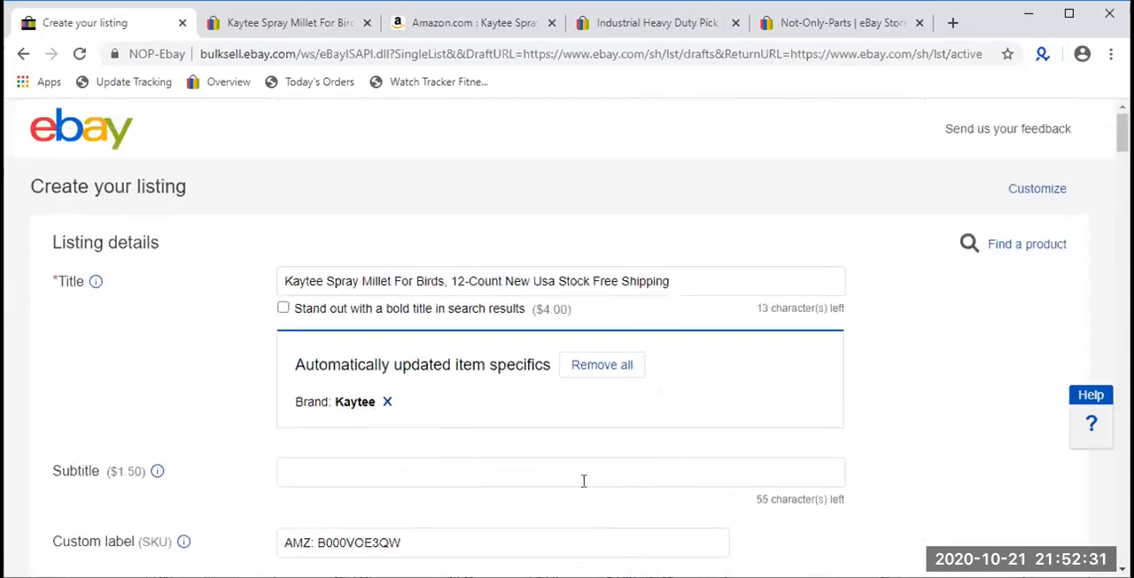
pyautogui.click(485, 317)
pyautogui.click(485, 317)
pyautogui.click(486, 317)
pyautogui.doubleClick(485, 317)
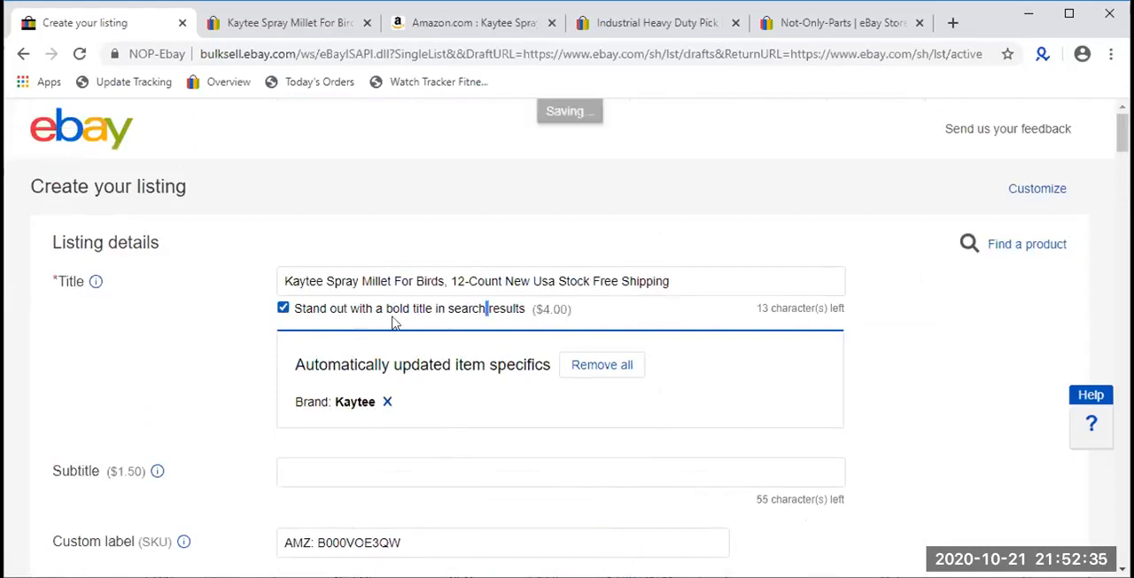
pyautogui.click(283, 307)
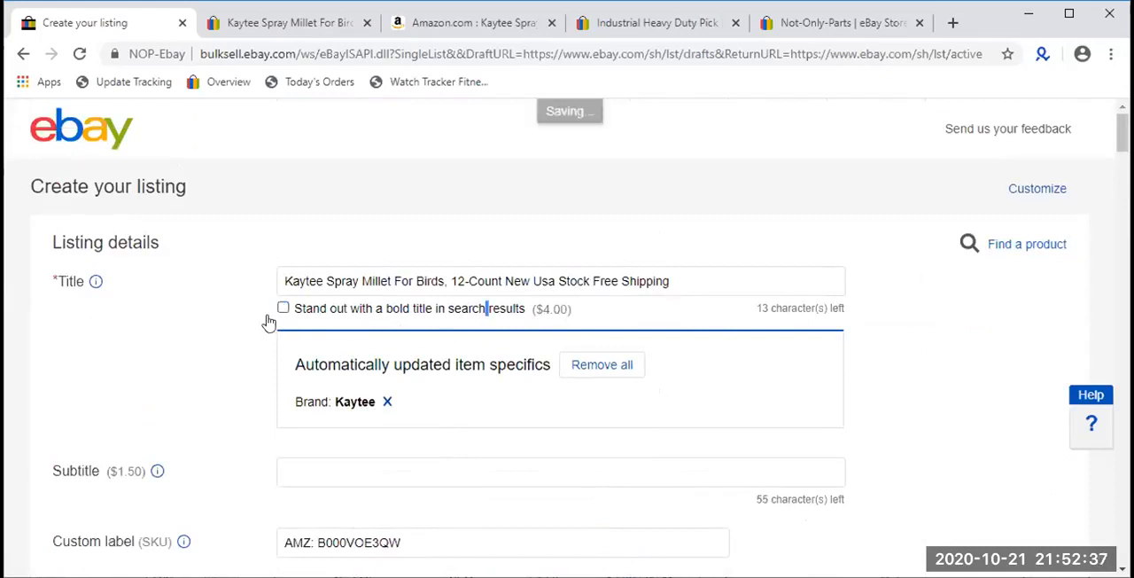
pyautogui.click(156, 472)
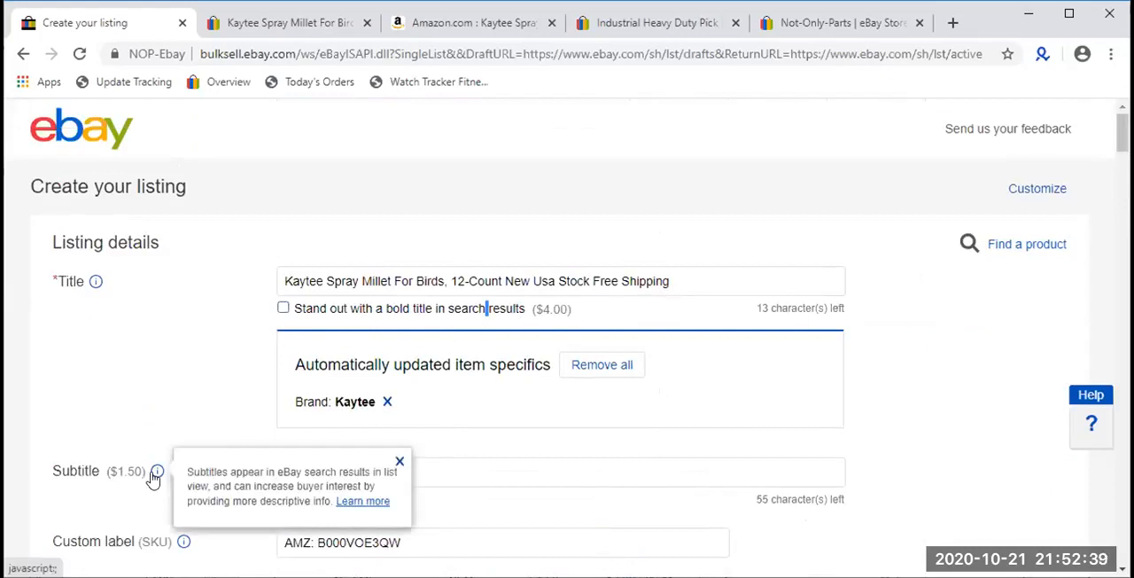
# - Replace the required Brand value in the item specifics with "Branded"
pyautogui.scroll(-15, 152, 478)
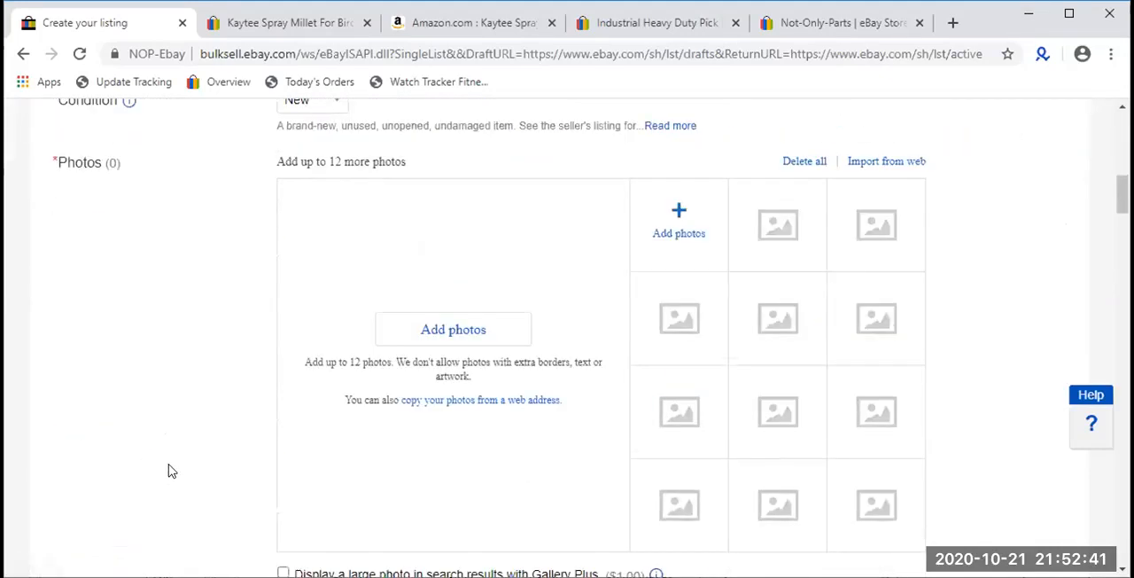
pyautogui.scroll(-2, 314, 502)
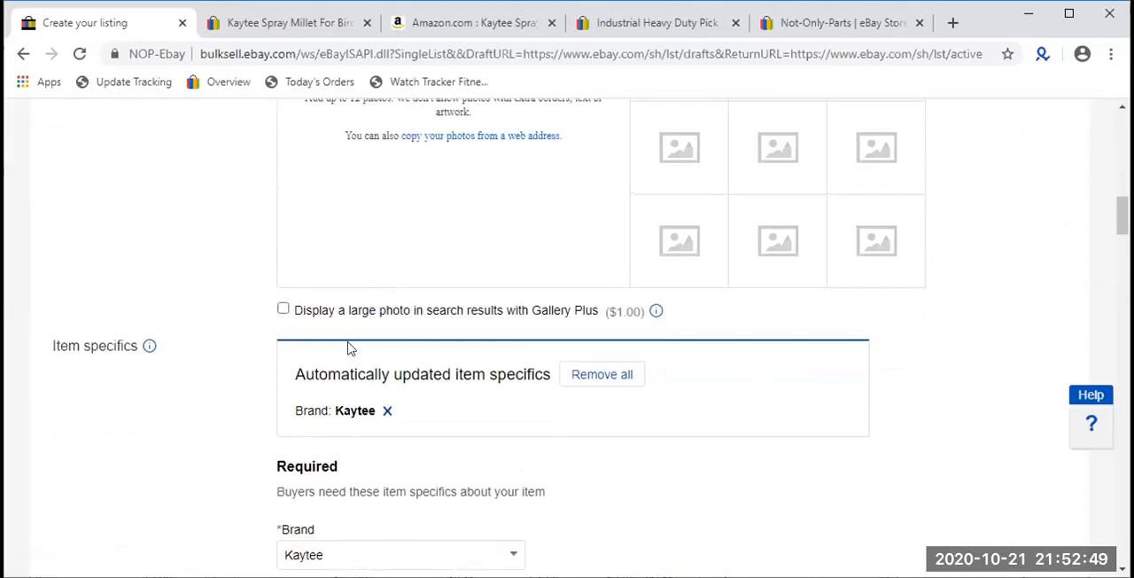
pyautogui.scroll(-1, 346, 352)
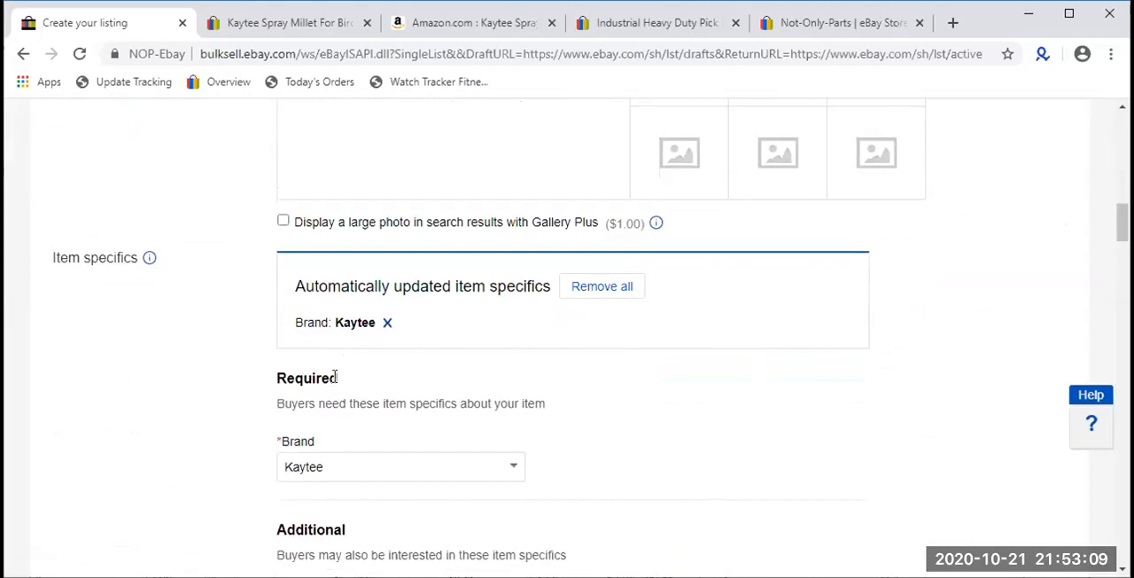
pyautogui.scroll(-1, 364, 397)
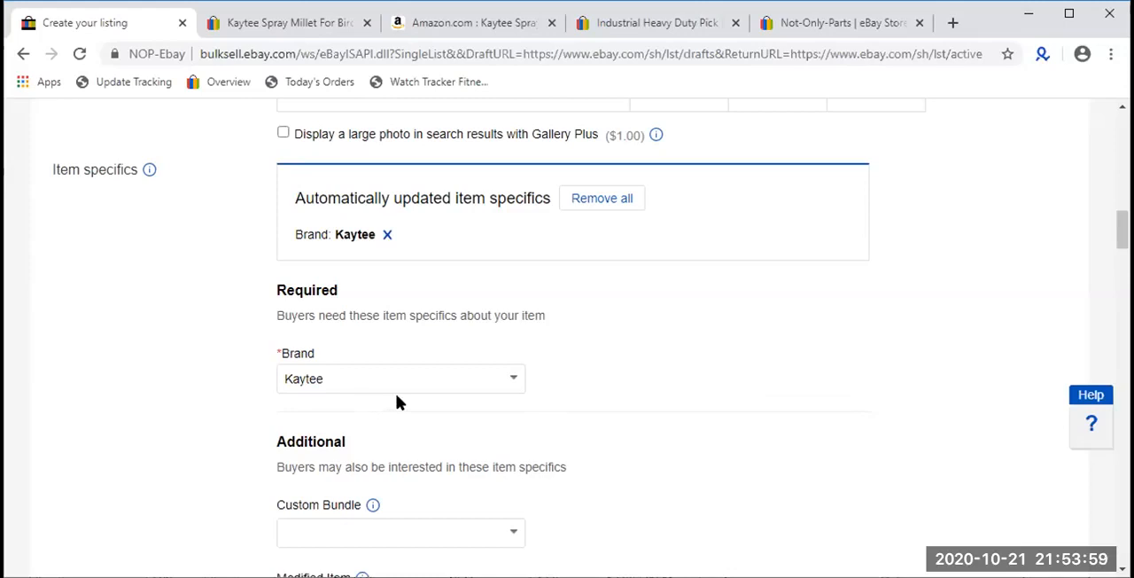
pyautogui.scroll(-1, 397, 401)
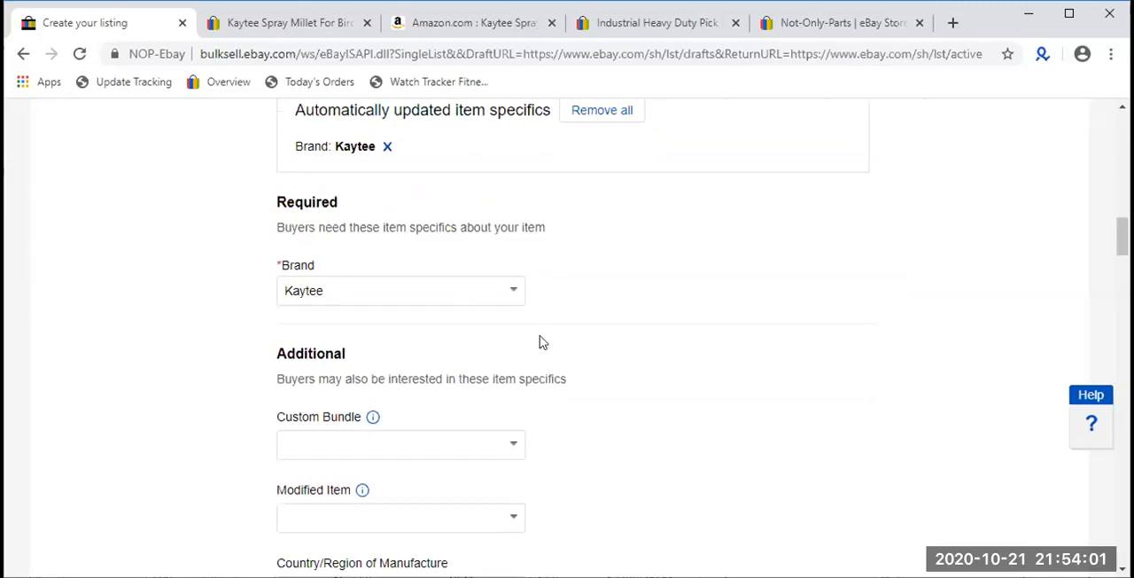
pyautogui.doubleClick(473, 293)
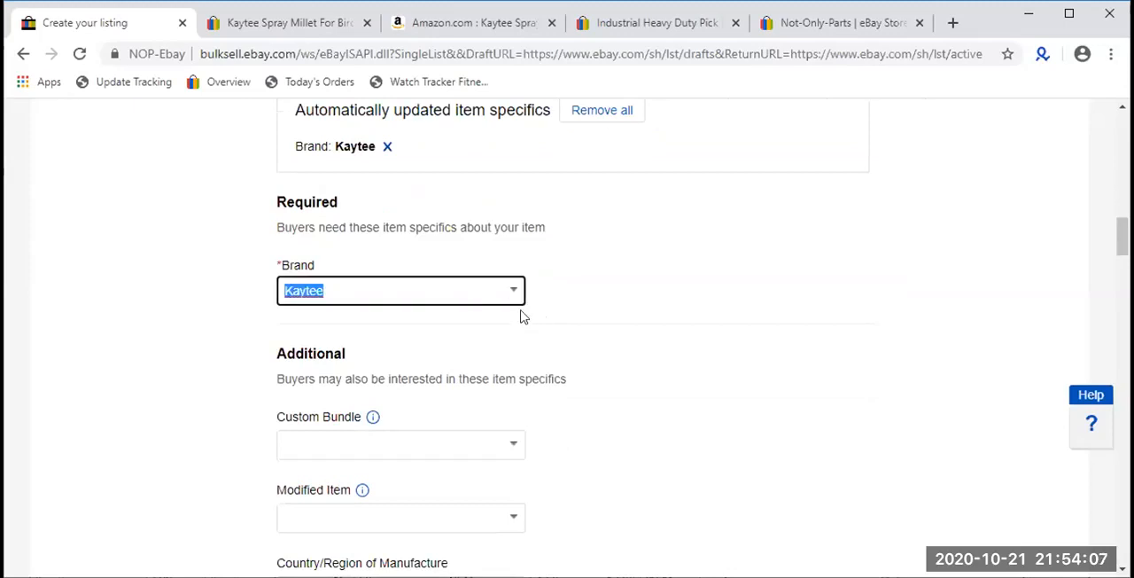
pyautogui.write('Bra')
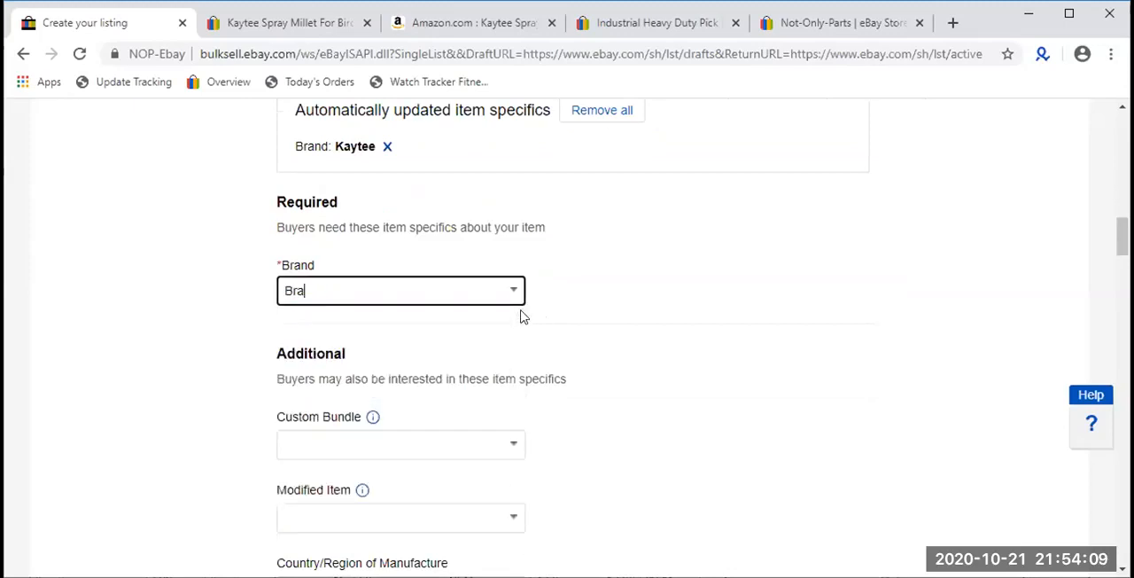
pyautogui.write('nded')
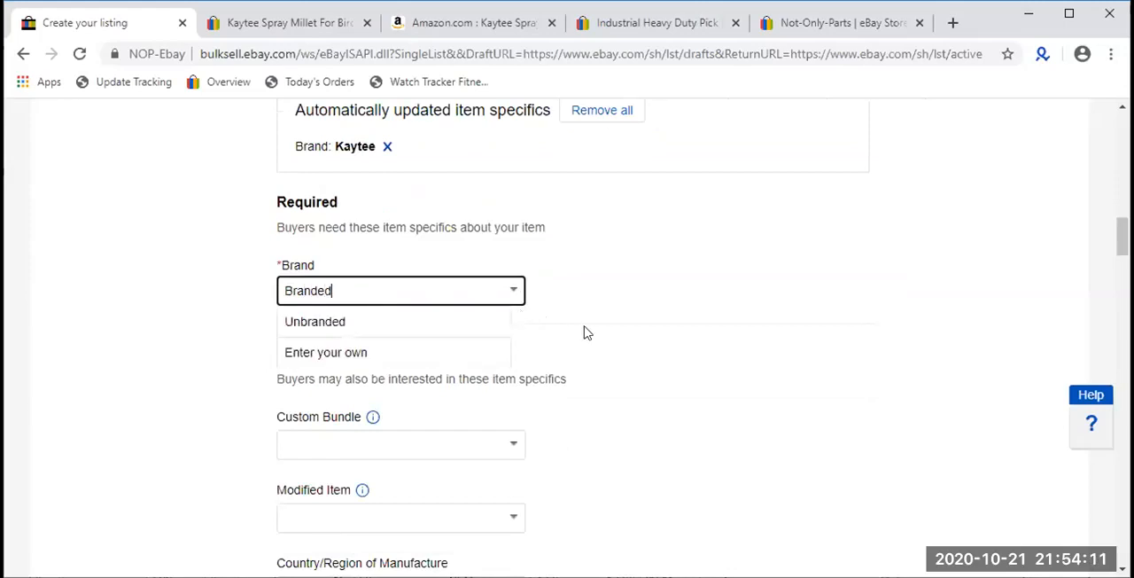
pyautogui.click(625, 335)
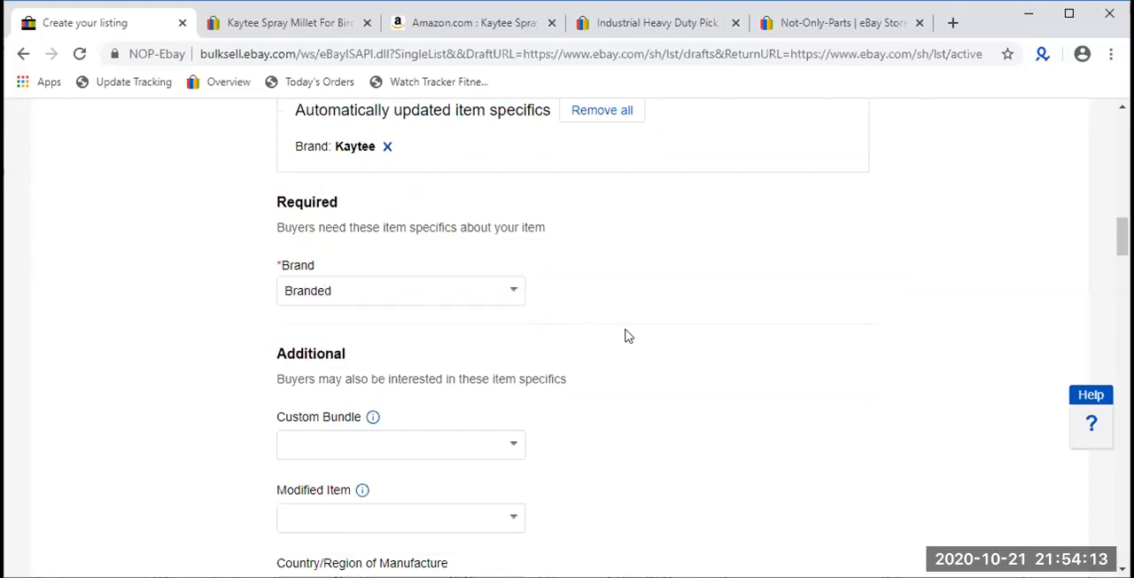
pyautogui.scroll(-1, 625, 335)
pyautogui.scroll(1, 625, 335)
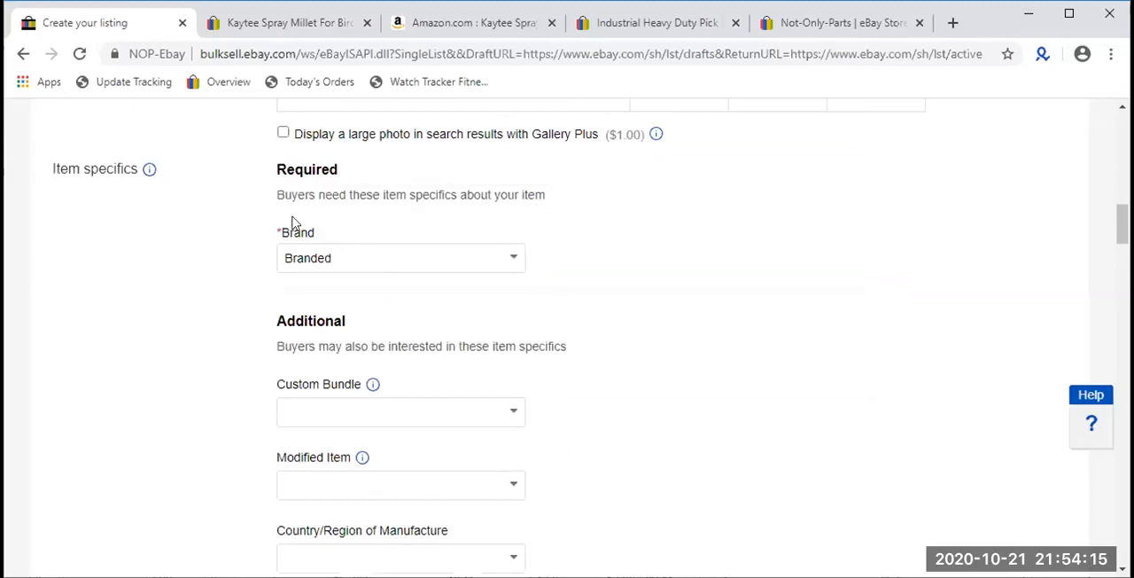
pyautogui.click(390, 256)
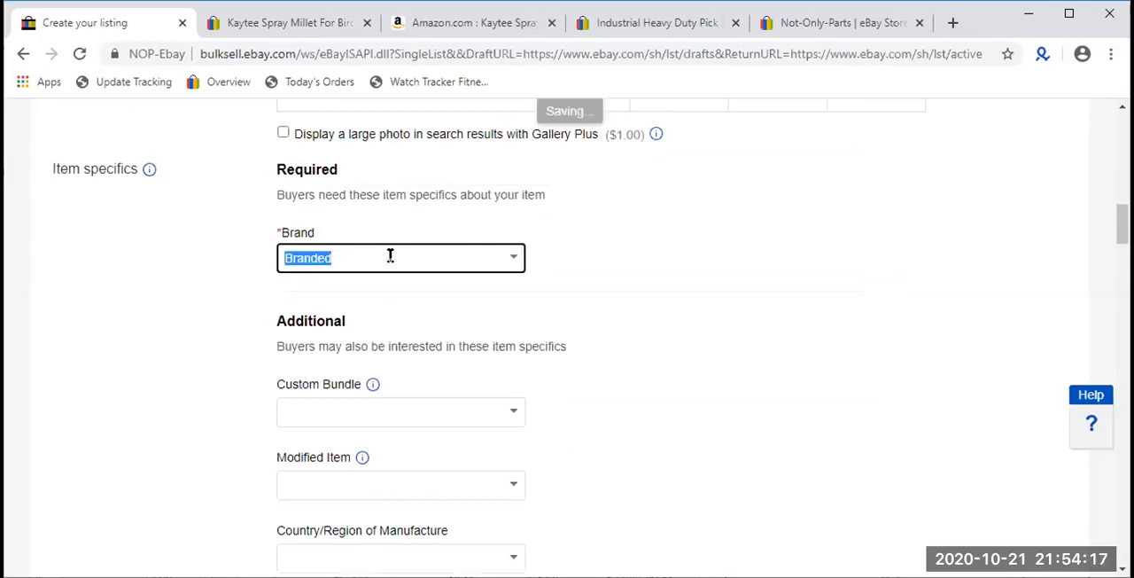
pyautogui.click(709, 341)
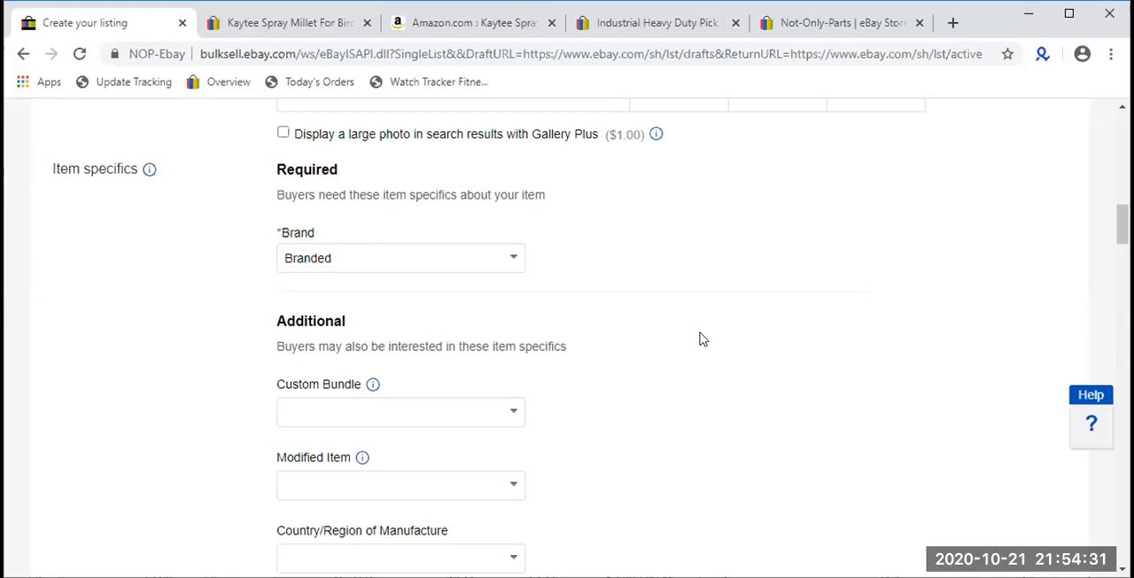
# - Set Custom Bundle to No in the additional item specifics
pyautogui.scroll(-1, 700, 339)
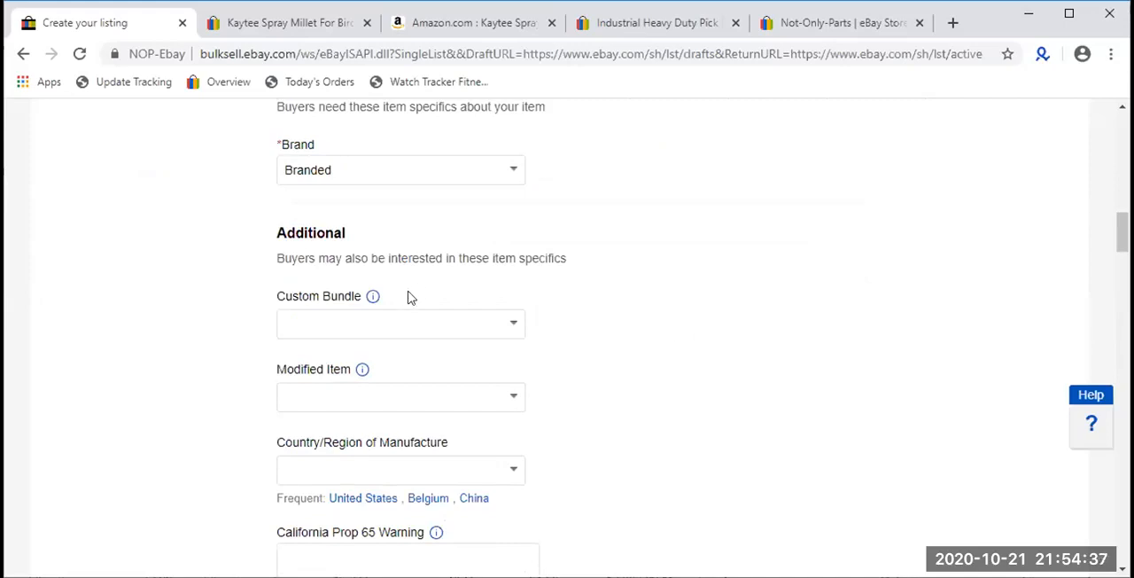
pyautogui.moveTo(357, 302); pyautogui.dragTo(278, 301)
pyautogui.doubleClick(278, 302)
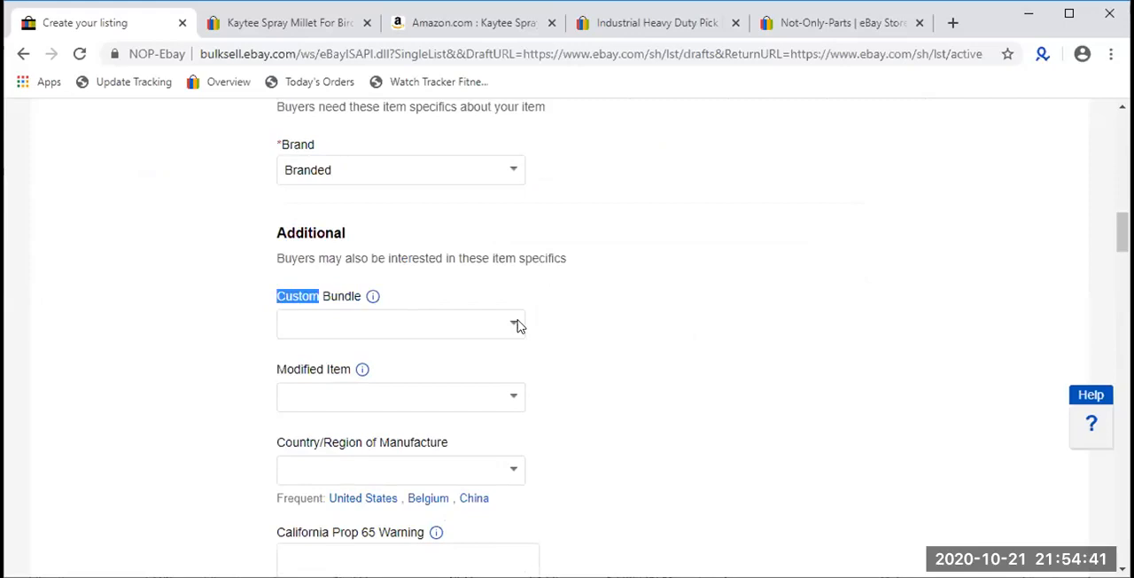
pyautogui.click(515, 325)
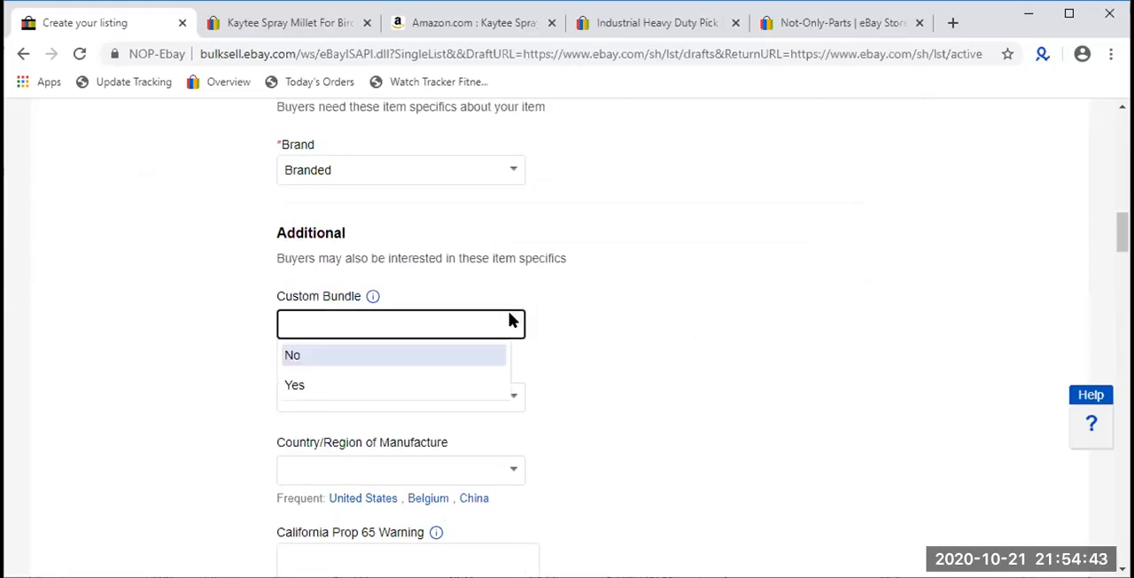
pyautogui.click(472, 357)
pyautogui.click(472, 359)
# - Read the explanation of the Custom Bundle field and close it
pyautogui.click(374, 298)
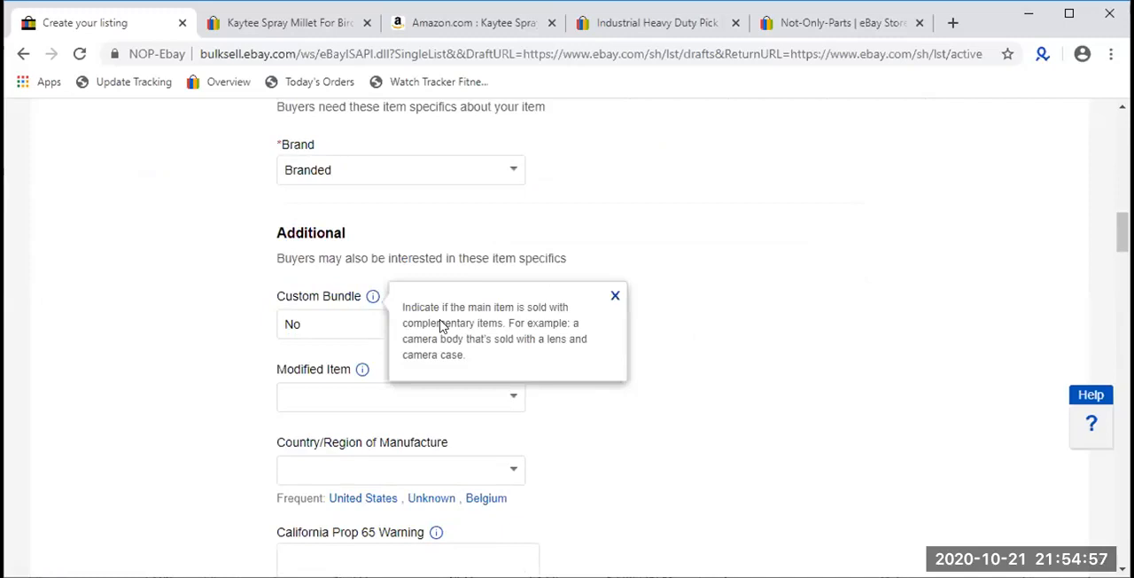
pyautogui.click(660, 251)
pyautogui.click(377, 293)
pyautogui.click(375, 298)
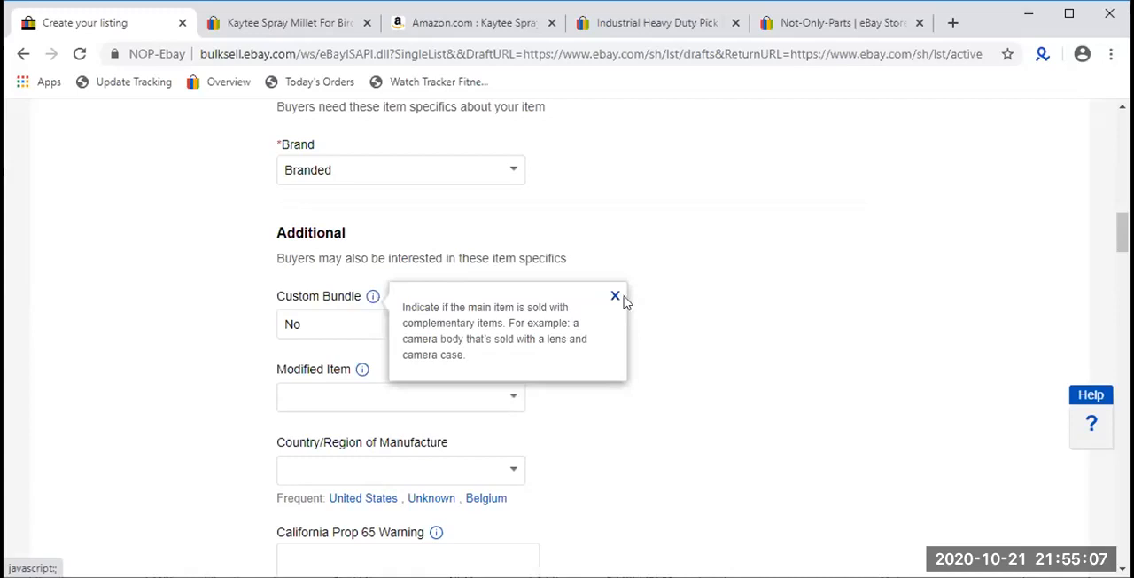
pyautogui.click(692, 323)
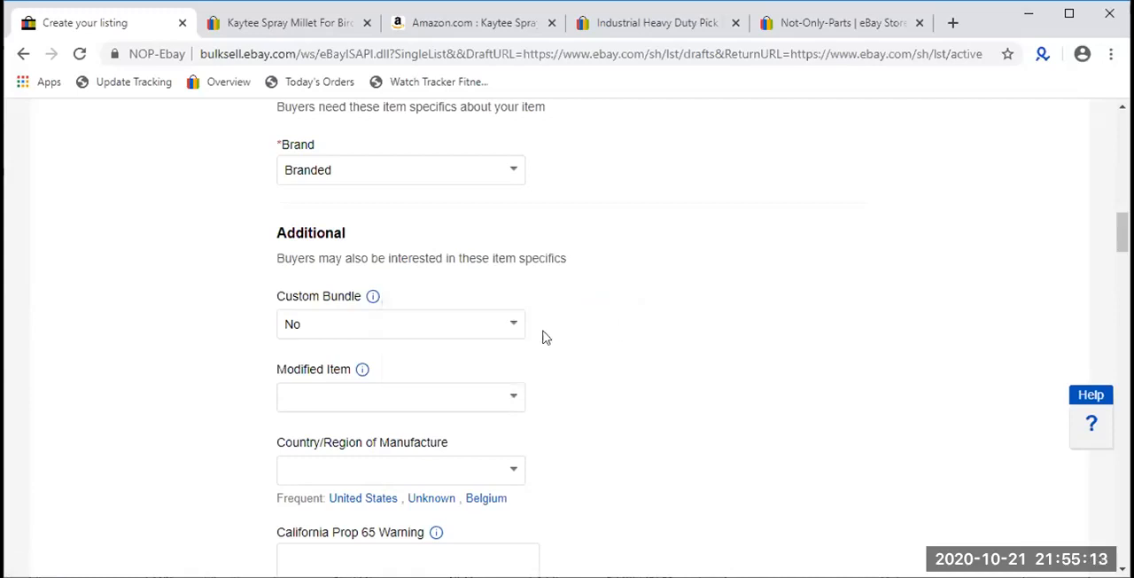
# - Set Custom Bundle to Yes and examine the Bundle Description field with its character limit
pyautogui.click(505, 328)
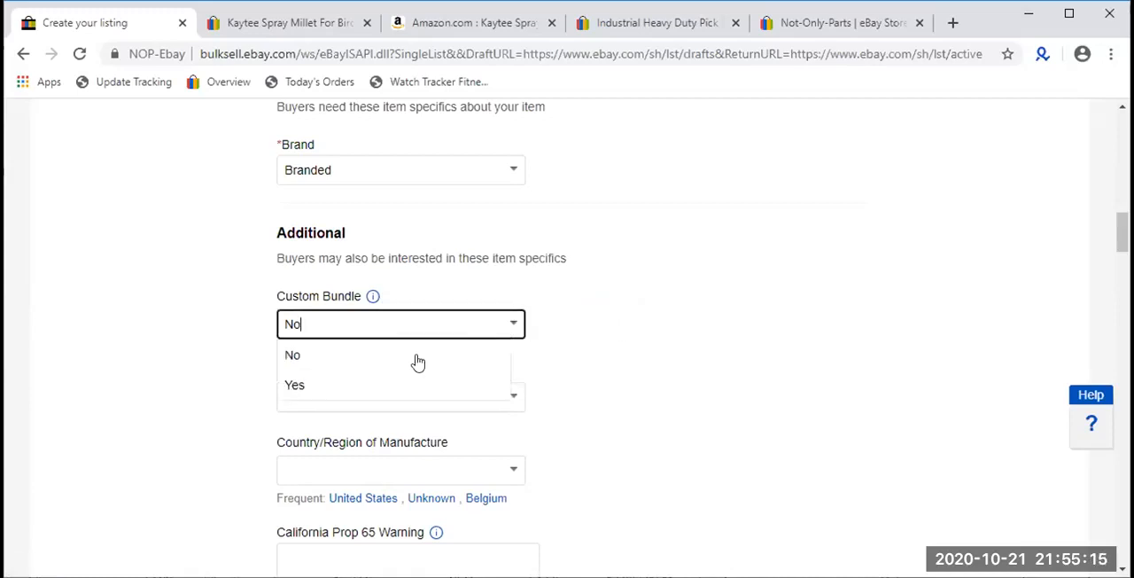
pyautogui.click(368, 383)
pyautogui.click(368, 384)
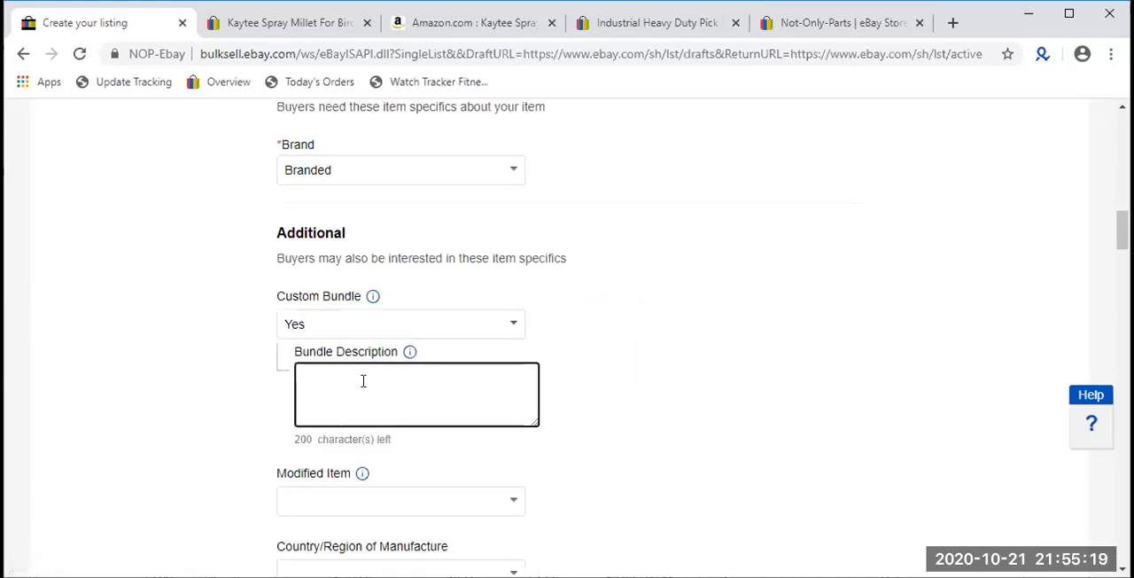
pyautogui.click(333, 439)
pyautogui.tripleClick(333, 438)
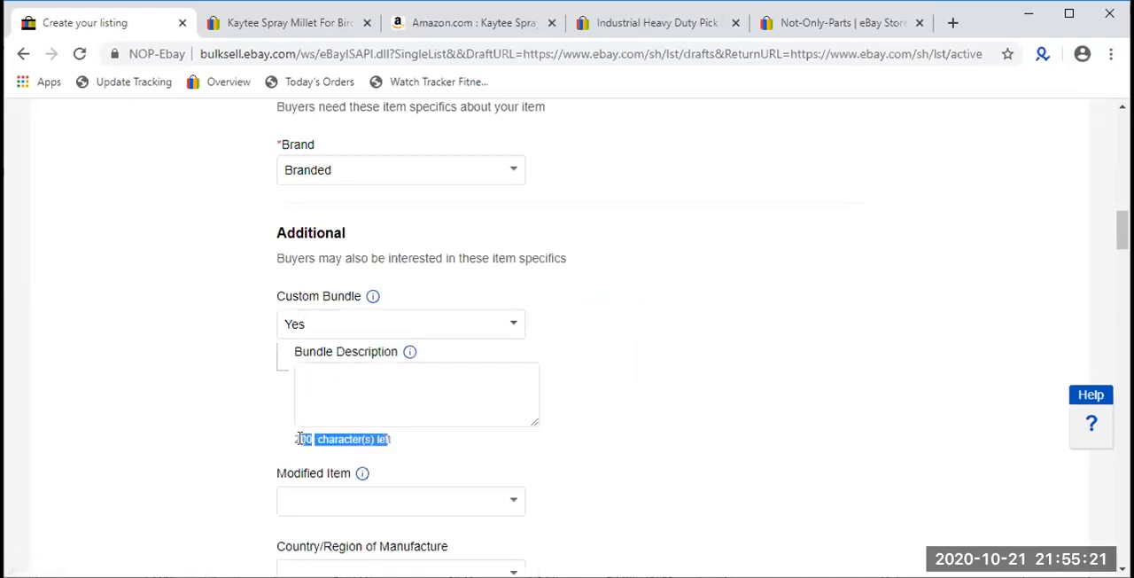
pyautogui.click(332, 387)
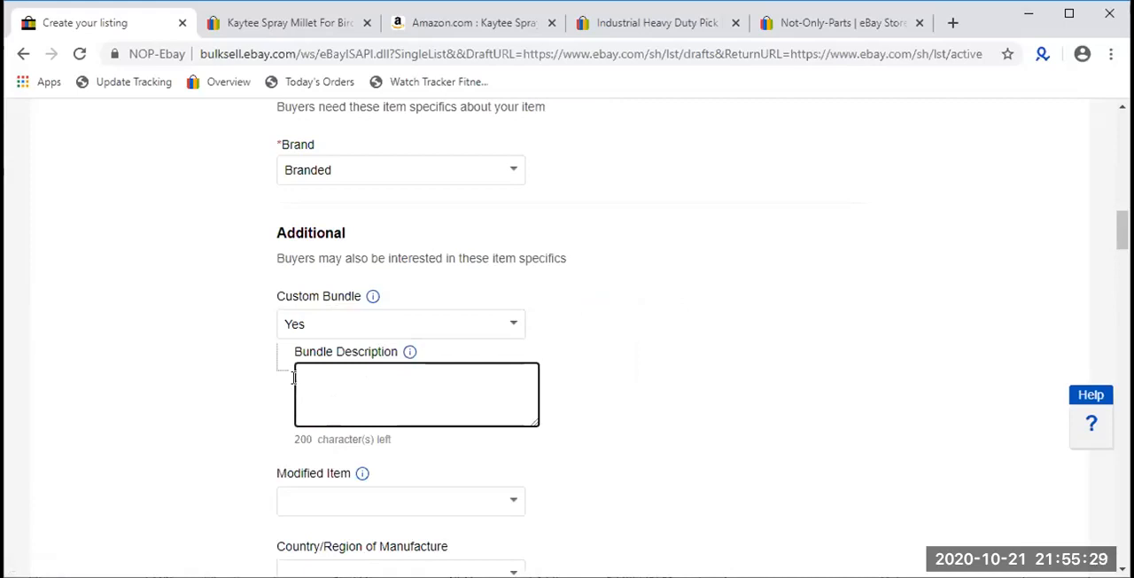
# - Set Custom Bundle back to No
pyautogui.click(474, 321)
pyautogui.click(514, 324)
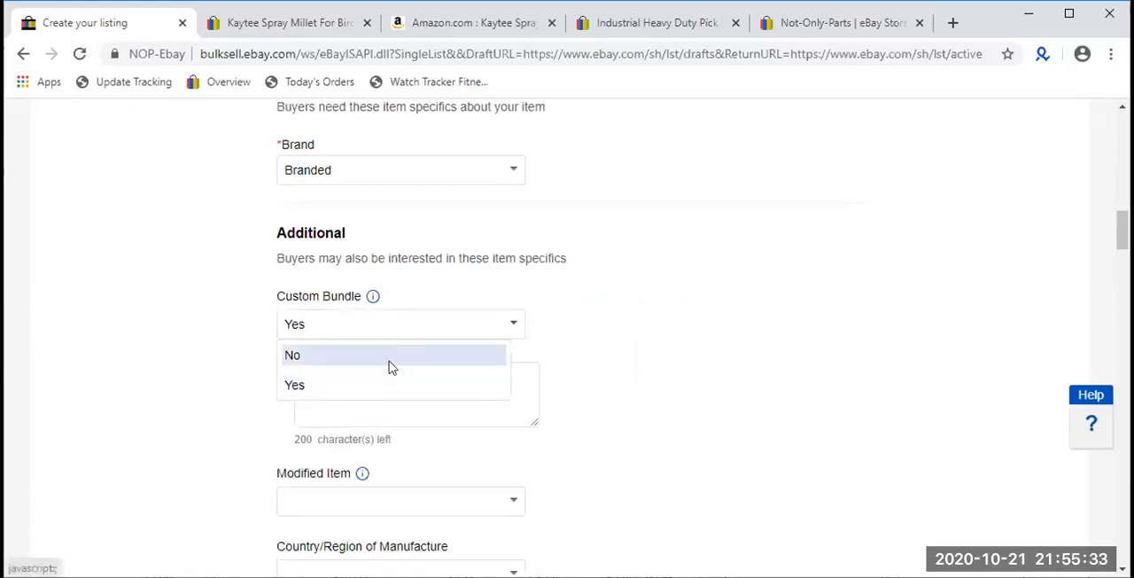
pyautogui.click(390, 358)
# - Set Modified Item to Yes and examine the Modification Description field
pyautogui.scroll(-1, 383, 357)
pyautogui.scroll(-1, 384, 357)
pyautogui.moveTo(393, 296); pyautogui.dragTo(283, 298)
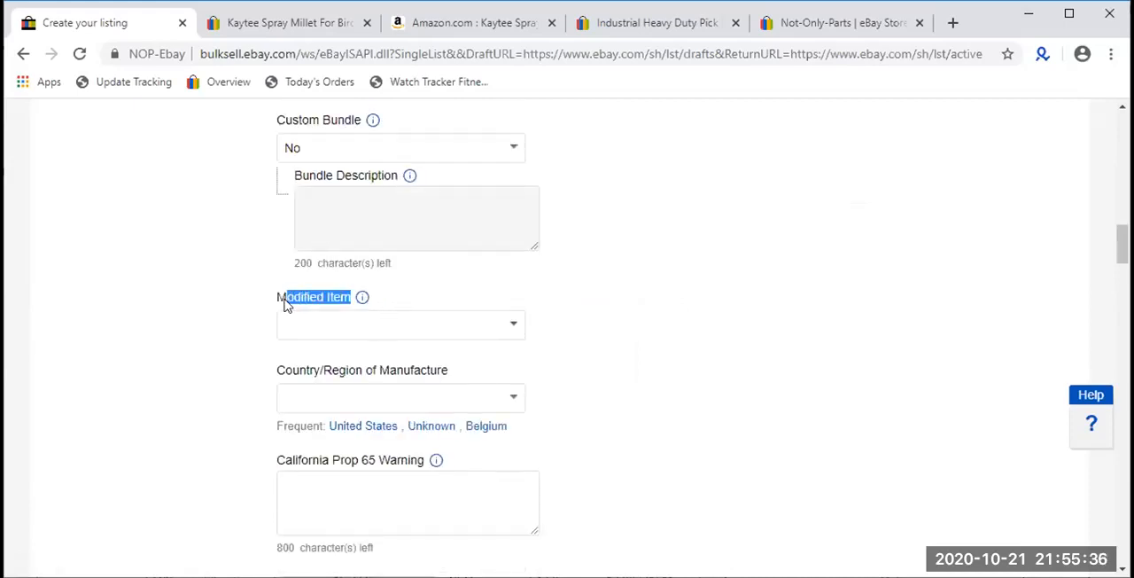
pyautogui.click(510, 328)
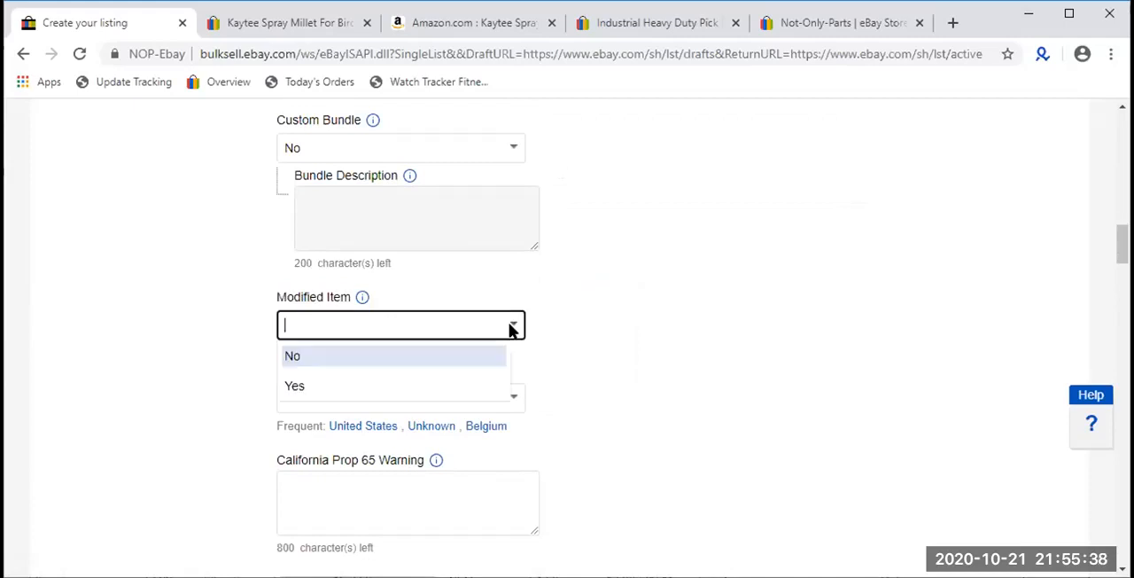
pyautogui.click(347, 383)
pyautogui.click(348, 376)
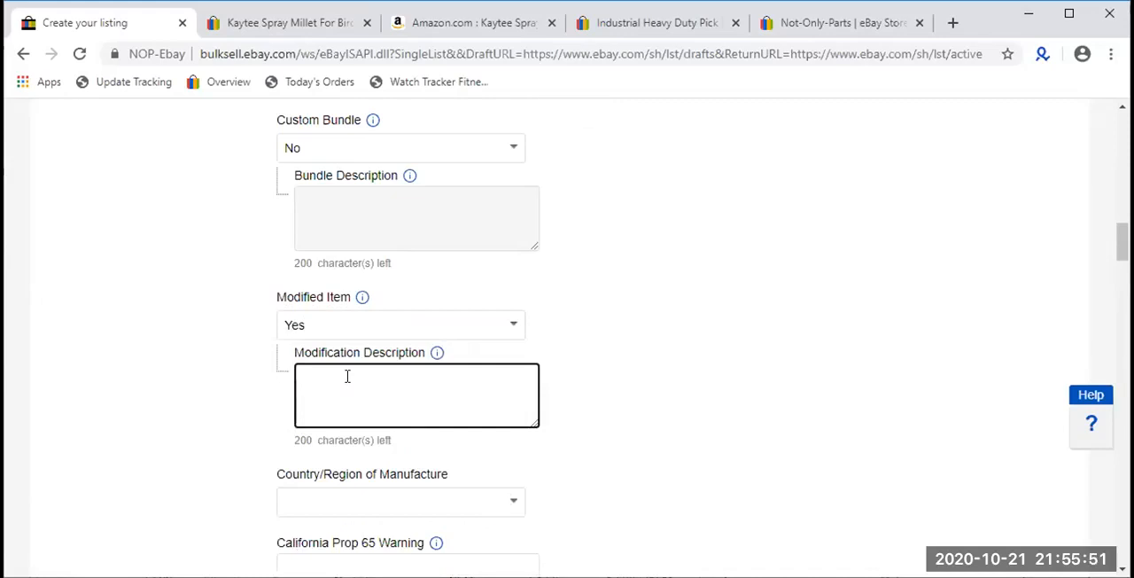
# - Set Modified Item to No in the additional item specifics
pyautogui.click(387, 321)
pyautogui.click(514, 324)
pyautogui.click(350, 355)
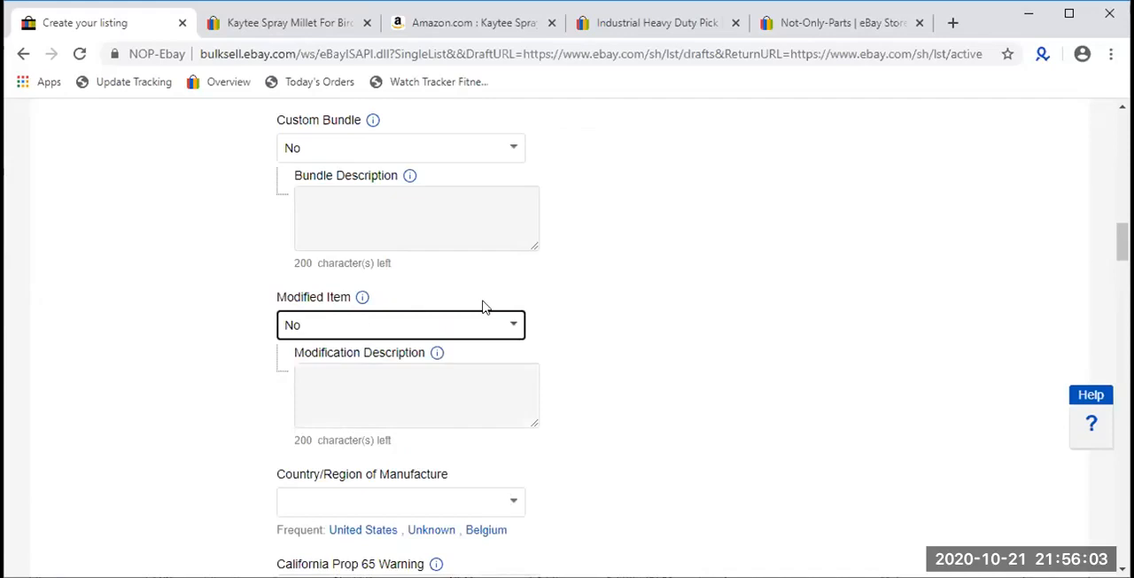
# - Look through the Country/Region of Manufacture choices and set it to Unknown
pyautogui.scroll(-1, 378, 315)
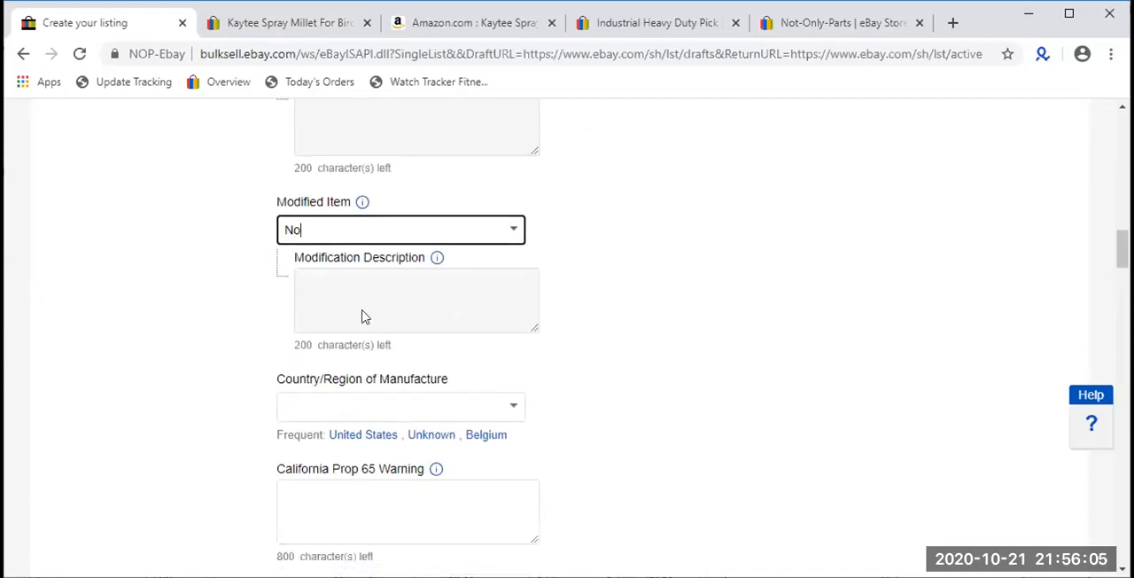
pyautogui.scroll(-1, 363, 317)
pyautogui.click(512, 326)
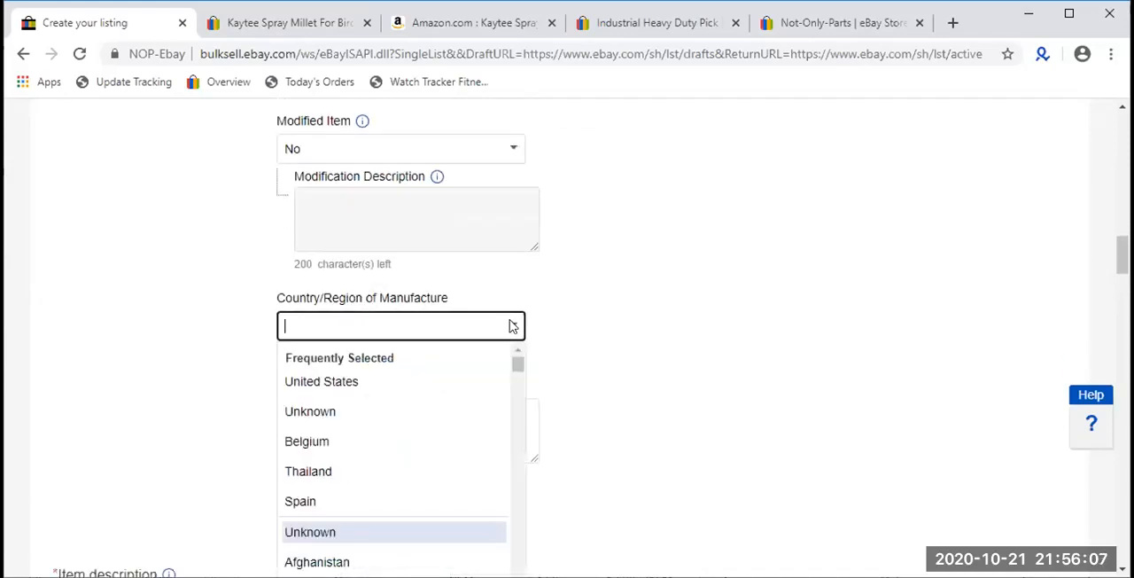
pyautogui.click(590, 319)
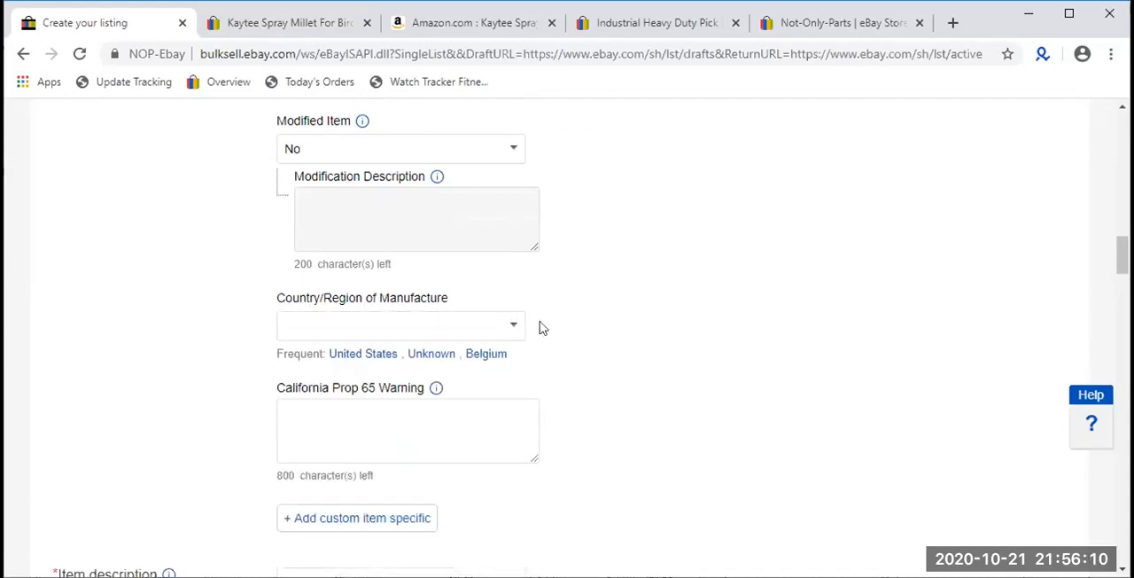
pyautogui.click(425, 354)
pyautogui.doubleClick(362, 320)
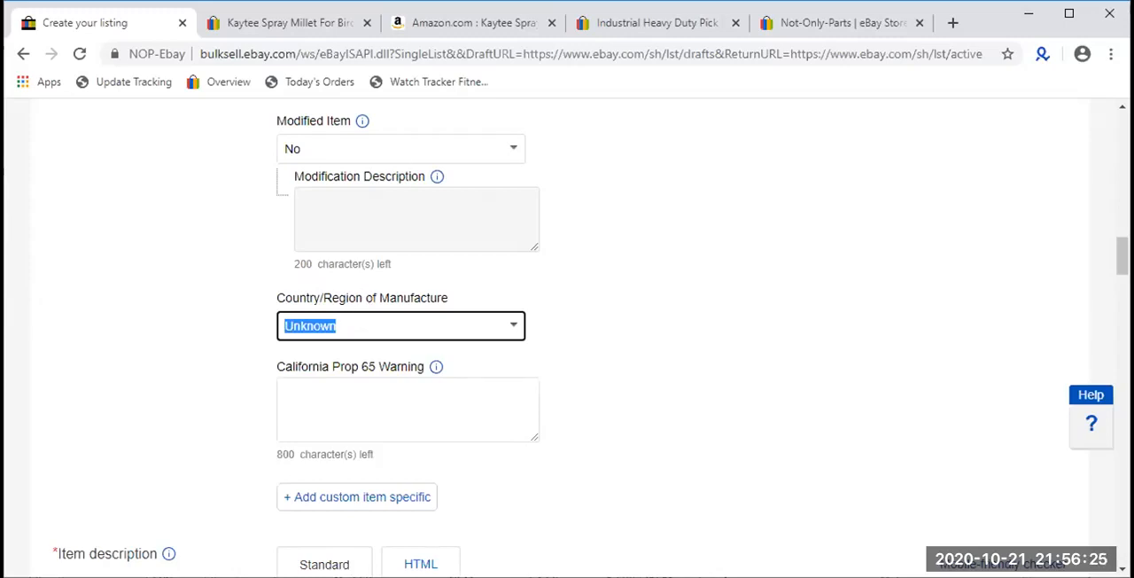
# - Examine the California Prop 65 Warning item specific and place the cursor in its text field
pyautogui.scroll(-1, 335, 279)
pyautogui.doubleClick(336, 279)
pyautogui.doubleClick(335, 279)
pyautogui.click(334, 279)
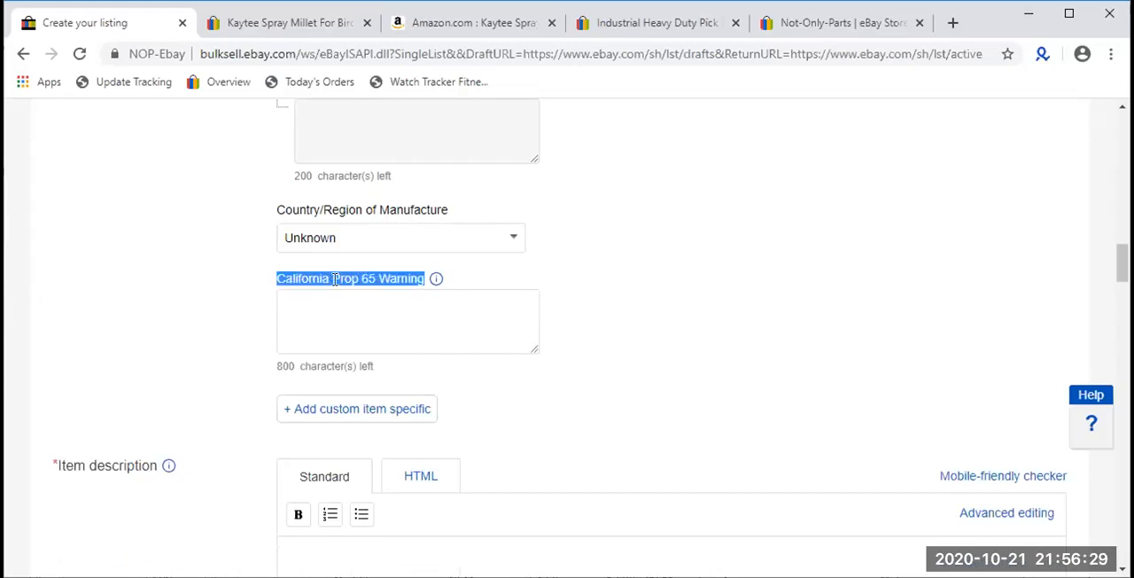
pyautogui.click(358, 319)
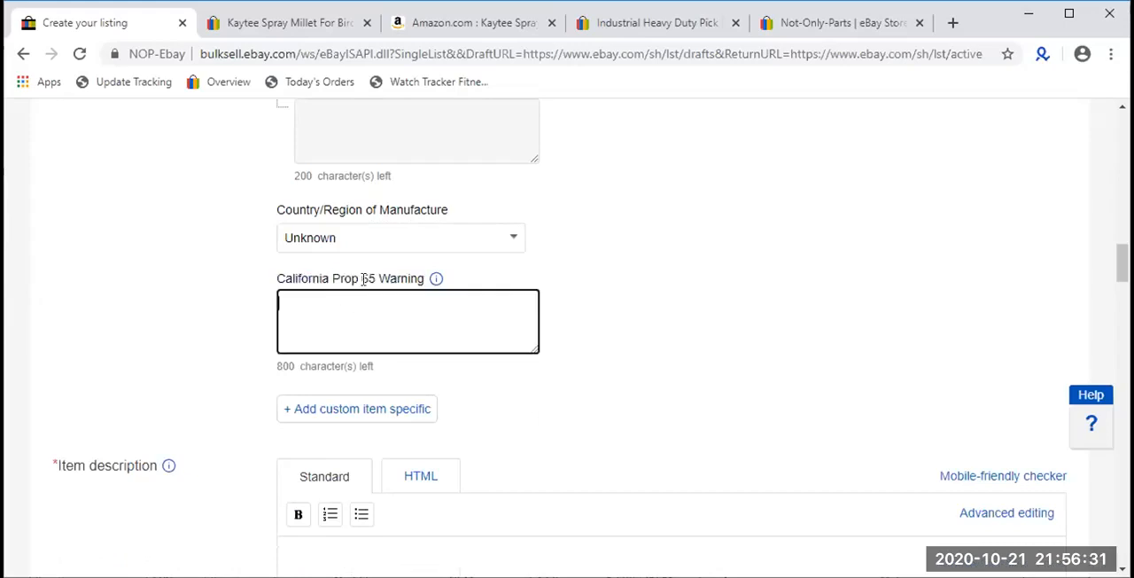
# - Switch to the Amazon page for the millet and look through its product details and legal disclaimer for a Prop 65 warning
pyautogui.click(454, 31)
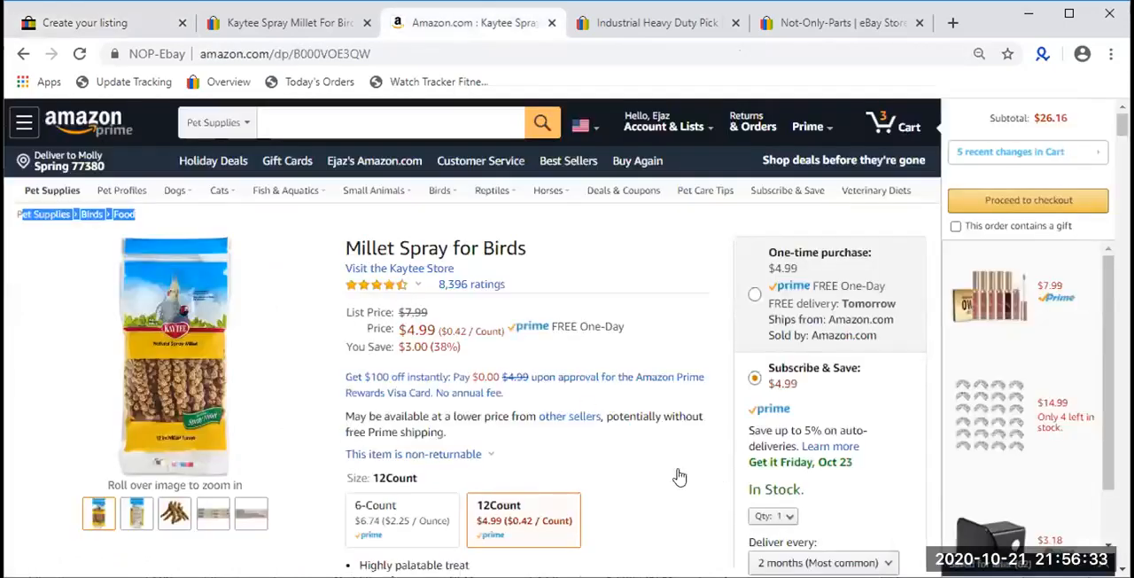
pyautogui.scroll(-10, 676, 474)
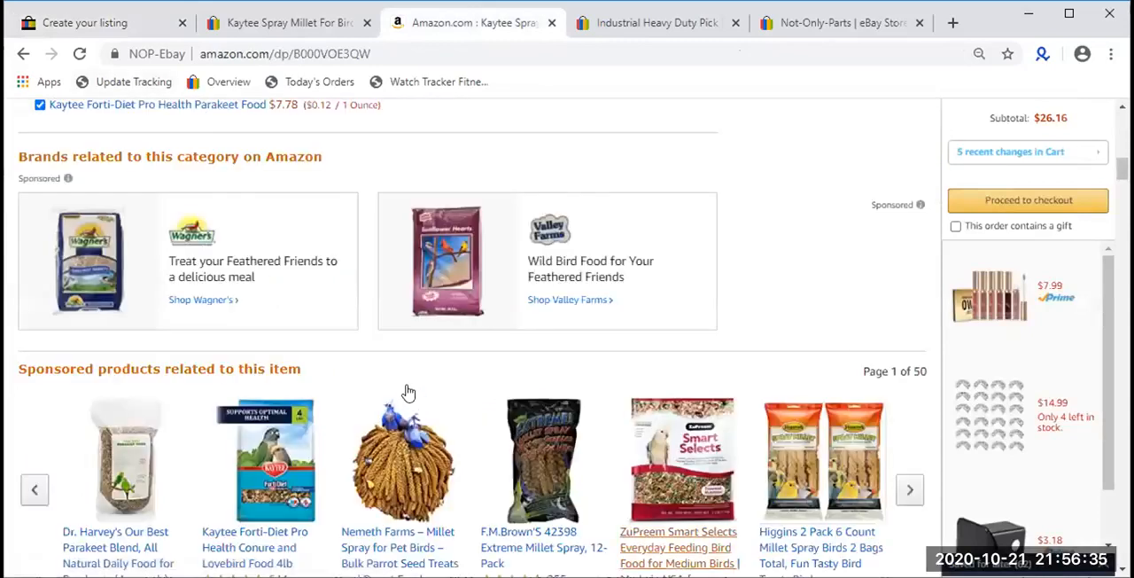
pyautogui.scroll(5, 532, 337)
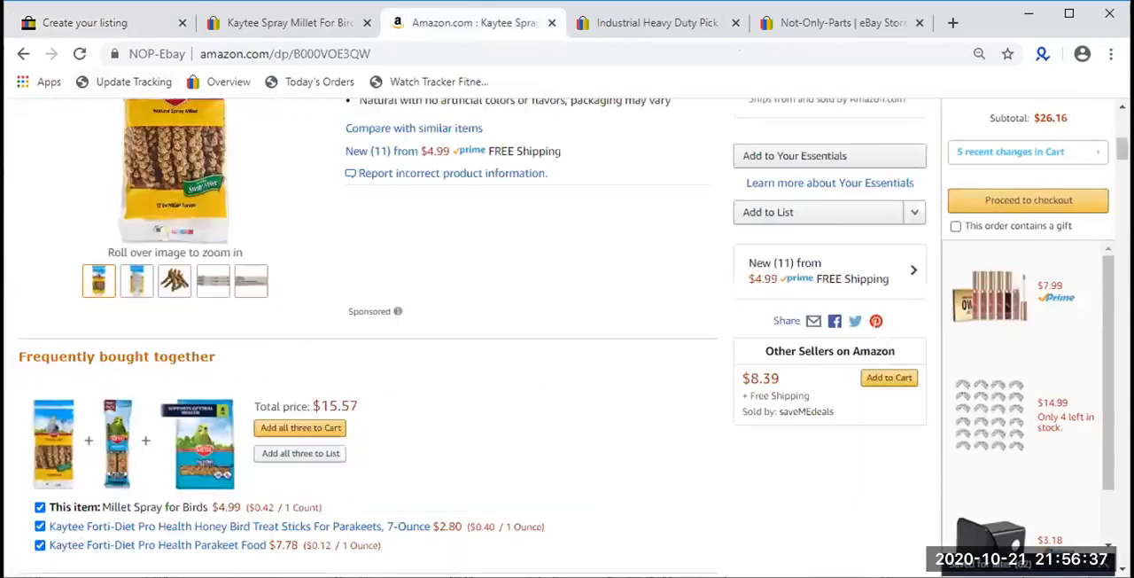
pyautogui.scroll(5, 641, 322)
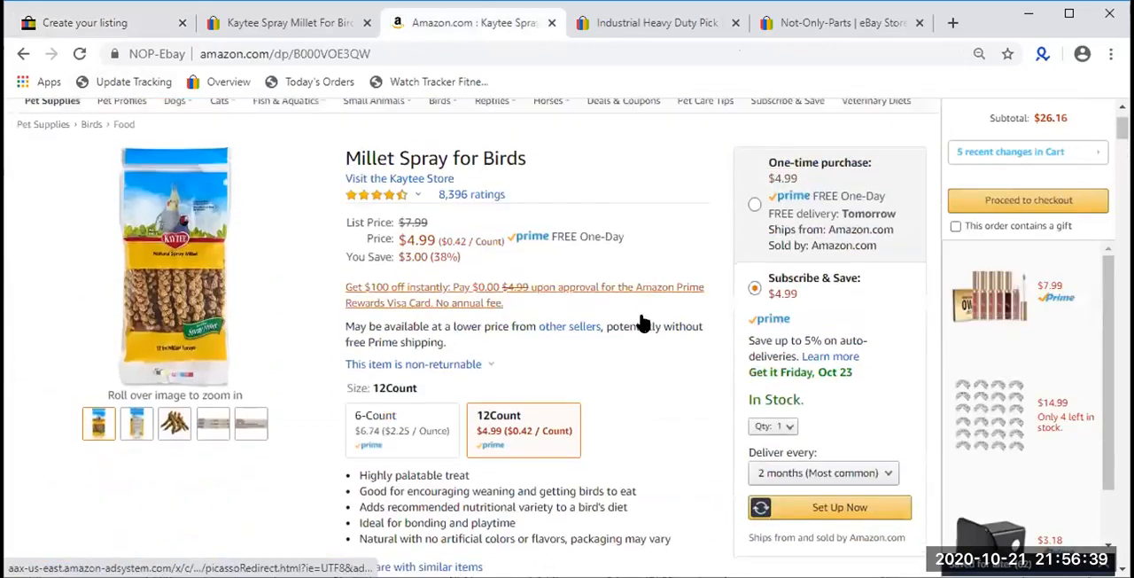
pyautogui.scroll(-2, 641, 314)
pyautogui.scroll(-20, 641, 314)
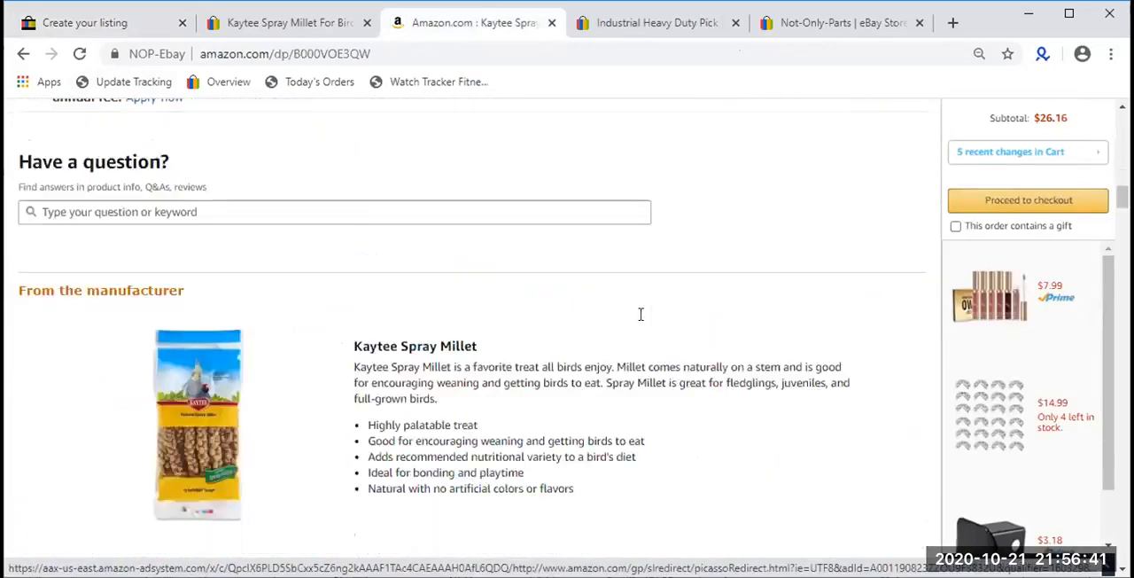
pyautogui.scroll(-5, 122, 331)
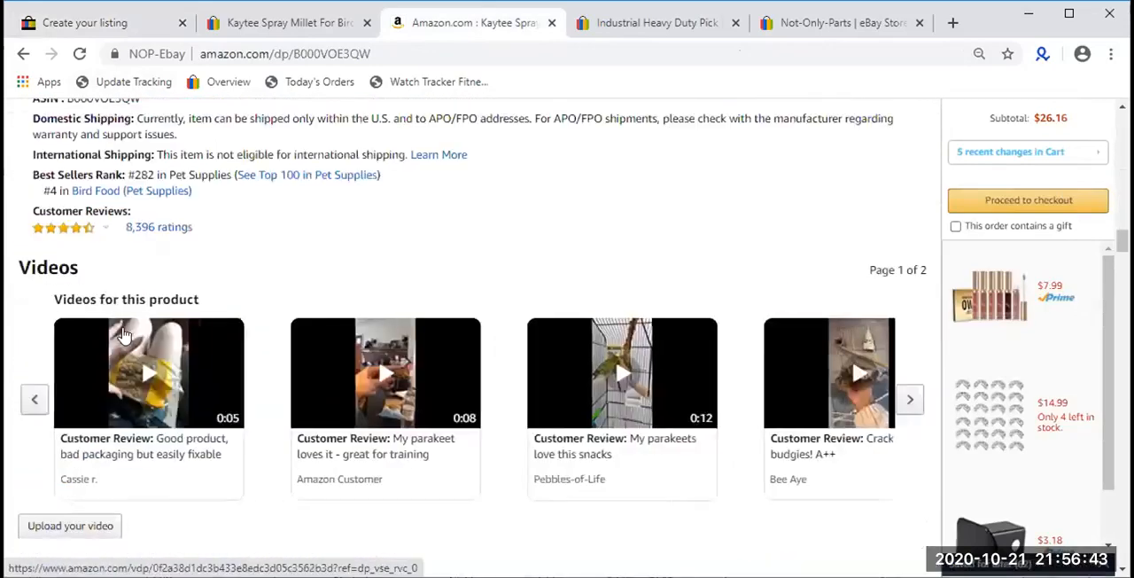
pyautogui.scroll(-5, 122, 332)
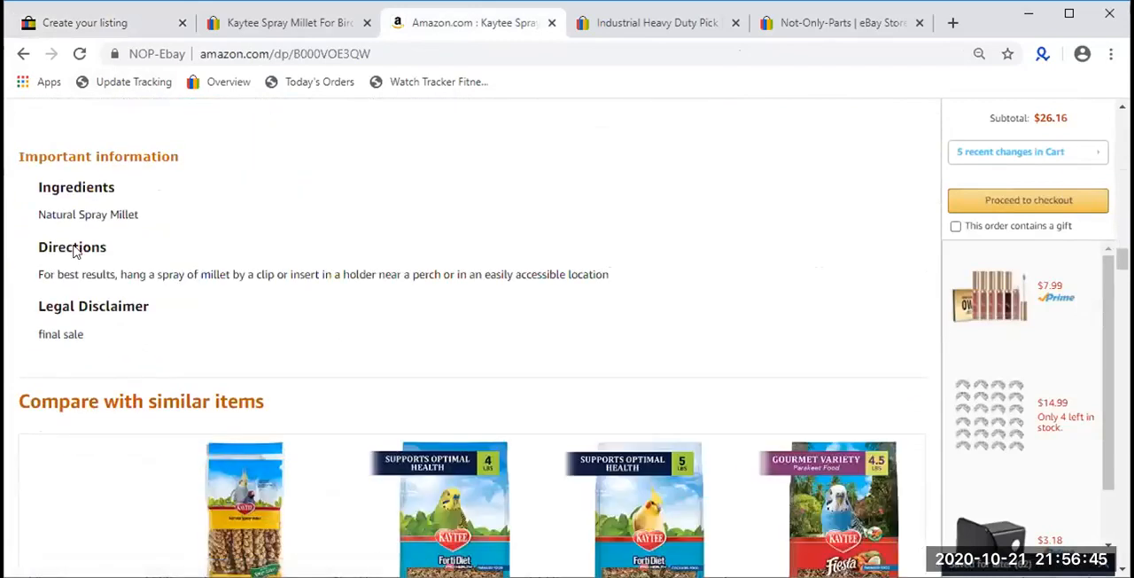
pyautogui.tripleClick(45, 326)
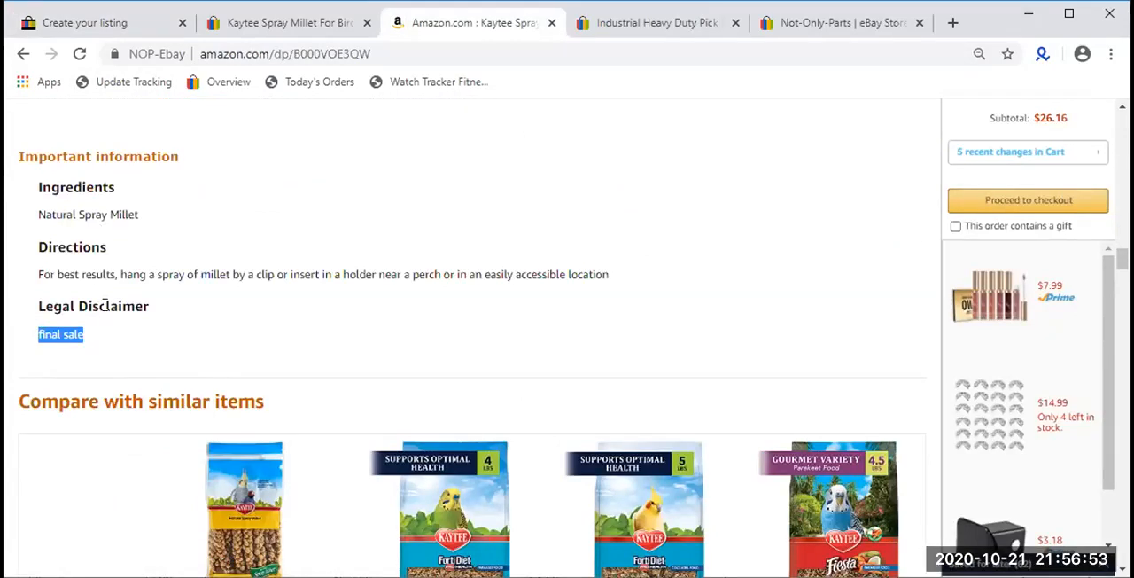
pyautogui.scroll(-13, 106, 304)
pyautogui.scroll(13, 106, 306)
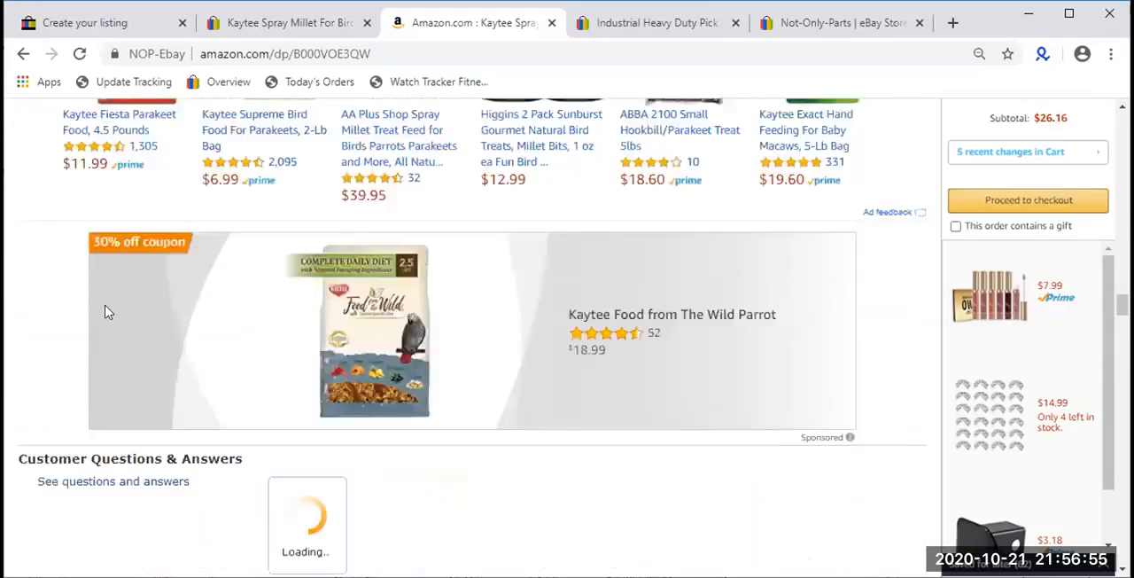
pyautogui.scroll(15, 105, 310)
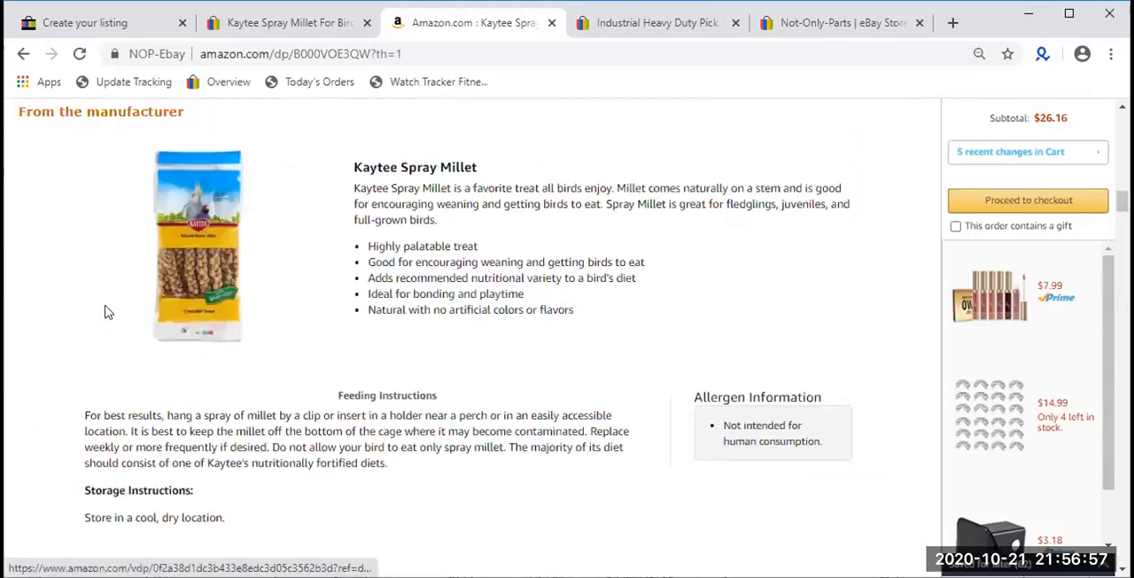
pyautogui.scroll(10, 106, 310)
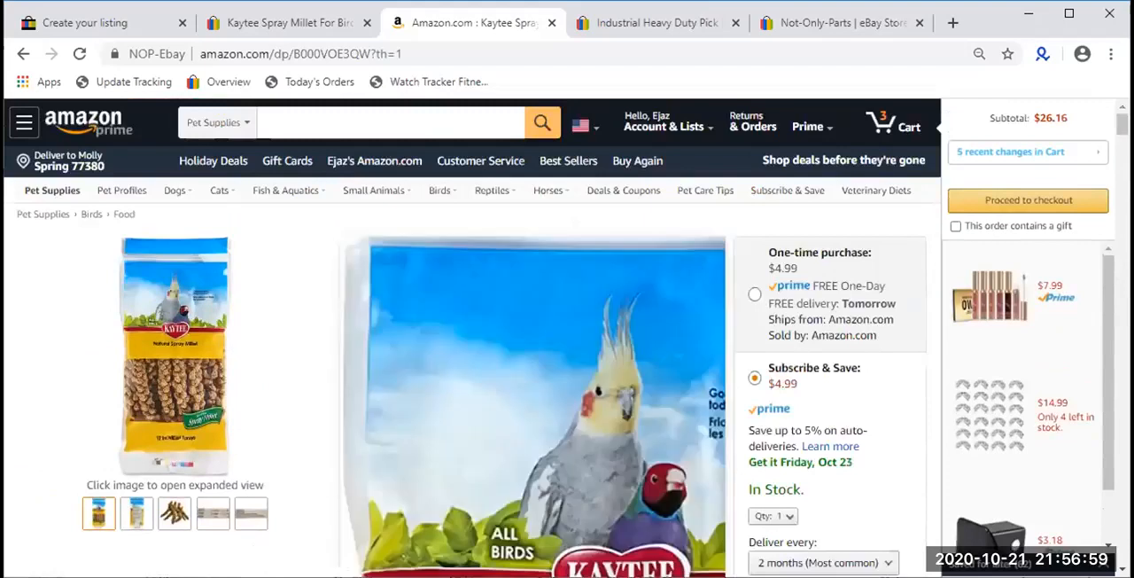
# - Return to the eBay listing form and examine the Format options in the selling details
pyautogui.click(92, 25)
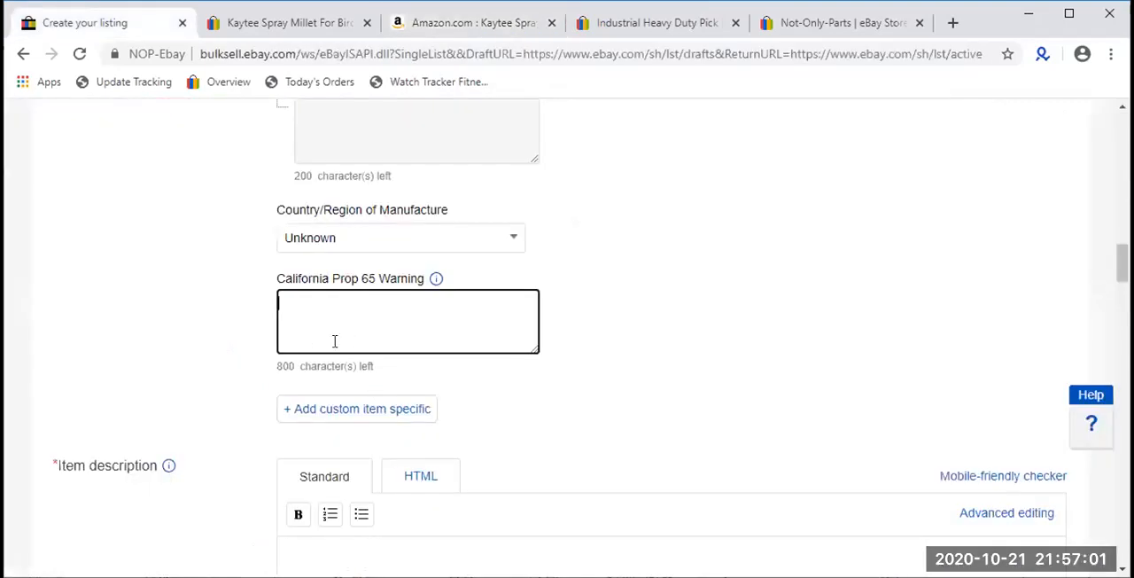
pyautogui.scroll(-3, 326, 341)
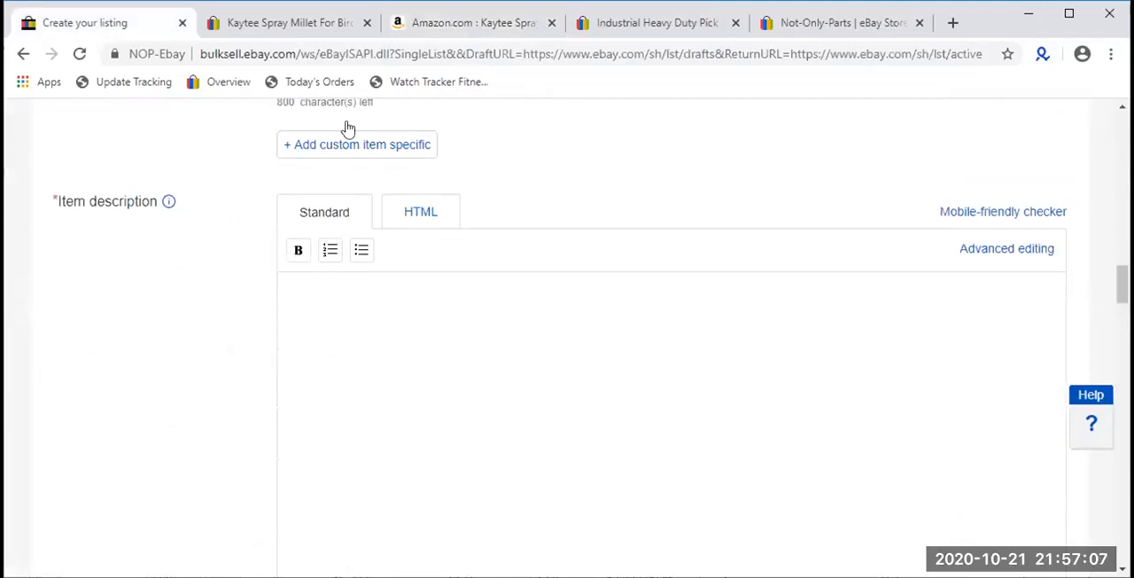
pyautogui.scroll(-5, 519, 436)
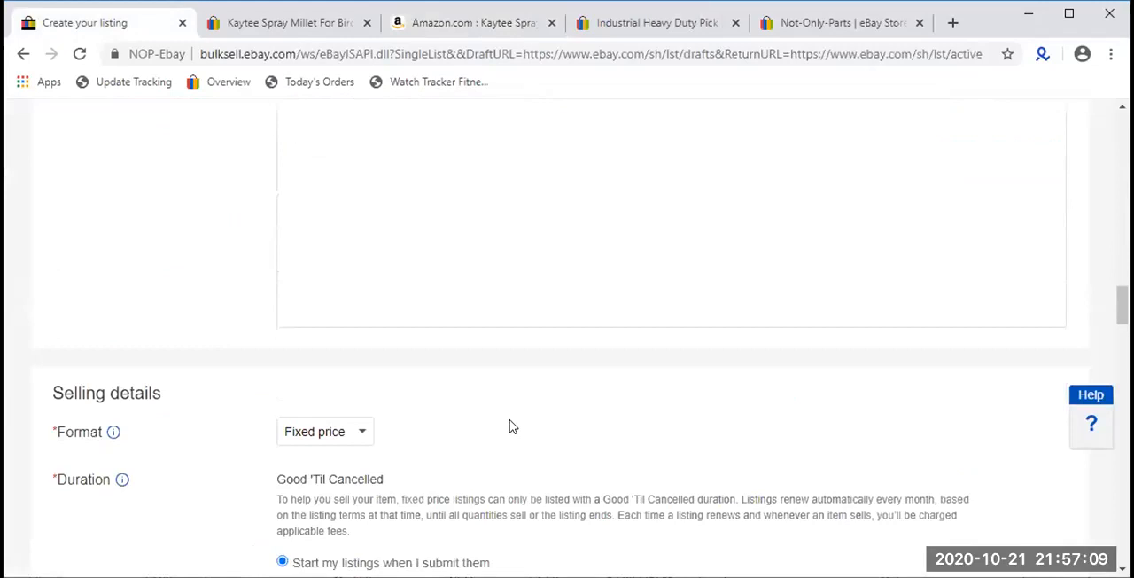
pyautogui.scroll(-1, 509, 426)
pyautogui.moveTo(151, 348); pyautogui.dragTo(53, 352)
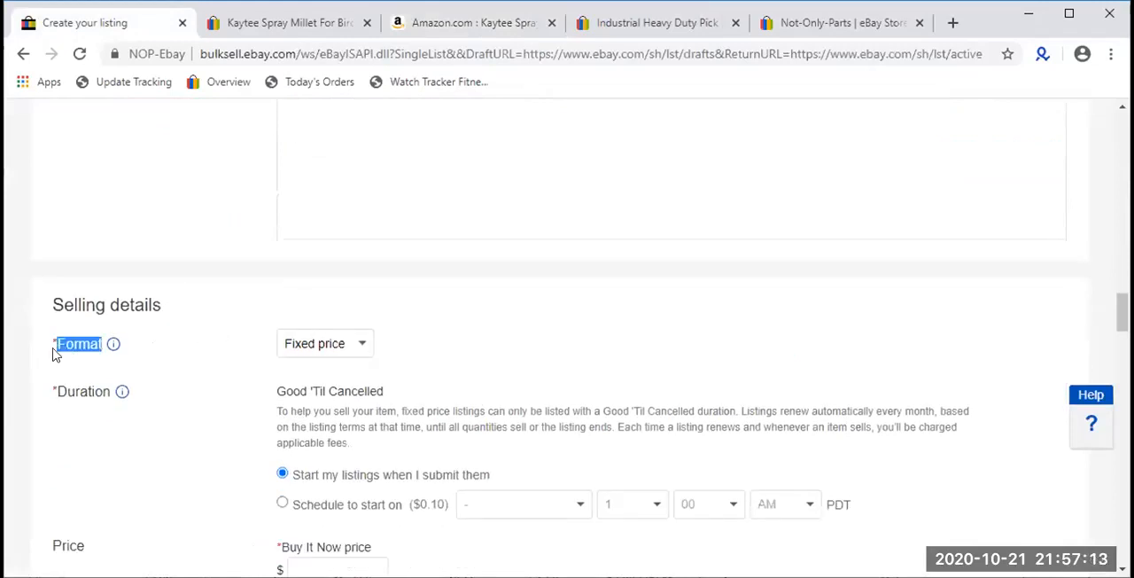
pyautogui.click(317, 346)
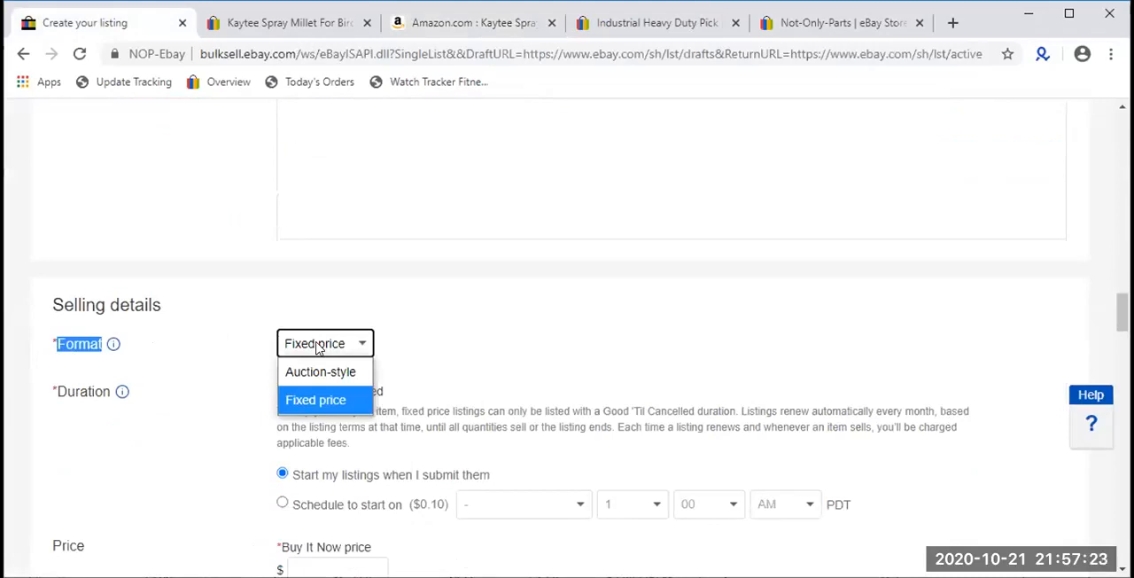
# - Close the Not-Only-Parts store page and open the listing's Format options again
pyautogui.click(919, 22)
pyautogui.click(306, 353)
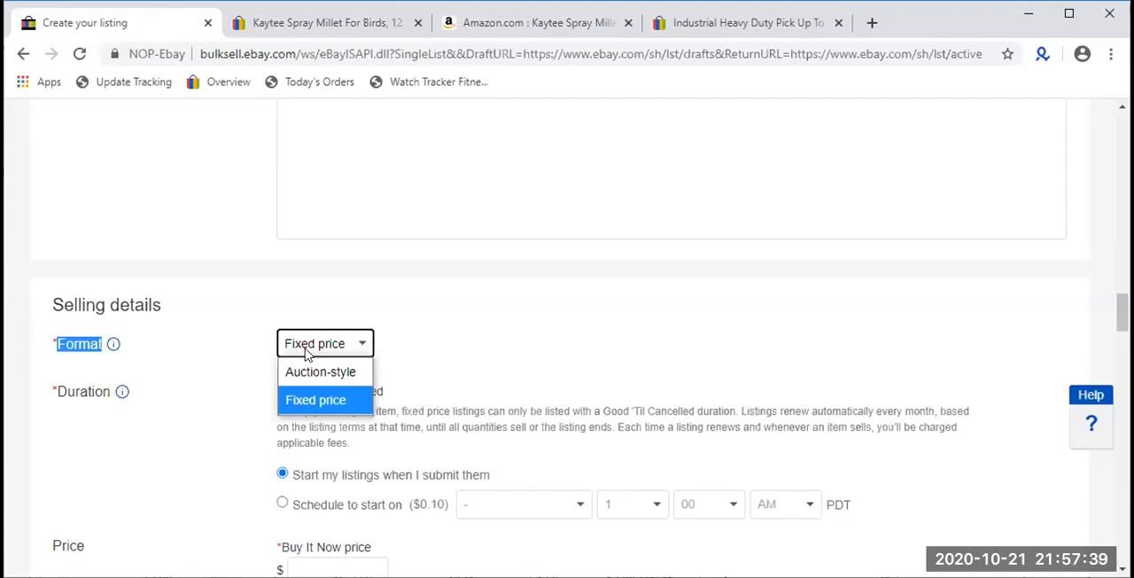
# - Switch to the reacher grabber tool page and search eBay for "coin collection"
pyautogui.click(752, 23)
pyautogui.click(510, 159)
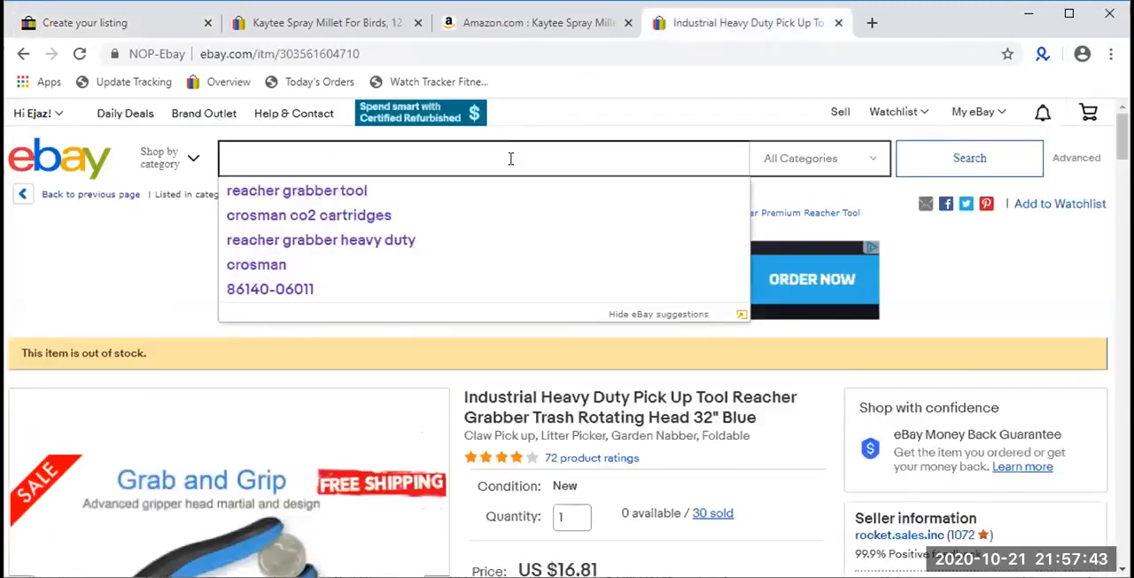
pyautogui.write('coi')
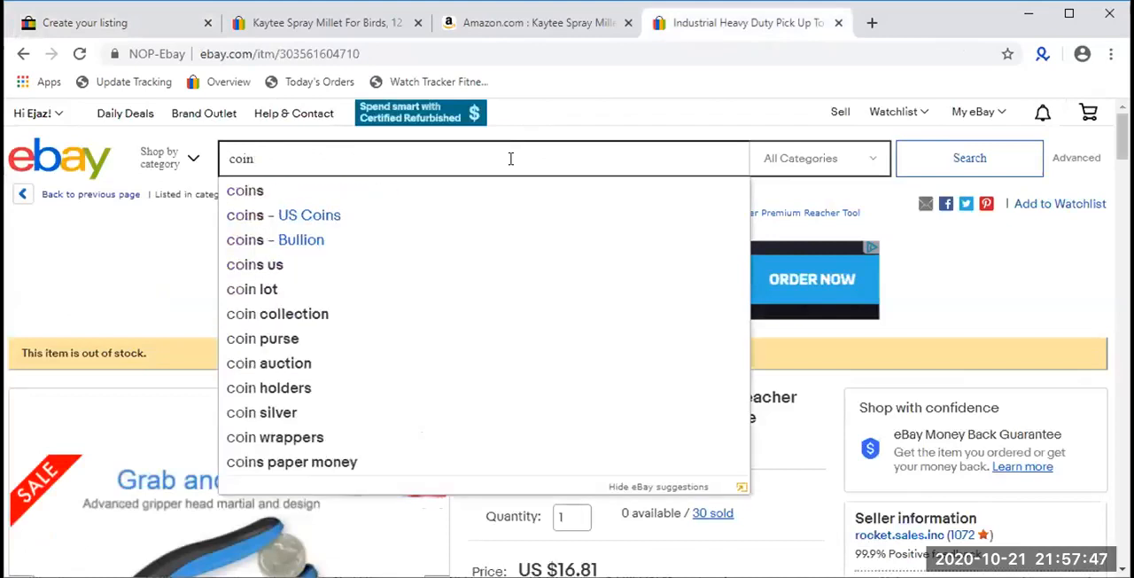
pyautogui.write('n')
pyautogui.press('Down')
pyautogui.press('Down')
pyautogui.press('Down')
pyautogui.press('Down')
pyautogui.press('Down')
pyautogui.press('Down')
pyautogui.press('Return')
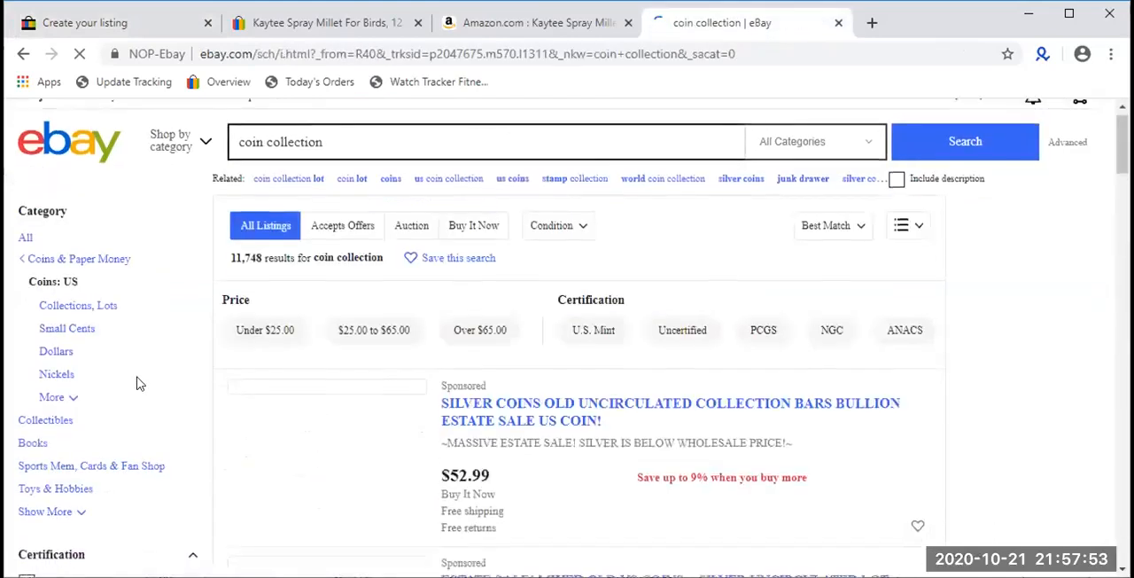
# - Filter the "coin collection" search results to show only auction listings
pyautogui.scroll(-5, 137, 380)
pyautogui.scroll(-3, 107, 356)
pyautogui.scroll(-8, 106, 363)
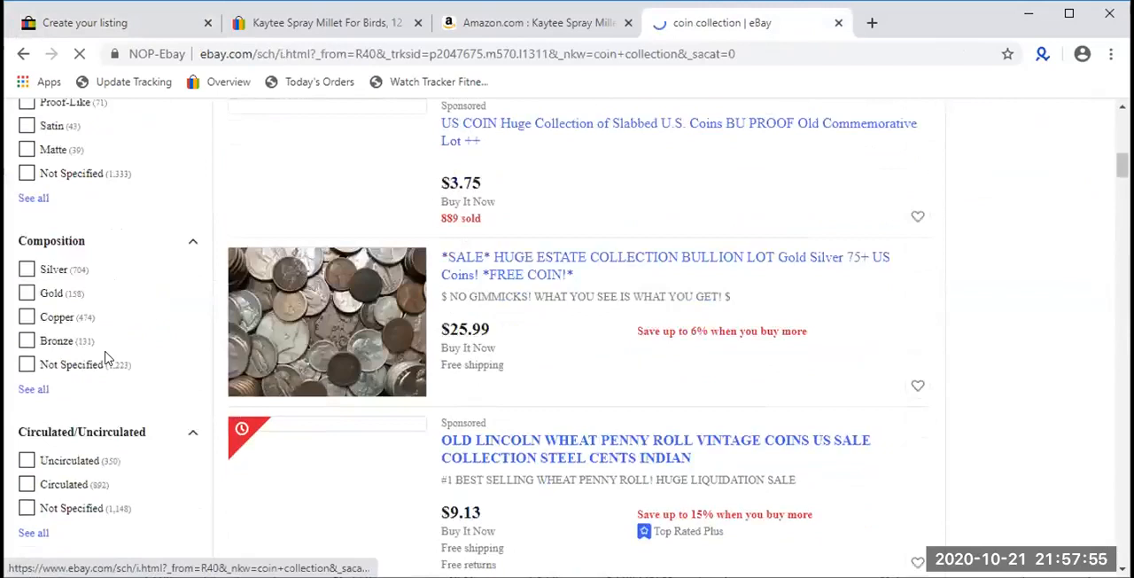
pyautogui.scroll(-3, 119, 396)
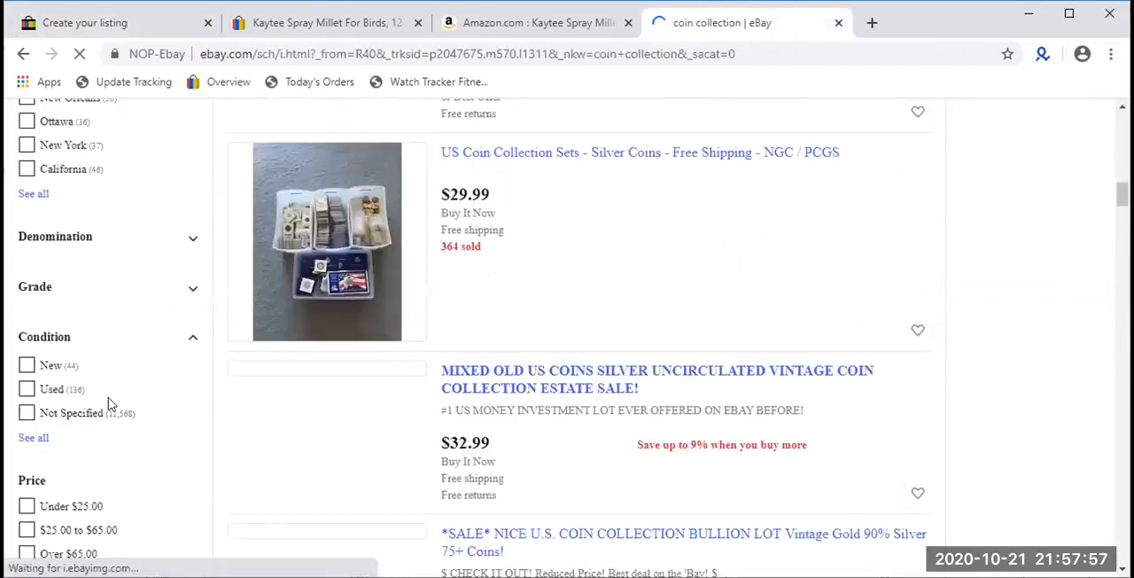
pyautogui.scroll(-3, 35, 403)
pyautogui.scroll(-1, 36, 403)
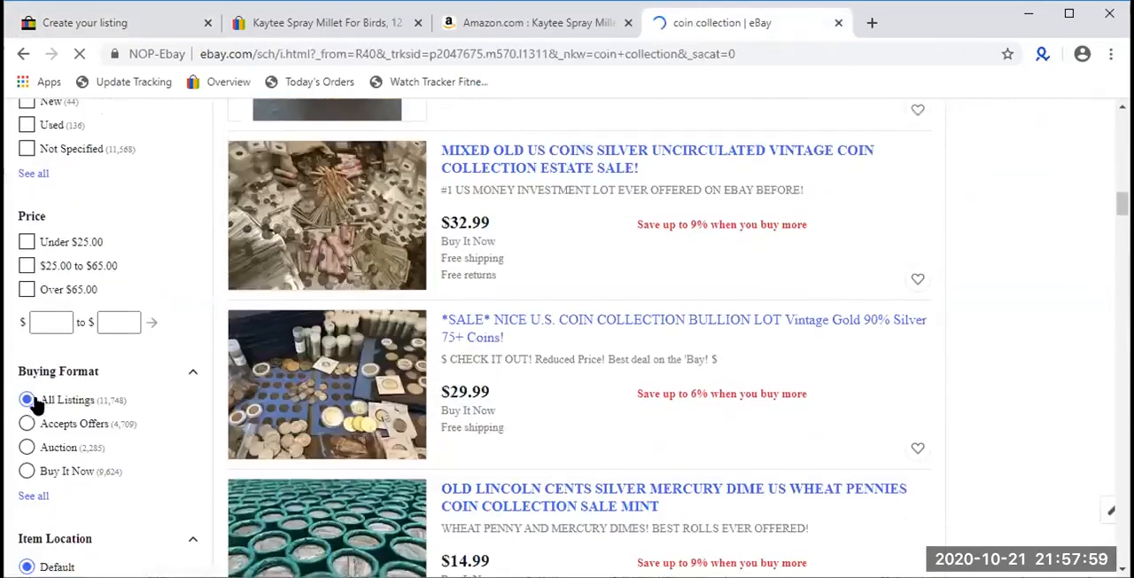
pyautogui.click(38, 452)
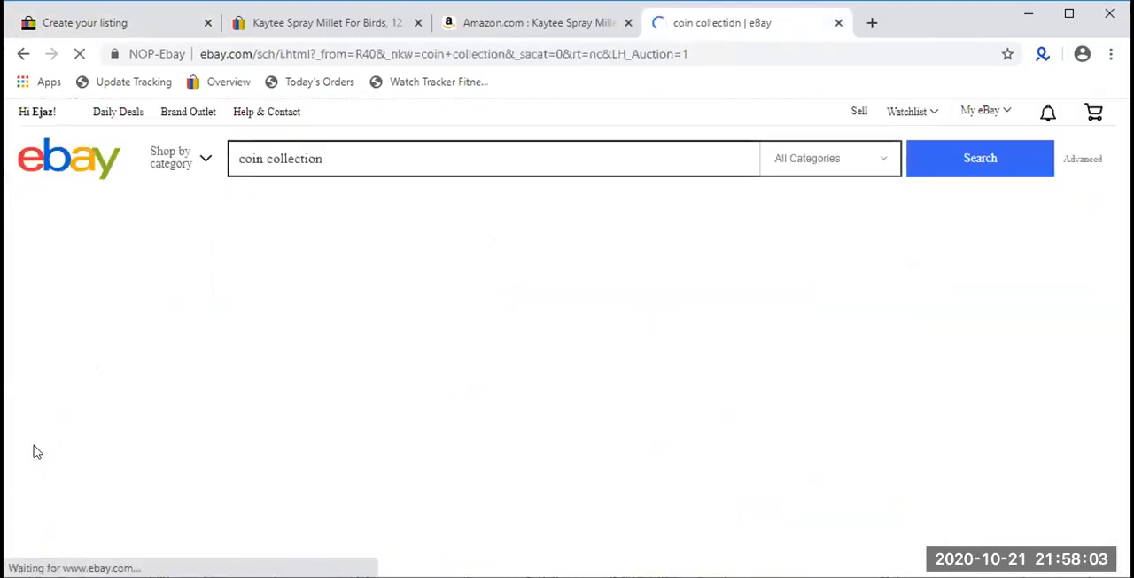
# - Open the first auction result, US Coin Collection Junk Drawer Lot Bulk Estate, in a new tab and switch to it
pyautogui.scroll(-2, 408, 324)
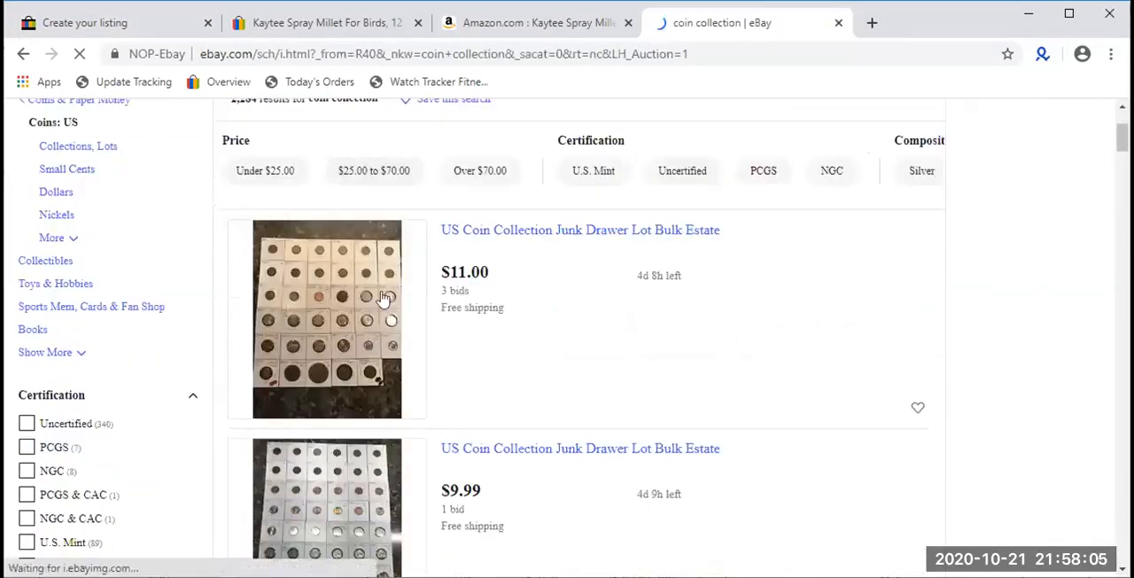
pyautogui.rightClick(400, 300)
pyautogui.press('Escape')
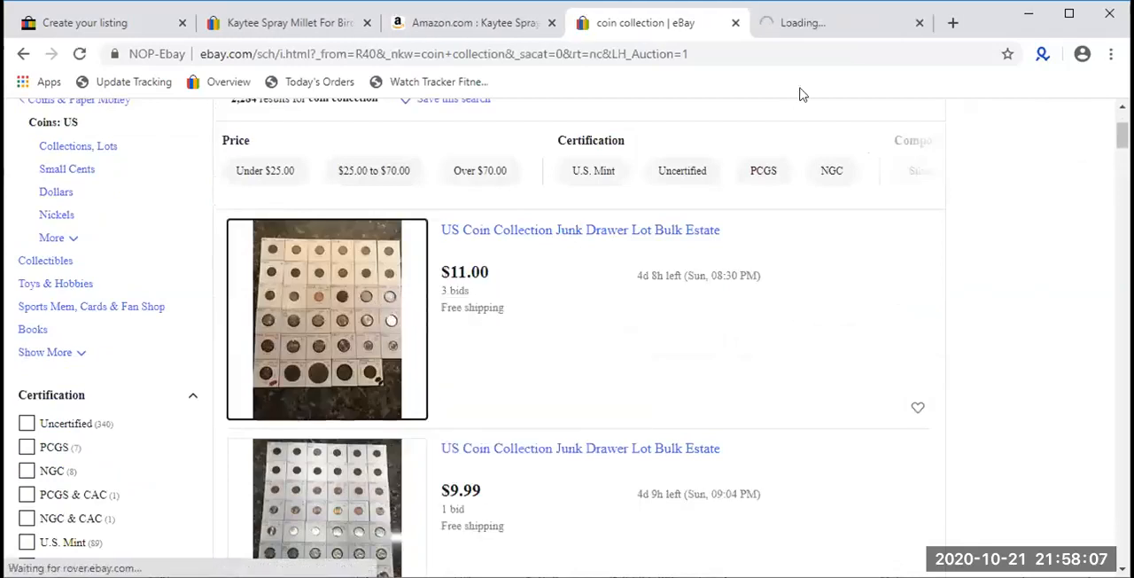
pyautogui.click(828, 23)
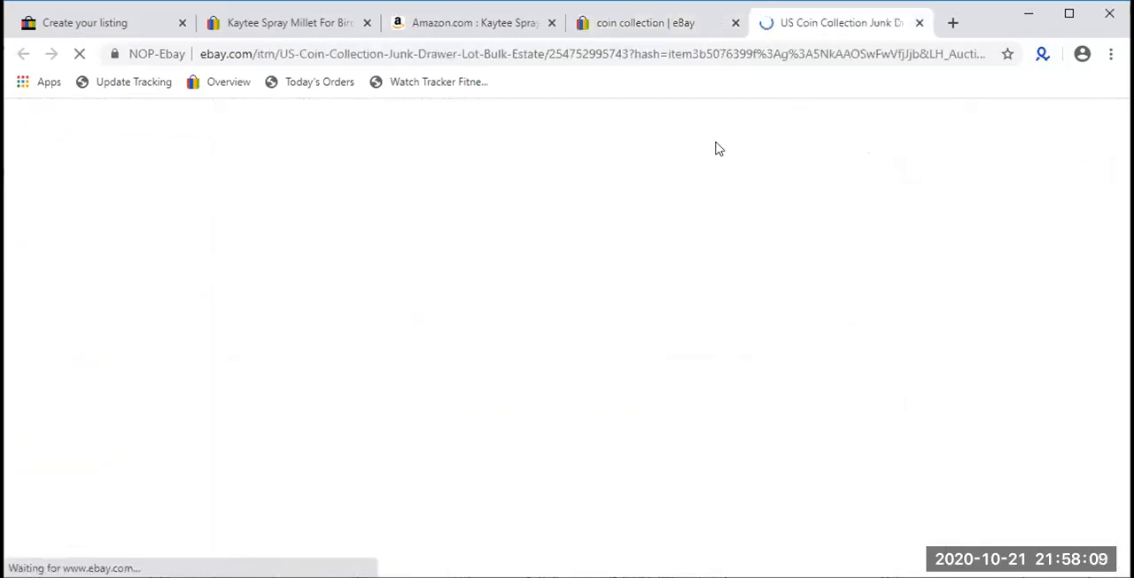
# - Check the coin lot's current bid and time left, and enter 13 as a sample bid without placing it
pyautogui.moveTo(604, 453); pyautogui.dragTo(562, 456)
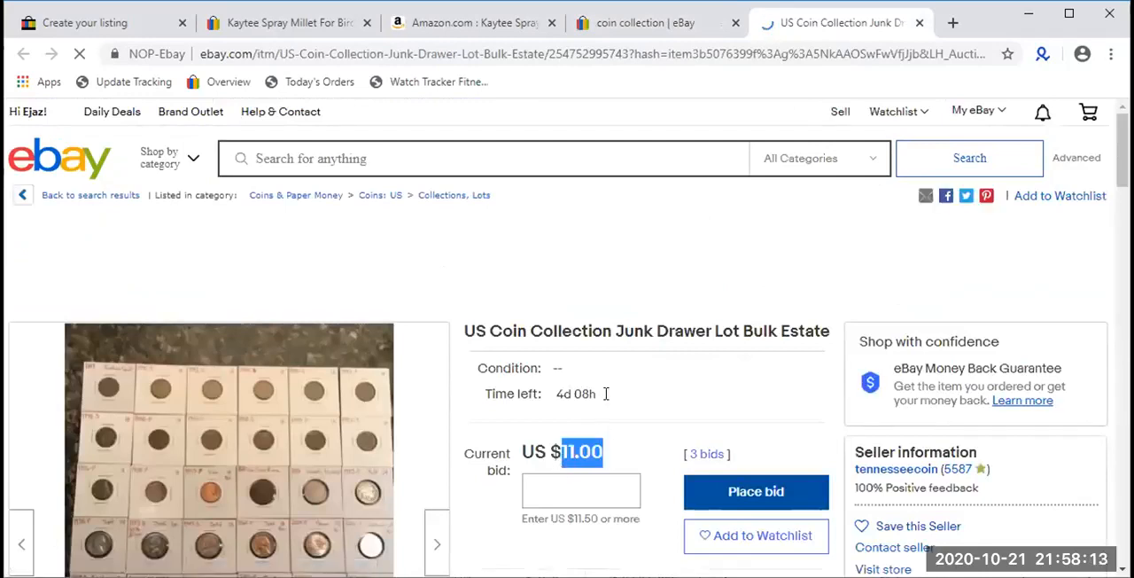
pyautogui.moveTo(606, 393); pyautogui.dragTo(544, 397)
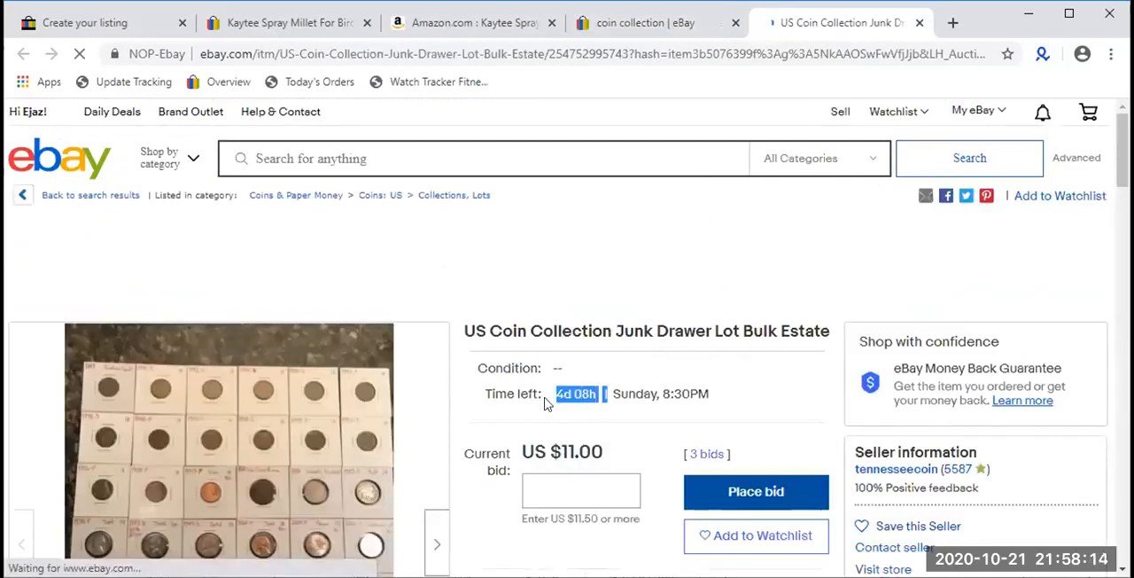
pyautogui.click(606, 481)
pyautogui.write('13')
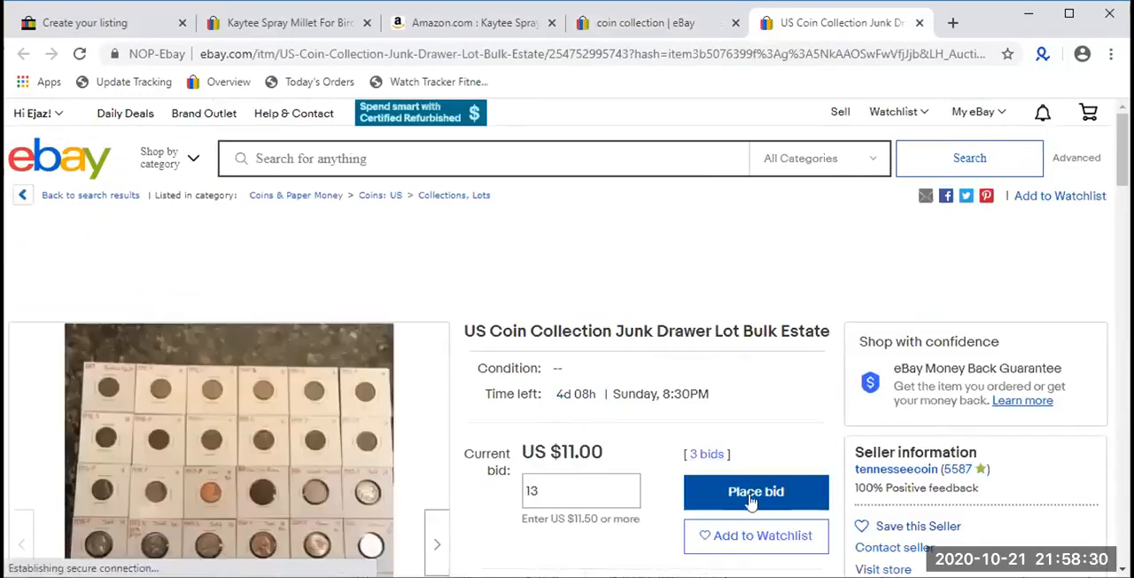
# - Open the coin lot's bid history and examine the bid amounts from the starting price up to the highest bid
pyautogui.click(709, 454)
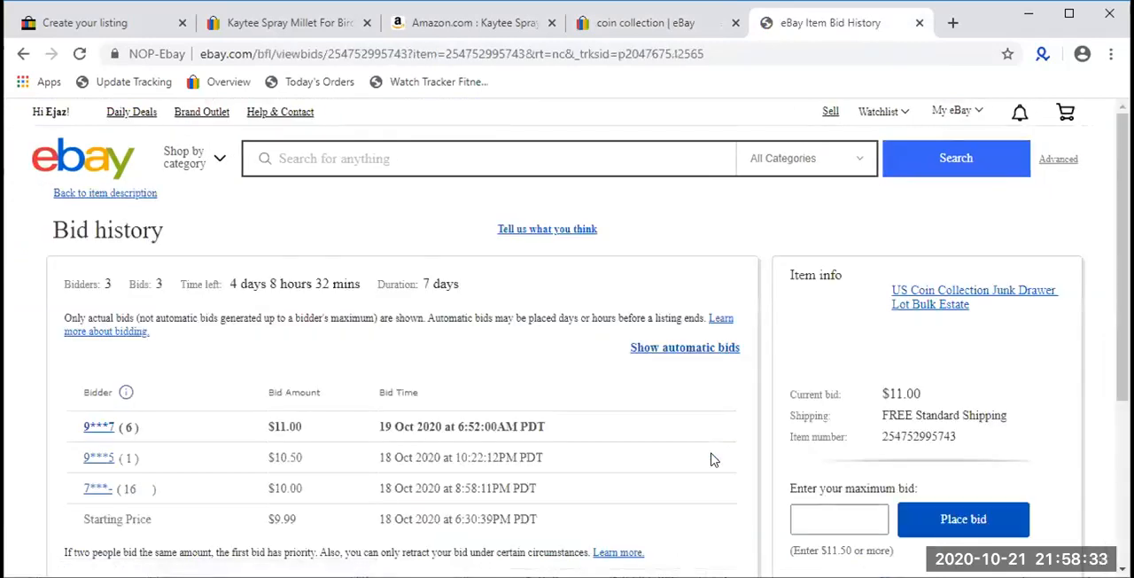
pyautogui.scroll(-3, 713, 457)
pyautogui.click(127, 26)
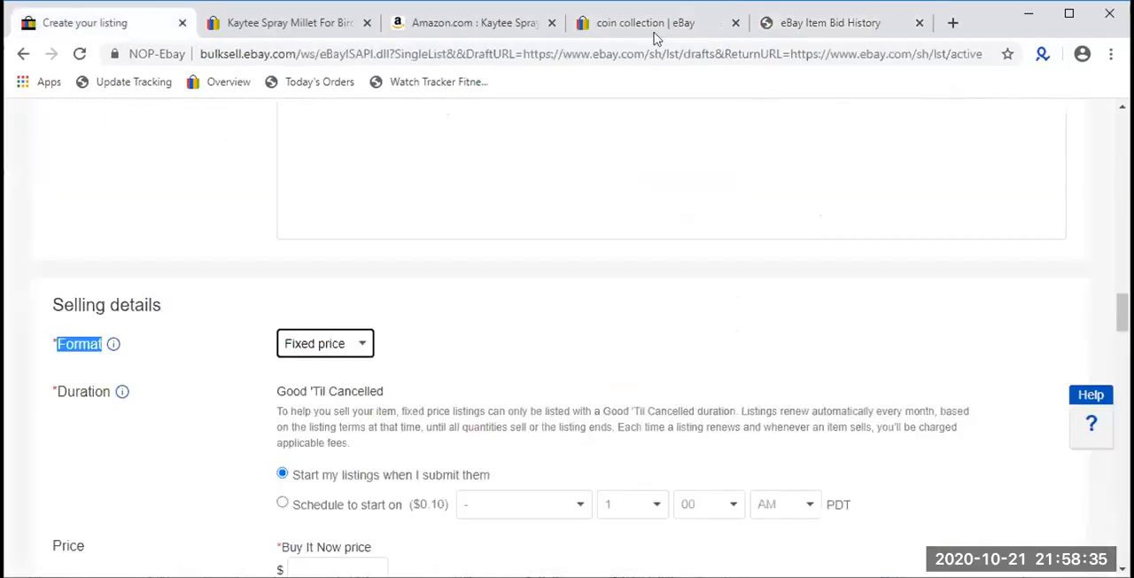
pyautogui.click(800, 24)
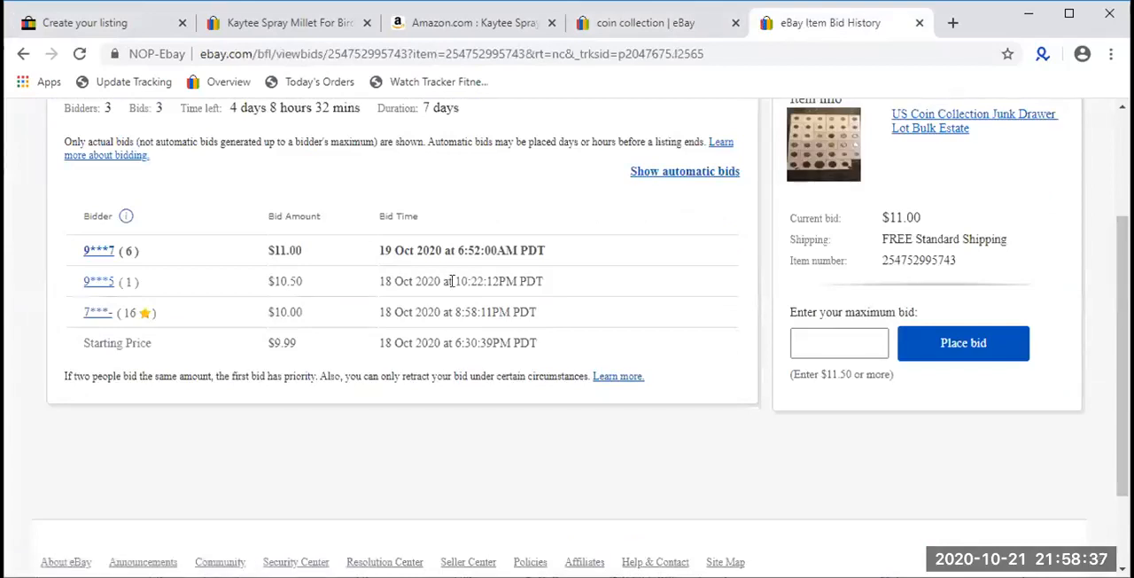
pyautogui.scroll(1, 222, 423)
pyautogui.doubleClick(272, 430)
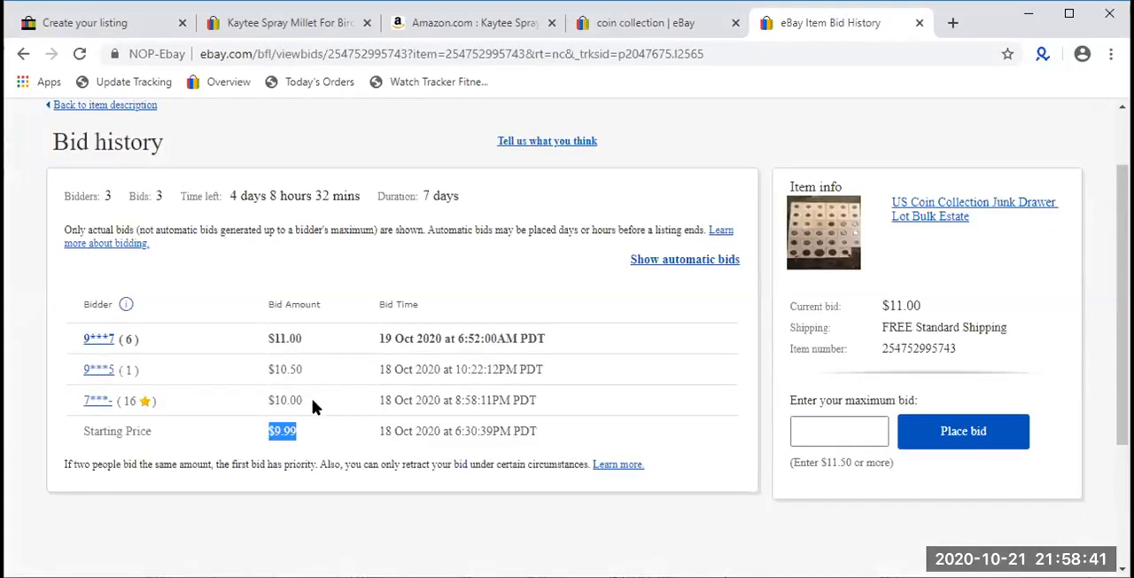
pyautogui.doubleClick(286, 401)
pyautogui.click(286, 370)
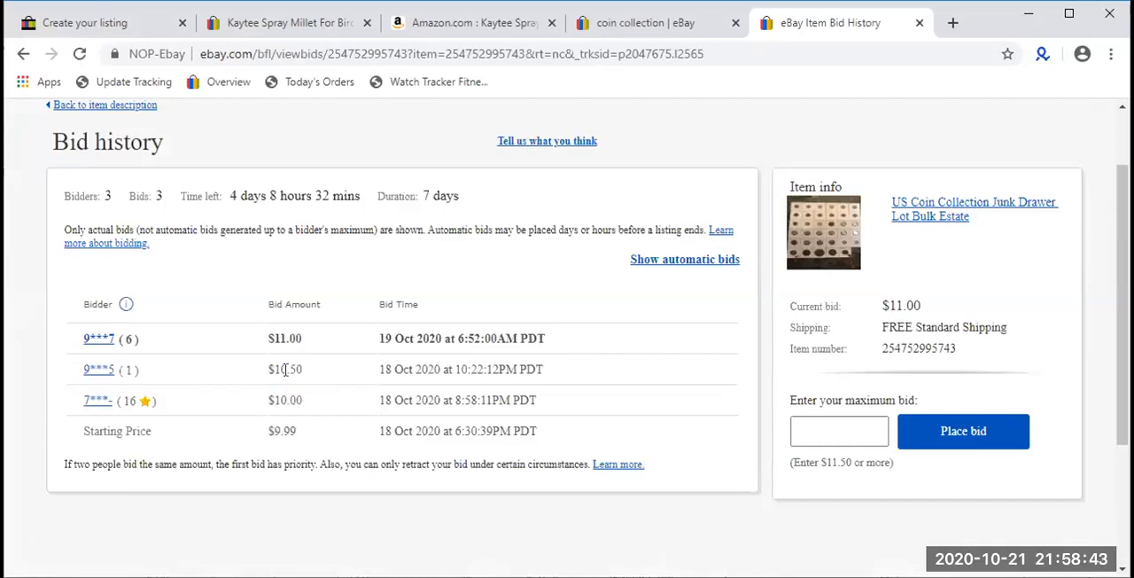
pyautogui.doubleClick(285, 370)
pyautogui.doubleClick(275, 336)
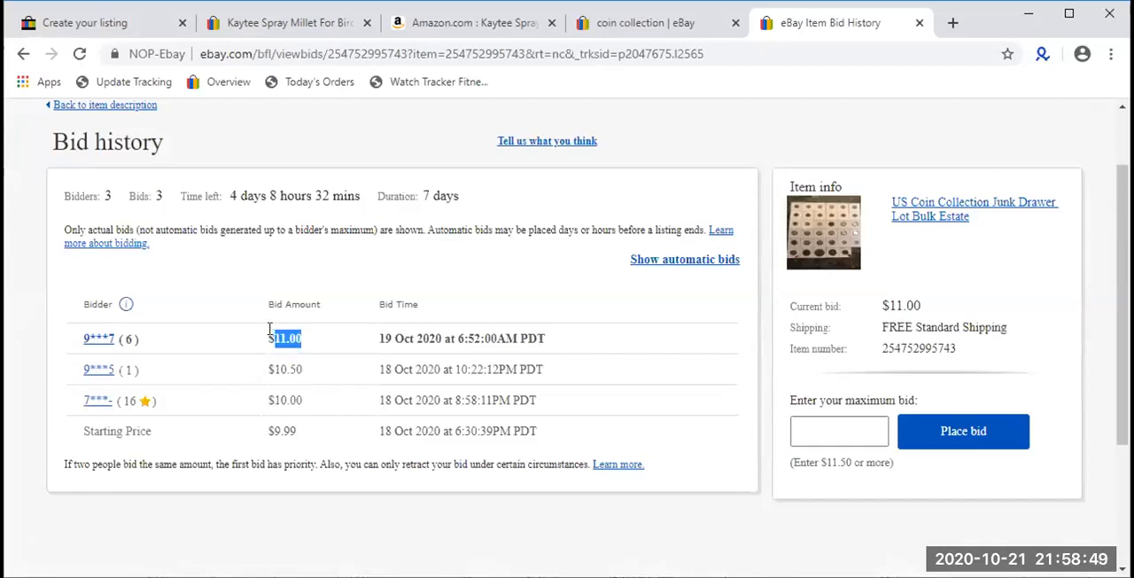
# - Close the bid history page and browse the other coin collection auctions in the search results
pyautogui.click(654, 22)
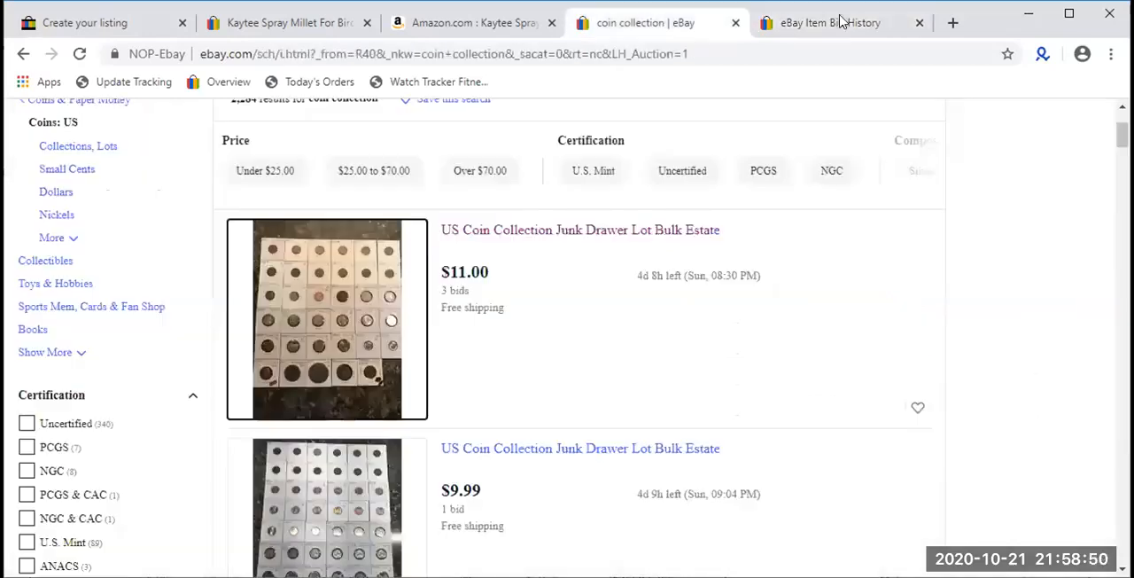
pyautogui.click(918, 23)
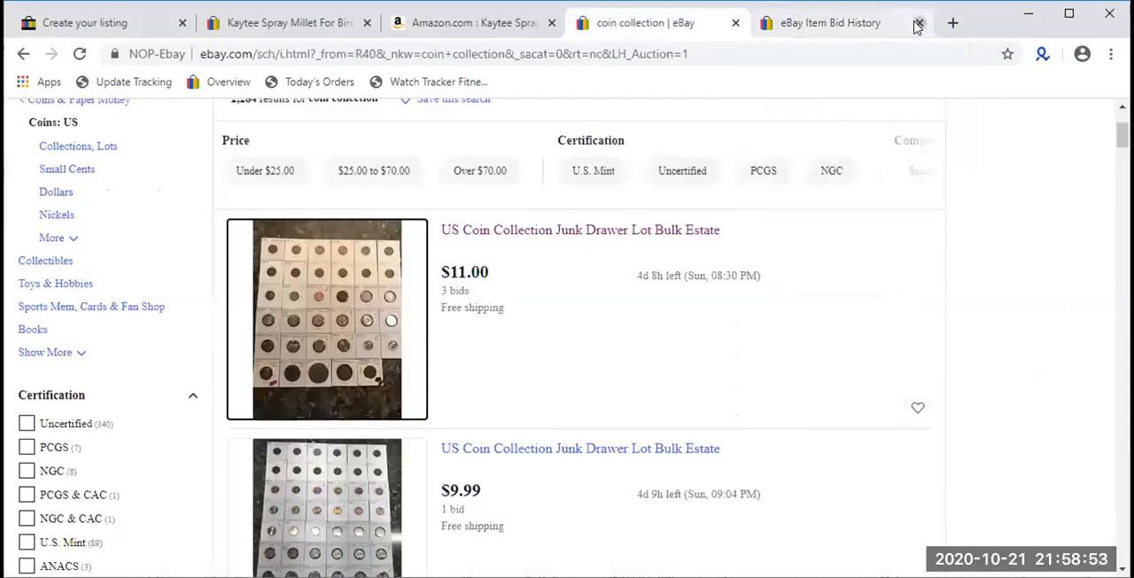
pyautogui.scroll(-5, 719, 275)
pyautogui.scroll(-5, 719, 279)
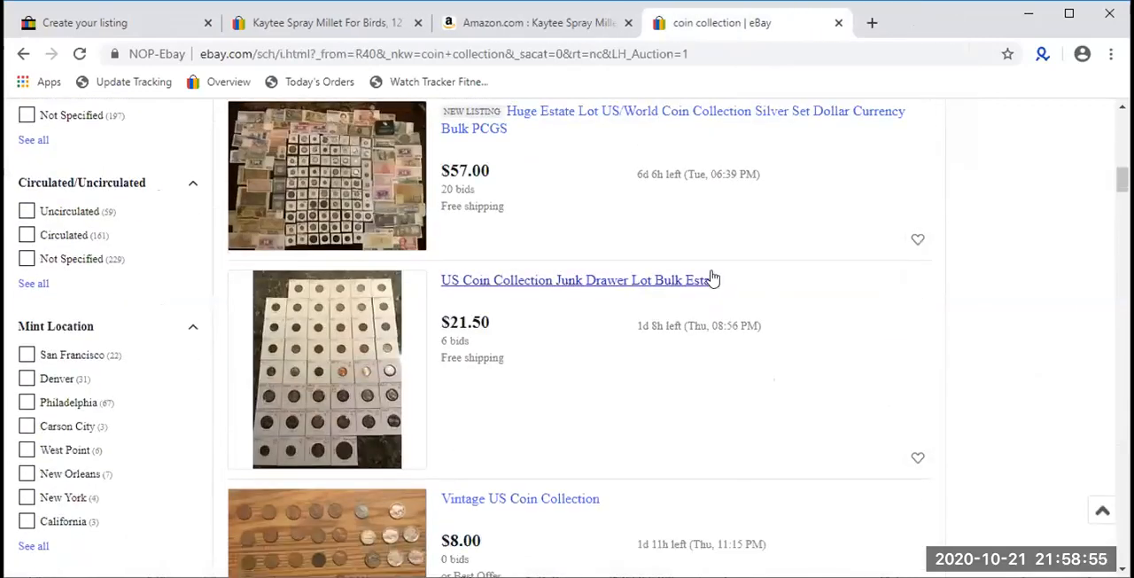
pyautogui.scroll(5, 711, 278)
pyautogui.scroll(5, 709, 266)
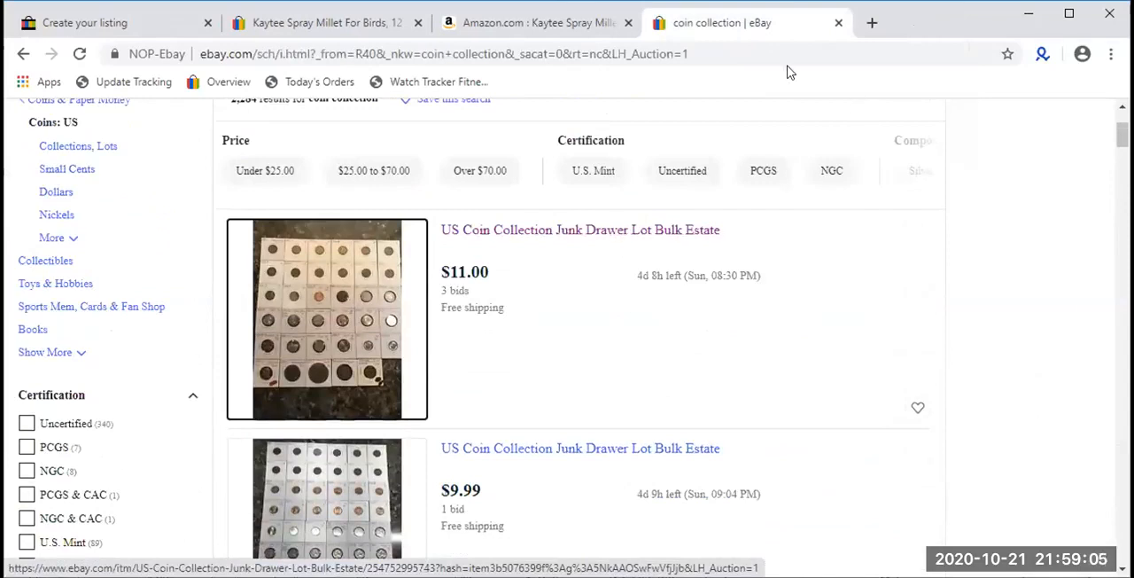
# - Close the coin collection results, return to the listing form and select Fixed price as the Format
pyautogui.click(838, 23)
pyautogui.click(169, 34)
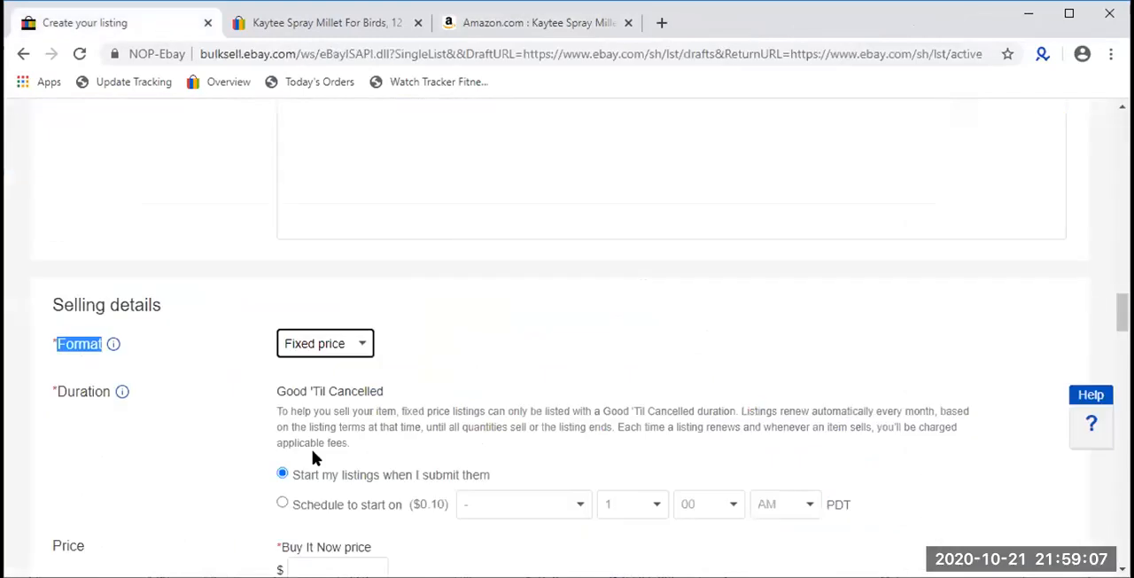
pyautogui.click(344, 344)
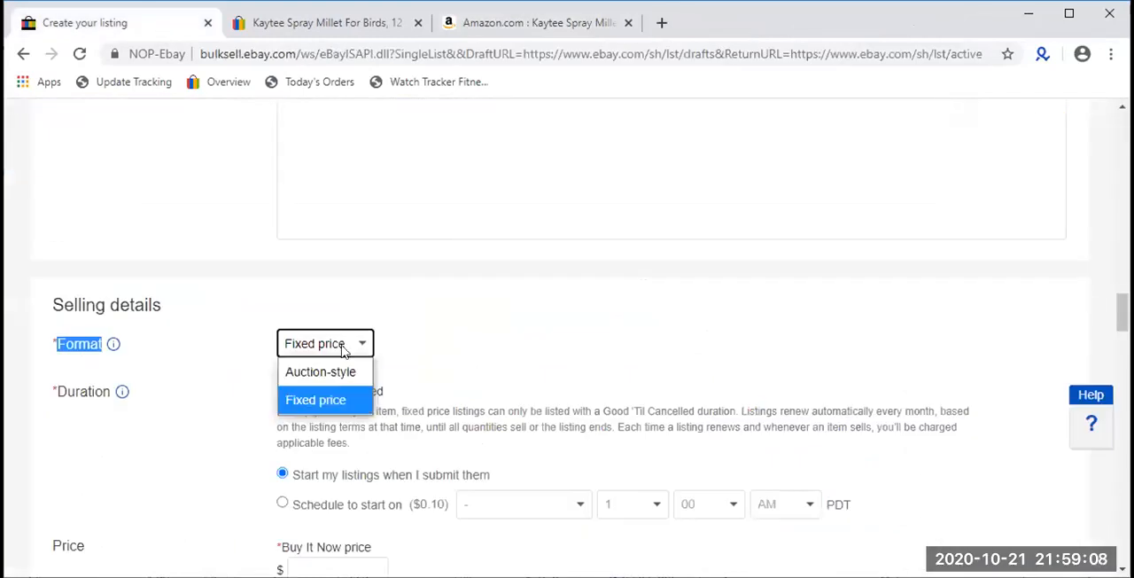
pyautogui.click(329, 402)
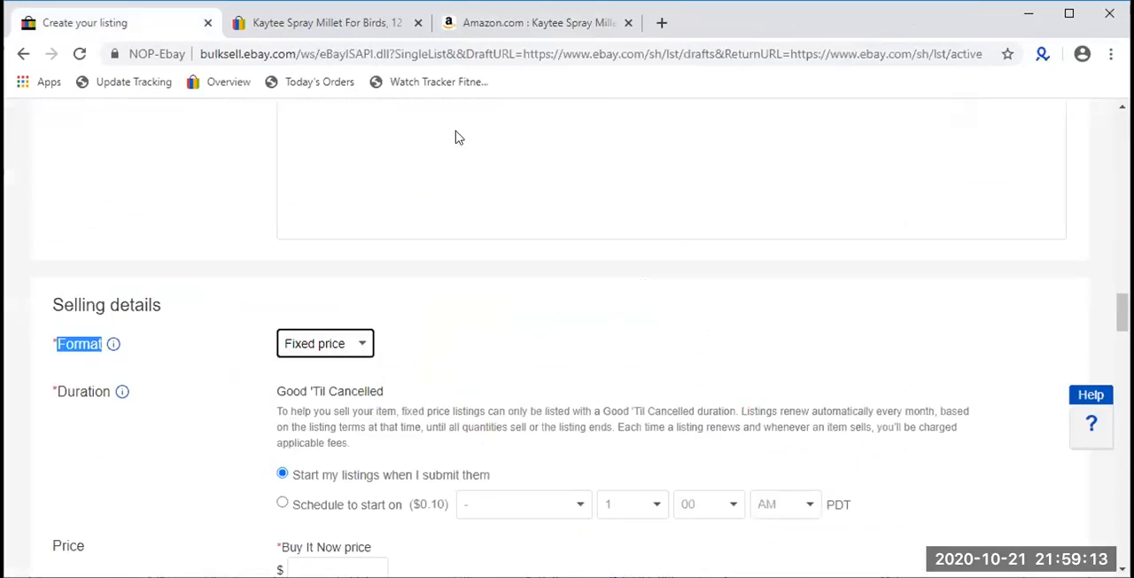
# - Open the eBay home page, ebay.com, in a new tab
pyautogui.click(660, 22)
pyautogui.write('e')
pyautogui.press('Return')
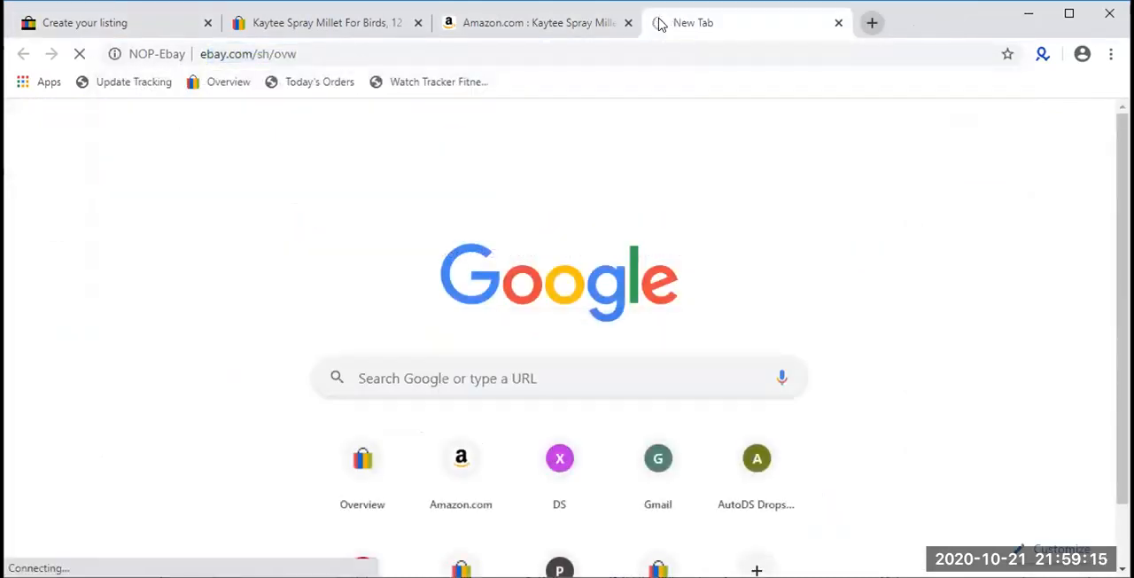
pyautogui.click(650, 46)
pyautogui.click(651, 48)
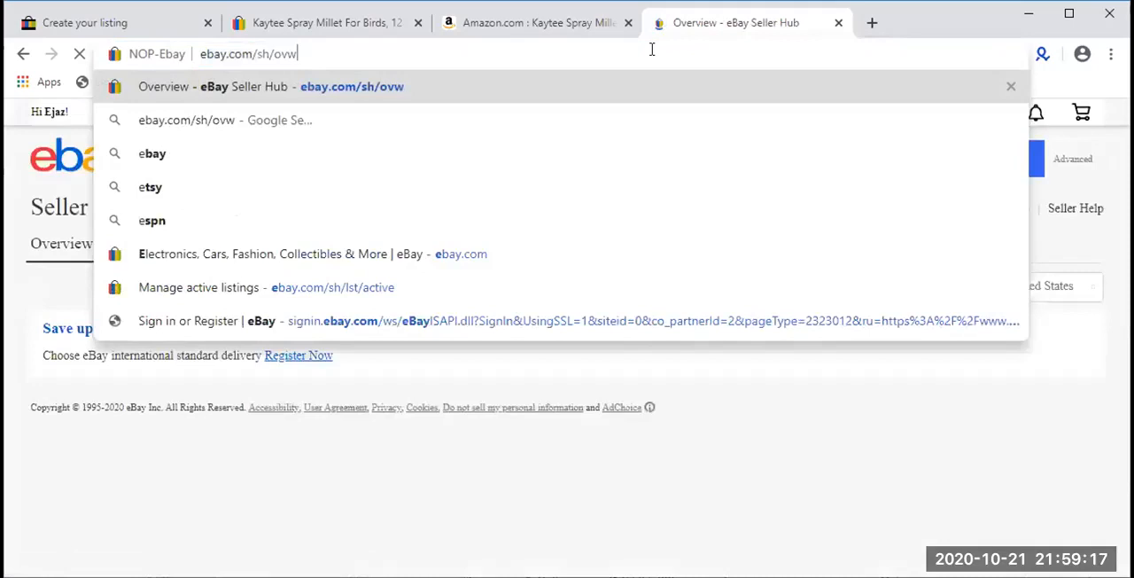
pyautogui.press('BackSpace')
pyautogui.press('BackSpace')
pyautogui.press('BackSpace')
pyautogui.press('BackSpace')
pyautogui.press('BackSpace')
pyautogui.press('BackSpace')
pyautogui.press('BackSpace')
pyautogui.press('Return')
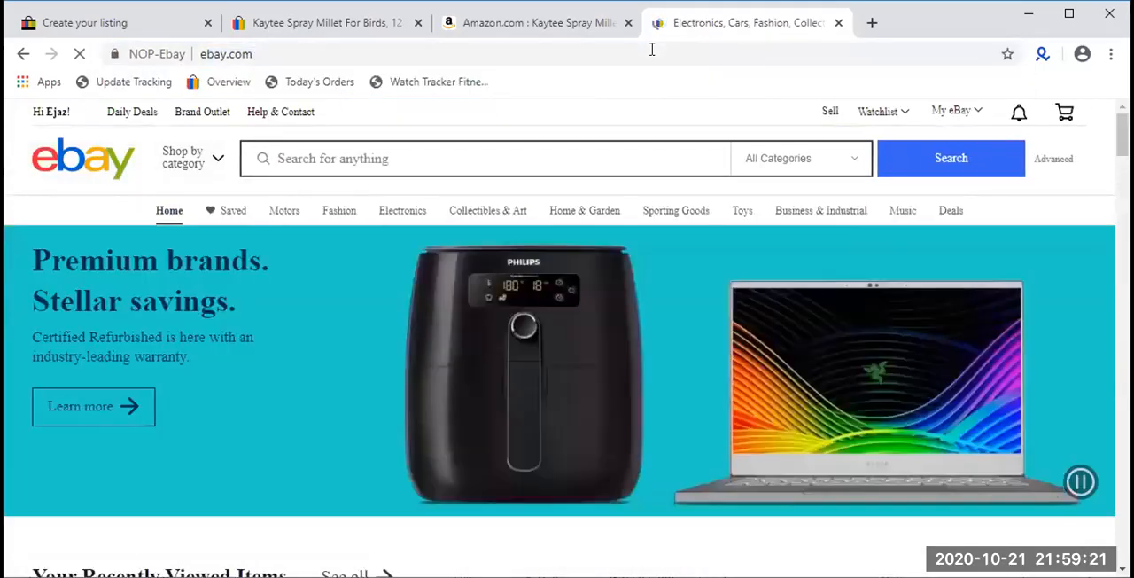
# - Open the Halloween gas mask costume from the recently viewed items and check its fixed price, shipping and delivery details
pyautogui.scroll(-6, 435, 337)
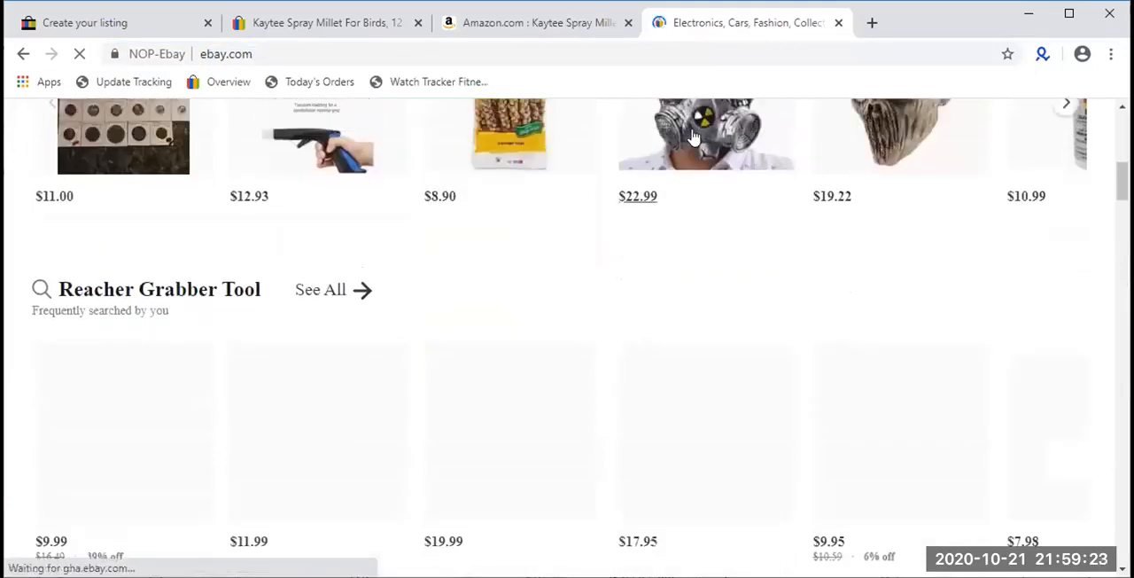
pyautogui.click(671, 193)
pyautogui.scroll(3, 671, 266)
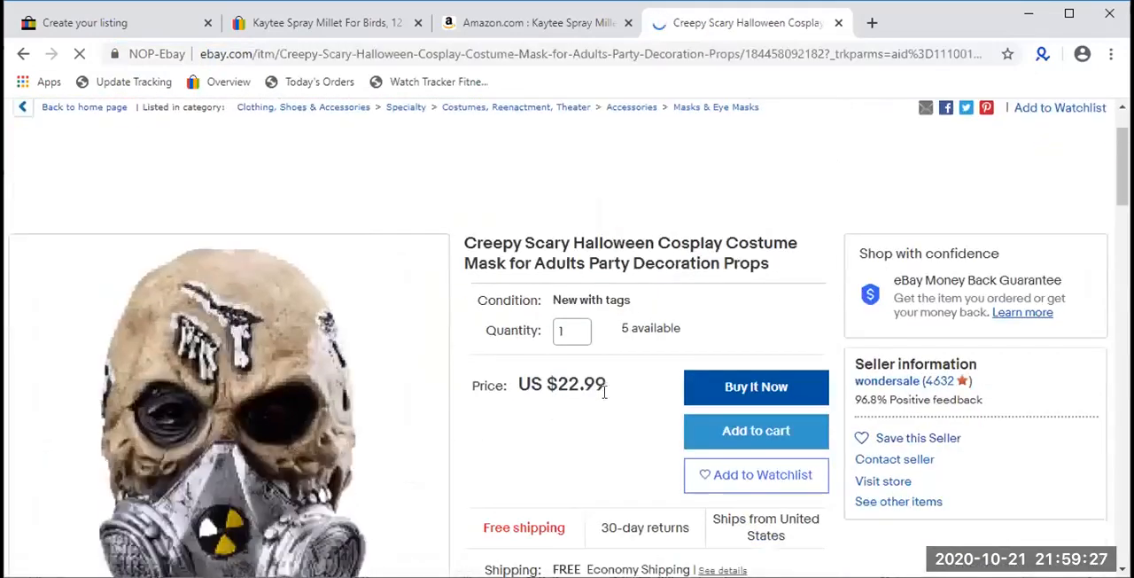
pyautogui.moveTo(606, 384); pyautogui.dragTo(544, 377)
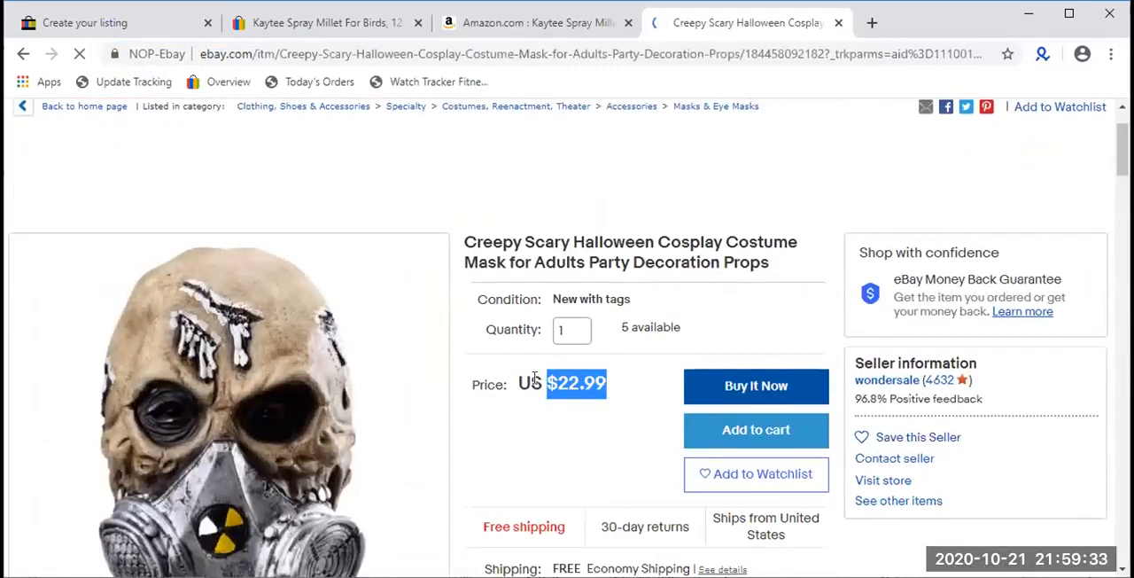
pyautogui.scroll(-1, 530, 381)
pyautogui.scroll(-1, 529, 377)
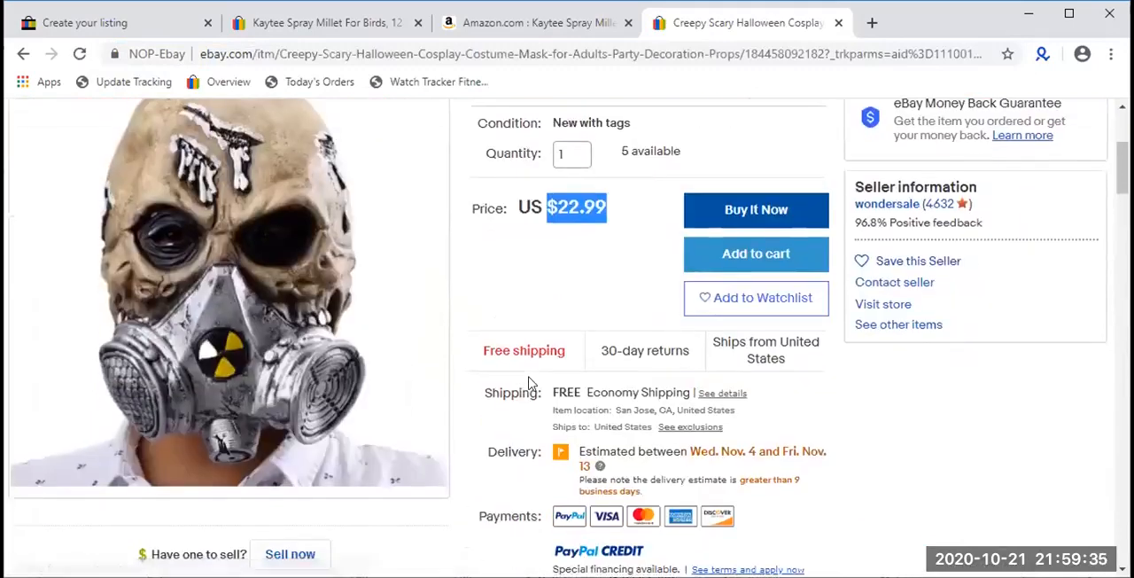
pyautogui.scroll(1, 499, 372)
# - Return to the listing form and review the Duration and Price fields in the selling details
pyautogui.click(80, 25)
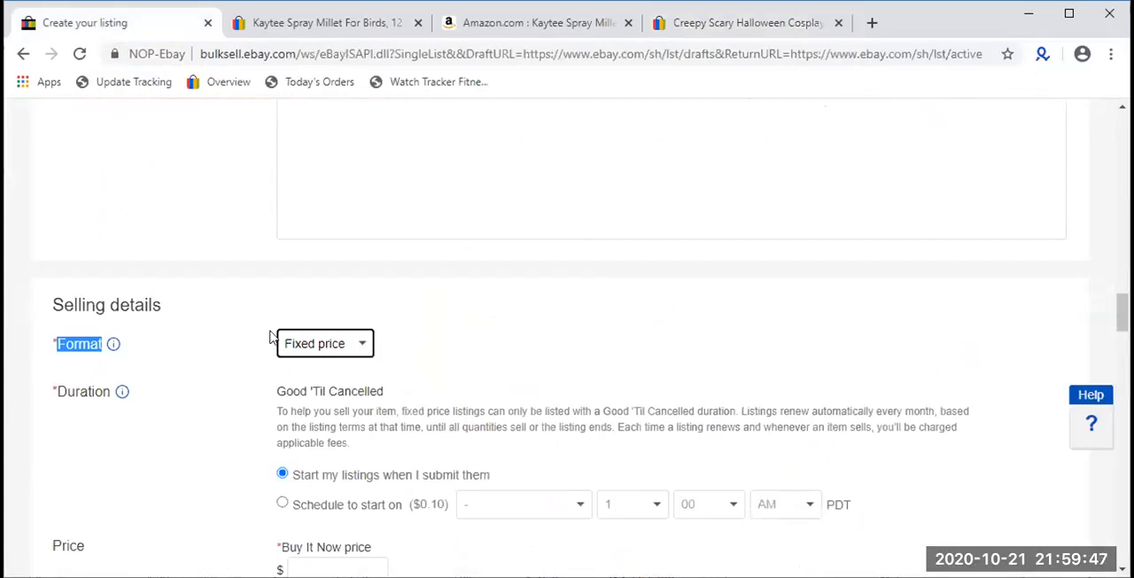
pyautogui.click(415, 361)
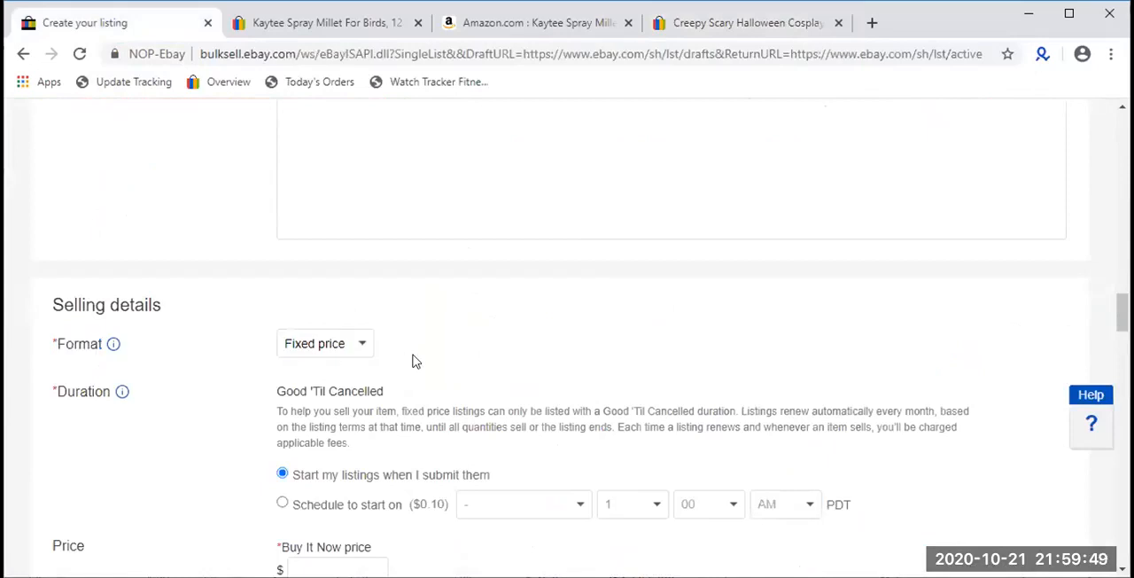
pyautogui.scroll(-1, 415, 361)
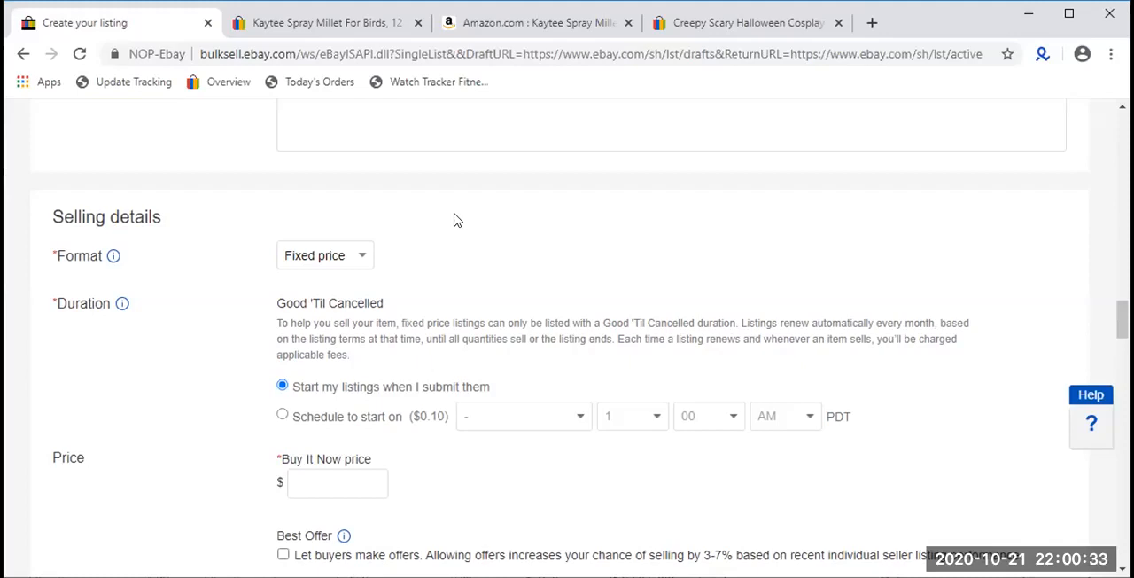
# - Examine the Good 'Til Cancelled duration, the immediate and scheduled start options, and the price, offer and quantity fields of the selling details
pyautogui.tripleClick(350, 294)
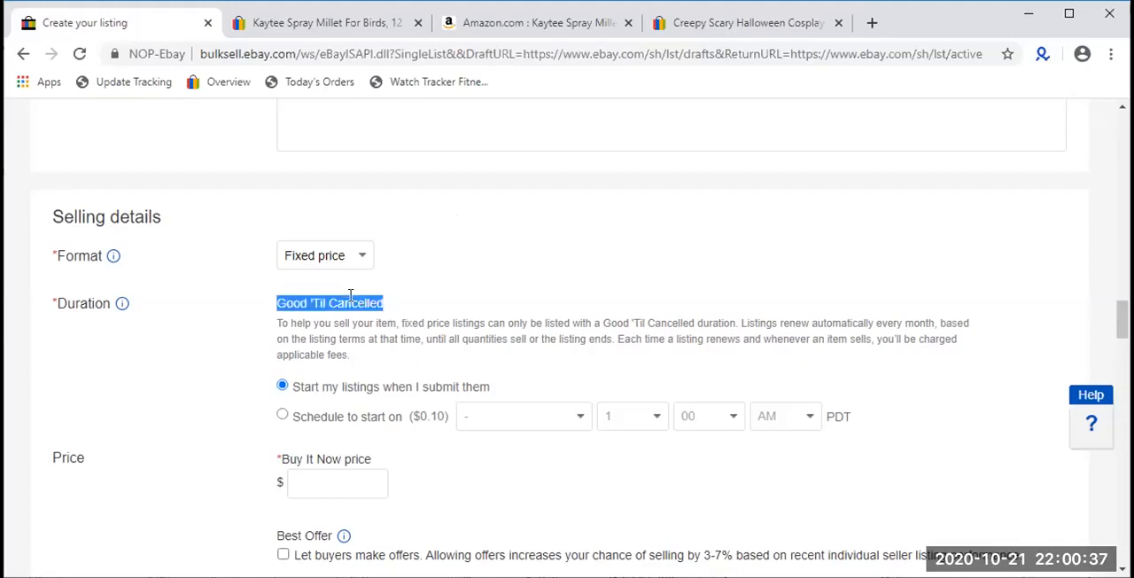
pyautogui.doubleClick(62, 304)
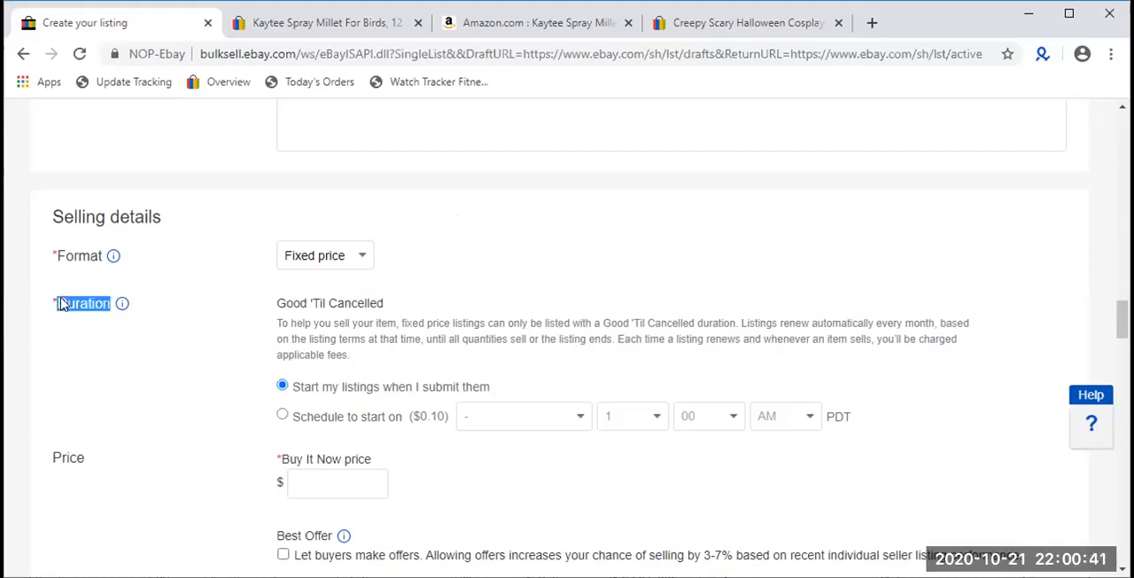
pyautogui.doubleClick(307, 413)
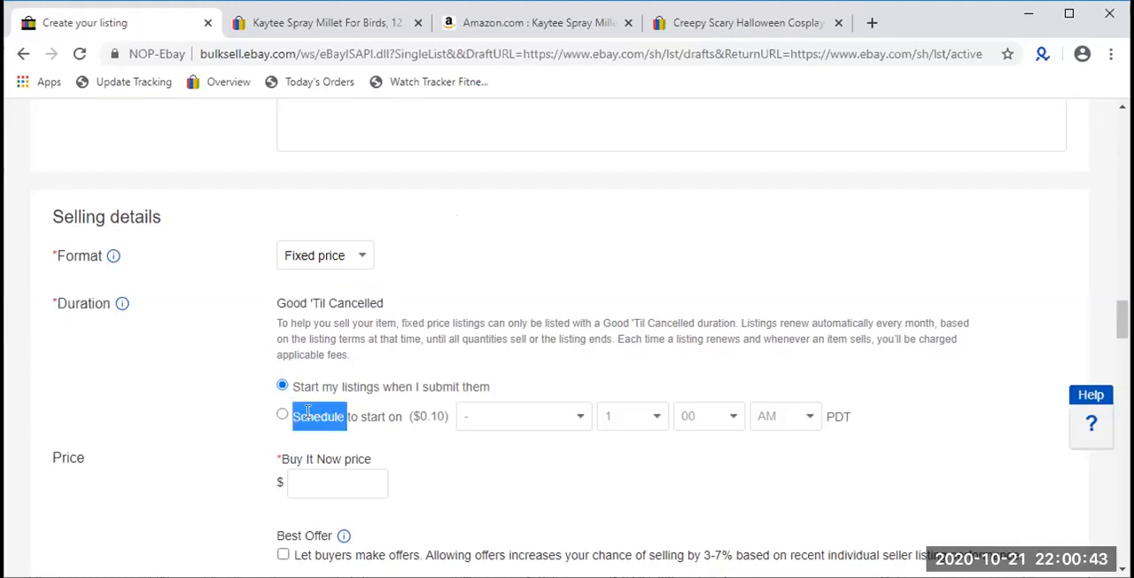
pyautogui.tripleClick(307, 412)
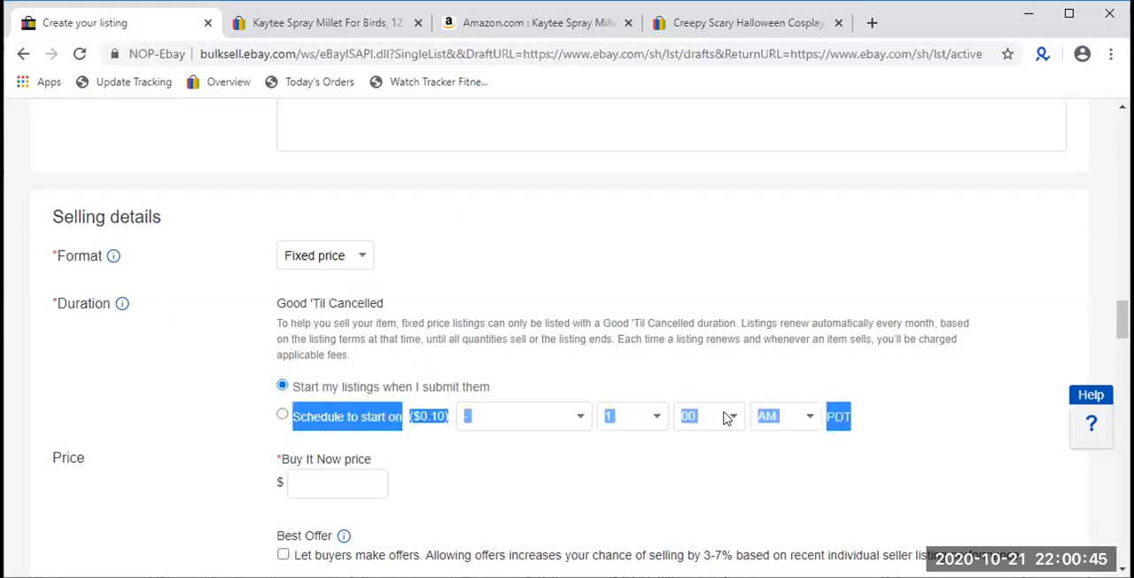
pyautogui.click(423, 407)
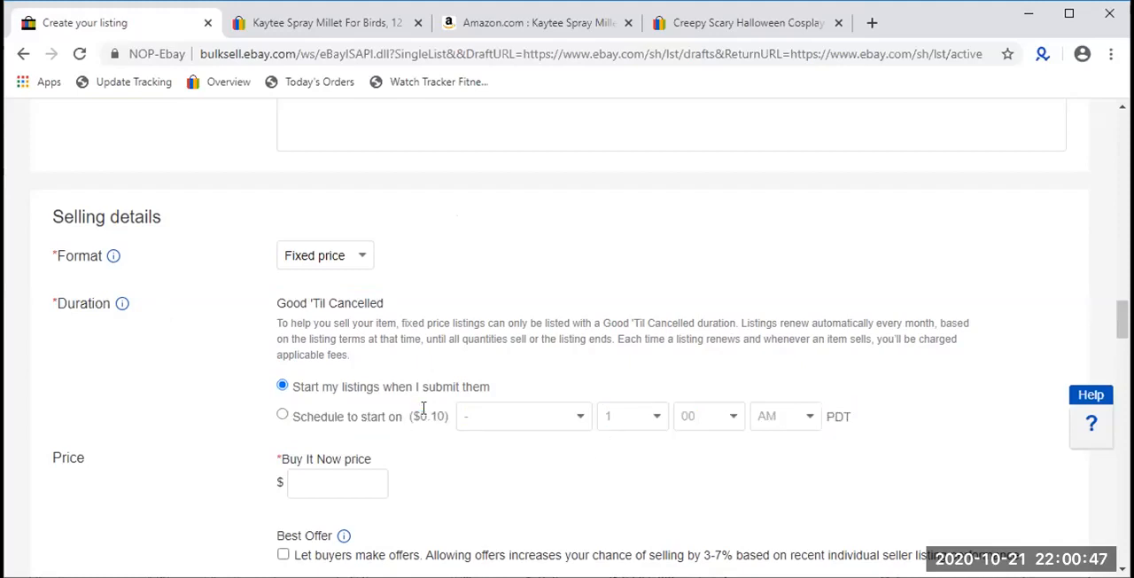
pyautogui.tripleClick(424, 409)
pyautogui.click(413, 418)
pyautogui.tripleClick(387, 384)
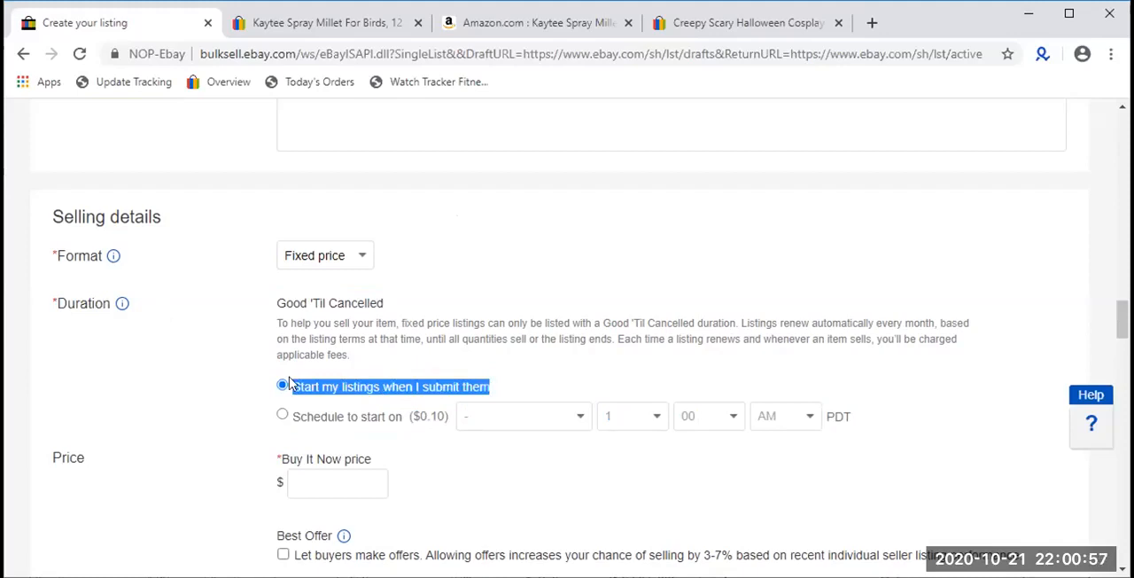
pyautogui.doubleClick(295, 301)
pyautogui.tripleClick(295, 299)
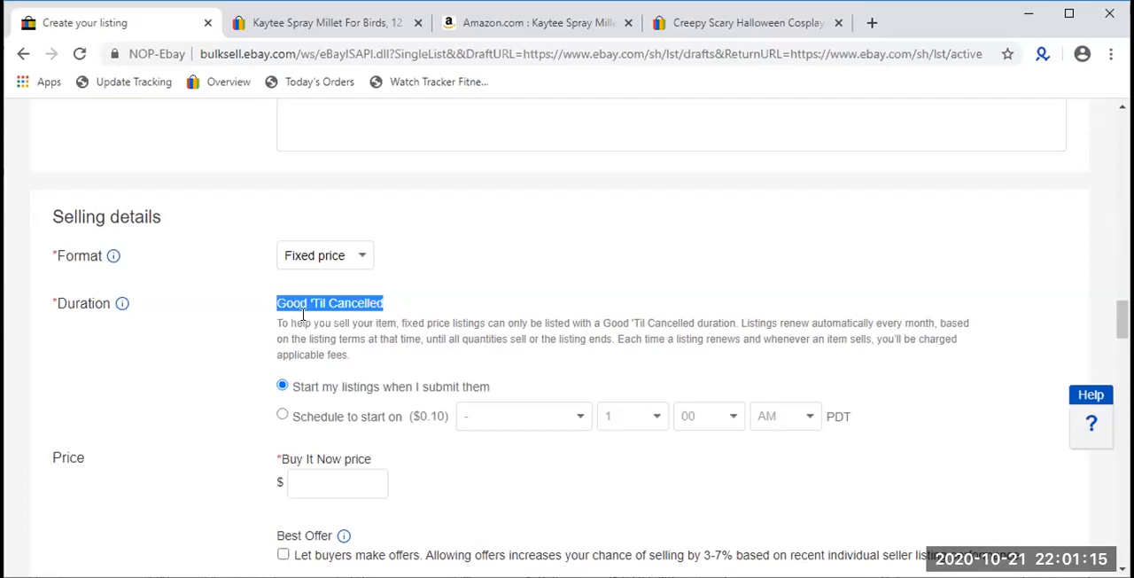
pyautogui.scroll(-1, 303, 314)
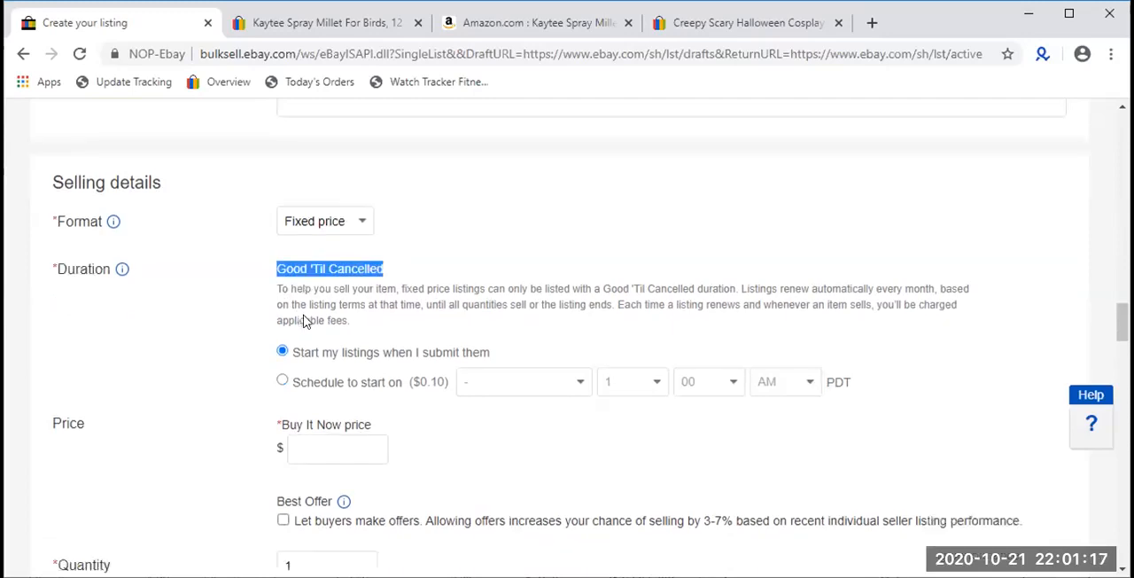
pyautogui.scroll(-1, 305, 321)
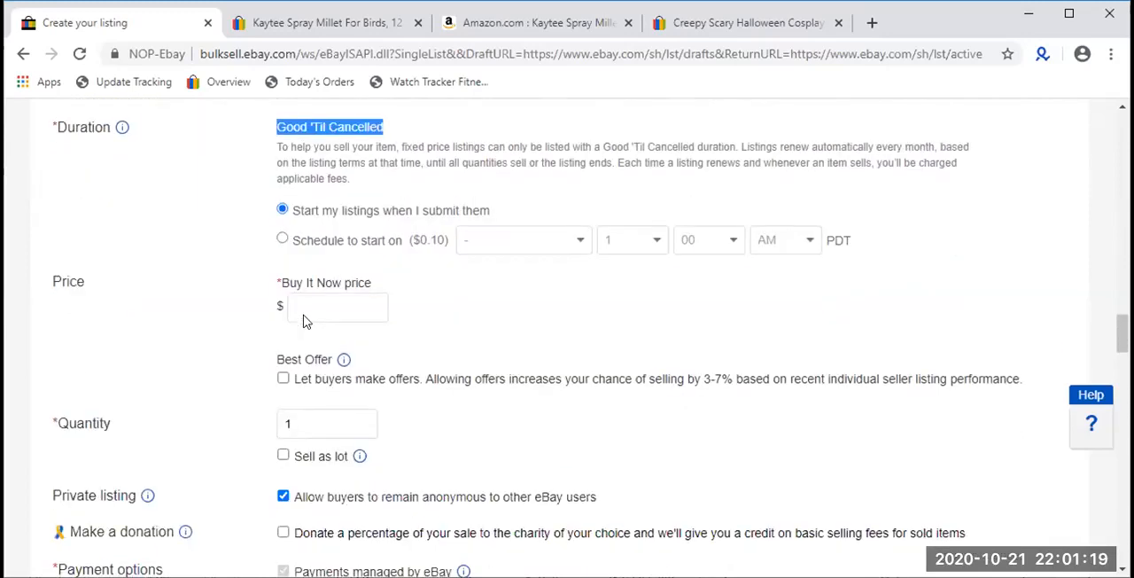
pyautogui.scroll(-1, 303, 321)
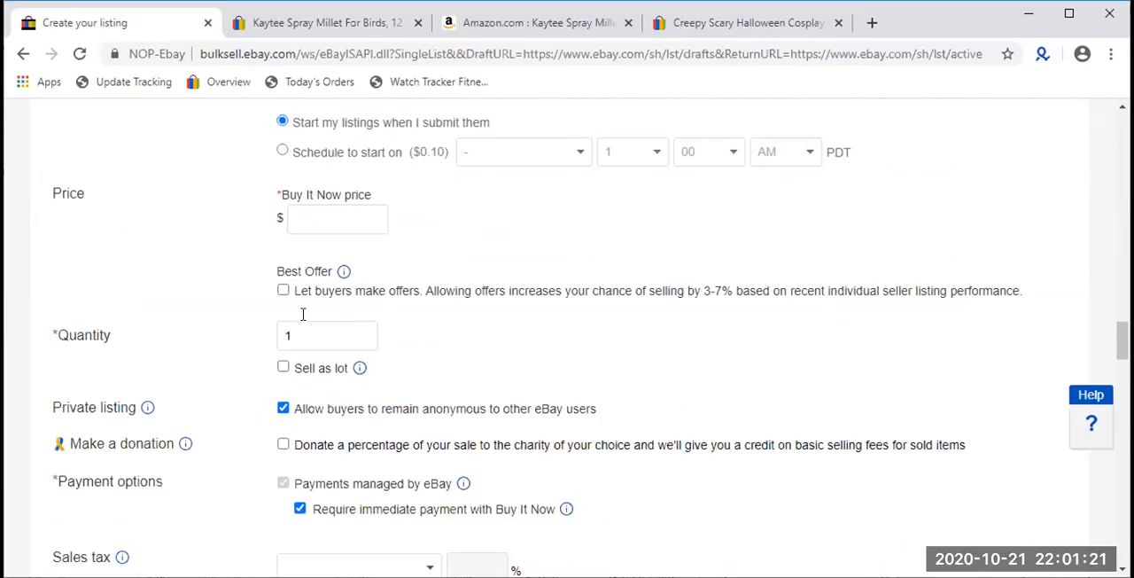
pyautogui.scroll(1, 303, 319)
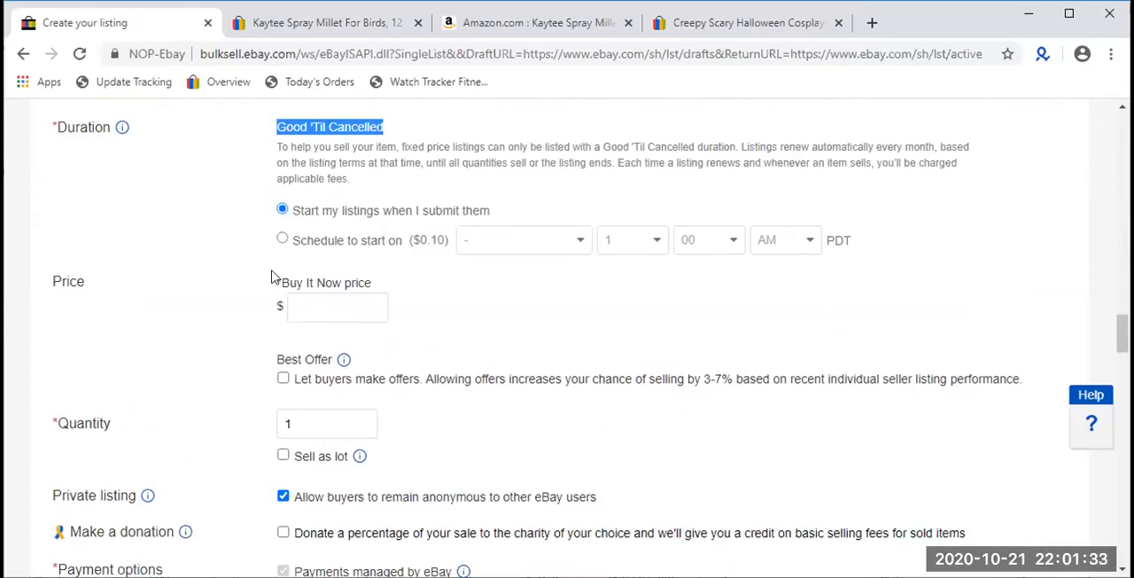
# - Try the scheduled start option, and switch the listing back to starting when it is submitted
pyautogui.click(331, 307)
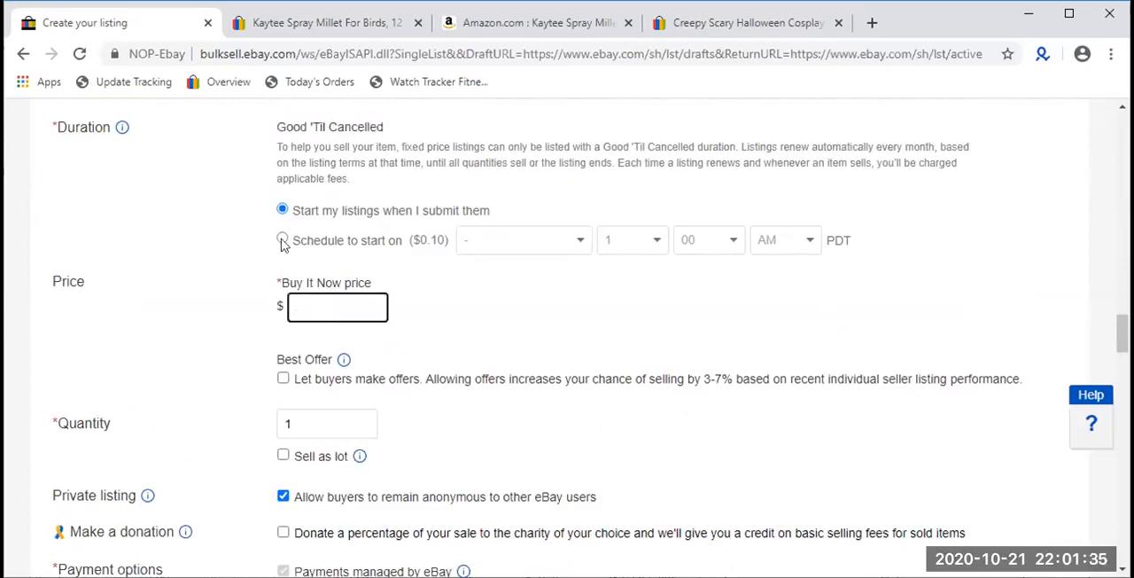
pyautogui.click(282, 239)
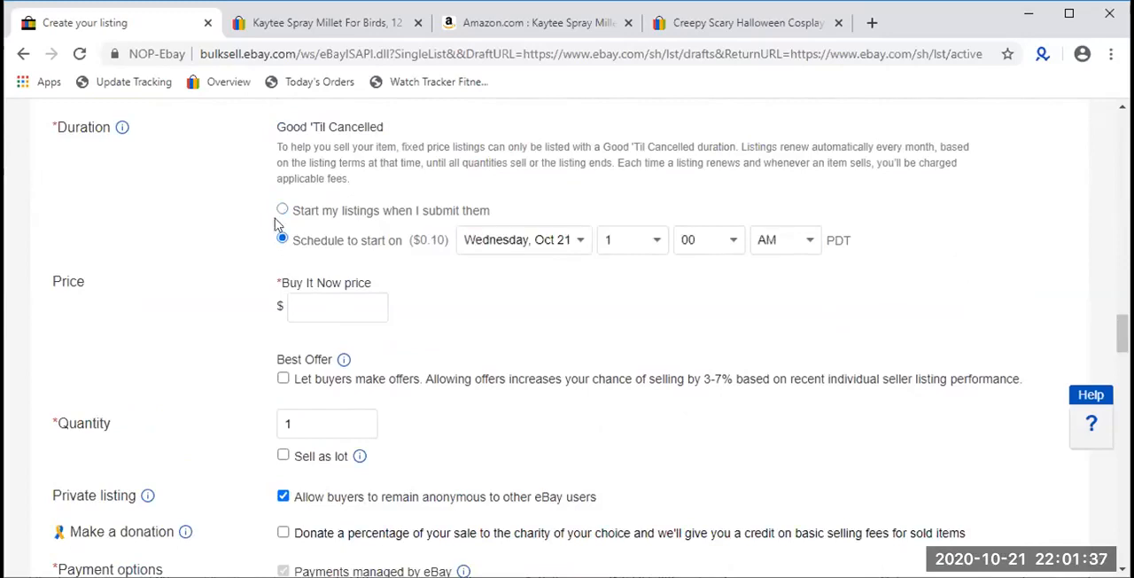
pyautogui.click(282, 210)
# - Review the Fixed price format and the explanation of how Good 'Til Cancelled listings renew and incur fees
pyautogui.scroll(1, 282, 213)
pyautogui.doubleClick(281, 251)
pyautogui.tripleClick(280, 215)
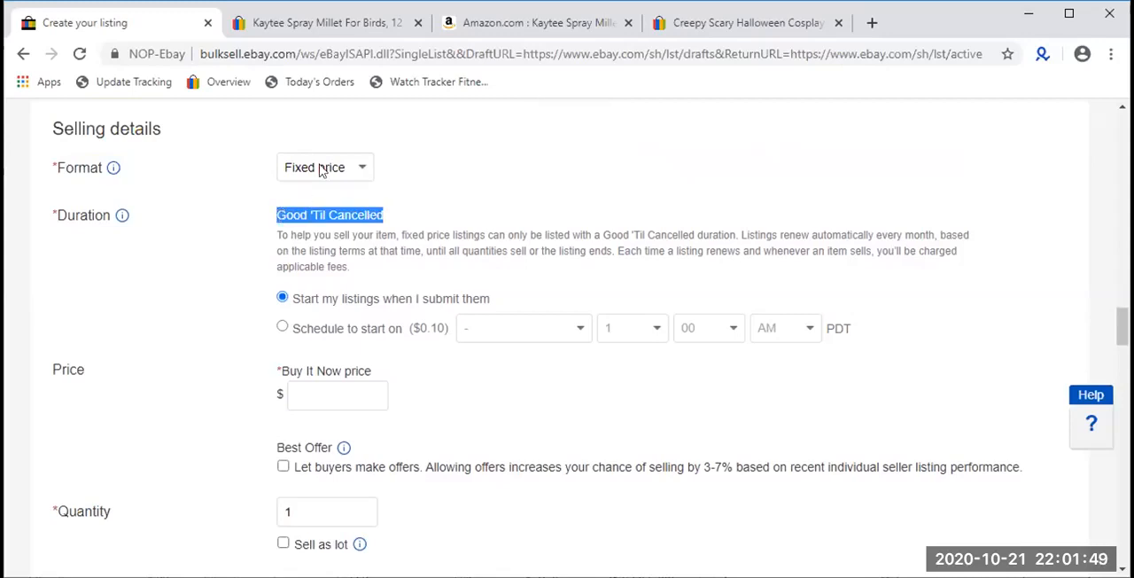
pyautogui.click(308, 213)
pyautogui.click(316, 162)
pyautogui.click(316, 163)
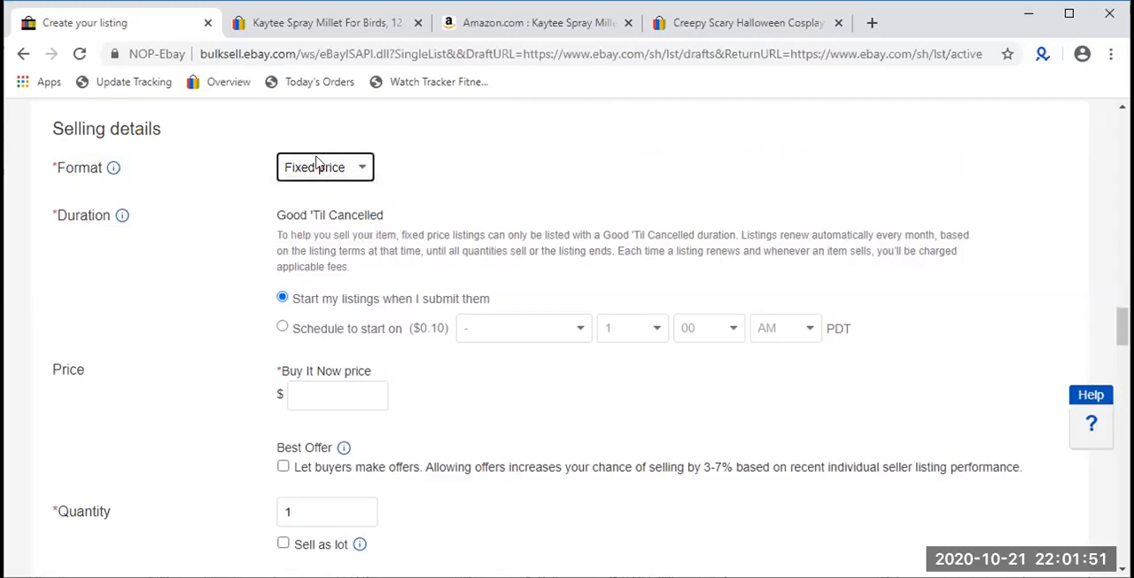
pyautogui.tripleClick(317, 214)
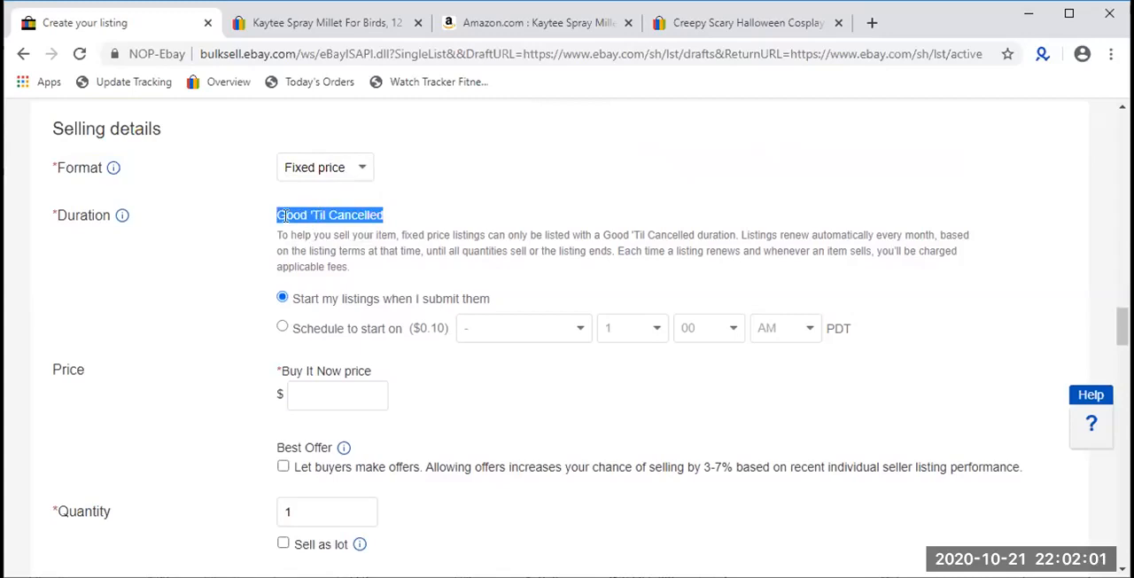
pyautogui.tripleClick(293, 249)
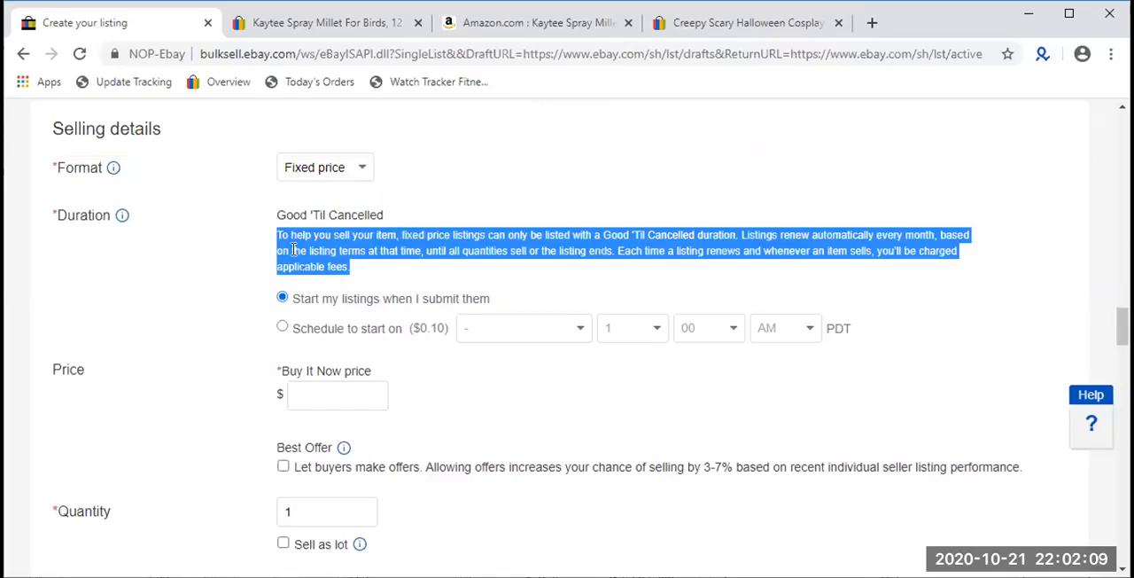
pyautogui.tripleClick(293, 250)
pyautogui.doubleClick(293, 250)
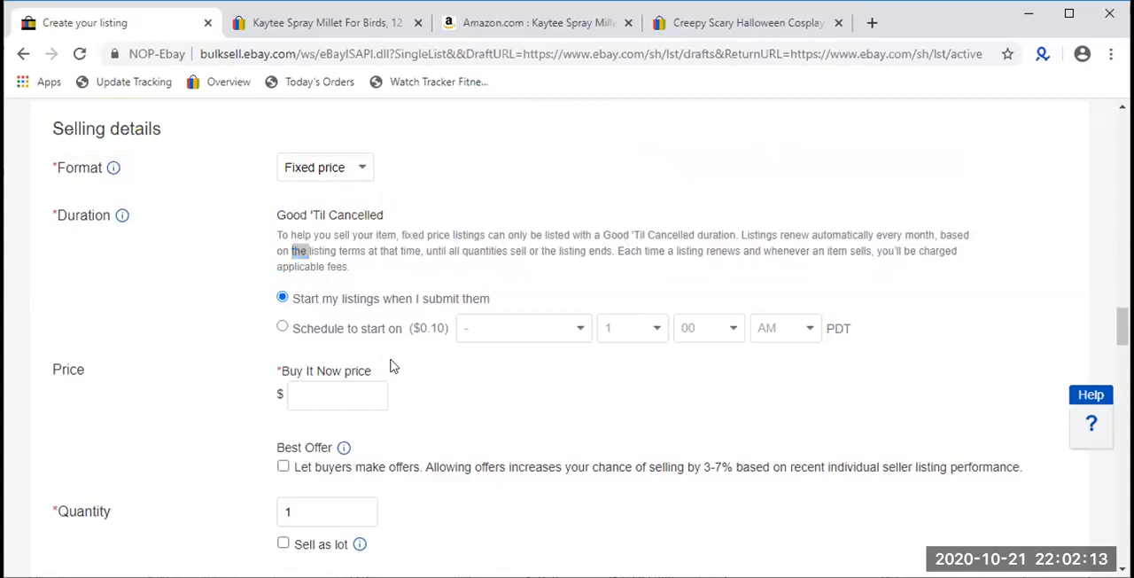
pyautogui.scroll(-2, 394, 366)
pyautogui.scroll(4, 496, 375)
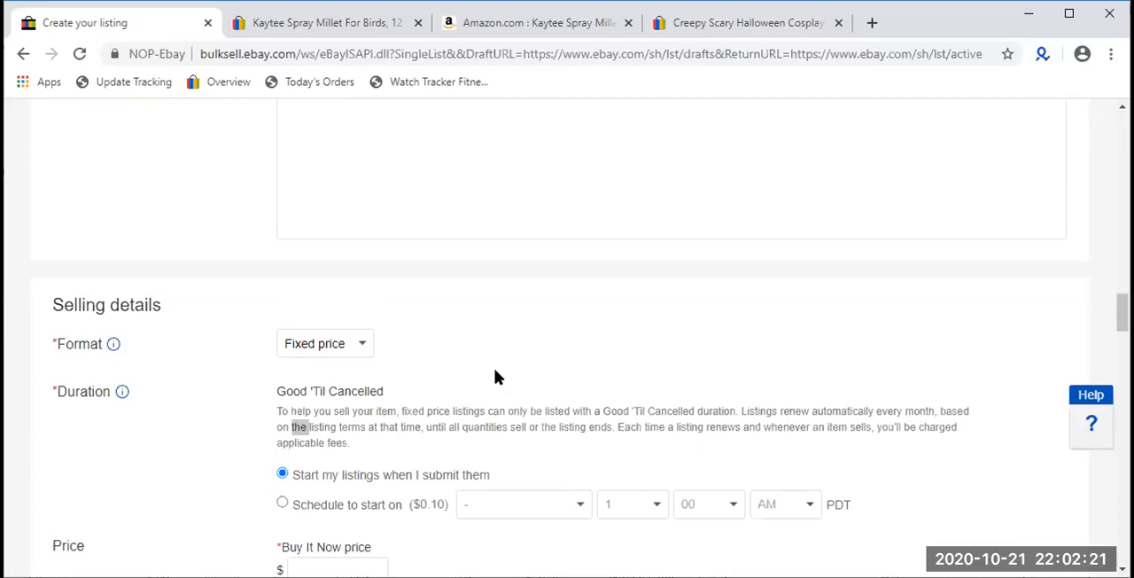
pyautogui.scroll(-4, 497, 377)
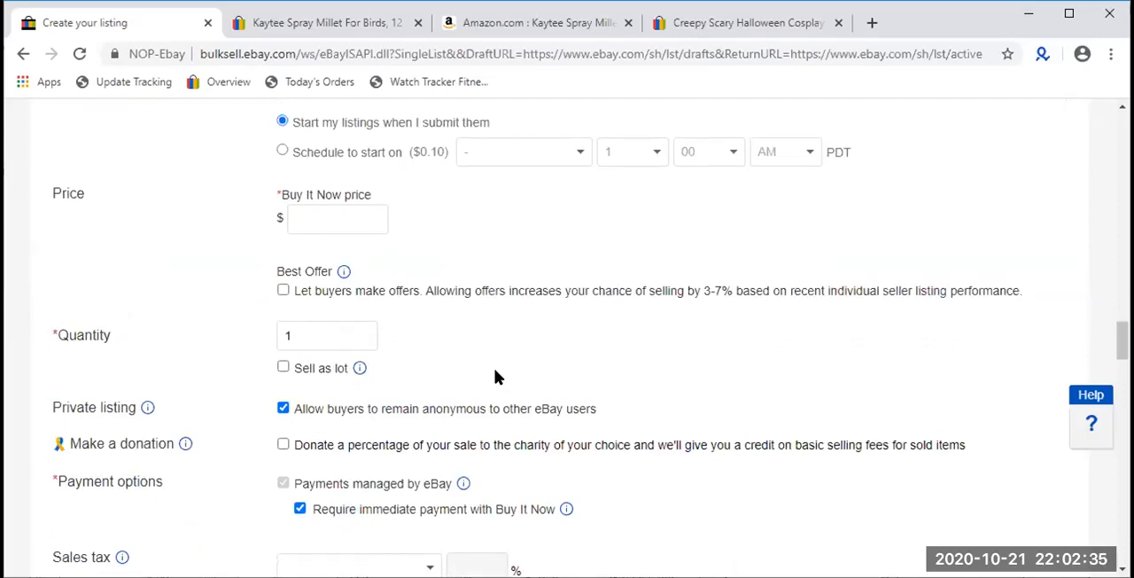
pyautogui.scroll(1, 495, 377)
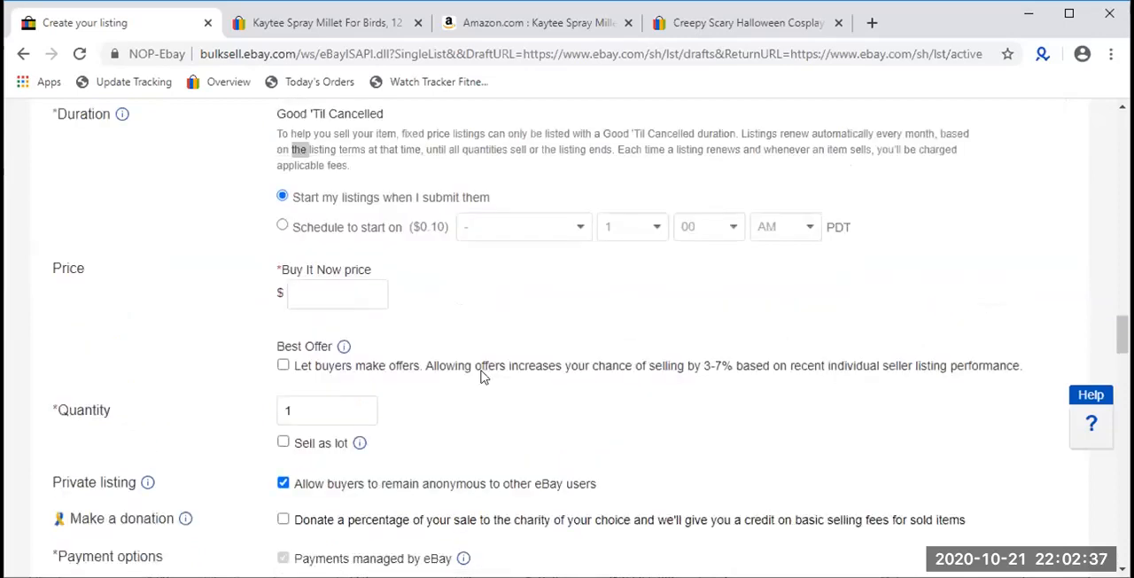
# - Set the Buy It Now price of the listing to $14.99
pyautogui.click(353, 299)
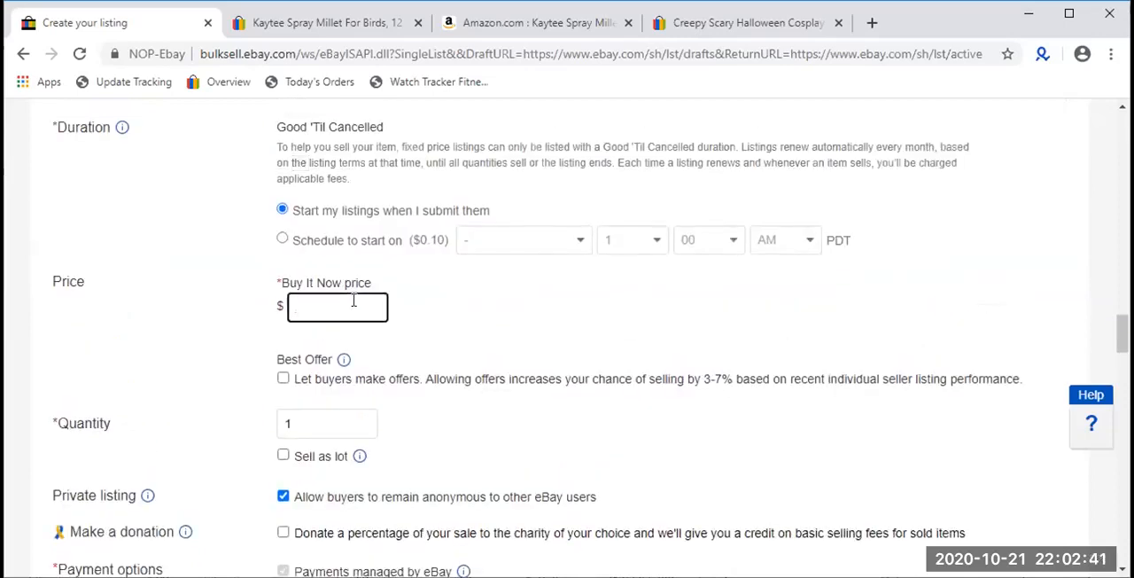
pyautogui.write('14.99')
pyautogui.click(410, 323)
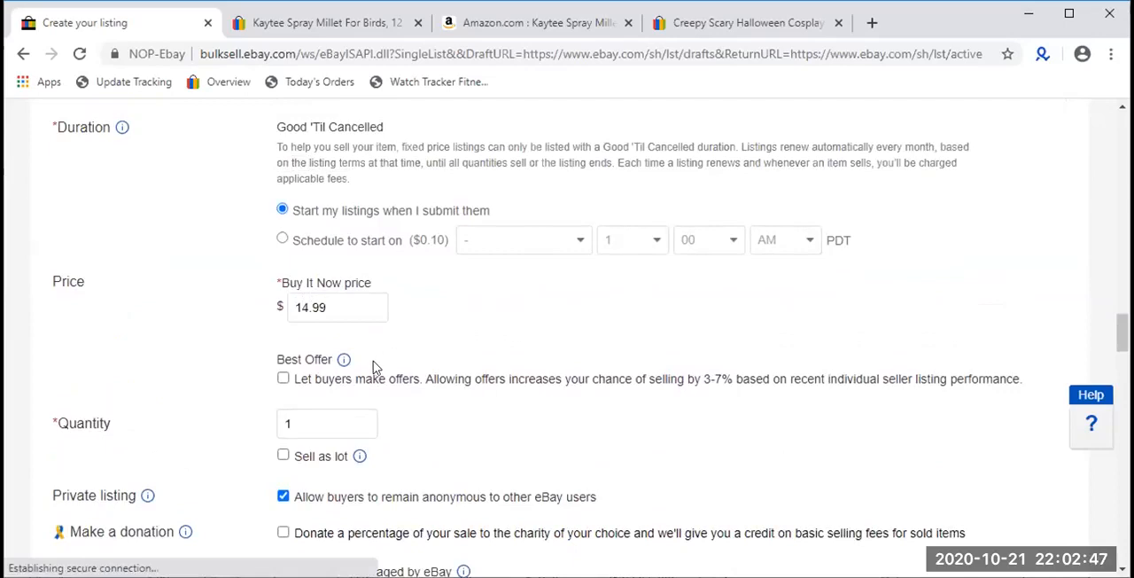
# - Allow buyers to make offers and automatically accept offers of at least $13
pyautogui.moveTo(1026, 379); pyautogui.dragTo(289, 378)
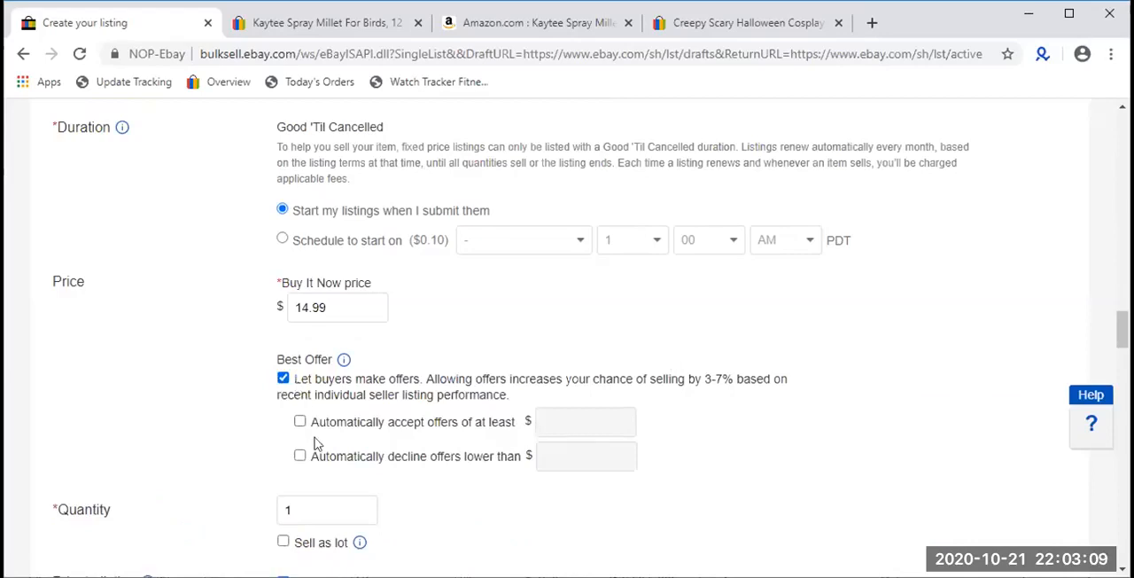
pyautogui.click(300, 422)
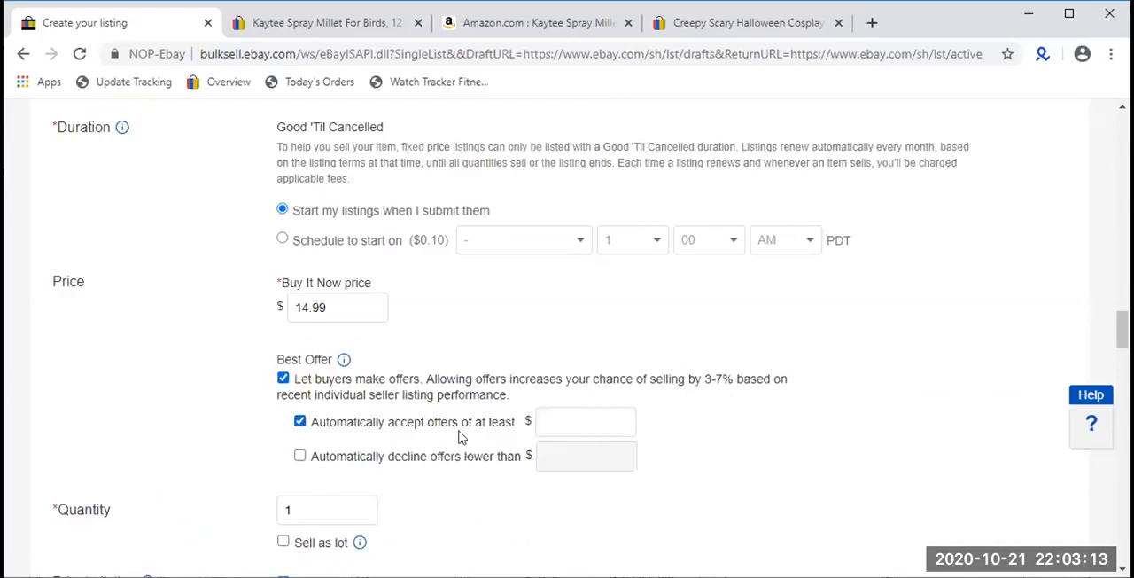
pyautogui.click(548, 426)
pyautogui.write('13')
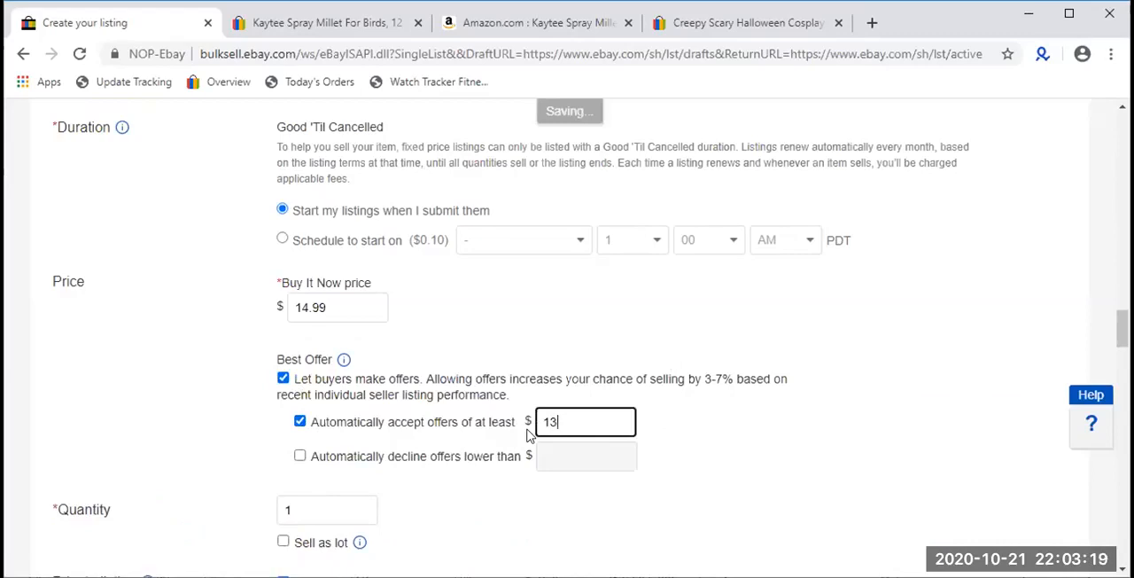
# - Enable automatic declining of offers lower than $9
pyautogui.click(455, 457)
pyautogui.click(577, 443)
pyautogui.write('9')
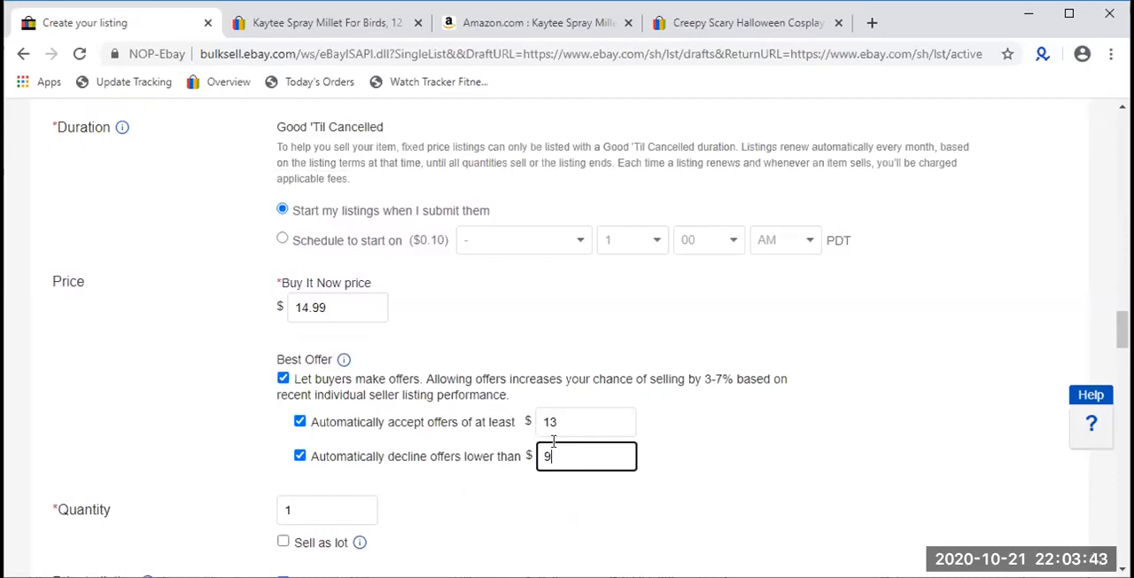
pyautogui.click(700, 465)
# - Search eBay for "ticket to ride" from the Halloween costume mask page and look at the first results
pyautogui.click(771, 23)
pyautogui.scroll(2, 363, 107)
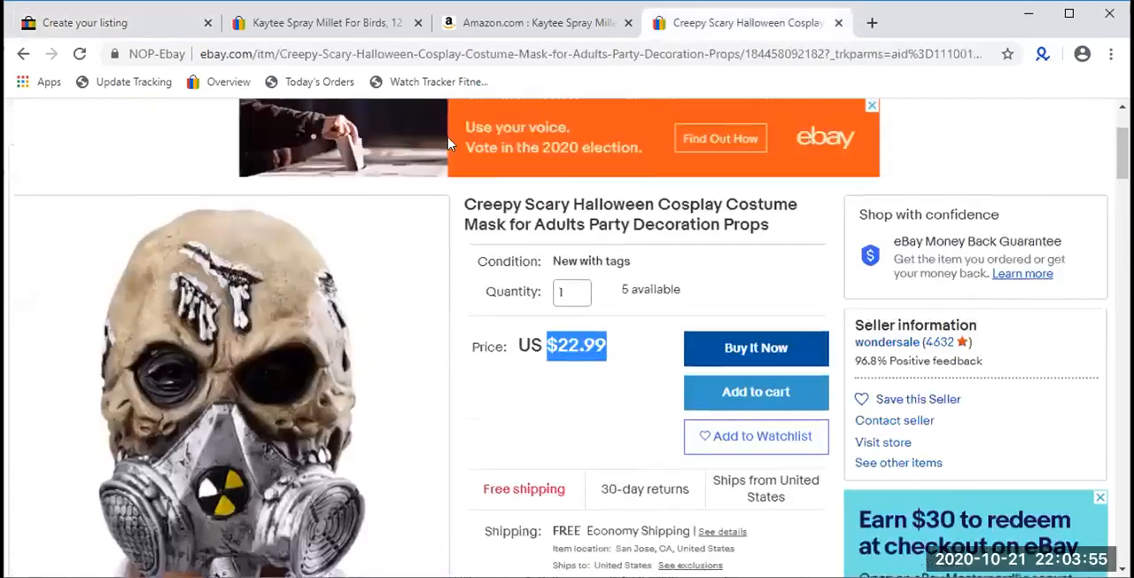
pyautogui.click(436, 152)
pyautogui.write('ticket to ride')
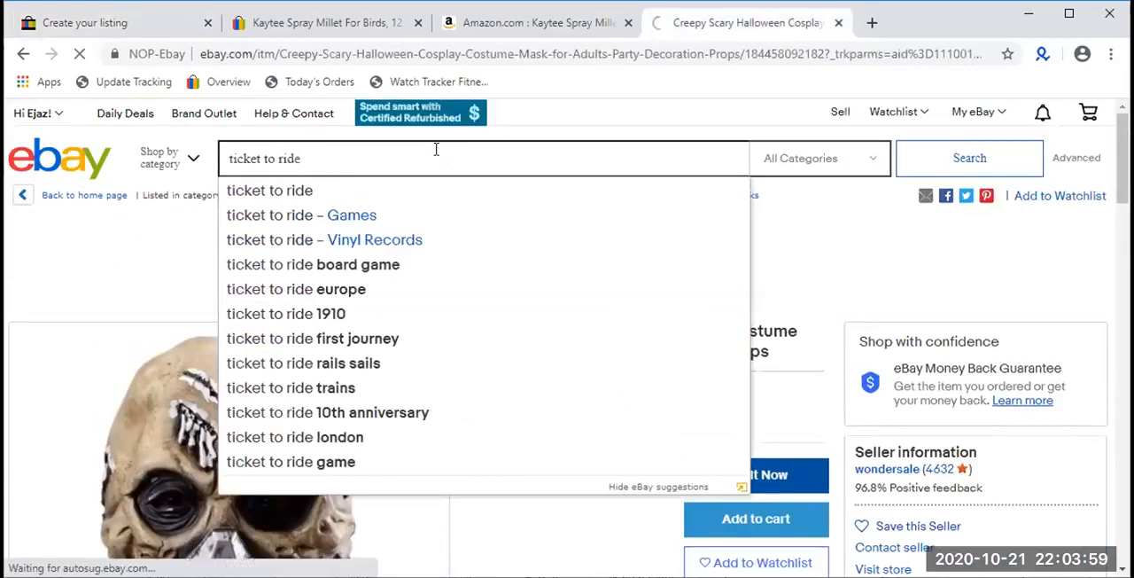
pyautogui.press('Return')
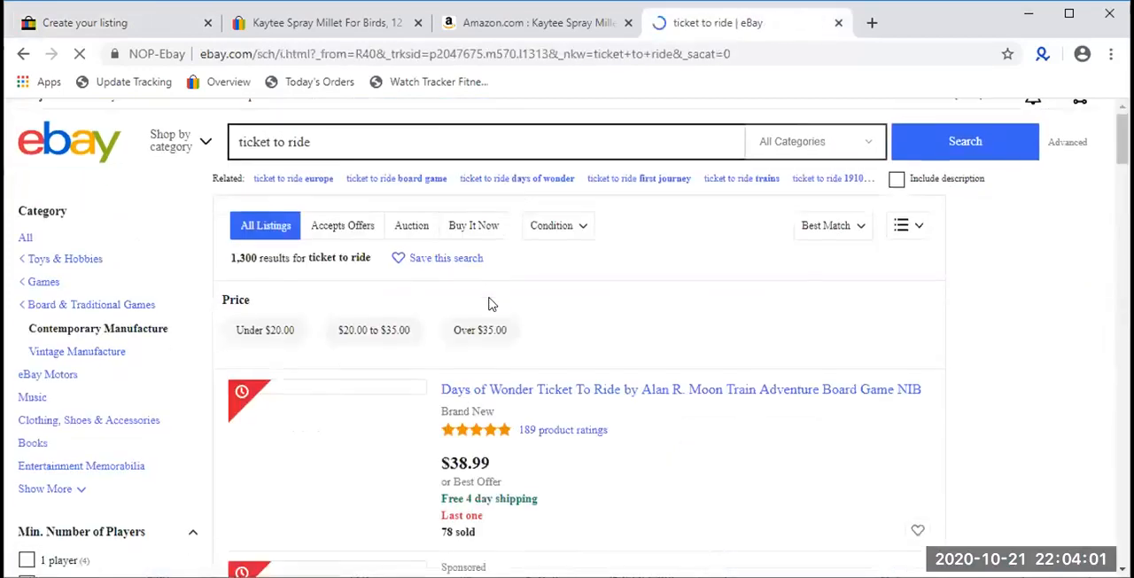
pyautogui.scroll(-2, 488, 304)
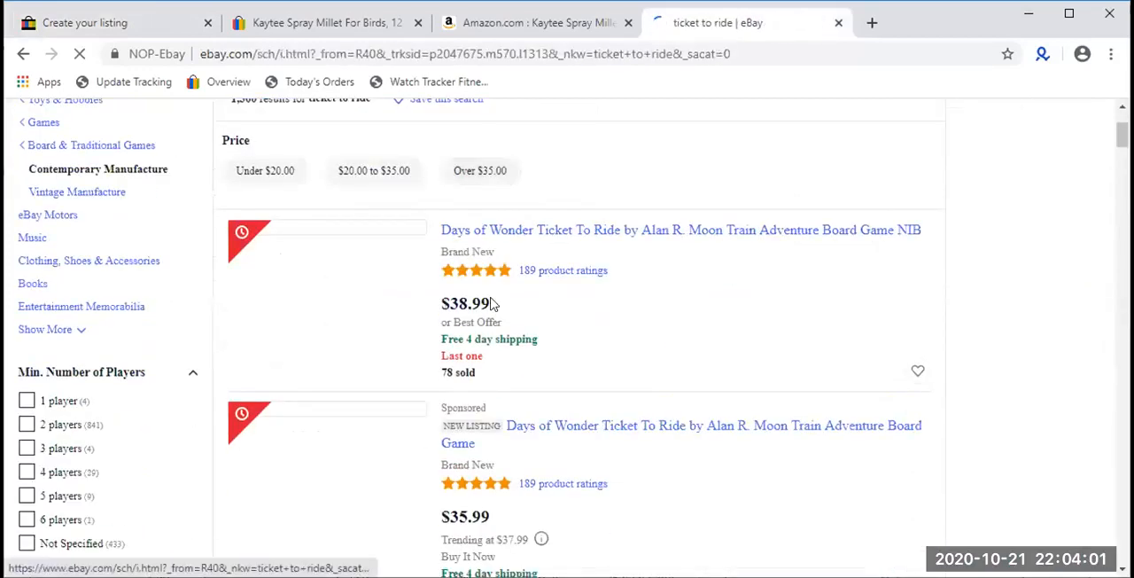
# - Open the first Days of Wonder Ticket To Ride result in a new tab and compare its Best Offer option with the Kaytee Spray Millet listing
pyautogui.middleClick(644, 244)
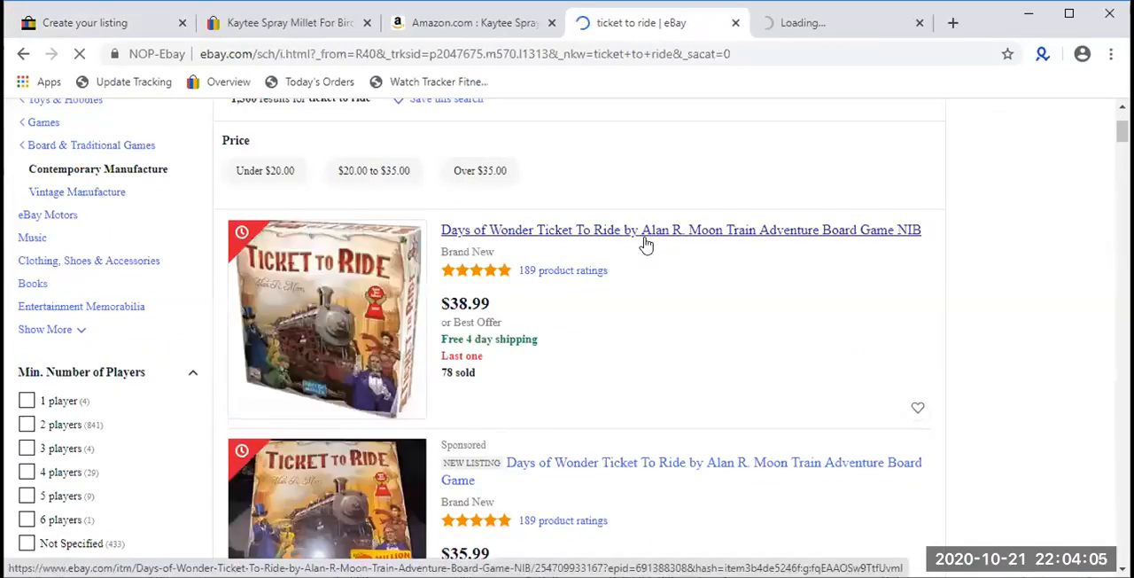
pyautogui.scroll(-1, 645, 244)
pyautogui.click(806, 25)
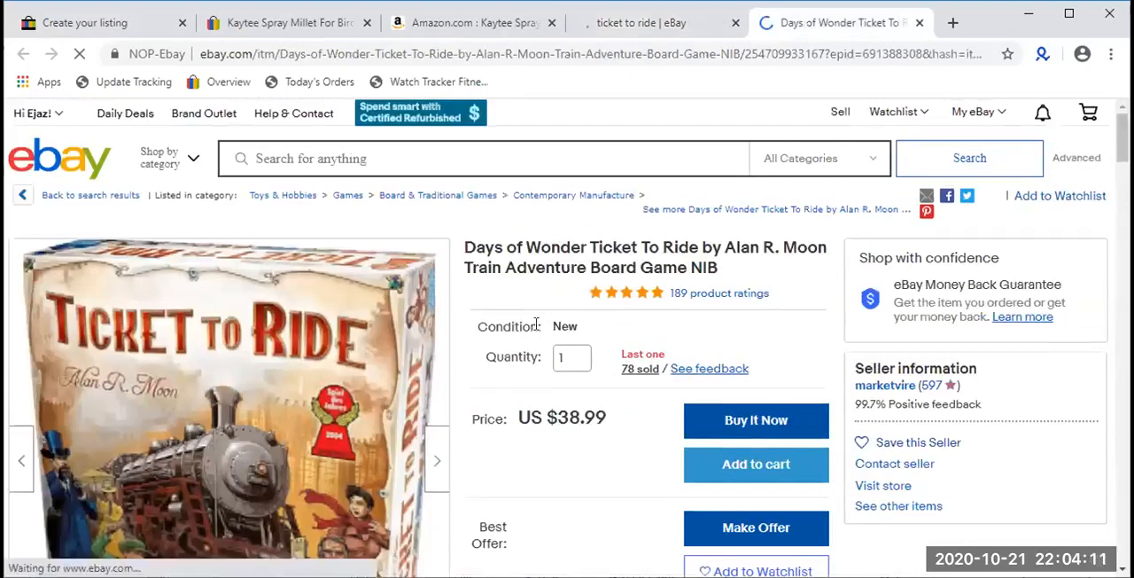
pyautogui.scroll(-1, 653, 438)
pyautogui.moveTo(698, 449); pyautogui.dragTo(816, 447)
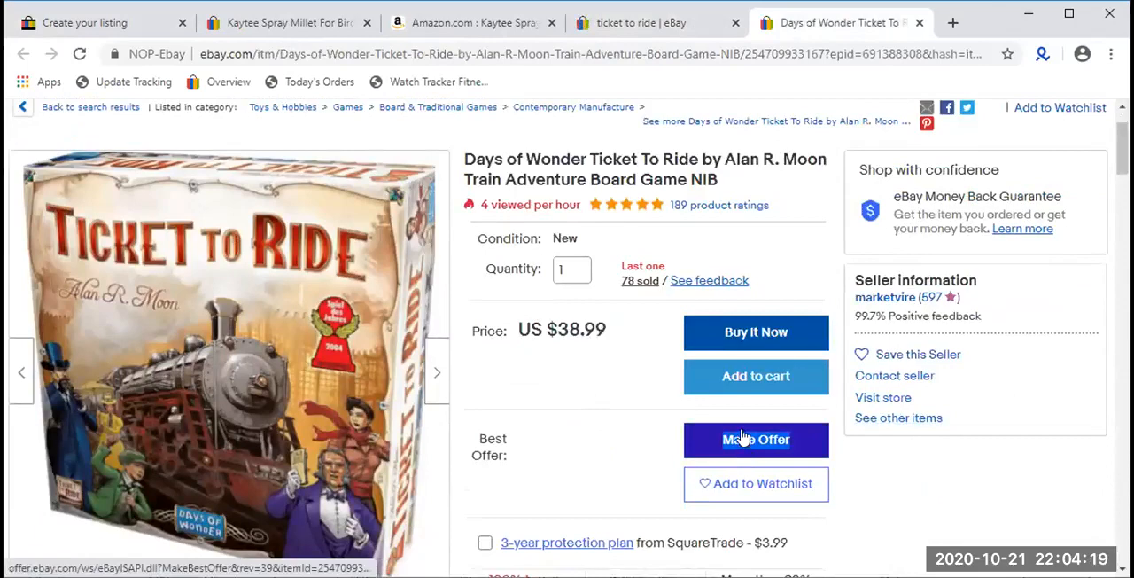
pyautogui.click(283, 27)
pyautogui.scroll(-3, 670, 355)
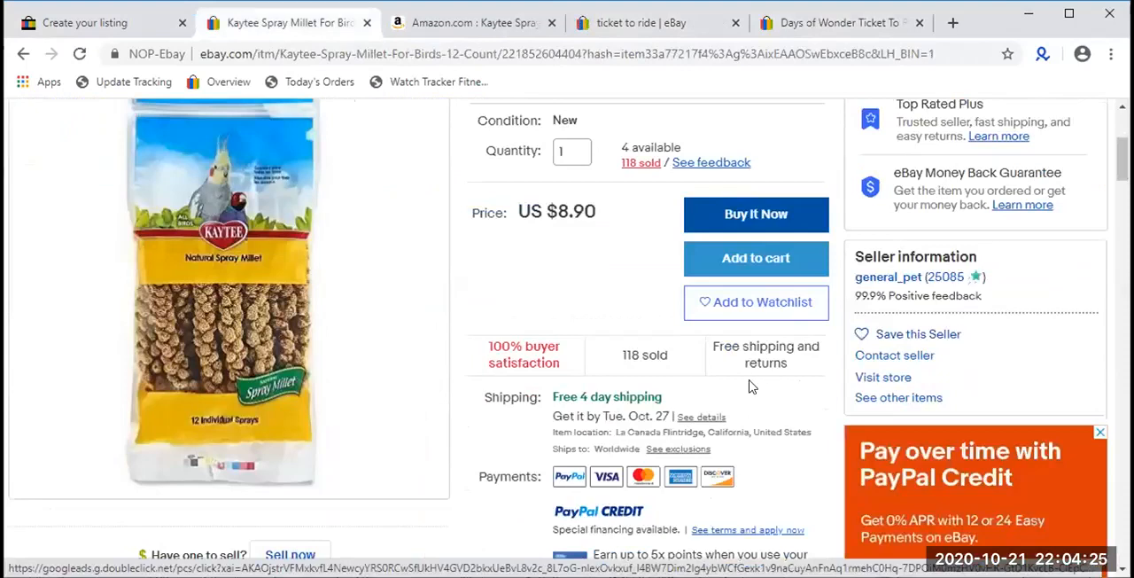
# - Close the Days of Wonder Ticket To Ride listing and return to the listing form
pyautogui.click(801, 27)
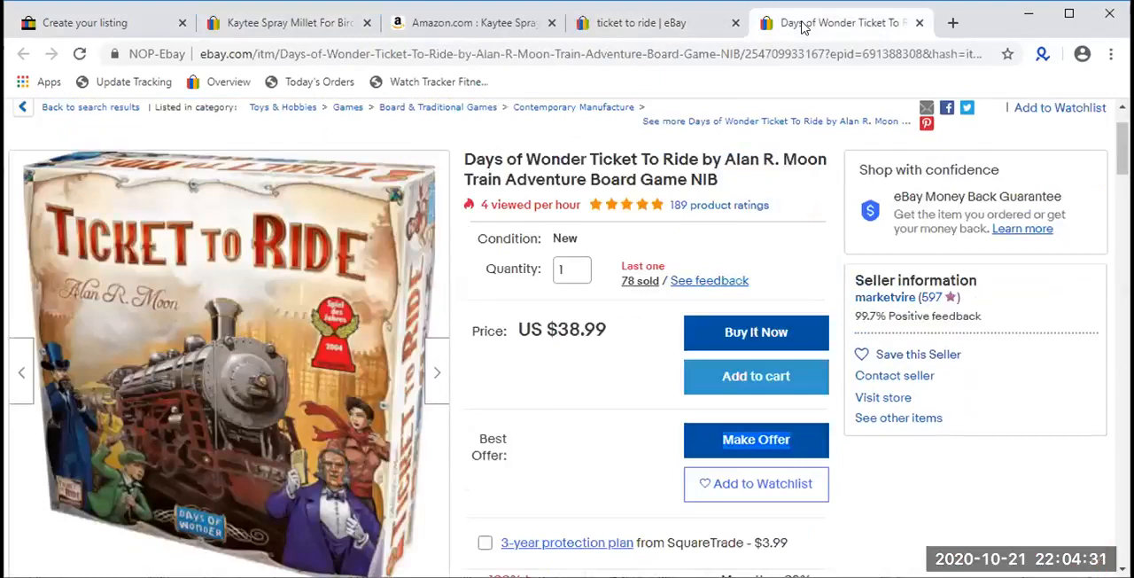
pyautogui.click(919, 27)
pyautogui.click(88, 27)
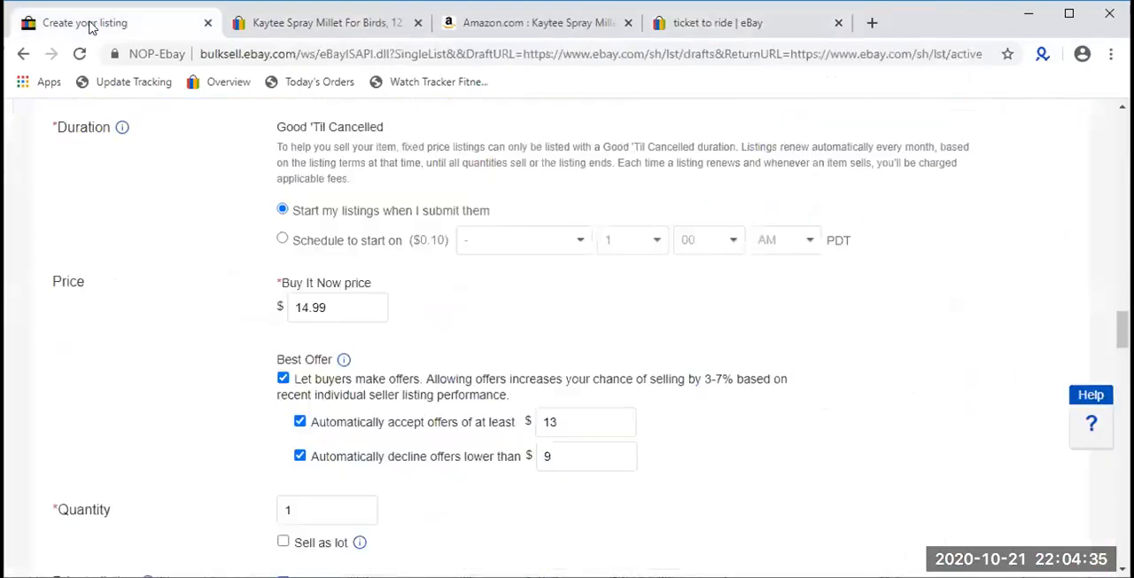
# - Set the listing's quantity to 11
pyautogui.scroll(-2, 434, 310)
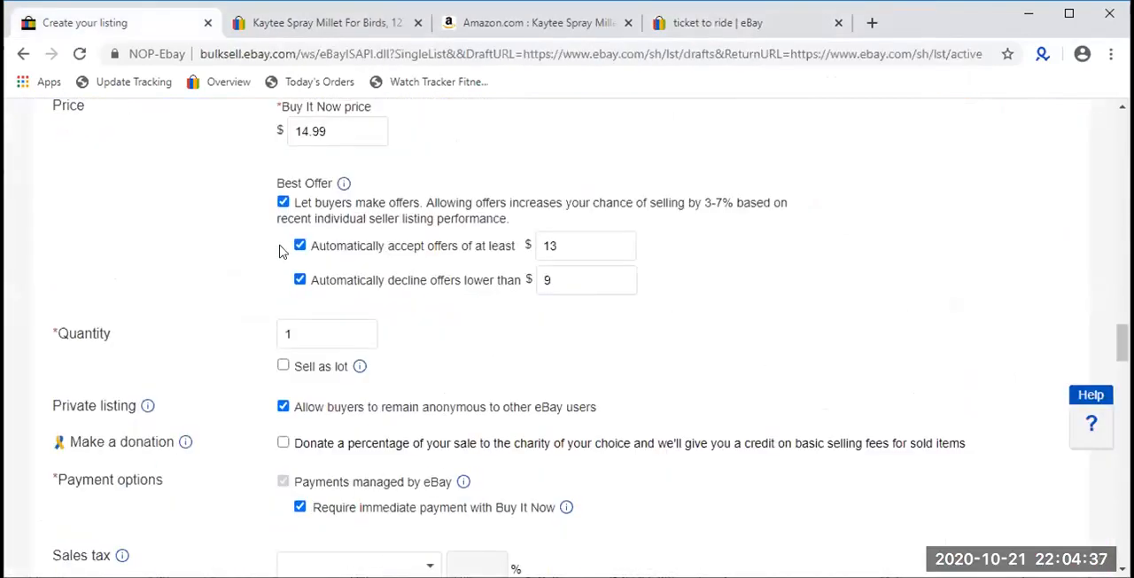
pyautogui.scroll(-1, 279, 251)
pyautogui.click(300, 246)
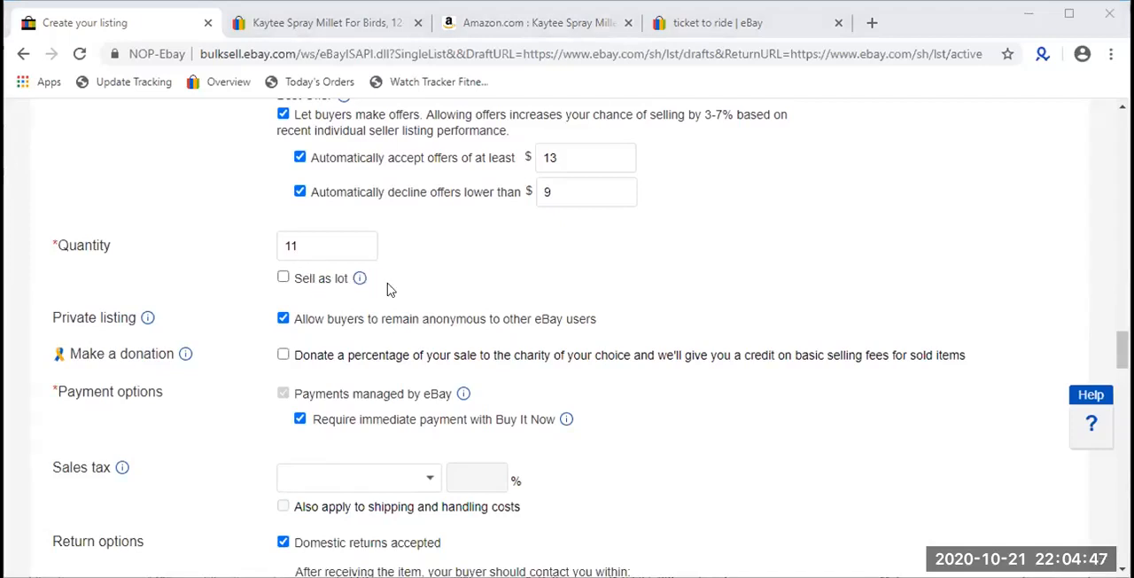
# - Enable selling the item as a lot with 10 items in each lot
pyautogui.moveTo(390, 282); pyautogui.dragTo(284, 279)
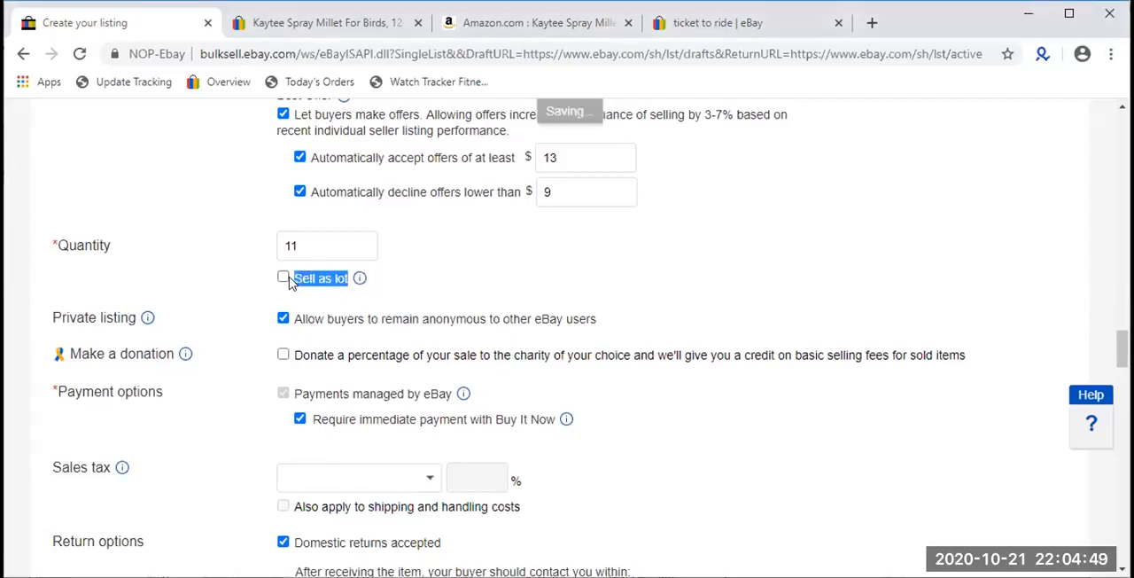
pyautogui.click(284, 279)
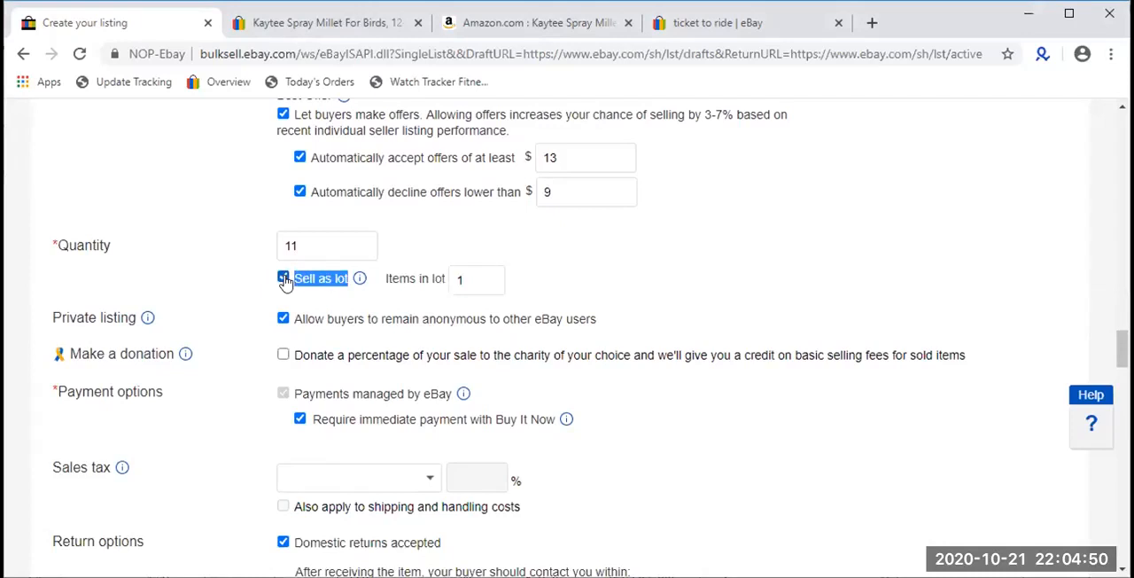
pyautogui.click(458, 280)
pyautogui.doubleClick(341, 245)
pyautogui.doubleClick(460, 278)
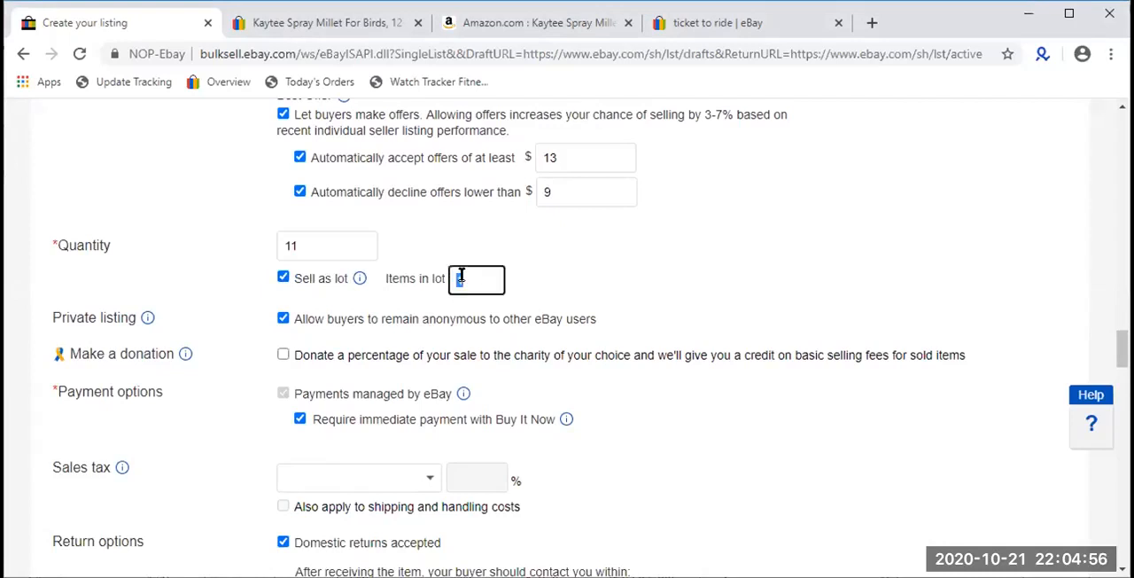
pyautogui.click(292, 247)
pyautogui.doubleClick(292, 247)
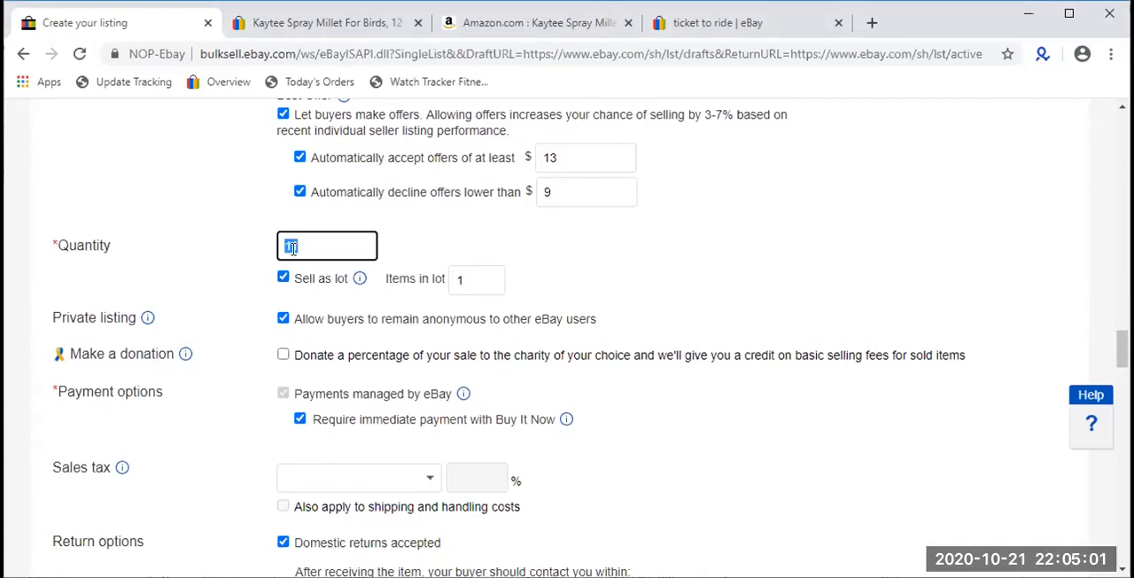
pyautogui.click(474, 281)
pyautogui.write('0')
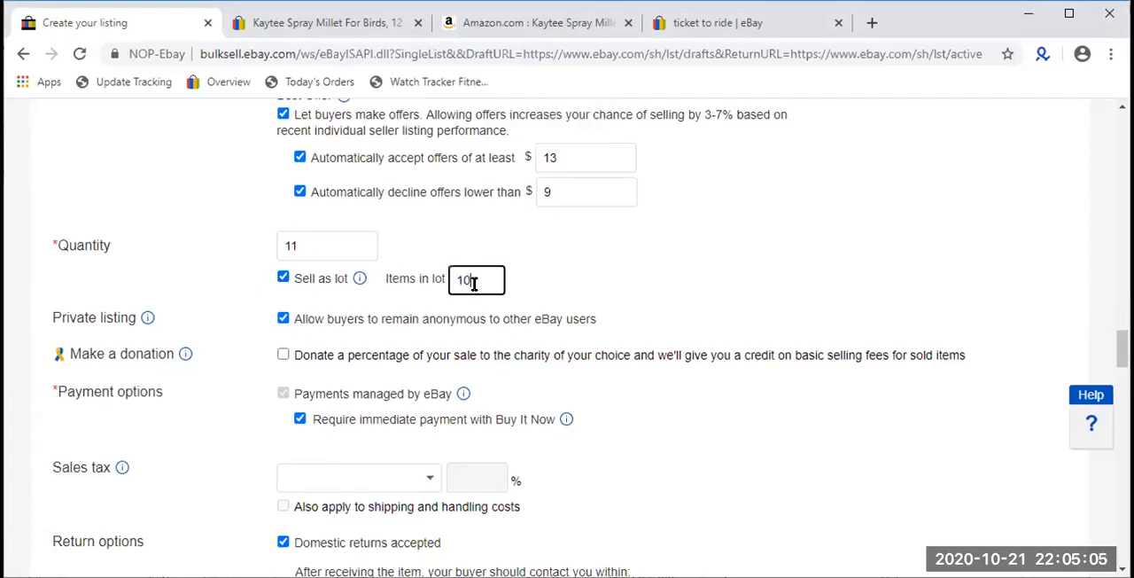
pyautogui.click(542, 292)
# - Set the quantity to 1 and compare it with the number of items in the lot
pyautogui.doubleClick(291, 244)
pyautogui.write('1')
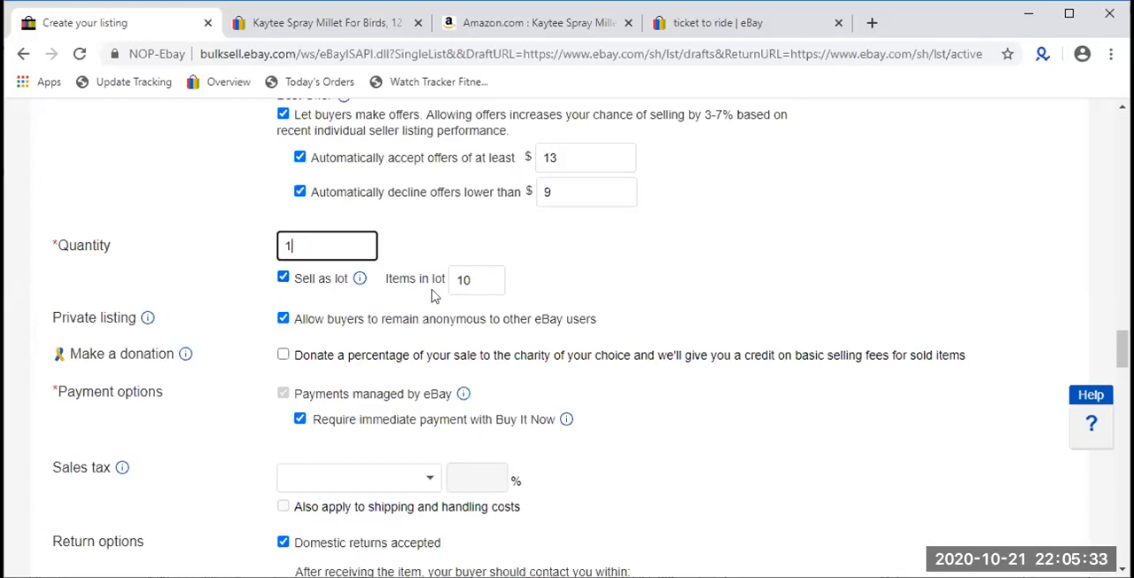
pyautogui.doubleClick(316, 245)
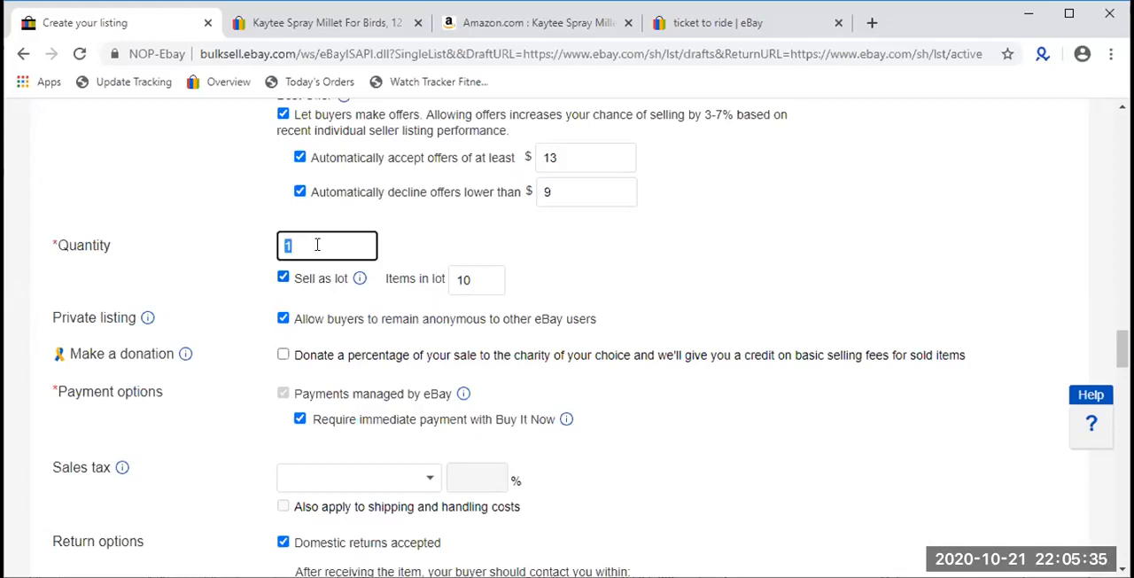
pyautogui.doubleClick(469, 279)
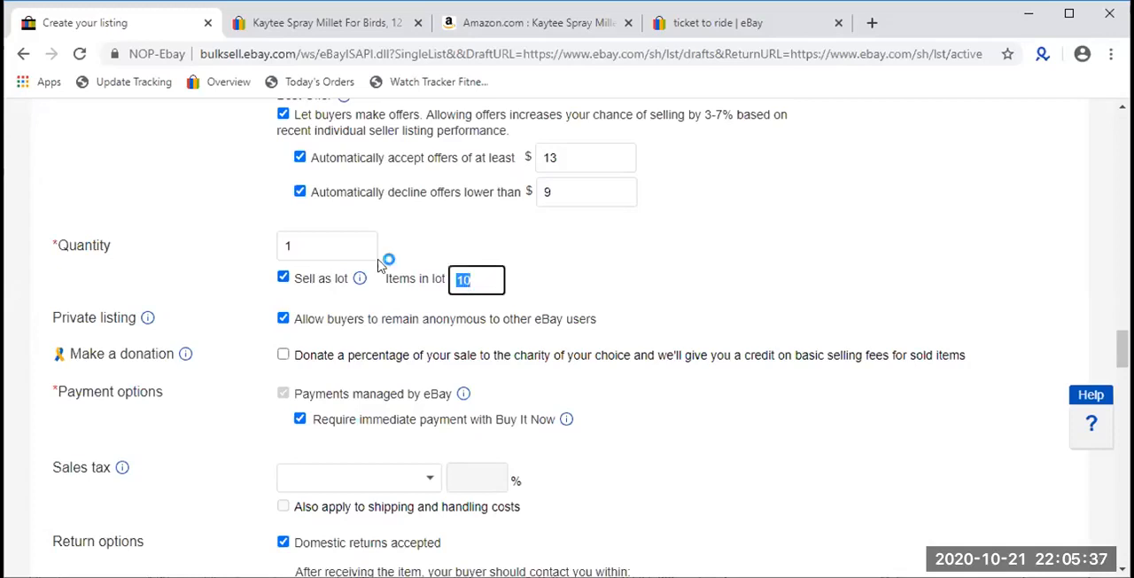
pyautogui.click(320, 246)
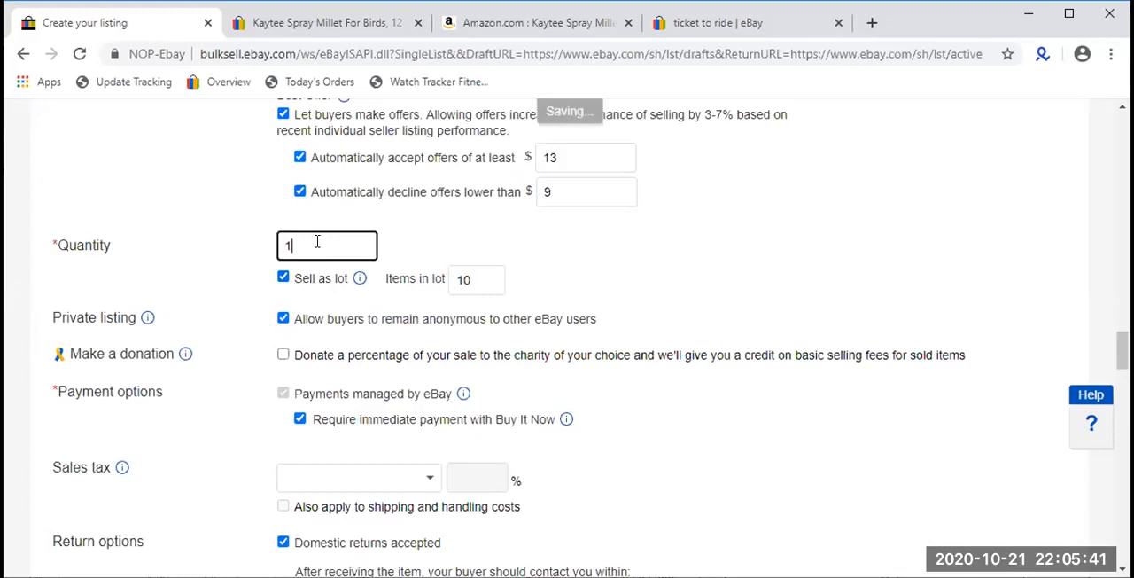
pyautogui.doubleClick(466, 280)
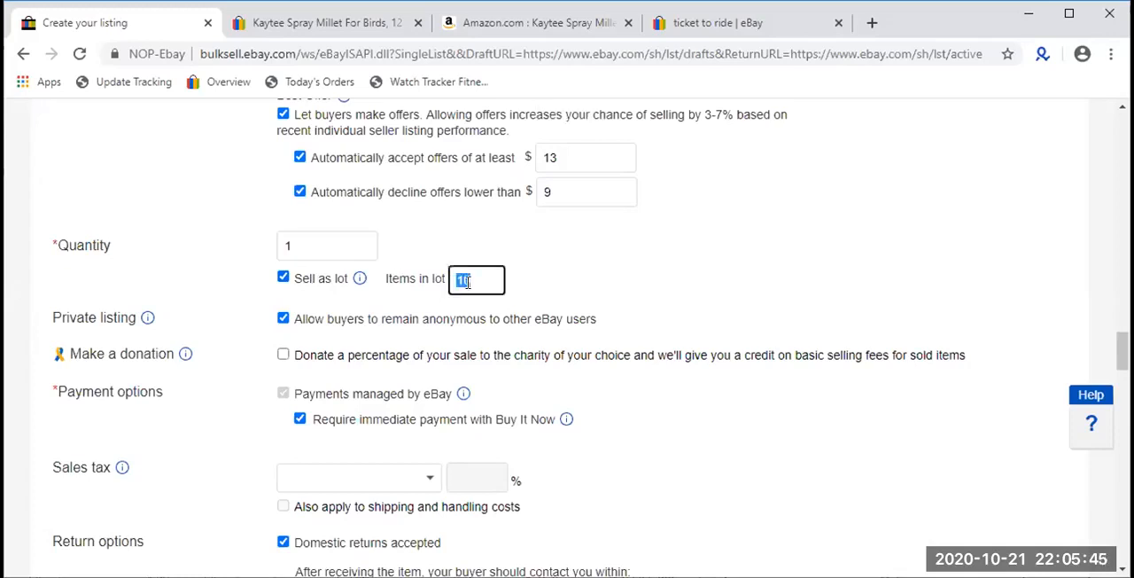
# - Set the listing's quantity to 10 and check it against the items in the lot
pyautogui.click(312, 240)
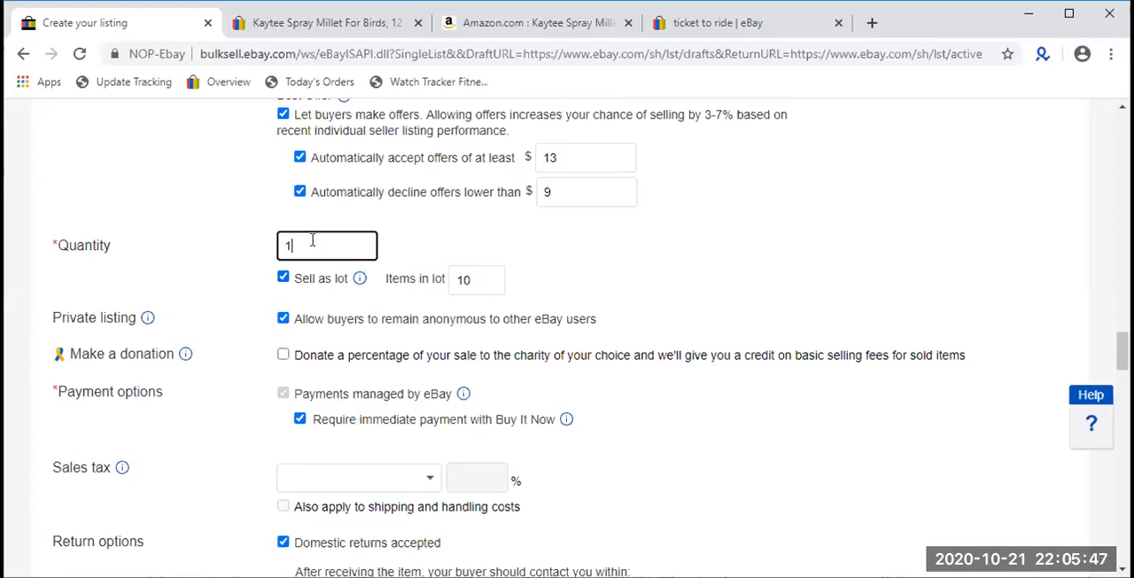
pyautogui.write('0')
pyautogui.doubleClick(312, 240)
pyautogui.doubleClick(462, 278)
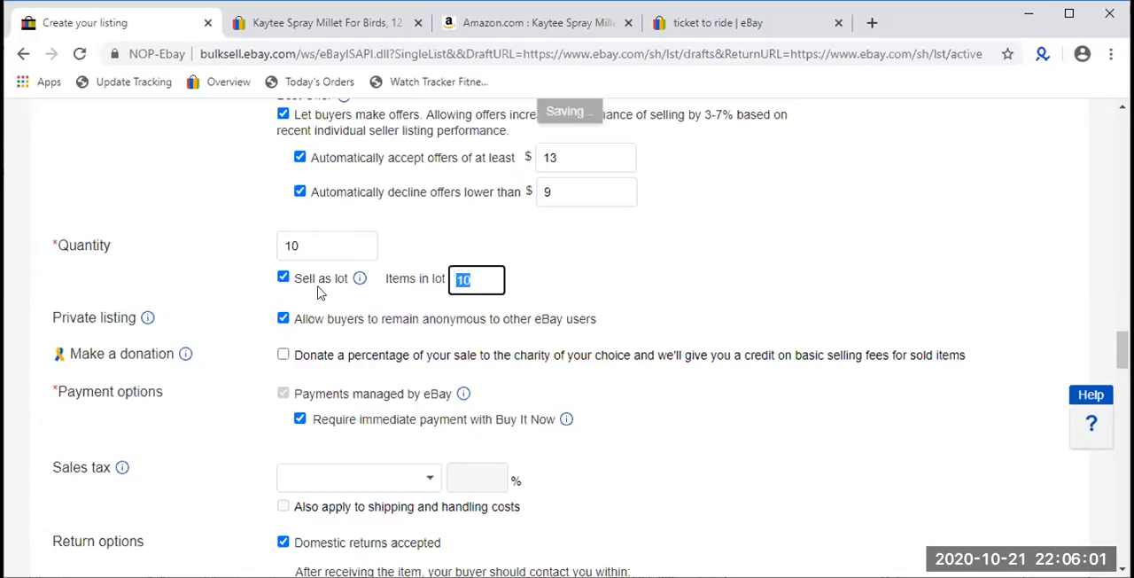
# - Turn off selling the item as a lot and check the listing's quantity
pyautogui.click(281, 277)
pyautogui.doubleClick(325, 242)
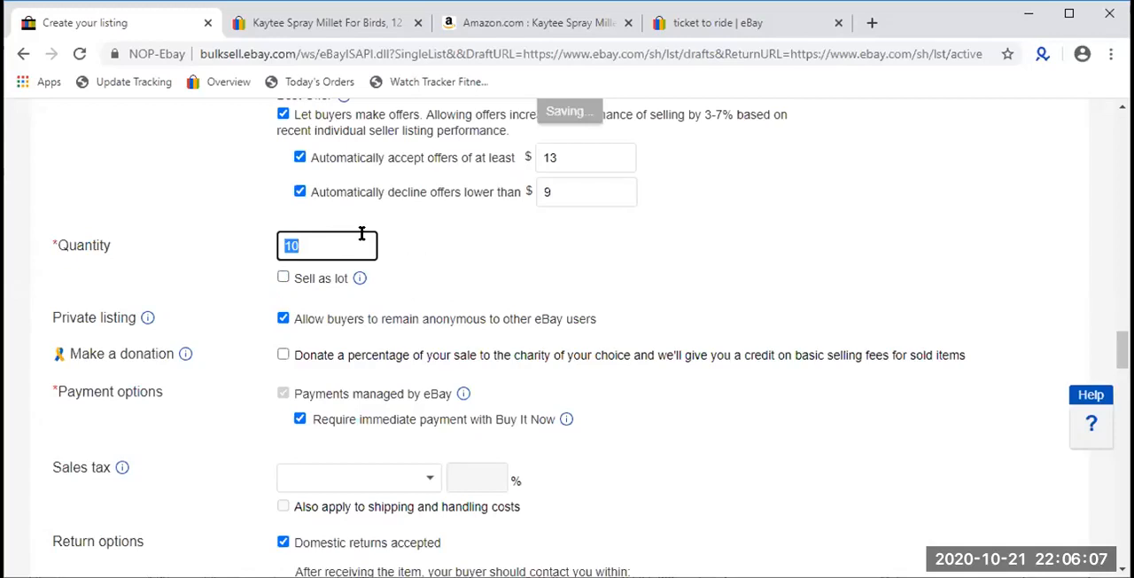
pyautogui.scroll(-1, 362, 233)
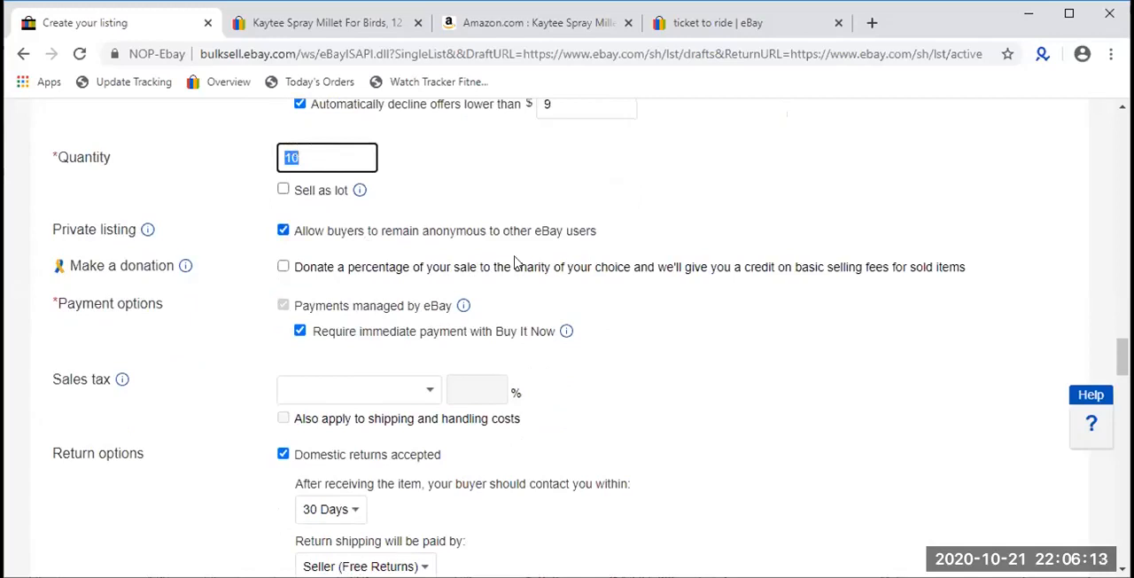
pyautogui.click(390, 167)
pyautogui.doubleClick(329, 152)
# - Review the private listing option that allows buyers to remain anonymous to other eBay users
pyautogui.moveTo(605, 231); pyautogui.dragTo(291, 232)
pyautogui.click(283, 231)
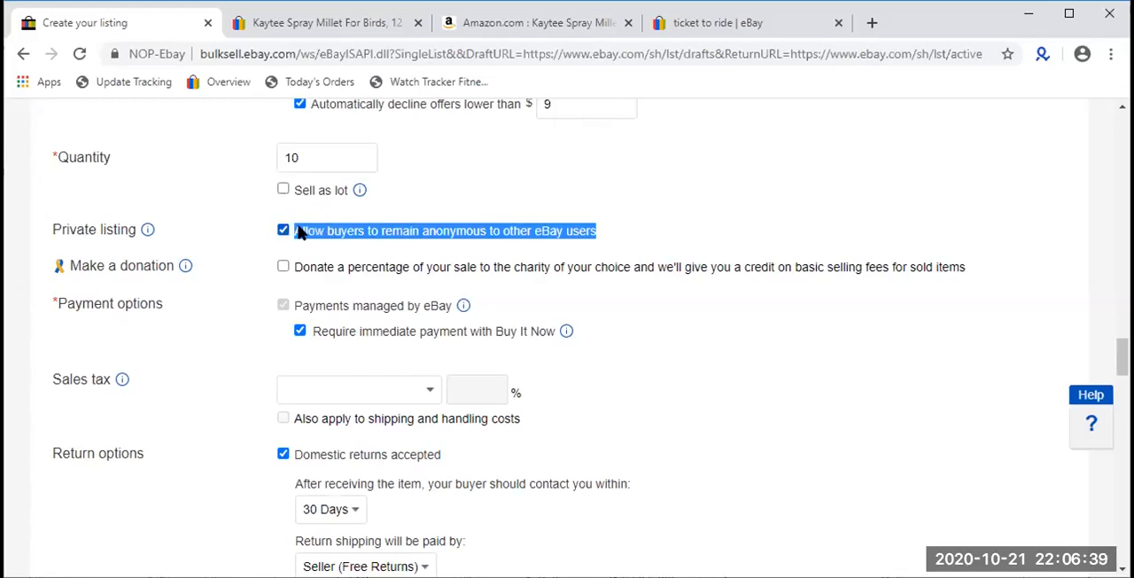
pyautogui.click(700, 246)
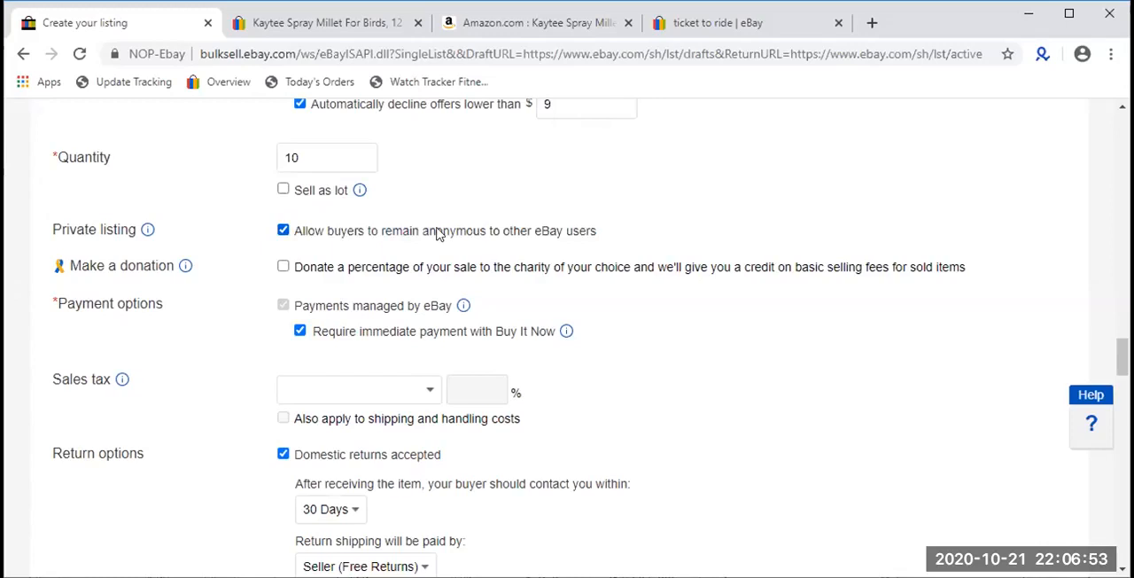
# - Open the purchase history of the existing Kaytee Spray Millet listing, examine how buyers' user IDs are displayed, and return to the listing form
pyautogui.click(355, 19)
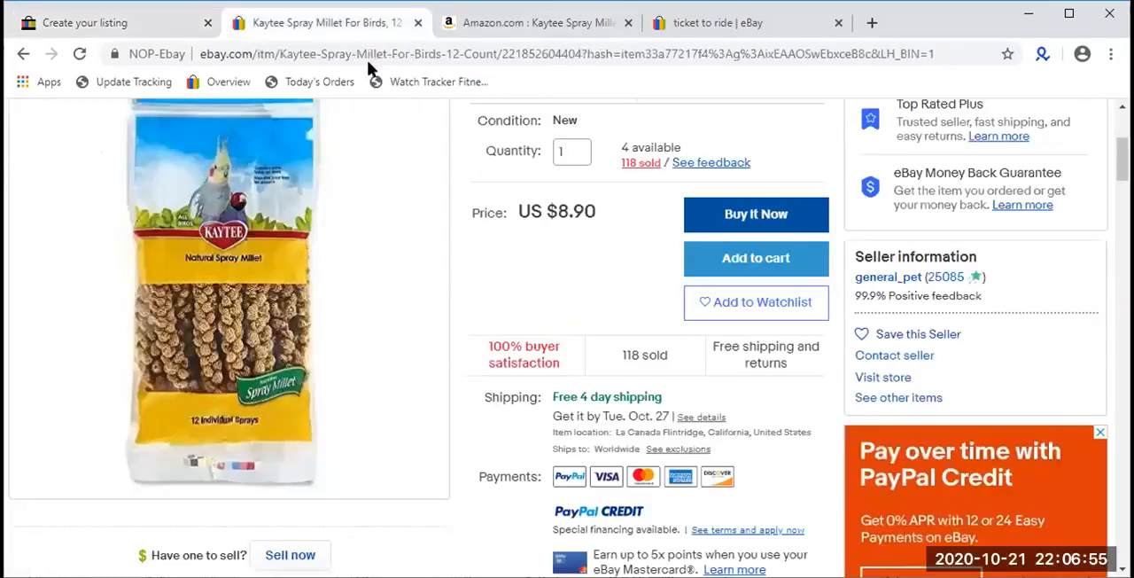
pyautogui.click(643, 166)
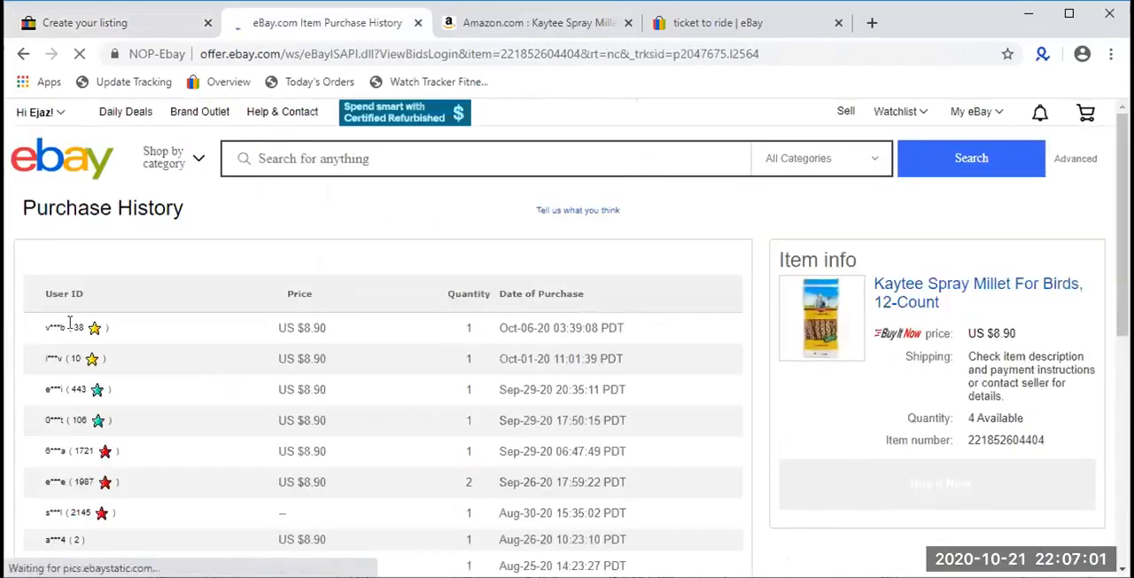
pyautogui.rightClick(72, 325)
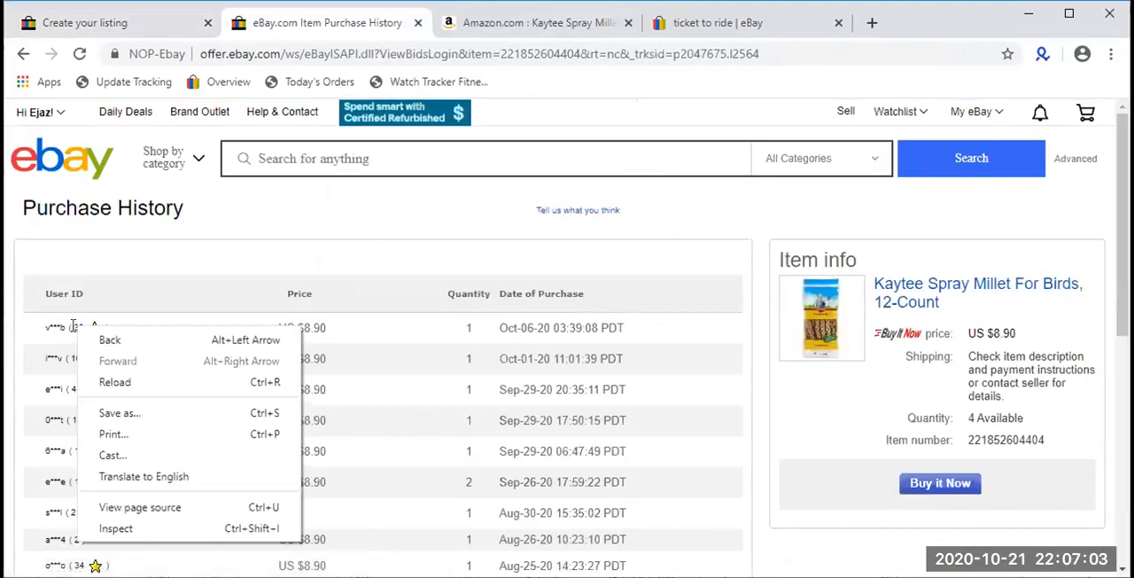
pyautogui.click(72, 326)
pyautogui.moveTo(74, 327); pyautogui.dragTo(85, 329)
pyautogui.tripleClick(50, 327)
pyautogui.scroll(-4, 50, 326)
pyautogui.moveTo(53, 337); pyautogui.dragTo(58, 337)
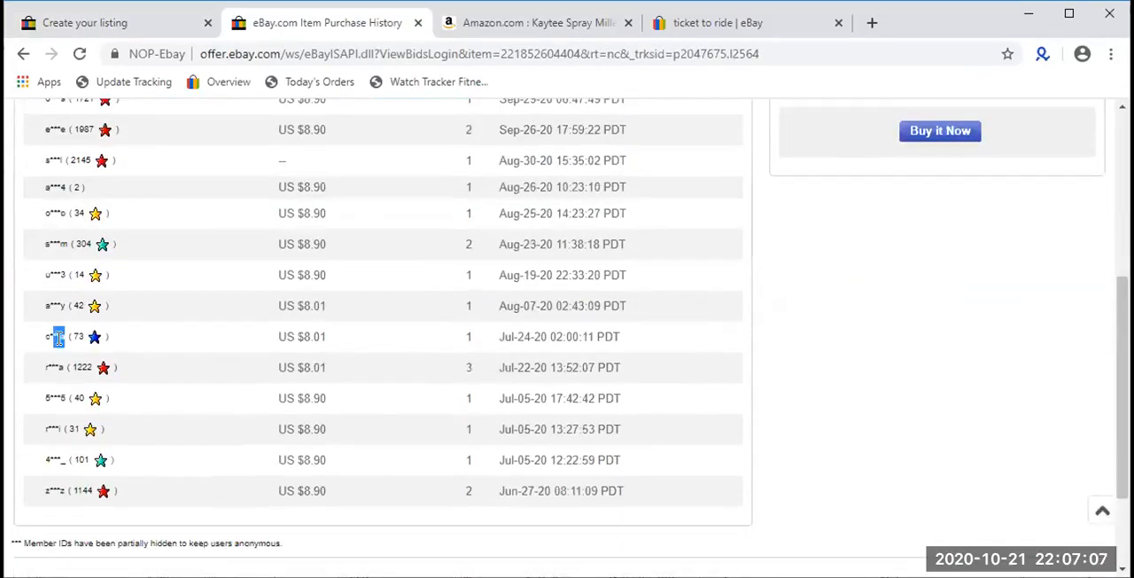
pyautogui.doubleClick(78, 337)
pyautogui.scroll(-1, 86, 488)
pyautogui.scroll(3, 359, 358)
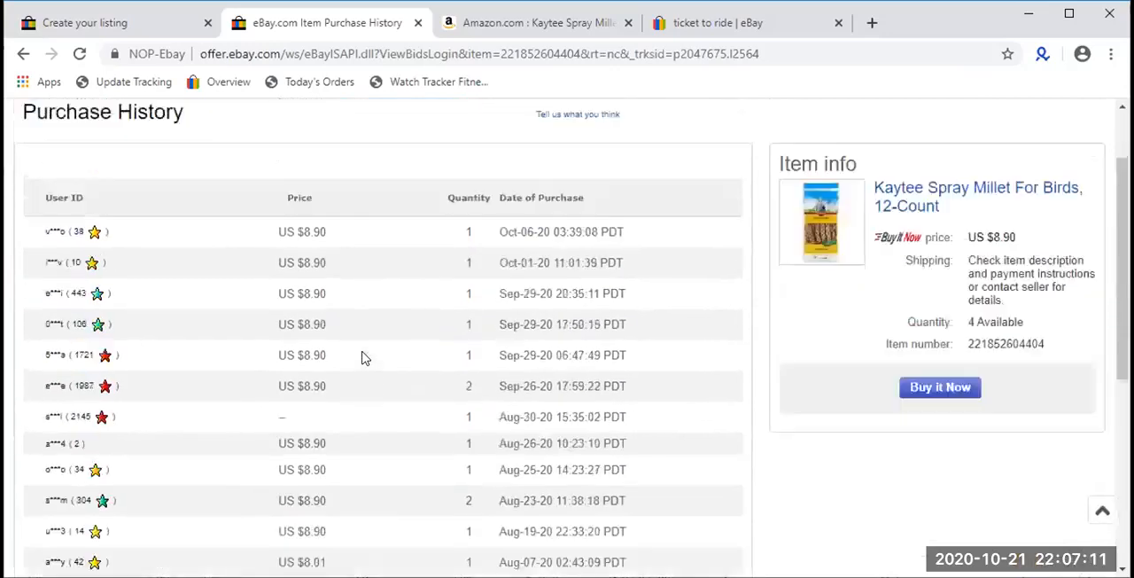
pyautogui.scroll(1, 361, 357)
pyautogui.click(111, 23)
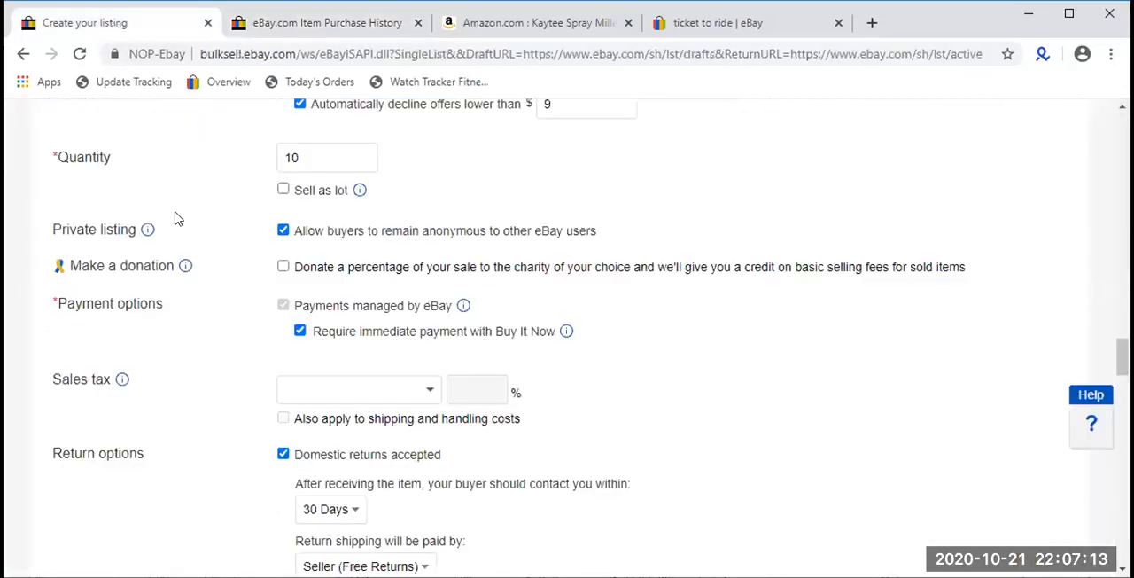
# - Enable donating a percentage of the sale to charity and open the available donation percentages
pyautogui.moveTo(998, 263); pyautogui.dragTo(280, 268)
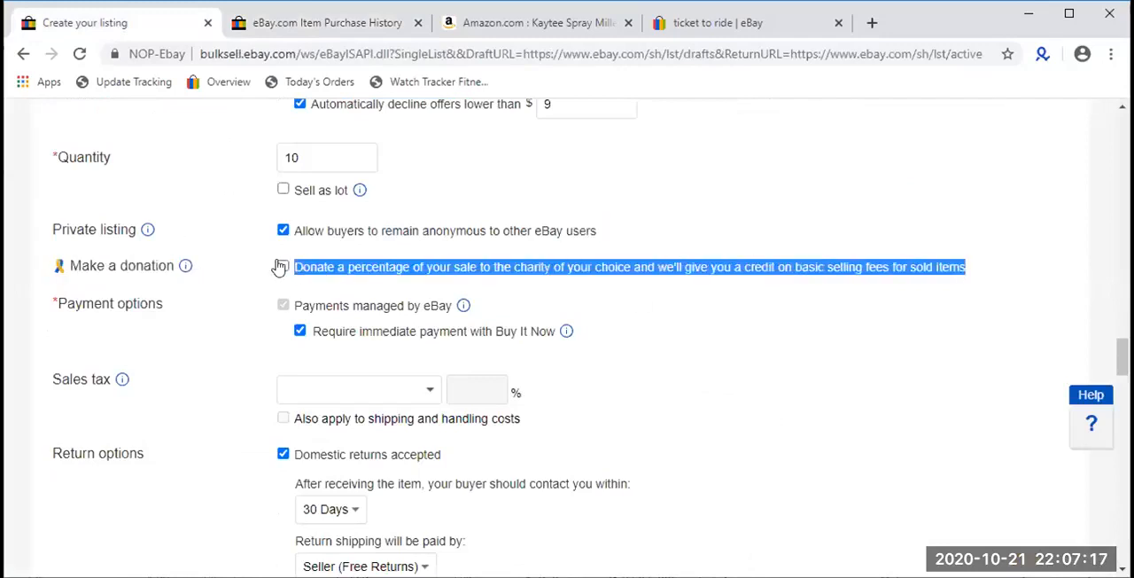
pyautogui.click(282, 268)
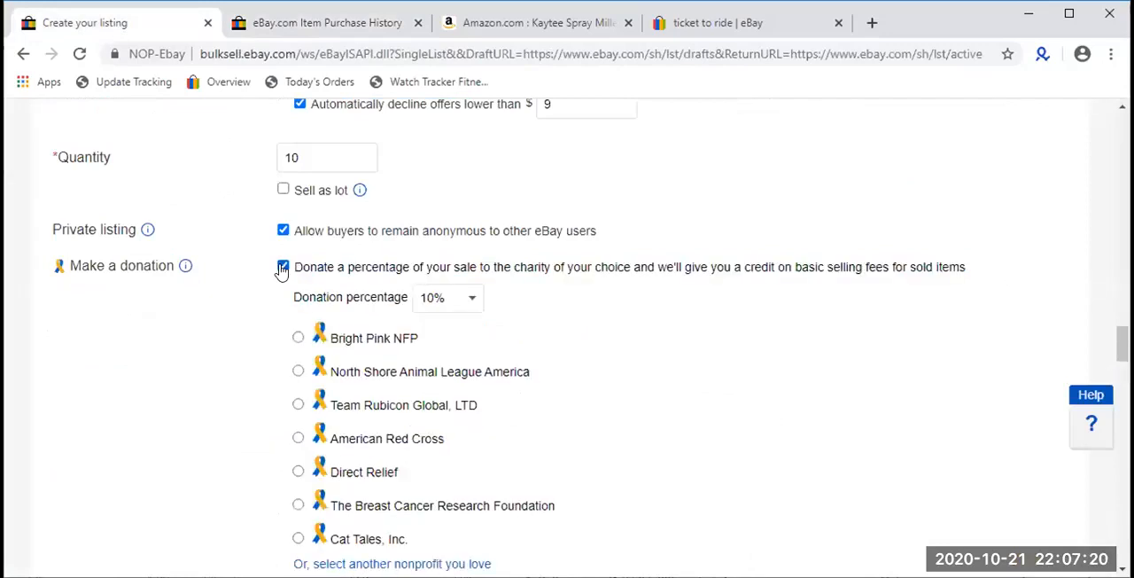
pyautogui.click(434, 301)
pyautogui.scroll(3, 446, 156)
pyautogui.scroll(-3, 445, 177)
pyautogui.click(436, 269)
pyautogui.click(443, 304)
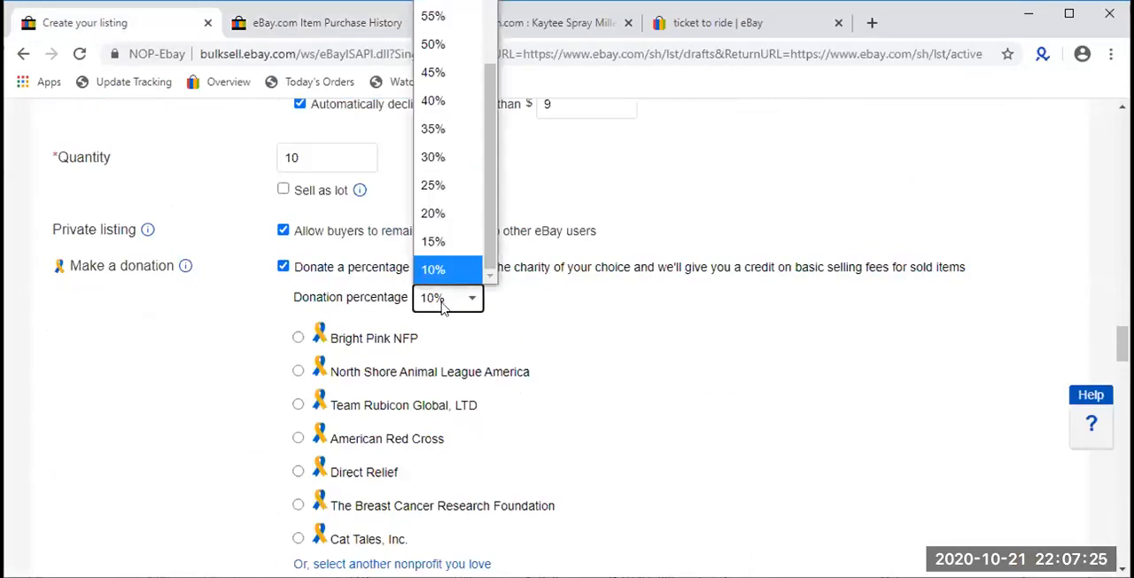
# - Try donation percentages of 100% and 10%, and turn the charity donation off
pyautogui.press('1')
pyautogui.press('1')
pyautogui.press('1')
pyautogui.press('1')
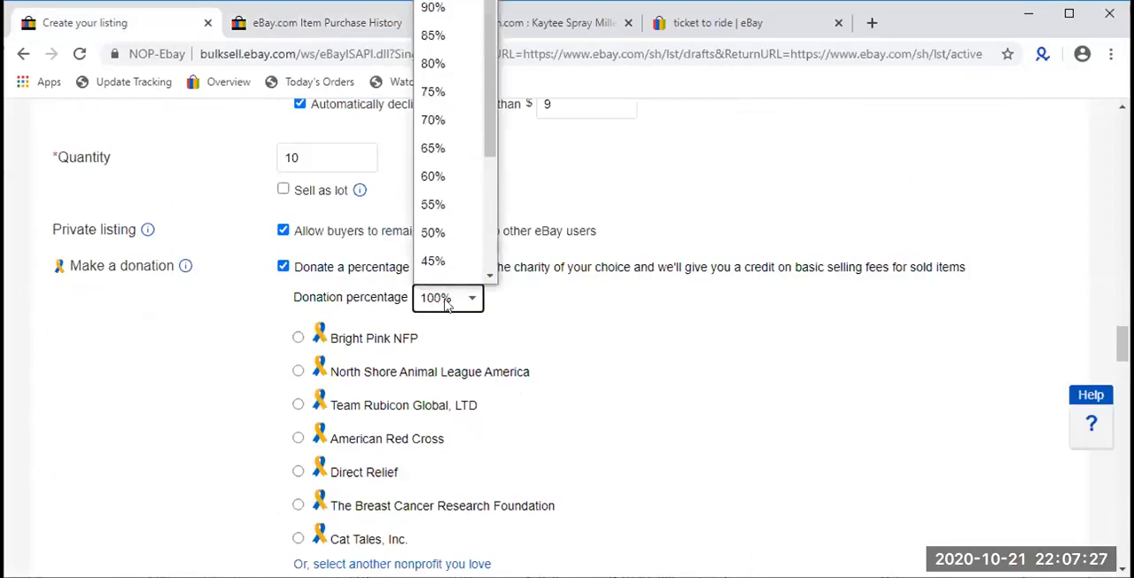
pyautogui.scroll(-3, 443, 270)
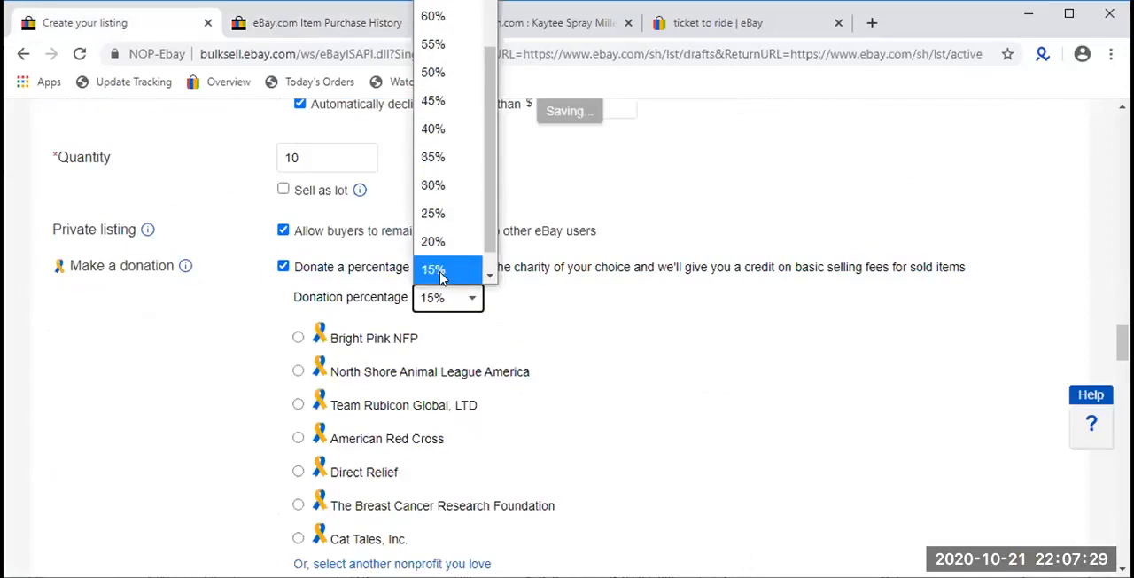
pyautogui.click(442, 270)
pyautogui.scroll(-1, 434, 264)
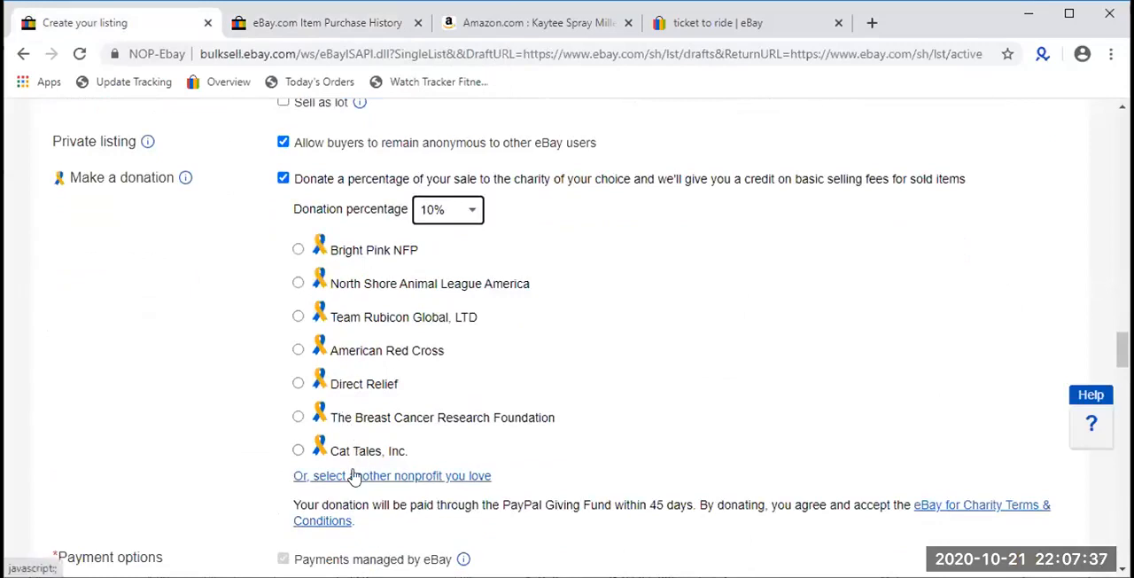
pyautogui.click(281, 179)
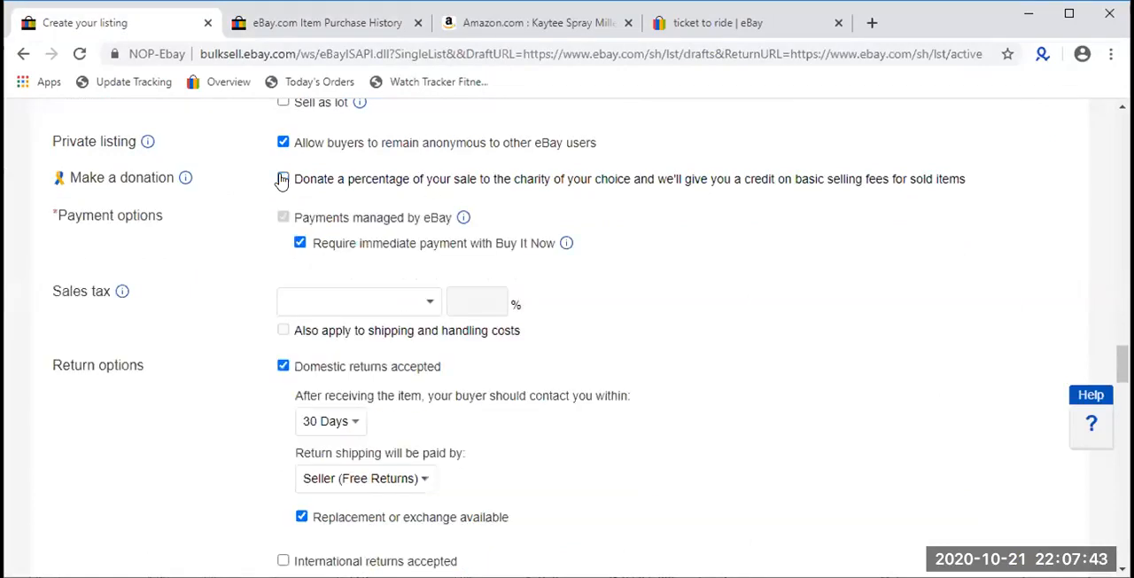
# - Review the payments managed by eBay setting under the listing's payment options
pyautogui.doubleClick(301, 223)
pyautogui.tripleClick(301, 223)
pyautogui.tripleClick(302, 223)
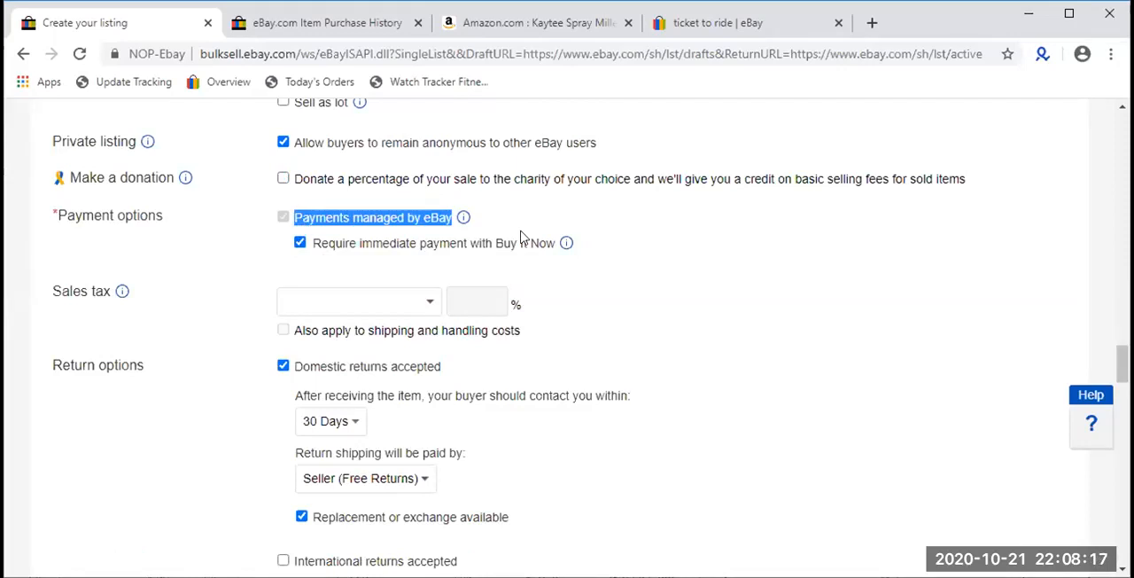
pyautogui.tripleClick(399, 219)
pyautogui.click(643, 279)
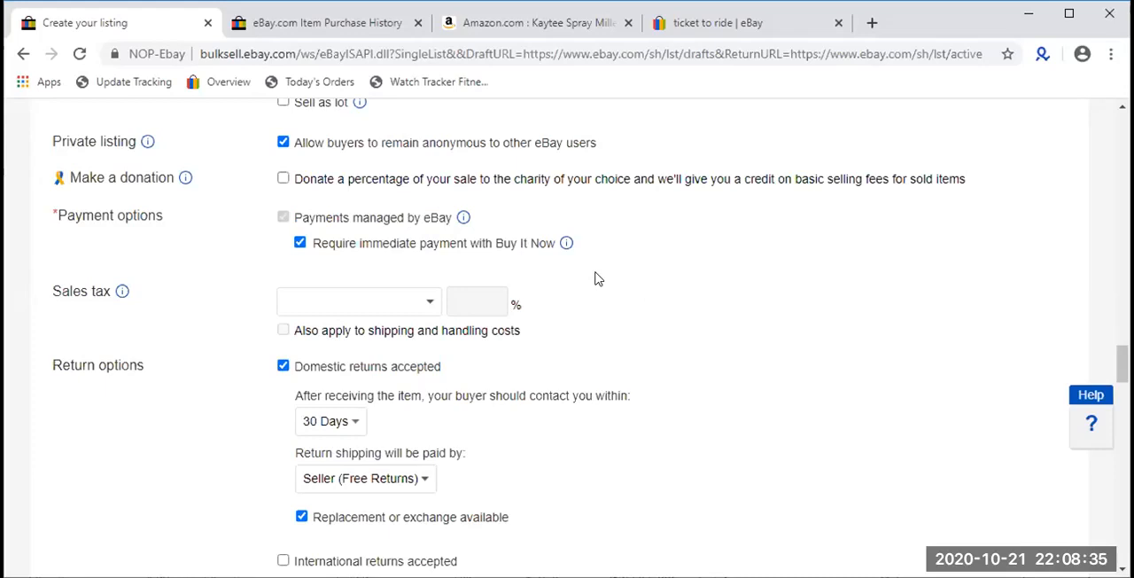
# - Review the domestic return period and replacement option, and choose Seller (Free Returns) as the payer of return shipping
pyautogui.scroll(-1, 598, 279)
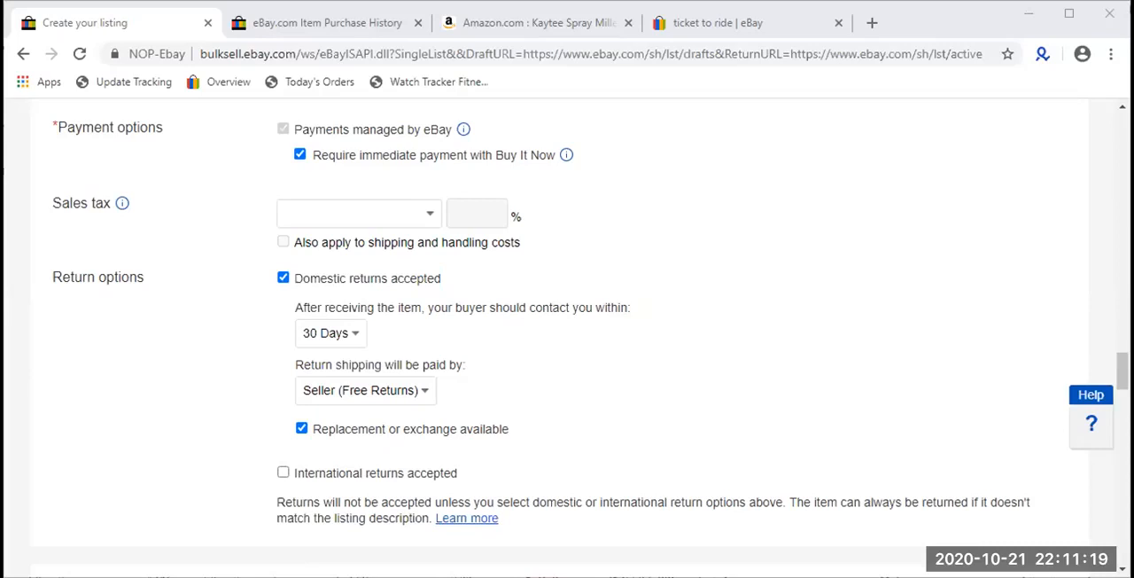
pyautogui.click(747, 273)
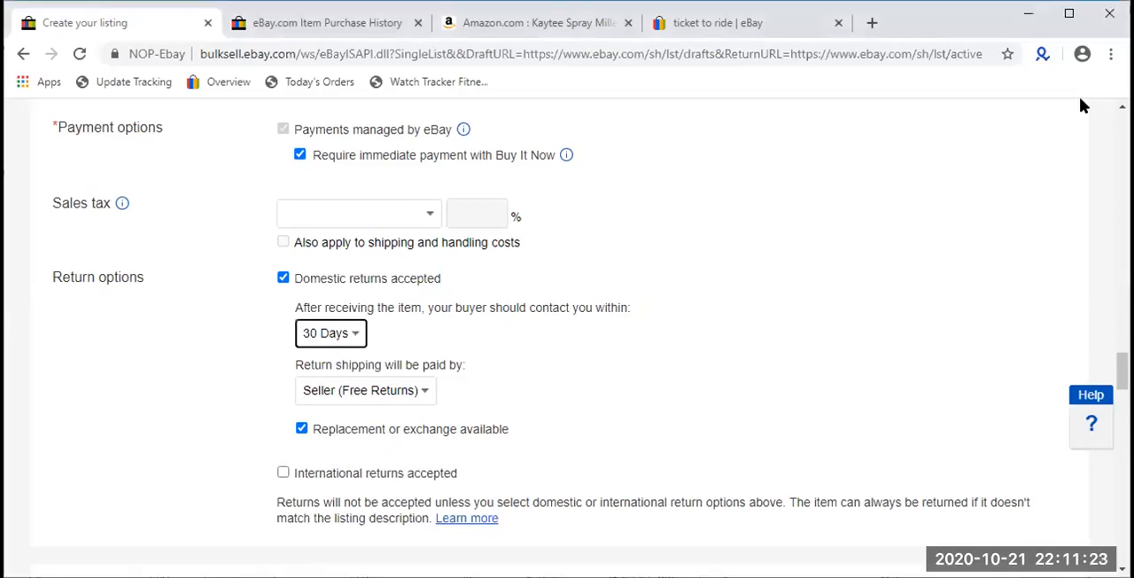
pyautogui.scroll(4, 506, 354)
pyautogui.scroll(-6, 527, 352)
pyautogui.scroll(2, 526, 354)
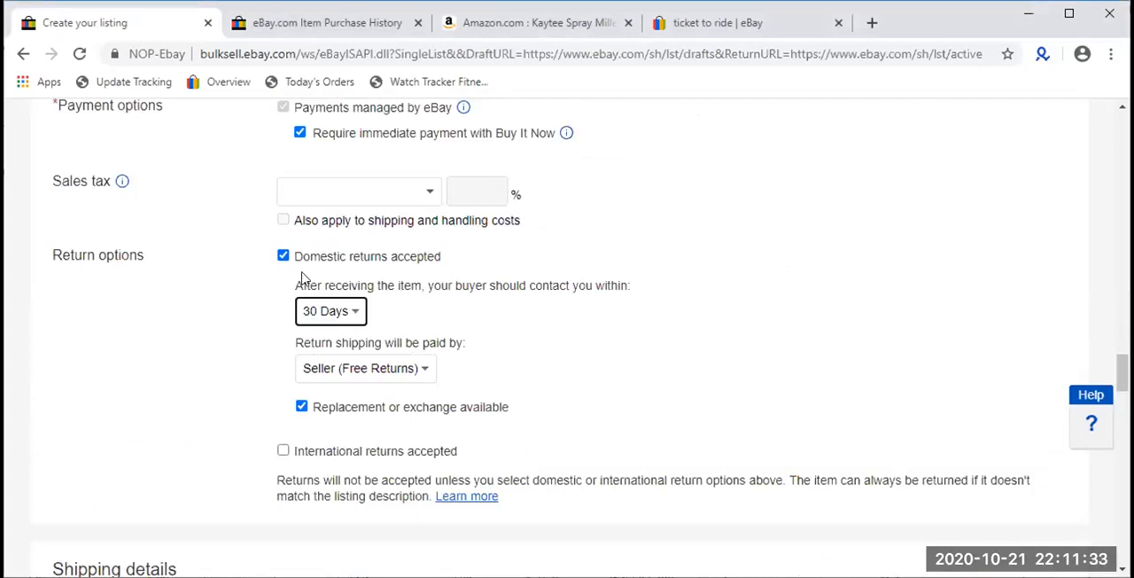
pyautogui.click(328, 317)
pyautogui.click(328, 317)
pyautogui.click(363, 374)
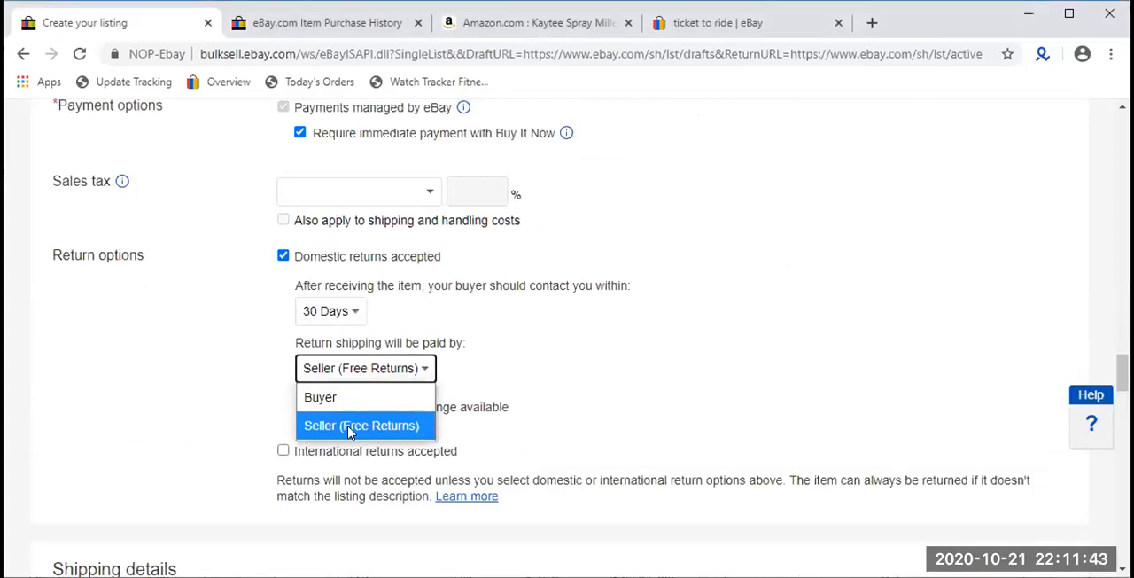
pyautogui.click(350, 426)
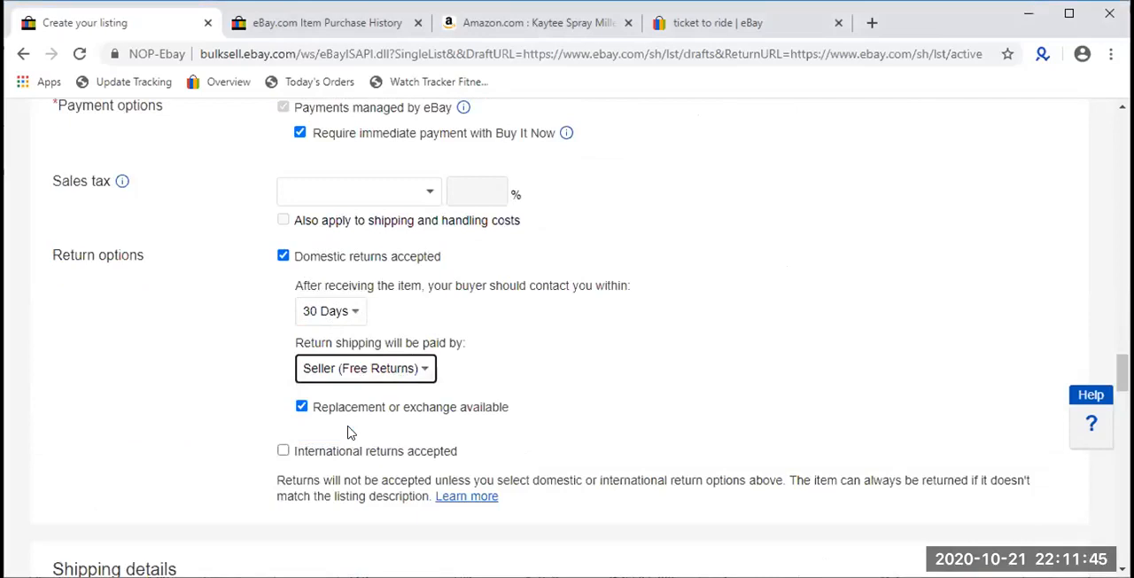
pyautogui.moveTo(519, 410); pyautogui.dragTo(311, 417)
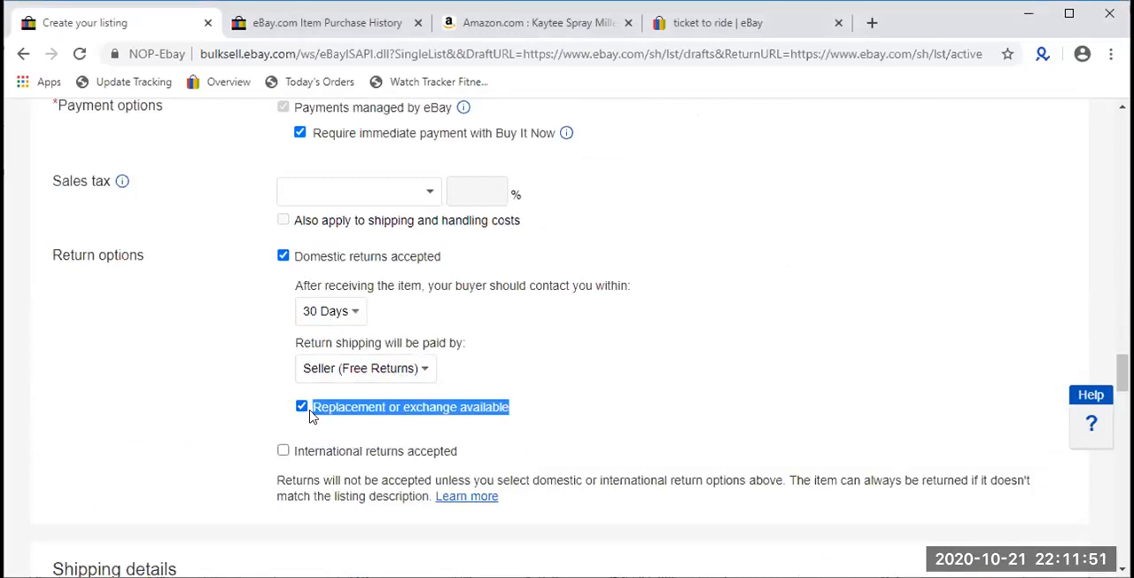
# - Try accepting international returns, view the available return periods, and turn international returns off
pyautogui.scroll(-1, 311, 417)
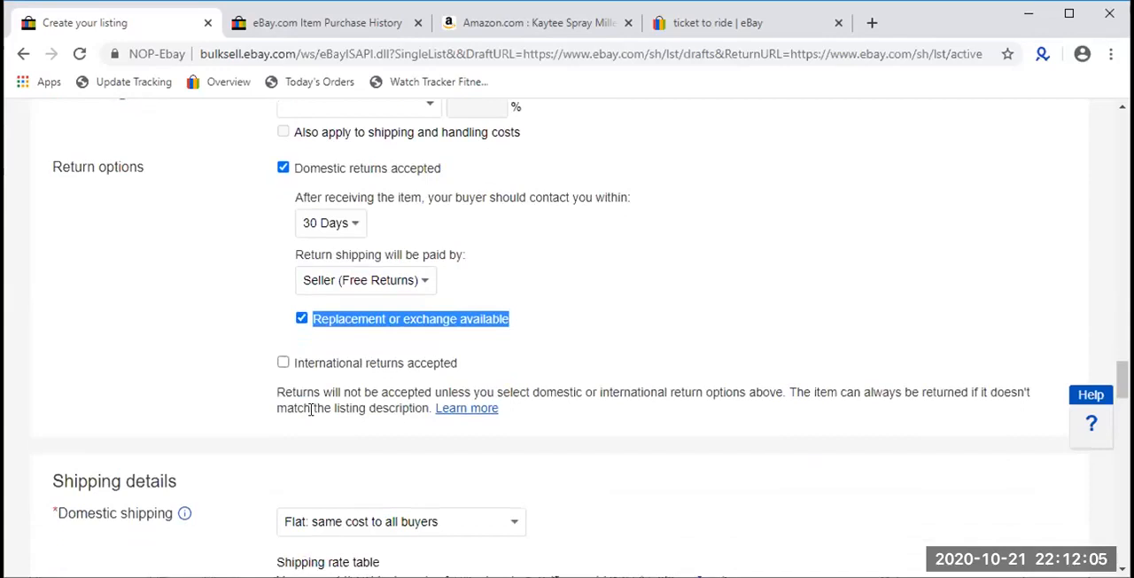
pyautogui.click(346, 367)
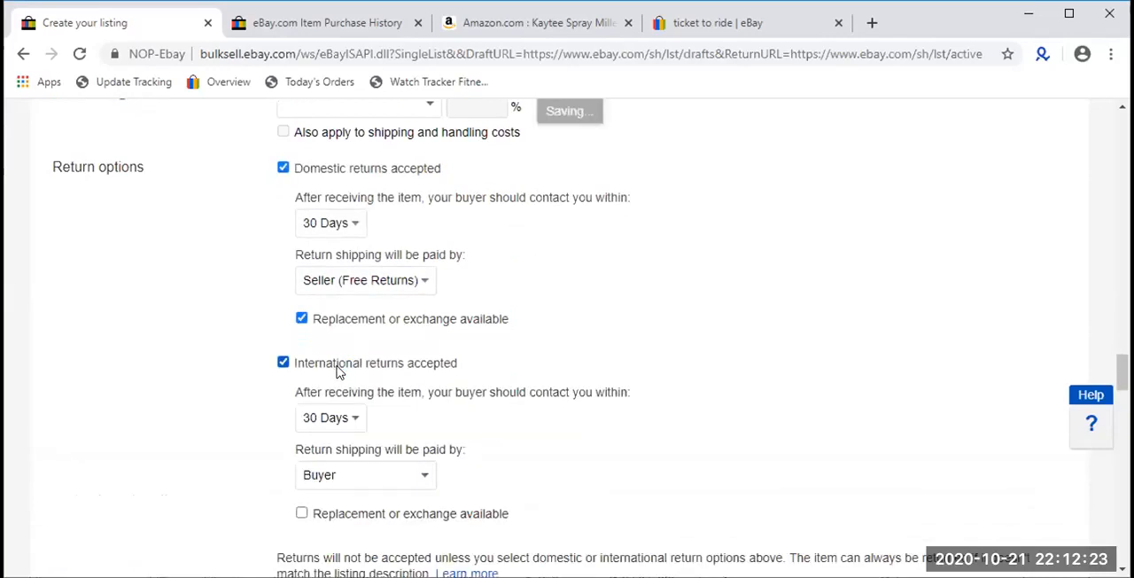
pyautogui.scroll(-2, 348, 409)
pyautogui.click(307, 242)
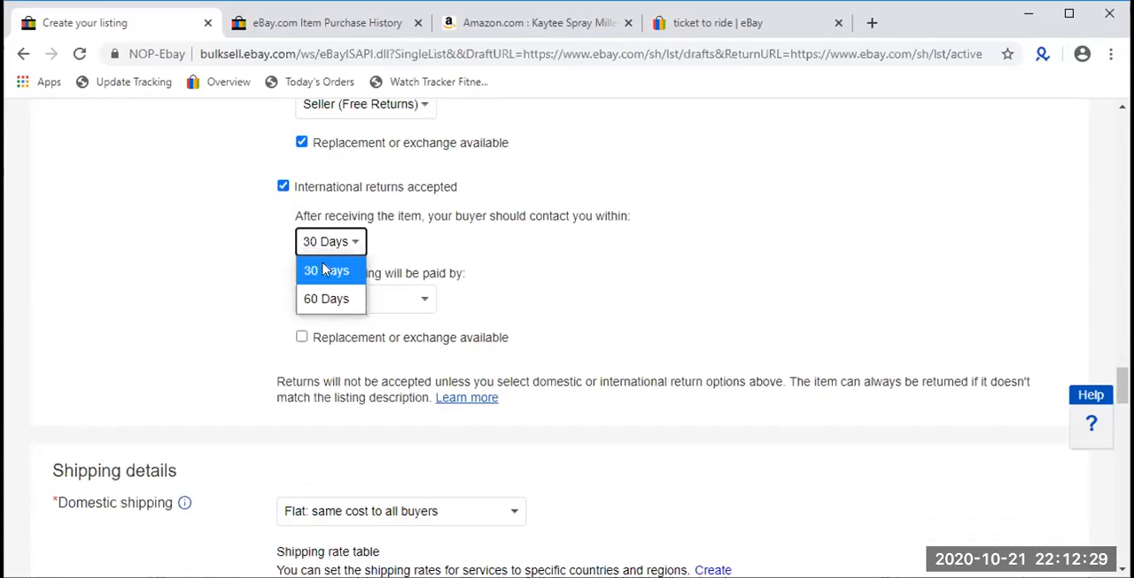
pyautogui.click(465, 224)
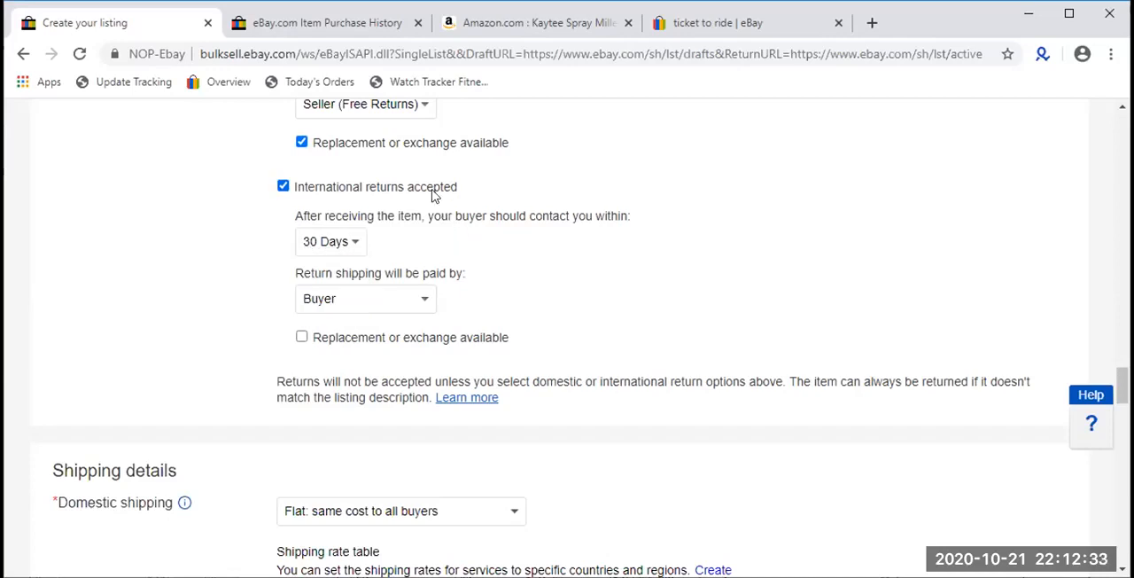
pyautogui.click(432, 195)
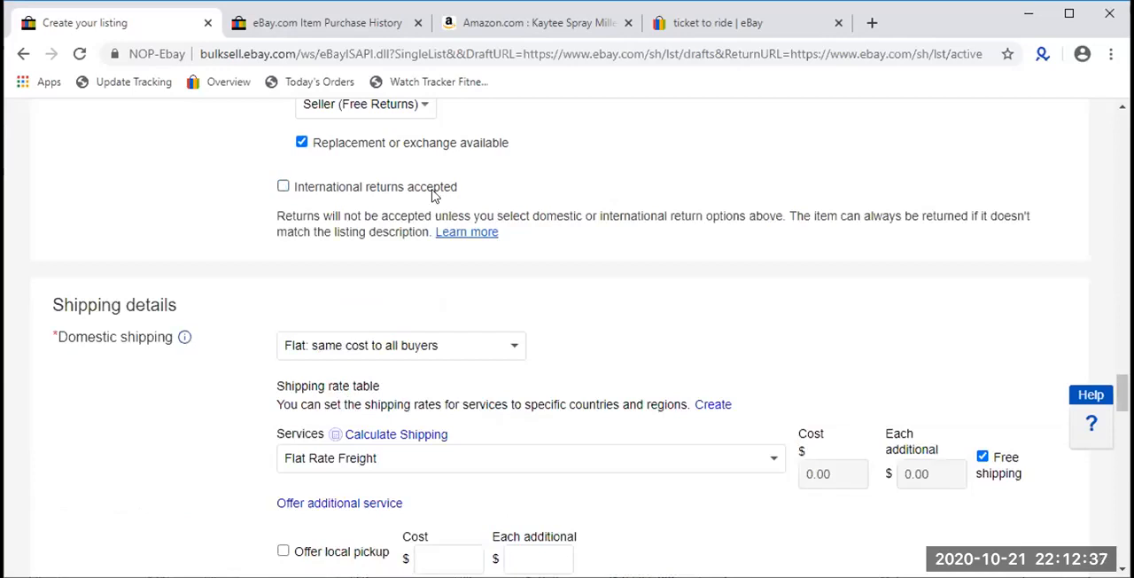
# - Review the listing's format, price, Best Offer, quantity and payment settings, and return to the shipping details
pyautogui.scroll(4, 432, 195)
pyautogui.scroll(2, 433, 195)
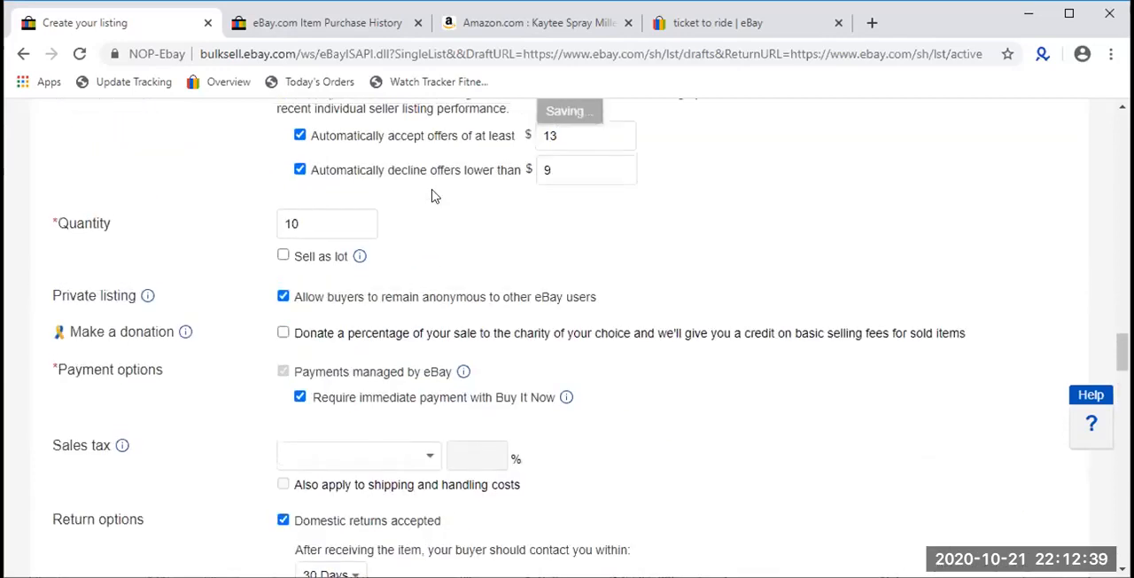
pyautogui.scroll(2, 425, 299)
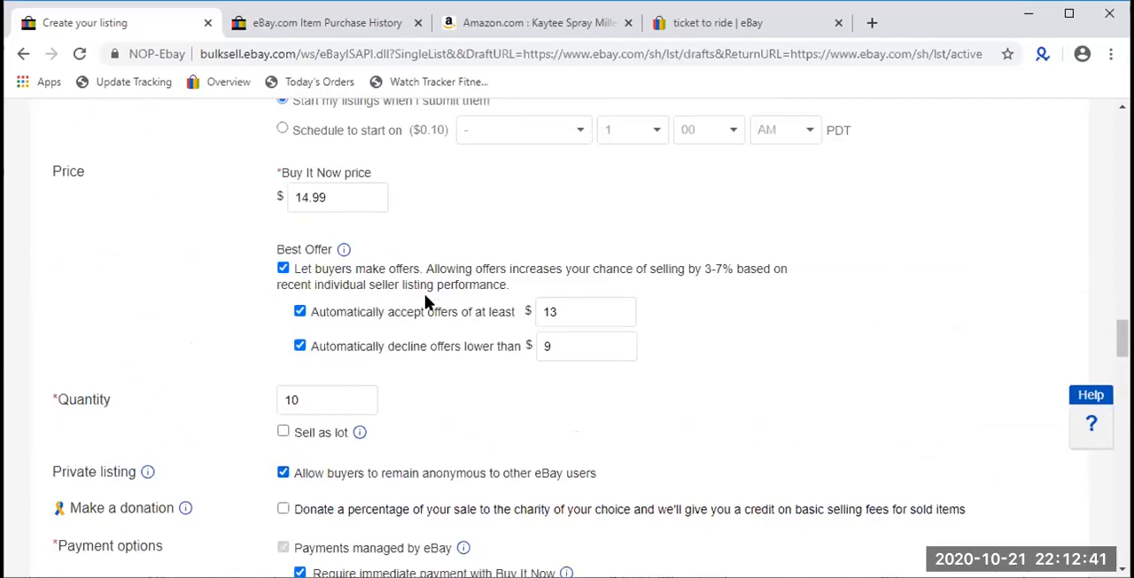
pyautogui.scroll(3, 425, 293)
pyautogui.scroll(-1, 424, 293)
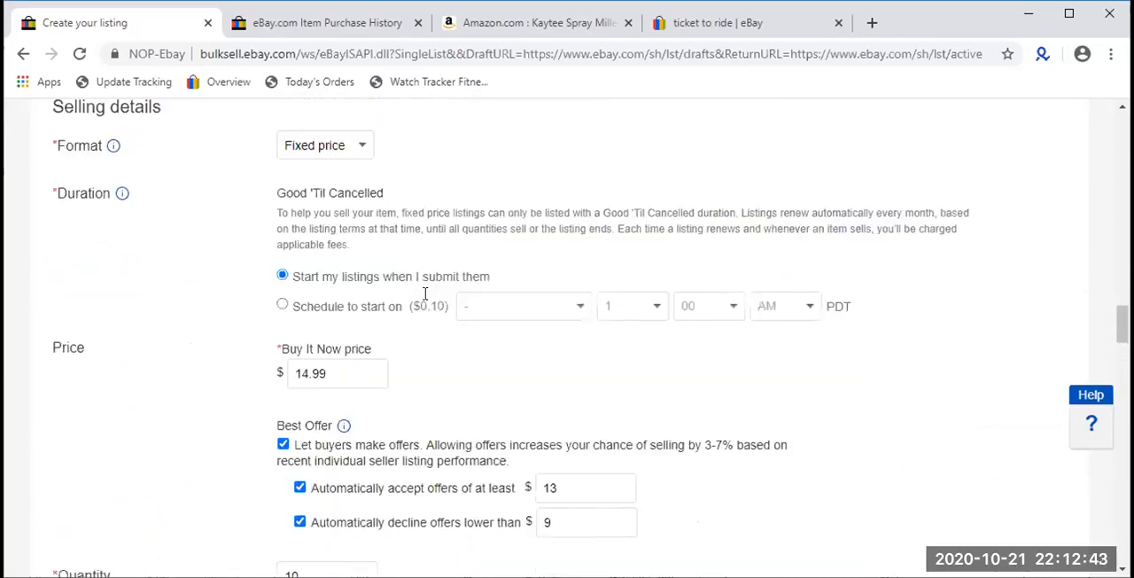
pyautogui.scroll(-9, 425, 294)
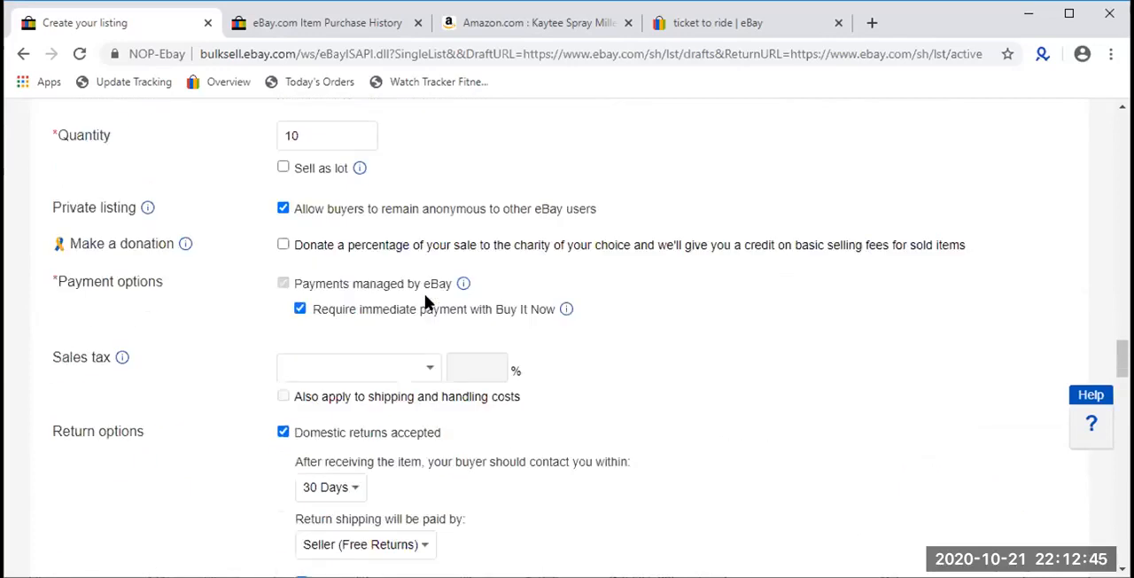
pyautogui.scroll(-3, 426, 299)
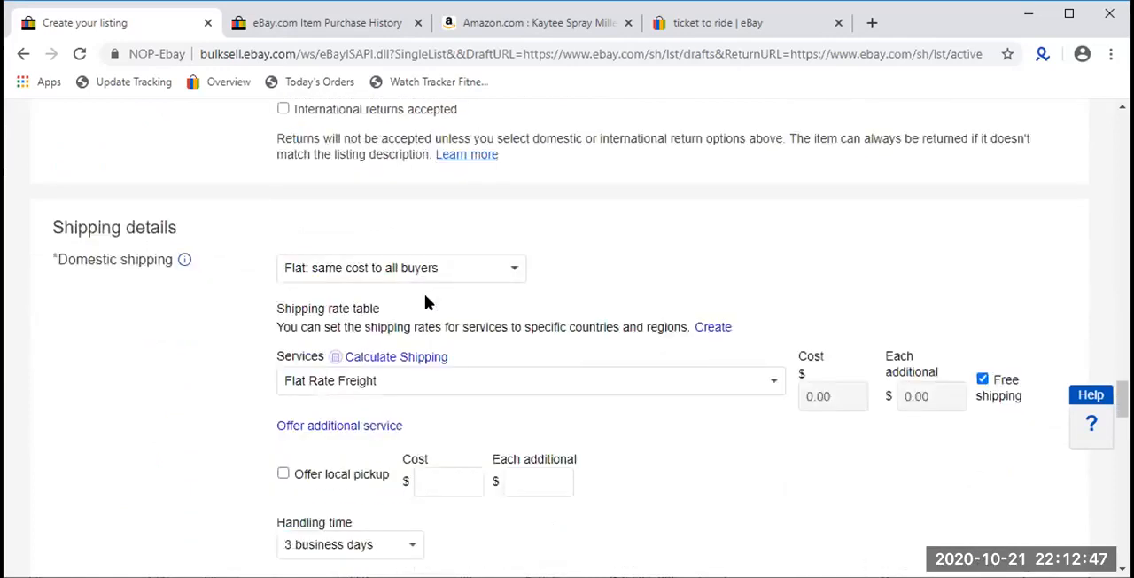
# - Examine the available cost types for domestic shipping in the shipping details
pyautogui.doubleClick(173, 131)
pyautogui.moveTo(100, 130); pyautogui.dragTo(62, 129)
pyautogui.click(312, 171)
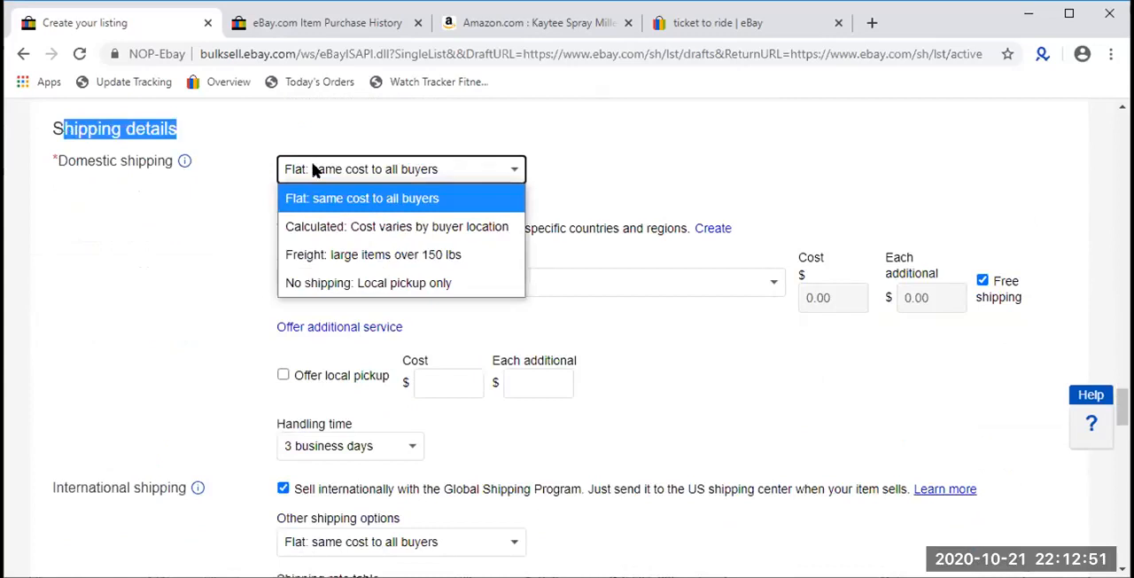
pyautogui.click(248, 220)
pyautogui.click(442, 177)
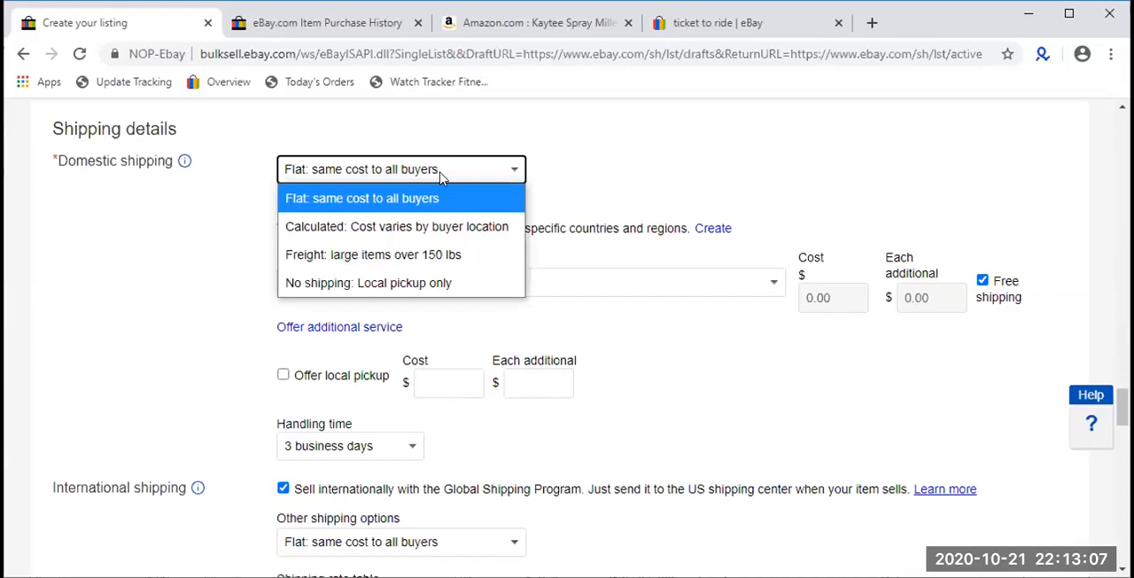
pyautogui.click(440, 177)
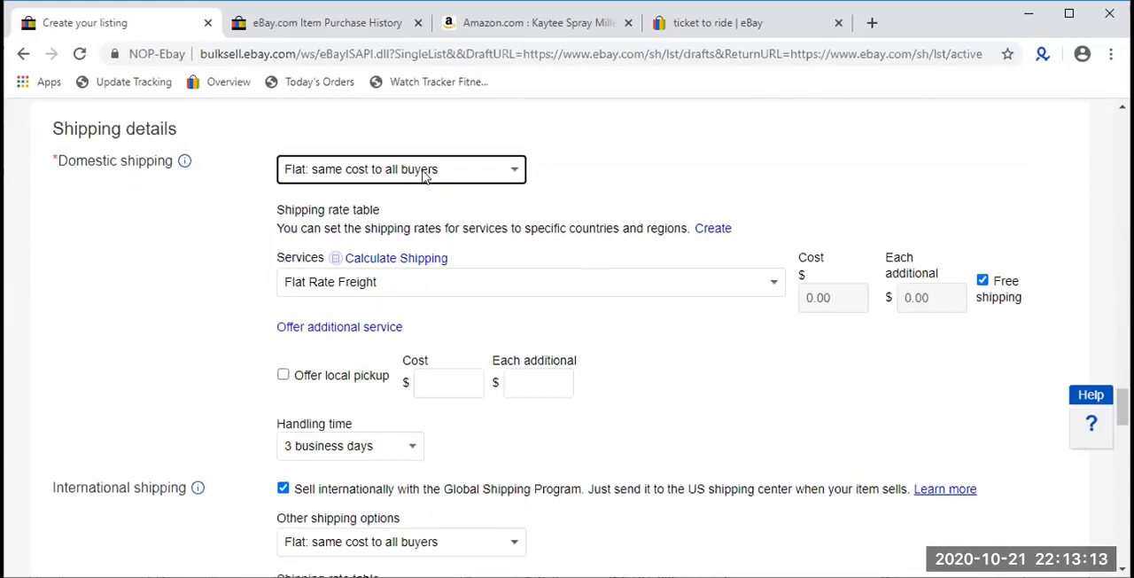
pyautogui.click(424, 177)
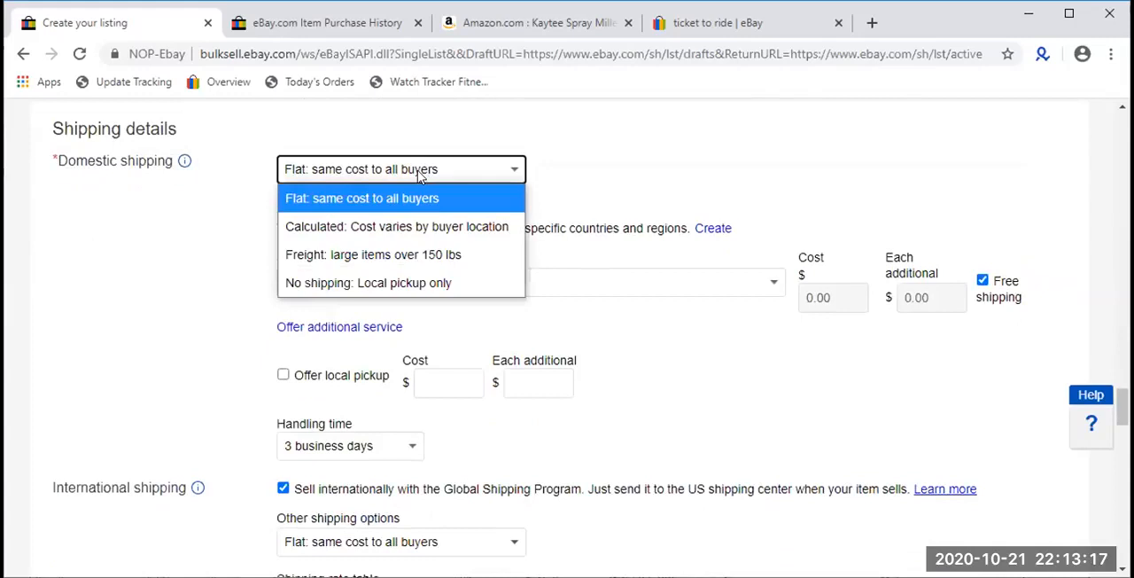
pyautogui.click(361, 175)
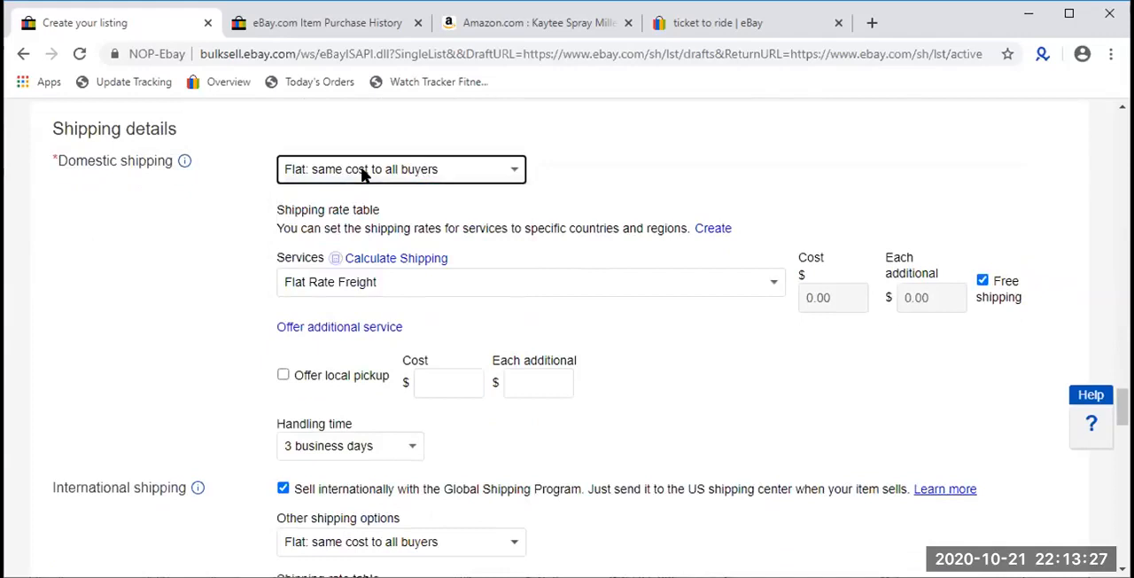
# - Set domestic shipping to Flat: same cost to all buyers
pyautogui.scroll(-1, 395, 223)
pyautogui.scroll(1, 396, 232)
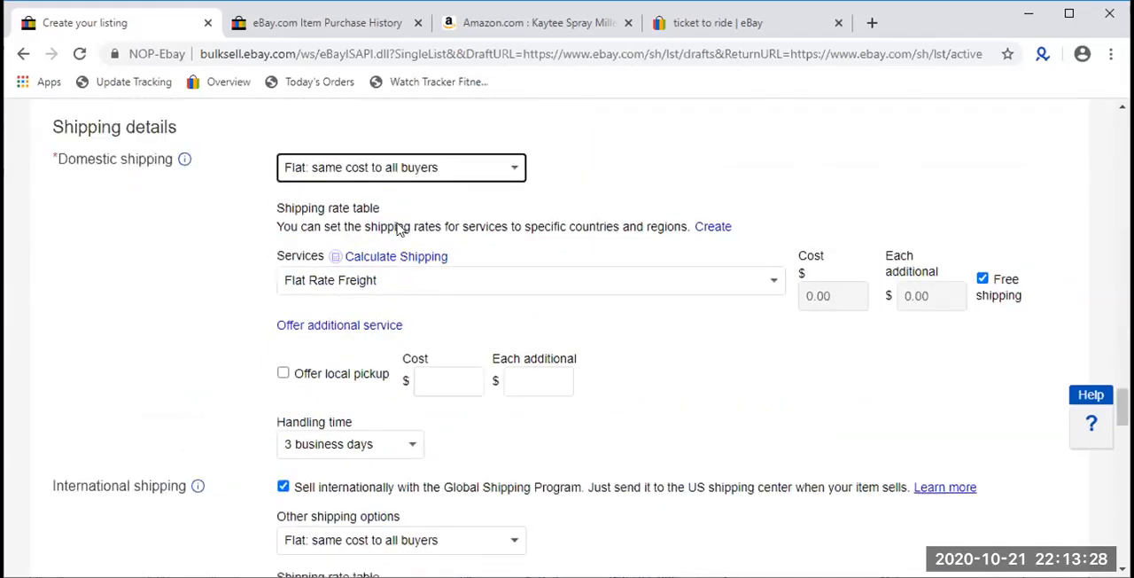
pyautogui.click(398, 169)
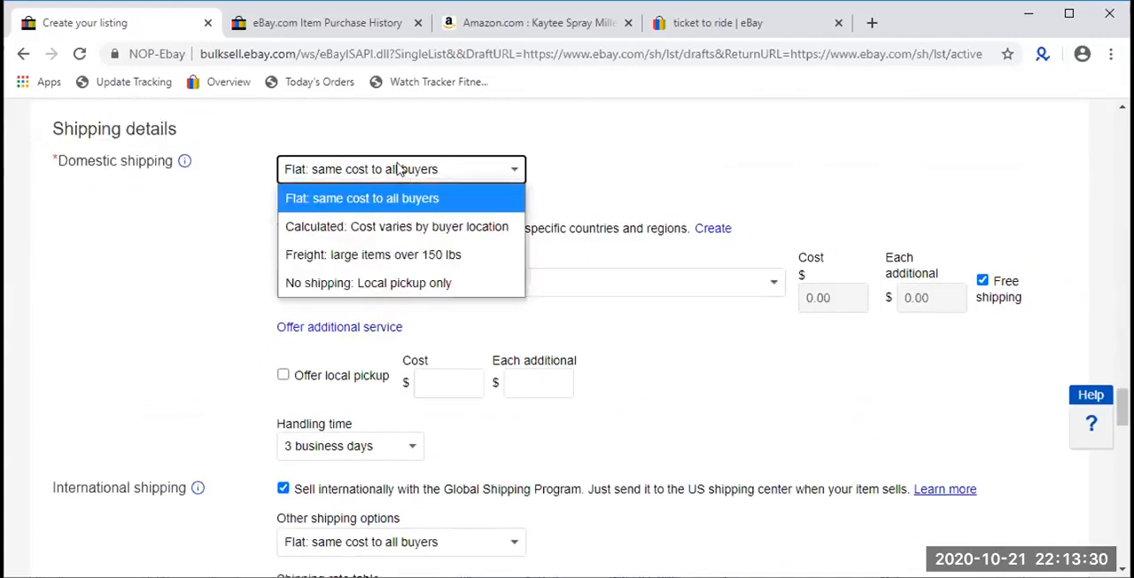
pyautogui.click(355, 201)
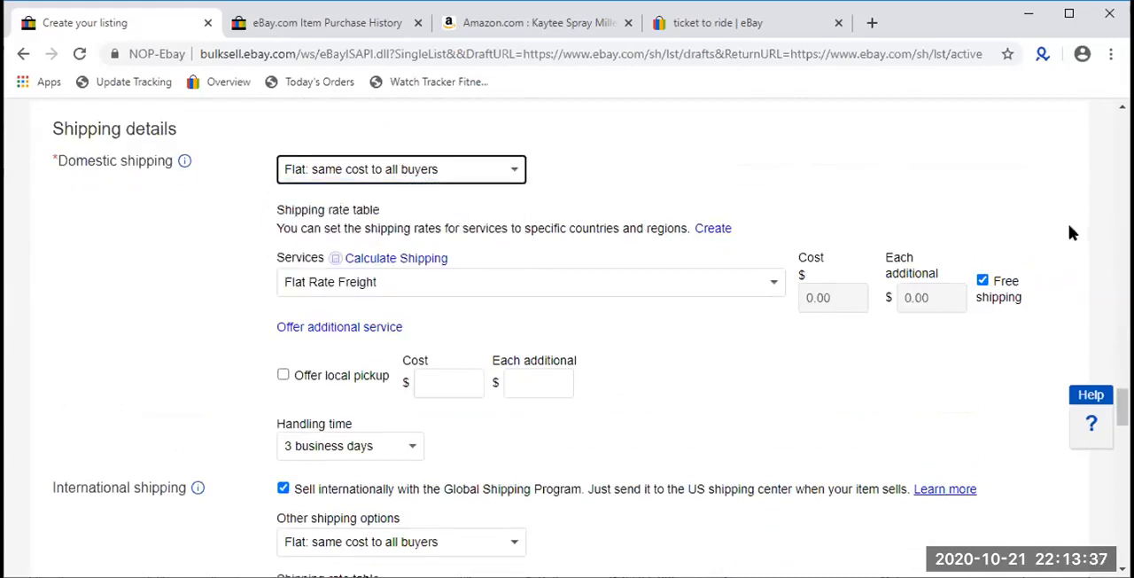
# - Turn free shipping off for the domestic service and turn it back on
pyautogui.click(982, 280)
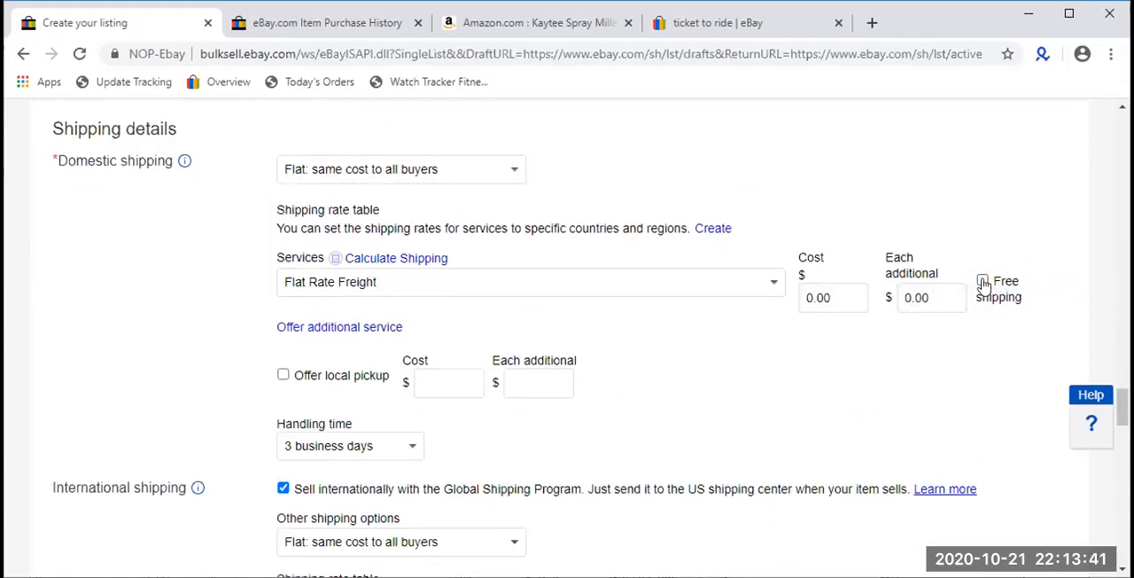
pyautogui.click(982, 282)
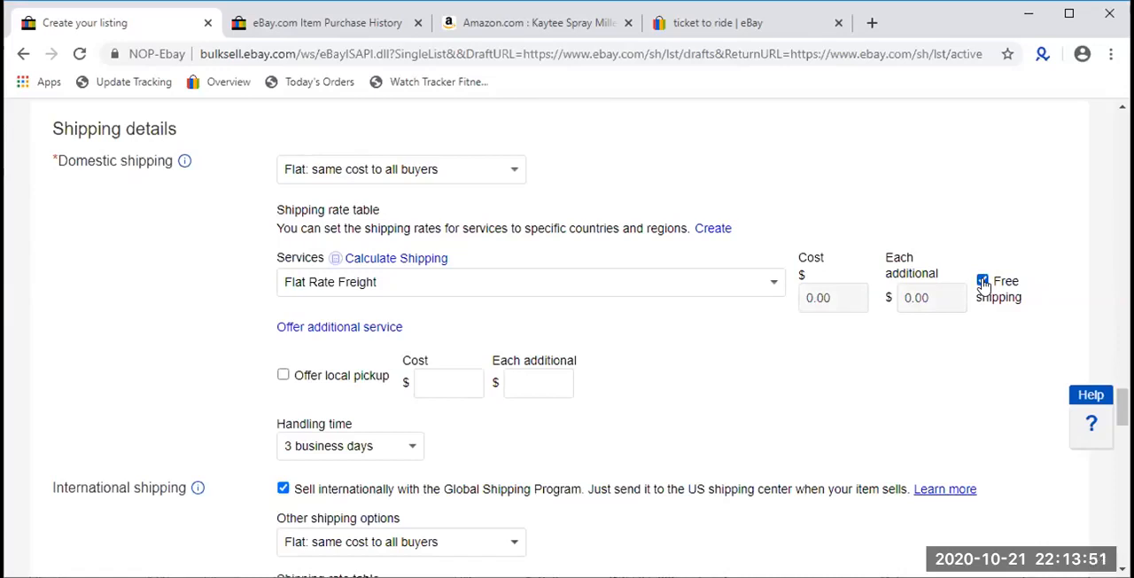
pyautogui.scroll(-3, 983, 284)
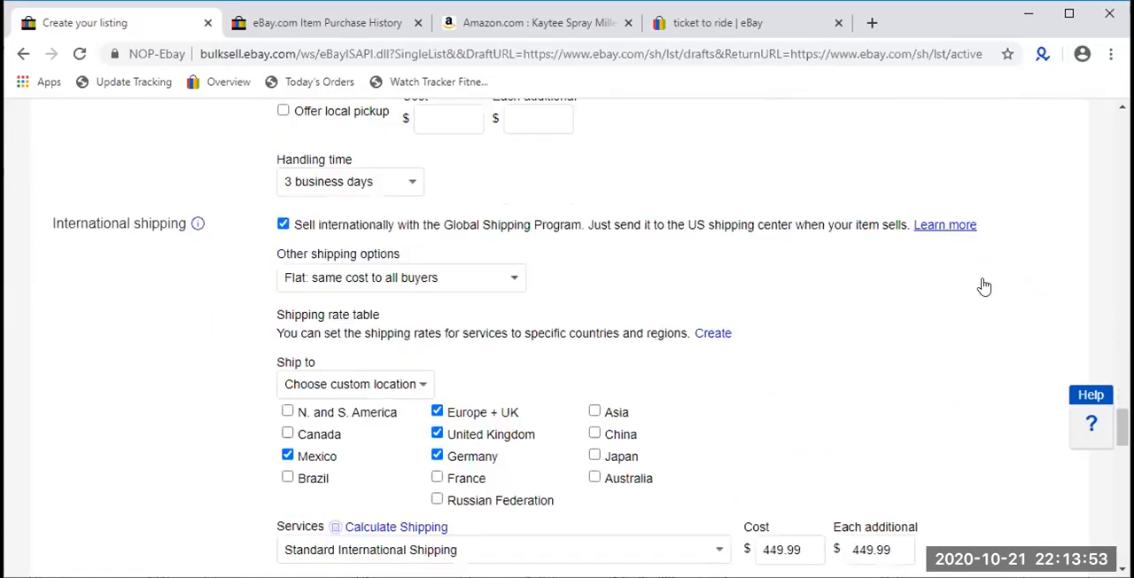
pyautogui.scroll(3, 984, 283)
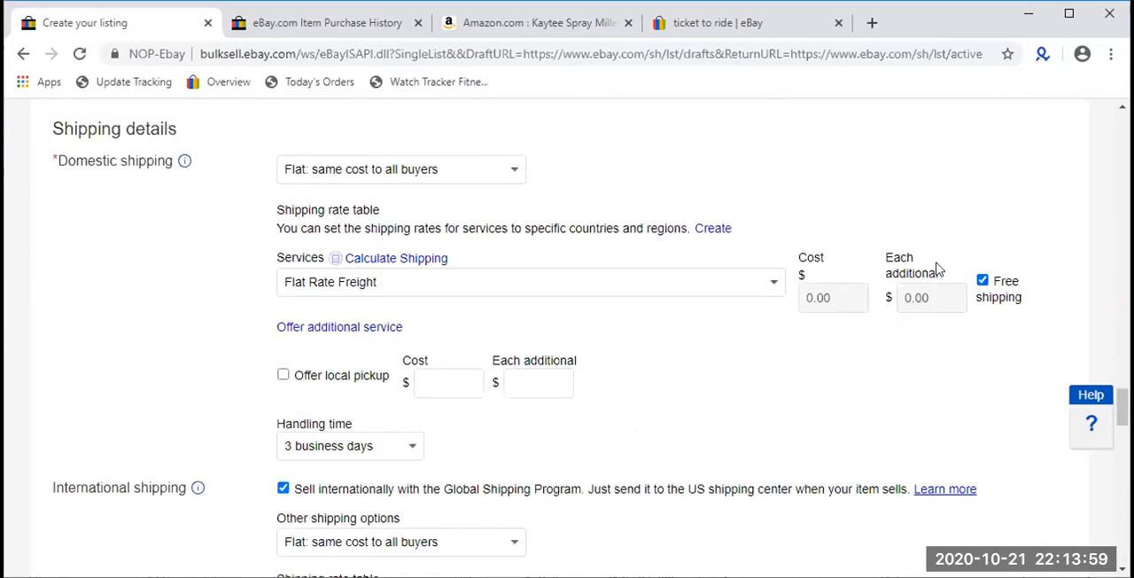
pyautogui.moveTo(1026, 305); pyautogui.dragTo(993, 285)
pyautogui.click(961, 349)
# - Examine the available domestic shipping services and close the choices without picking another service
pyautogui.moveTo(292, 256); pyautogui.dragTo(311, 288)
pyautogui.click(311, 288)
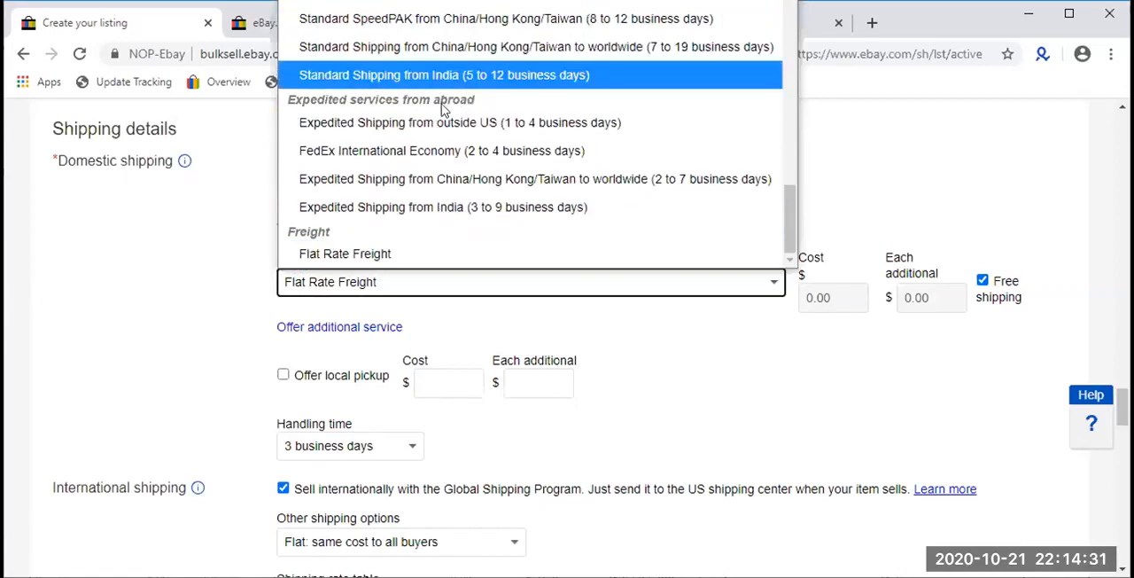
pyautogui.scroll(4, 454, 183)
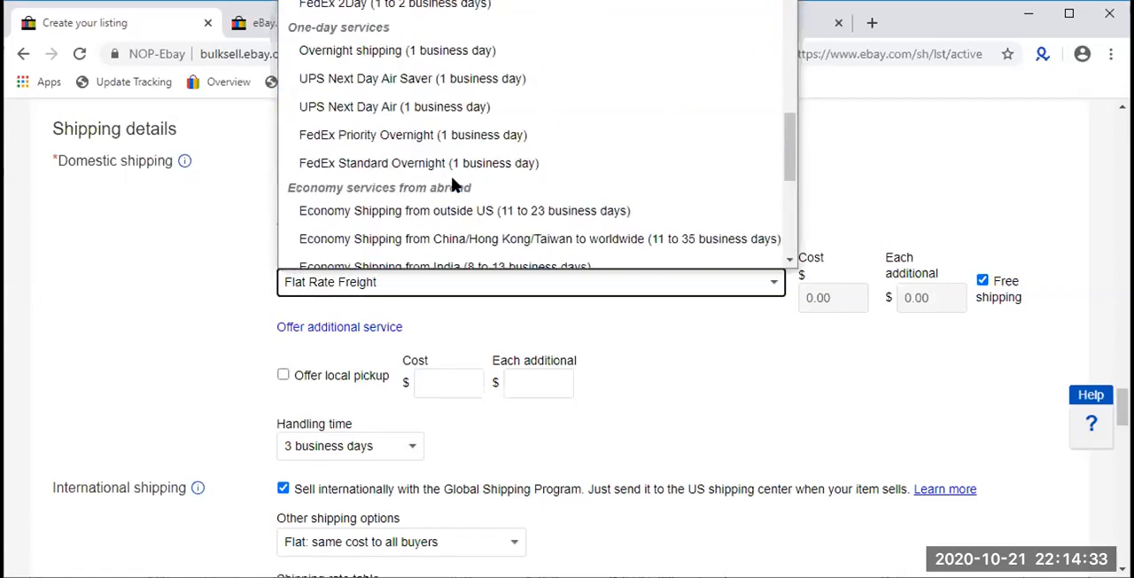
pyautogui.scroll(2, 453, 183)
pyautogui.scroll(-4, 454, 183)
pyautogui.scroll(-4, 454, 182)
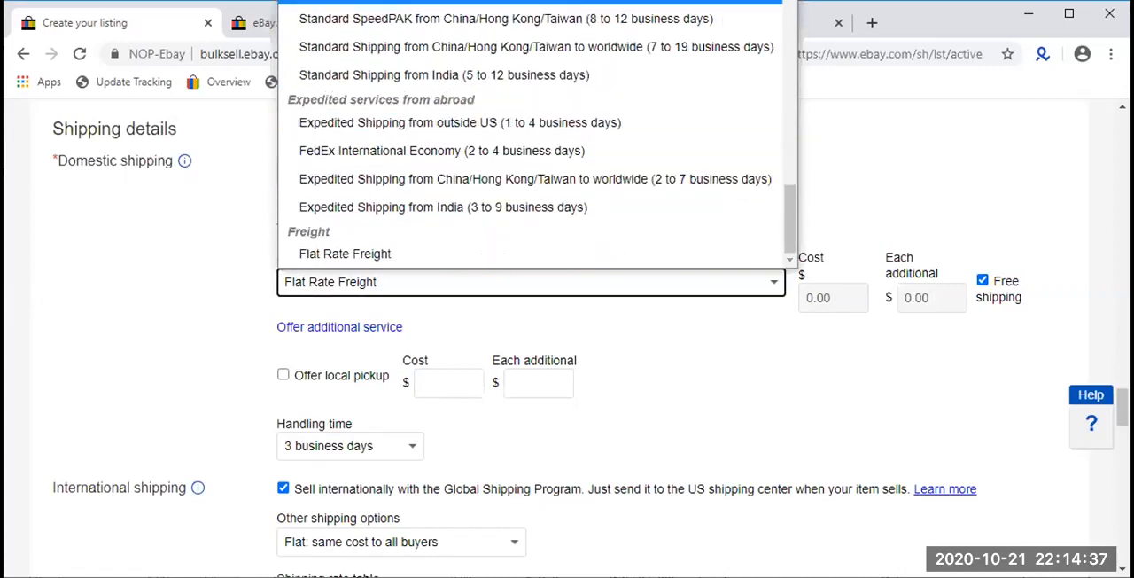
pyautogui.click(930, 177)
# - Turn off selling internationally with the Global Shipping Program
pyautogui.scroll(3, 883, 207)
pyautogui.scroll(5, 634, 348)
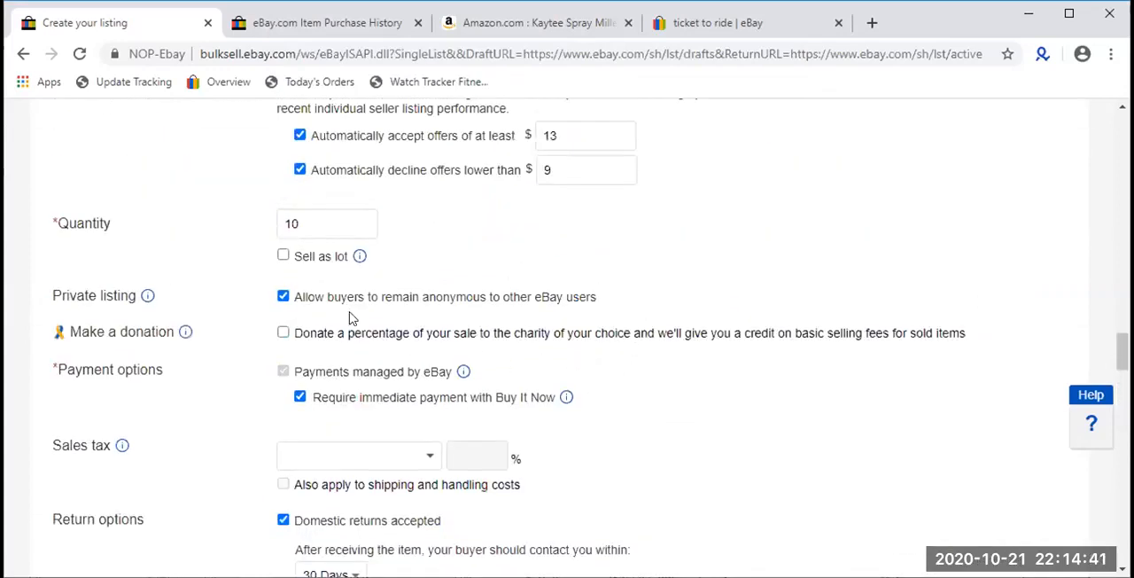
pyautogui.scroll(2, 325, 399)
pyautogui.scroll(-9, 324, 401)
pyautogui.scroll(-5, 324, 404)
pyautogui.scroll(2, 324, 400)
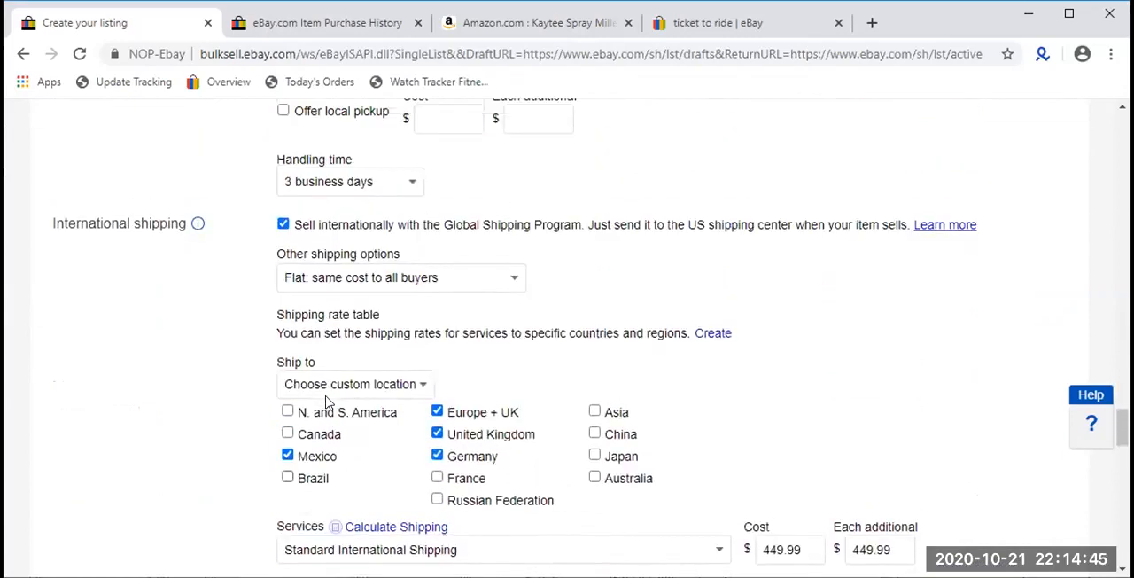
pyautogui.scroll(1, 325, 401)
pyautogui.click(284, 312)
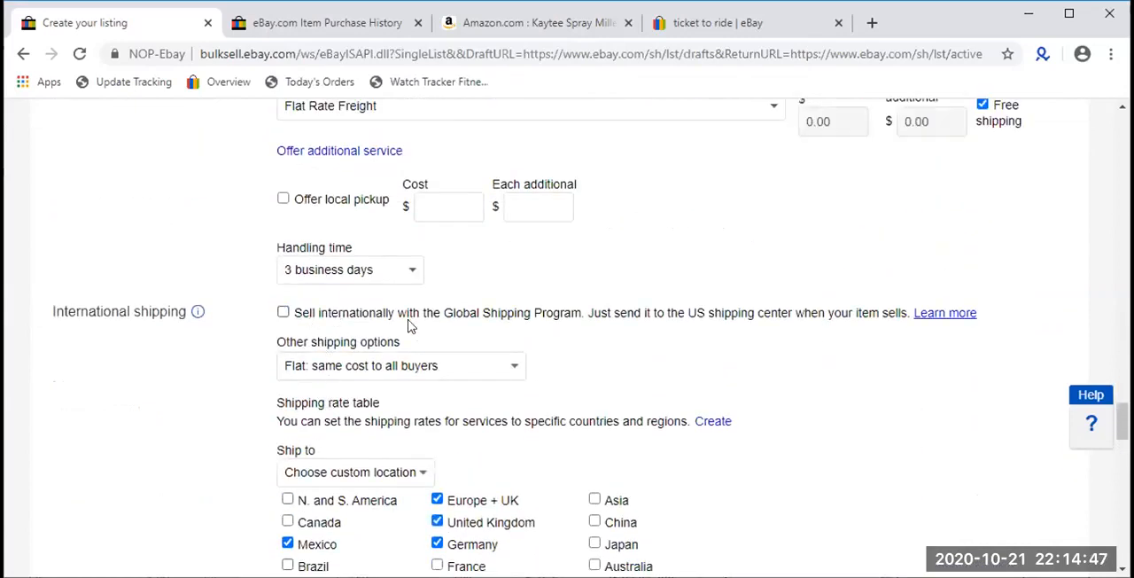
# - Look back over the selling details and return options, ending at the domestic shipping settings
pyautogui.scroll(13, 463, 342)
pyautogui.scroll(5, 464, 341)
pyautogui.scroll(-6, 463, 342)
pyautogui.scroll(-6, 464, 342)
pyautogui.scroll(2, 375, 238)
pyautogui.scroll(6, 405, 253)
pyautogui.scroll(2, 410, 255)
pyautogui.scroll(-4, 410, 255)
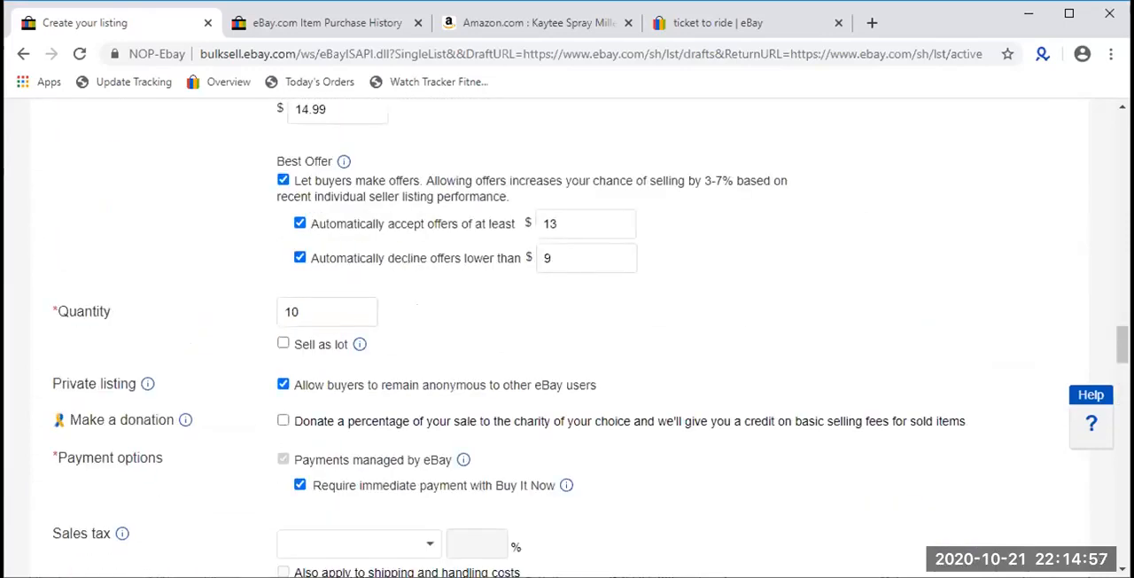
pyautogui.scroll(-6, 332, 239)
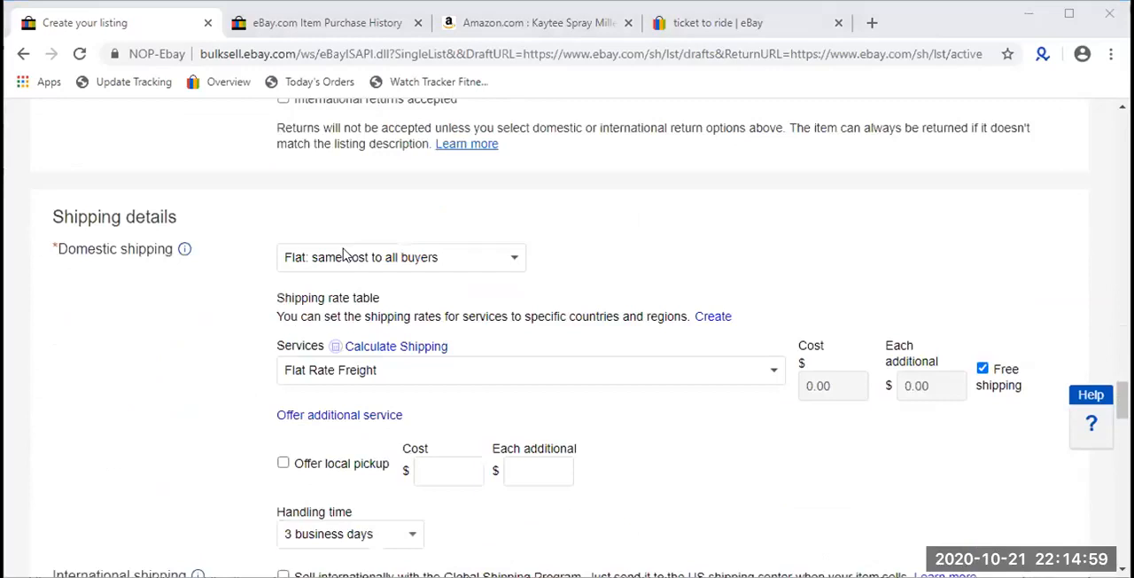
# - Change the domestic shipping service to Standard Shipping (1 to 5 business days)
pyautogui.click(419, 369)
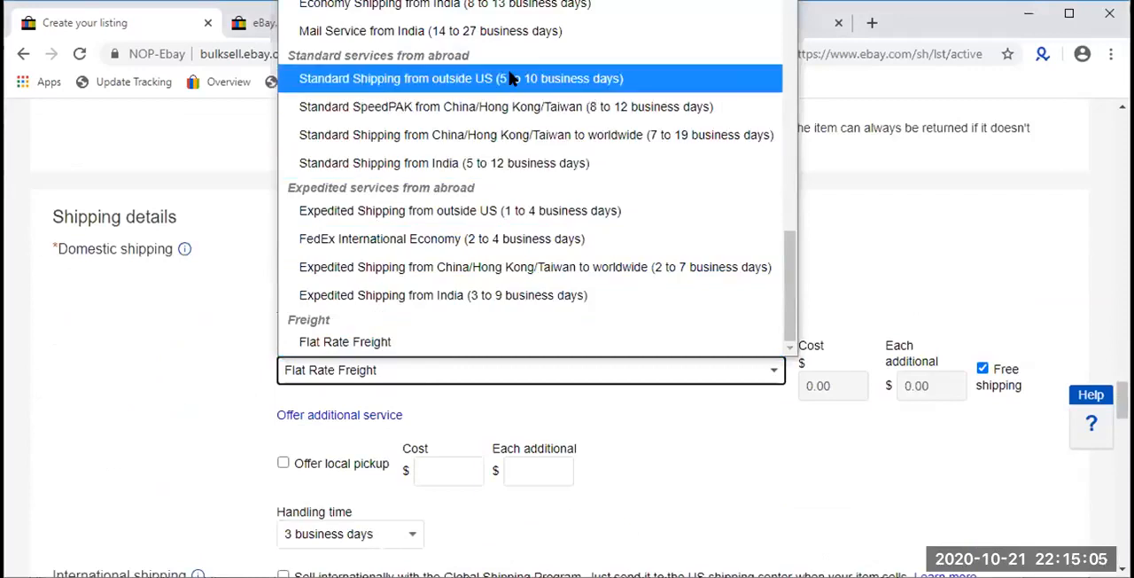
pyautogui.scroll(4, 511, 79)
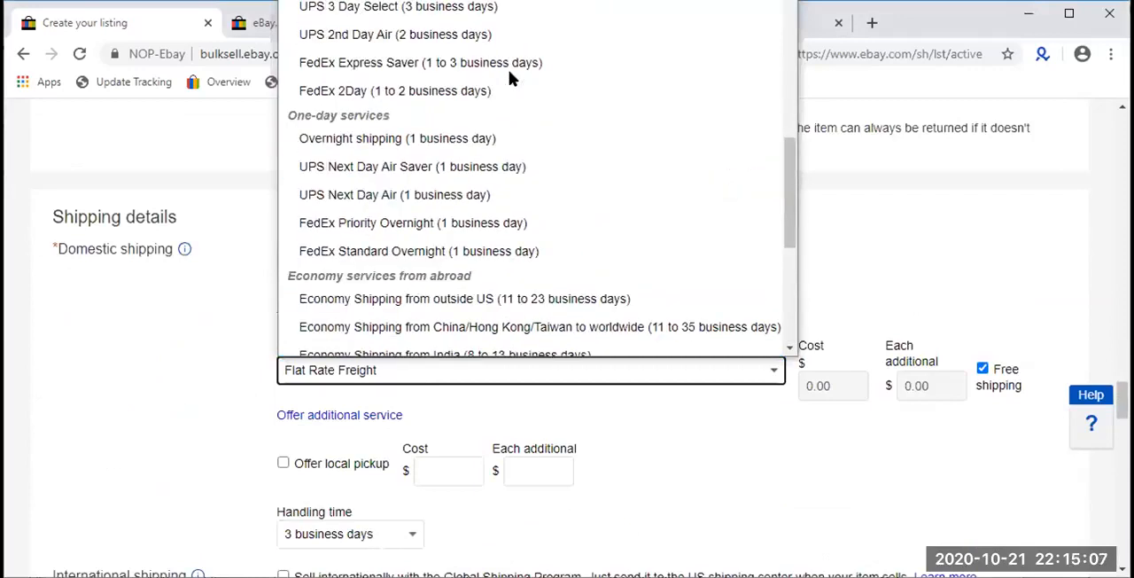
pyautogui.scroll(8, 509, 75)
pyautogui.scroll(-3, 426, 106)
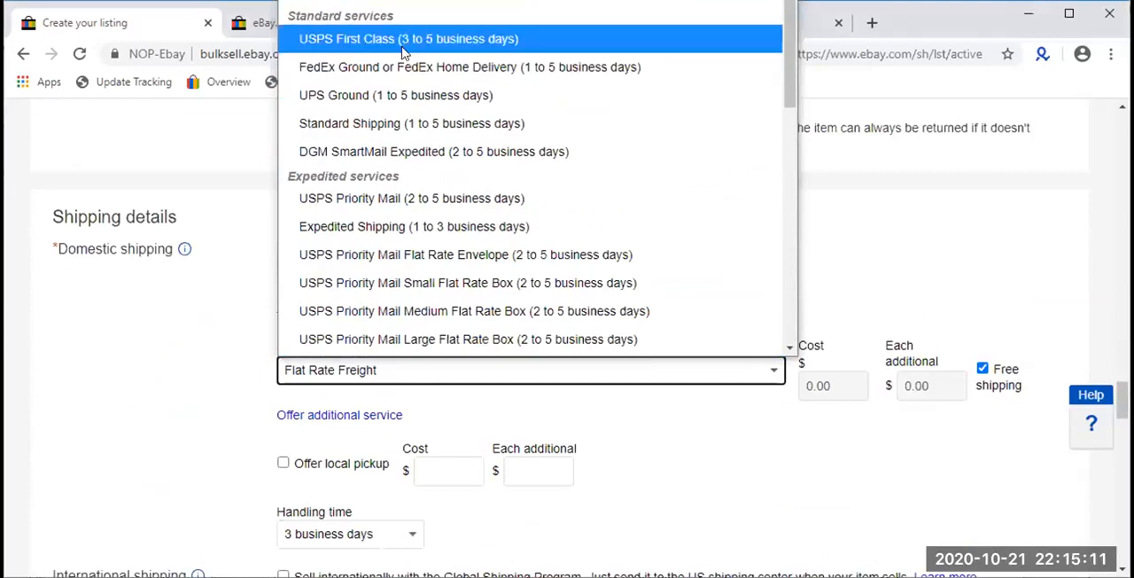
pyautogui.click(387, 129)
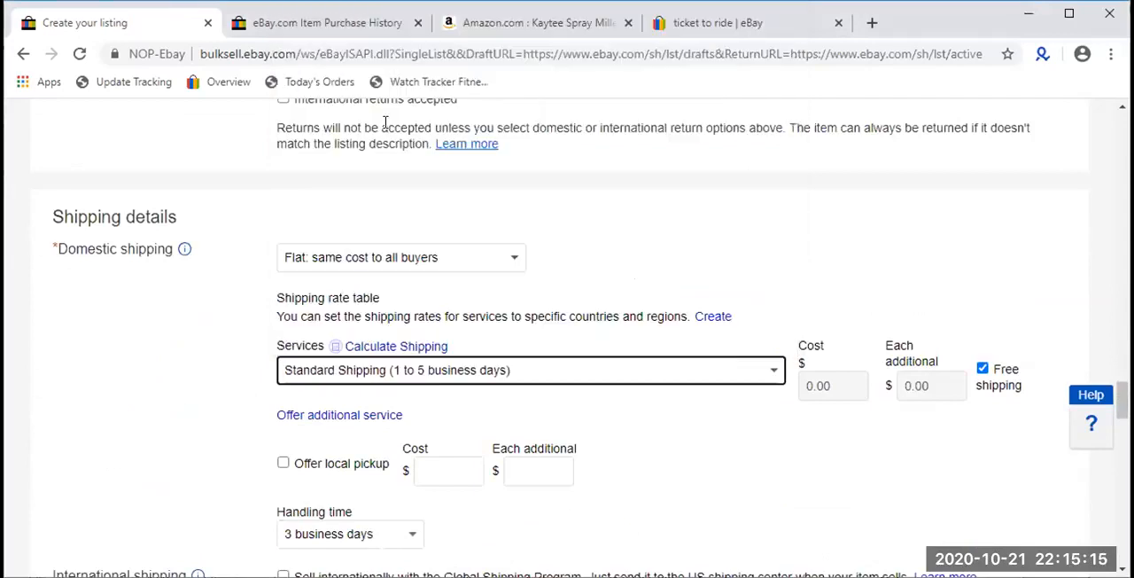
# - Look over the local pickup option and the handling time in the domestic shipping settings
pyautogui.scroll(-1, 385, 122)
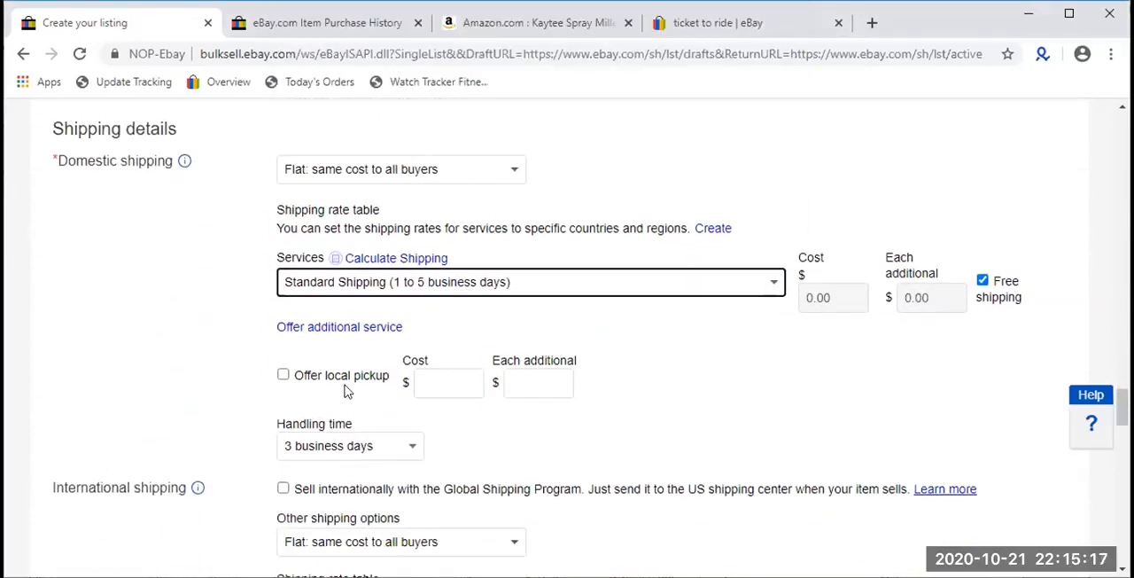
pyautogui.moveTo(601, 380); pyautogui.dragTo(232, 391)
pyautogui.click(230, 392)
pyautogui.scroll(-1, 230, 392)
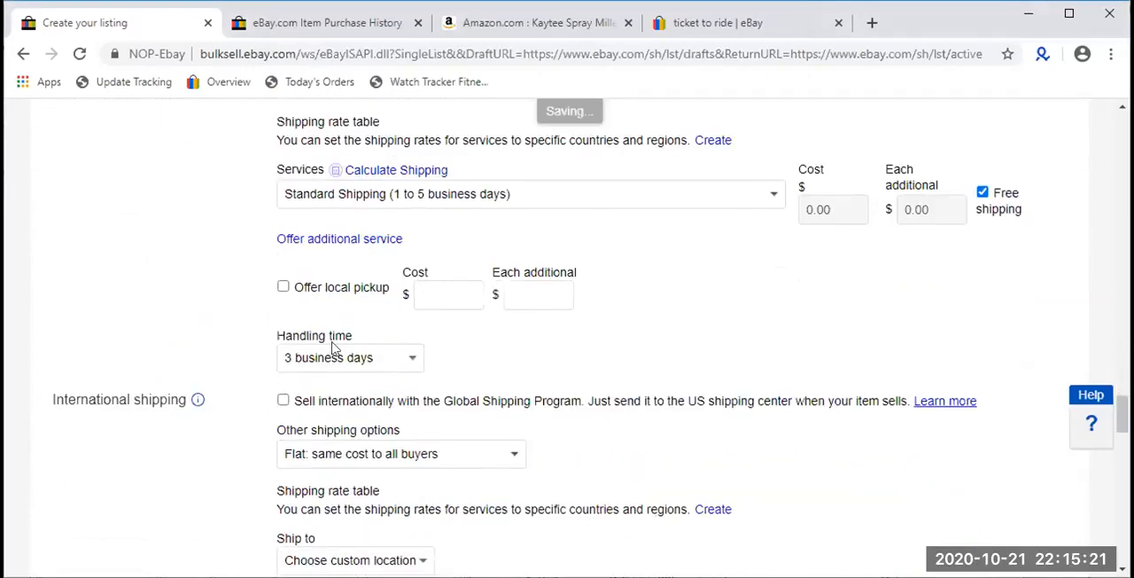
pyautogui.moveTo(359, 335); pyautogui.dragTo(278, 344)
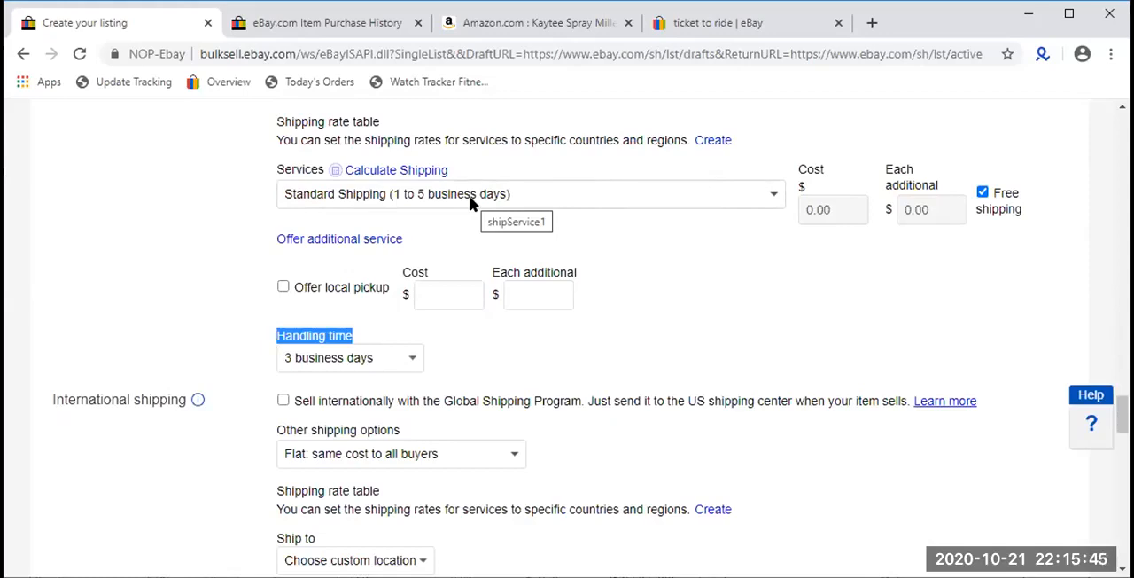
pyautogui.click(467, 346)
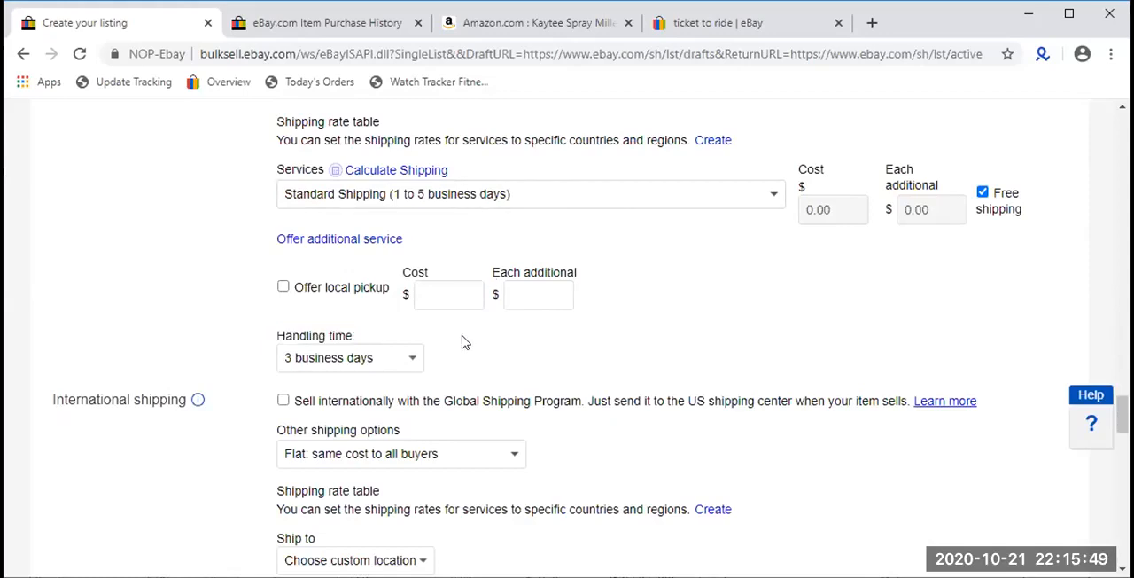
# - Check the delivery estimate on the Amazon product page for the millet spray and return to the eBay listing form
pyautogui.click(524, 23)
pyautogui.click(753, 297)
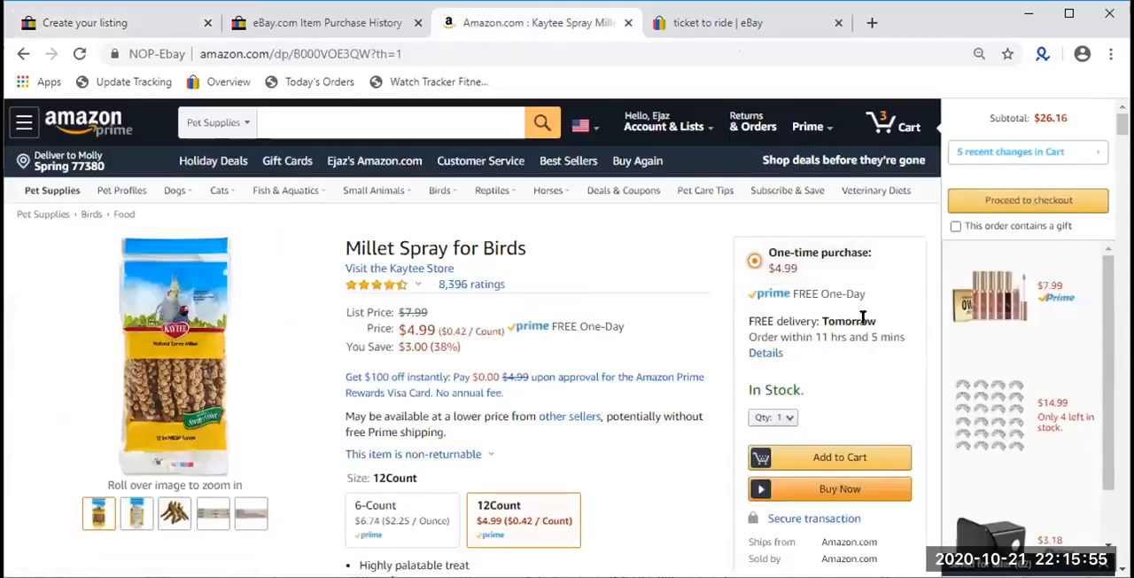
pyautogui.doubleClick(862, 317)
pyautogui.tripleClick(862, 317)
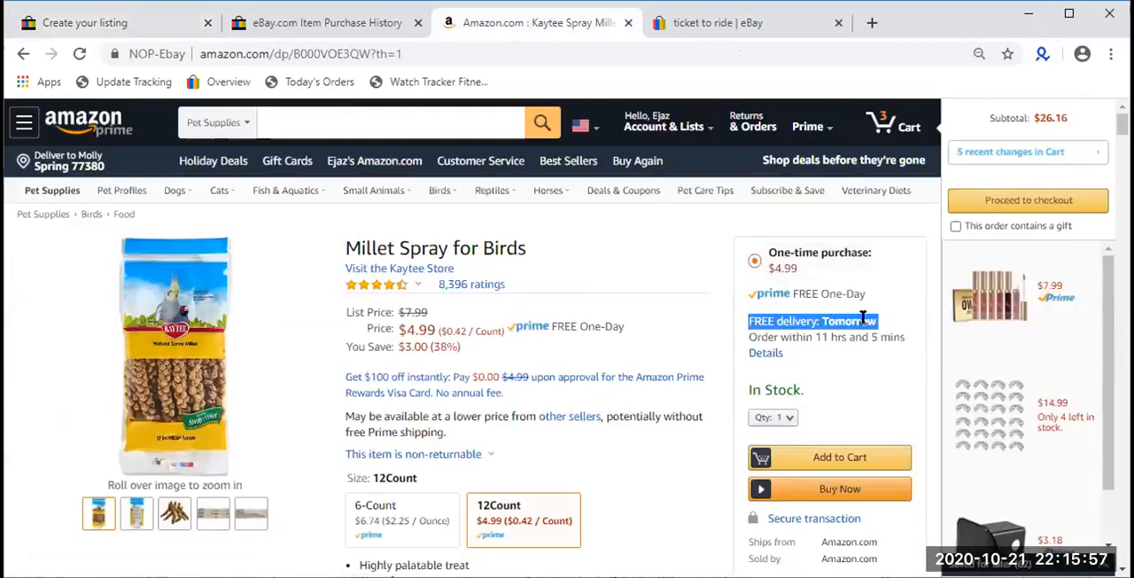
pyautogui.click(873, 317)
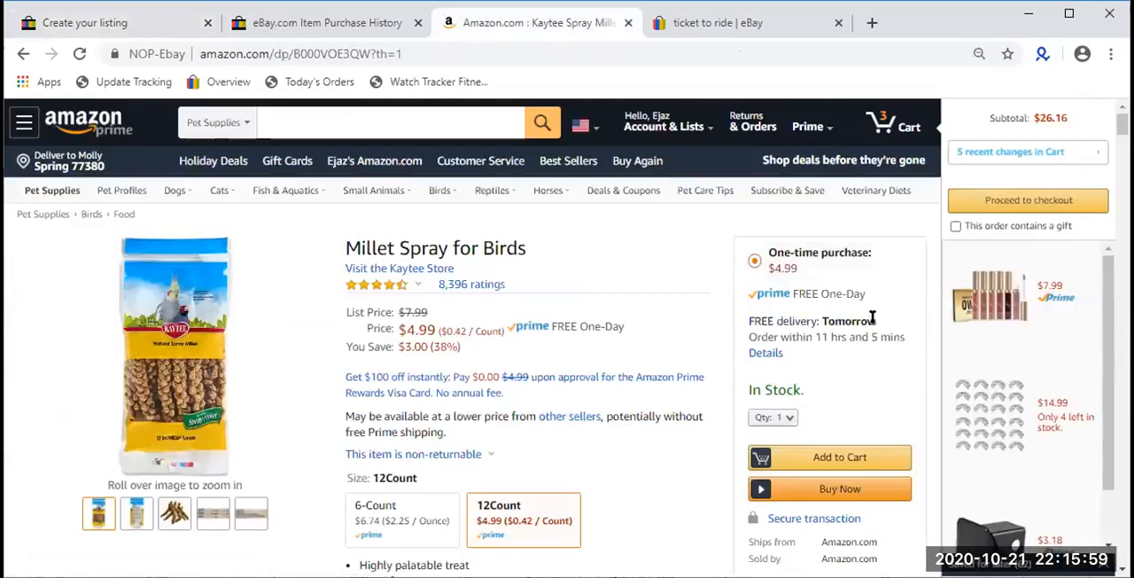
pyautogui.click(61, 24)
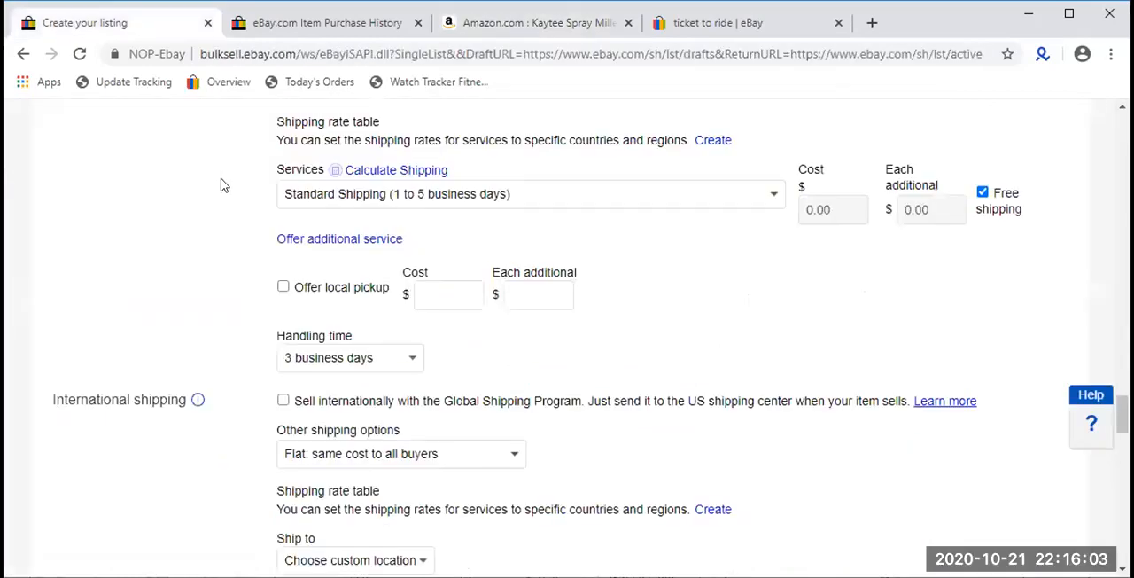
# - Review the international shipping, package details, excluded shipping locations and item location of the listing
pyautogui.scroll(-1, 263, 214)
pyautogui.scroll(-1, 262, 215)
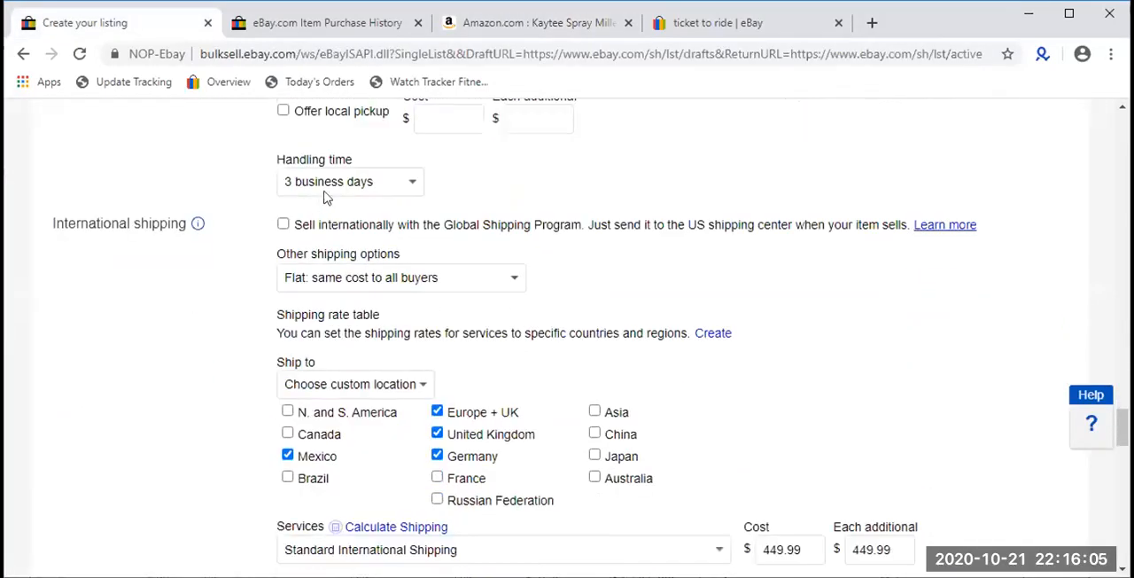
pyautogui.scroll(-2, 728, 348)
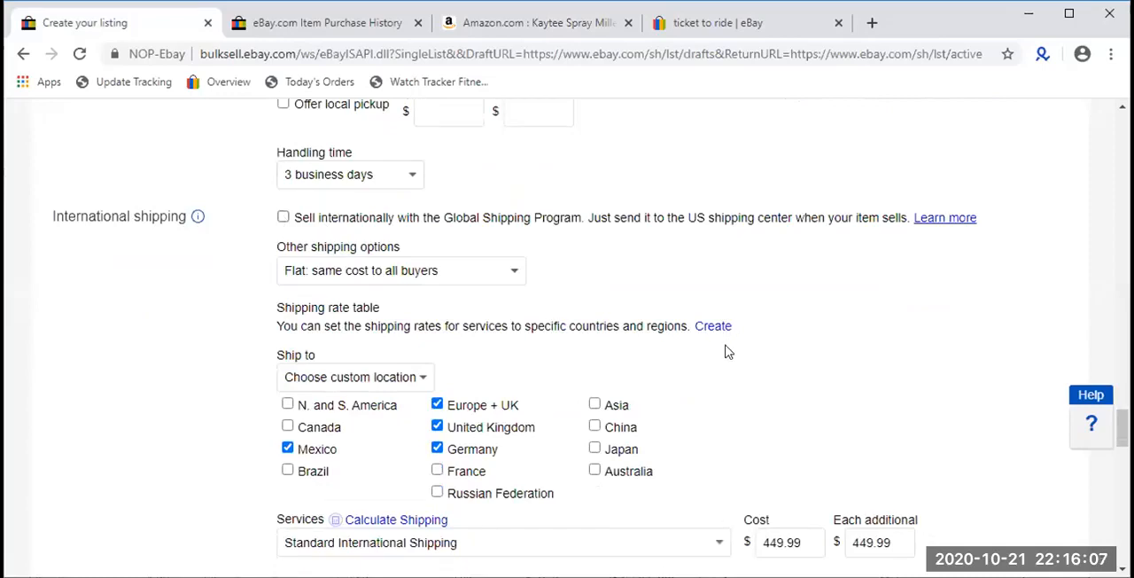
pyautogui.scroll(-2, 673, 114)
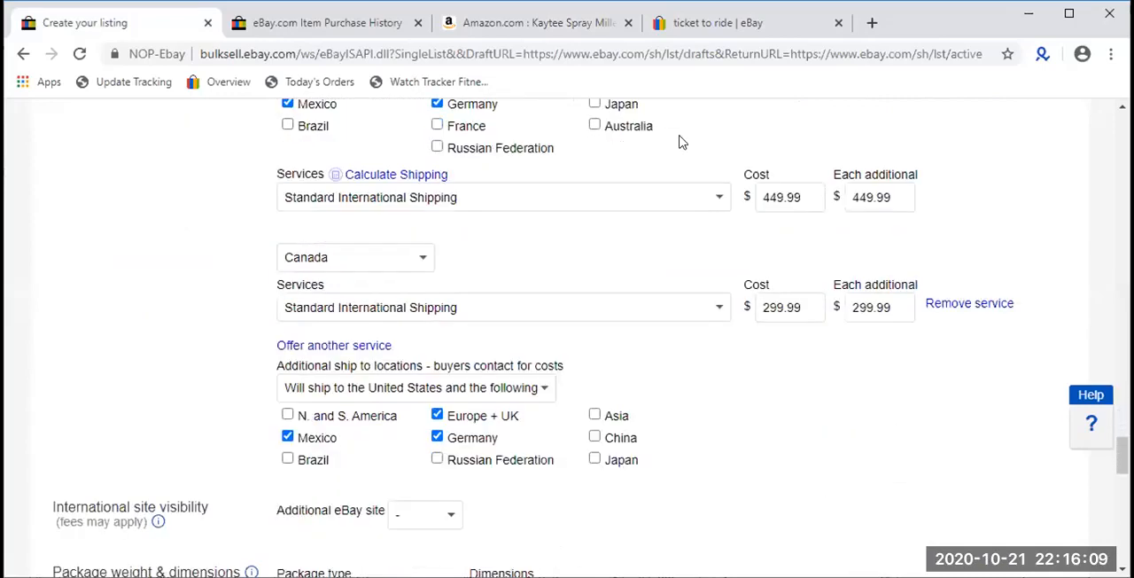
pyautogui.scroll(-4, 246, 259)
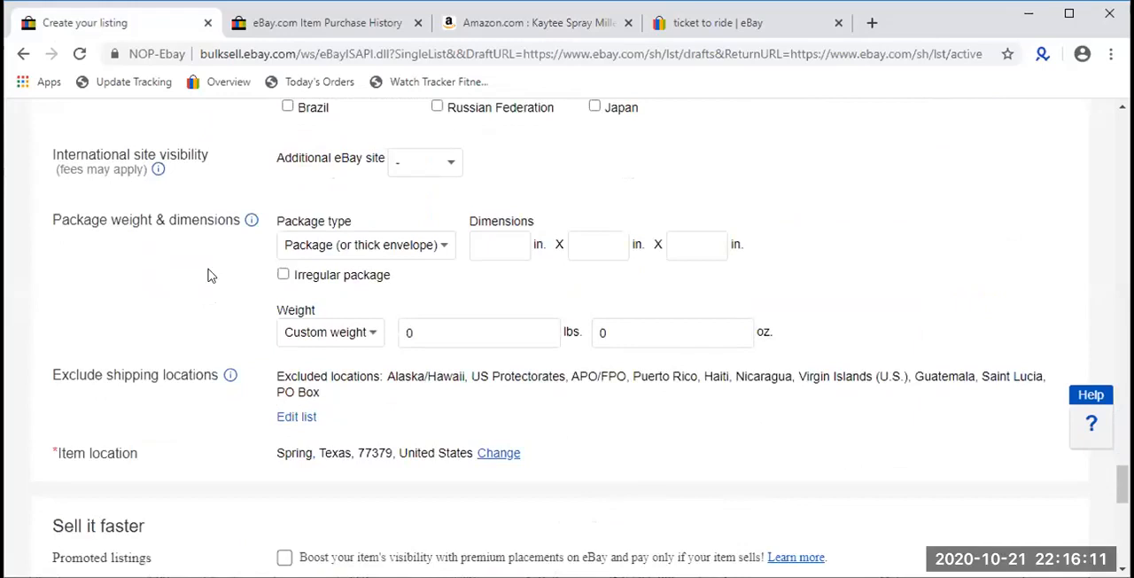
pyautogui.scroll(-2, 211, 276)
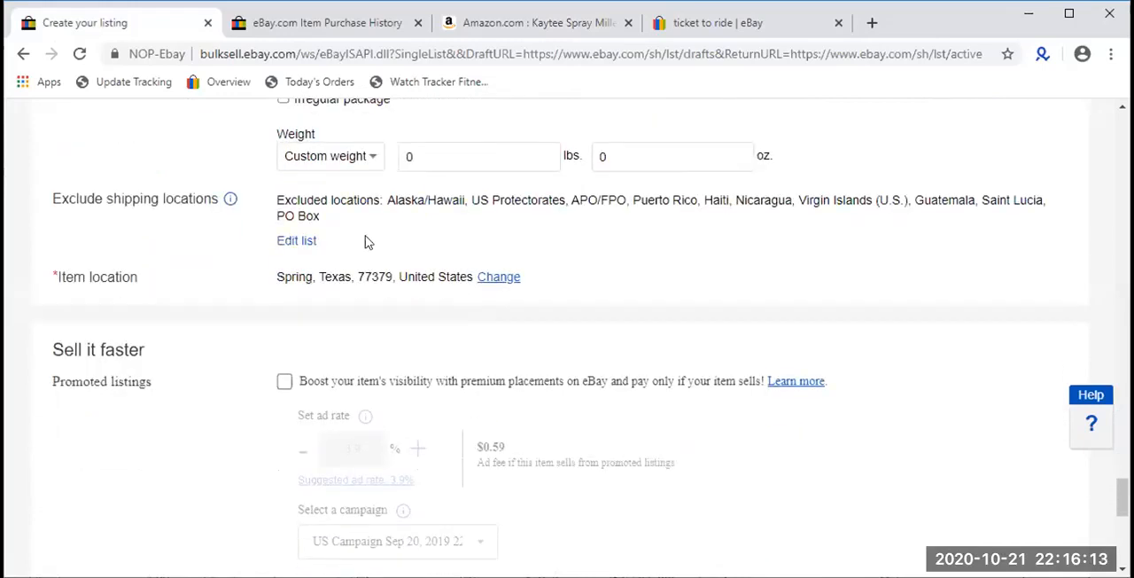
pyautogui.moveTo(341, 213); pyautogui.dragTo(279, 195)
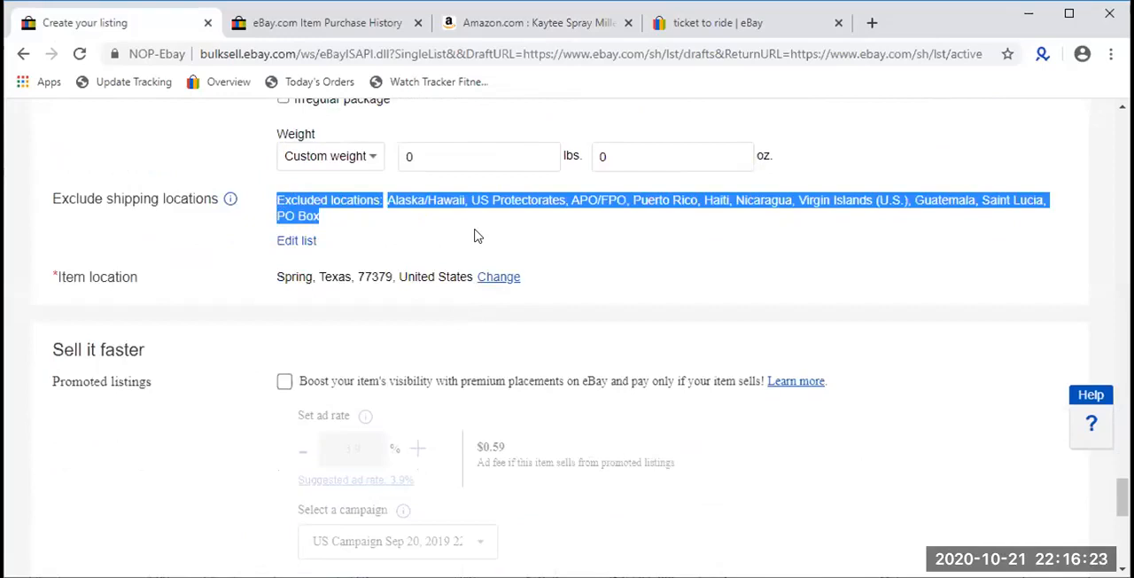
pyautogui.doubleClick(337, 277)
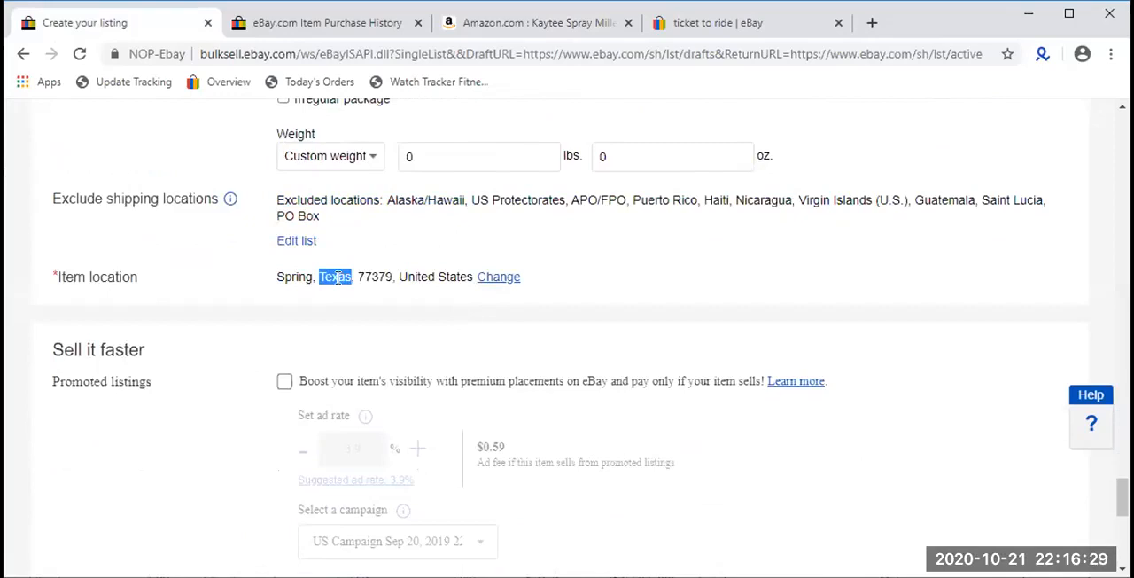
pyautogui.doubleClick(294, 277)
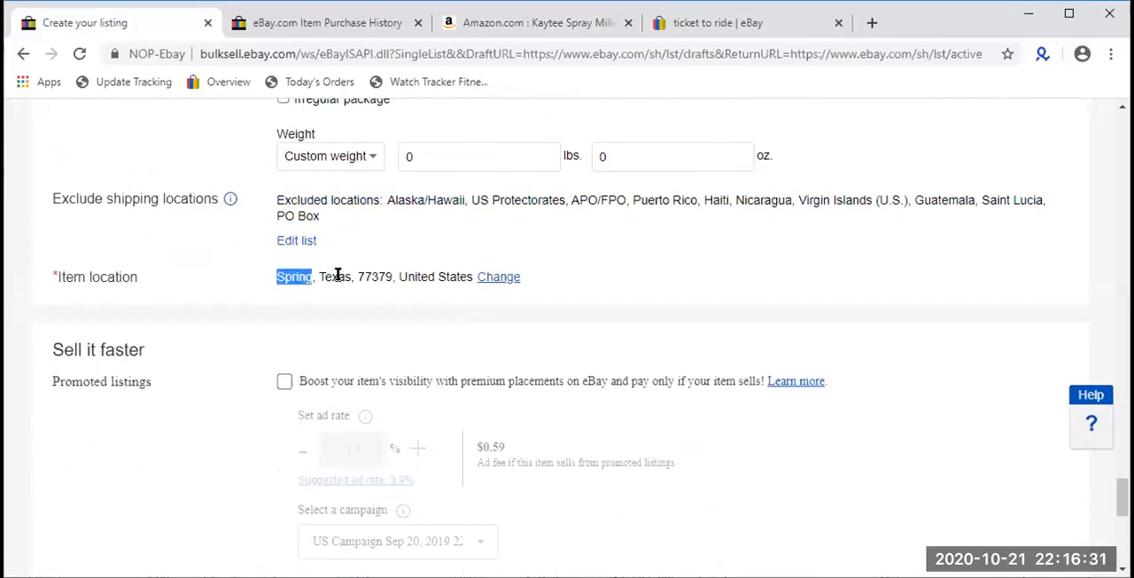
pyautogui.doubleClick(337, 276)
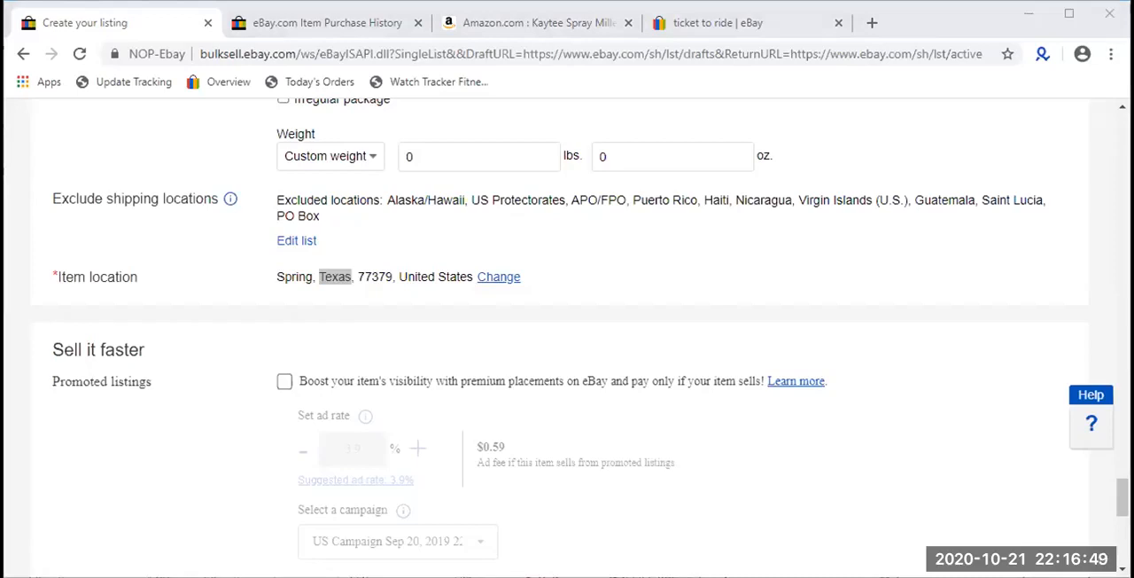
# - Turn on promoted listings to boost the item's visibility
pyautogui.scroll(-1, 359, 280)
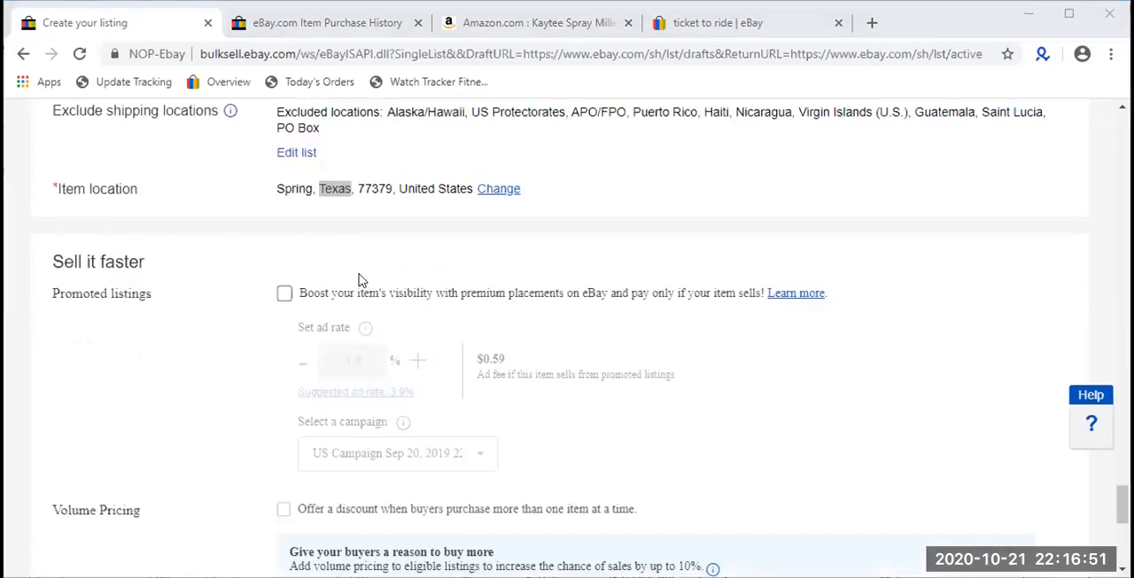
pyautogui.click(423, 297)
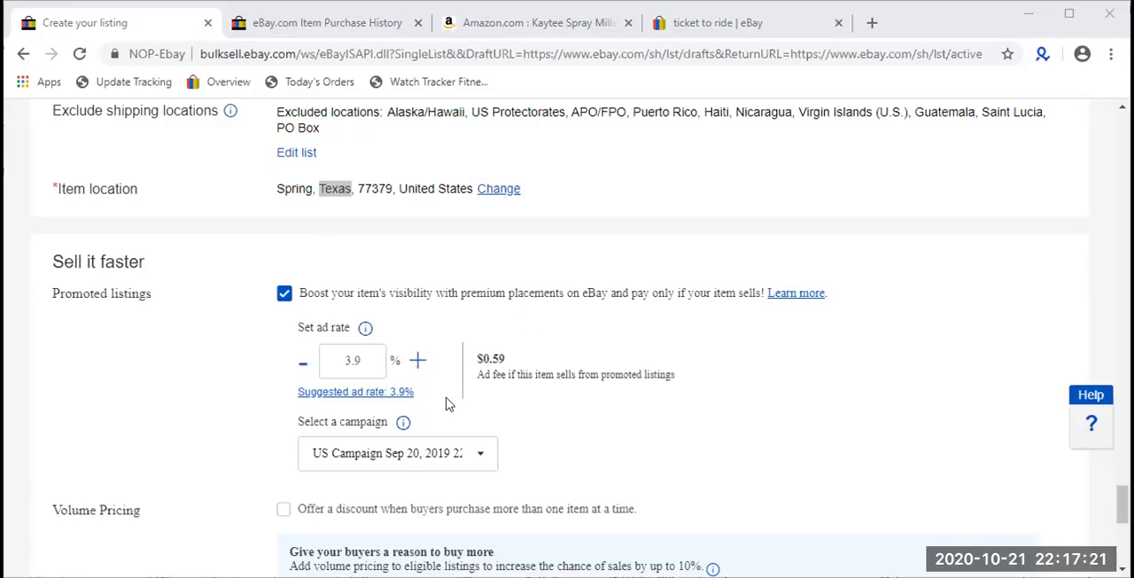
# - Examine which listings are marked as sponsored in the eBay search results for ticket to ride
pyautogui.click(697, 26)
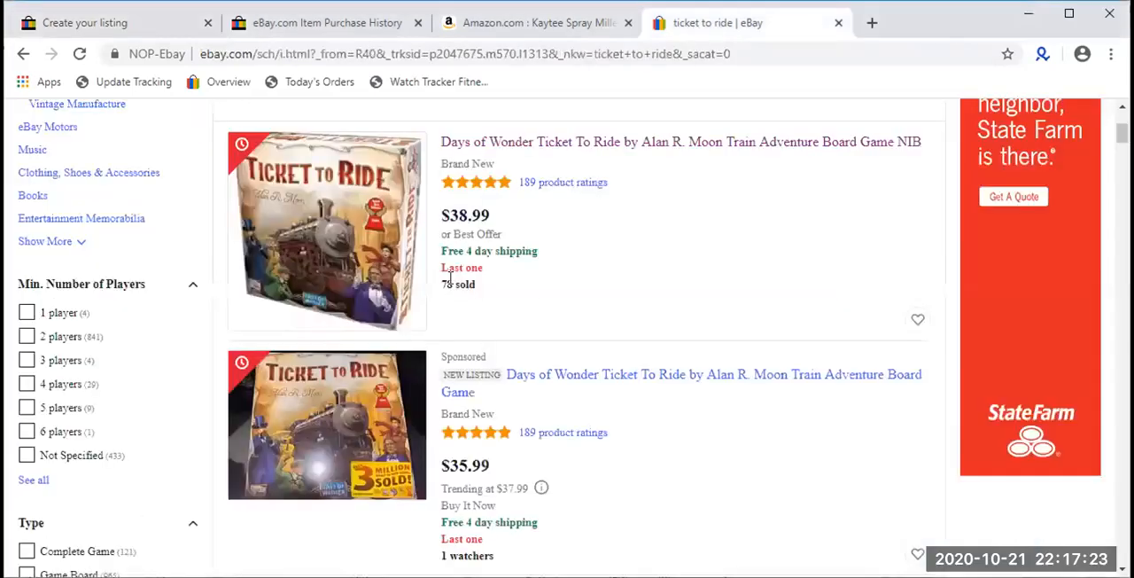
pyautogui.scroll(-2, 450, 278)
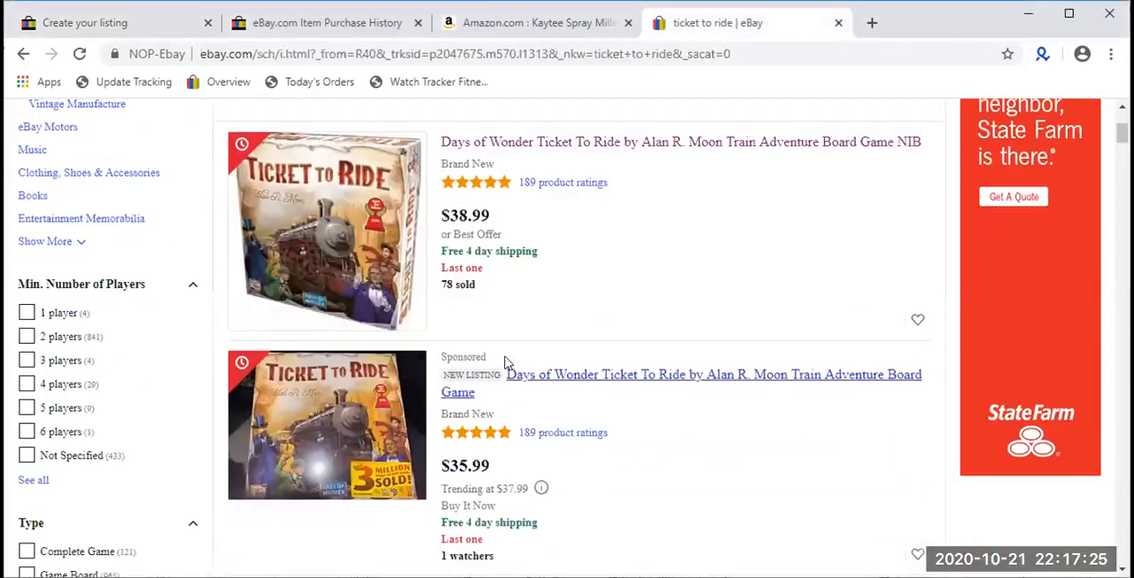
pyautogui.moveTo(489, 357); pyautogui.dragTo(439, 358)
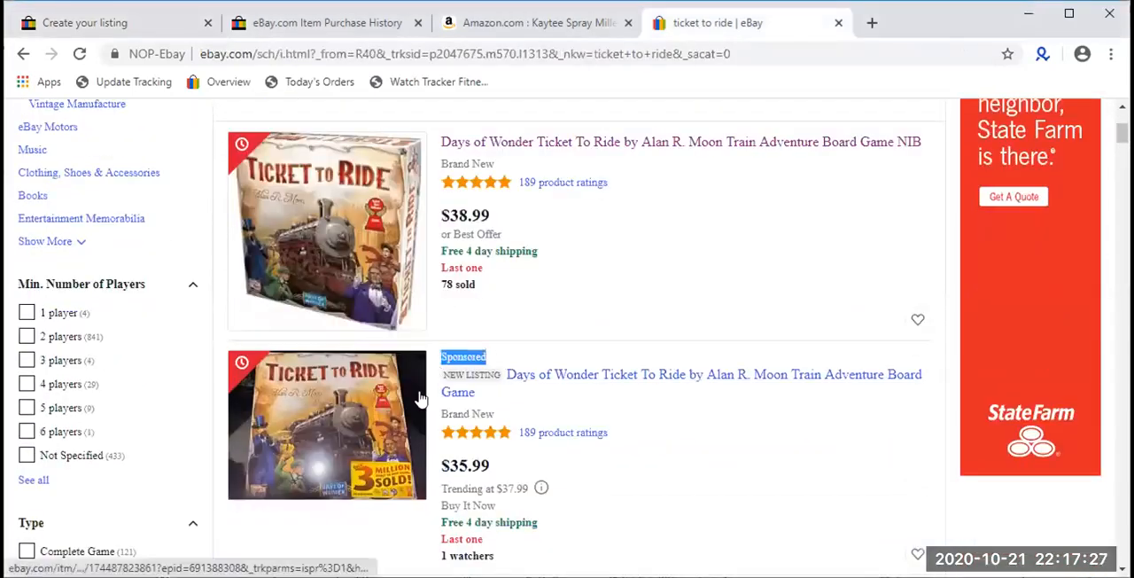
pyautogui.scroll(-4, 420, 397)
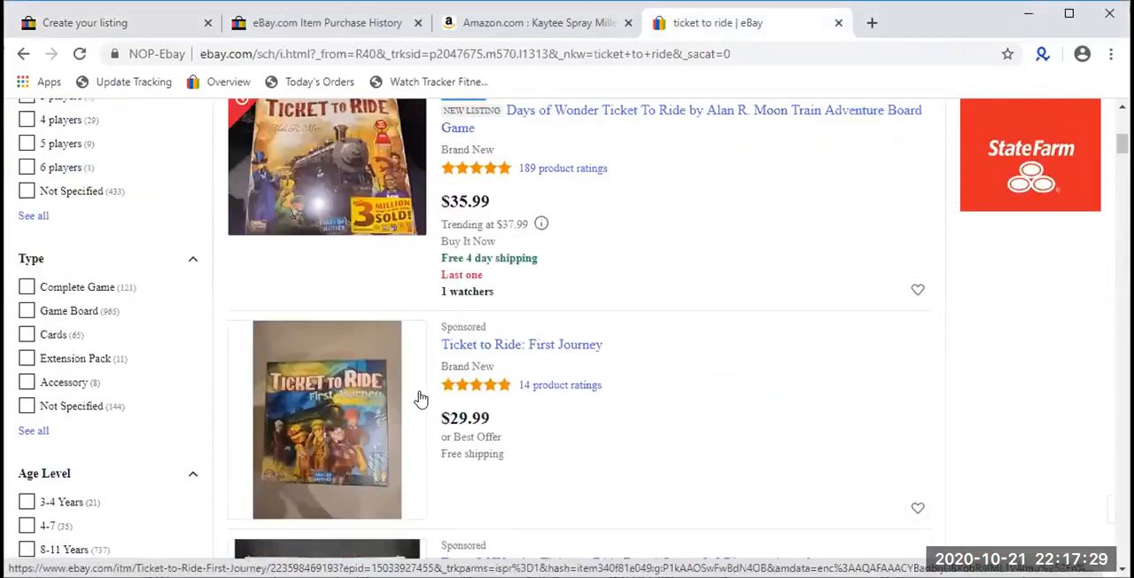
pyautogui.moveTo(502, 240); pyautogui.dragTo(443, 238)
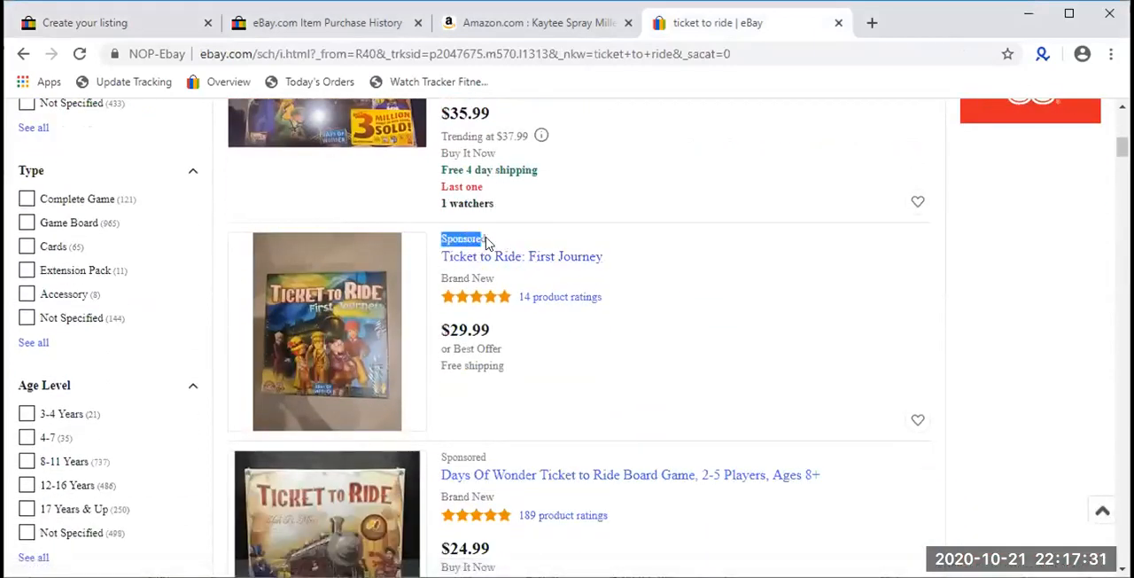
pyautogui.scroll(-1, 468, 363)
pyautogui.moveTo(488, 368); pyautogui.dragTo(440, 369)
pyautogui.scroll(-1, 446, 377)
pyautogui.scroll(-4, 446, 376)
pyautogui.moveTo(502, 237); pyautogui.dragTo(442, 244)
pyautogui.scroll(-5, 443, 349)
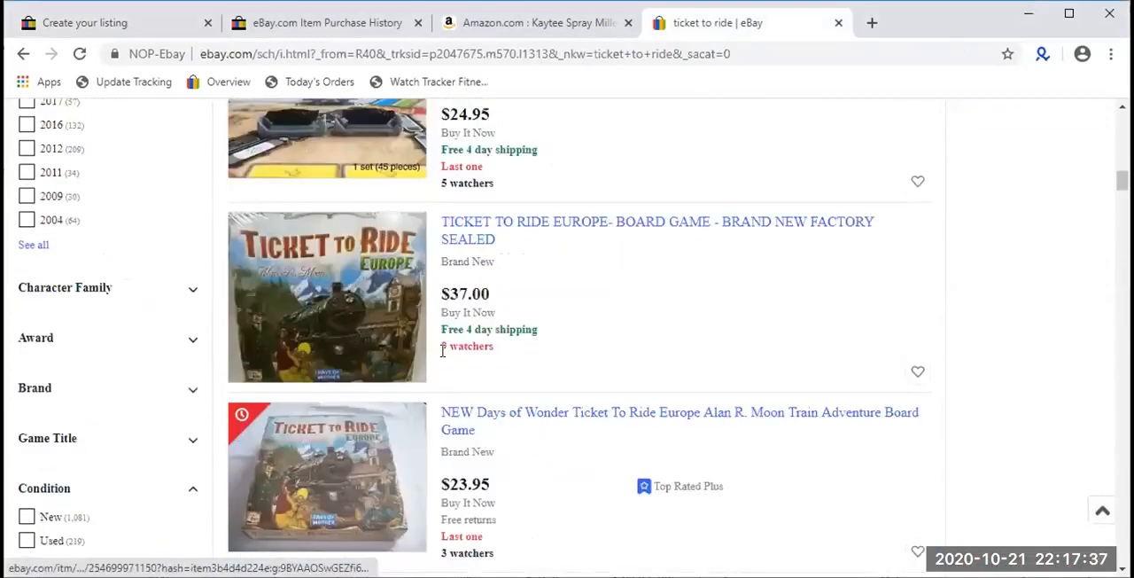
pyautogui.scroll(-3, 493, 379)
pyautogui.scroll(15, 494, 378)
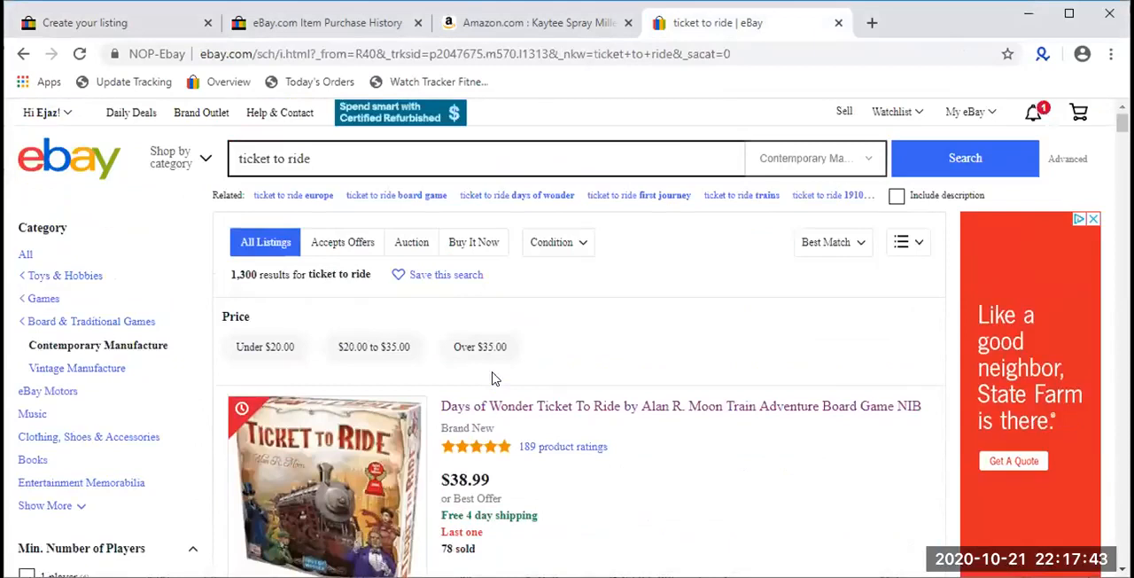
# - Compare the regular listings with the sponsored ones from the start of the ticket to ride results
pyautogui.scroll(-1, 623, 355)
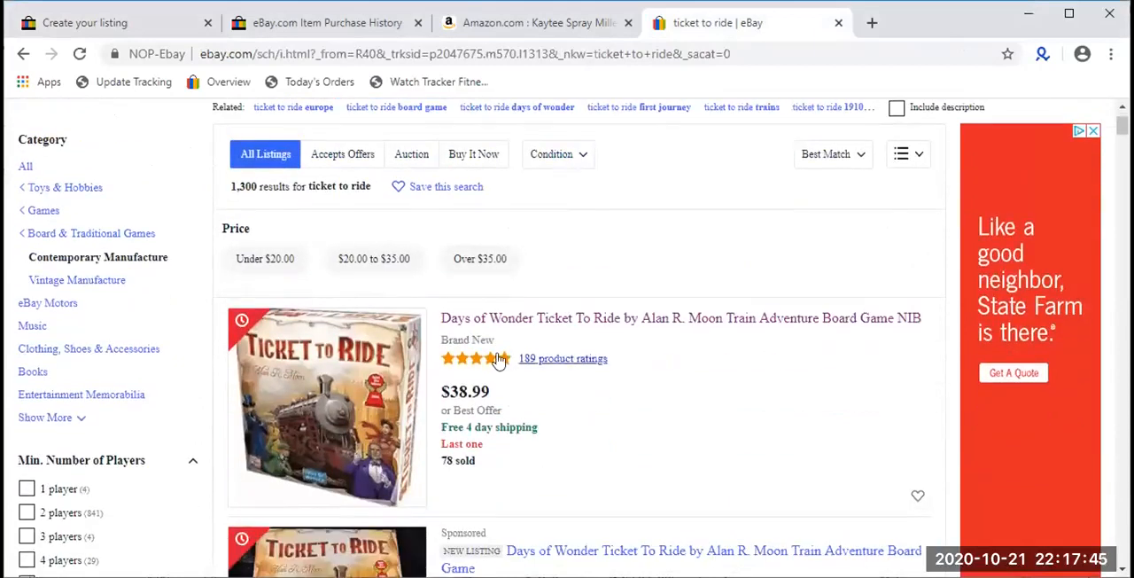
pyautogui.moveTo(538, 428); pyautogui.dragTo(441, 316)
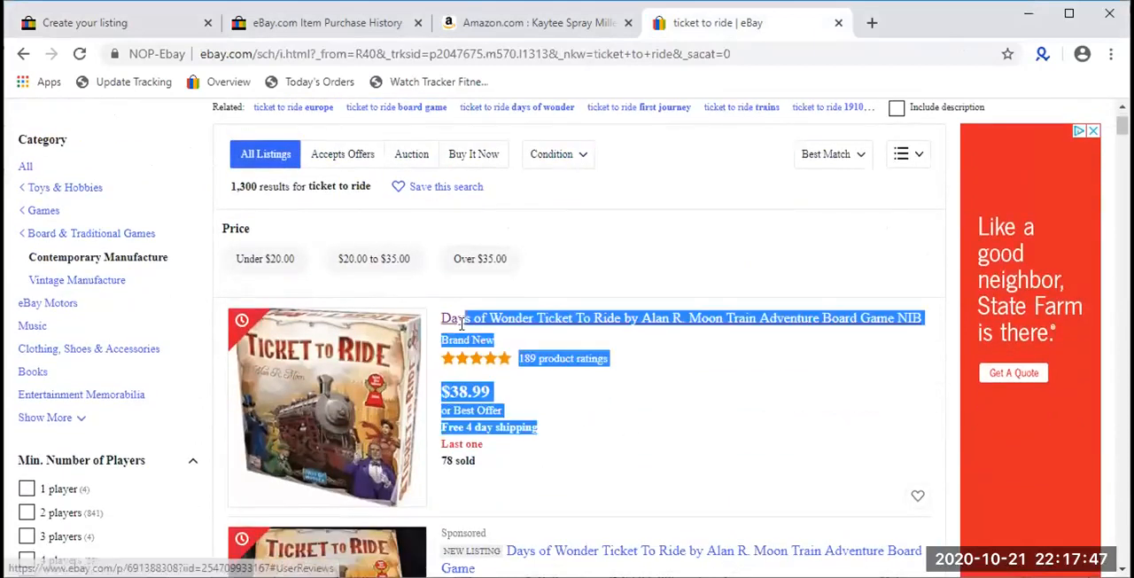
pyautogui.scroll(-1, 531, 431)
pyautogui.click(529, 435)
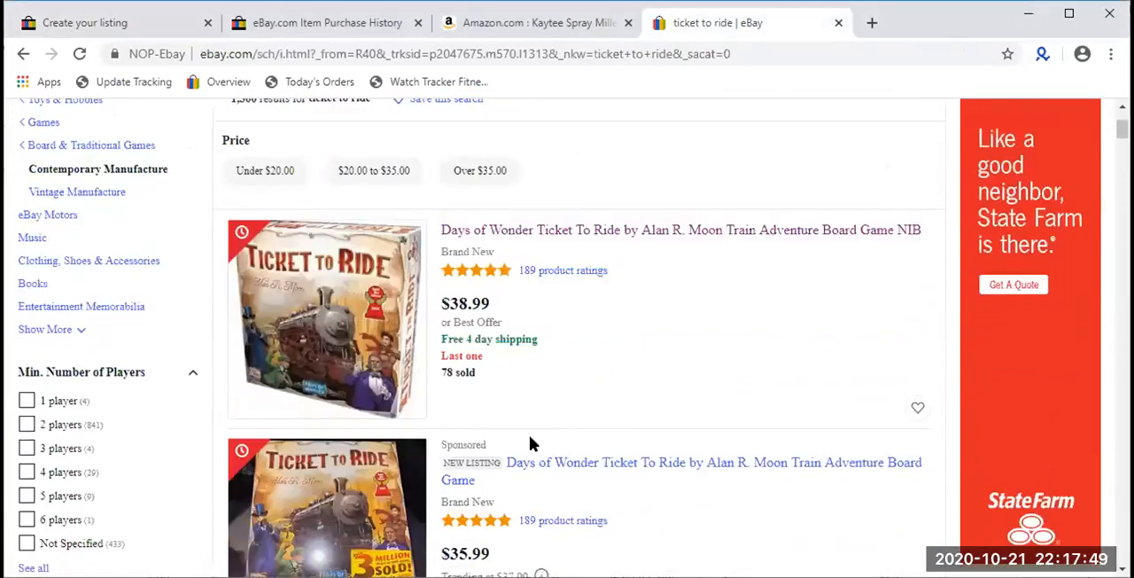
pyautogui.scroll(-4, 529, 435)
pyautogui.scroll(-8, 491, 306)
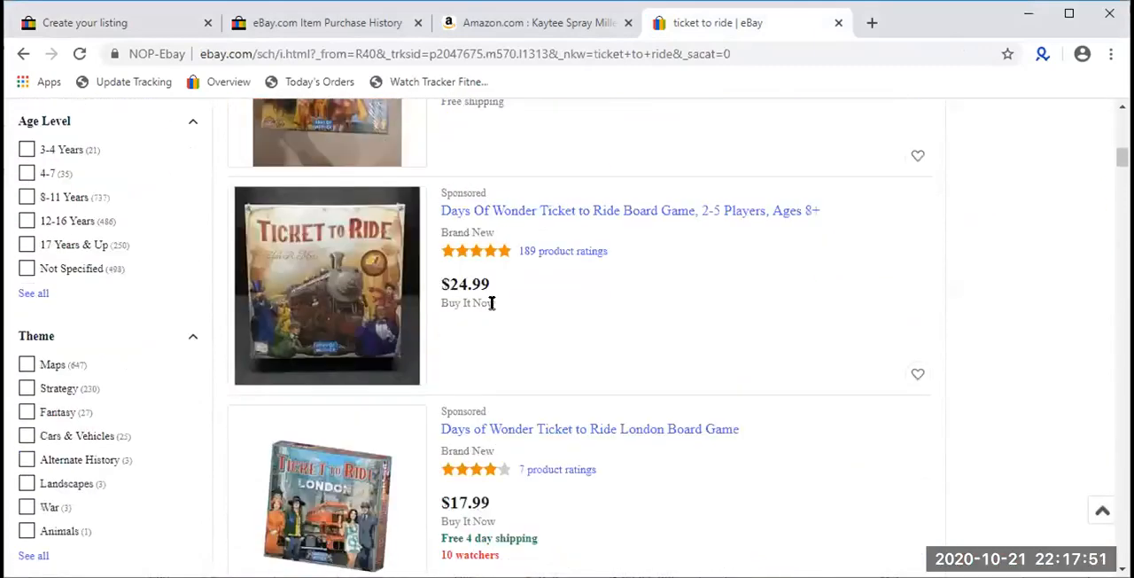
pyautogui.moveTo(543, 372); pyautogui.dragTo(452, 282)
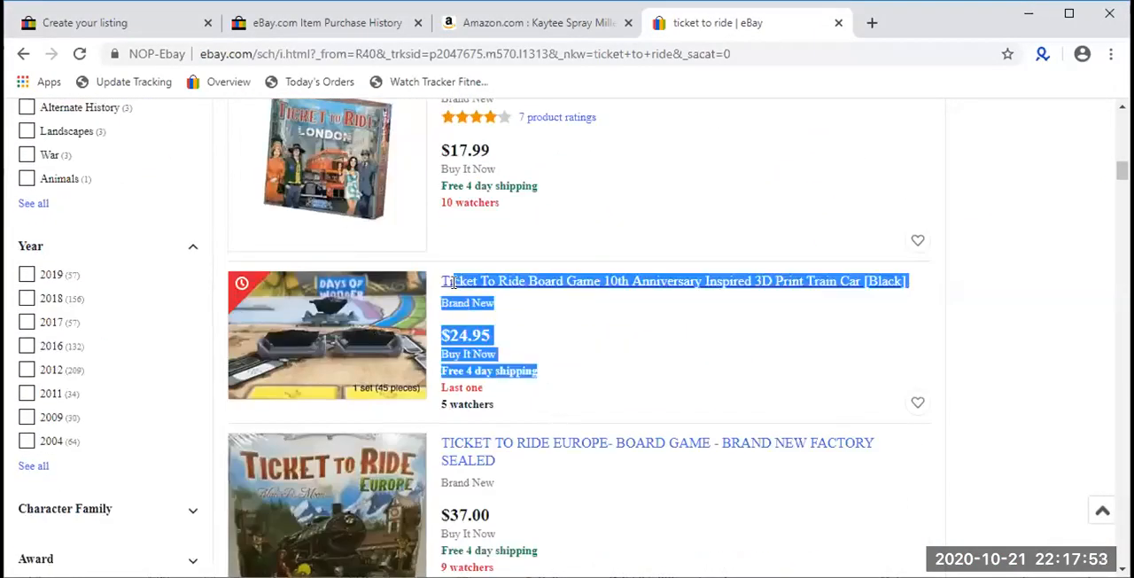
# - Examine the regular and sponsored listings further down the ticket to ride results
pyautogui.scroll(-3, 570, 356)
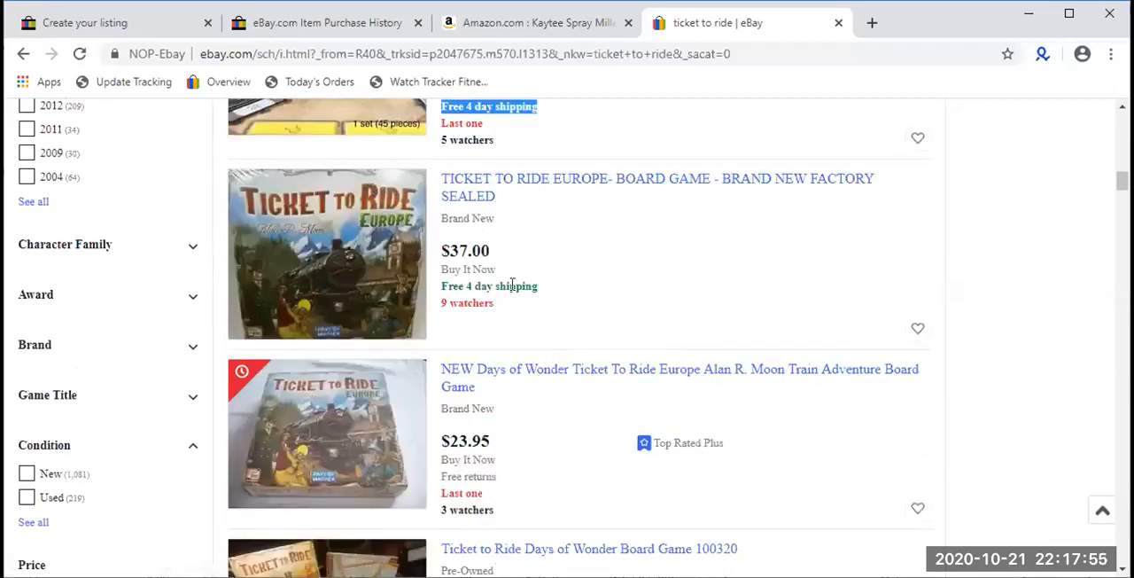
pyautogui.scroll(-5, 512, 283)
pyautogui.scroll(-5, 519, 319)
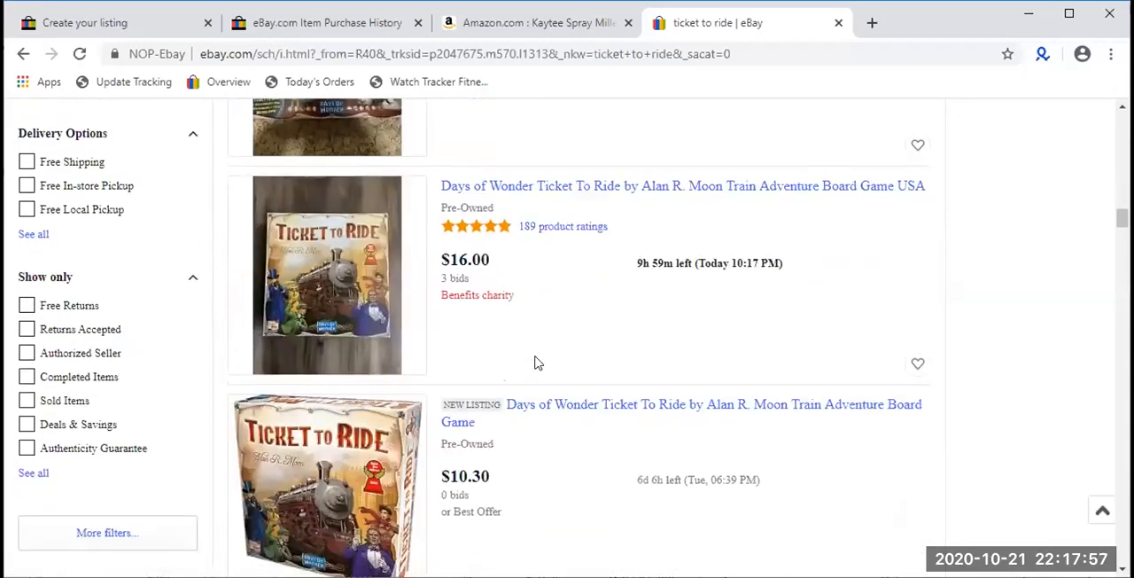
pyautogui.scroll(-5, 534, 362)
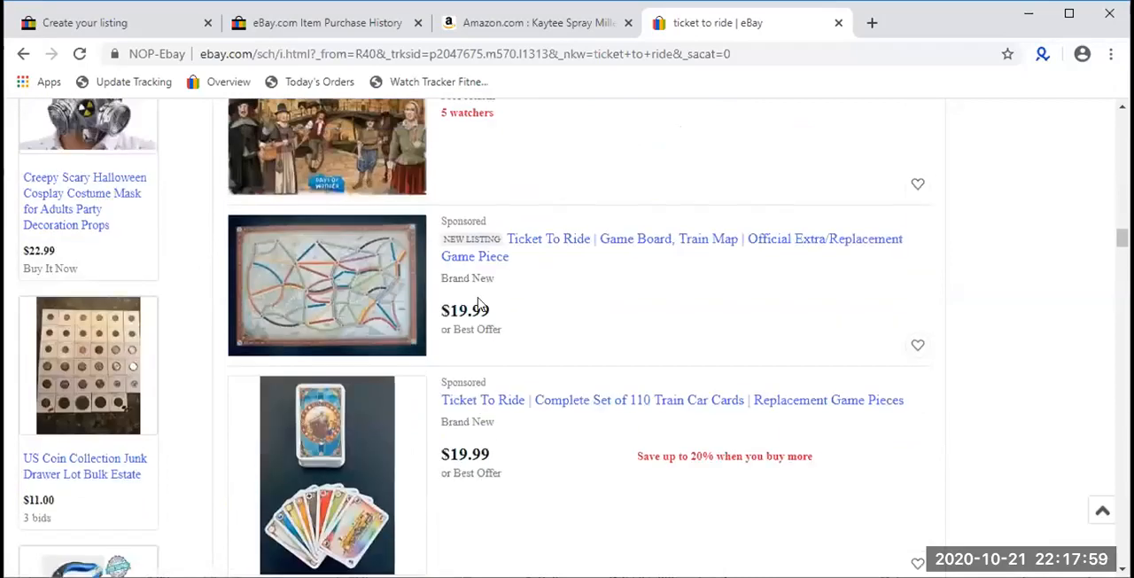
pyautogui.moveTo(531, 471); pyautogui.dragTo(428, 330)
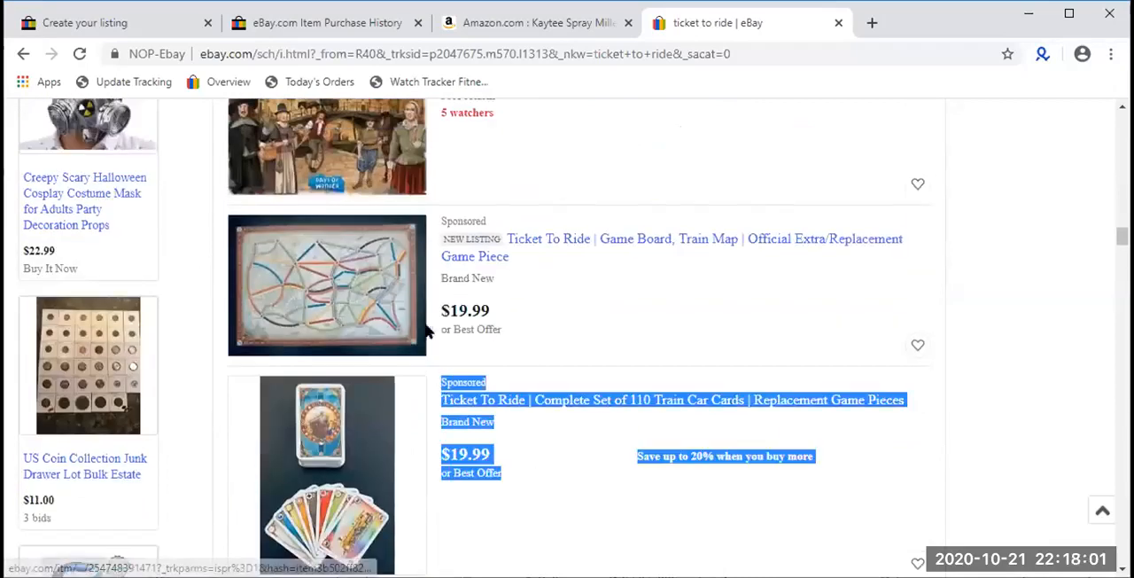
# - Return to the listing draft and examine the suggested promoted listings ad rate and its ad fee
pyautogui.click(141, 19)
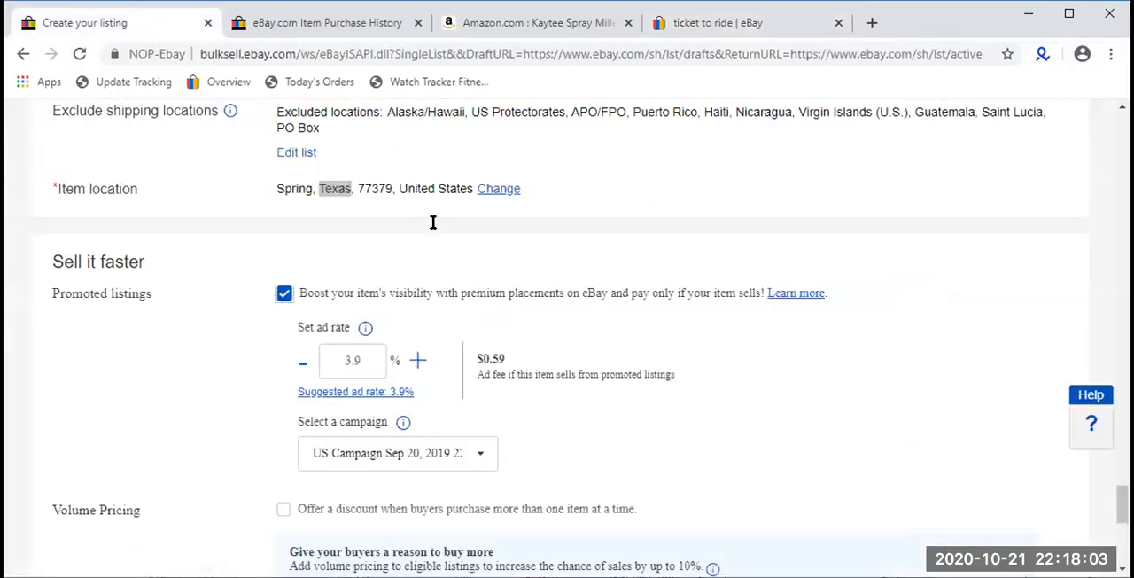
pyautogui.doubleClick(362, 364)
pyautogui.click(541, 391)
pyautogui.click(350, 364)
pyautogui.doubleClick(351, 363)
pyautogui.doubleClick(484, 352)
pyautogui.click(332, 360)
pyautogui.doubleClick(334, 360)
pyautogui.click(339, 361)
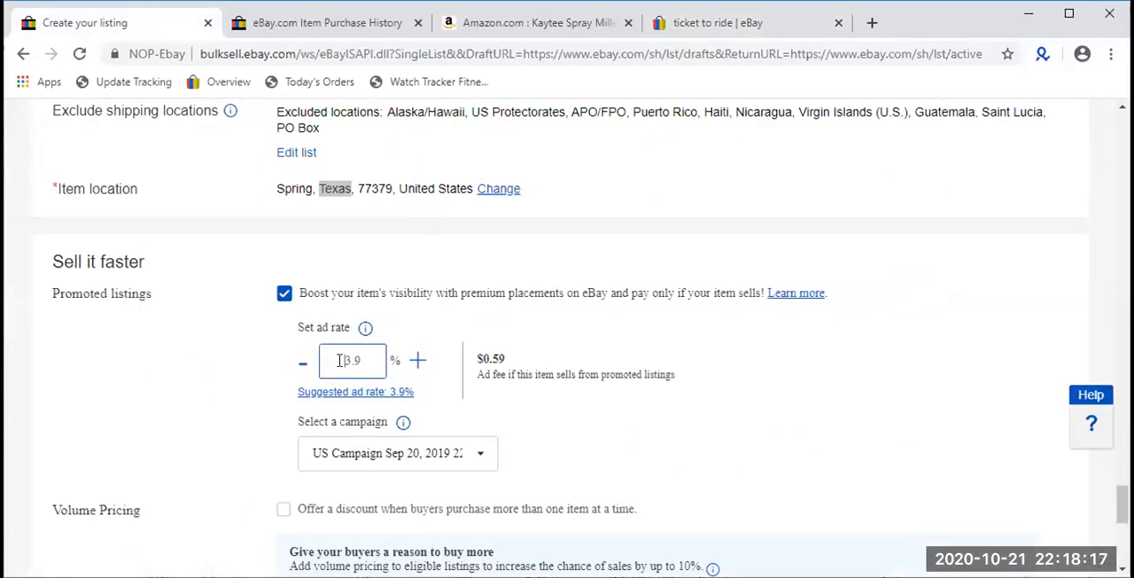
pyautogui.doubleClick(342, 360)
# - Go back to the ticket to ride results and highlight the Sponsored label on the first promoted listing
pyautogui.click(363, 23)
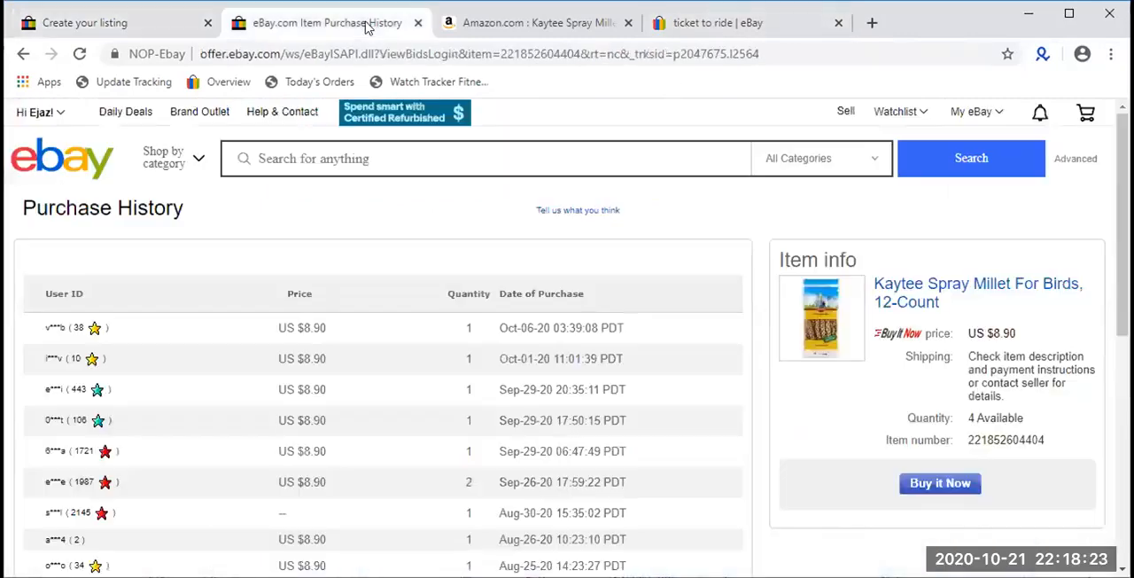
pyautogui.click(717, 23)
pyautogui.scroll(5, 446, 490)
pyautogui.scroll(15, 446, 490)
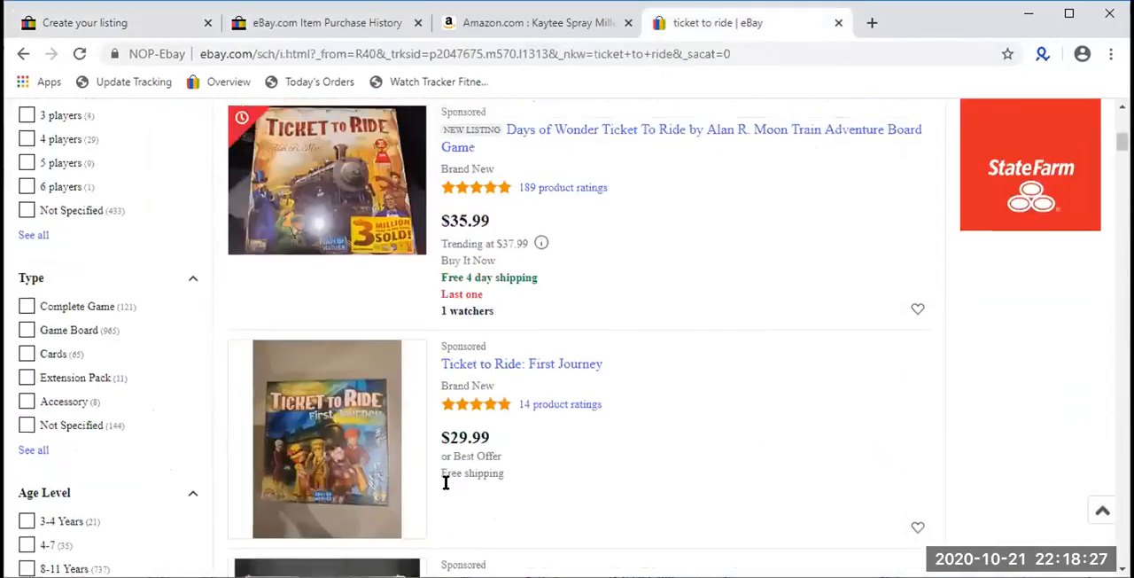
pyautogui.scroll(-2, 445, 490)
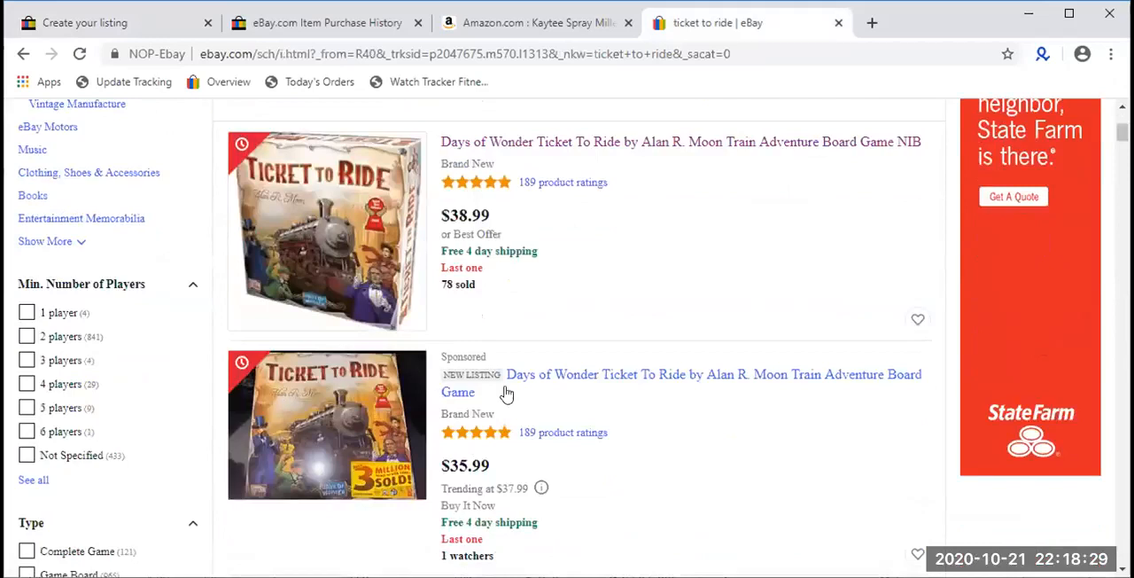
pyautogui.doubleClick(456, 355)
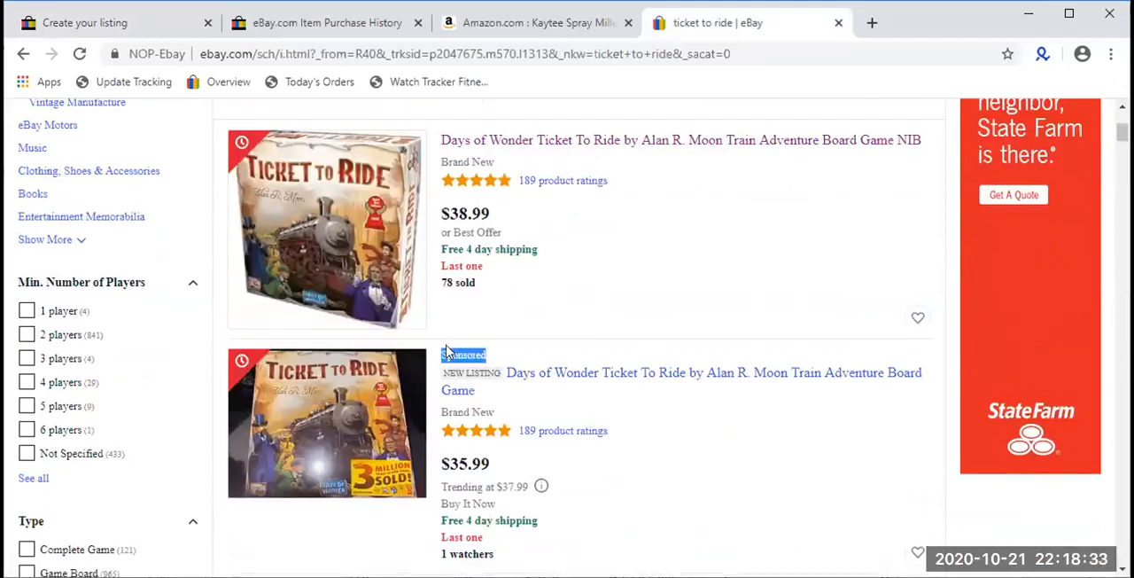
# - Check the following ticket to ride listings for Sponsored labels, down to the non-sponsored ones
pyautogui.scroll(-5, 449, 351)
pyautogui.doubleClick(483, 368)
pyautogui.scroll(-4, 494, 337)
pyautogui.doubleClick(456, 235)
pyautogui.scroll(-4, 439, 244)
pyautogui.scroll(-11, 448, 271)
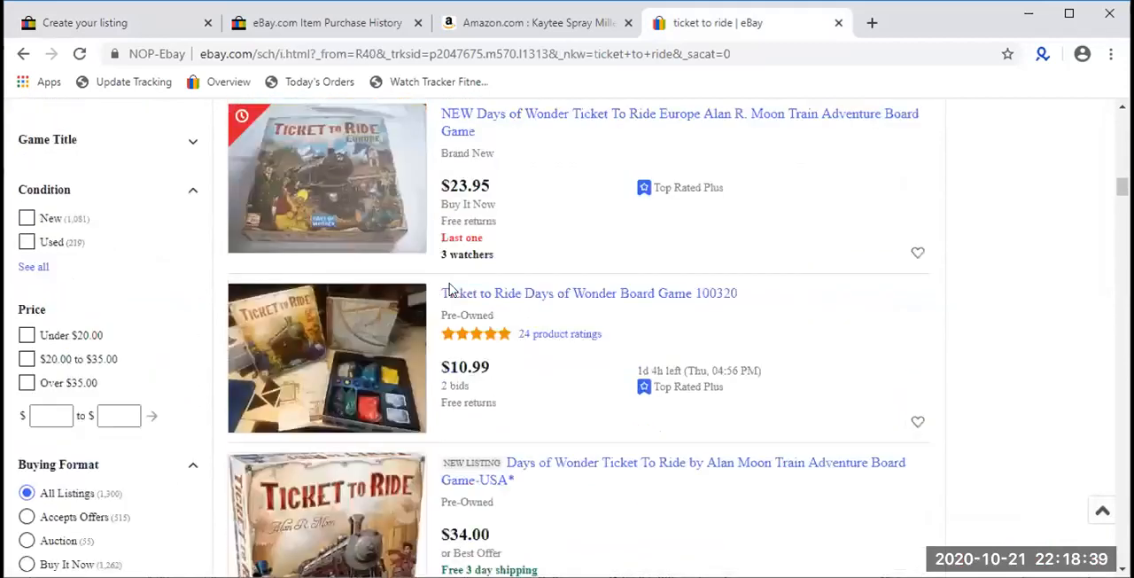
pyautogui.scroll(1, 450, 280)
pyautogui.scroll(4, 450, 280)
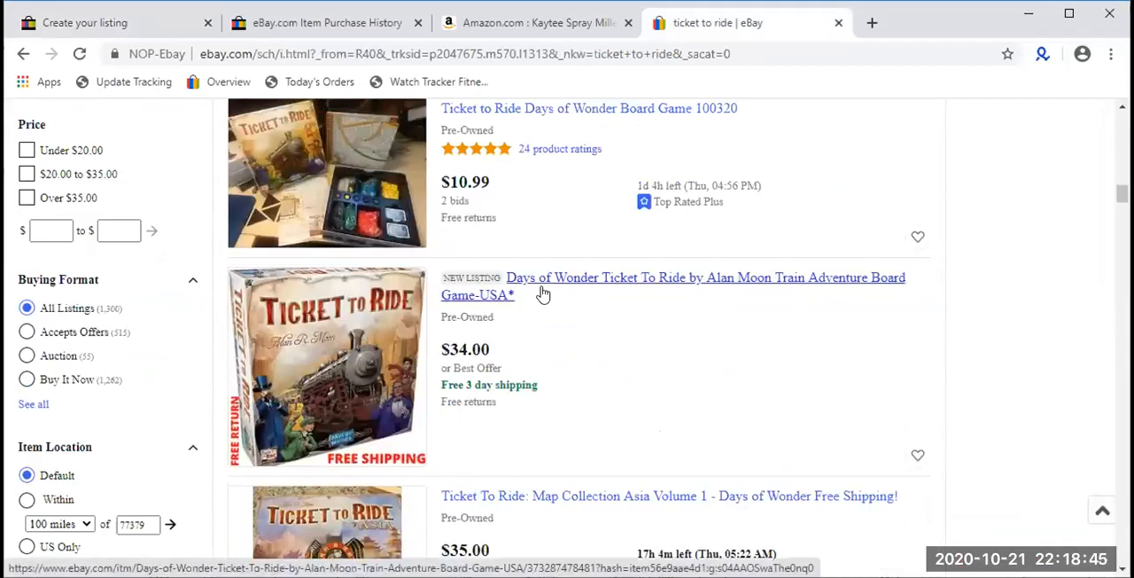
# - Open the non-sponsored Days of Wonder Ticket To Ride Game-USA* listing, review its seller and shipping details, and close it
pyautogui.click(671, 280)
pyautogui.click(124, 27)
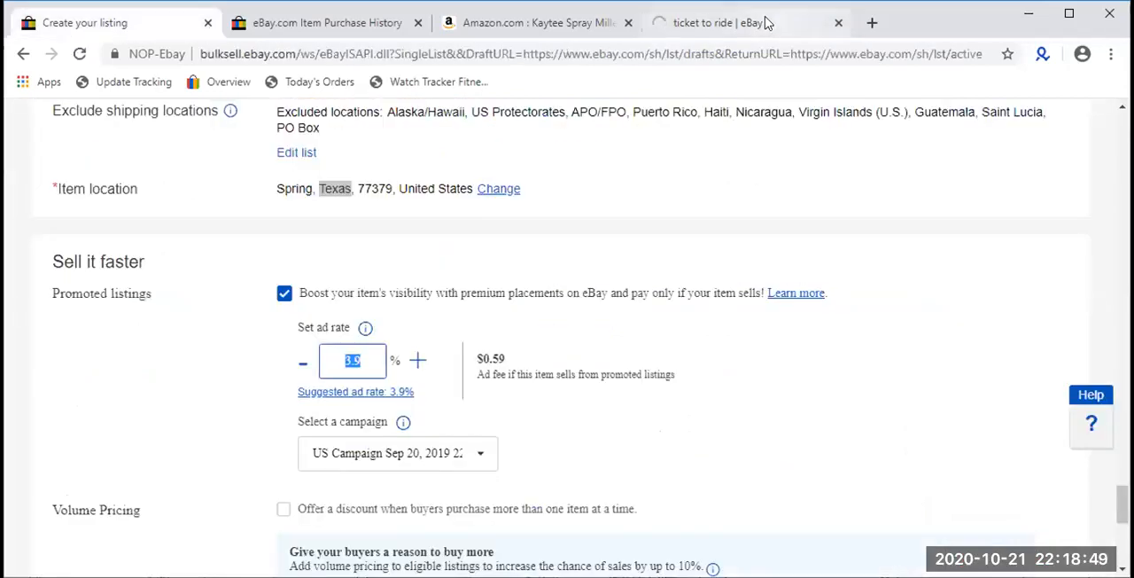
pyautogui.click(767, 23)
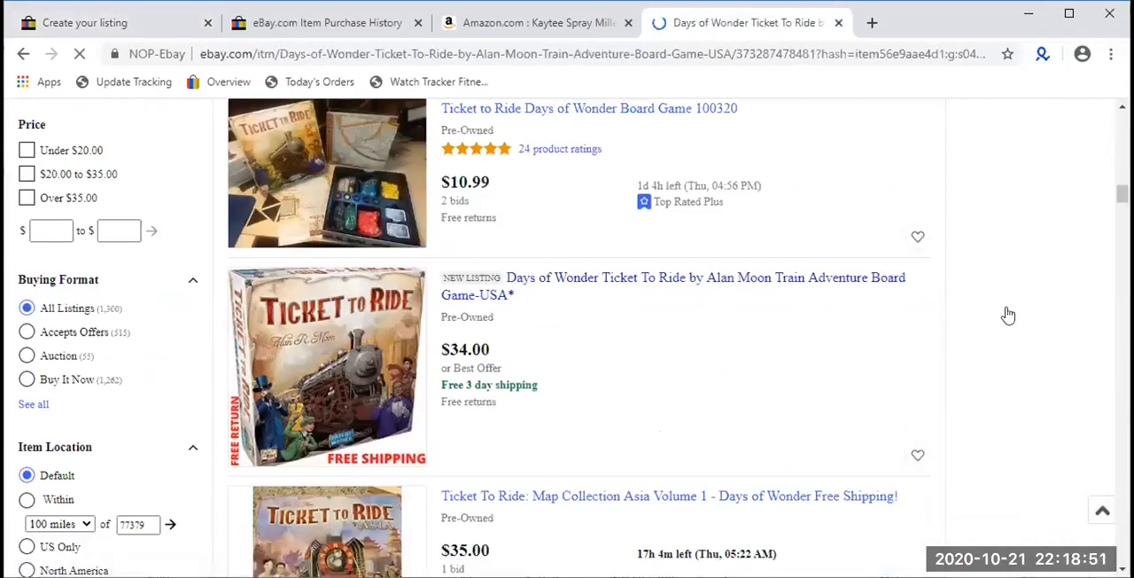
pyautogui.scroll(-1, 979, 348)
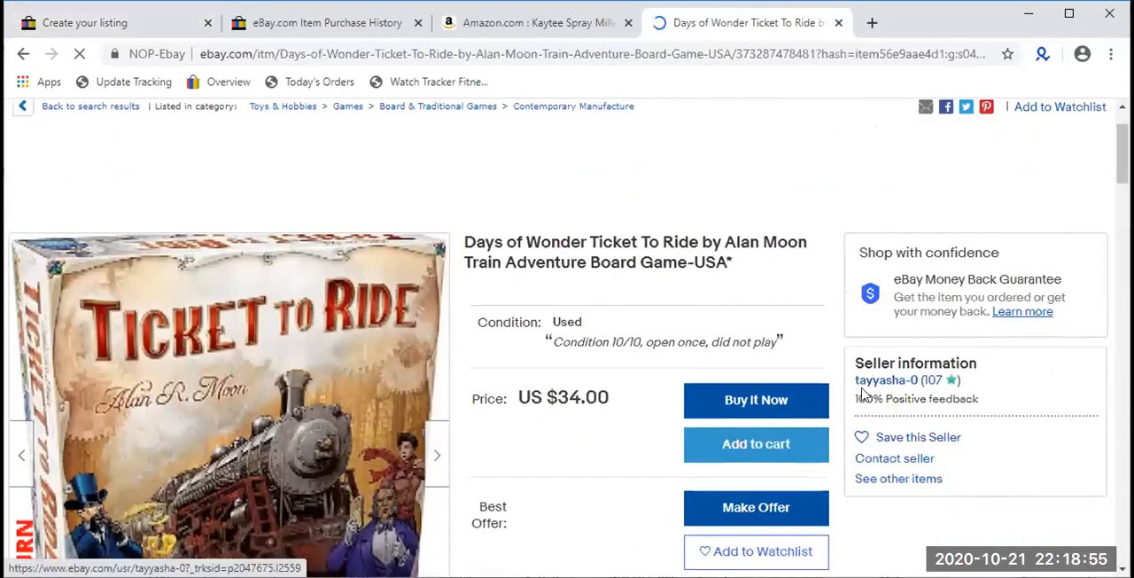
pyautogui.scroll(-3, 875, 381)
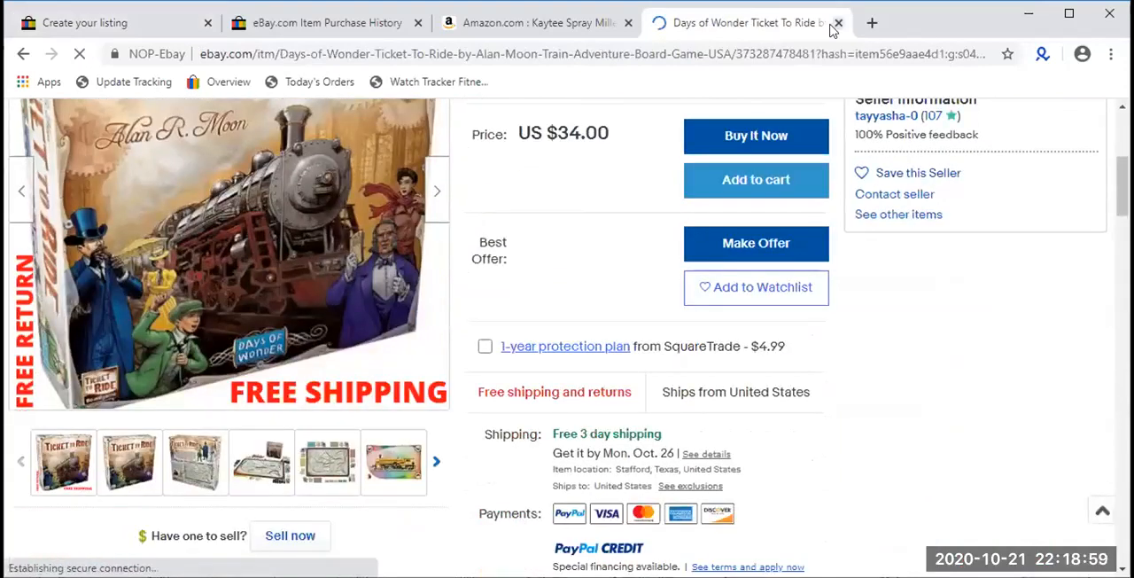
pyautogui.click(838, 22)
# - Turn on volume pricing in the listing draft to offer a discount when buyers purchase more than one item
pyautogui.click(137, 33)
pyautogui.scroll(-2, 448, 350)
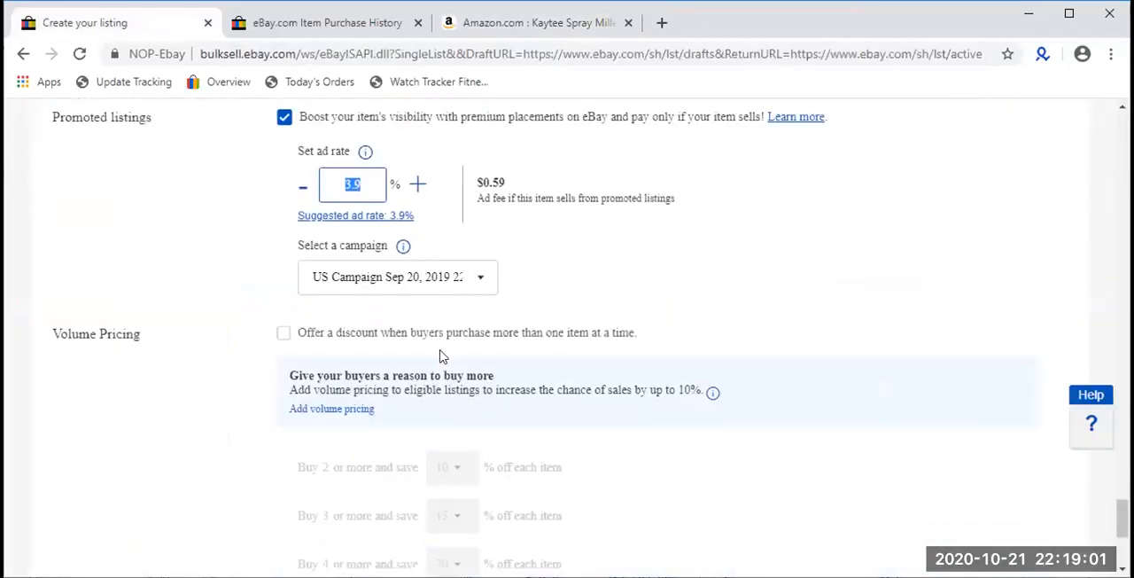
pyautogui.scroll(-1, 233, 237)
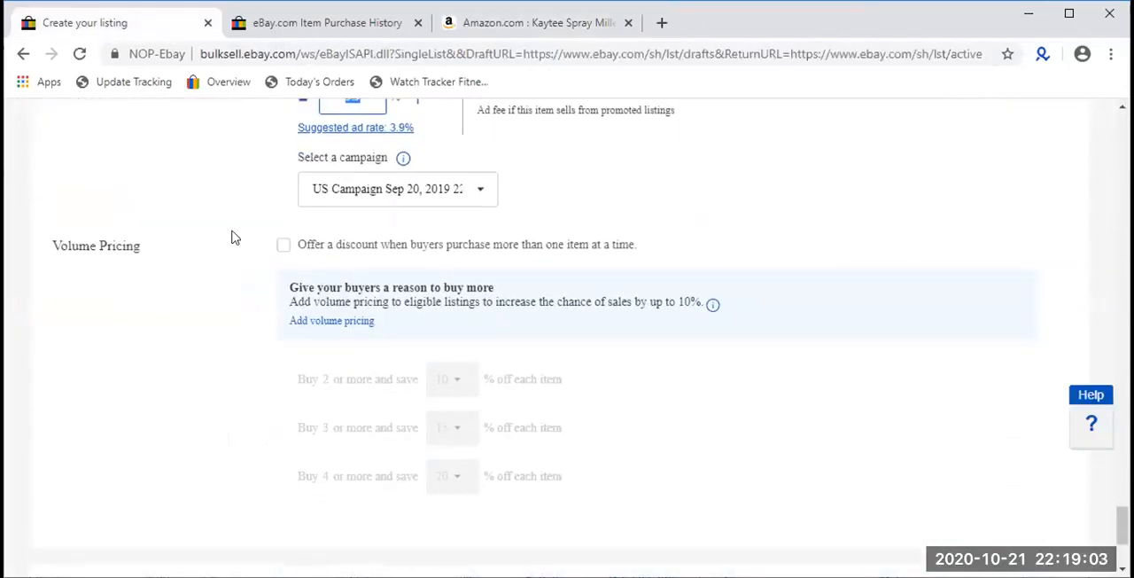
pyautogui.click(304, 247)
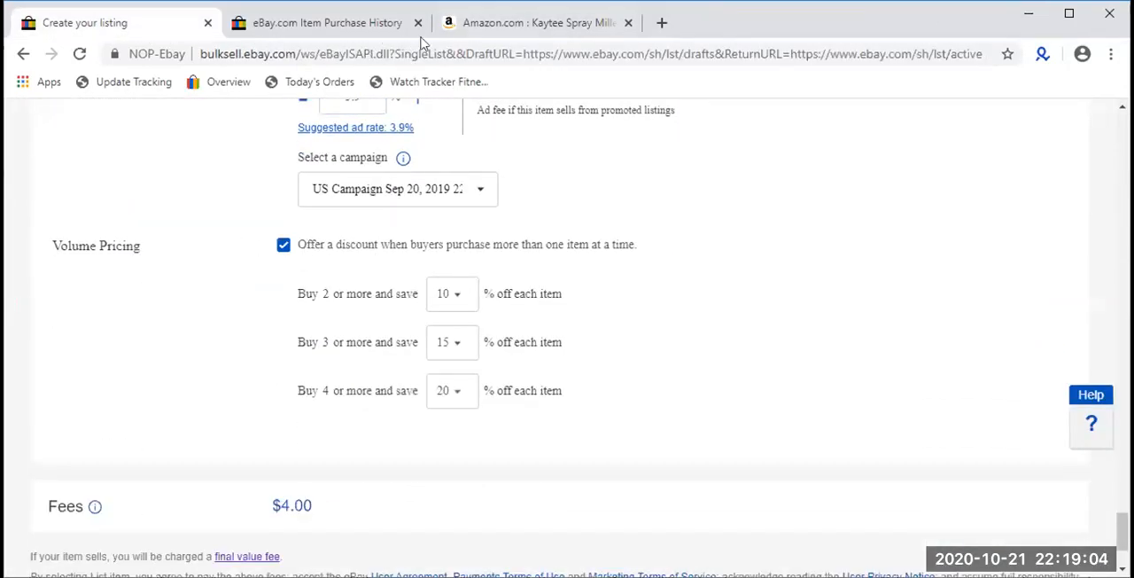
# - Go back from the purchase history to the eBay item page for Kaytee Spray Millet For Birds, 12-Count
pyautogui.click(357, 23)
pyautogui.click(21, 55)
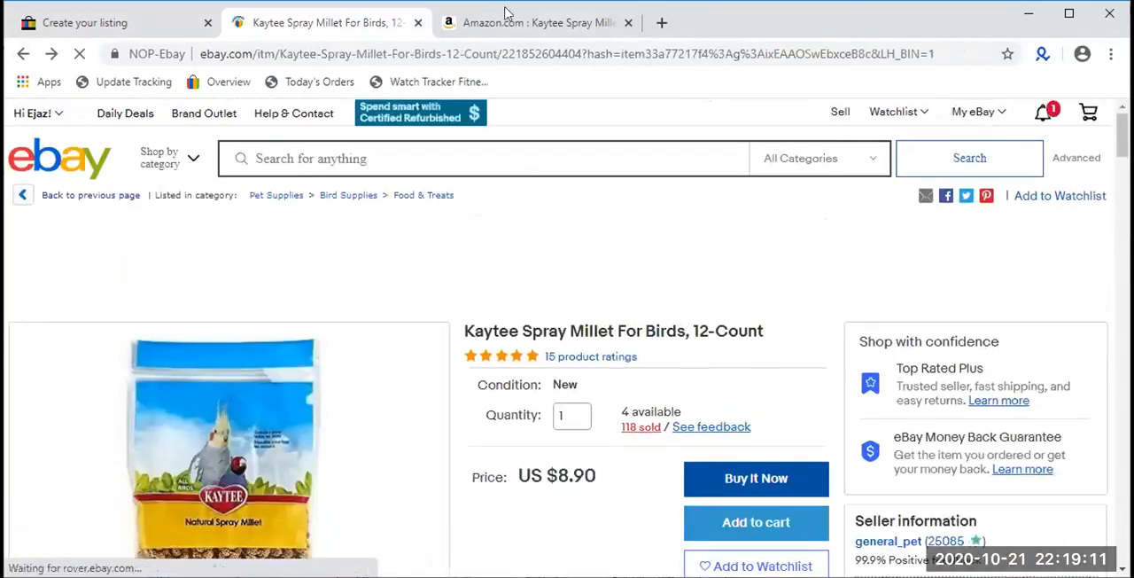
pyautogui.click(505, 25)
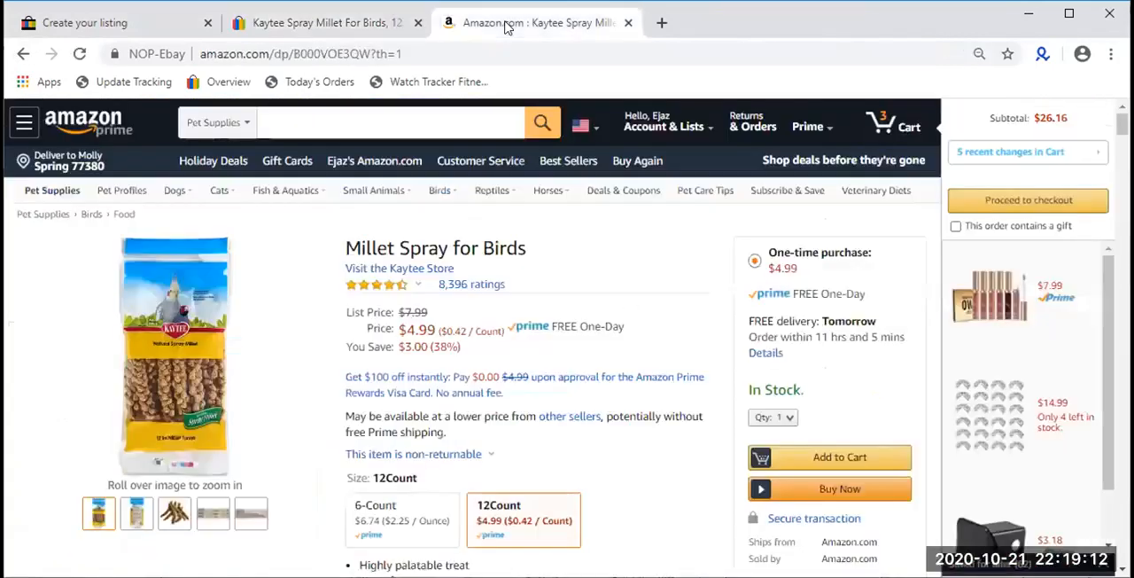
pyautogui.click(286, 25)
pyautogui.click(306, 53)
pyautogui.write('face')
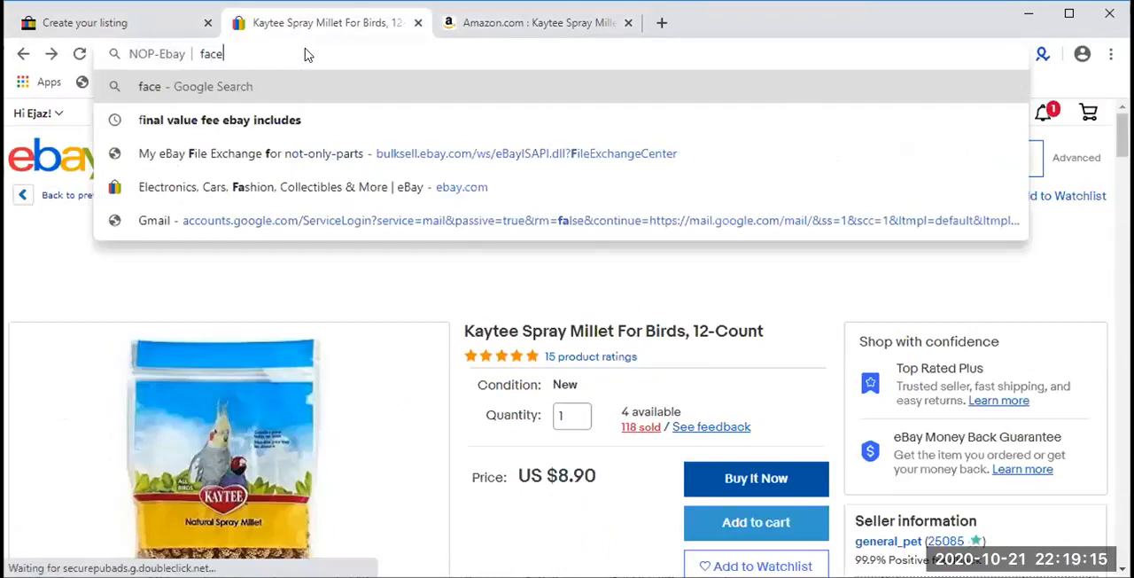
pyautogui.press('BackSpace')
pyautogui.press('BackSpace')
pyautogui.press('BackSpace')
pyautogui.press('BackSpace')
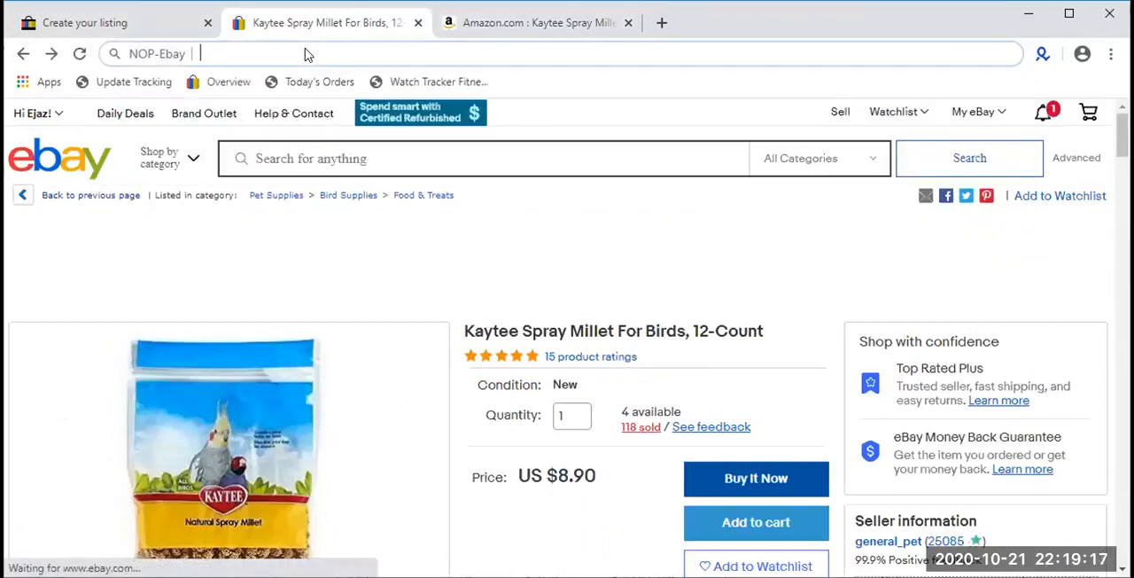
# - Search eBay for crosman and open the Crosman Air Rifle 760 Pumpmaster listing
pyautogui.click(435, 154)
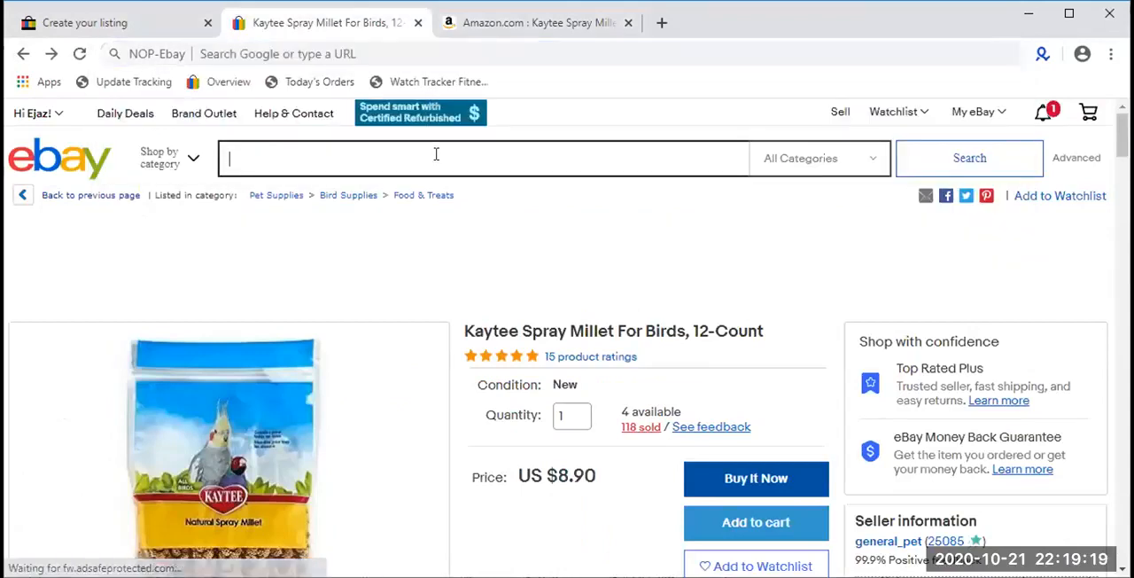
pyautogui.write('crosman')
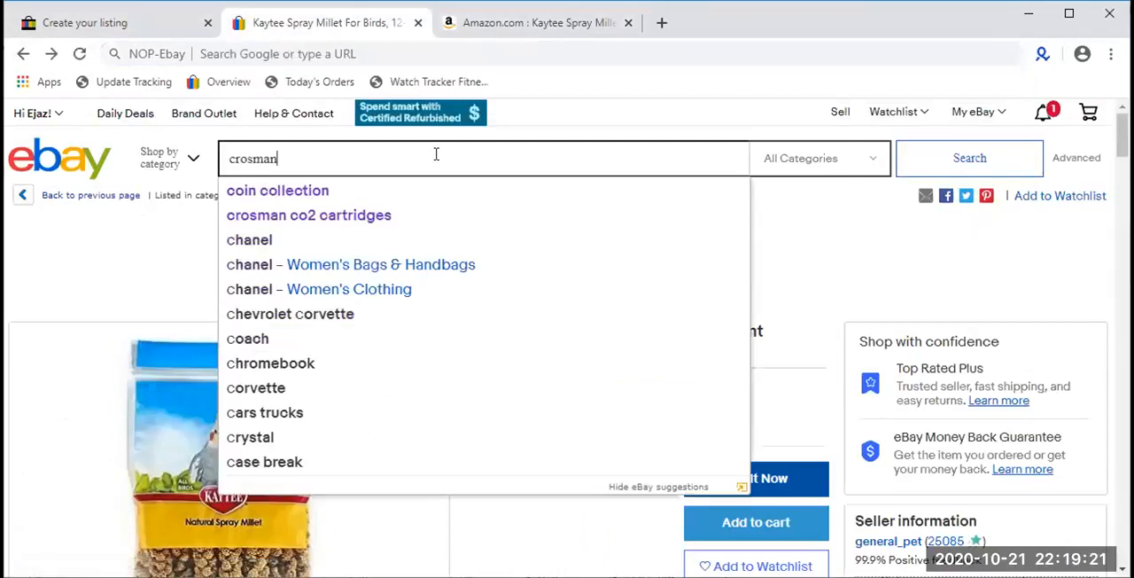
pyautogui.press('Return')
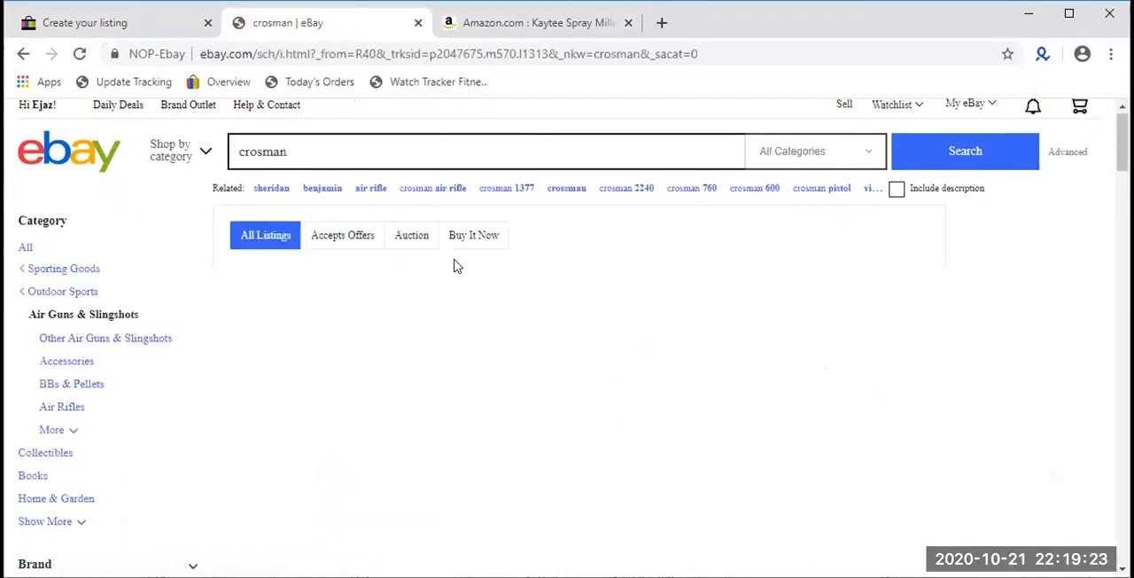
pyautogui.scroll(-5, 458, 264)
pyautogui.click(364, 406)
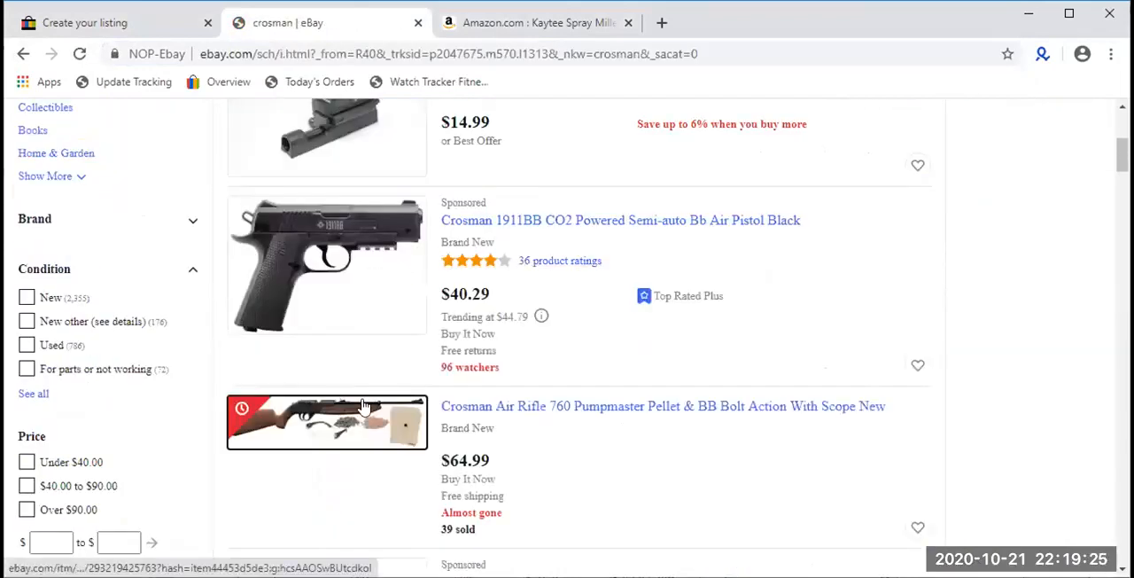
pyautogui.click(327, 422)
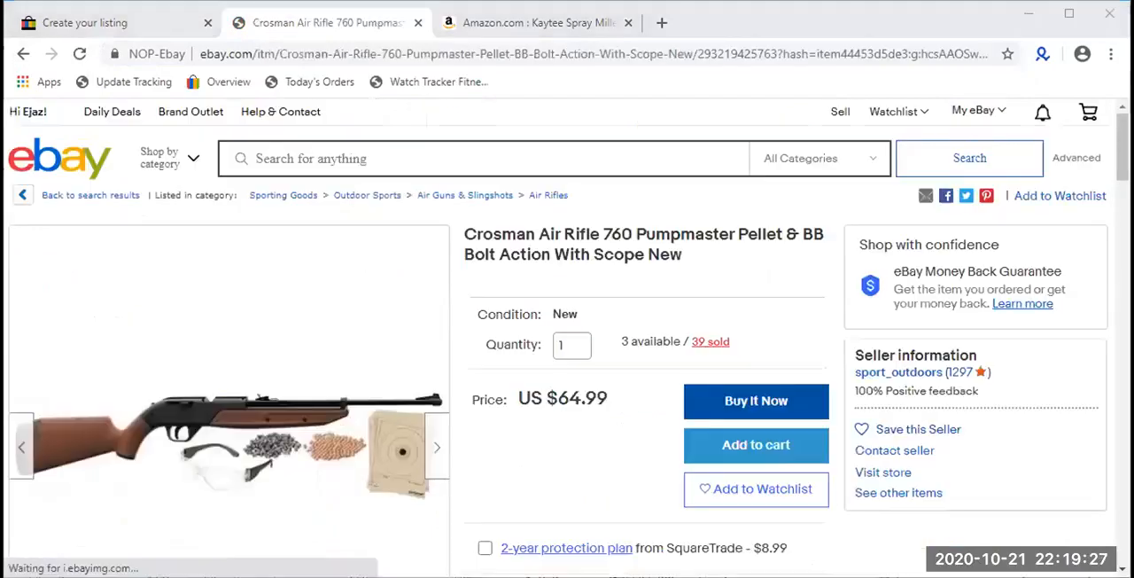
# - Return to the crosman results and search eBay for the suggested term crosman co2 cartridges
pyautogui.click(25, 54)
pyautogui.scroll(4, 423, 152)
pyautogui.click(399, 157)
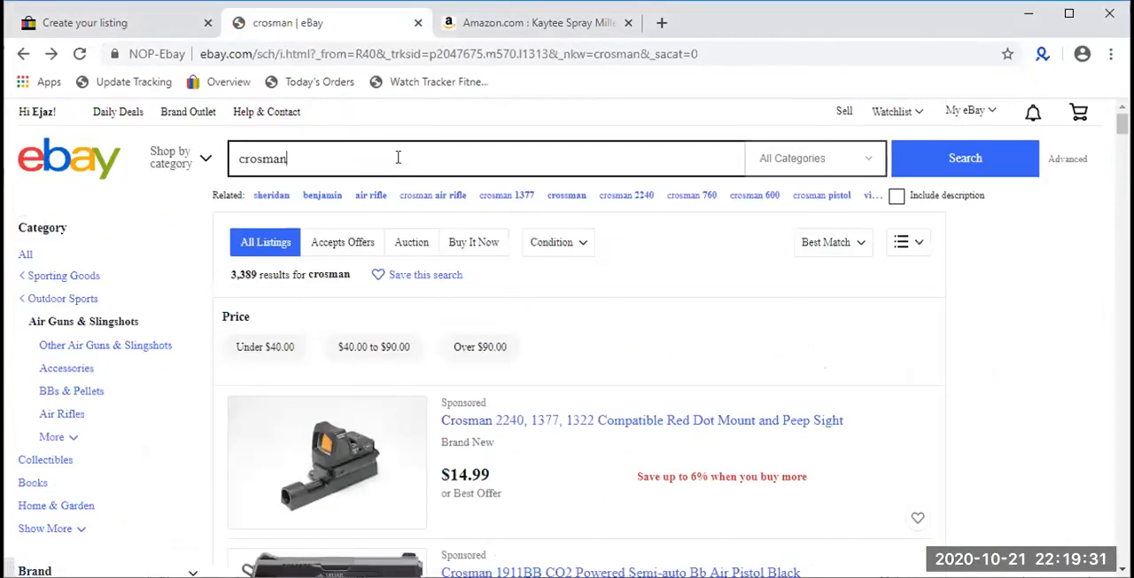
pyautogui.write('cartridg')
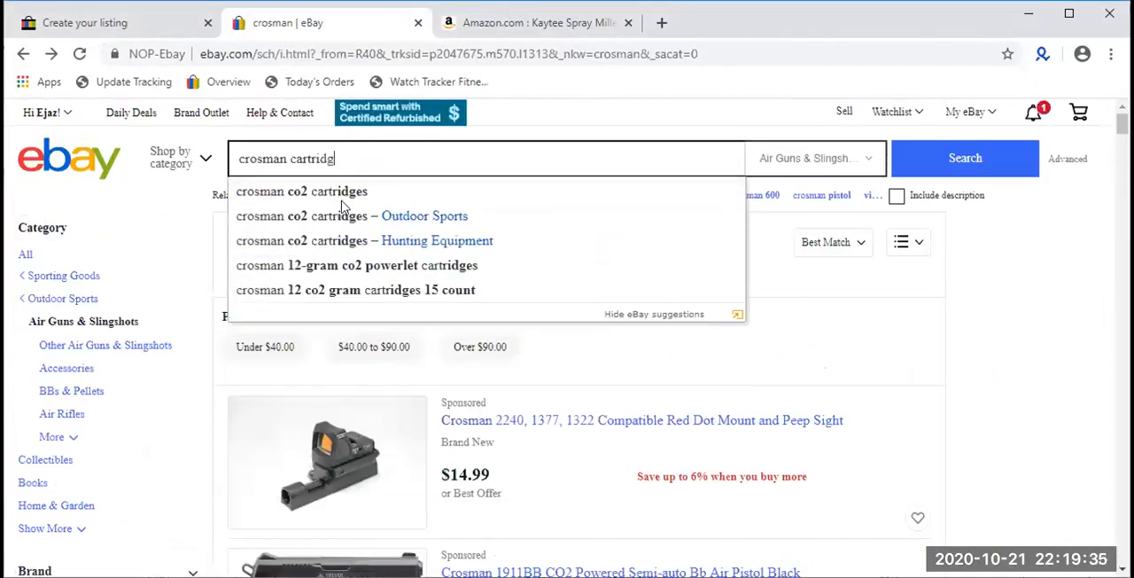
pyautogui.press('Down')
pyautogui.press('Return')
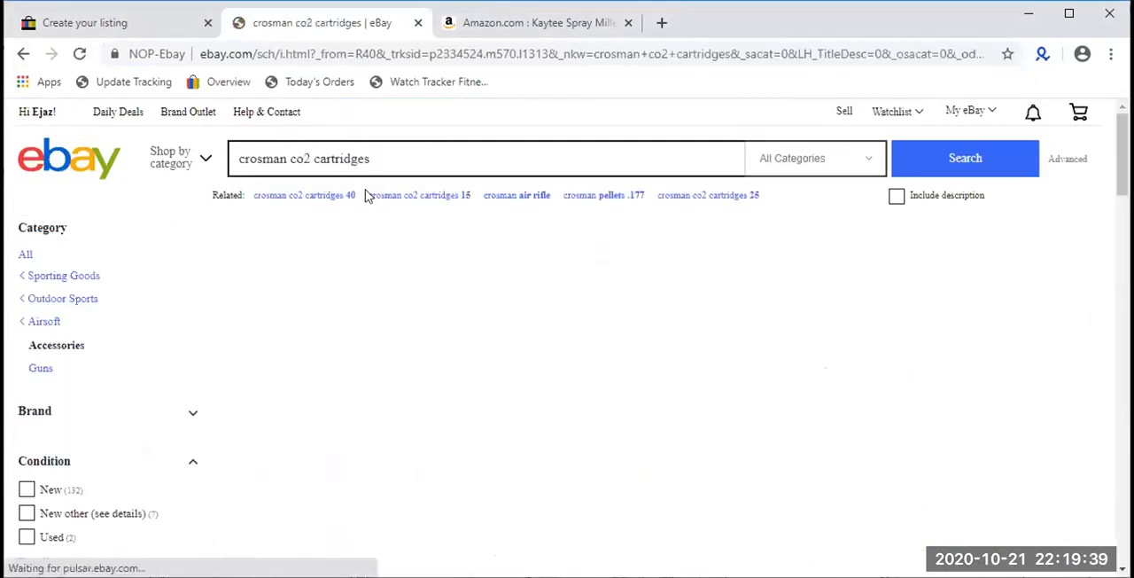
# - Look through the crosman co2 cartridges results for listings that offer savings when buying more
pyautogui.scroll(-1, 370, 193)
pyautogui.scroll(-2, 367, 195)
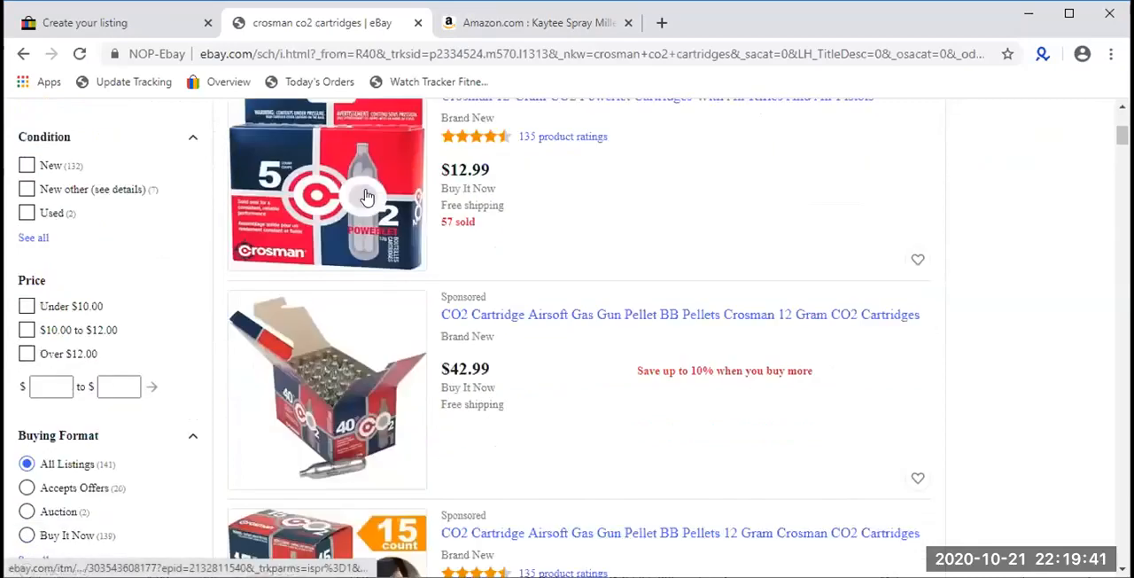
pyautogui.scroll(-1, 367, 196)
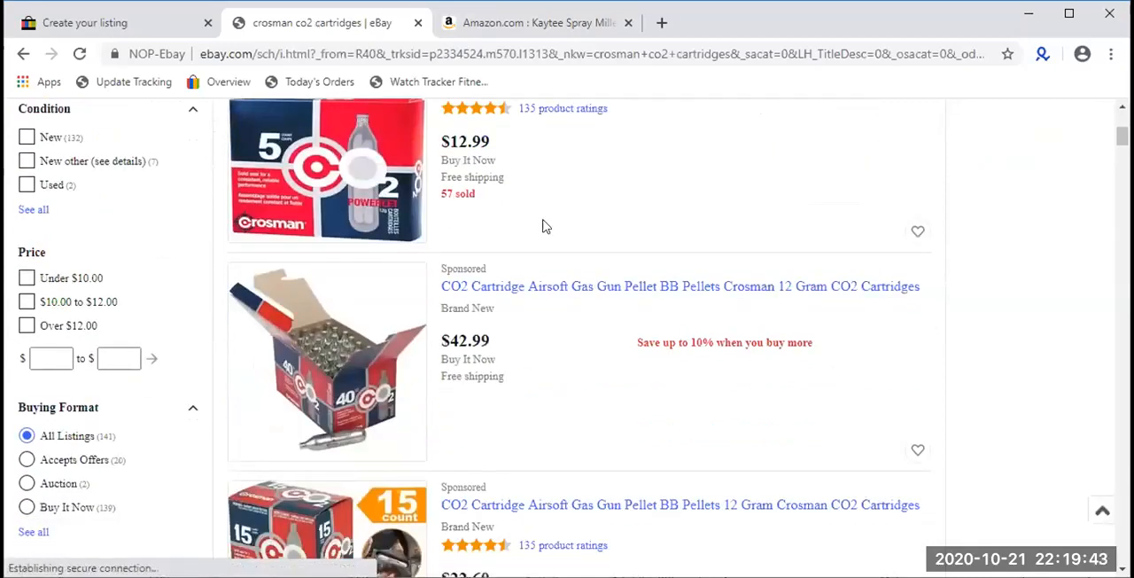
pyautogui.scroll(2, 543, 224)
pyautogui.scroll(-3, 544, 223)
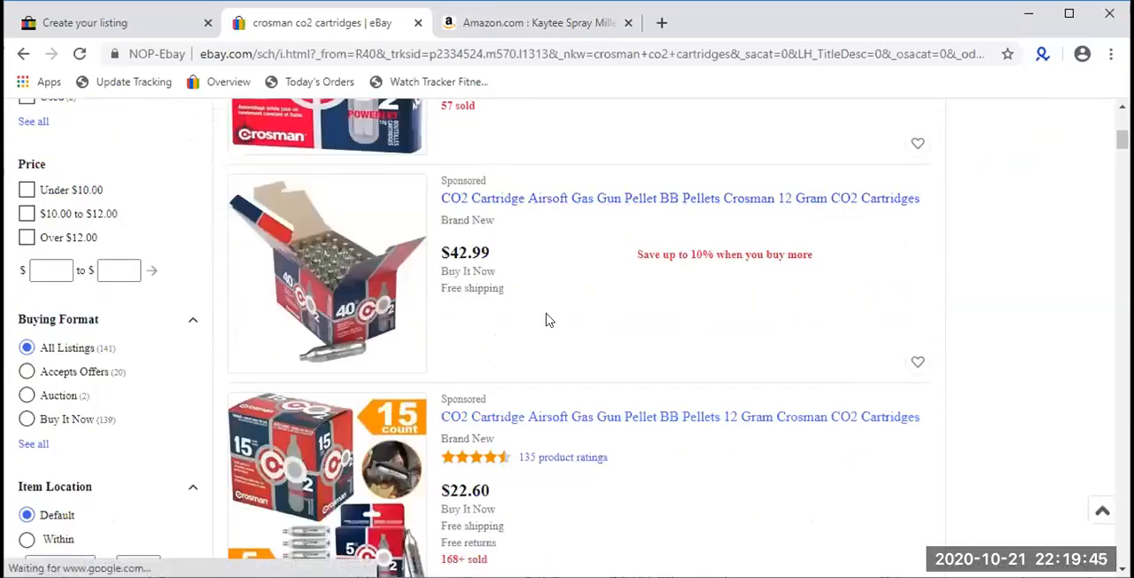
pyautogui.scroll(-1, 547, 323)
pyautogui.scroll(-4, 549, 337)
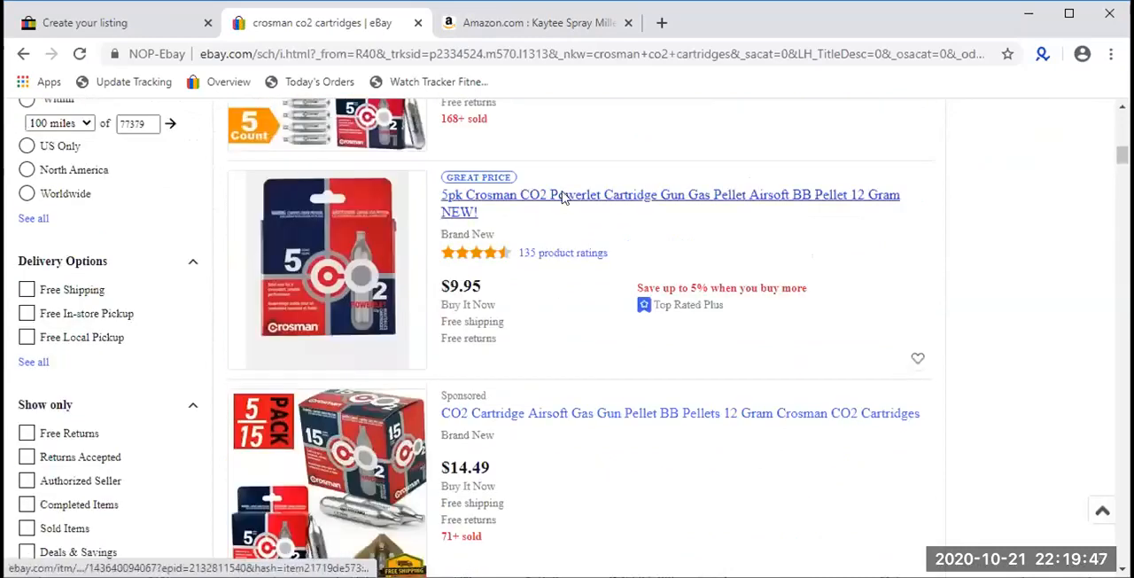
# - Open the 5pk Crosman CO2 Powerlet Cartridge listing and examine its bulk savings prices by quantity
pyautogui.click(561, 197)
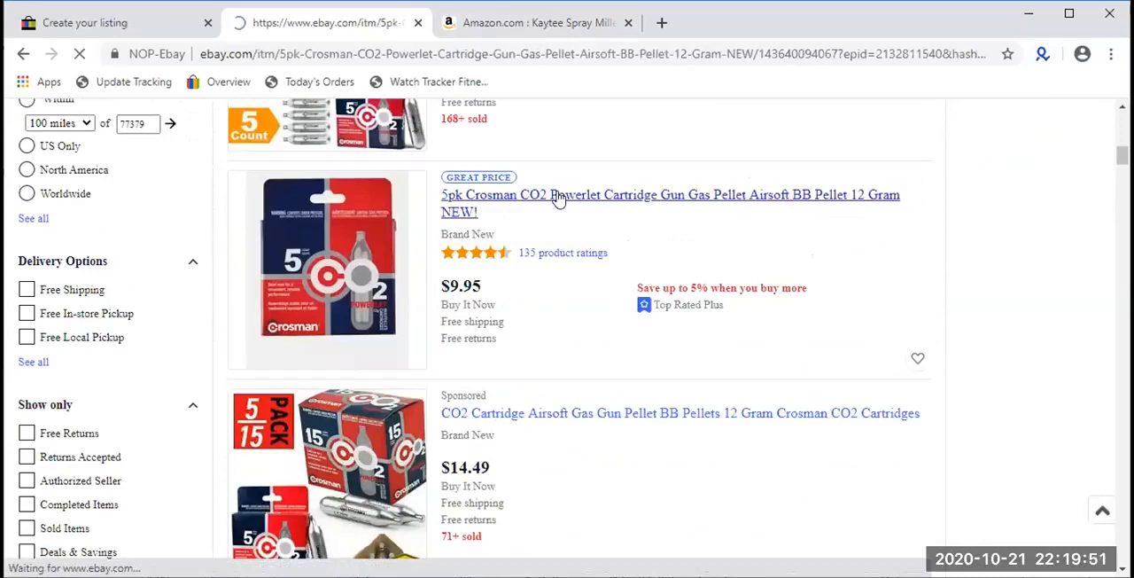
pyautogui.moveTo(779, 346); pyautogui.dragTo(590, 333)
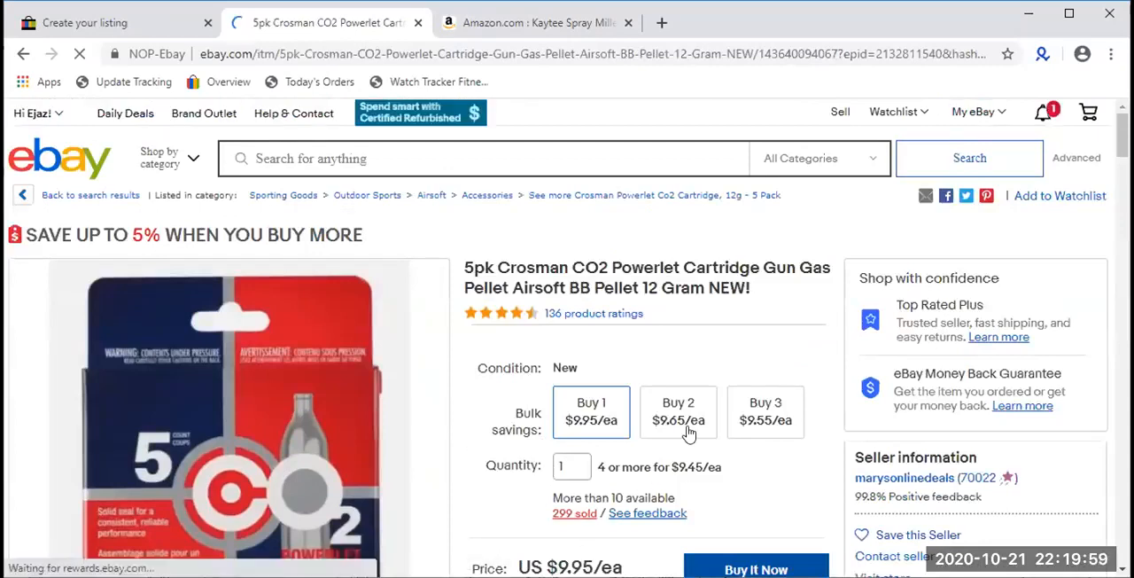
pyautogui.moveTo(742, 474); pyautogui.dragTo(513, 419)
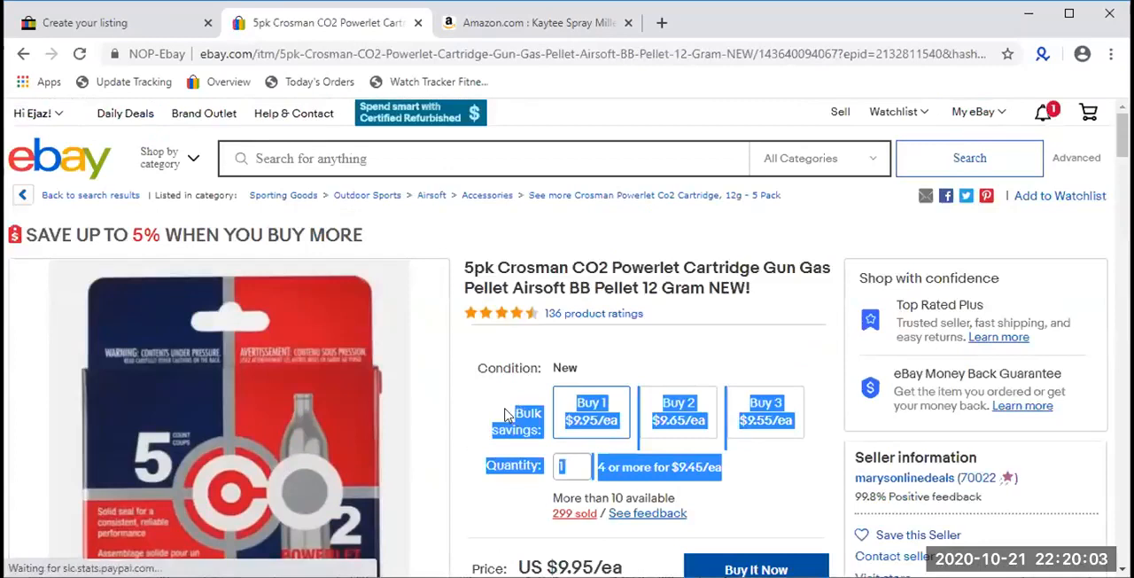
# - Return to the listing draft and set the volume discounts to 1% for buying 2 or more and 2% for 3 or more
pyautogui.click(126, 12)
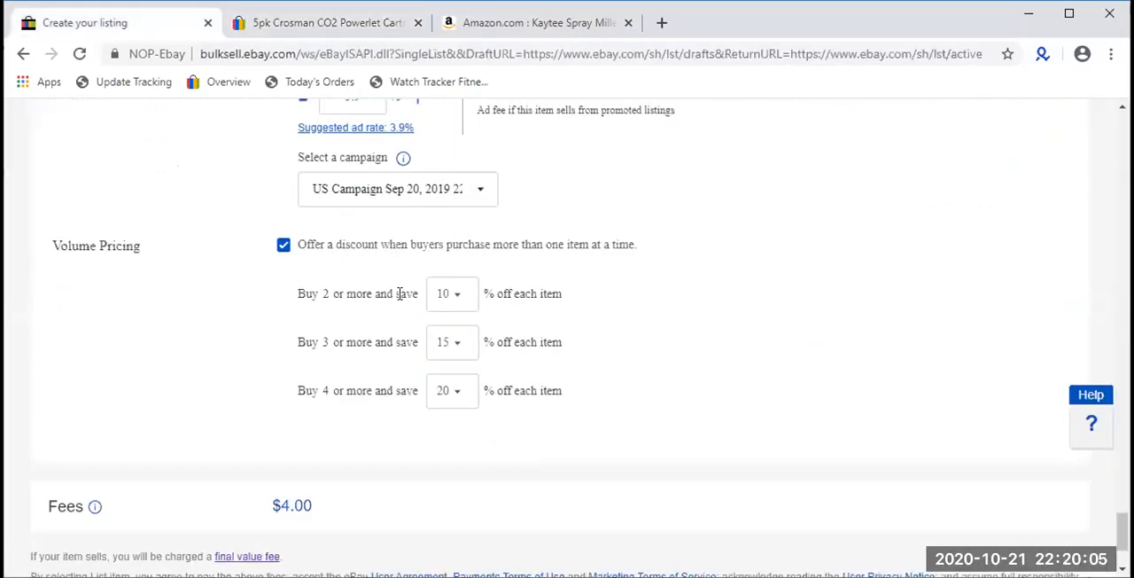
pyautogui.tripleClick(101, 245)
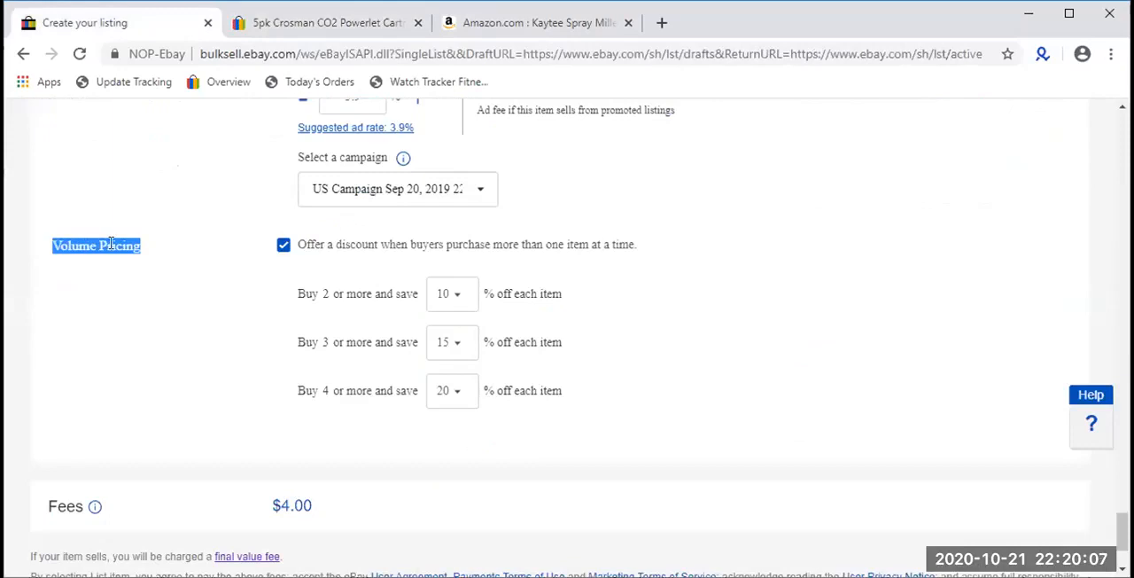
pyautogui.click(434, 293)
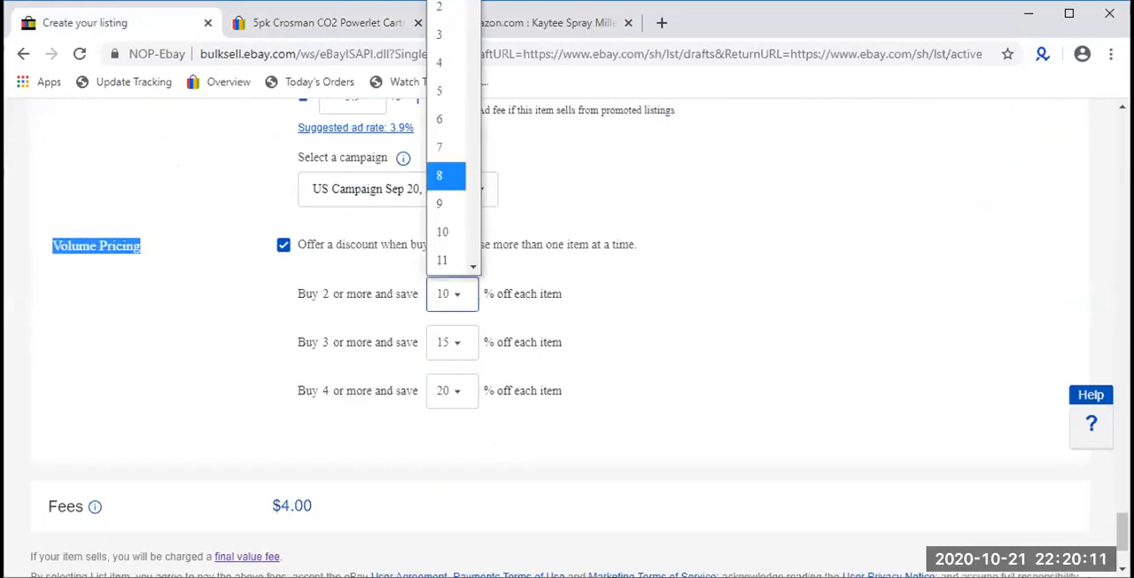
pyautogui.click(446, 347)
pyautogui.click(445, 341)
pyautogui.scroll(1, 445, 7)
pyautogui.click(445, 2)
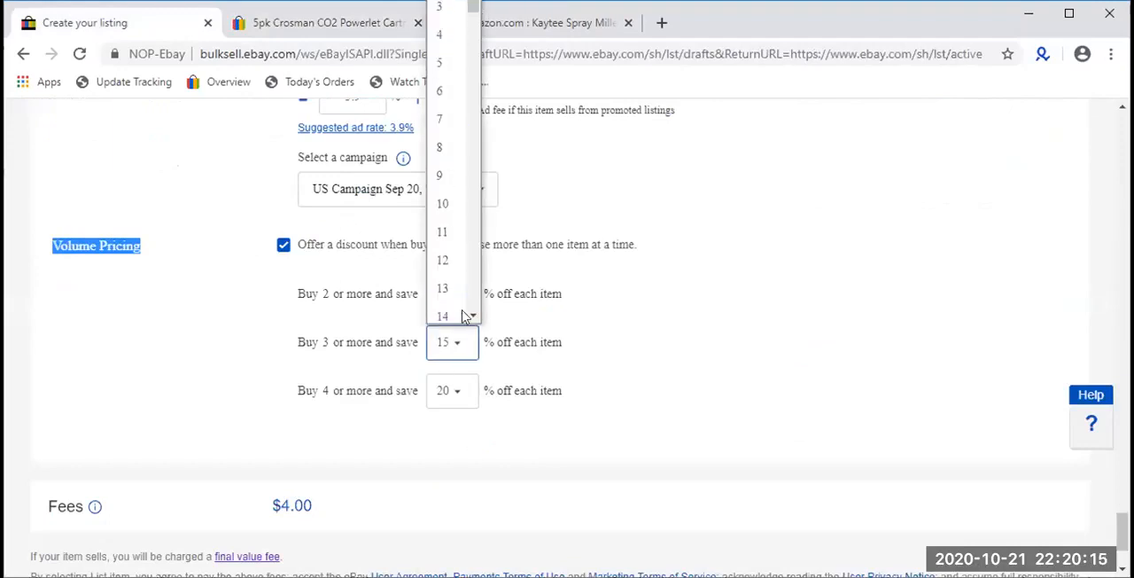
# - Set the volume discount for buying 4 or more to 3% off each item
pyautogui.click(450, 391)
pyautogui.click(450, 354)
pyautogui.scroll(2, 486, 511)
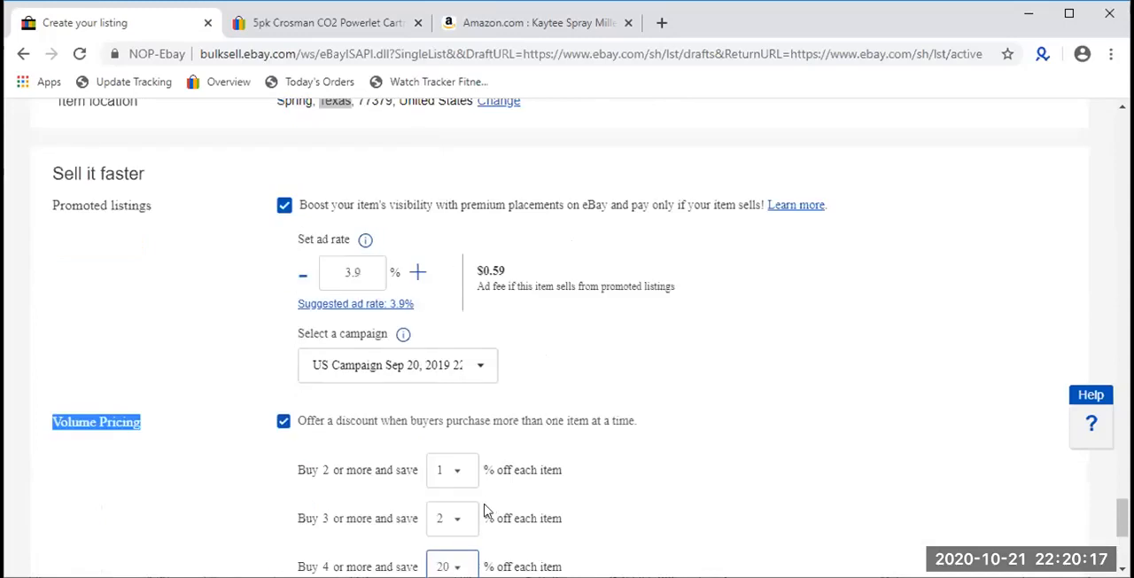
pyautogui.click(451, 566)
pyautogui.click(452, 23)
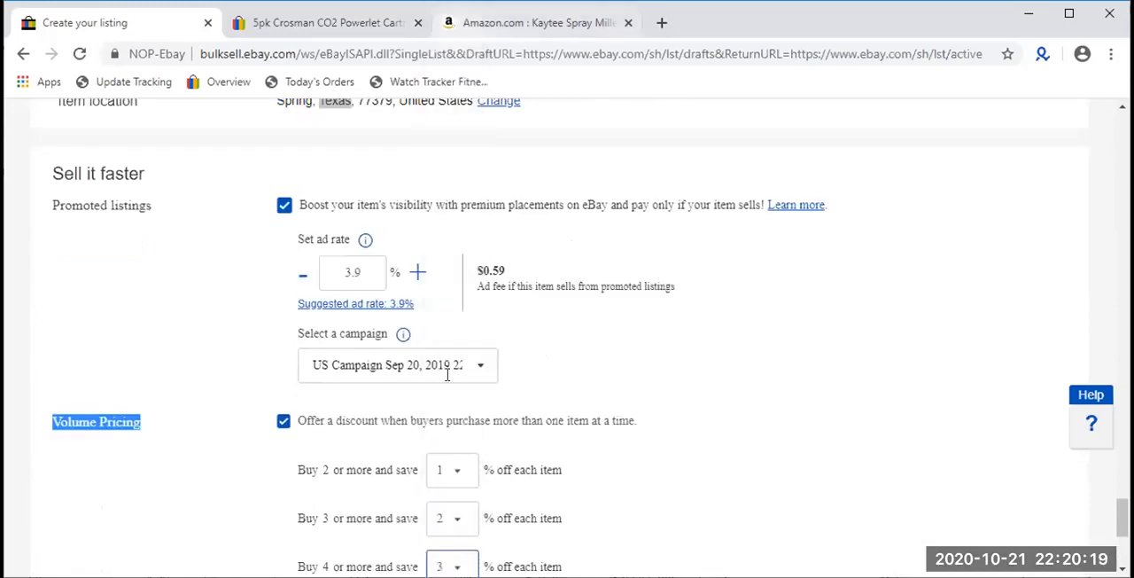
pyautogui.scroll(-3, 448, 373)
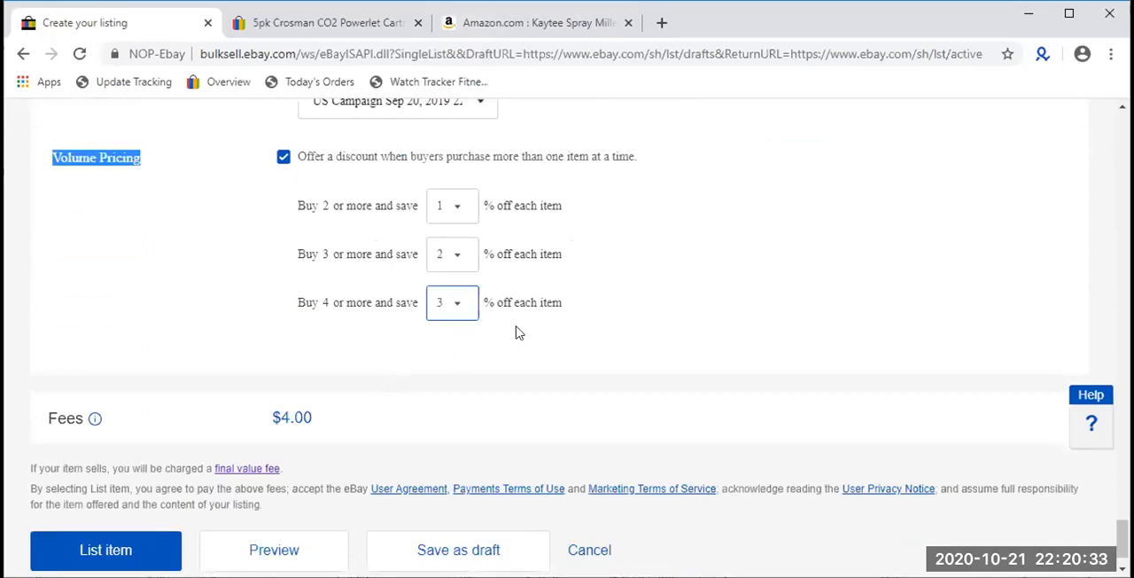
# - Review the draft's item specifics, selling details, international shipping, volume pricing and fees
pyautogui.scroll(2, 513, 330)
pyautogui.scroll(15, 708, 373)
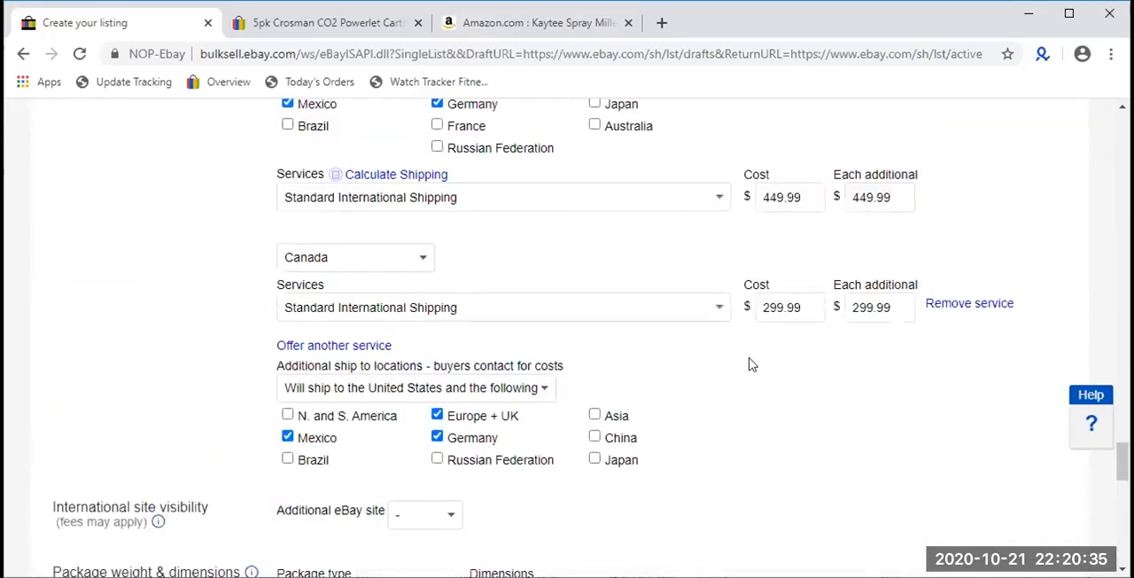
pyautogui.scroll(15, 749, 363)
pyautogui.scroll(5, 452, 373)
pyautogui.scroll(7, 417, 354)
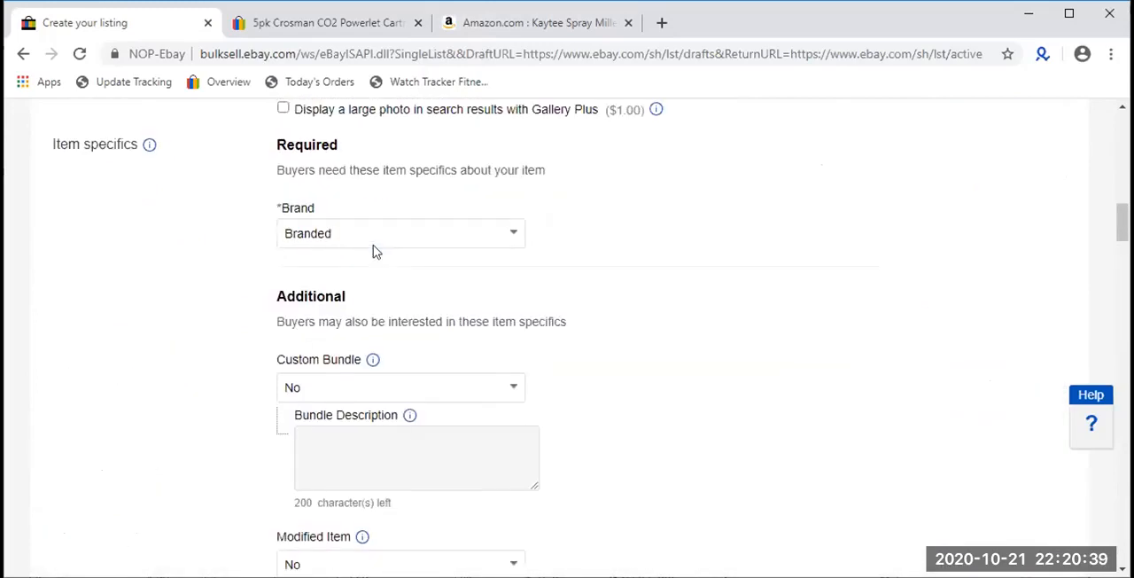
pyautogui.scroll(-20, 344, 337)
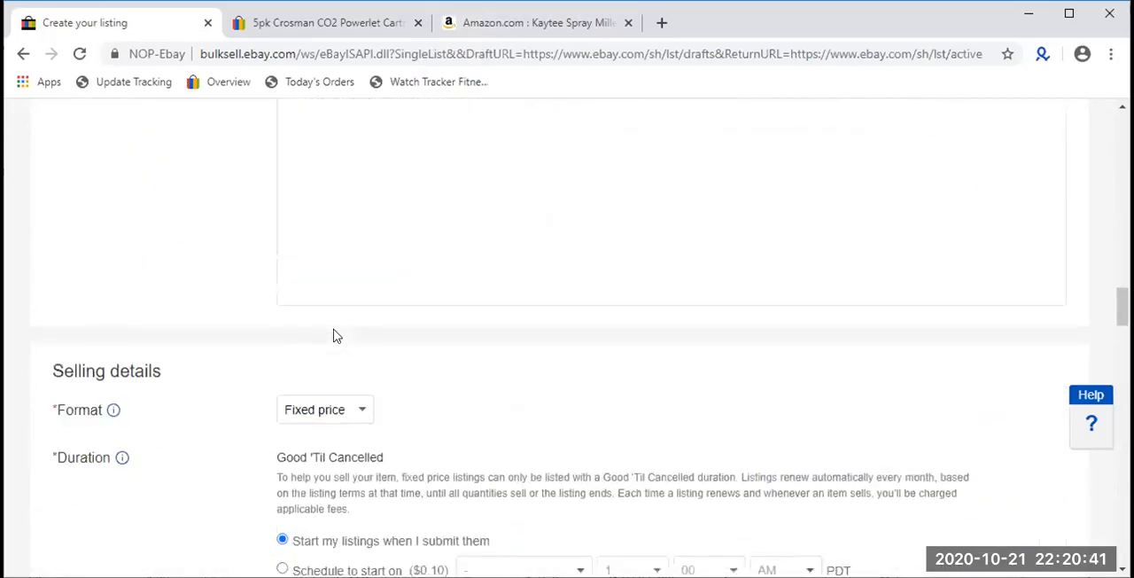
pyautogui.scroll(-15, 334, 334)
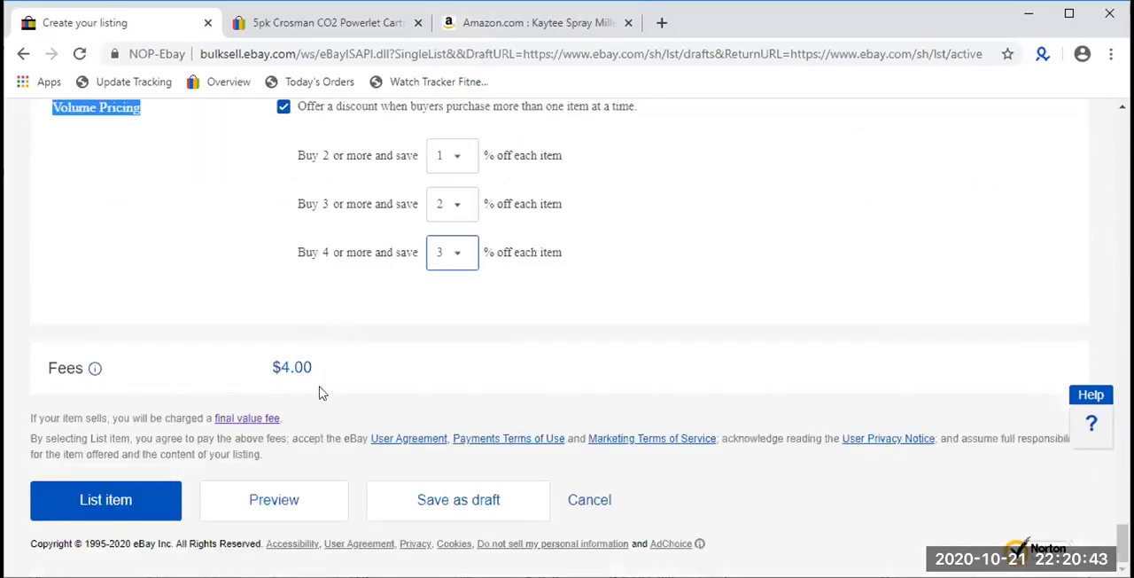
pyautogui.scroll(20, 324, 410)
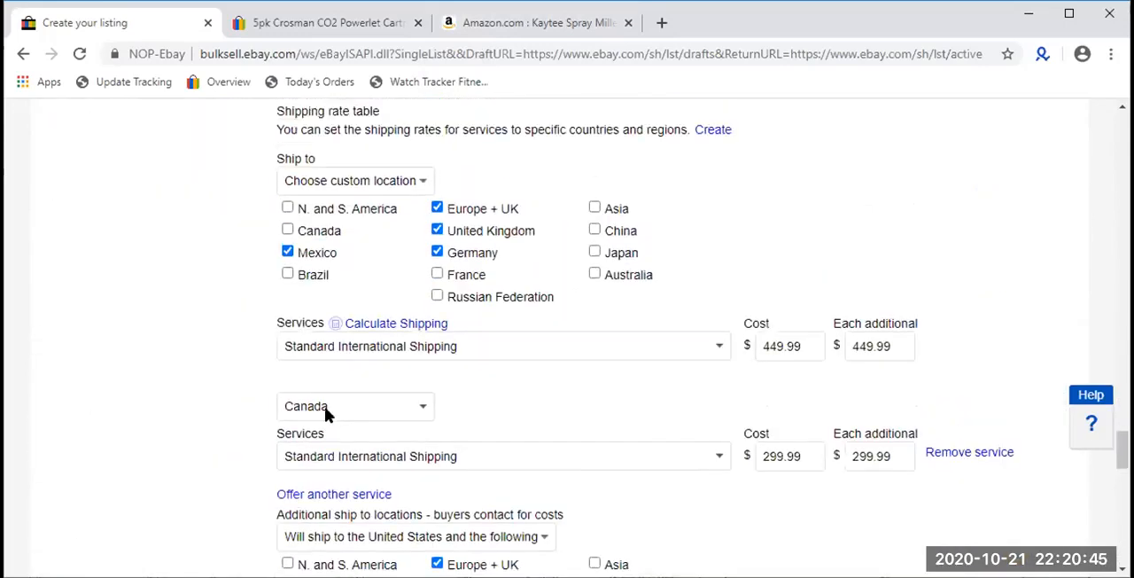
pyautogui.scroll(20, 324, 409)
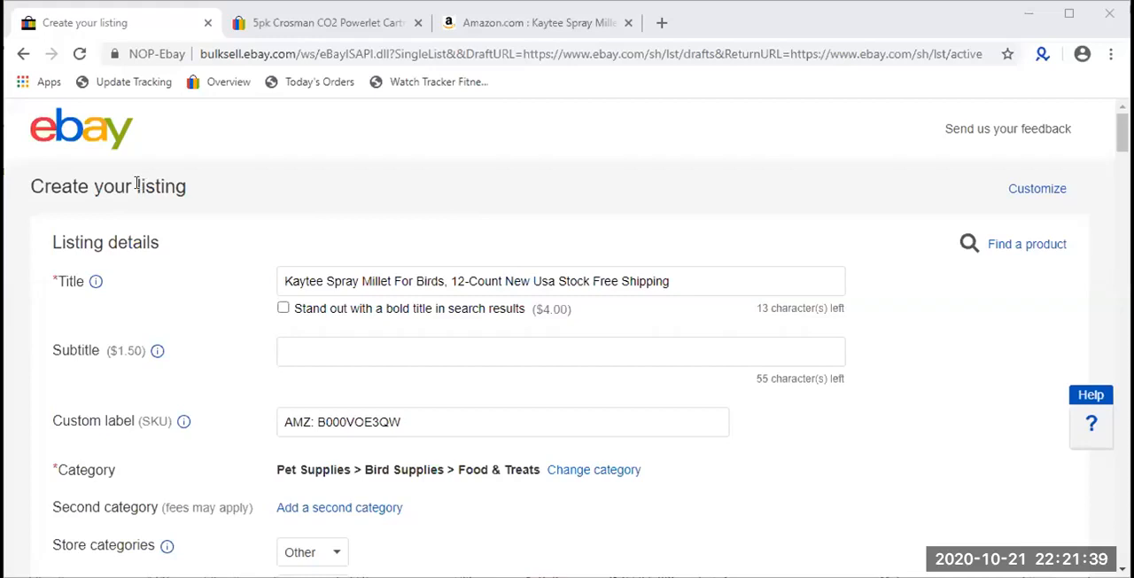
# - Check the draft's domestic shipping, title, custom label, category, UPC, condition and photos sections
pyautogui.scroll(-20, 136, 186)
pyautogui.scroll(-2, 135, 188)
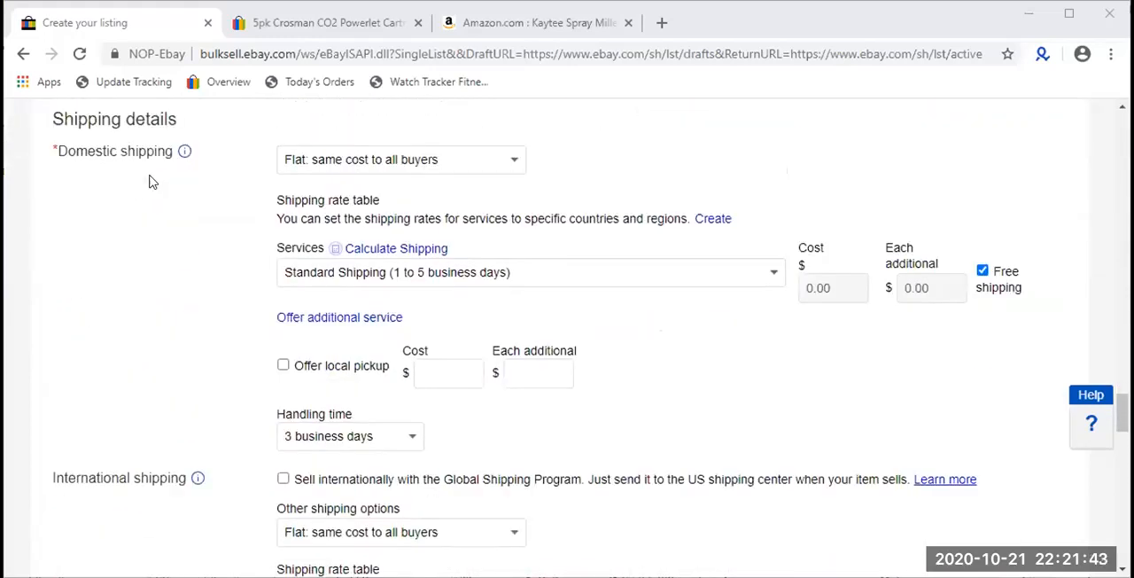
pyautogui.scroll(20, 152, 181)
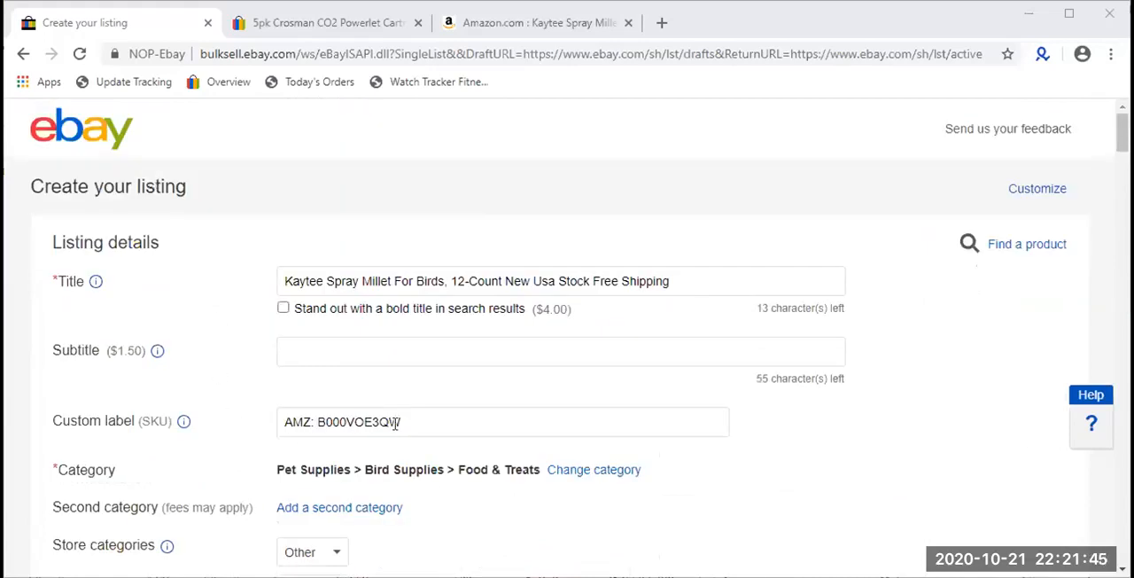
pyautogui.click(396, 422)
pyautogui.scroll(-1, 396, 426)
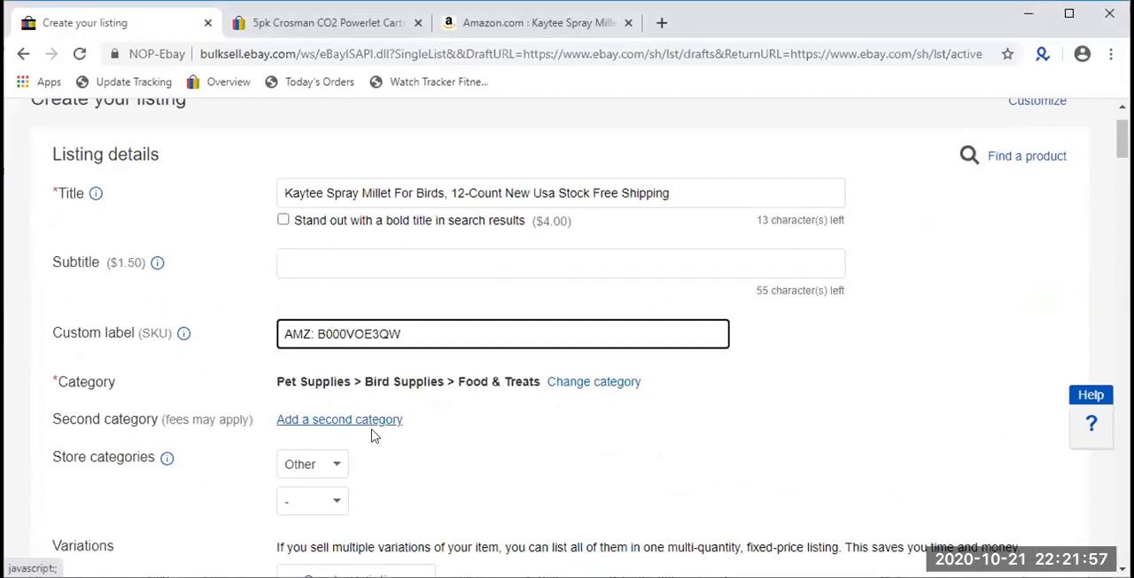
pyautogui.scroll(-2, 396, 424)
pyautogui.scroll(-2, 396, 425)
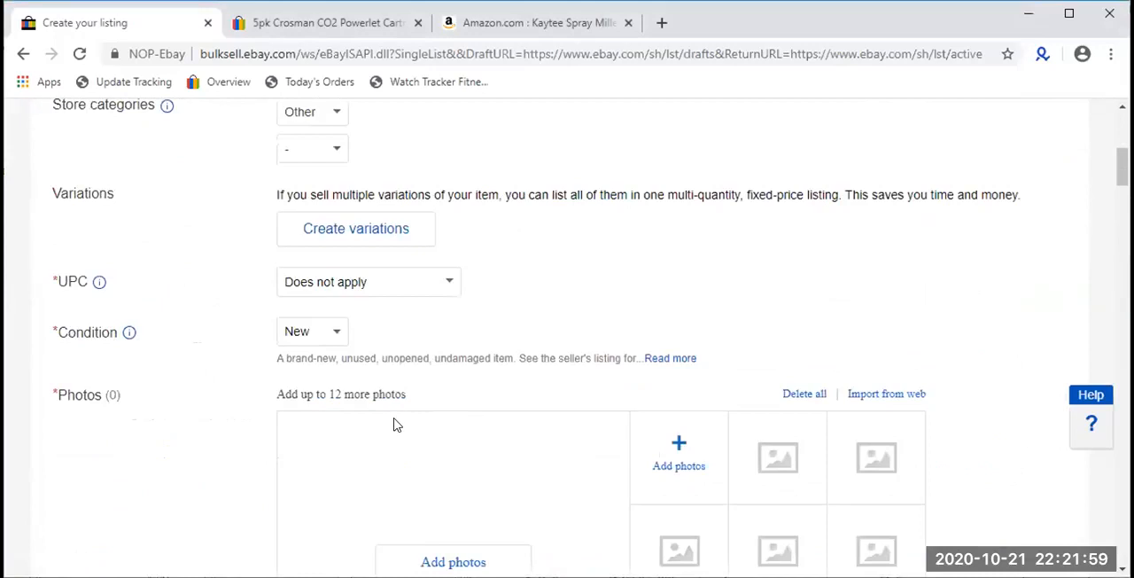